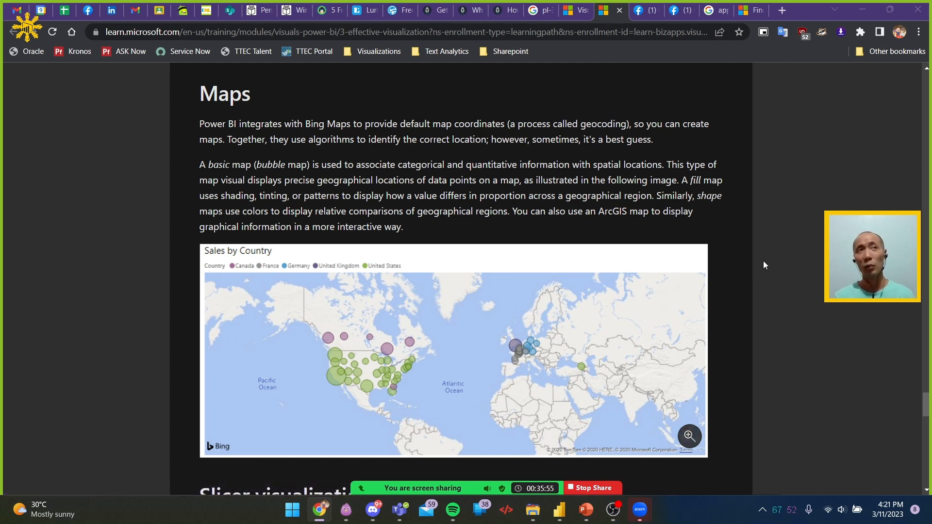
Read through the Slicer visualization section of the Microsoft Learn article, below the Maps section
scroll(764, 265, down, 2)
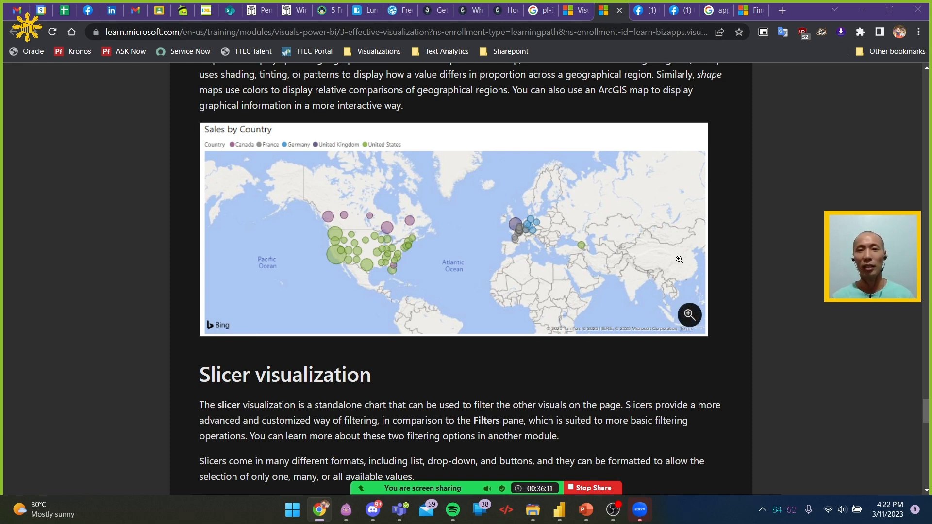
scroll(642, 256, down, 4)
scroll(642, 256, down, 8)
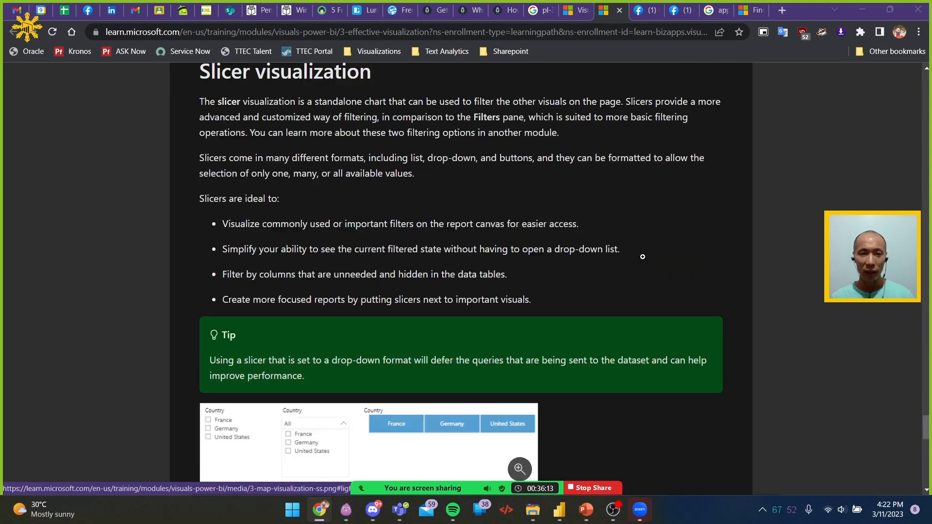
scroll(643, 257, down, 2)
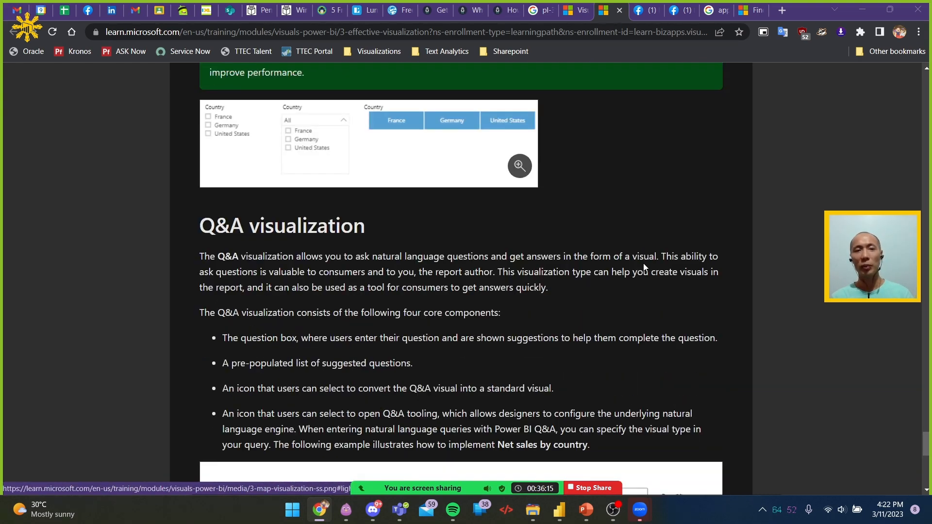
scroll(643, 262, up, 8)
Switch to the Pizza PBIpinas 2023 report in Power BI Desktop and remove the name field from the larger category, name slicer on Page 1
key(super+Tab)
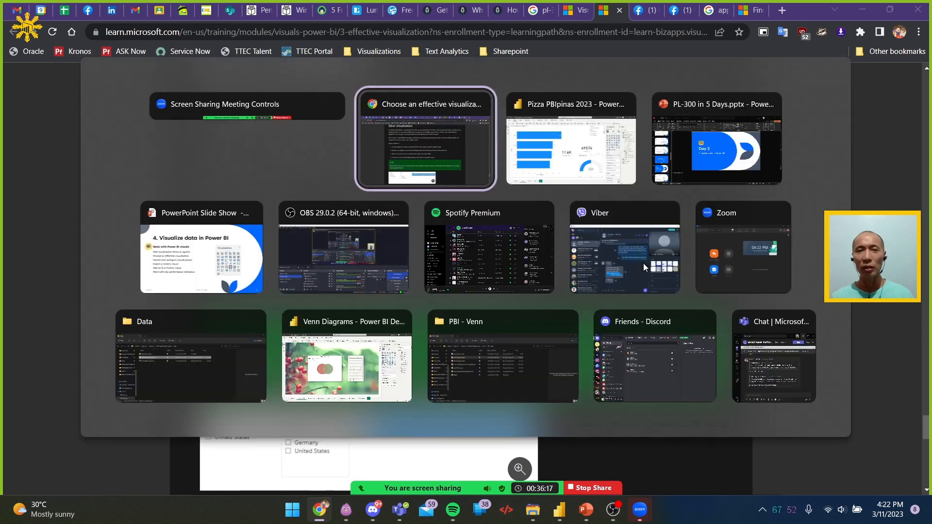
click(558, 146)
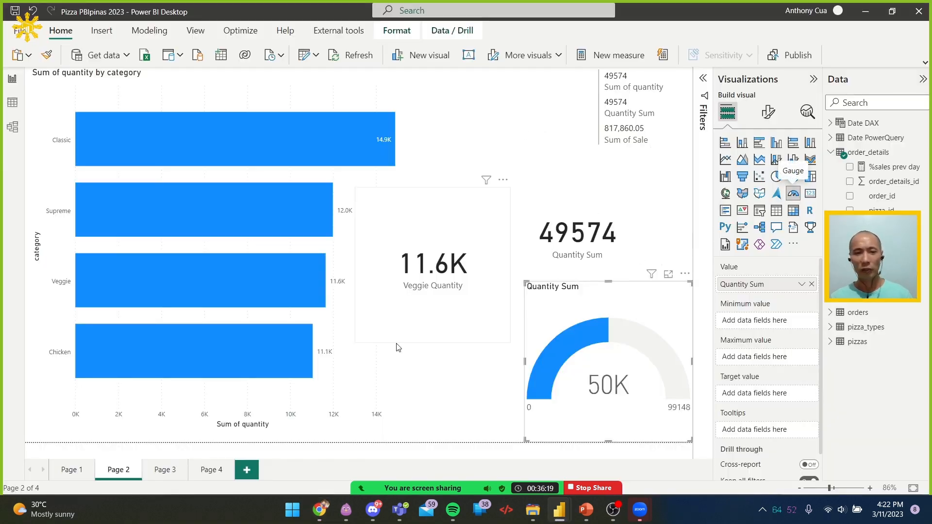
click(71, 476)
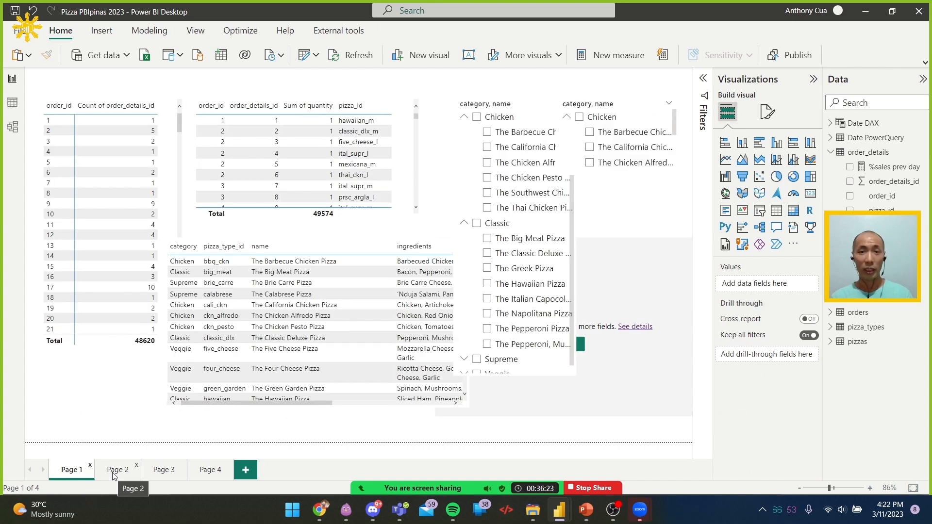
click(505, 104)
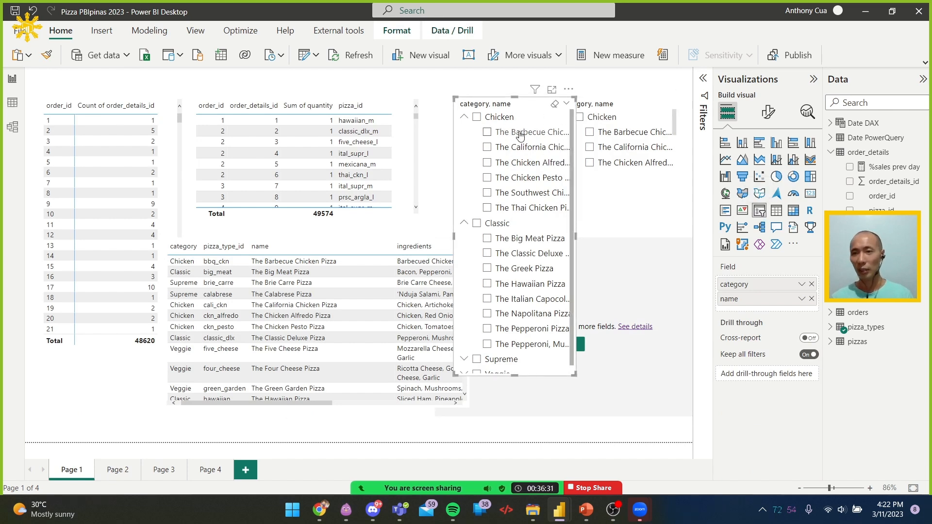
click(832, 329)
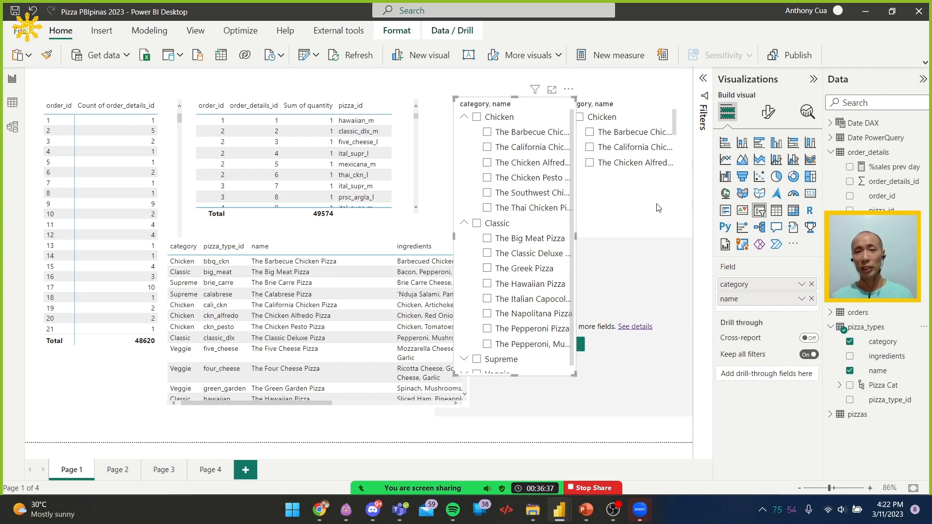
click(812, 299)
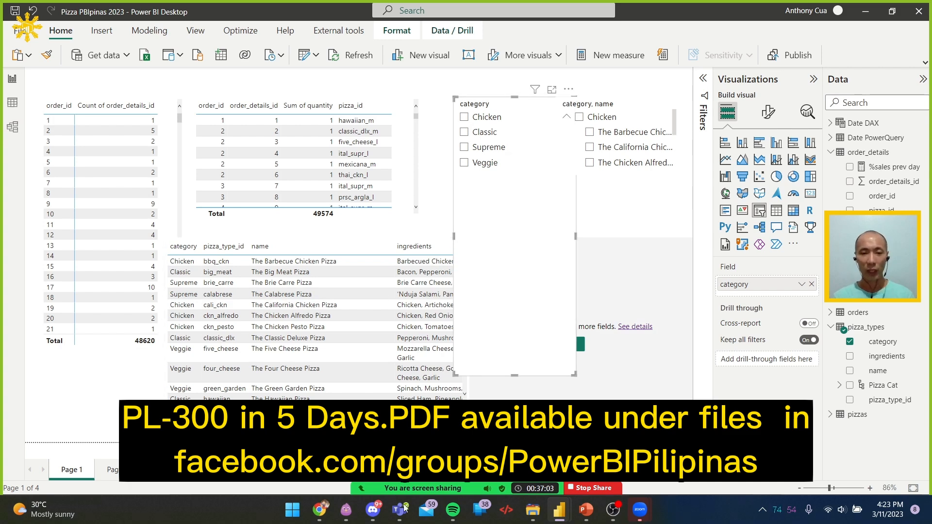
Switch to the PL-300 in 5 Days presentation in PowerPoint and open the dataset download link on the Prerequisites slide
click(585, 516)
key(Up)
key(Up)
key(Up)
key(Up)
key(Up)
key(Up)
key(Up)
key(Up)
key(Up)
key(Up)
key(Up)
key(Up)
key(Up)
key(Up)
key(Up)
key(Up)
key(Up)
key(Up)
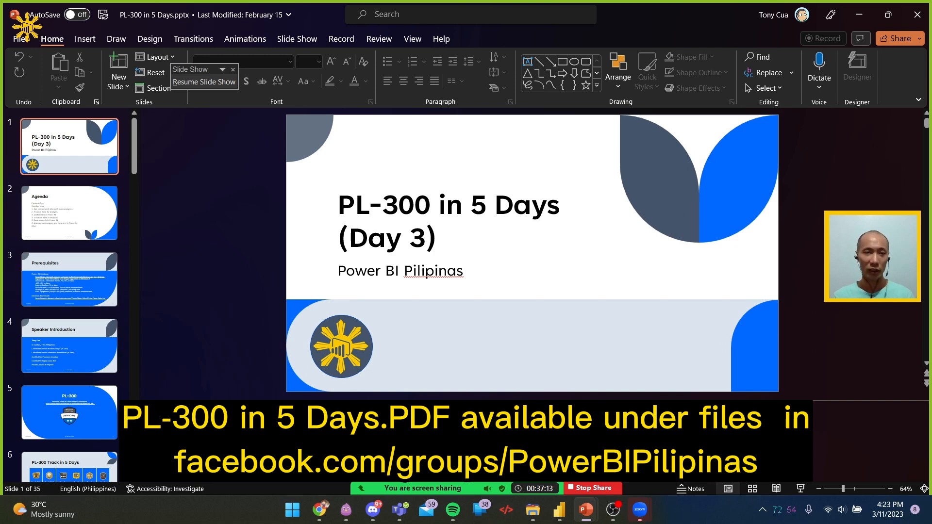
key(Down)
key(Down)
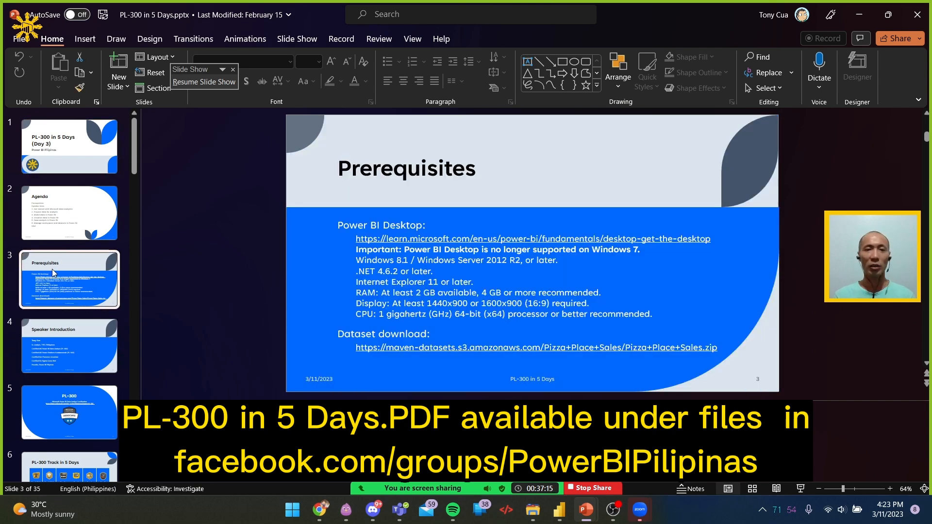
ctrl+click(580, 348)
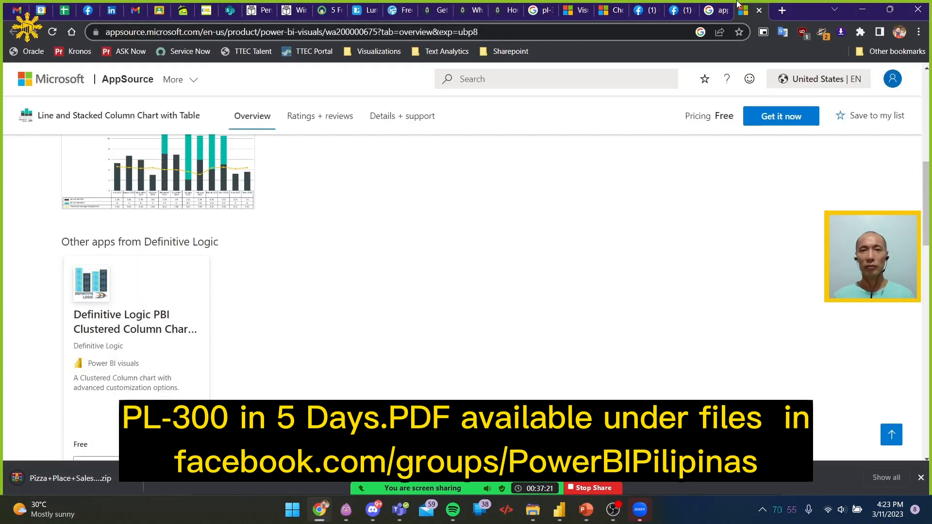
key(alt+Tab)
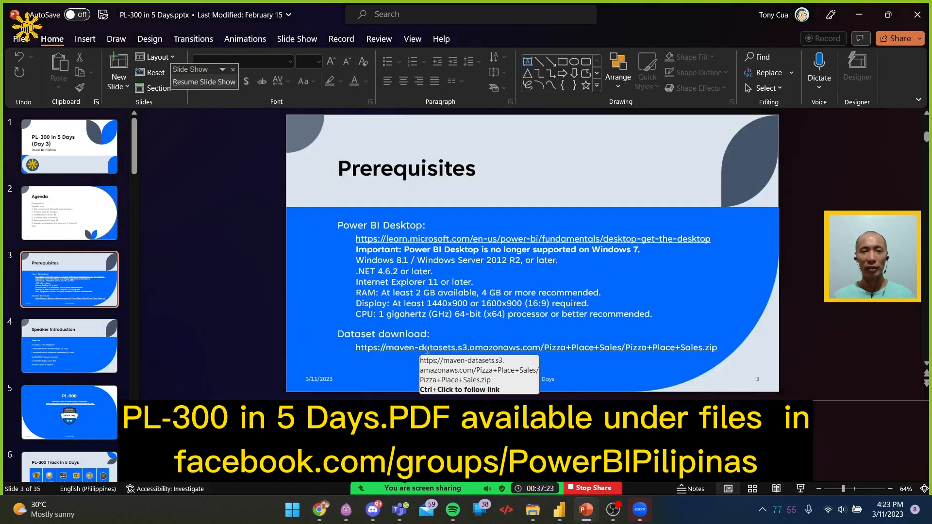
Copy the dataset download link from the Prerequisites slide and send it to Everyone in the Zoom meeting chat
right_click(445, 350)
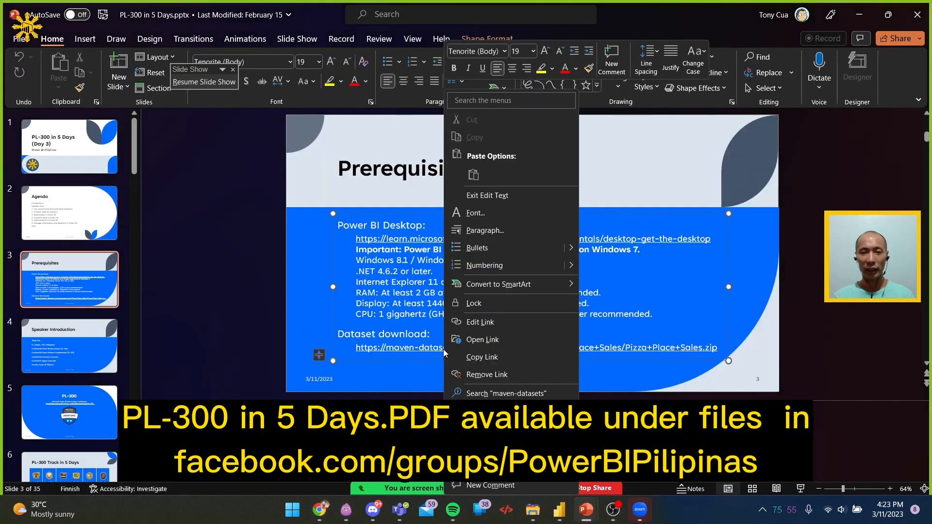
click(482, 357)
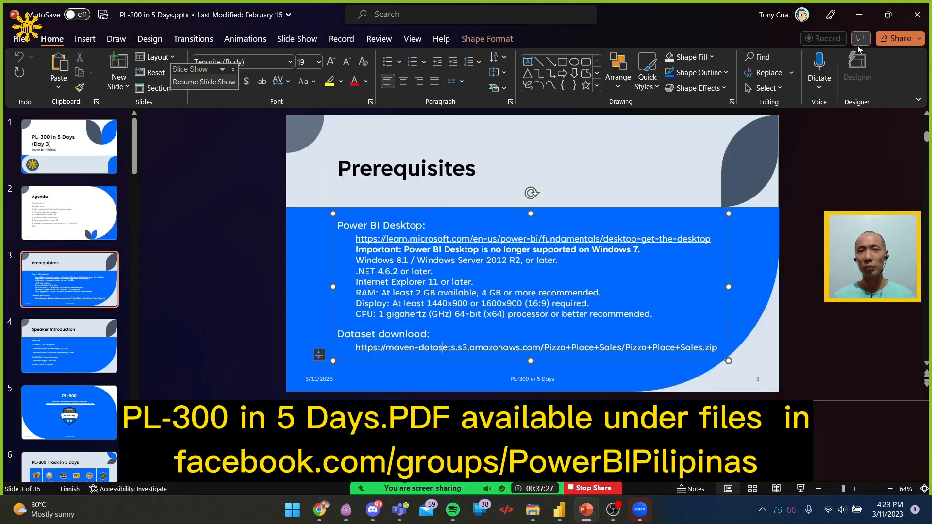
click(865, 11)
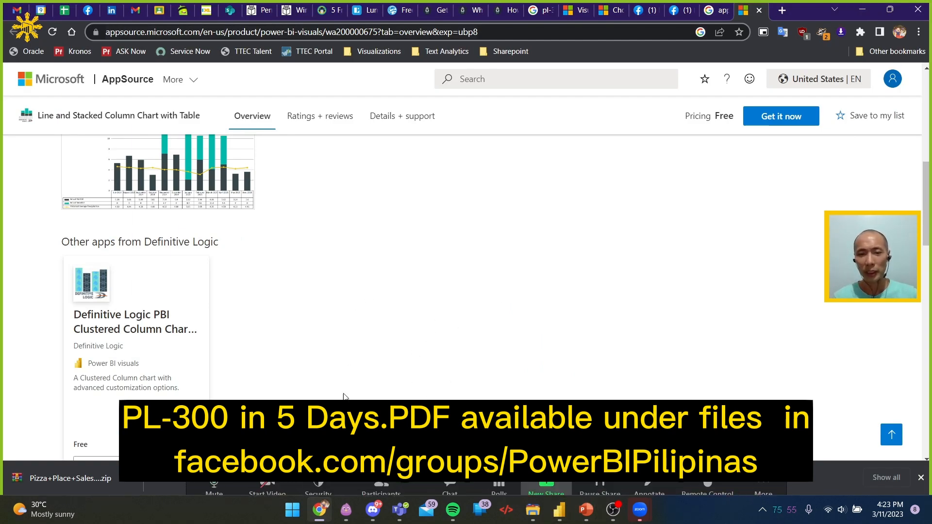
mouse_move(473, 492)
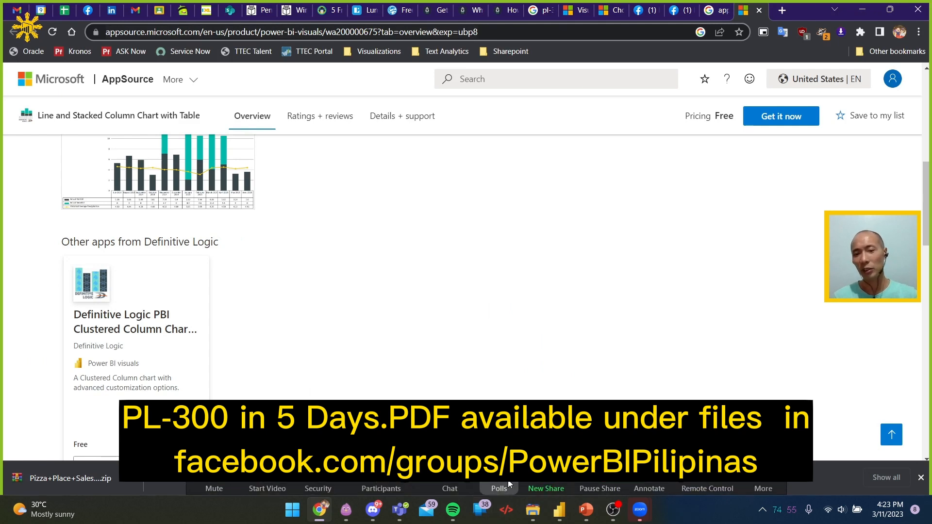
click(462, 487)
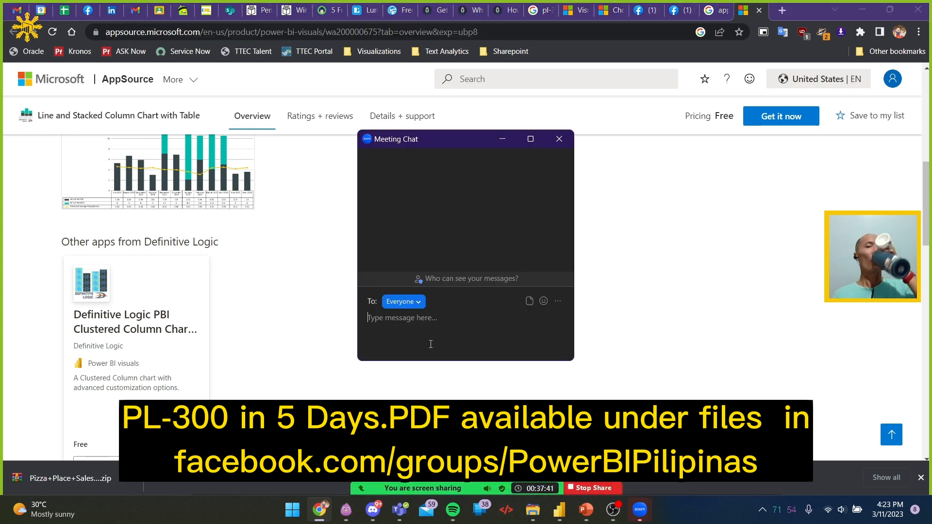
text(https://maven-datasets.s3.amazonaws.com/Pizza+Place+Sales/Pizza+Place+Sales.zip)
key(Return)
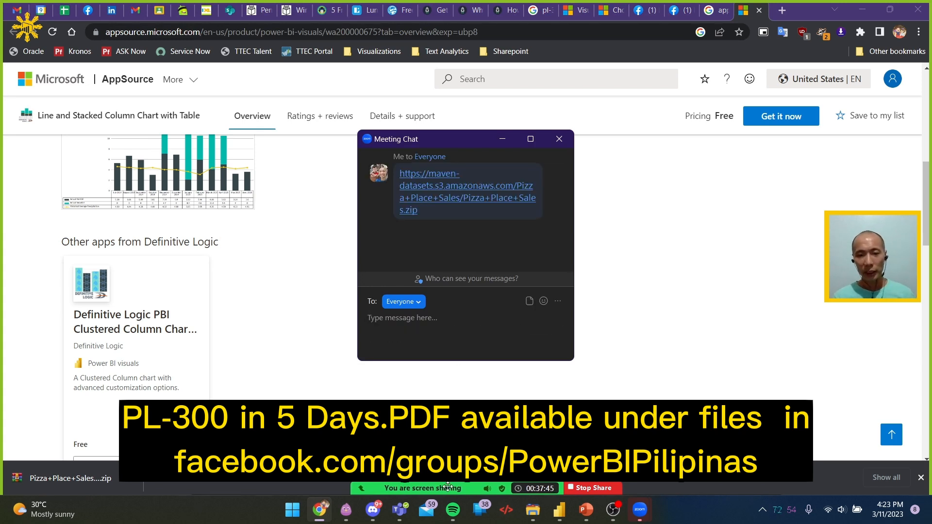
Post the dataset download link as a comment on the Facebook live dashboard and close the meeting chat window
click(654, 8)
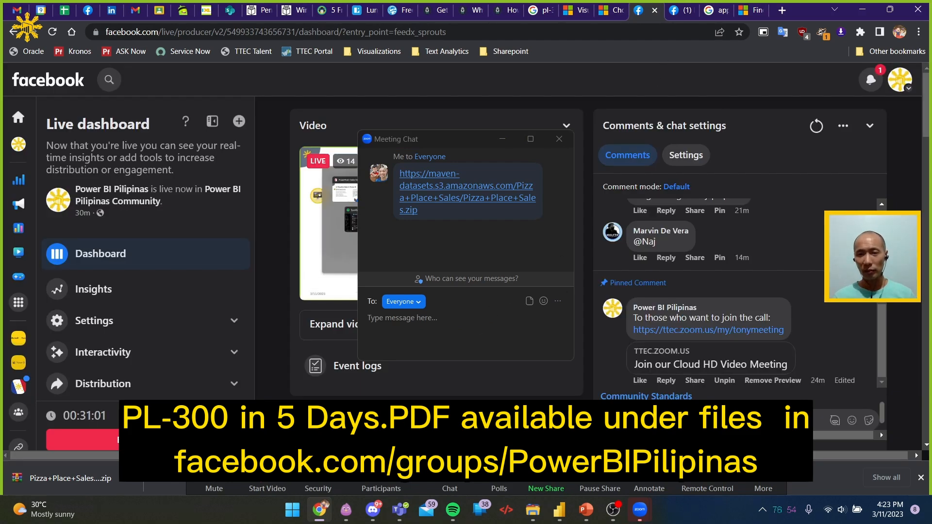
key(Return)
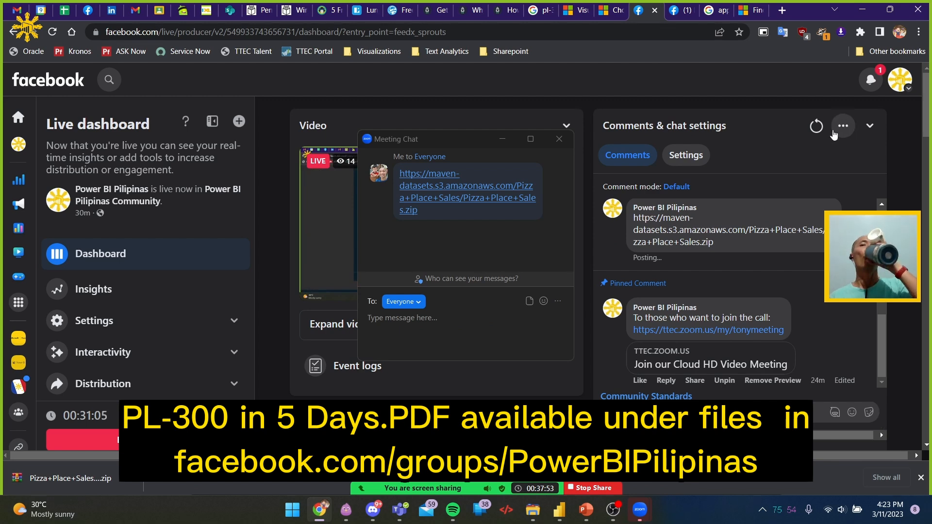
click(560, 140)
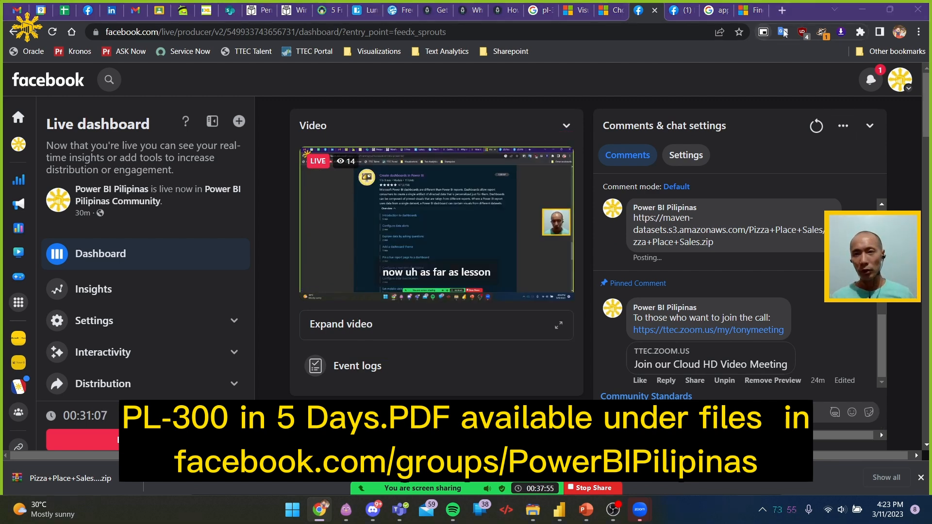
Return to Power BI Desktop, show the data model diagram and make the order_details table card taller
key(alt+Tab)
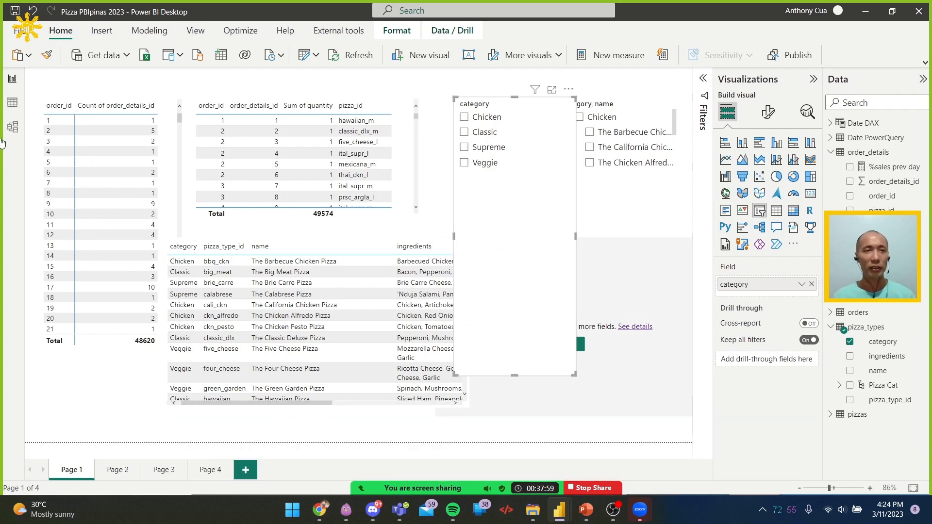
click(15, 127)
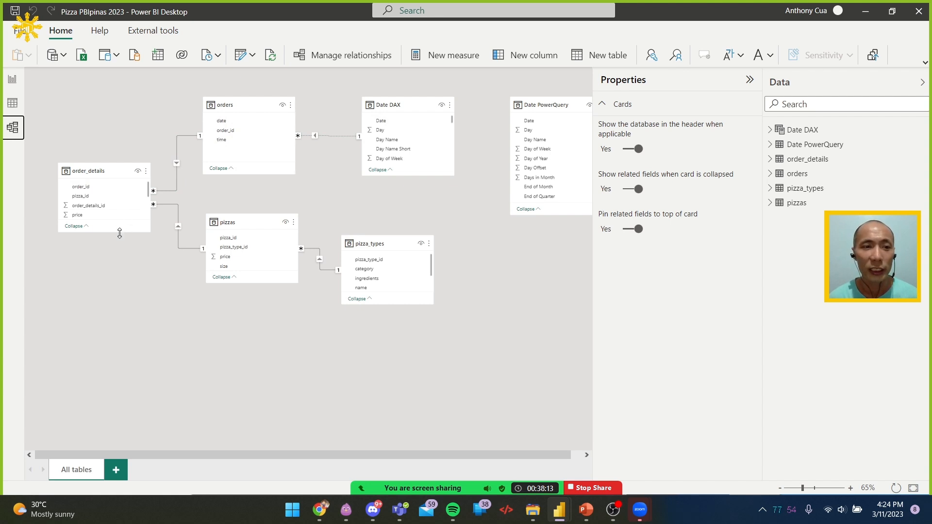
drag(119, 232, 118, 274)
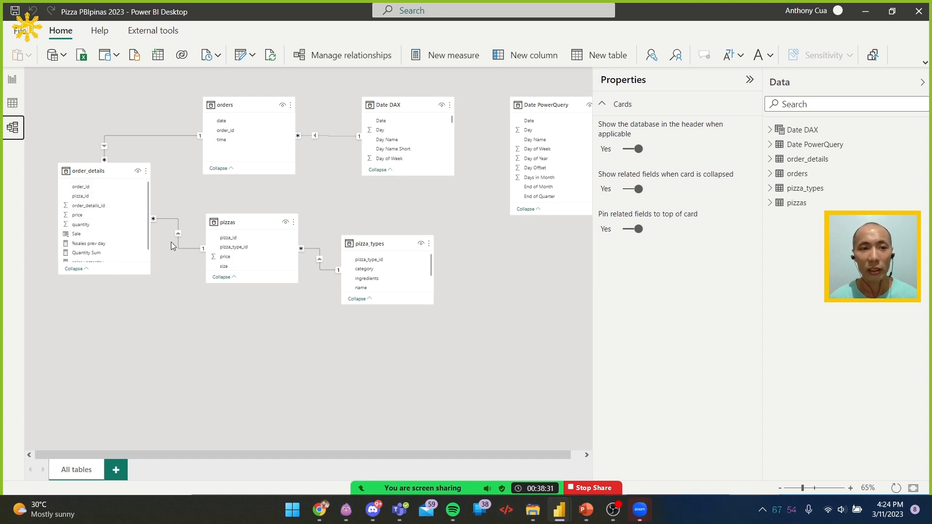
Make the relationship between the orders date column and the Date DAX Date column active
ctrl+scroll(175, 262, up, 3)
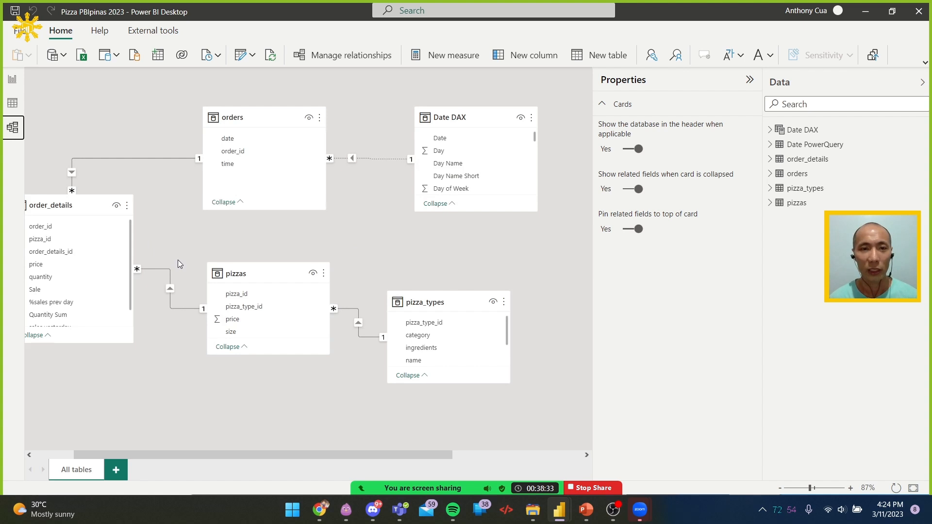
scroll(223, 255, left, 2)
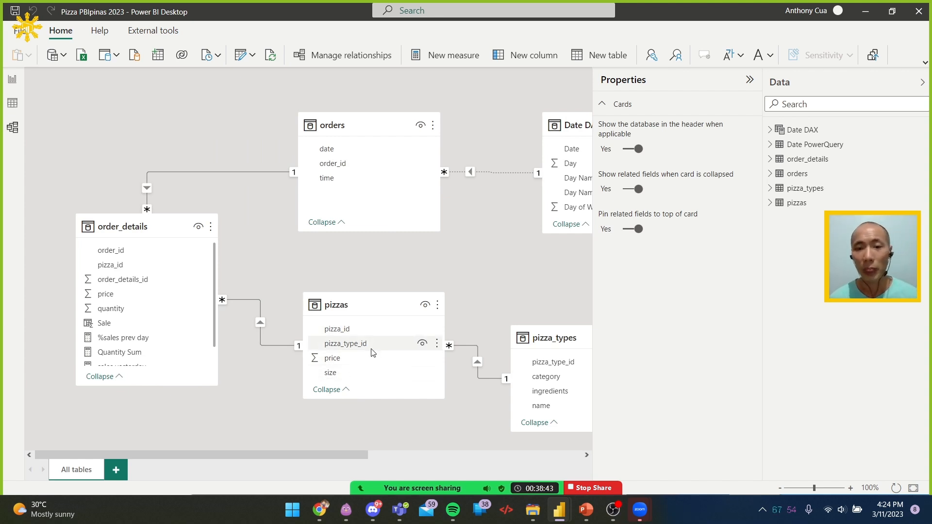
drag(330, 457, 420, 459)
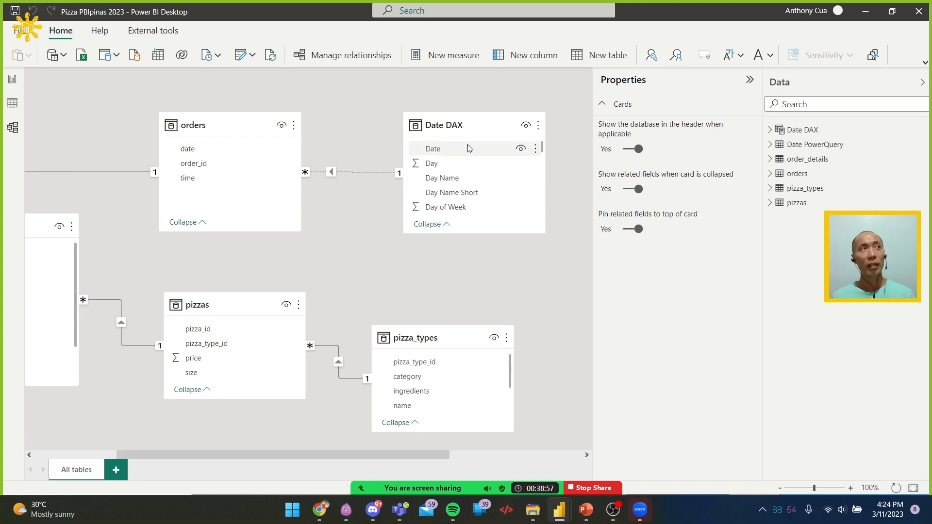
drag(441, 454, 563, 457)
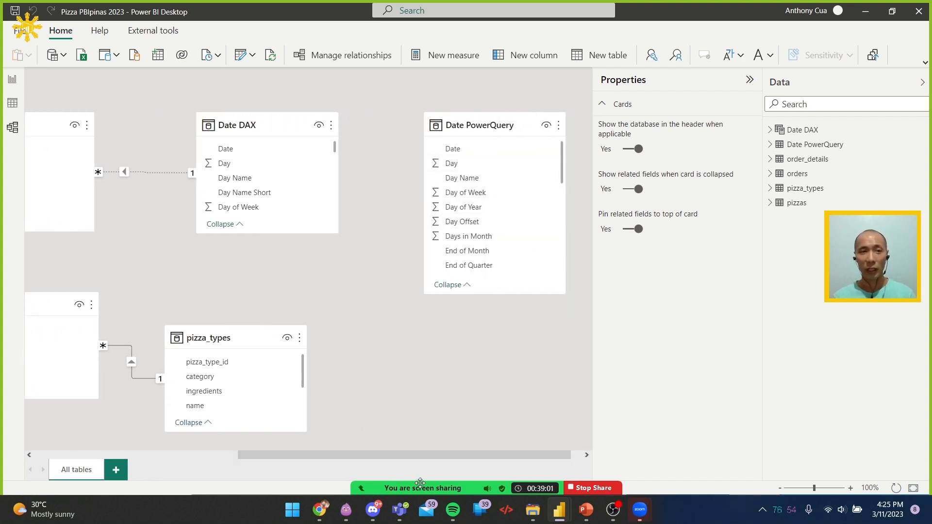
drag(310, 459, 110, 458)
click(488, 174)
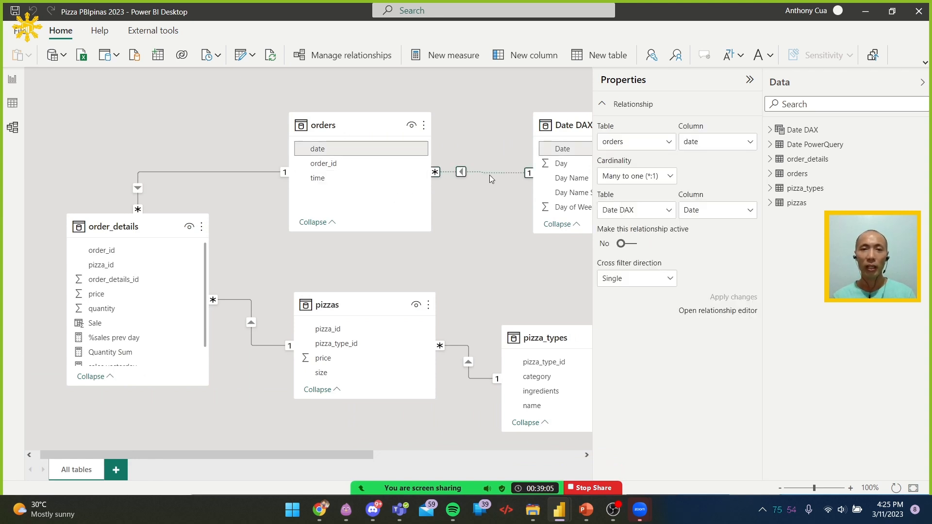
click(631, 244)
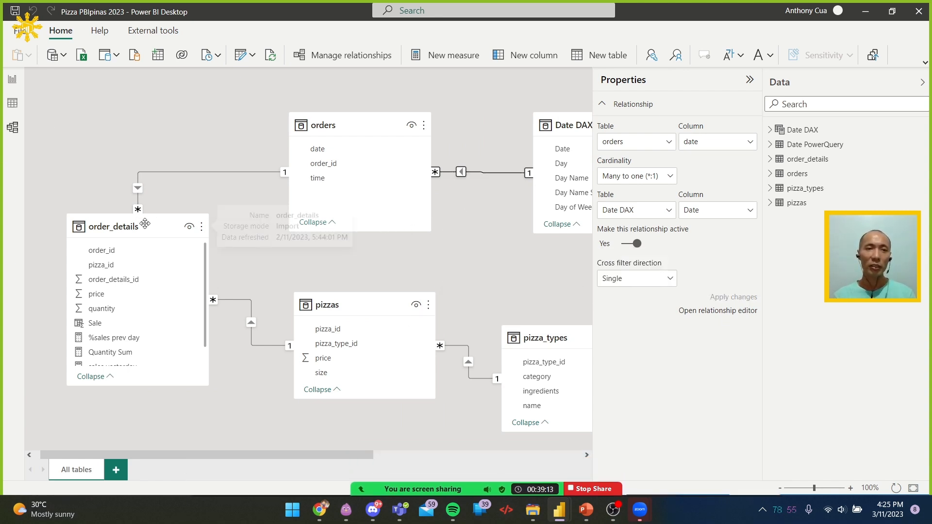
Move the order_details card slightly up and the pizzas card slightly down in the diagram, and collapse the relationship properties
drag(144, 222, 149, 192)
drag(350, 303, 344, 329)
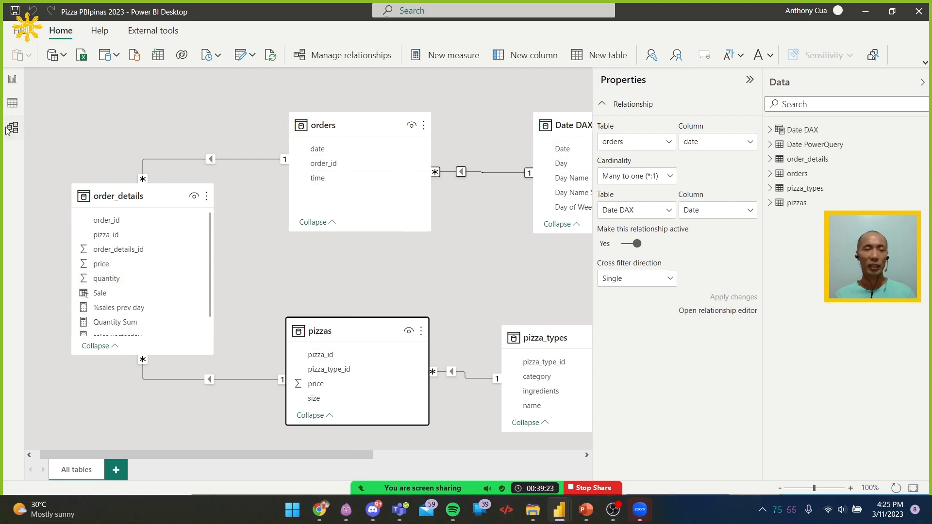
click(666, 84)
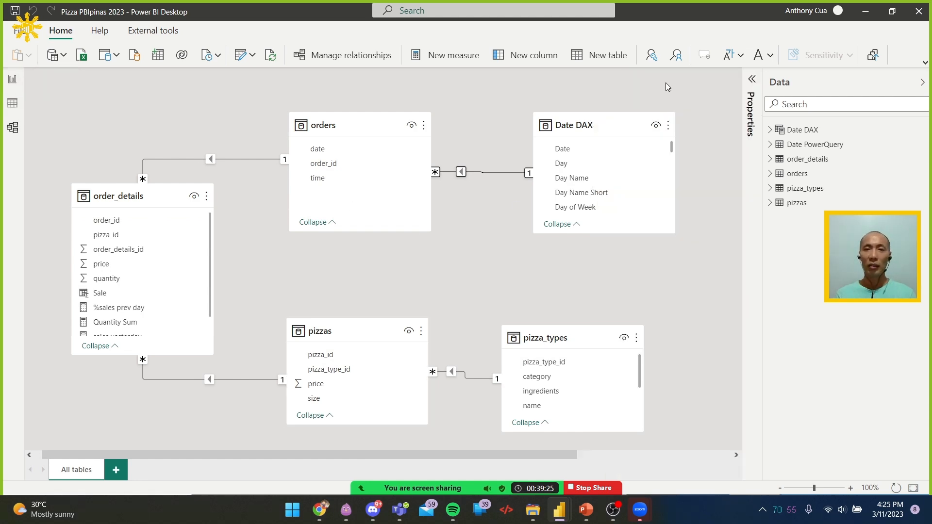
Return to the report canvas and shorten the category slicer to end just below its Veggie option
click(19, 80)
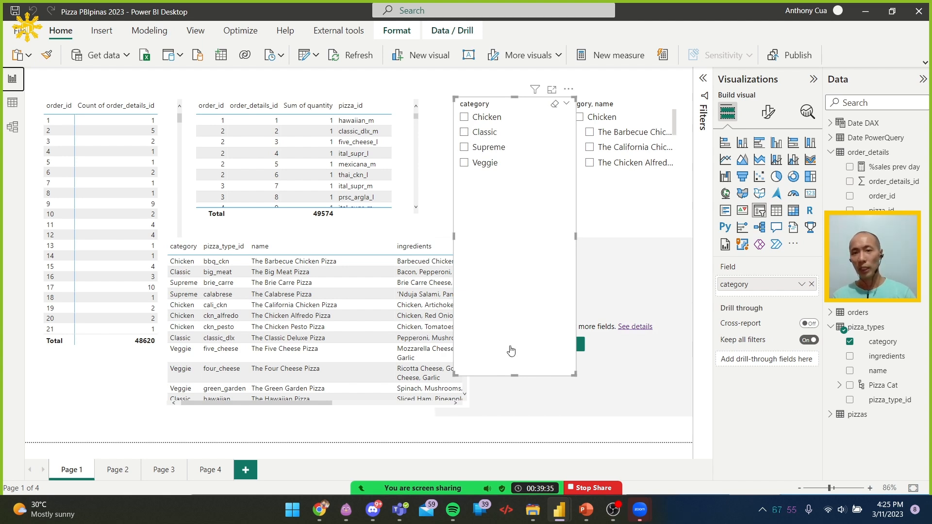
drag(513, 374, 513, 208)
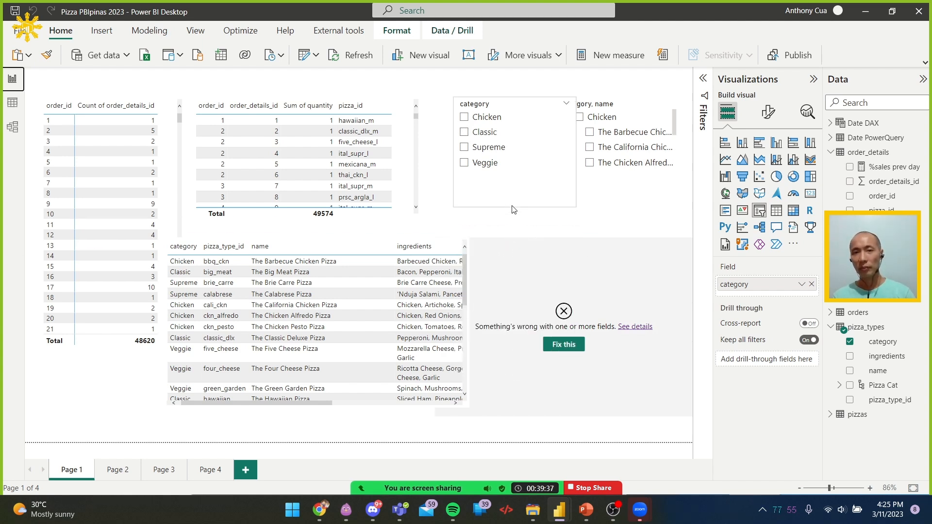
Move the category slicer slightly down and left on the report canvas, and expand the report's filter settings
drag(504, 109, 498, 130)
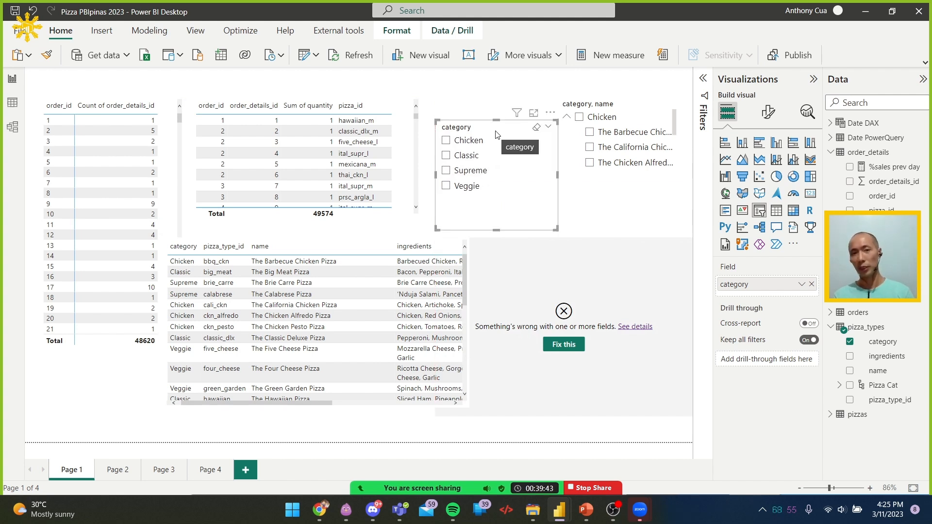
click(704, 79)
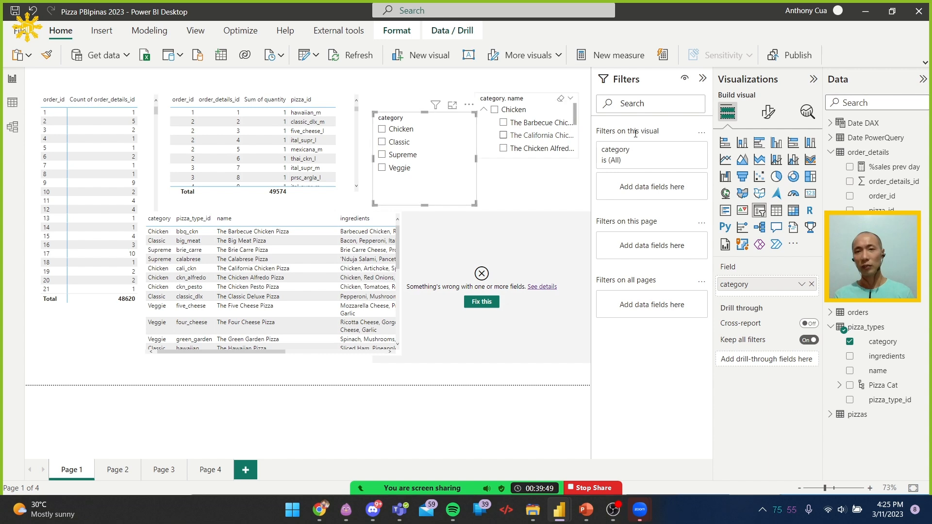
click(467, 375)
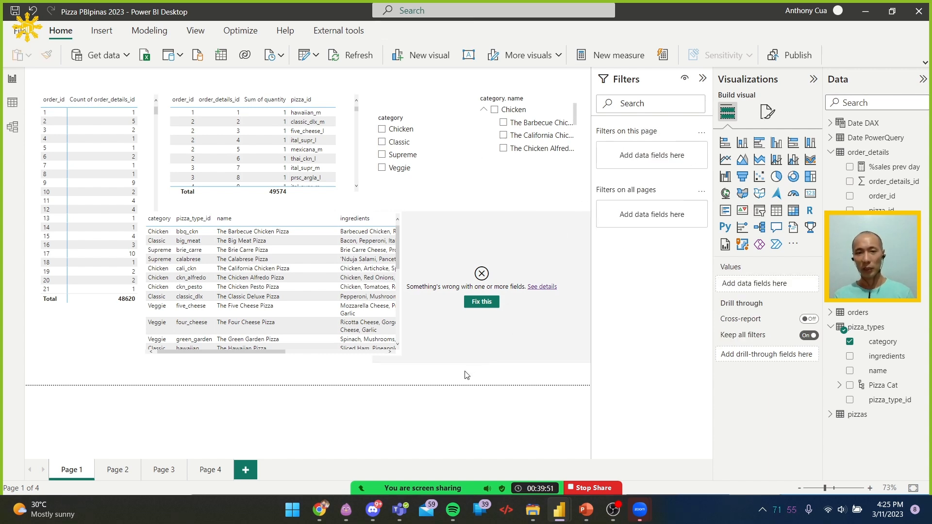
Remove the invalid pizza_name field from the broken table visual beside the ingredients table
click(505, 233)
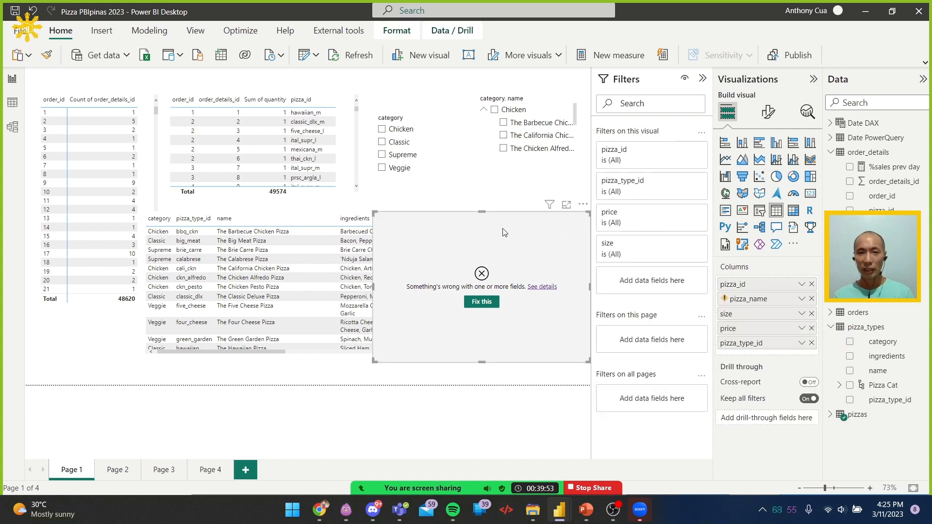
click(812, 299)
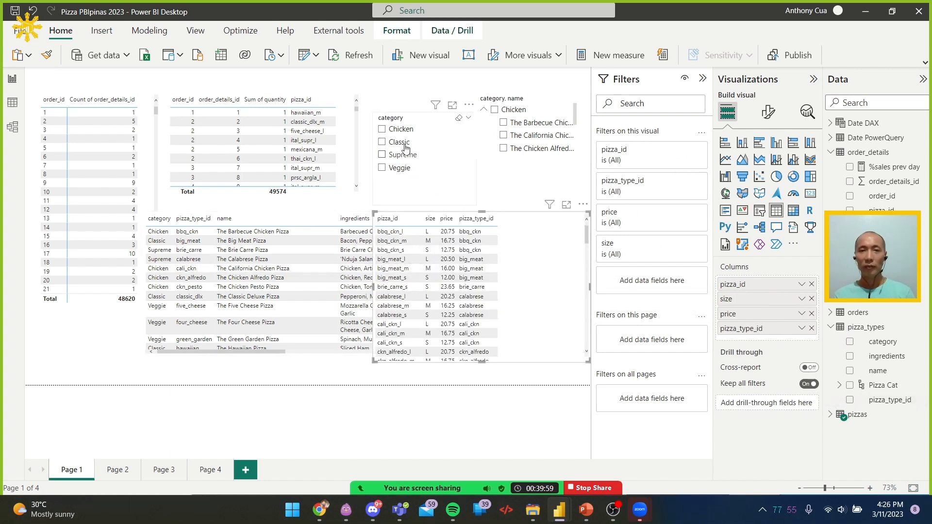
click(503, 376)
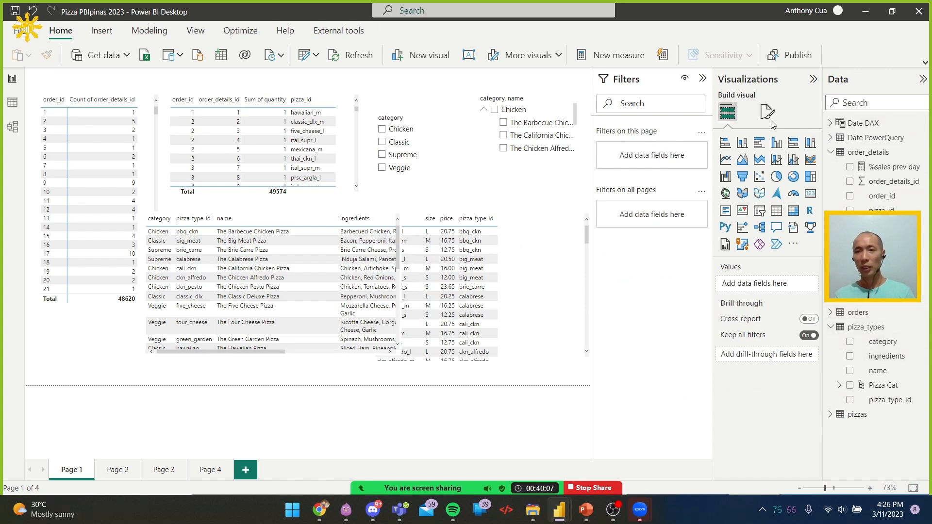
Add the category field from pizza_types as a page-level filter, check its list of values and collapse the filter card
click(404, 122)
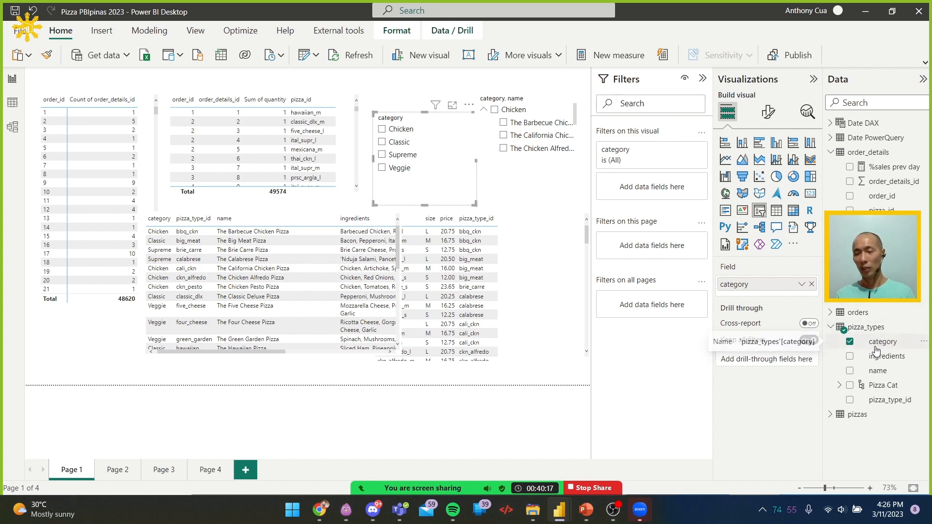
click(527, 380)
drag(890, 343, 653, 158)
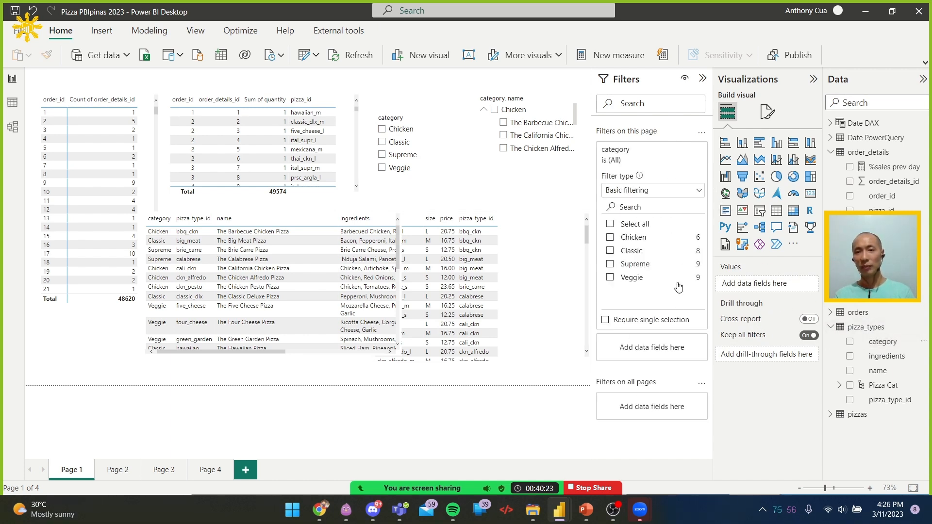
click(672, 151)
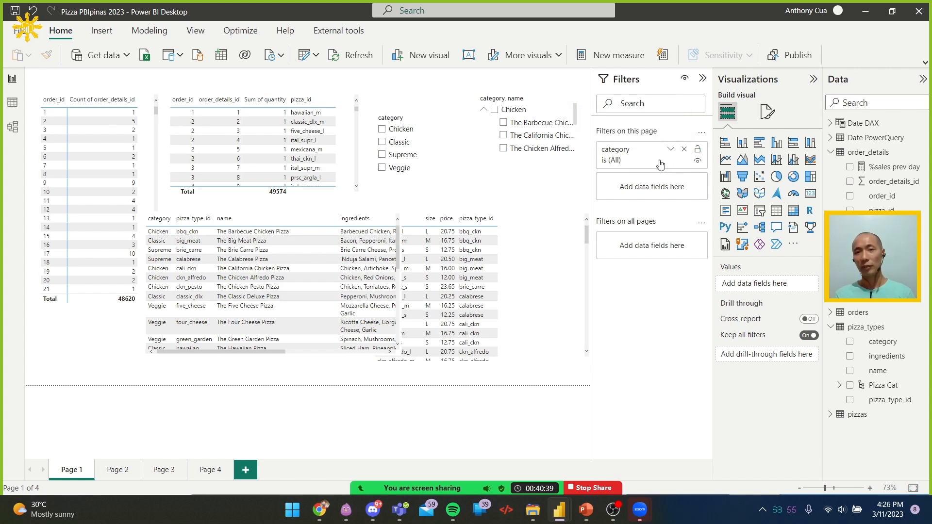
click(671, 150)
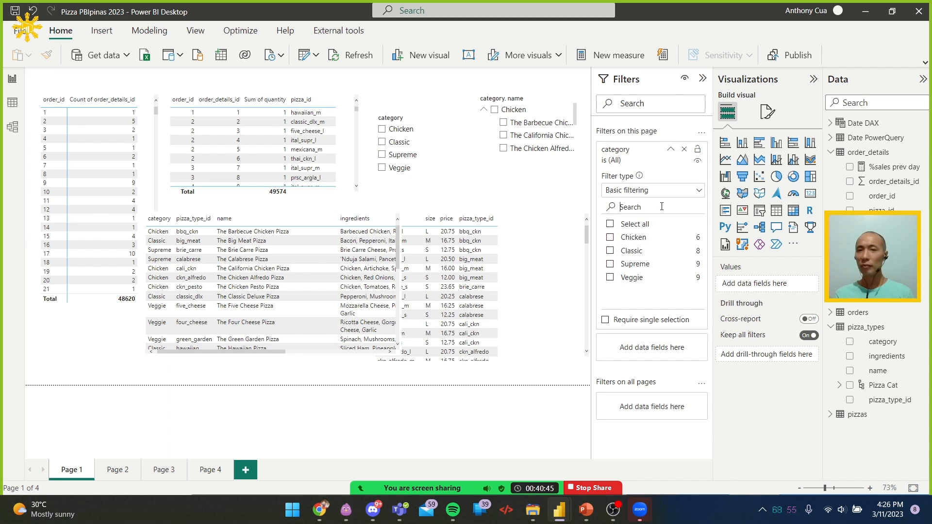
click(672, 151)
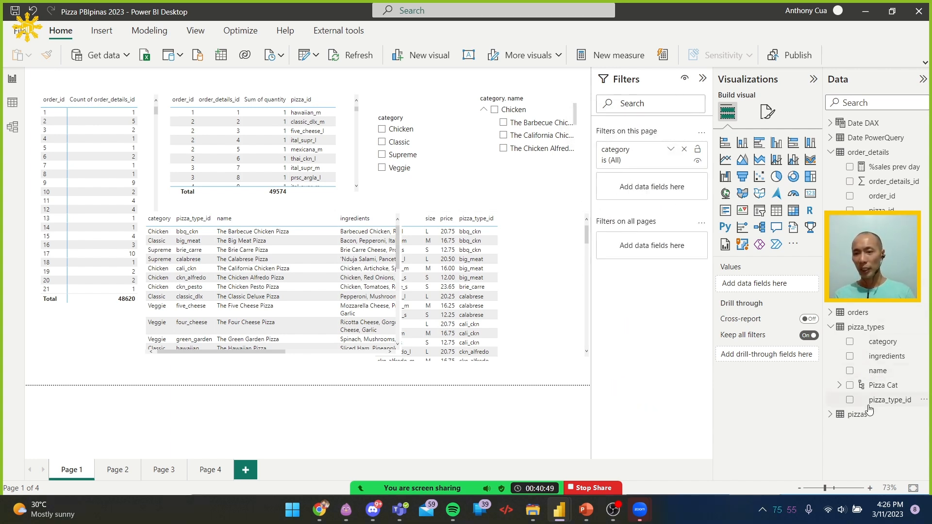
Add the name field from pizza_types as a page-level filter, search its values for "chicken" and collapse the filter card
drag(878, 372, 667, 196)
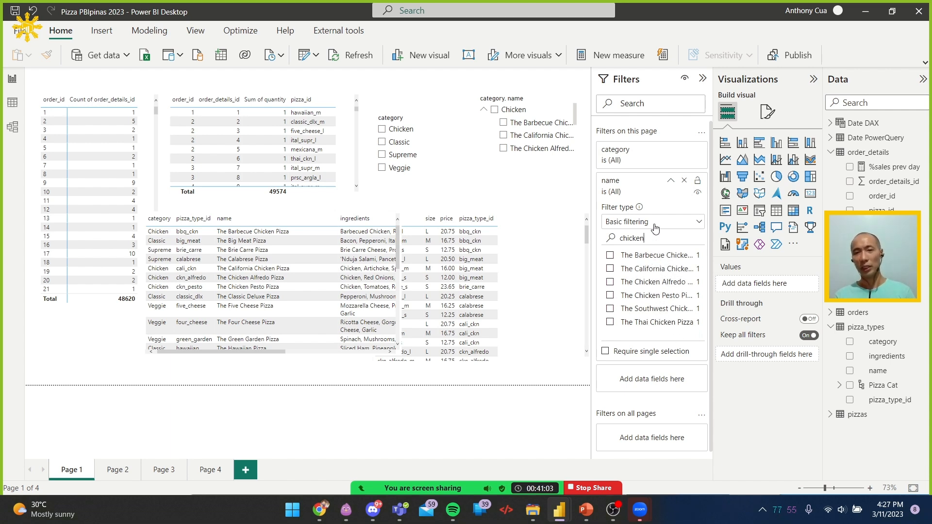
click(671, 183)
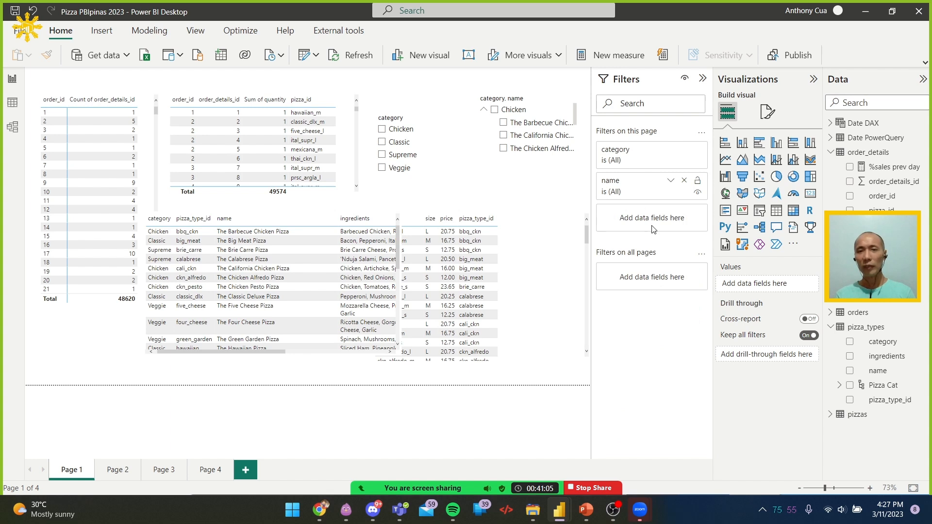
click(417, 120)
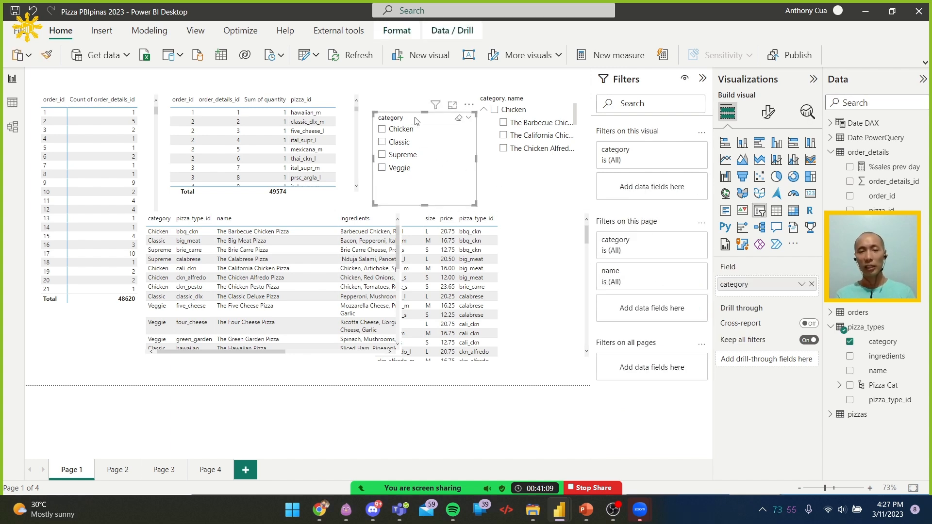
click(533, 376)
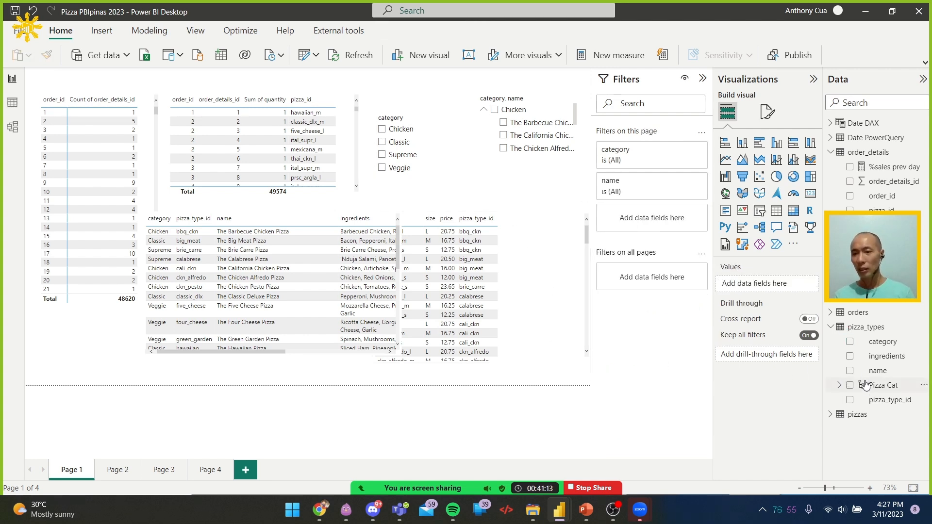
Add a slicer for the pizza_types name field, placed below the category slicer and enlarged to list more pizza names
click(851, 371)
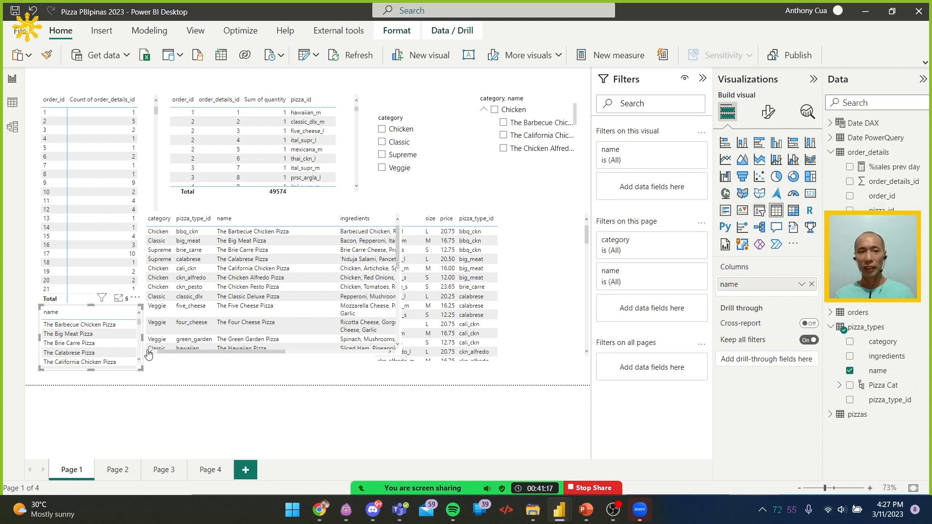
drag(340, 213, 446, 171)
drag(450, 240, 498, 330)
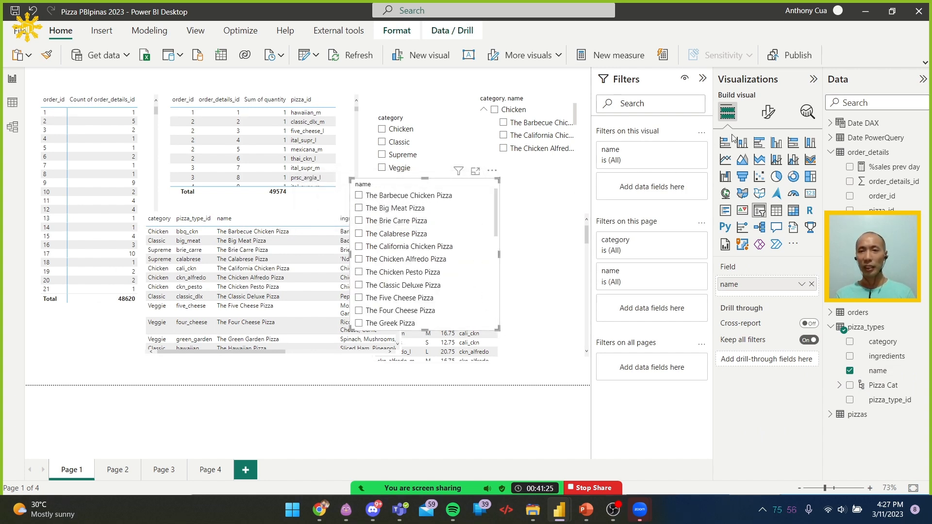
Set the name slicer's style to Dropdown, shorten the visual to fit, and expand and collapse its list
click(768, 113)
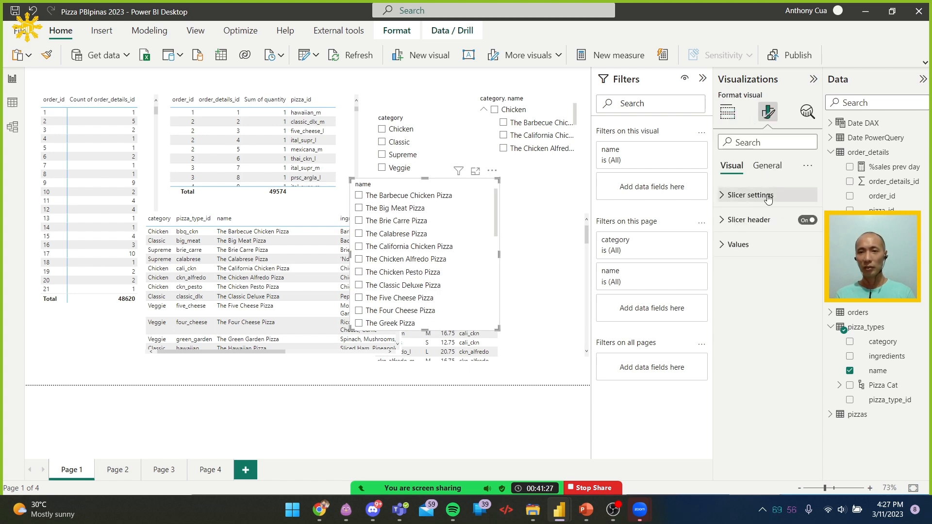
click(768, 197)
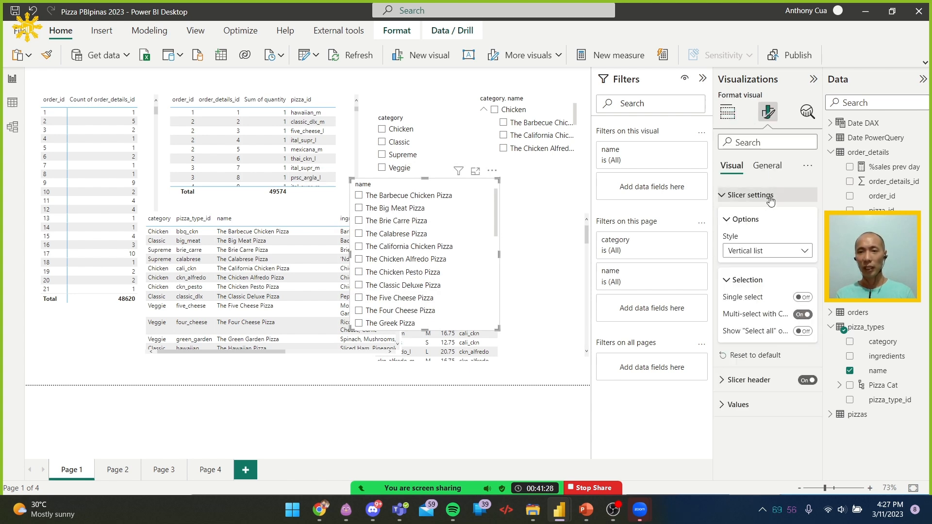
click(766, 253)
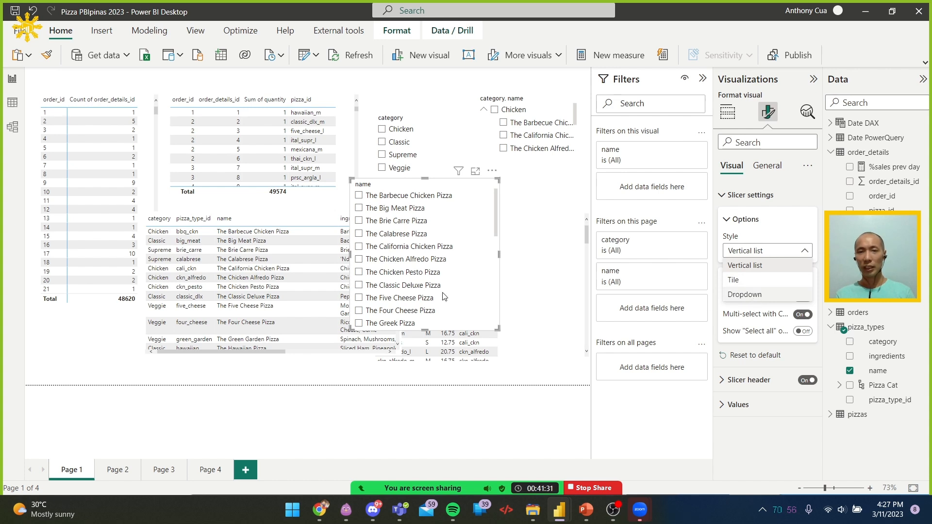
click(745, 294)
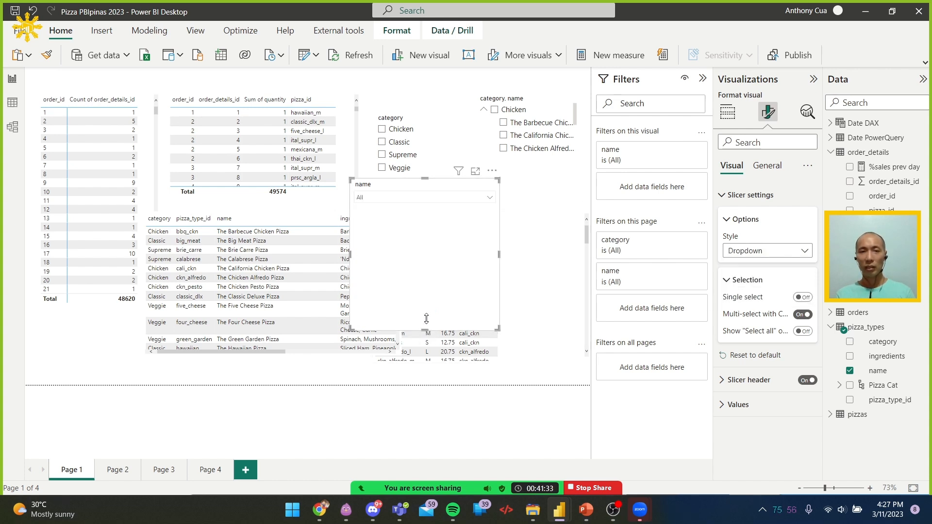
drag(427, 330, 426, 216)
click(461, 199)
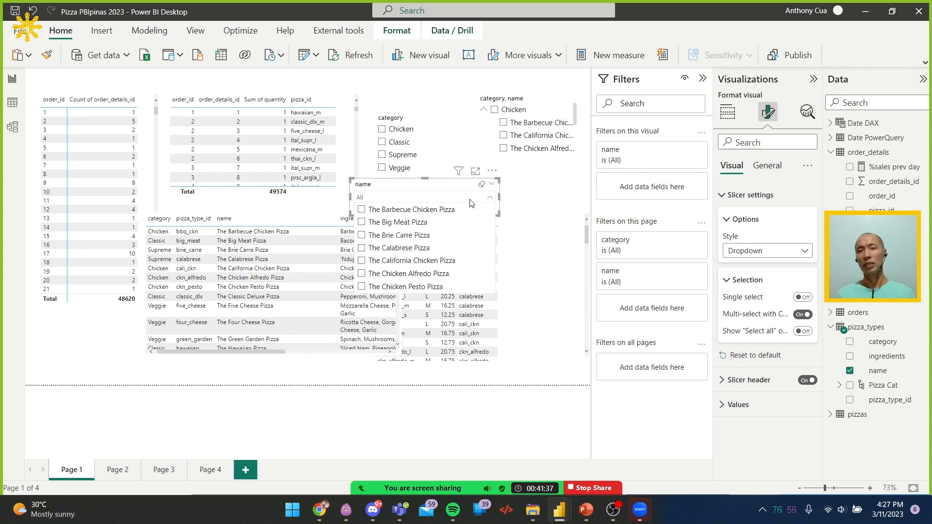
click(472, 198)
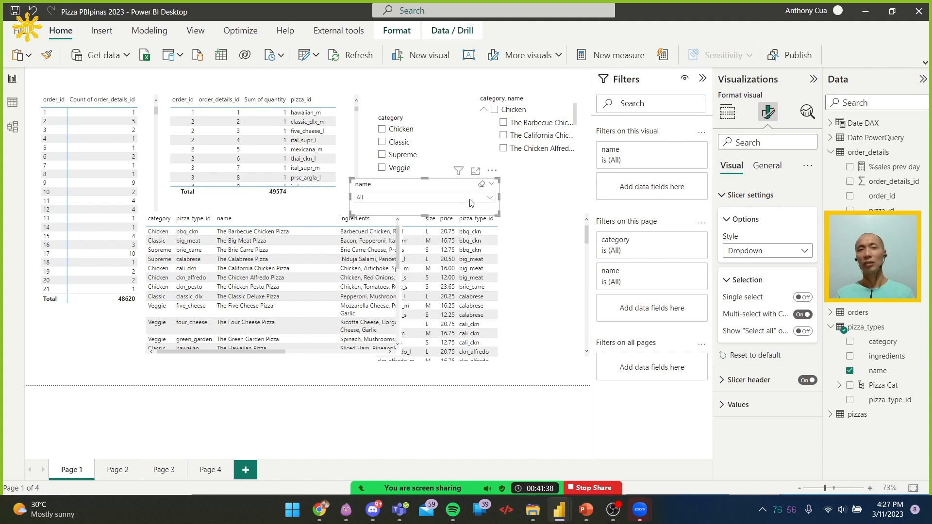
Enable search in the name slicer and search its list for "chicken"
click(492, 170)
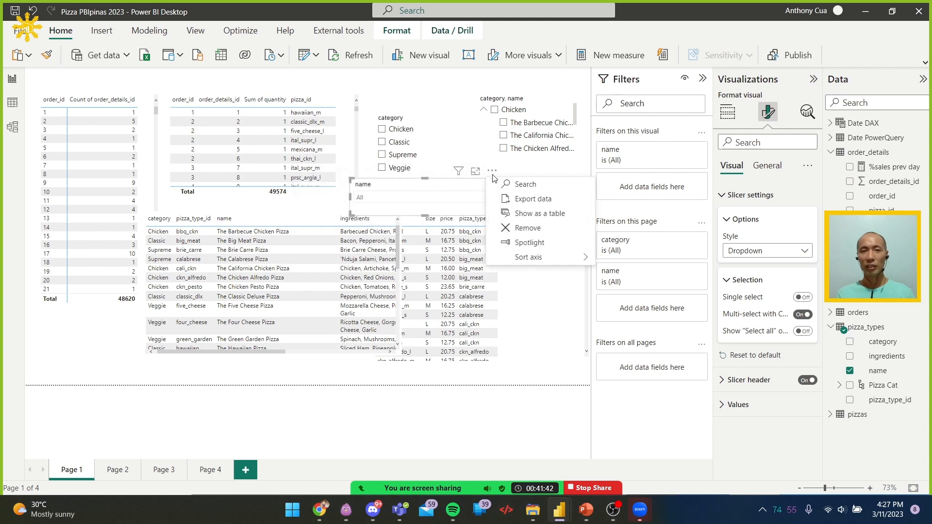
click(531, 184)
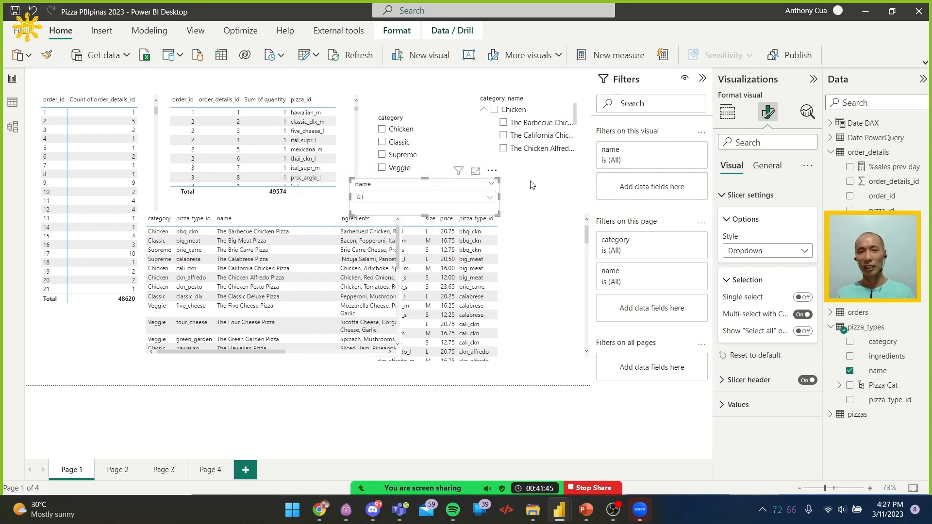
click(490, 199)
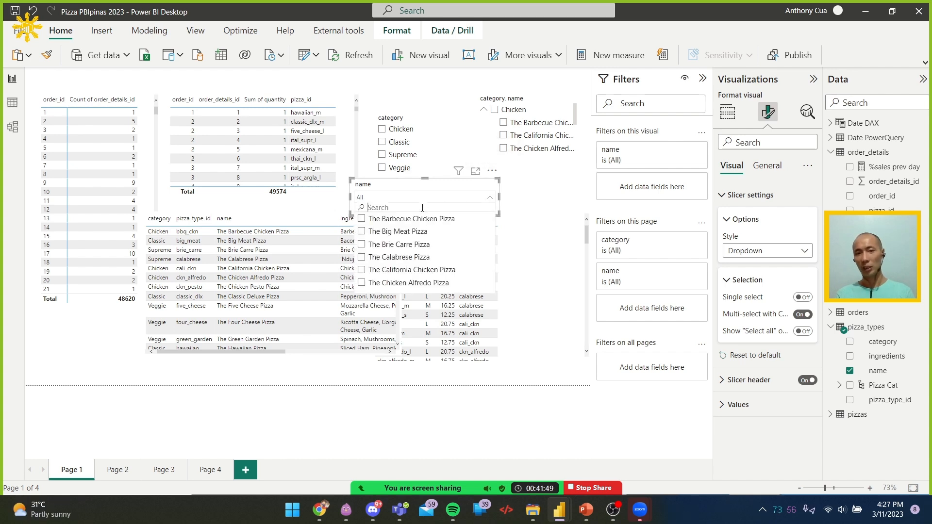
text(chicken)
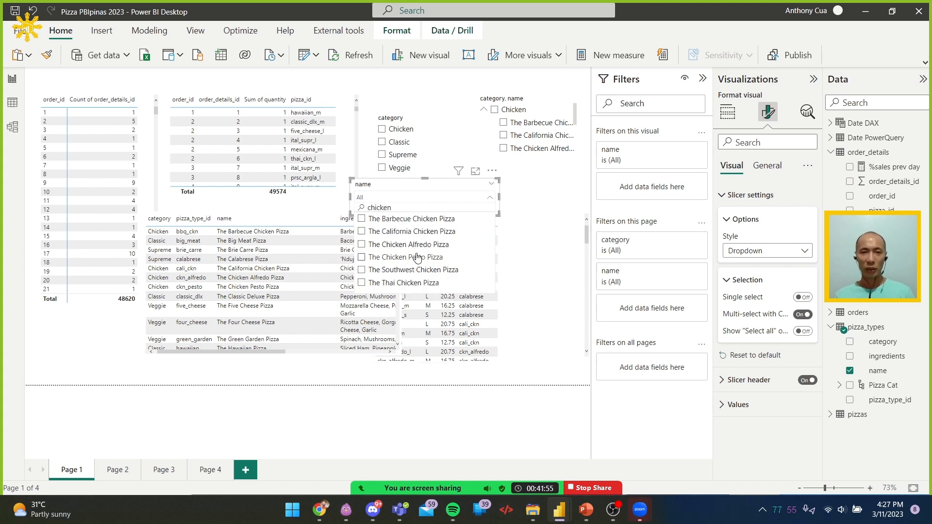
Search the name slicer's list for "supreme" instead, and close the list
drag(394, 207, 338, 207)
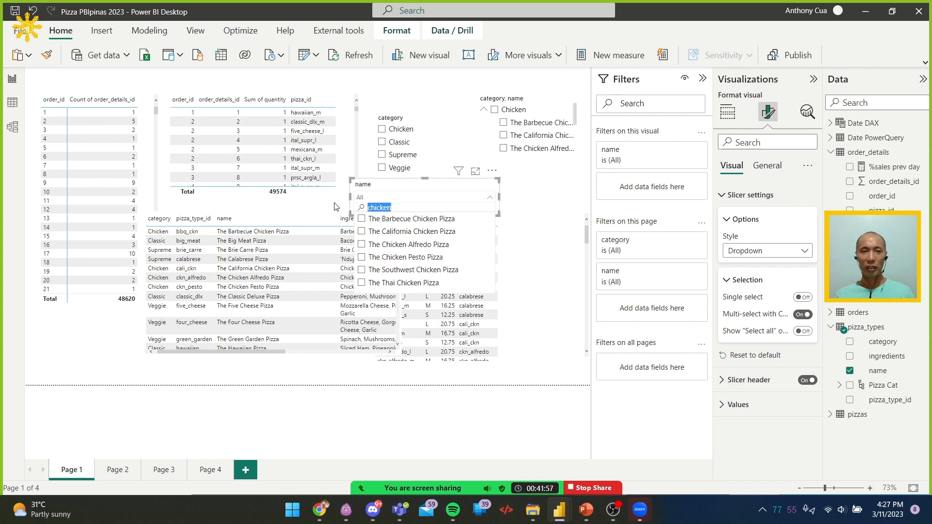
text(supreme)
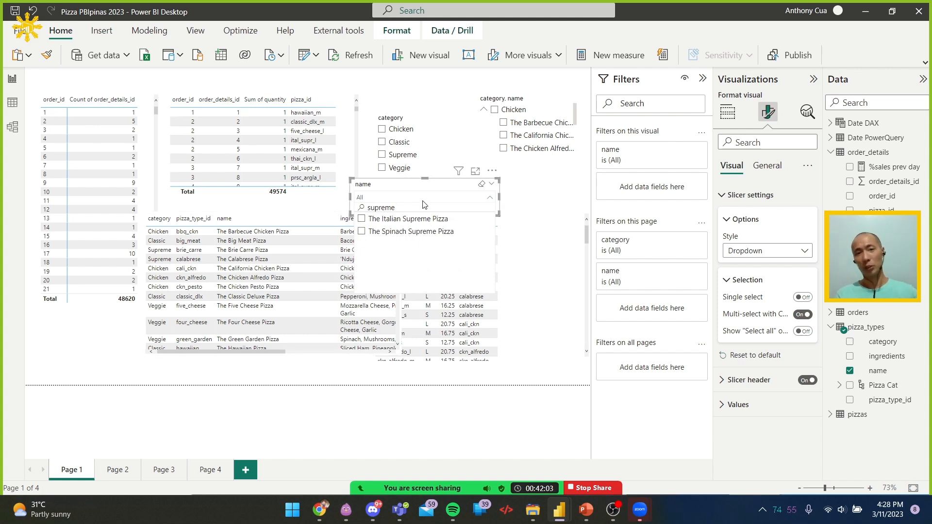
click(463, 201)
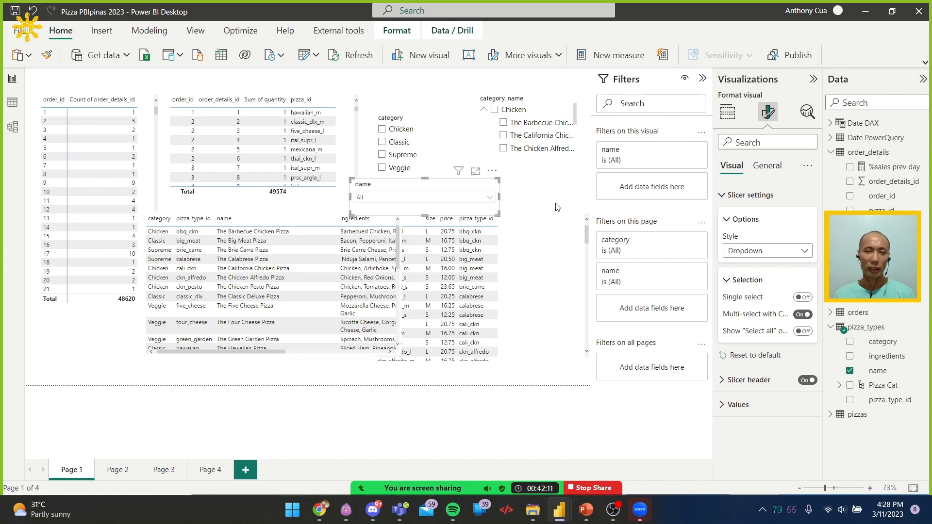
Move the name slicer right, below the category and name hierarchy slicer, and admit the waiting participant to the Zoom meeting
drag(500, 179, 571, 180)
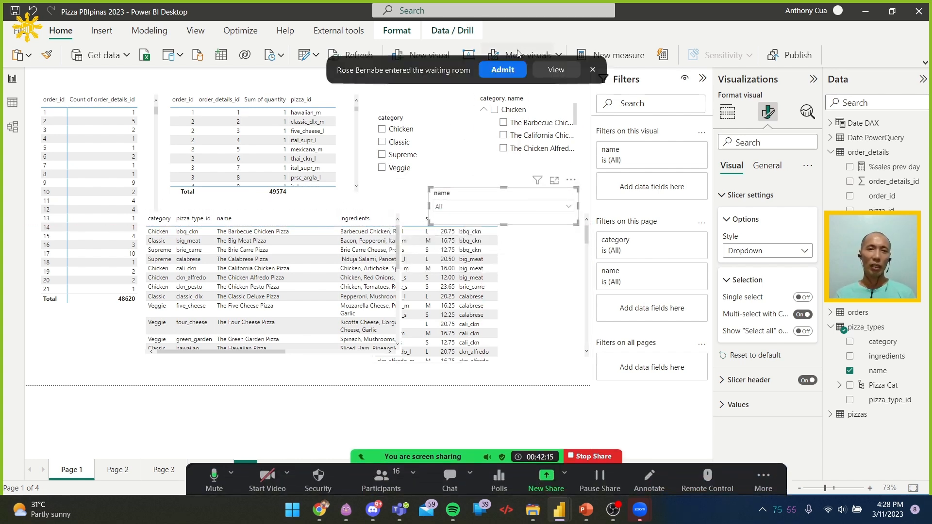
click(503, 70)
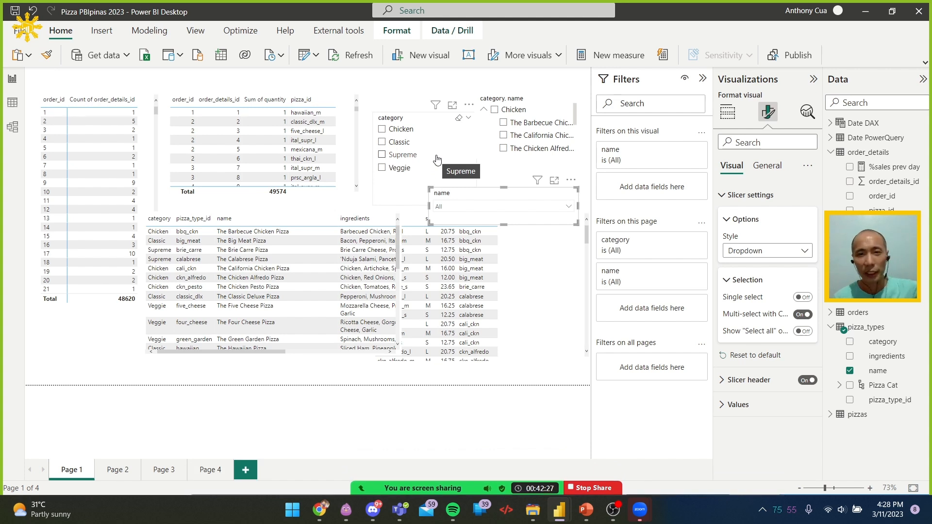
Open the customization of the current report theme at its Filter pane settings
click(410, 121)
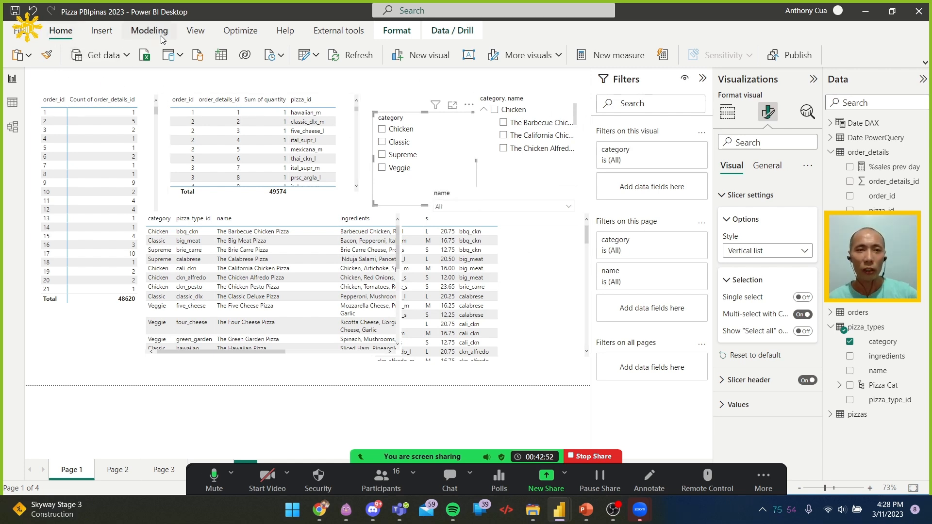
click(196, 32)
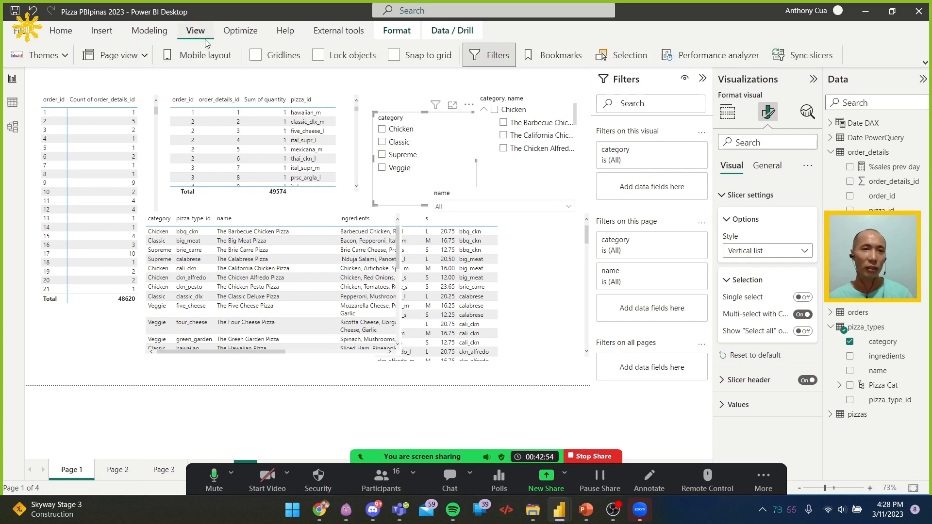
click(67, 59)
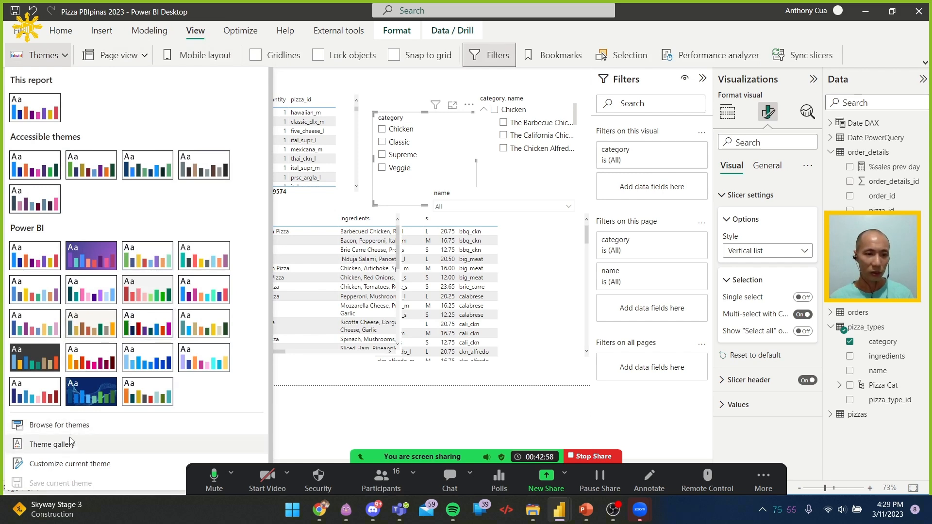
click(70, 464)
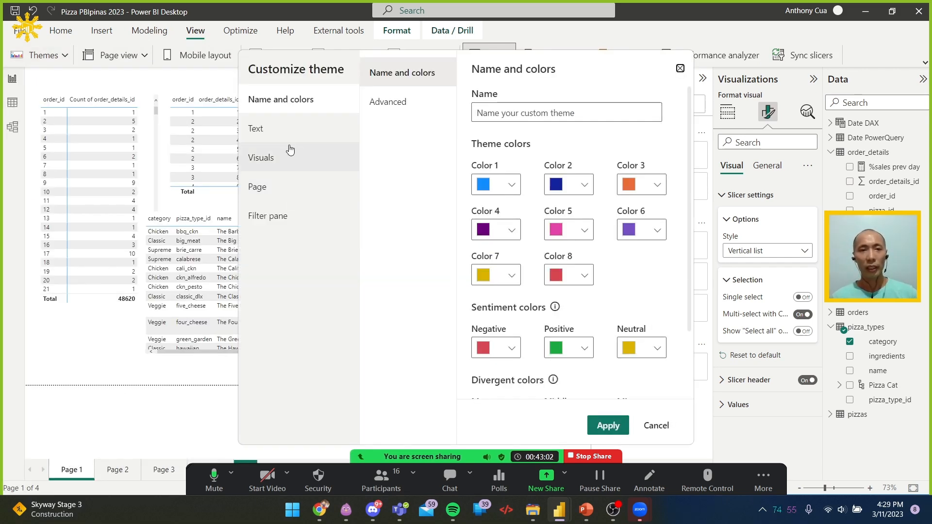
click(285, 218)
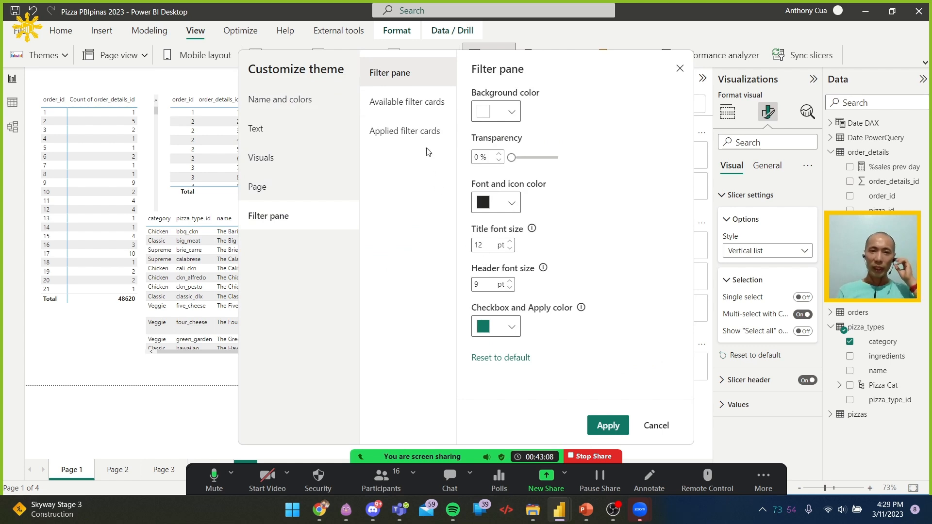
click(513, 113)
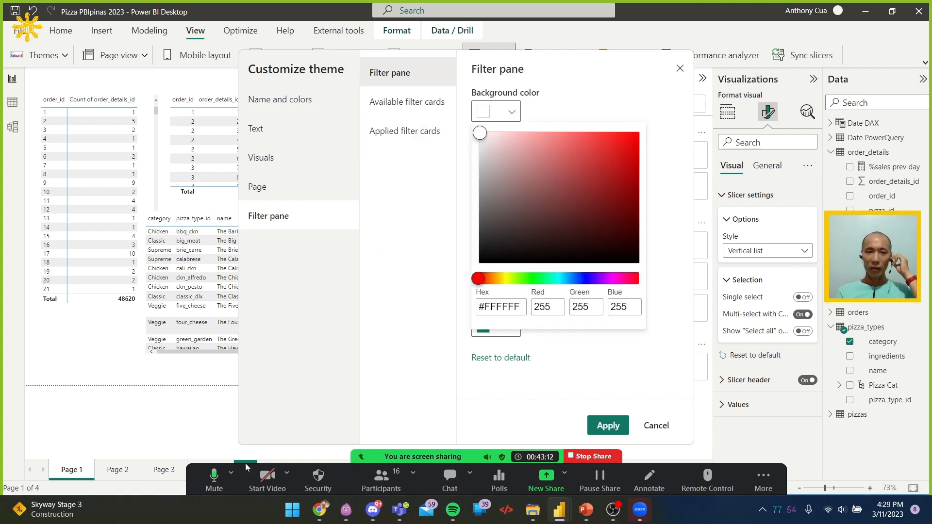
click(216, 477)
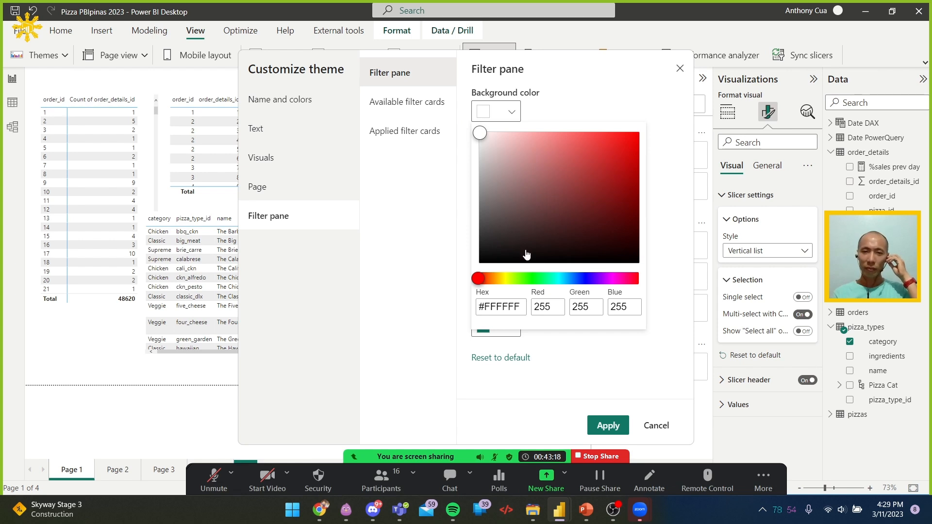
click(556, 278)
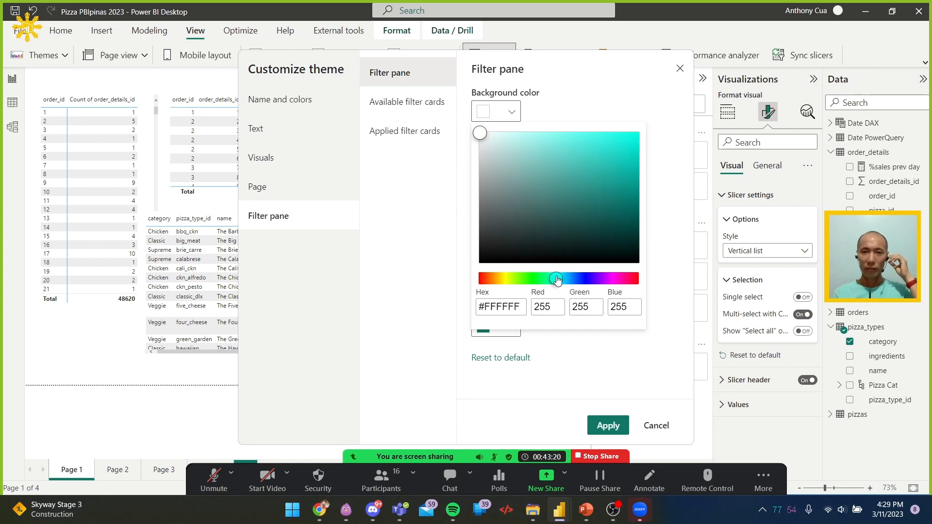
click(214, 480)
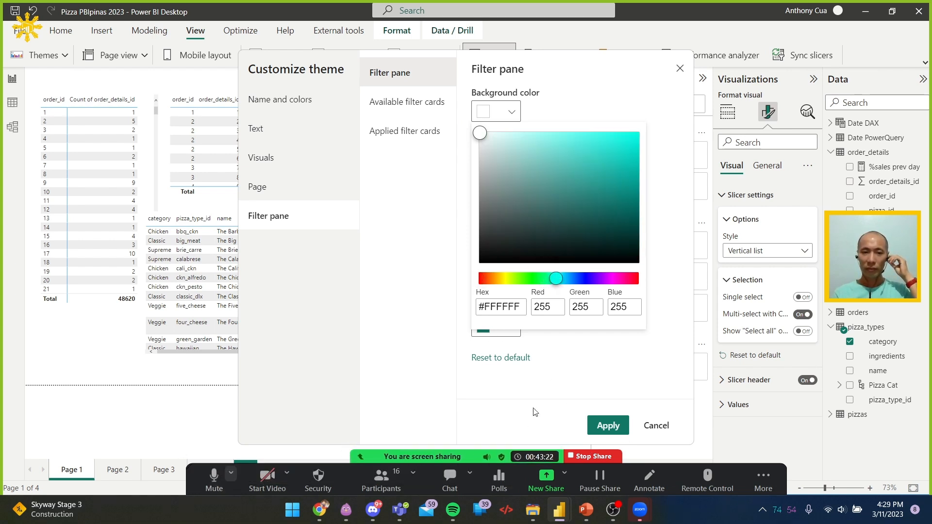
click(610, 428)
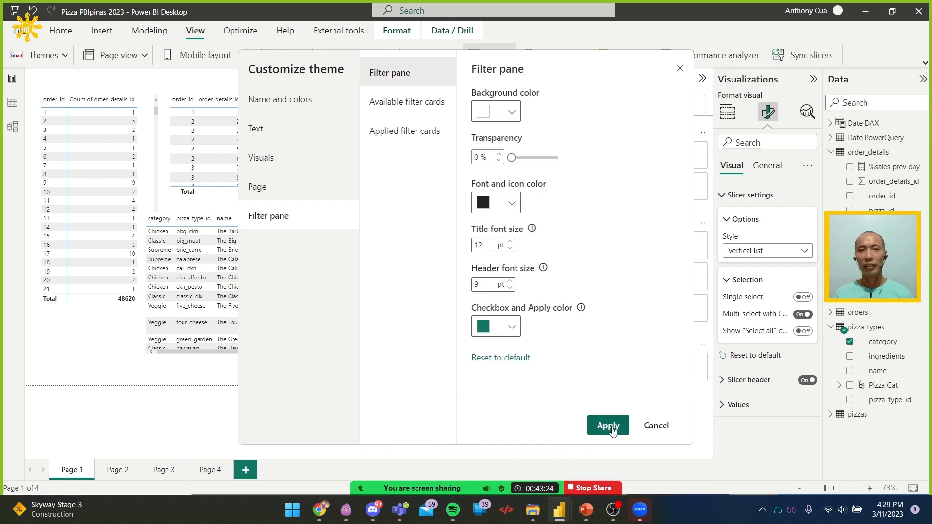
Set the theme's Filter pane background color to red #EC1818 and apply the customized theme
click(513, 116)
click(581, 186)
mouse_move(583, 185)
mouse_down()
mouse_move(601, 149)
mouse_move(623, 143)
mouse_up()
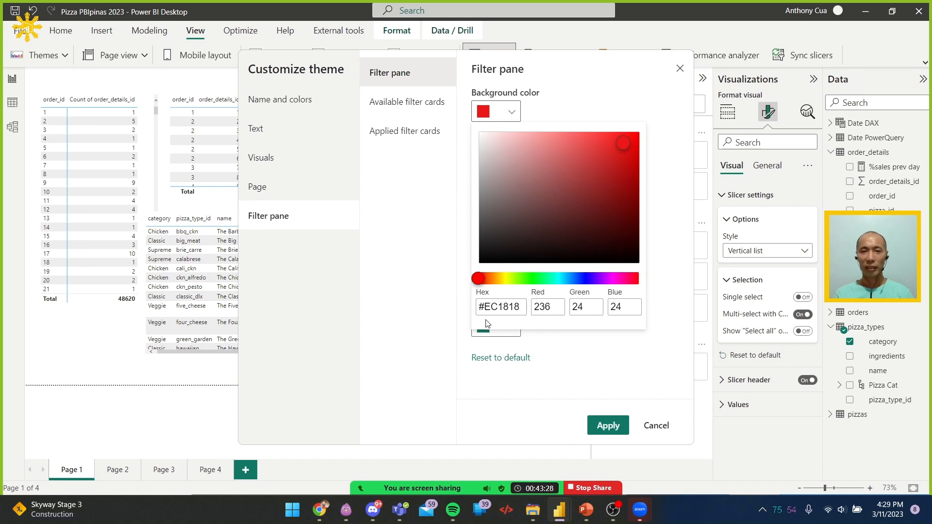
click(523, 384)
click(604, 421)
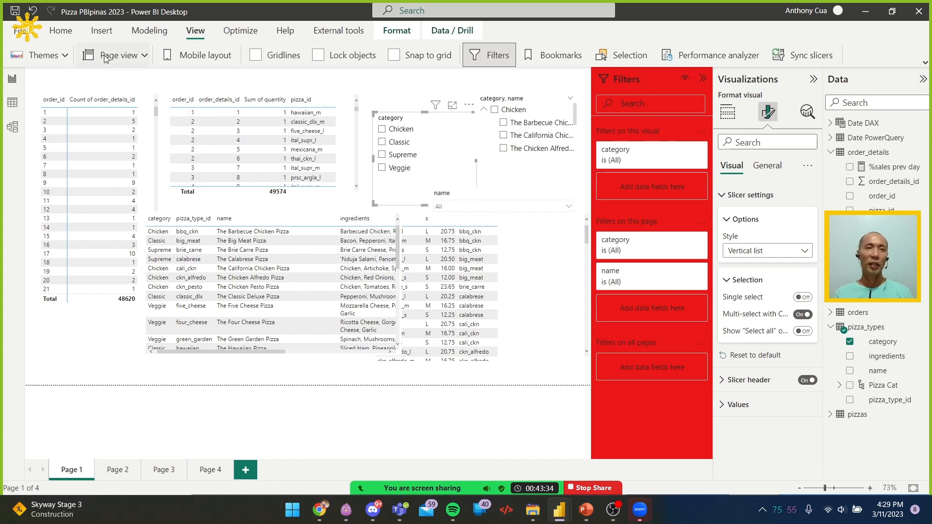
Look through the available report themes, close the list, and admit the waiting participant to the Zoom meeting
click(57, 57)
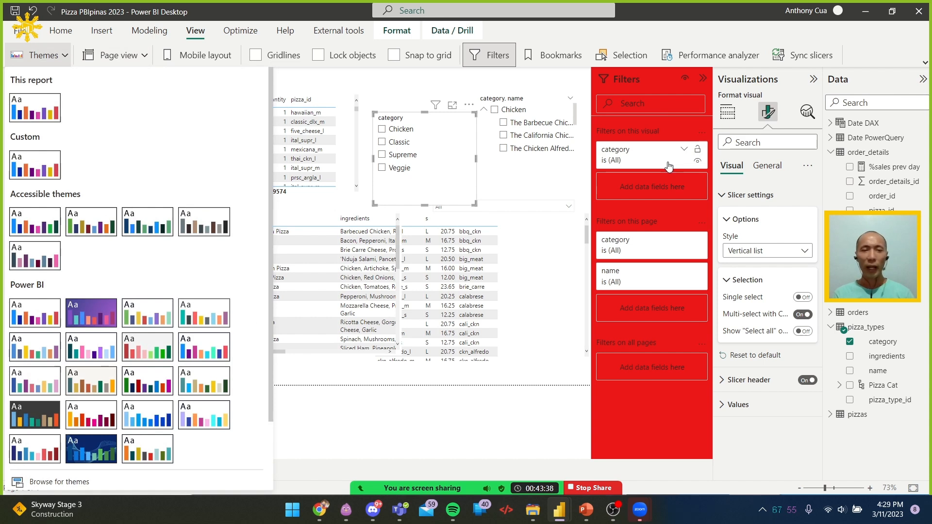
scroll(146, 340, down, 3)
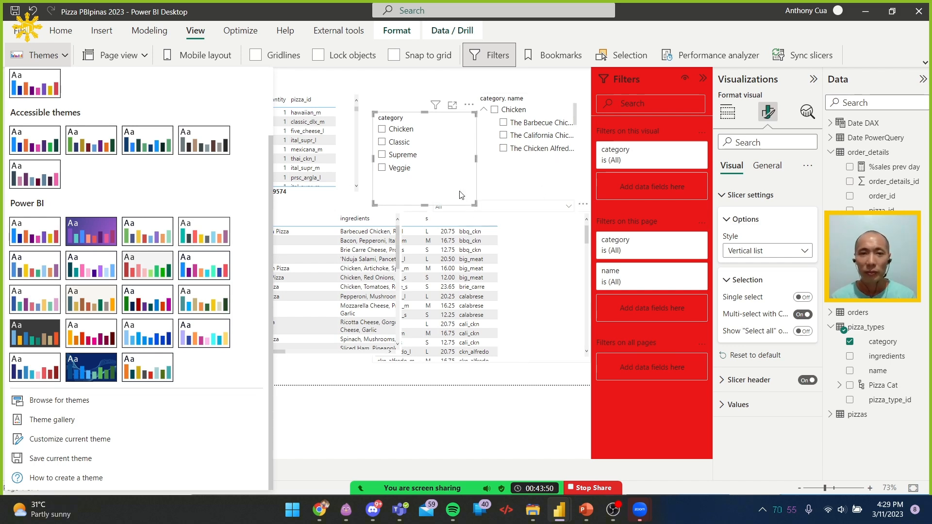
click(453, 111)
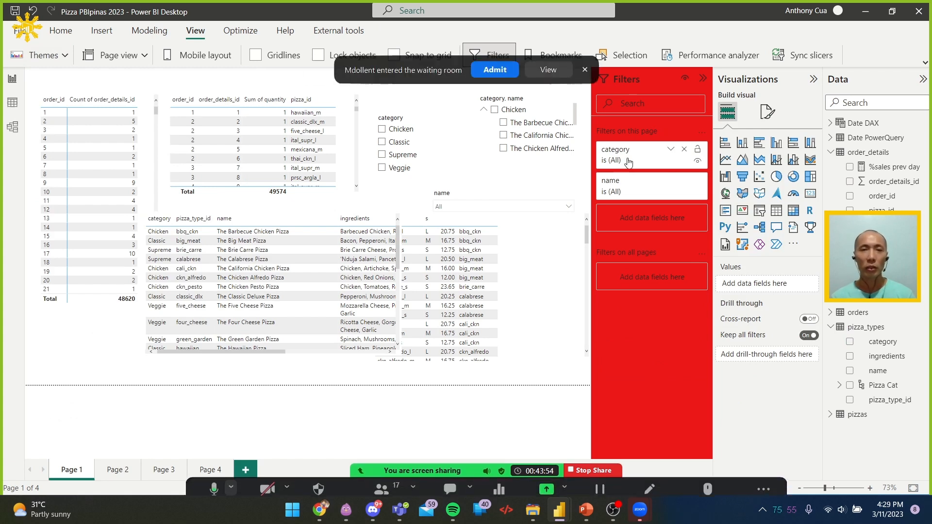
click(489, 73)
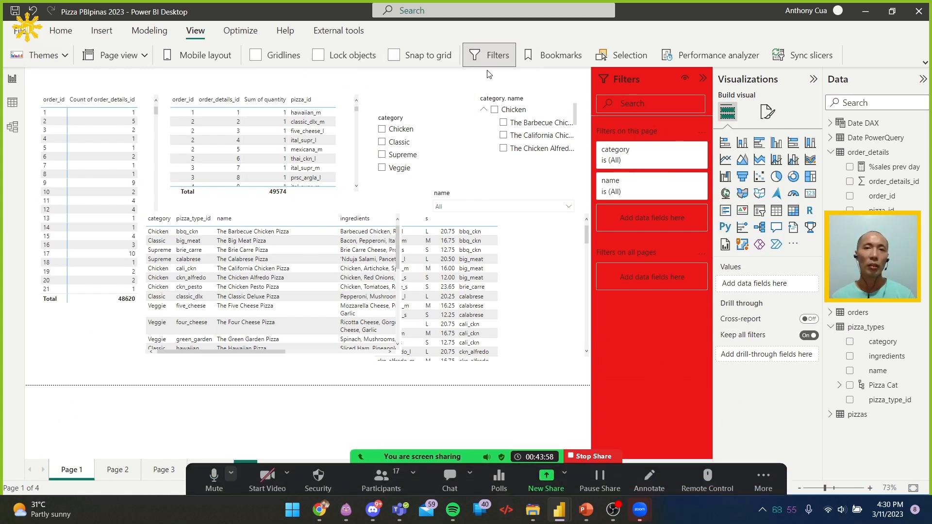
Switch to Chrome and review the Q&A visualization section of the Microsoft Learn training page, including the "Net sales by country" example
key(alt+Tab)
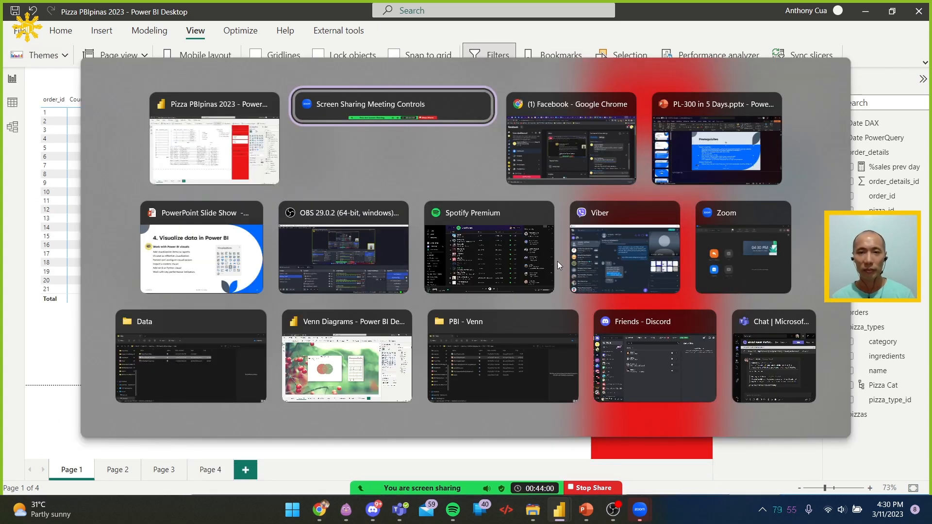
key(alt+Tab)
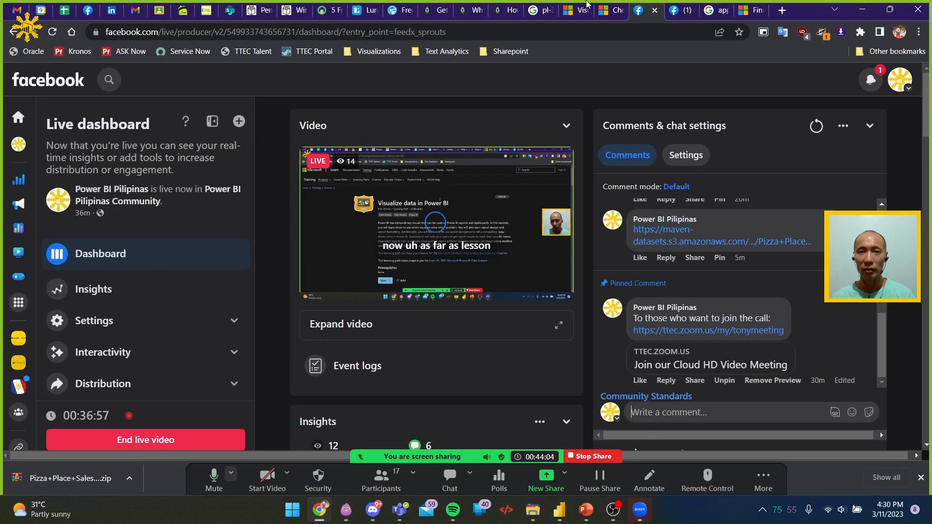
click(680, 11)
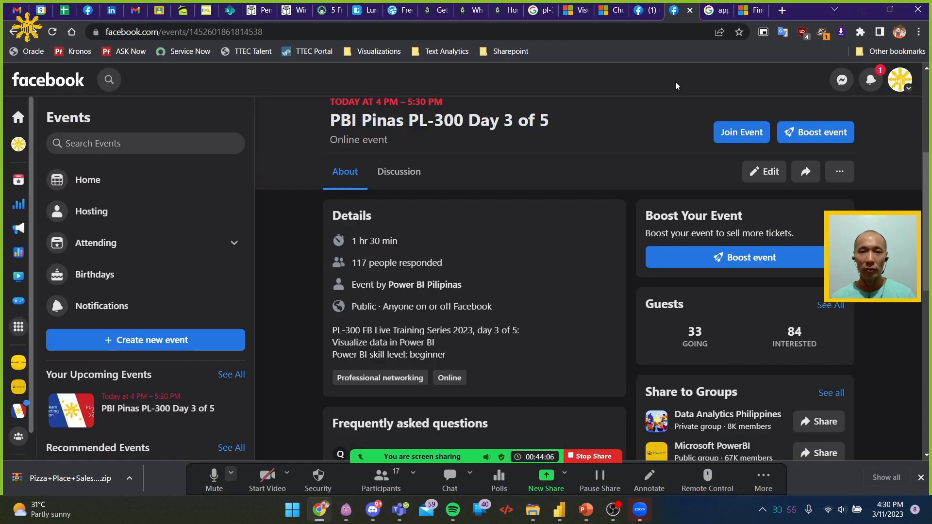
click(608, 12)
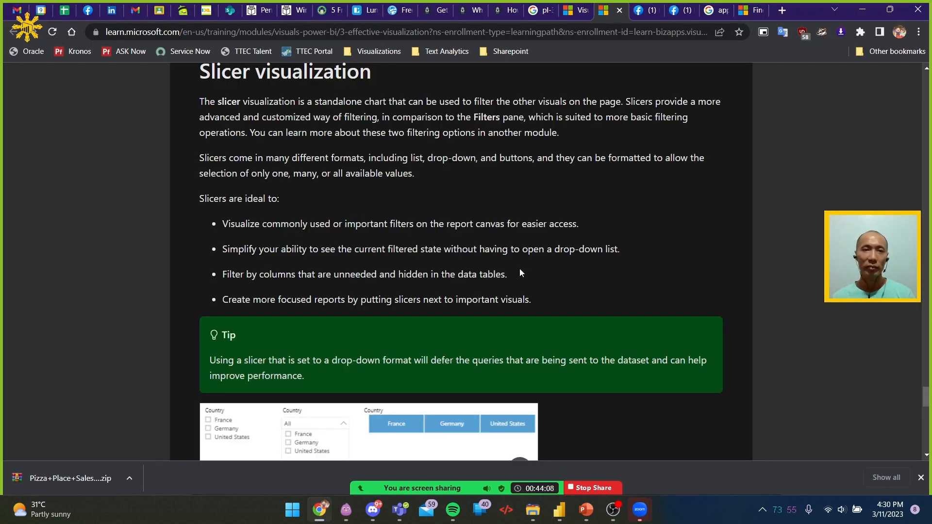
scroll(520, 269, down, 9)
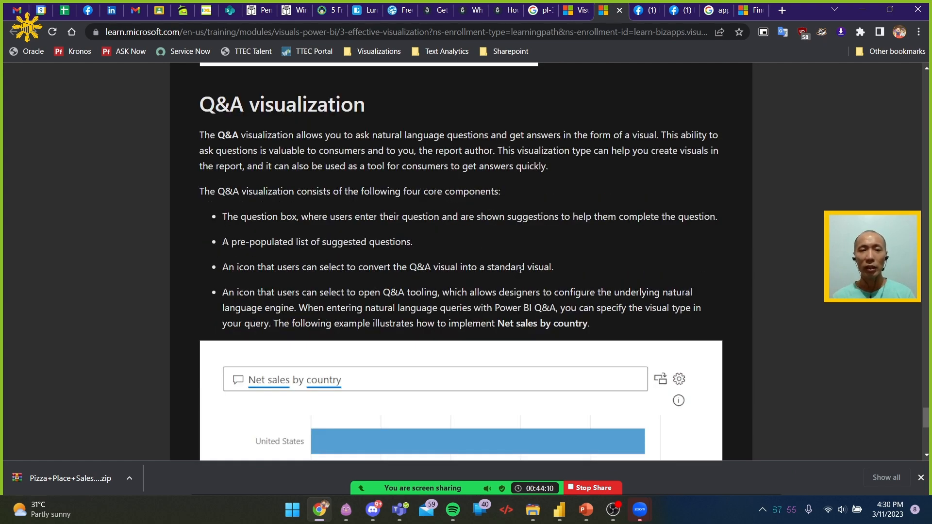
scroll(521, 270, down, 9)
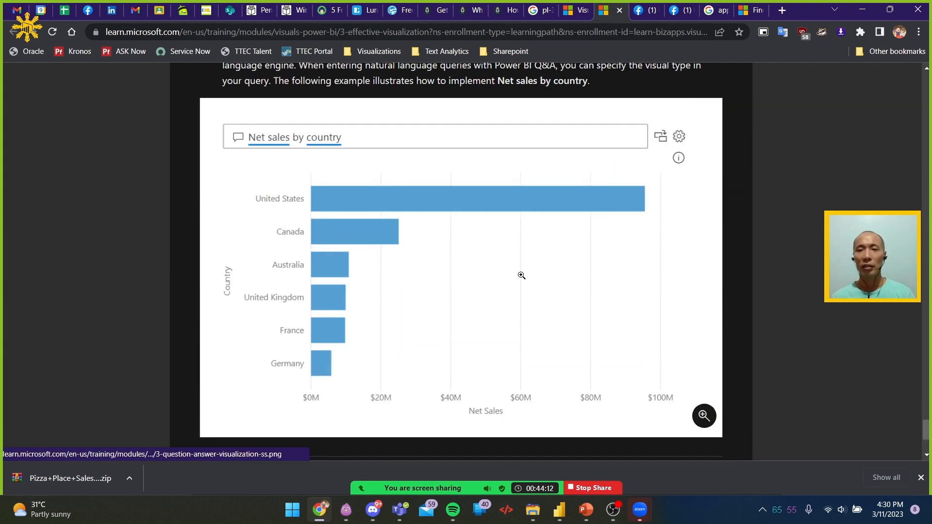
scroll(521, 276, up, 5)
scroll(521, 276, up, 5)
scroll(522, 276, down, 1)
key(alt+Tab)
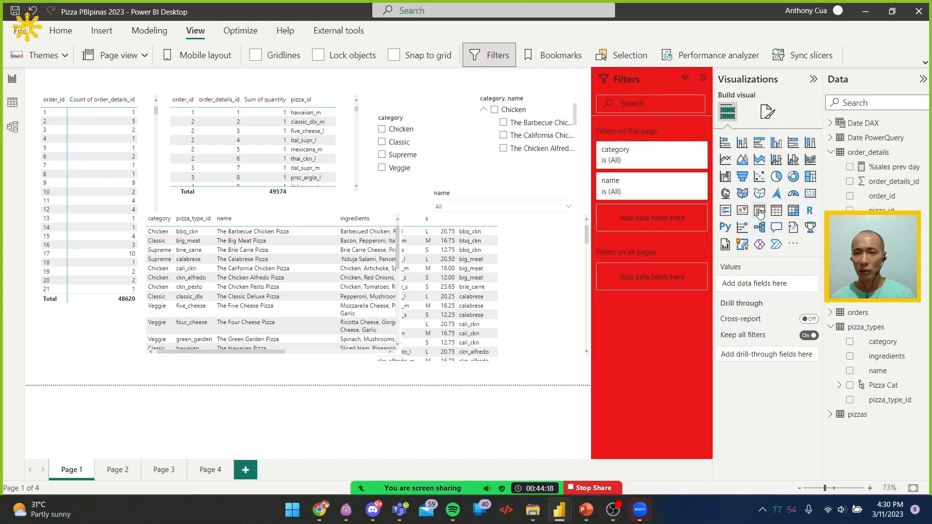
key(alt+Tab)
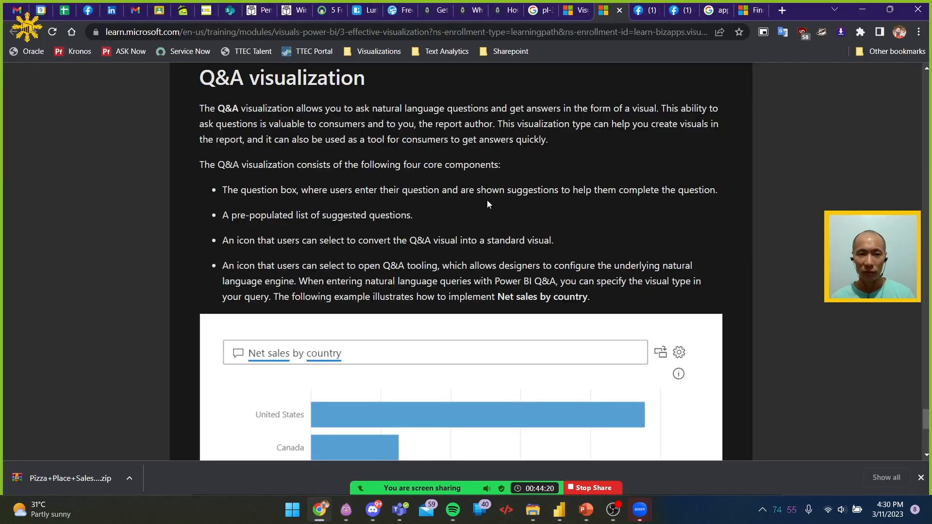
scroll(487, 200, down, 6)
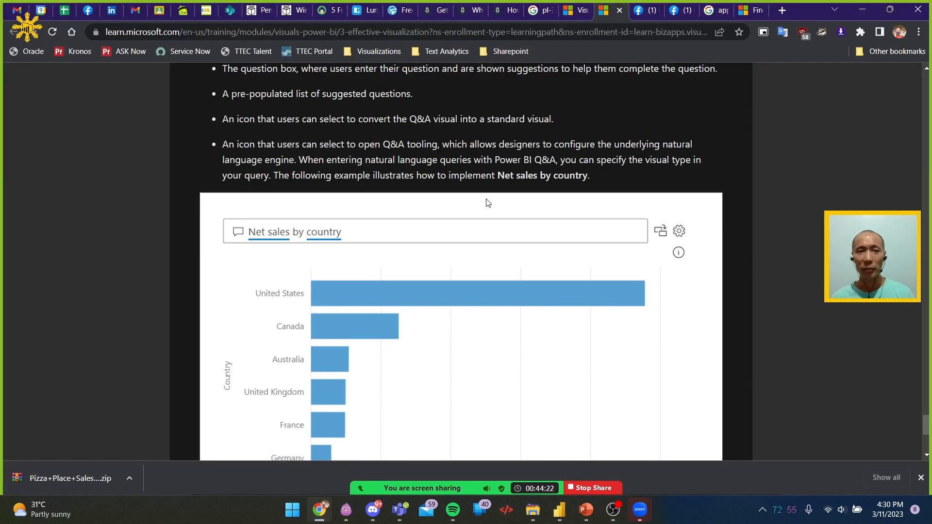
Switch back to Power BI Desktop, add a Q&A visual to Page 1, and resize it to a wide, short strip above the tables
key(alt+Tab)
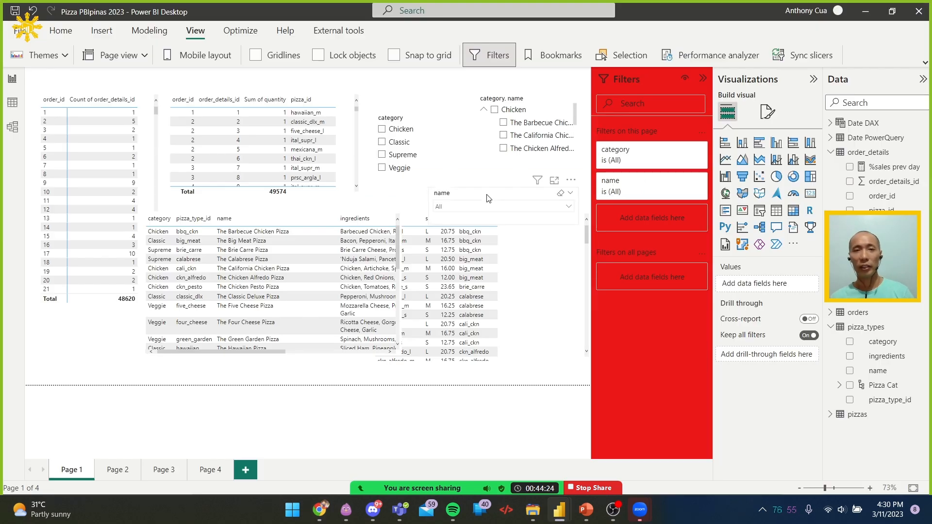
double_click(148, 78)
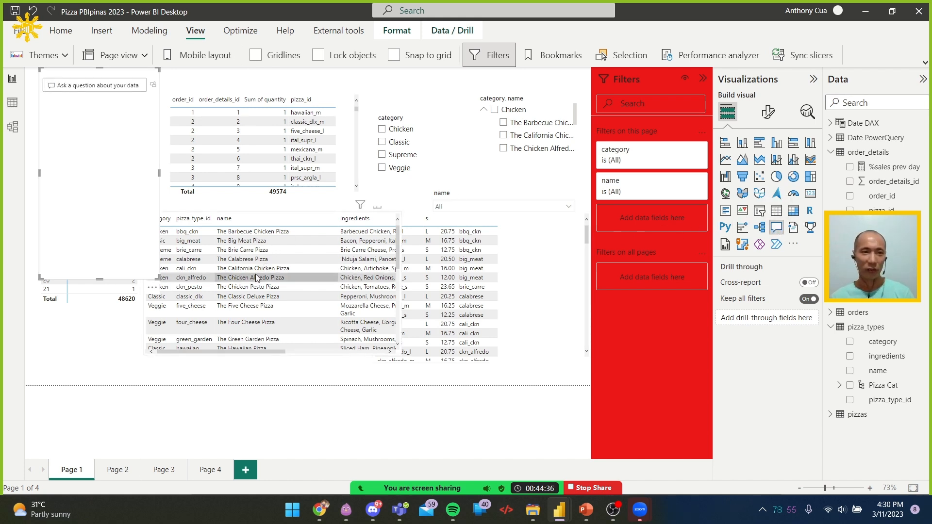
drag(159, 279, 334, 101)
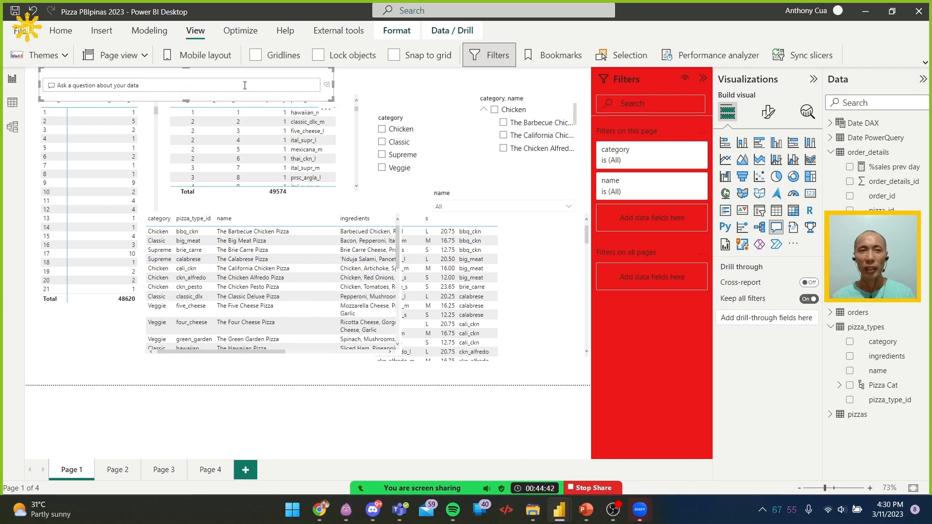
Ask the Q&A visual "what's my best selling pizza category" and enlarge the visual downward to make room for its chart
text(what's my best selling)
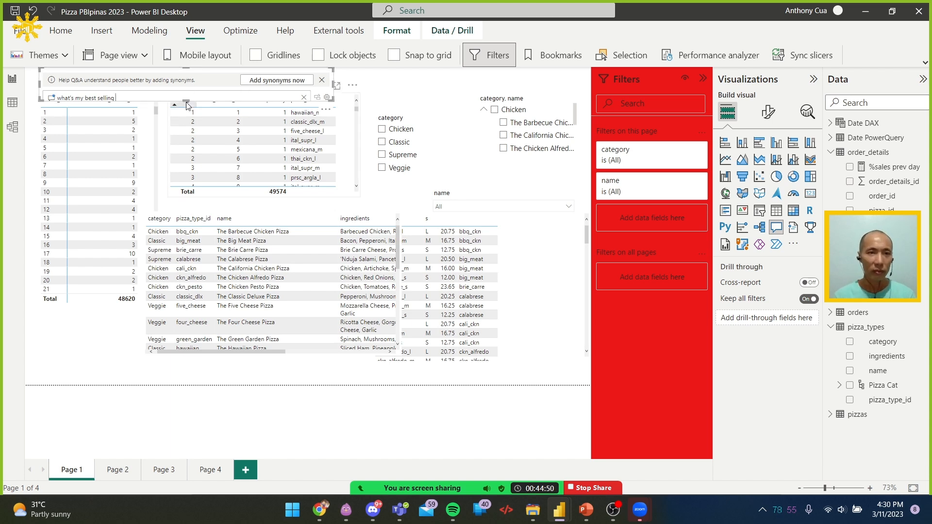
drag(186, 101, 196, 253)
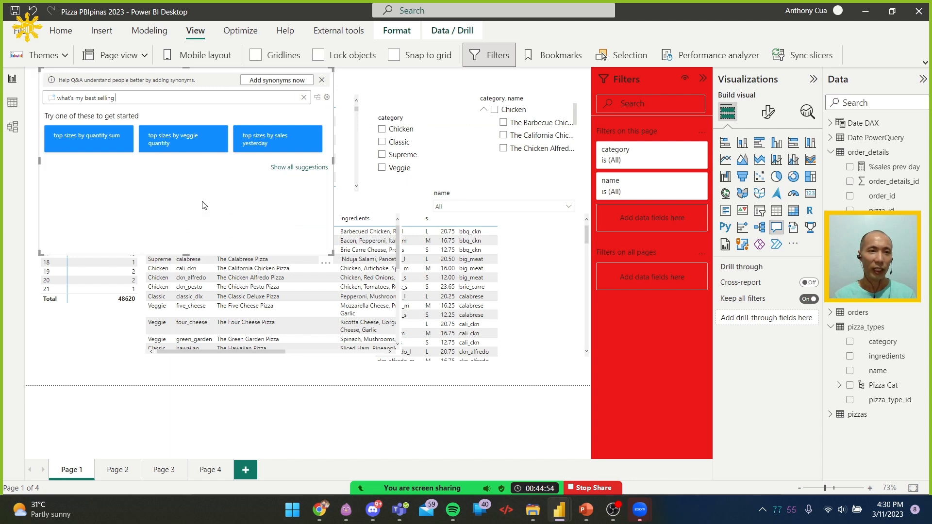
text(pizza nam)
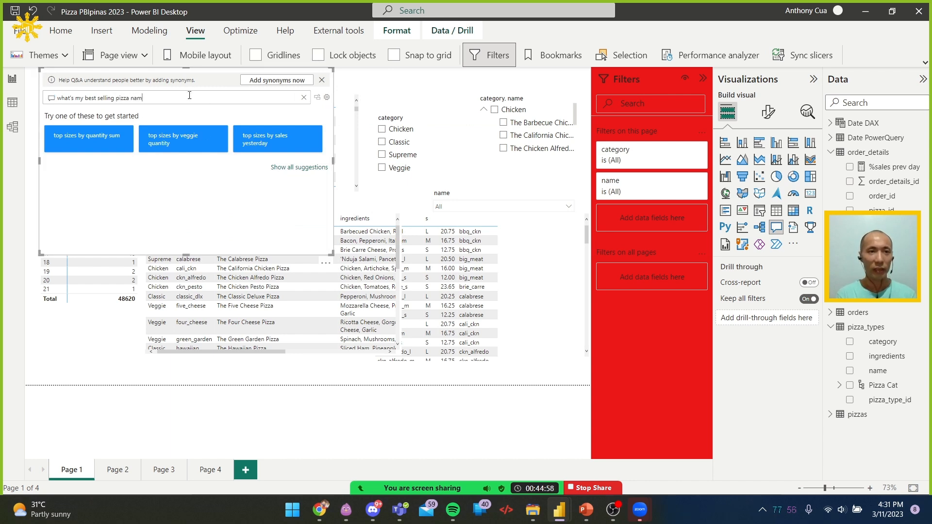
key(BackSpace)
key(BackSpace)
key(BackSpace)
text(category)
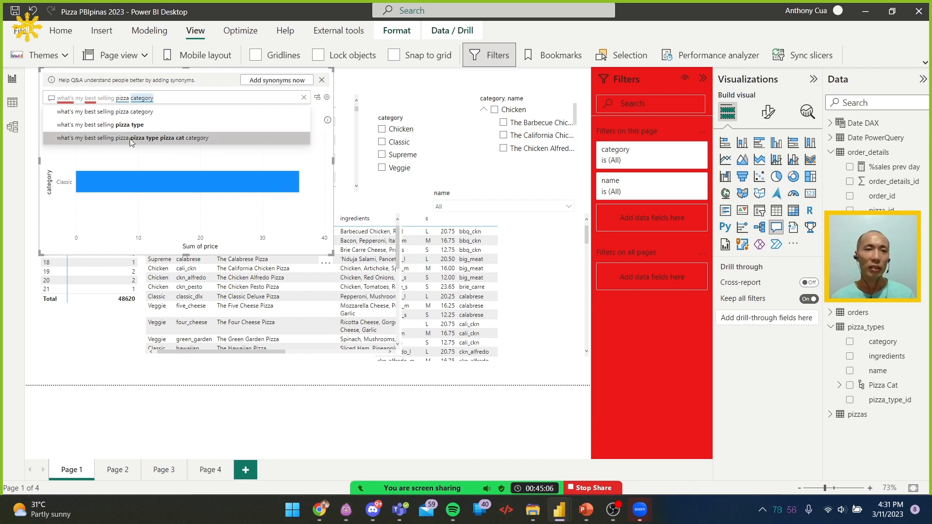
Close the question suggestions and move the Q&A visual to the lower-left corner of the report page
drag(174, 98, 54, 100)
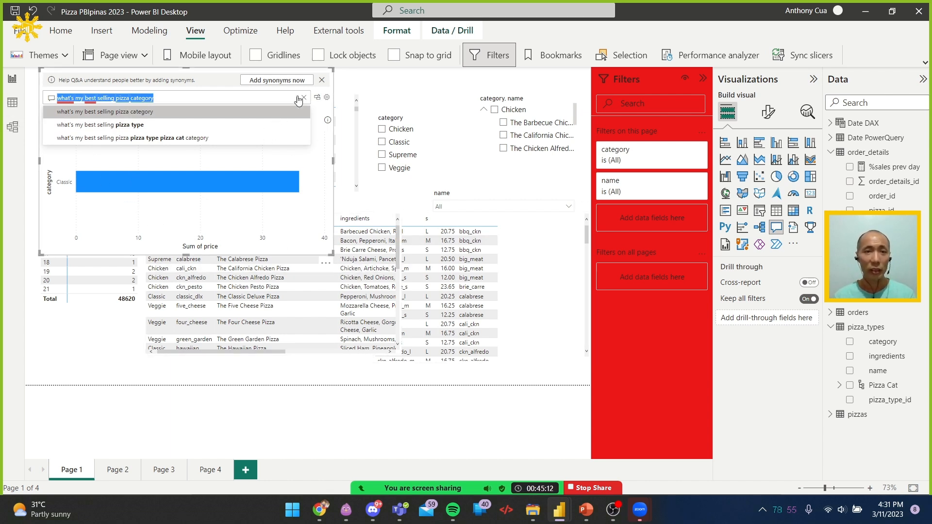
click(304, 234)
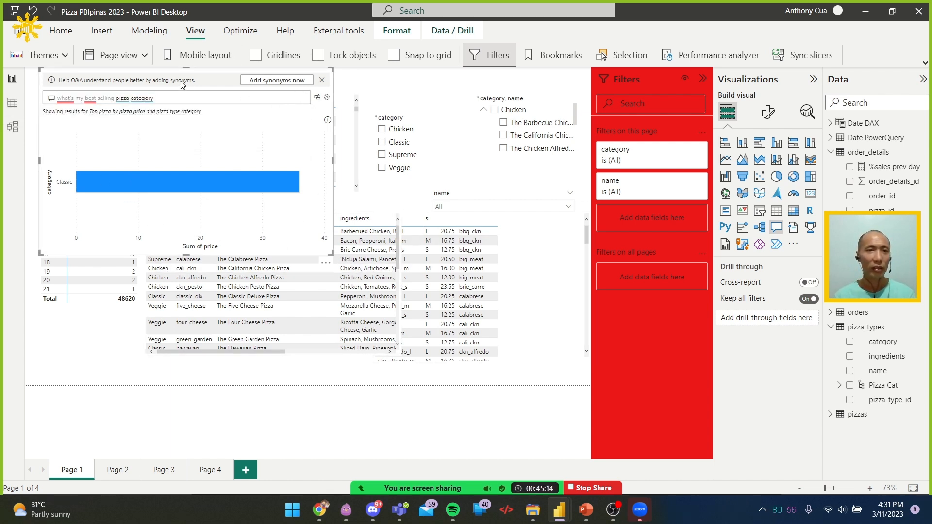
drag(328, 256, 314, 386)
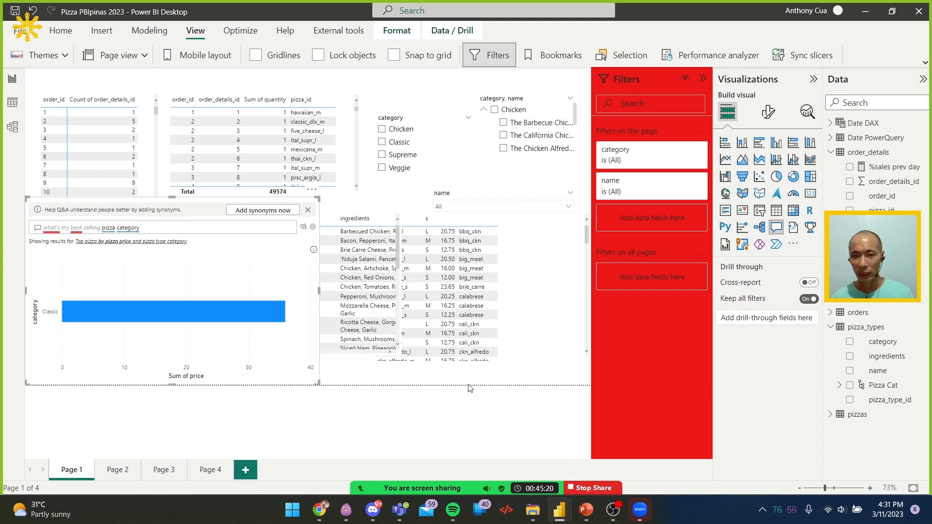
Create a column chart of Sum of Sale by category on Page 1 and place it over the tables below the slicers
click(484, 383)
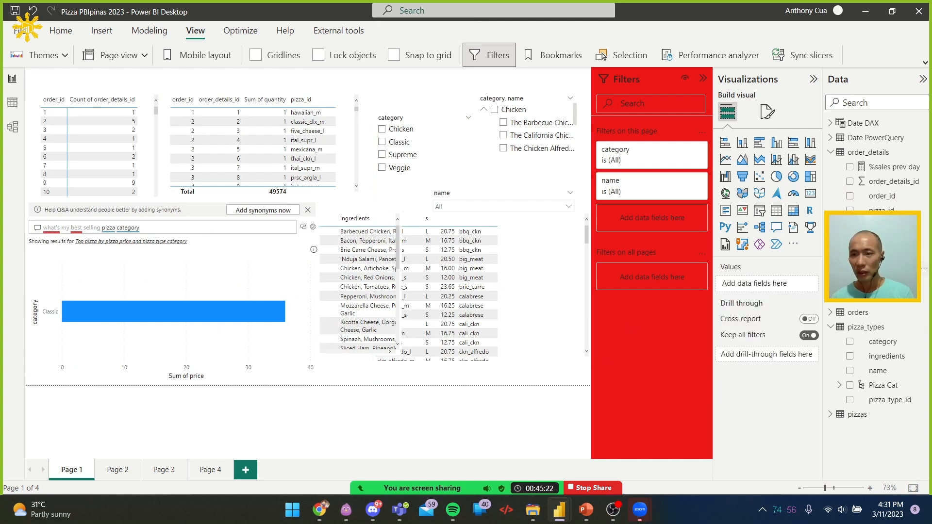
click(850, 269)
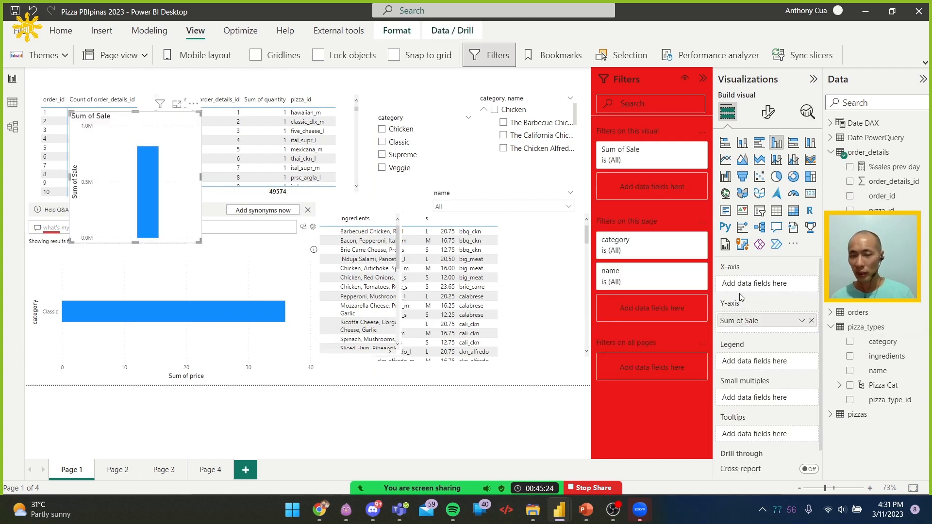
click(849, 342)
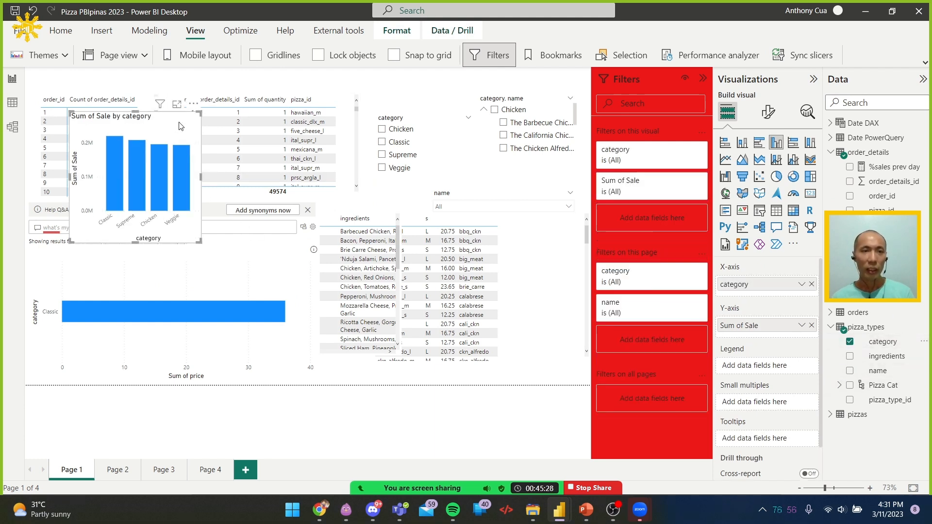
drag(185, 107, 597, 183)
mouse_move(504, 233)
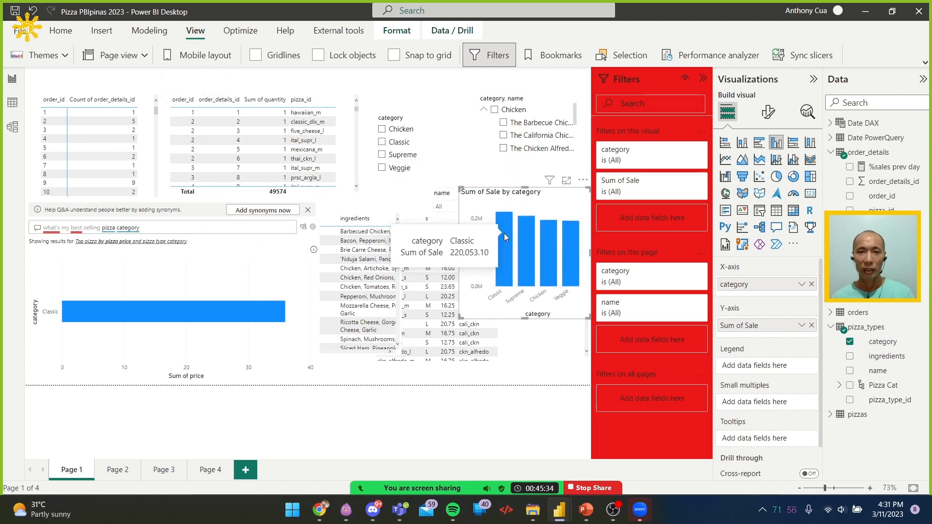
Open the Q&A visual's field synonyms and add "selling" as a term for the Sale field of order_details
mouse_move(210, 325)
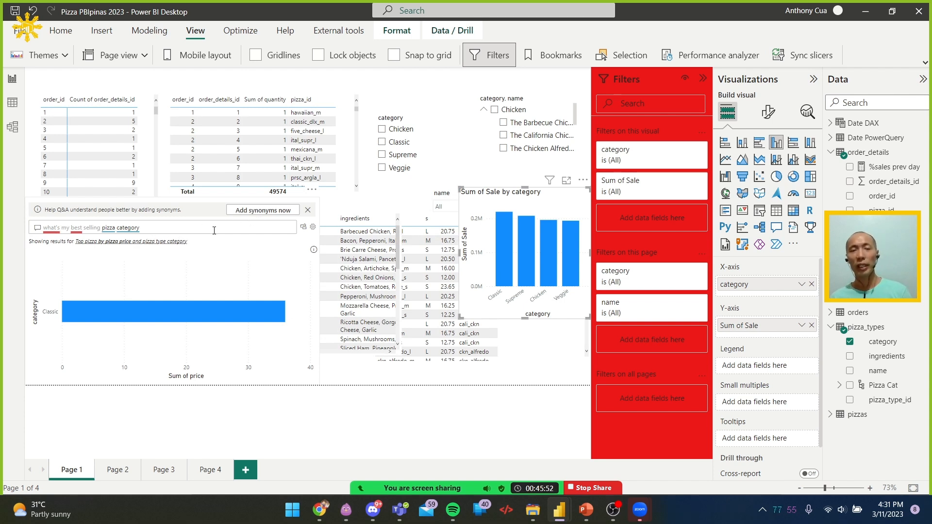
click(271, 211)
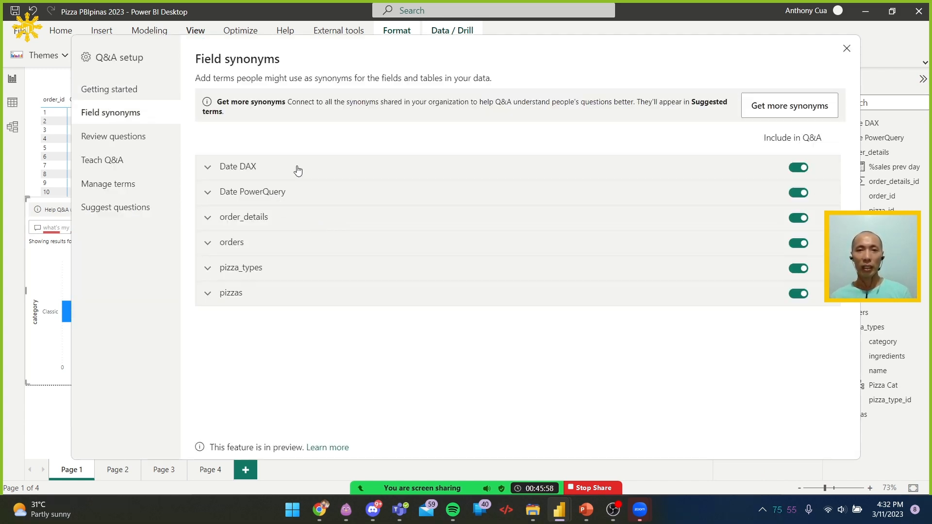
click(209, 243)
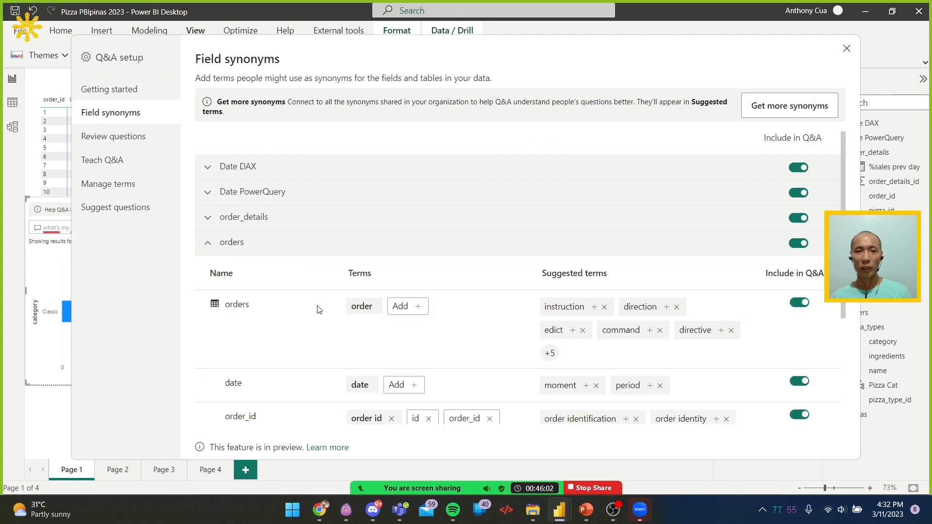
click(212, 245)
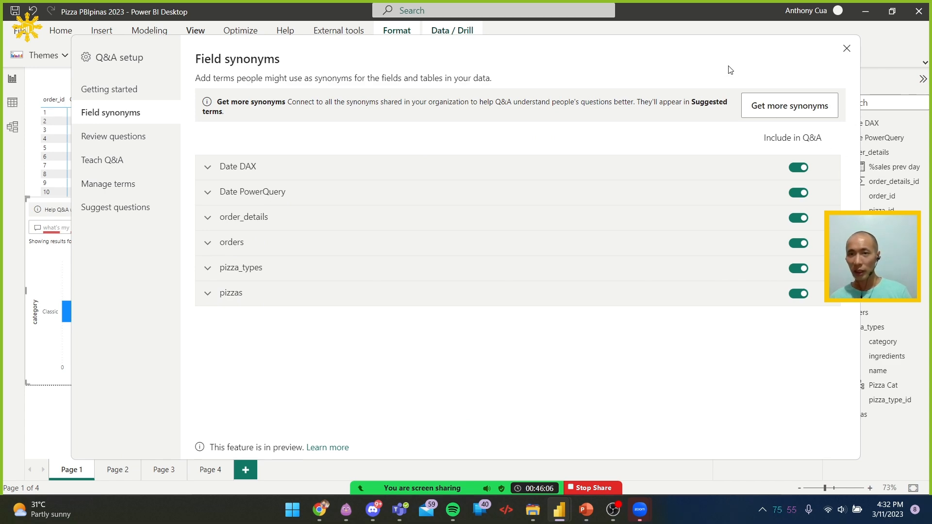
click(208, 221)
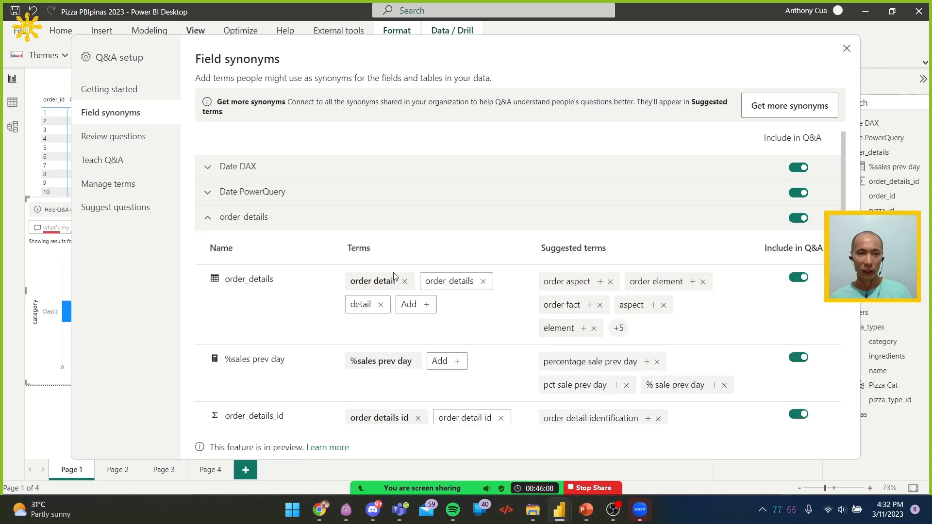
scroll(394, 277, down, 5)
scroll(394, 276, down, 5)
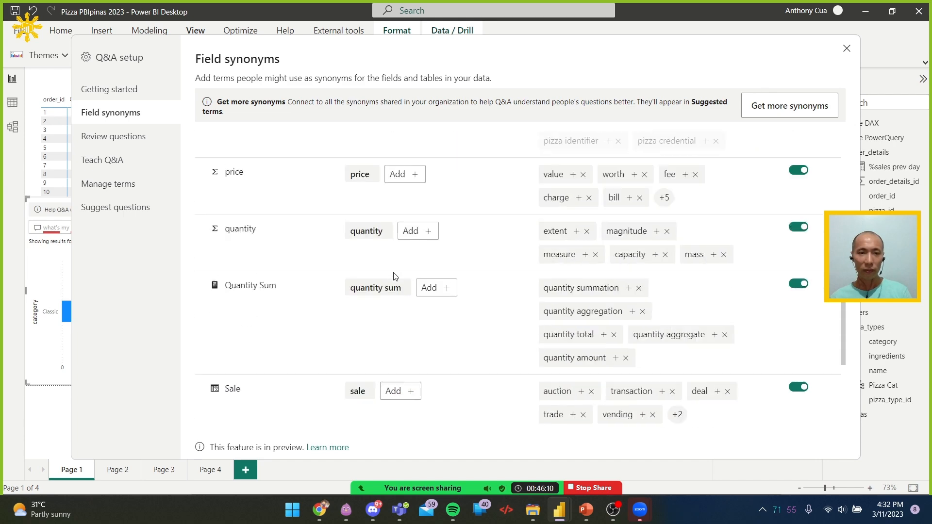
click(397, 305)
text(selling)
key(Return)
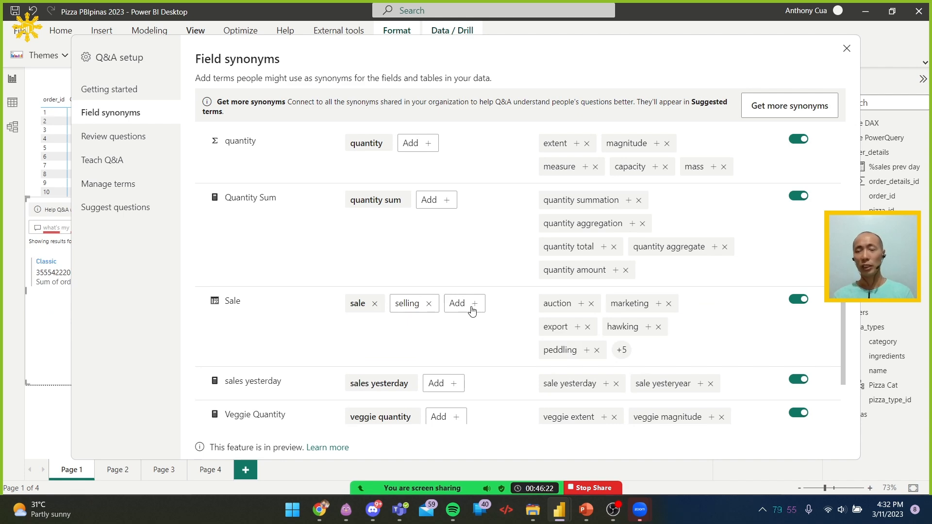
Close the Q&A setup and remove the Q&A visual from Page 1
click(848, 49)
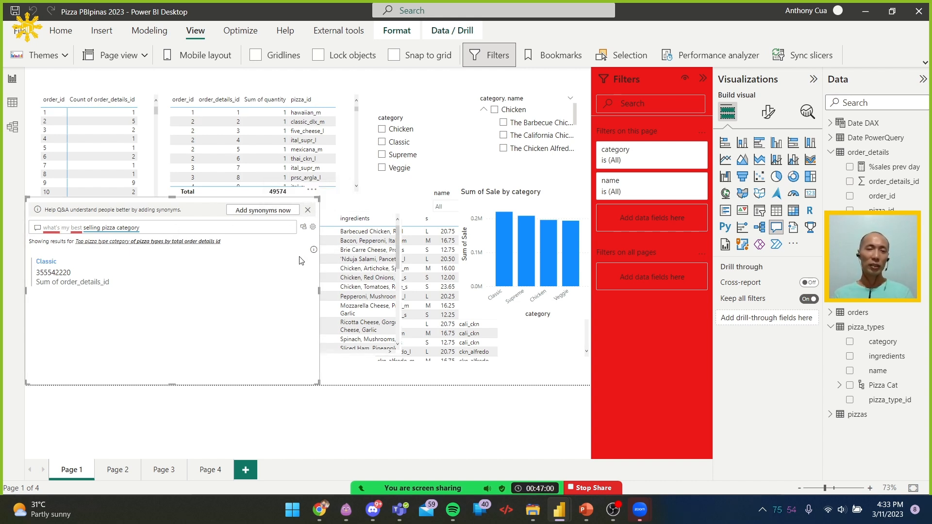
click(313, 194)
click(335, 156)
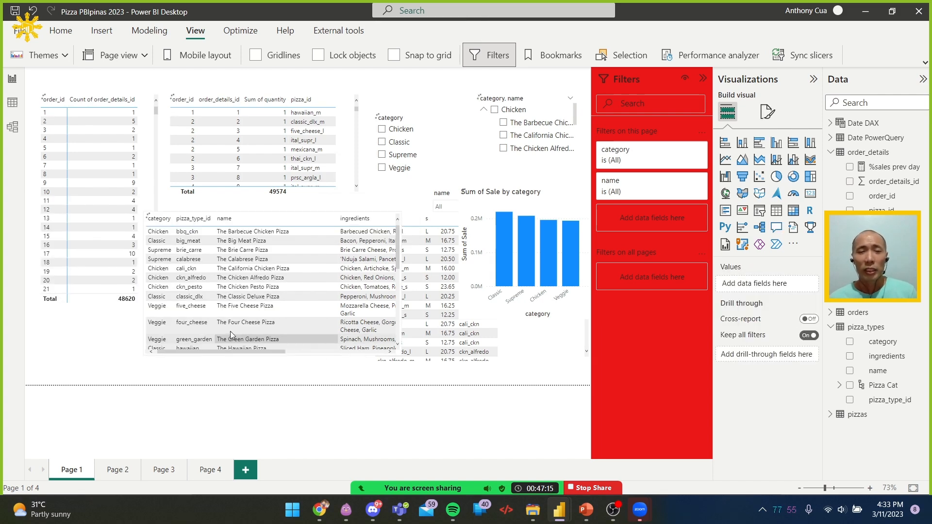
Switch to Chrome, continue to the "Format and configure visualizations" unit, and review its introduction and Format pane example
key(super+Tab)
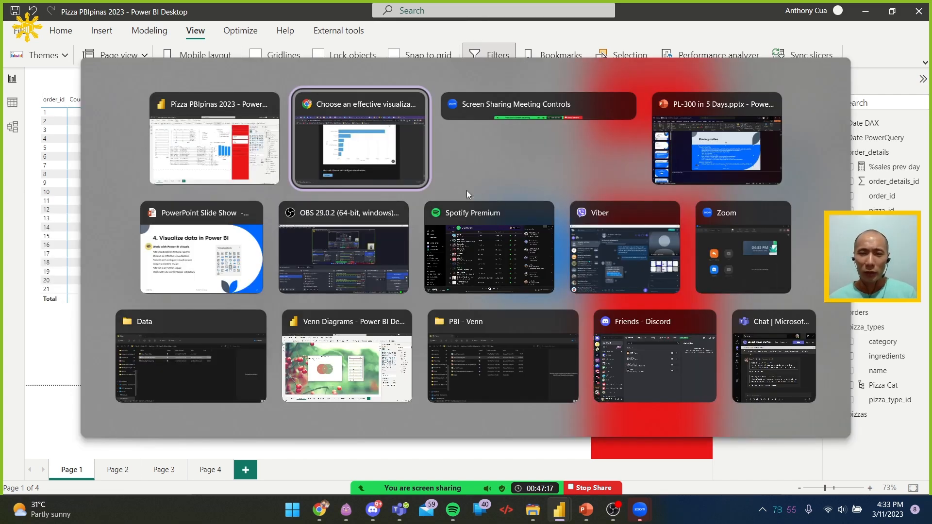
click(410, 167)
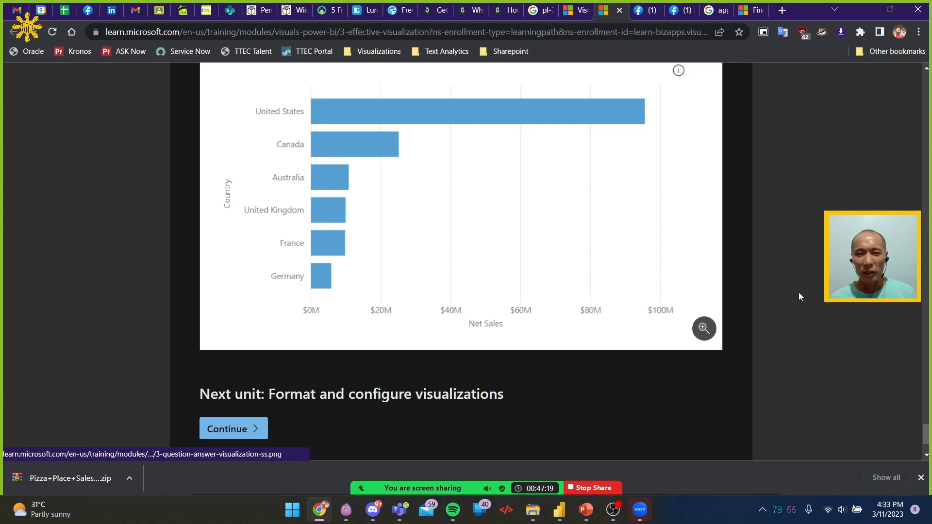
scroll(792, 294, down, 3)
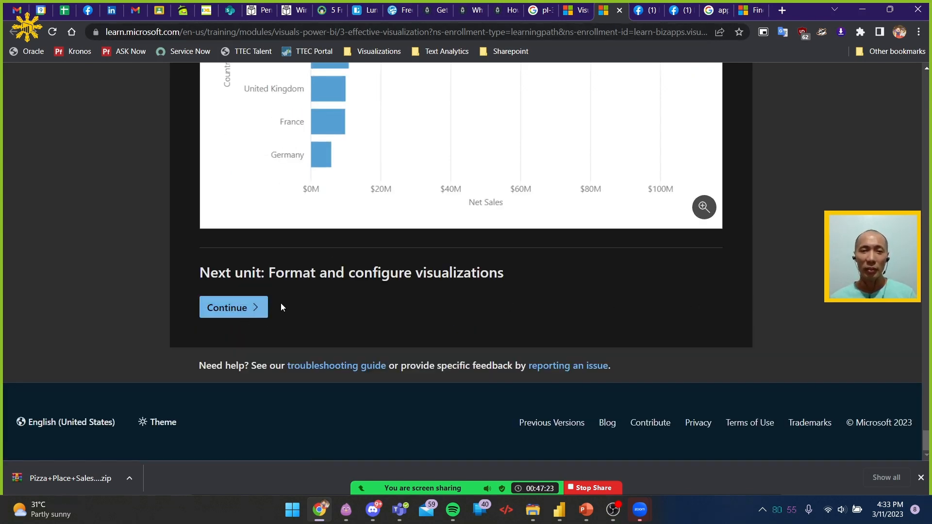
click(242, 313)
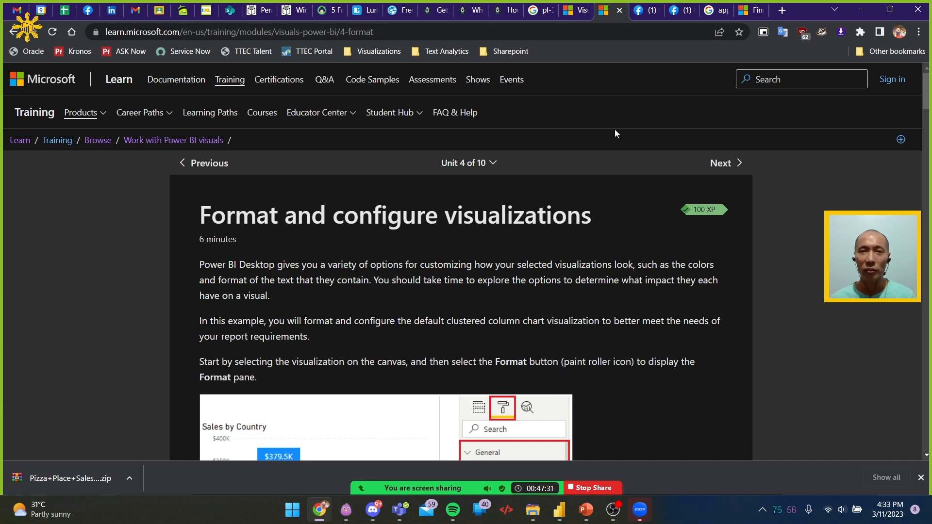
scroll(625, 180, down, 4)
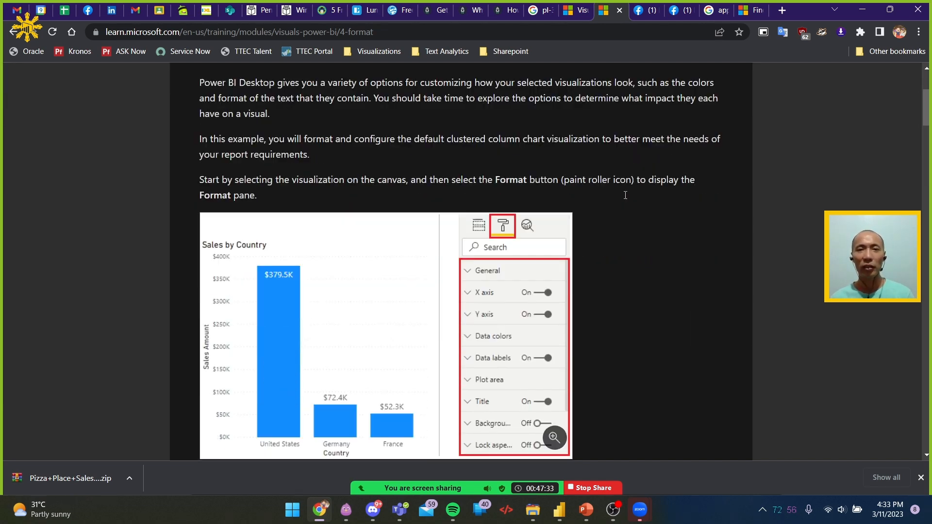
scroll(626, 195, down, 3)
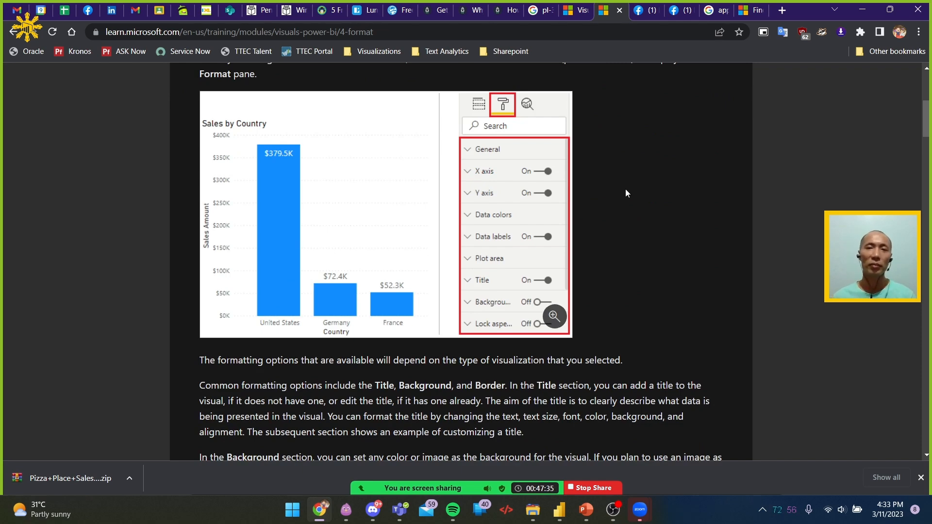
Switch back to Power BI Desktop, open the format options of the Sum of Sale by category chart, and widen the Visualizations pane
key(alt+Tab)
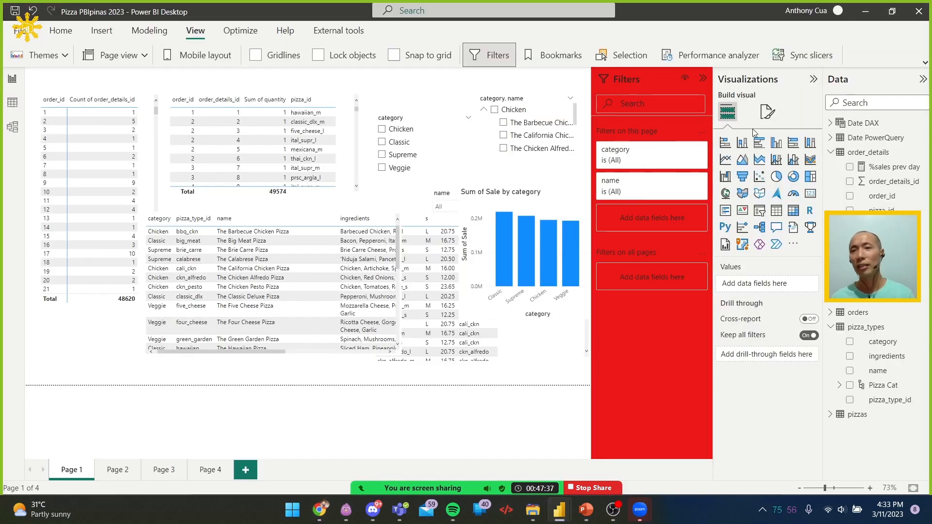
click(524, 197)
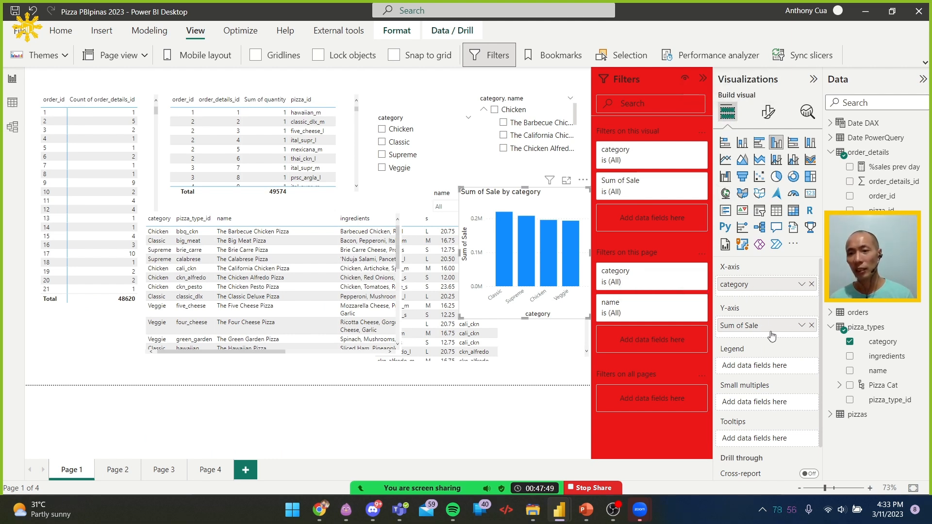
scroll(748, 373, down, 2)
scroll(750, 376, up, 2)
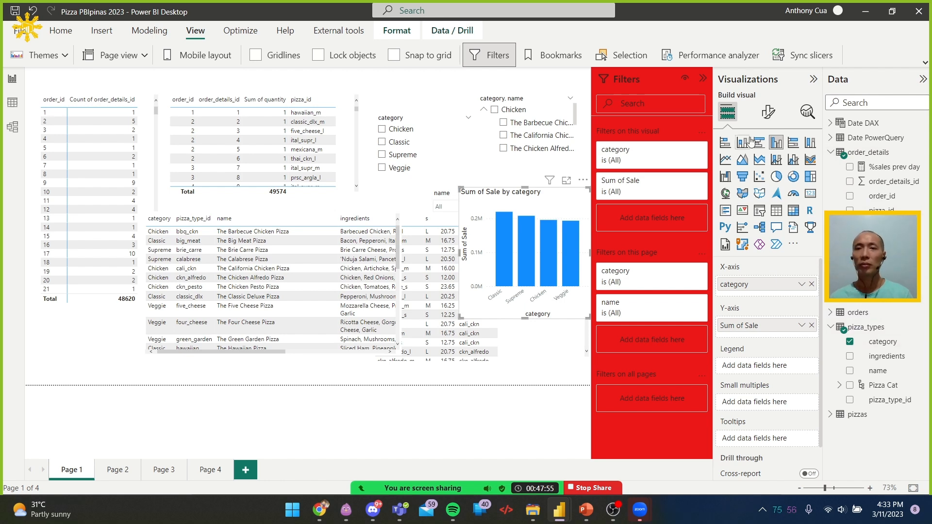
click(766, 117)
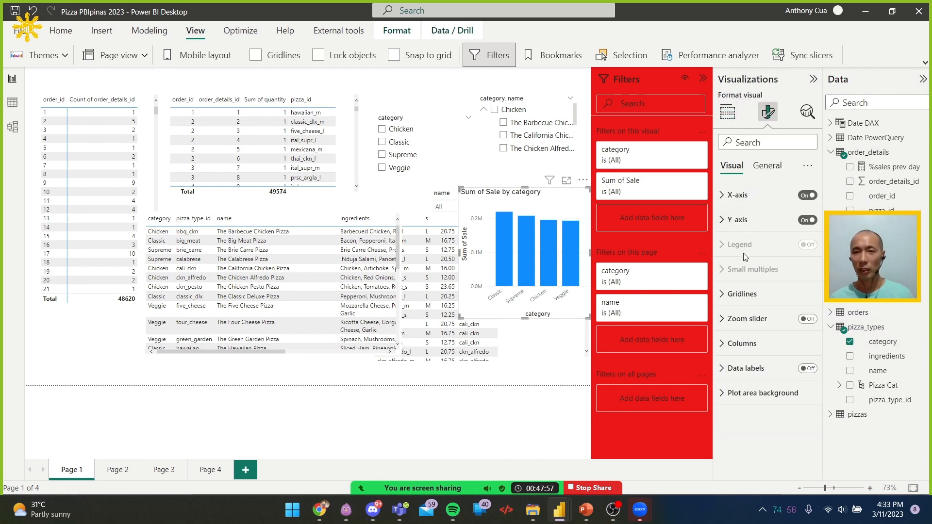
drag(713, 173, 673, 174)
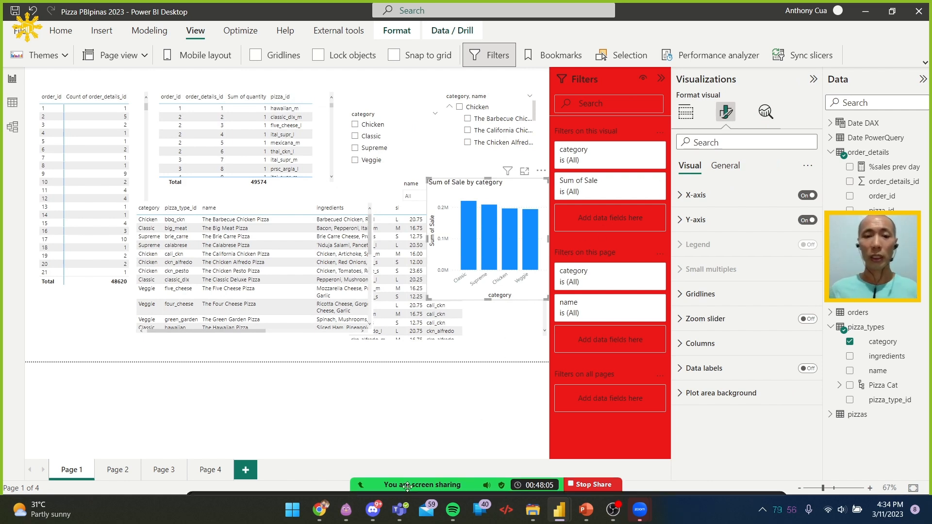
mouse_move(398, 483)
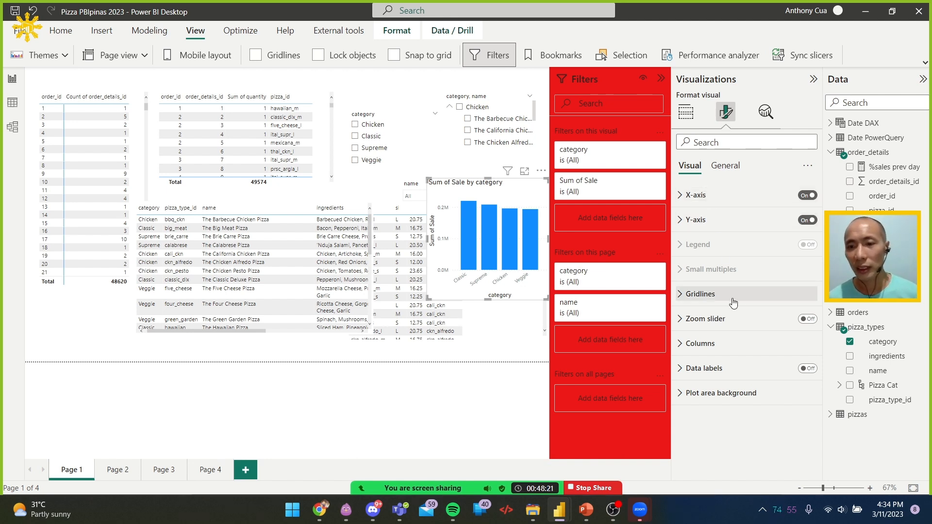
Turn on the zoom slider for the Sum of Sale by category chart and stretch the chart leftward to try the slider
click(808, 319)
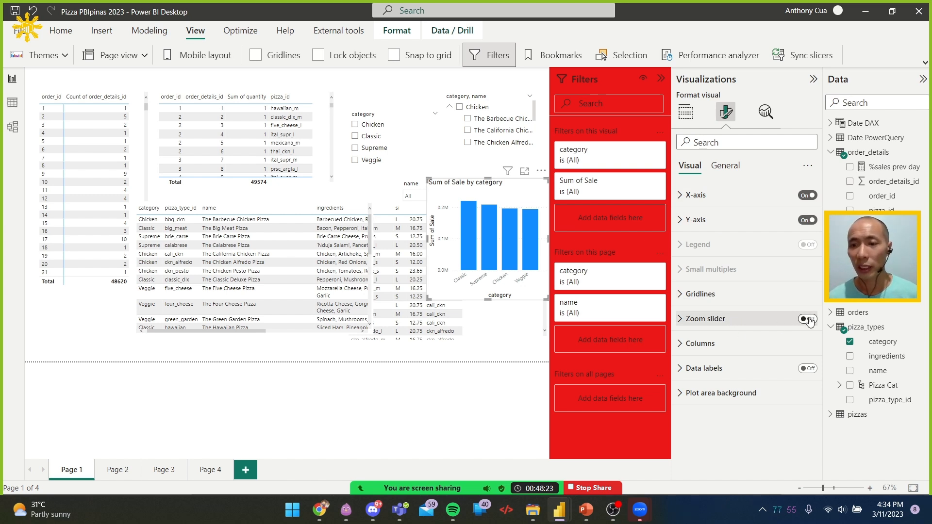
click(808, 320)
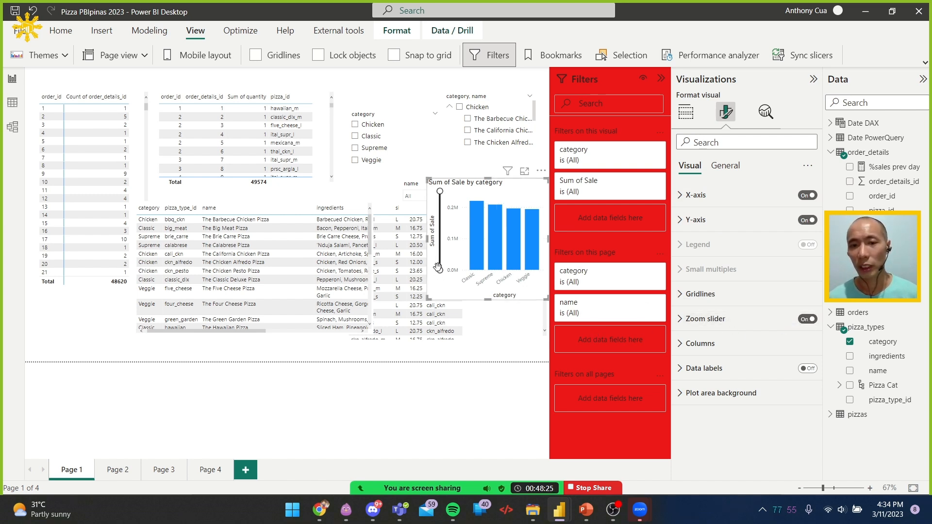
drag(426, 238, 259, 241)
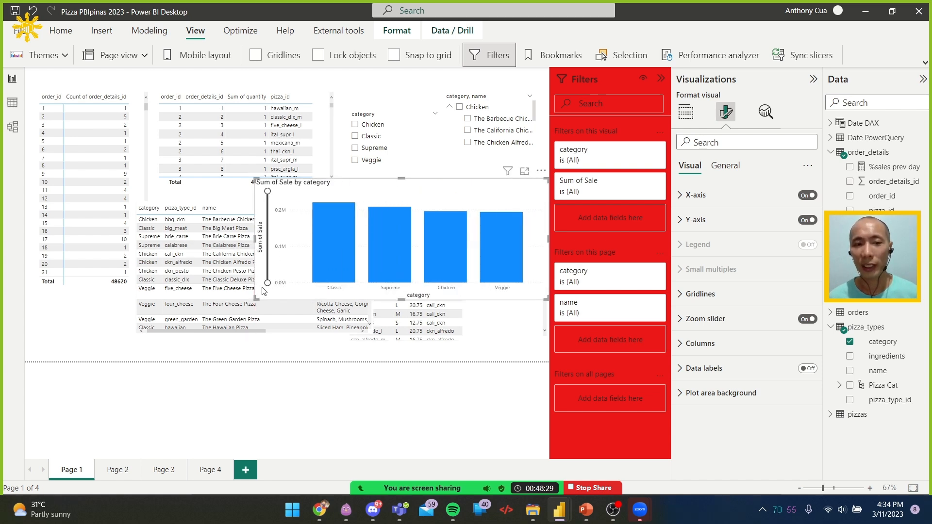
drag(267, 283, 275, 302)
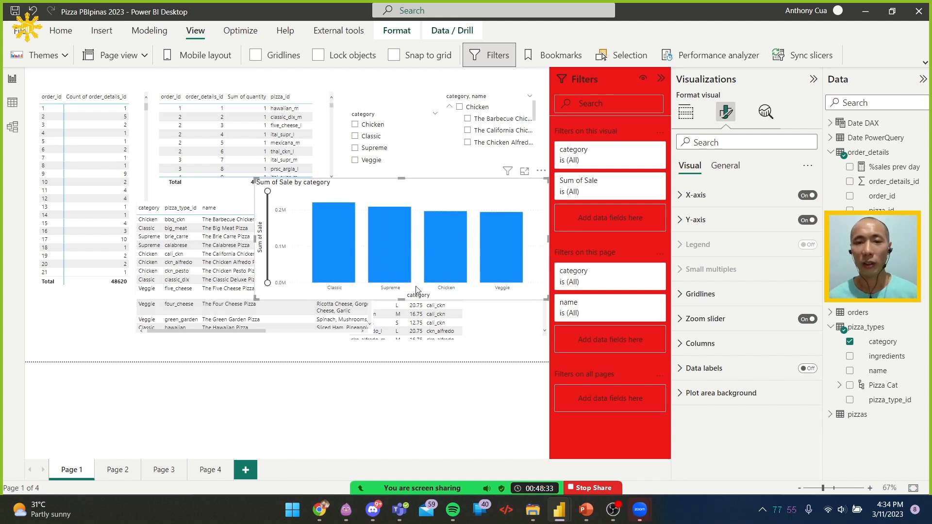
click(686, 326)
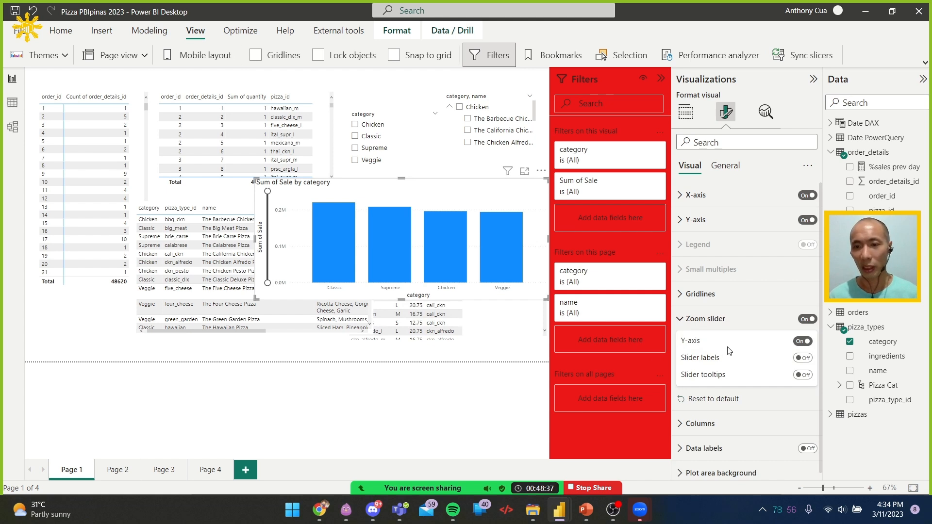
click(723, 322)
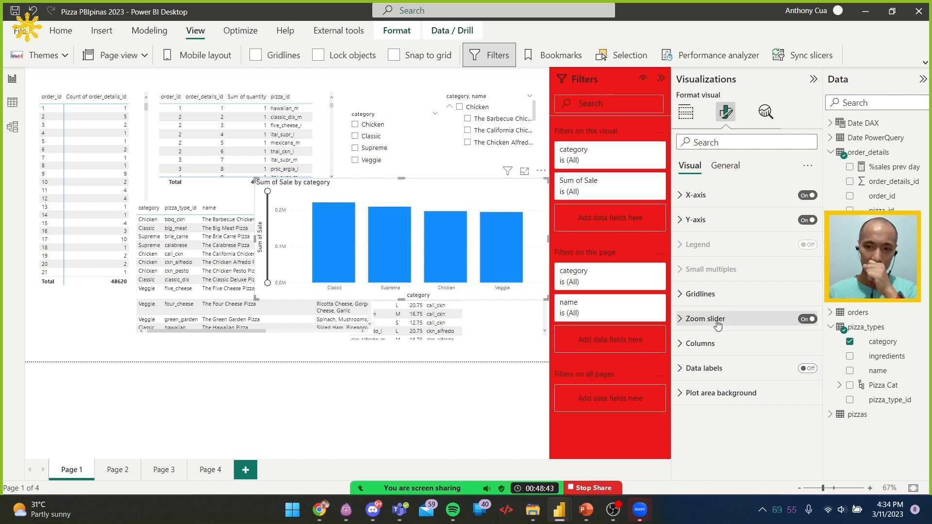
Review the style presets available for the order_id matrix without applying one
click(139, 102)
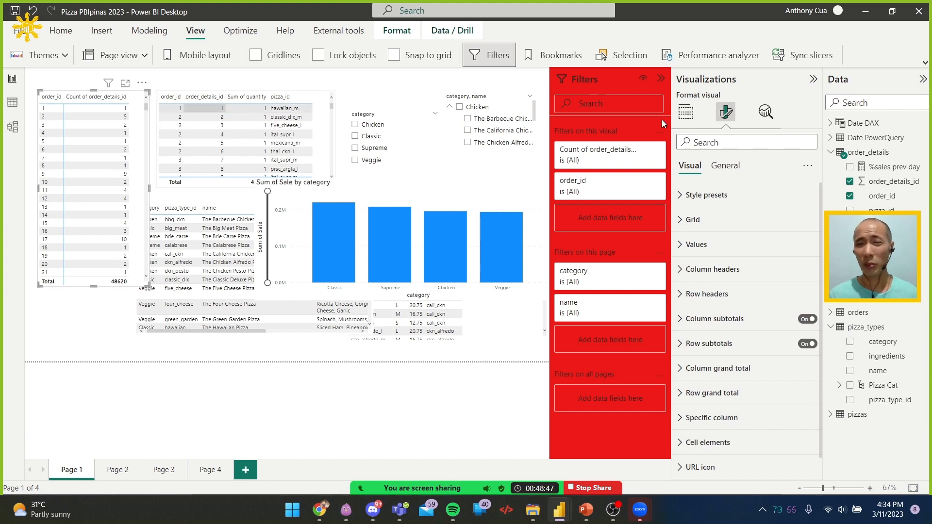
click(687, 115)
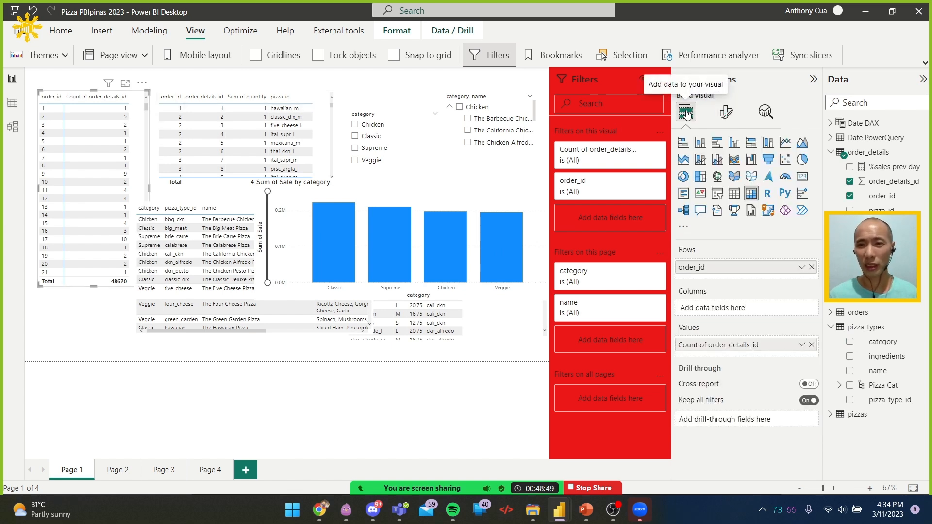
click(726, 113)
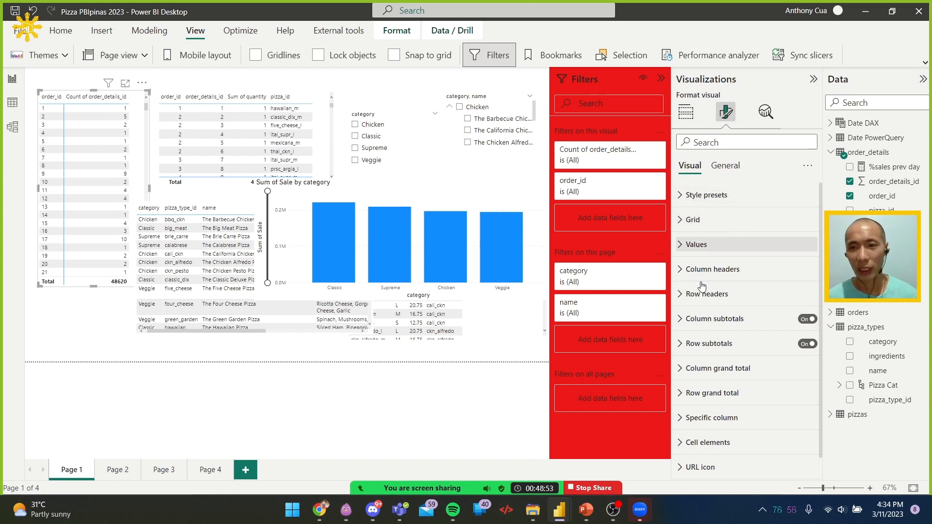
click(730, 203)
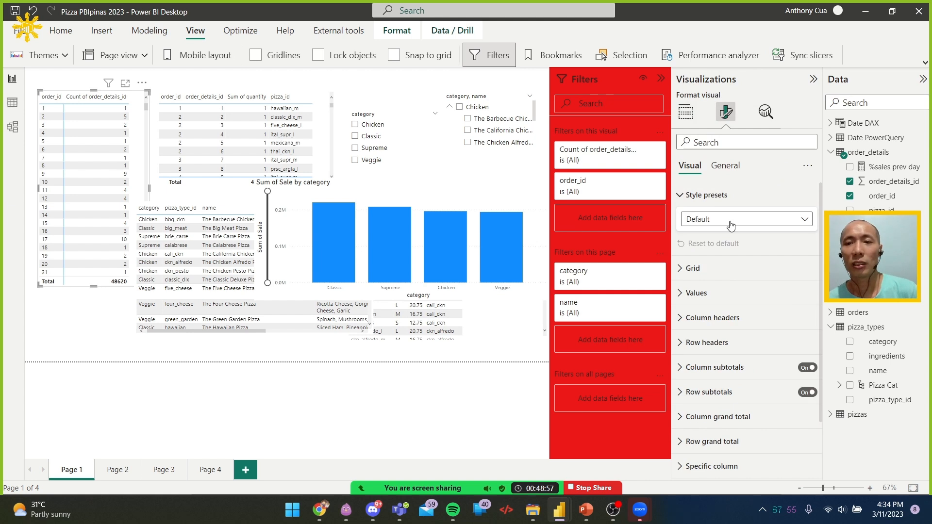
click(731, 221)
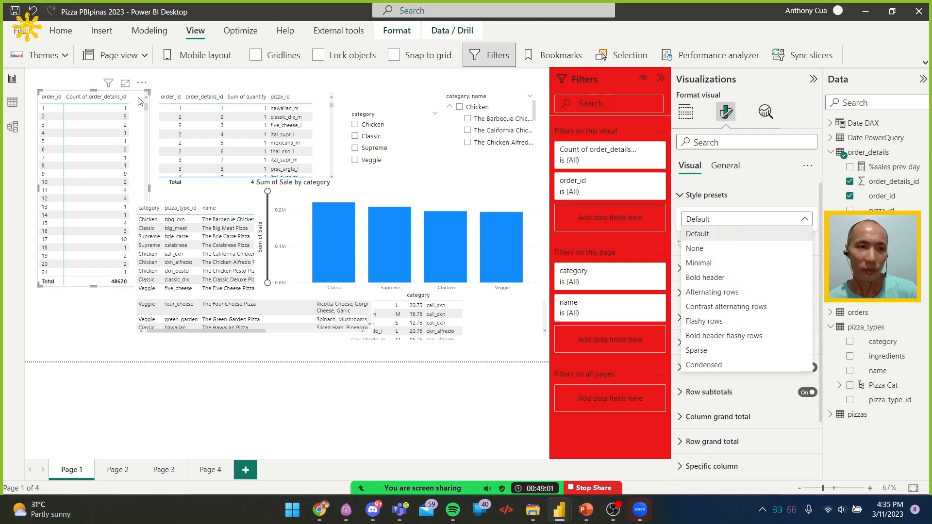
click(494, 70)
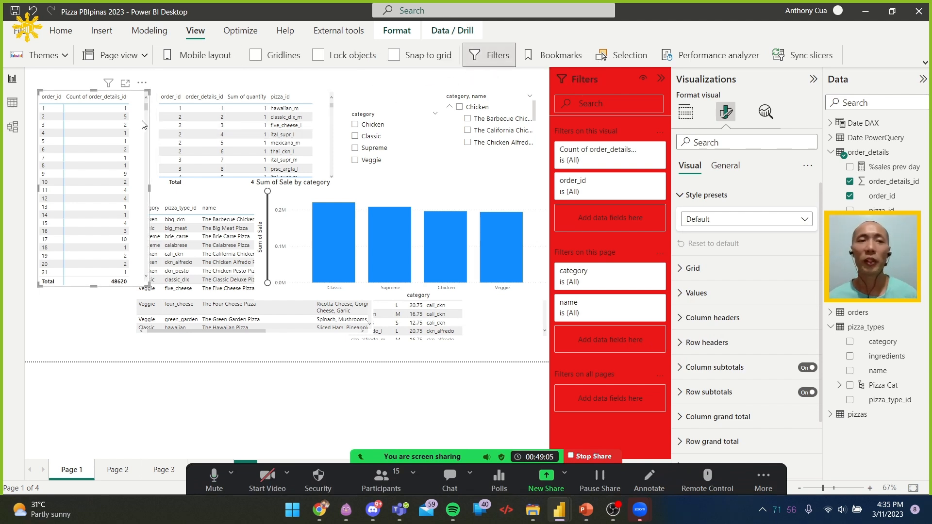
Apply the Flashy rows style preset to the order details table and the pizza types table together
ctrl+click(319, 111)
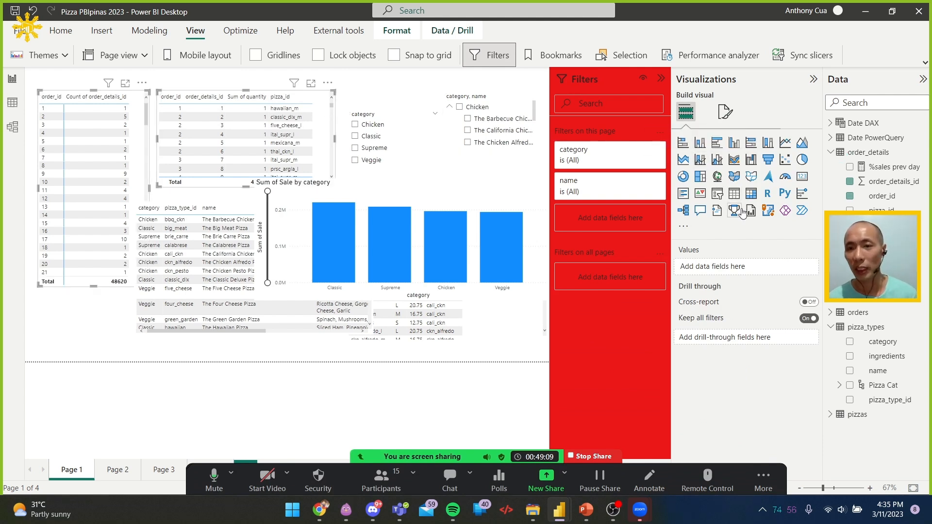
click(319, 137)
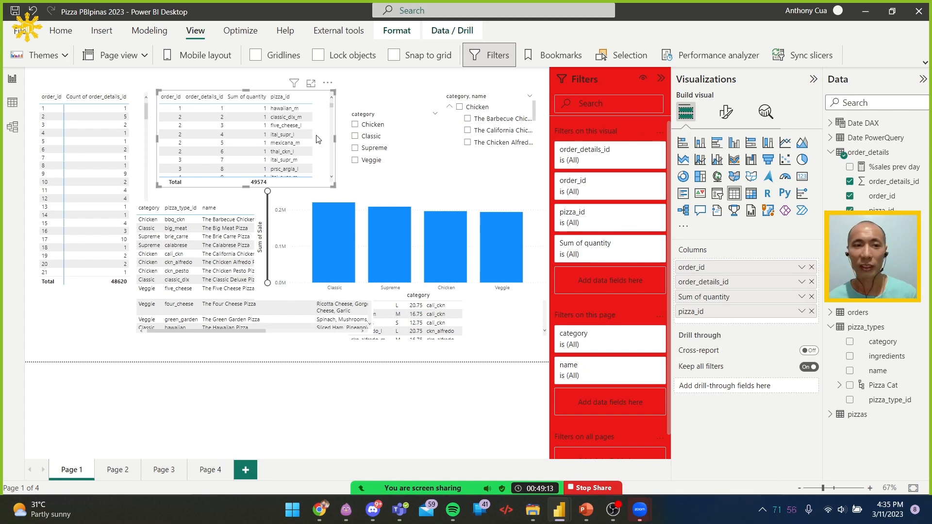
click(141, 146)
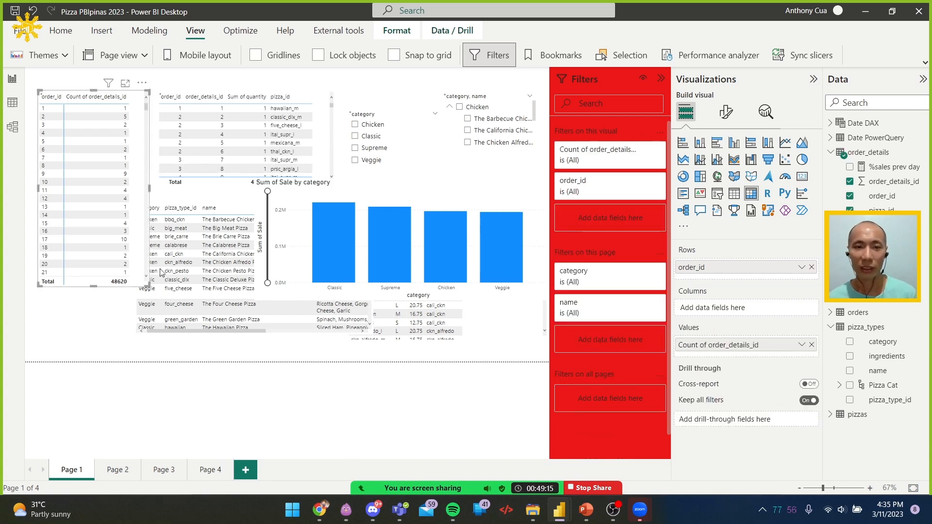
click(227, 337)
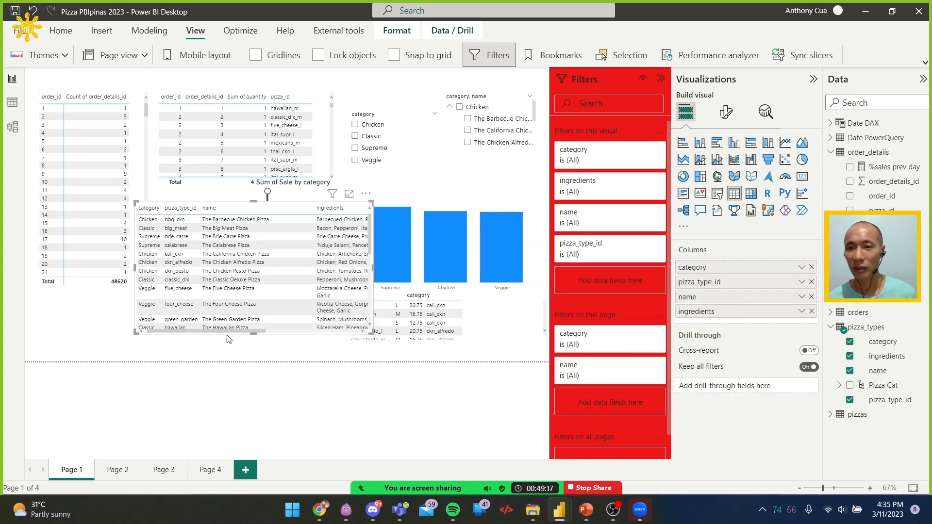
ctrl+click(325, 133)
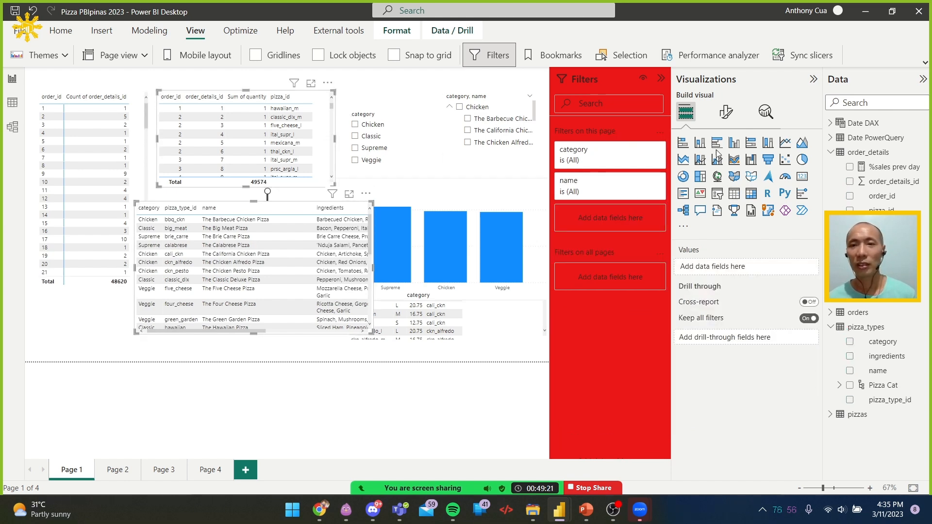
click(726, 113)
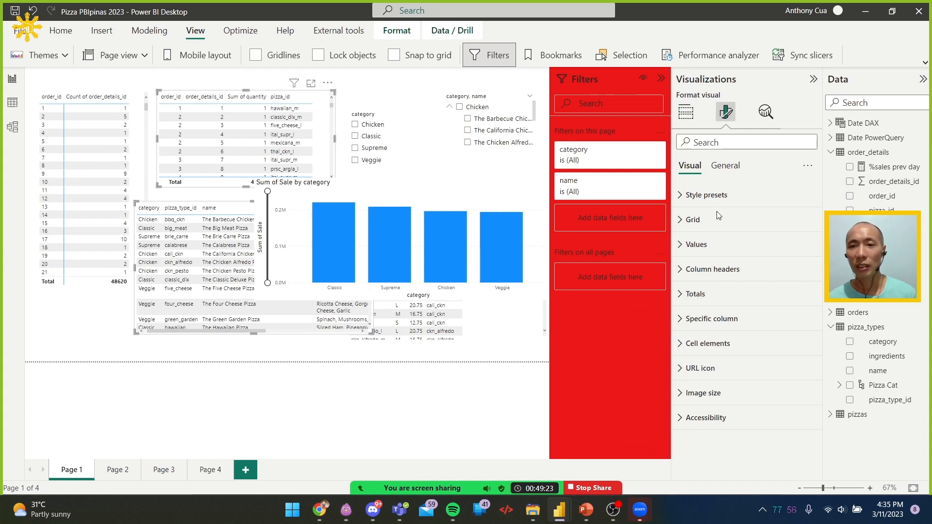
click(721, 196)
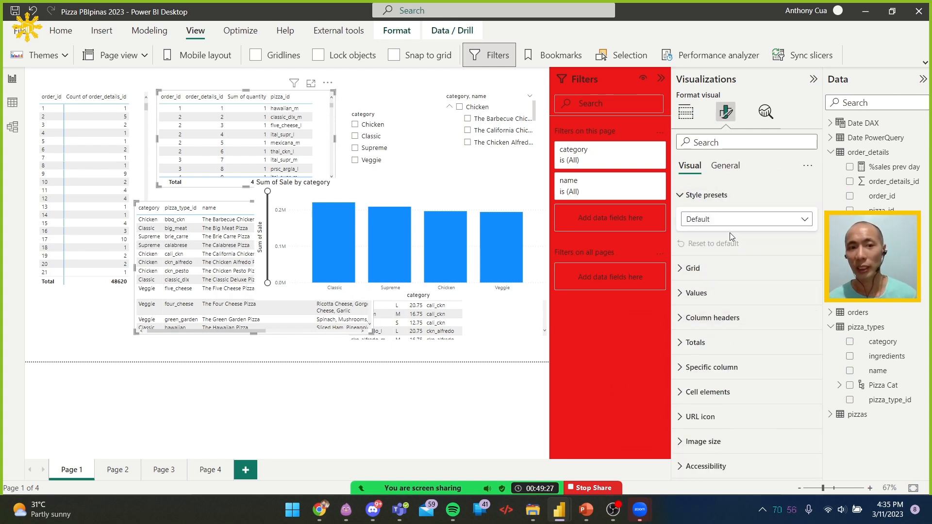
click(711, 224)
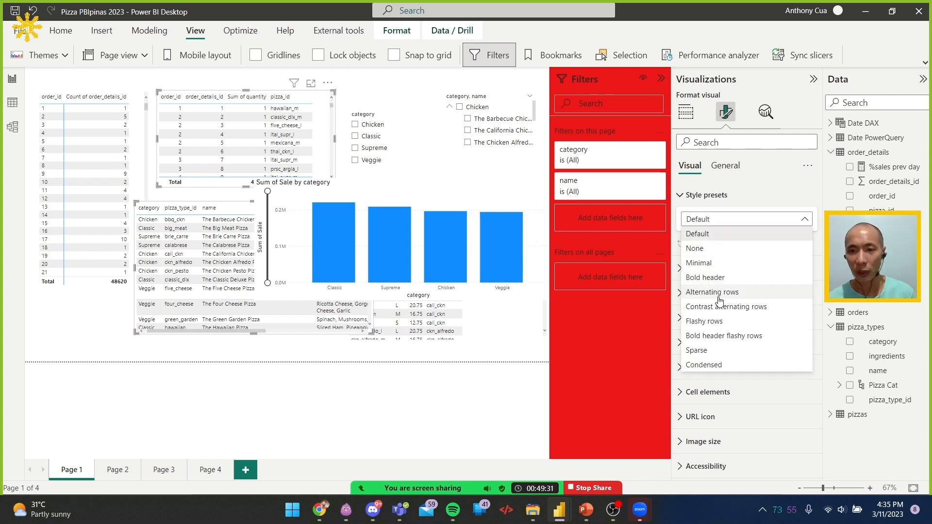
click(723, 326)
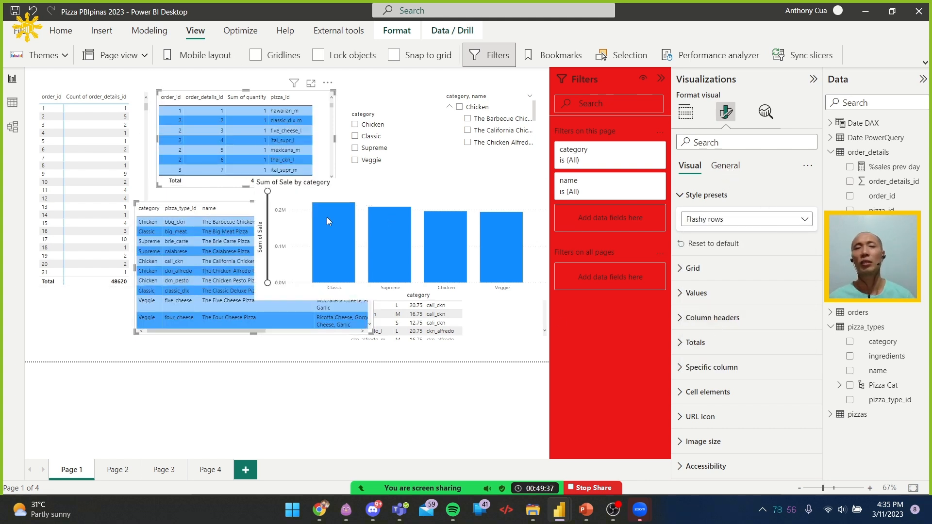
Narrow the Sum of Sale by category chart from its left edge to about 505 wide, and turn off its Responsive option
click(283, 250)
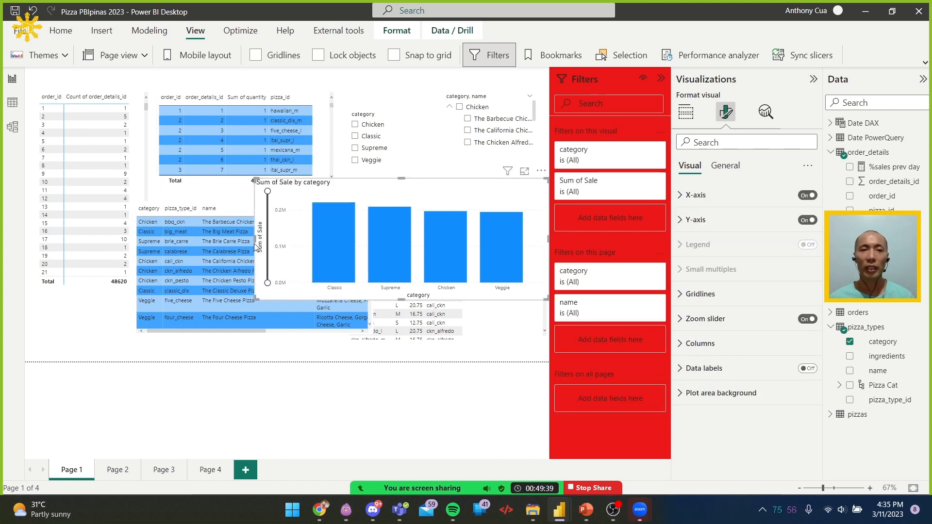
drag(336, 237, 425, 237)
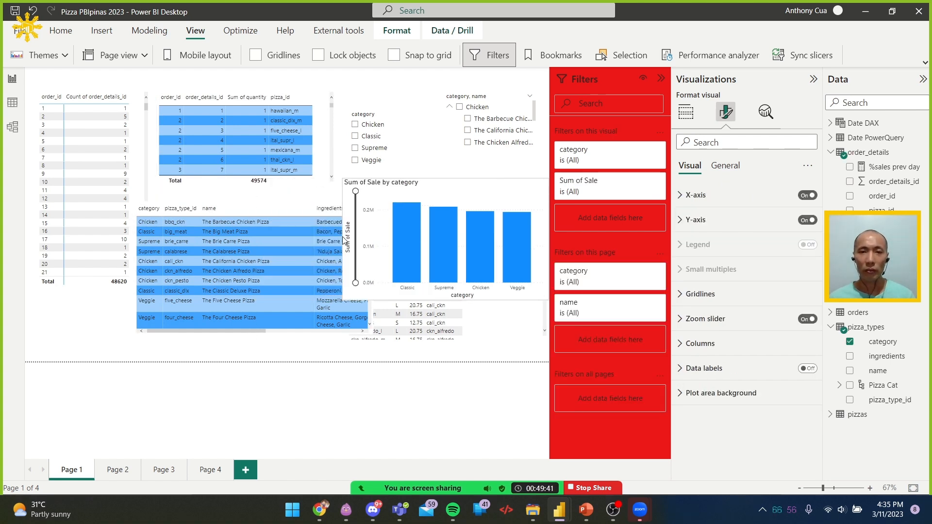
click(726, 165)
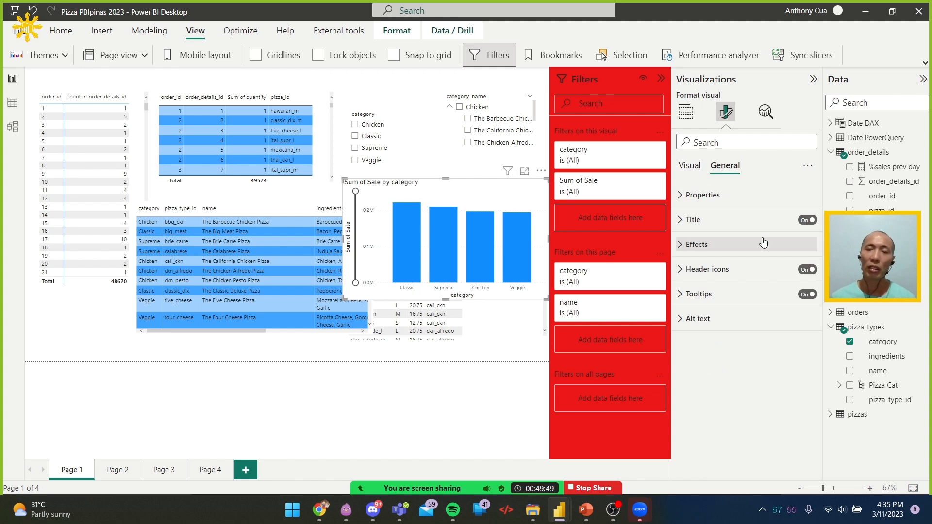
click(770, 195)
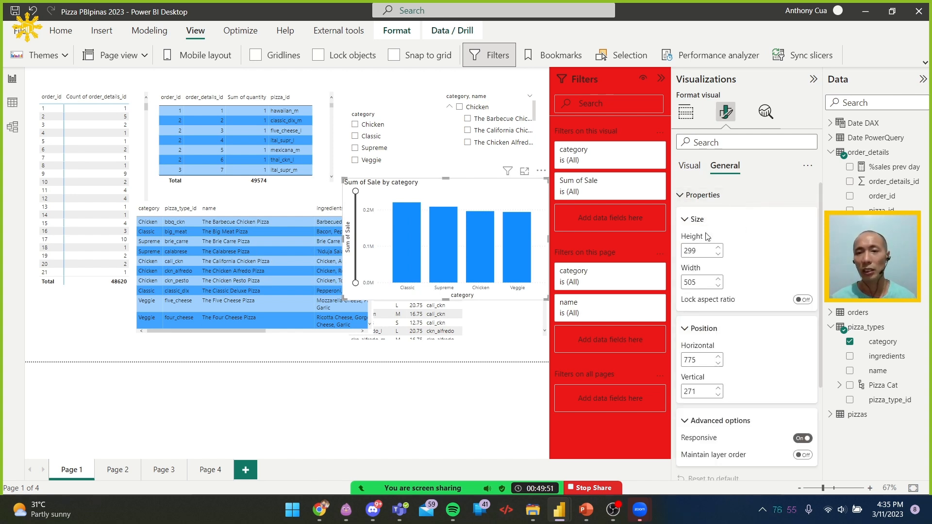
scroll(731, 357, down, 1)
scroll(743, 380, down, 2)
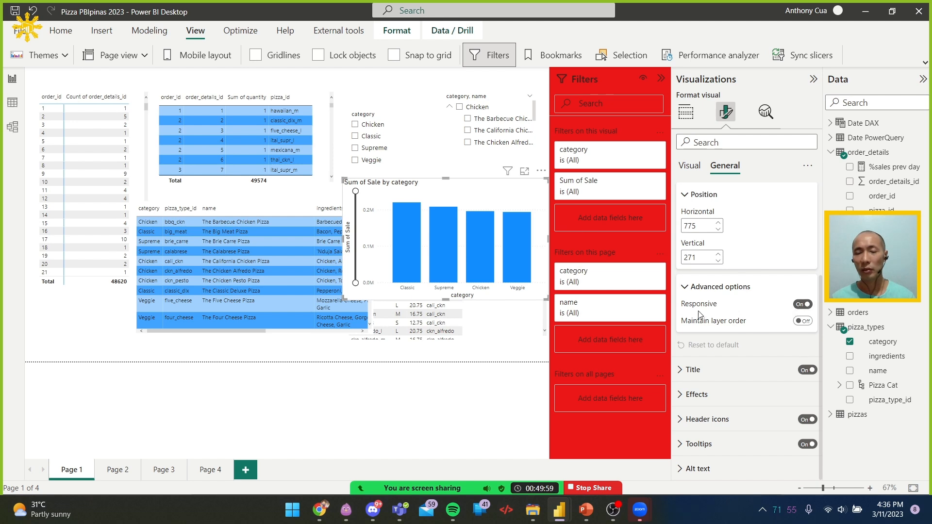
mouse_move(712, 306)
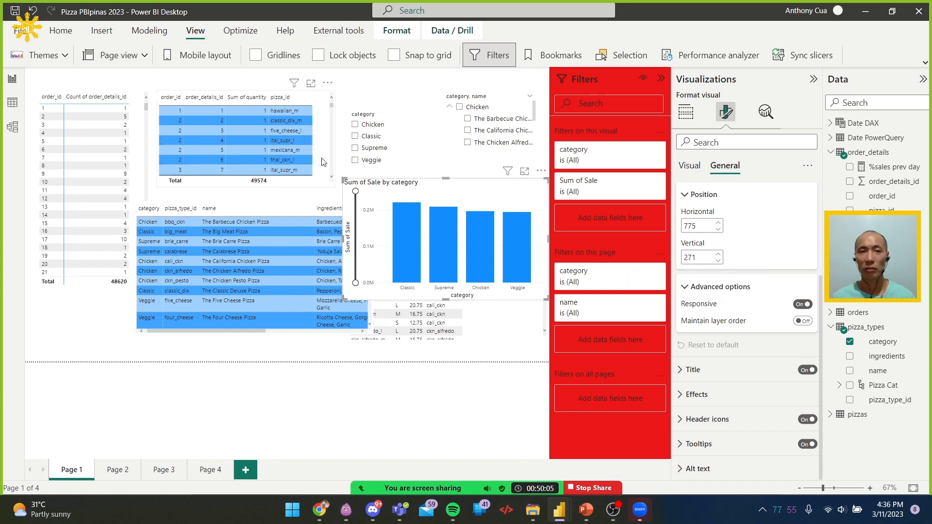
click(802, 305)
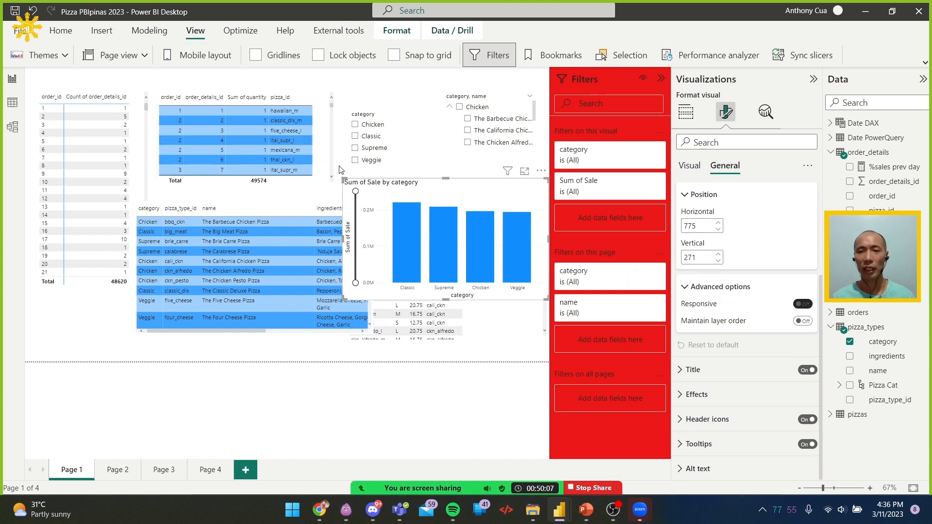
Stretch the order details table downward, and shrink it to slightly narrower and taller than its original size
click(329, 181)
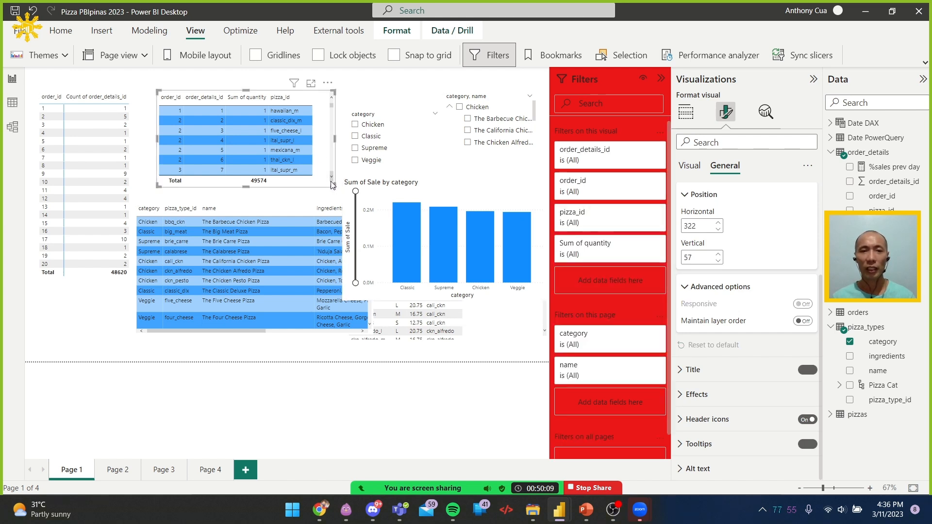
drag(333, 185, 339, 221)
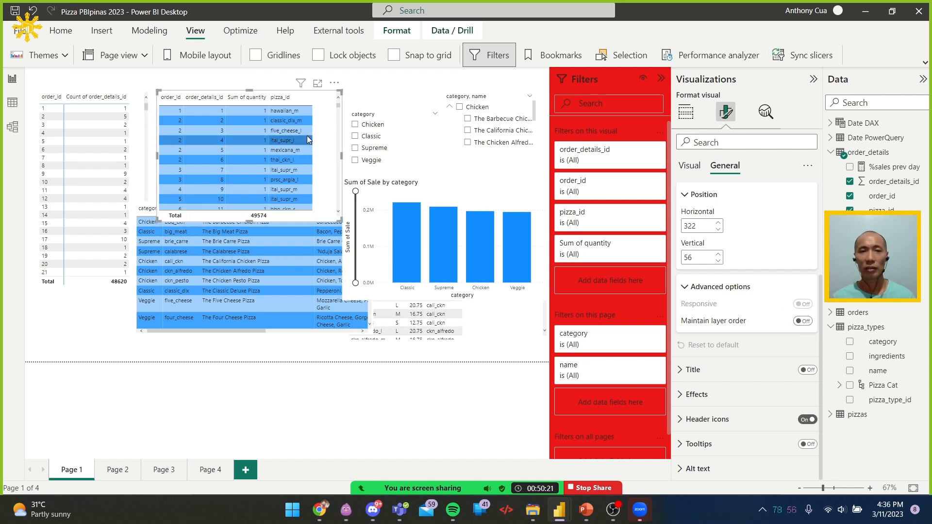
drag(340, 220, 326, 196)
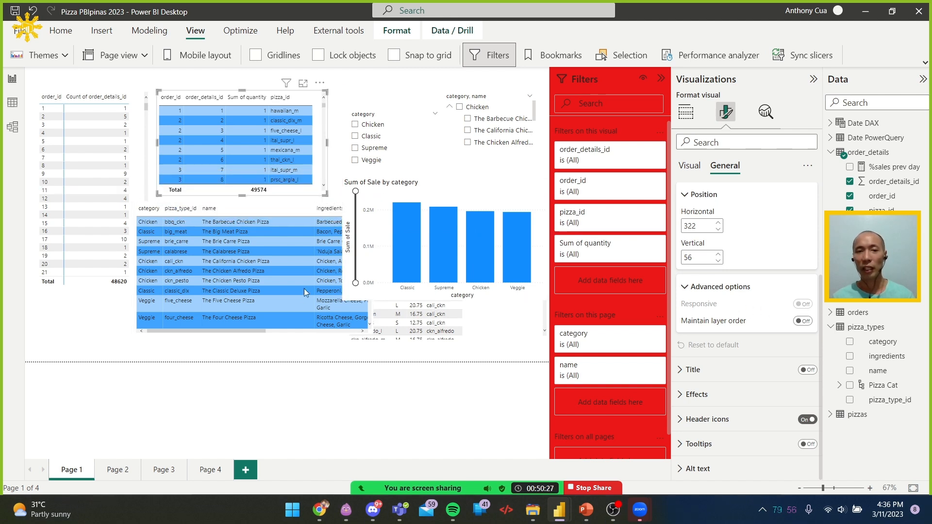
Move the Sum of Sale by category chart up and left to about horizontal 739, vertical 250, overlapping the pizza types table
click(251, 333)
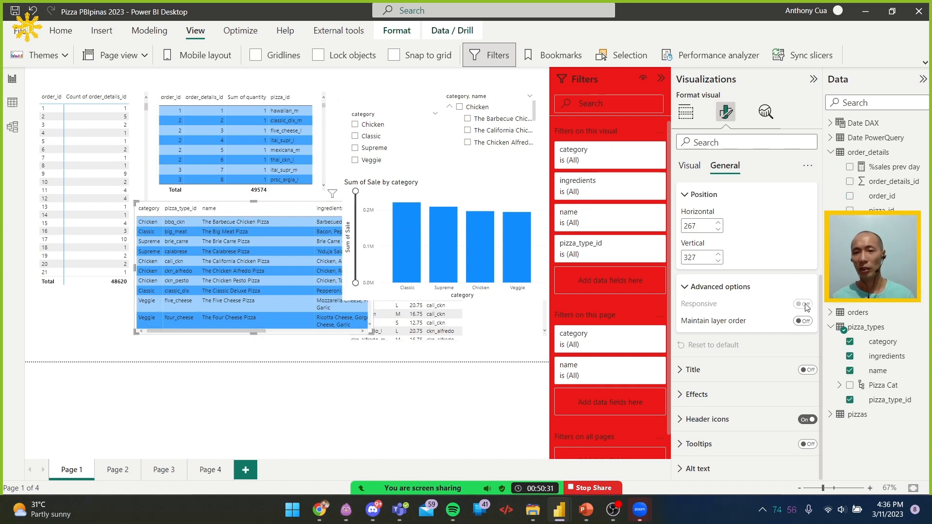
click(319, 142)
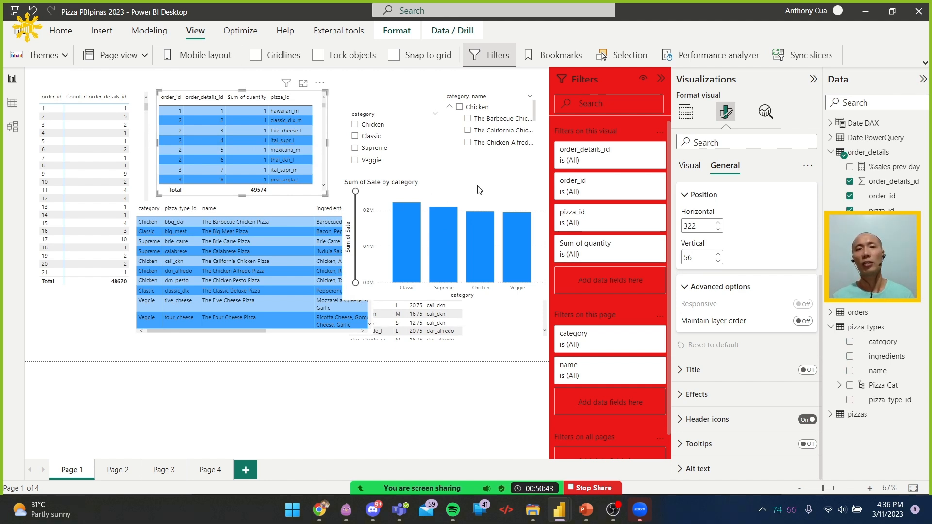
click(409, 185)
mouse_move(540, 171)
mouse_down()
mouse_move(499, 183)
mouse_move(529, 161)
mouse_up()
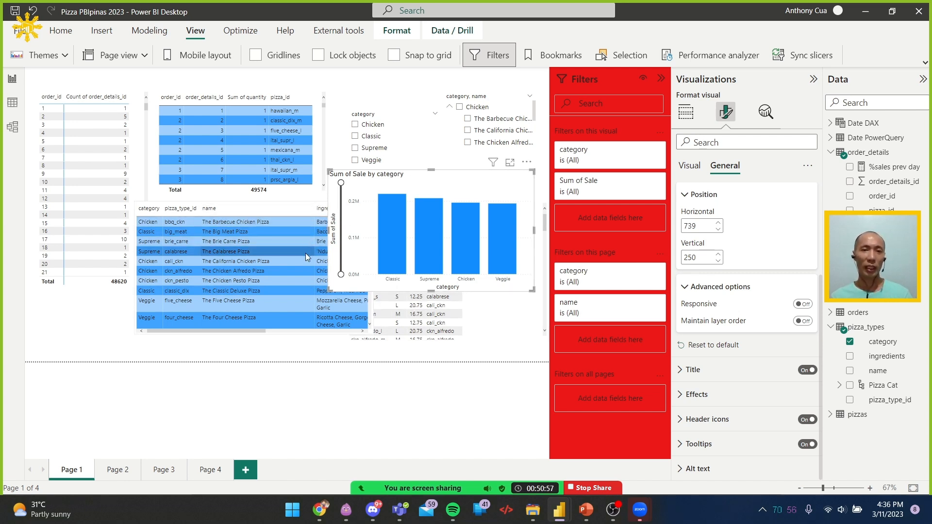
Turn on Maintain layer order for the pizza types table and the Sum of Sale by category chart, and turn on Responsive for the chart
click(252, 332)
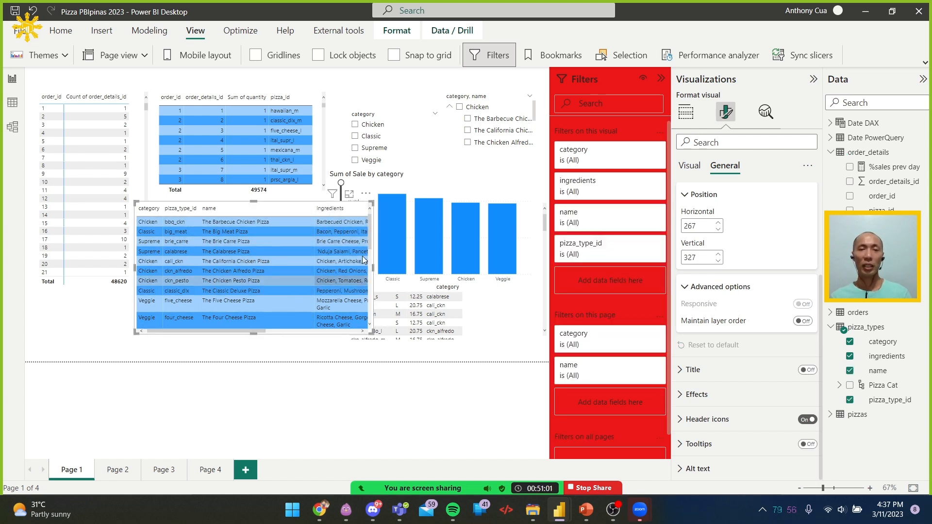
click(804, 322)
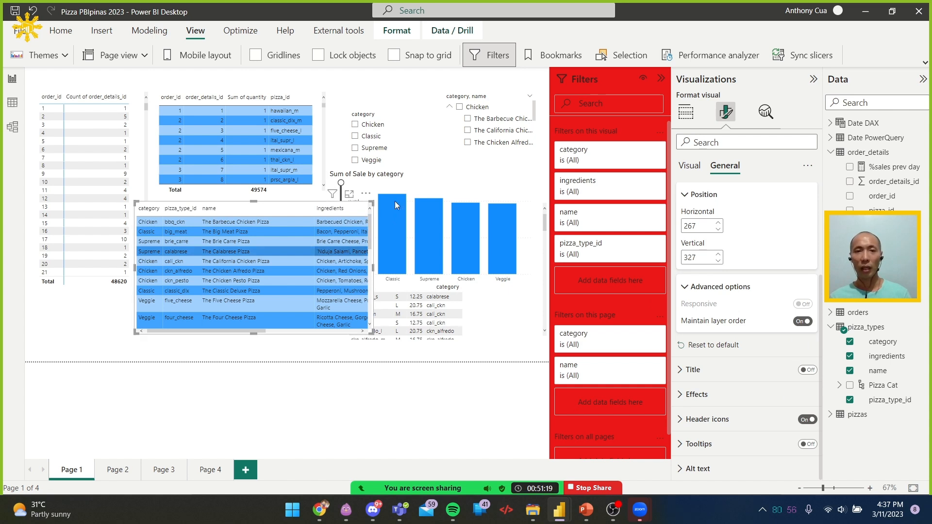
click(468, 177)
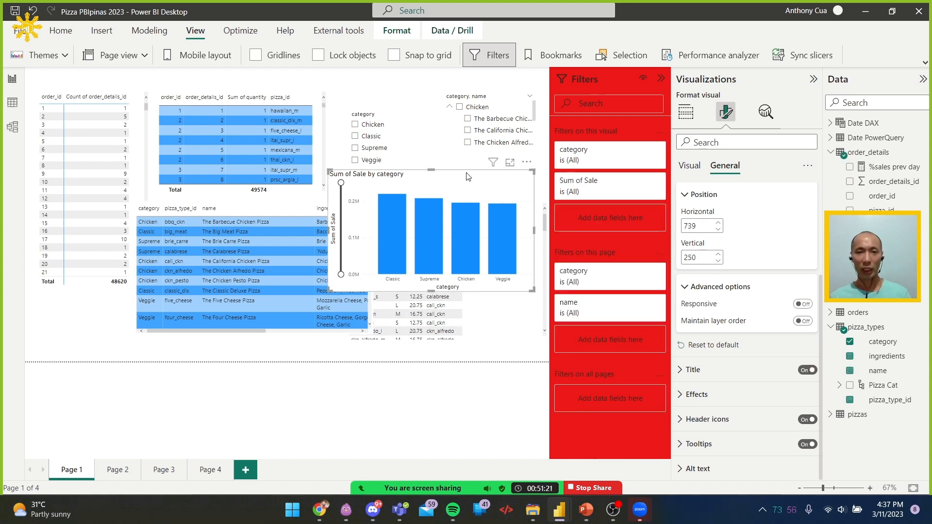
click(803, 321)
click(803, 304)
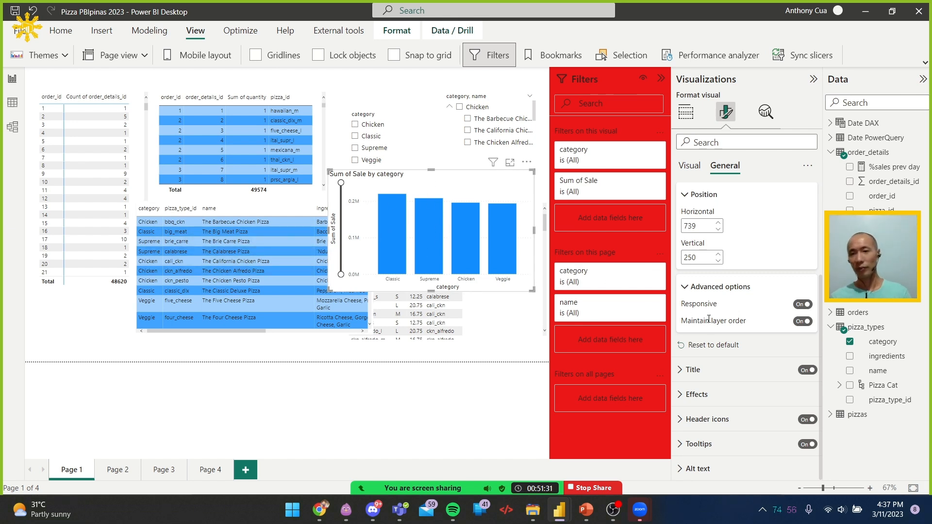
Display the page's layer order and check which visuals the Matrix and Sum of Sale by category entries represent
click(630, 55)
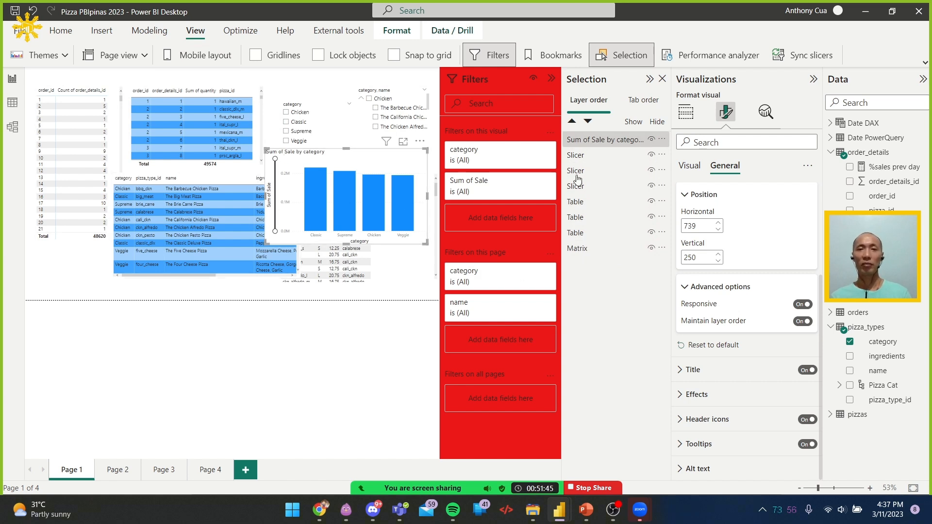
click(604, 249)
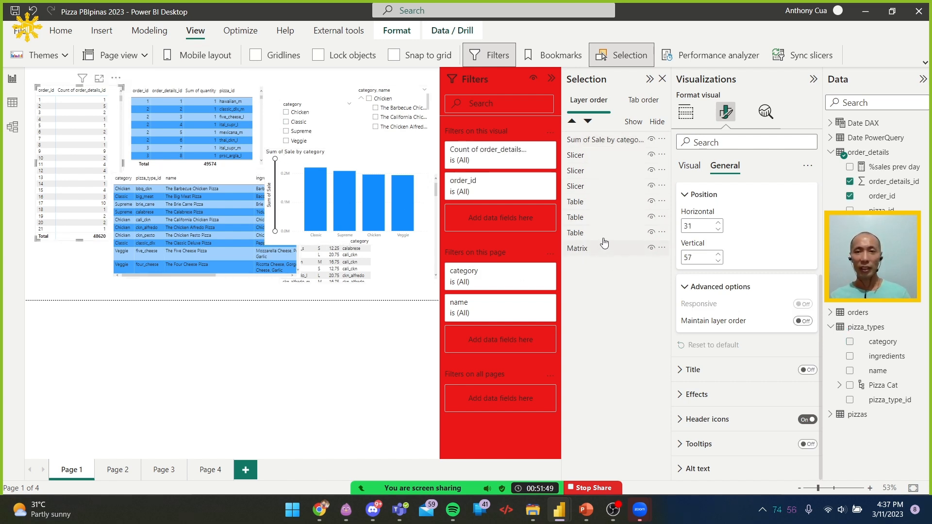
click(612, 141)
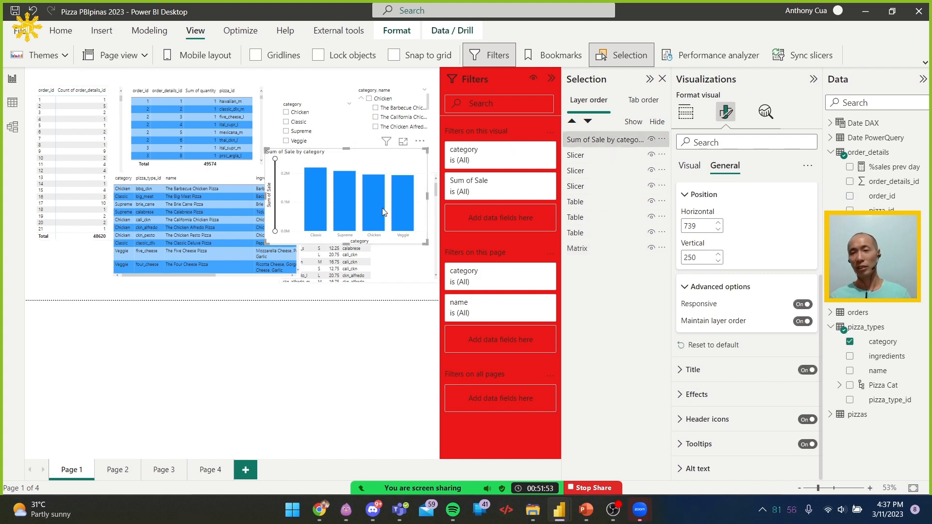
Review the Title, Effects and Alt text options in the general formatting of the Sum of Sale by category chart
click(736, 380)
scroll(735, 388, down, 5)
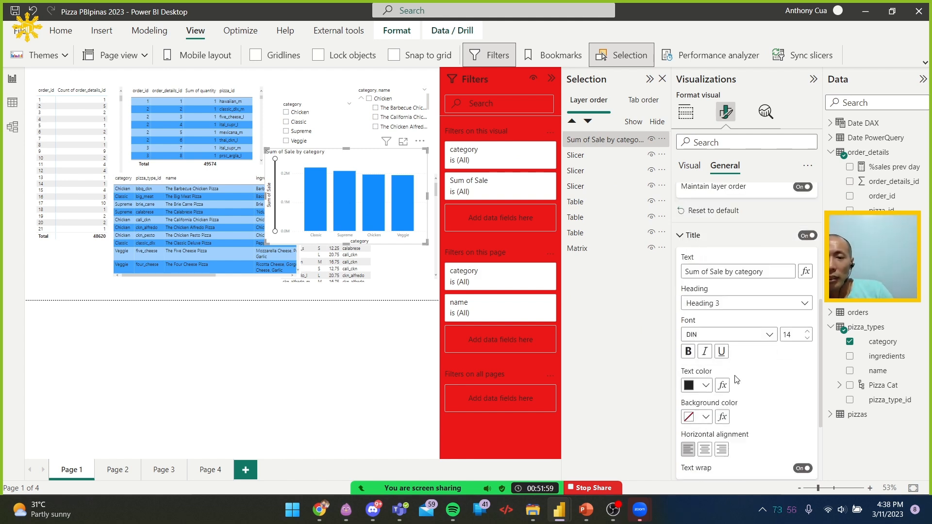
click(735, 394)
scroll(750, 323, down, 2)
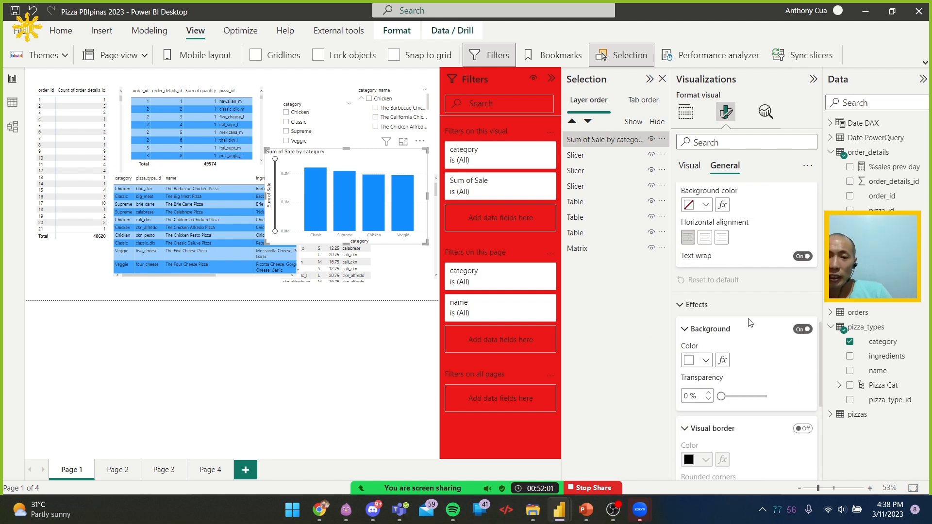
scroll(787, 340, down, 5)
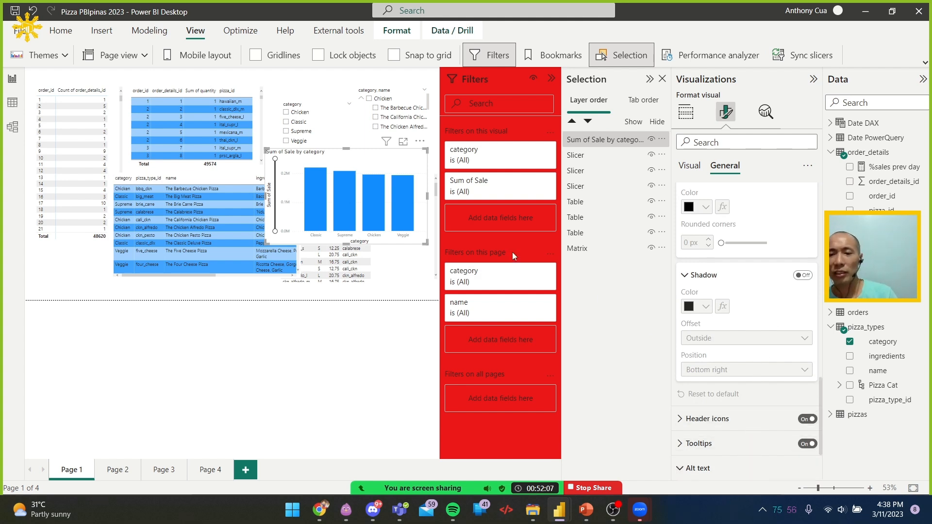
click(789, 468)
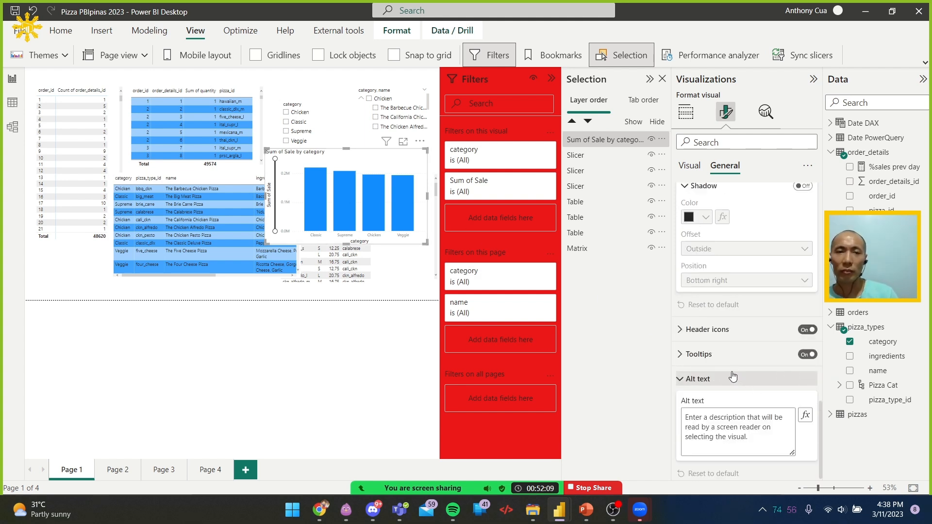
Switch to the Microsoft Learn page in Chrome and read through its formatting, Title and Tooltip sections, including the custom tooltip example
key(alt+Tab)
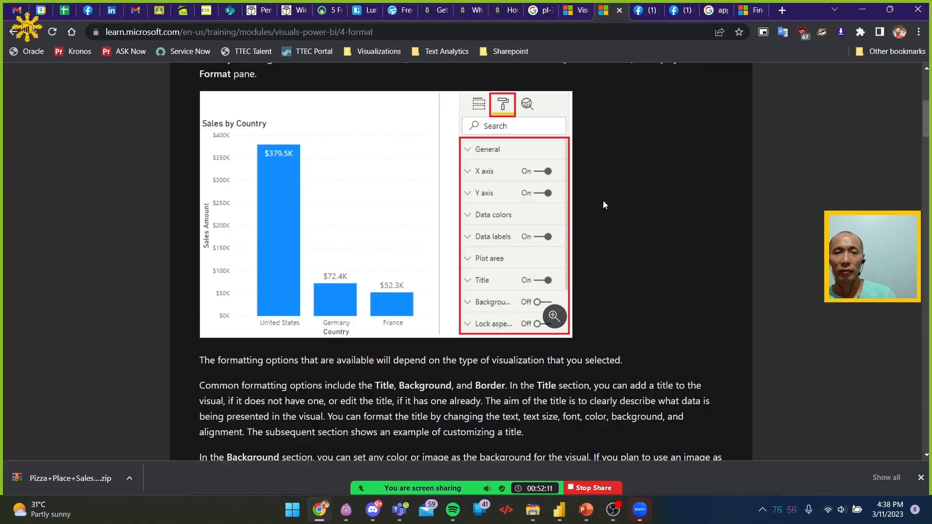
scroll(604, 224, down, 2)
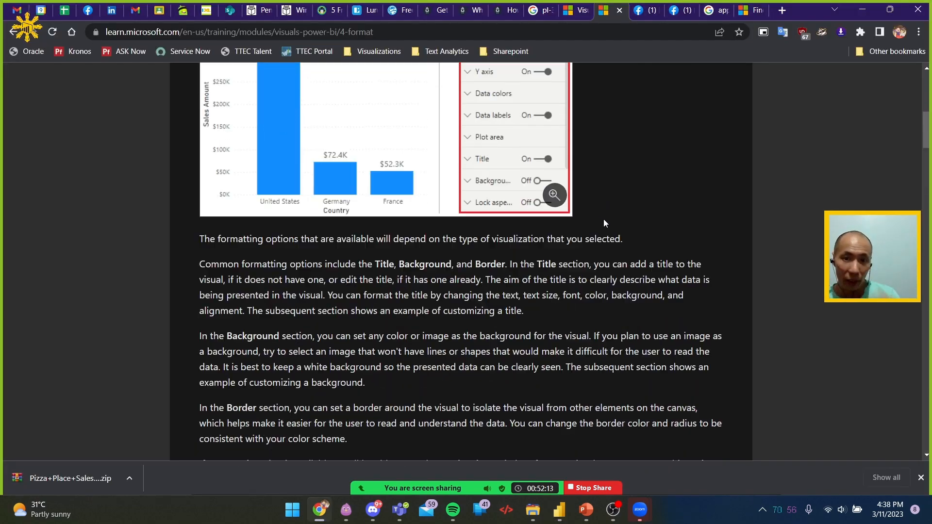
scroll(604, 220, down, 3)
scroll(591, 215, up, 10)
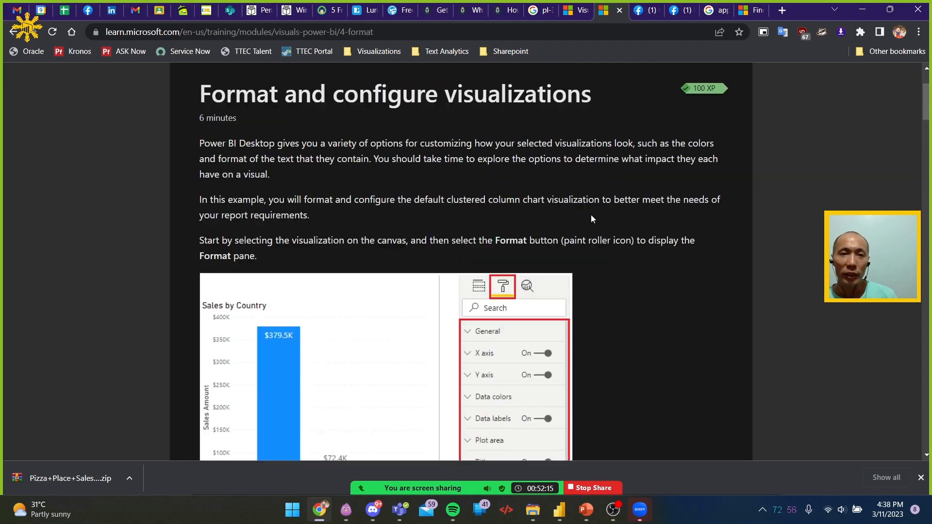
scroll(591, 215, down, 12)
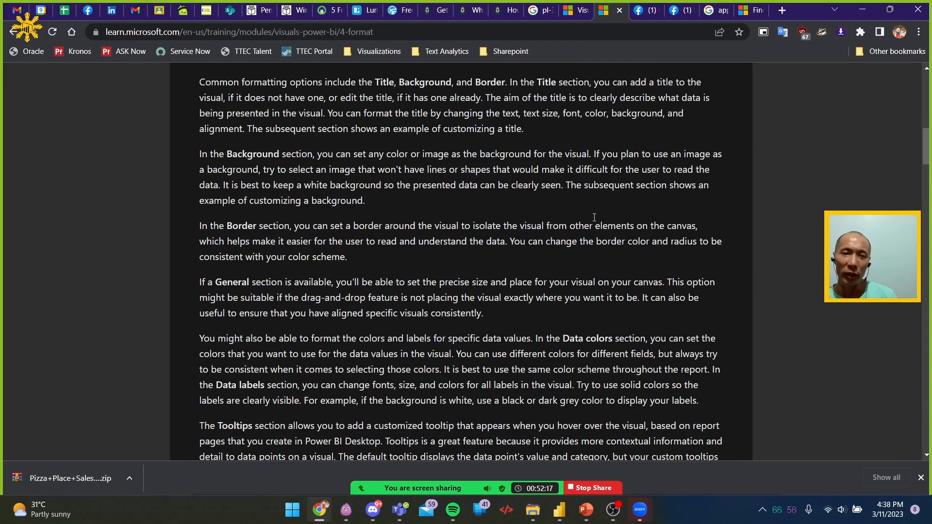
scroll(595, 219, down, 2)
scroll(595, 219, down, 15)
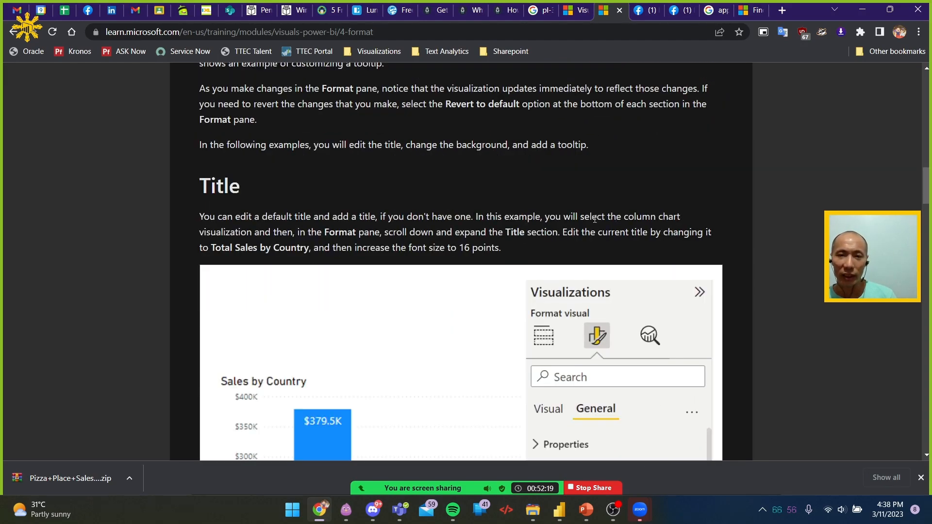
scroll(595, 219, down, 7)
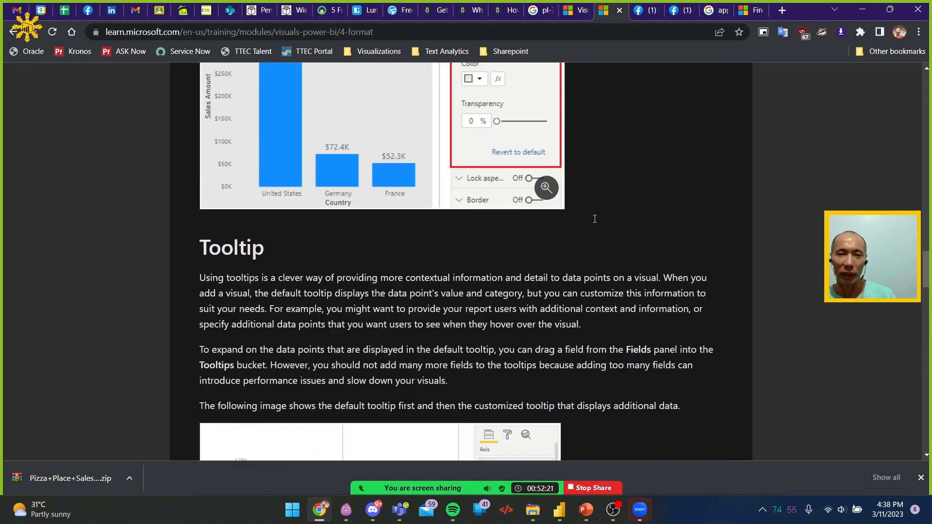
scroll(595, 221, down, 1)
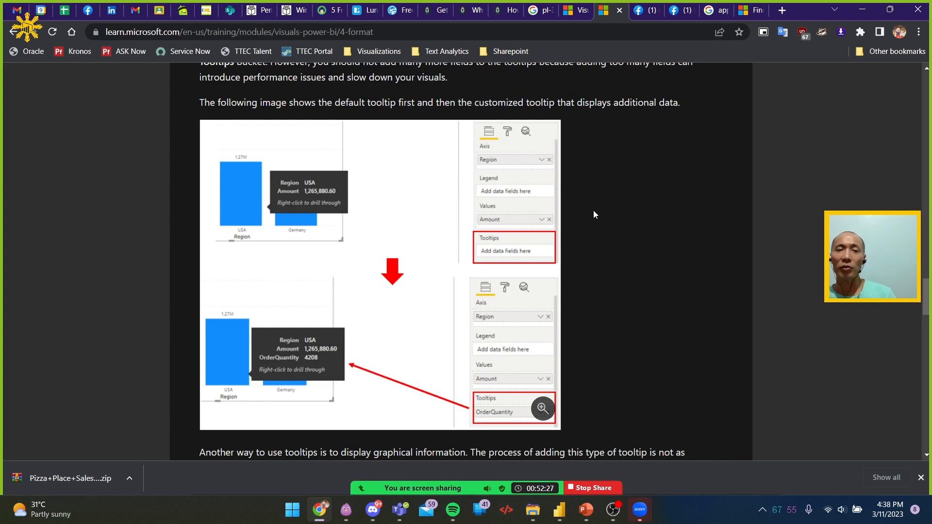
scroll(593, 213, down, 5)
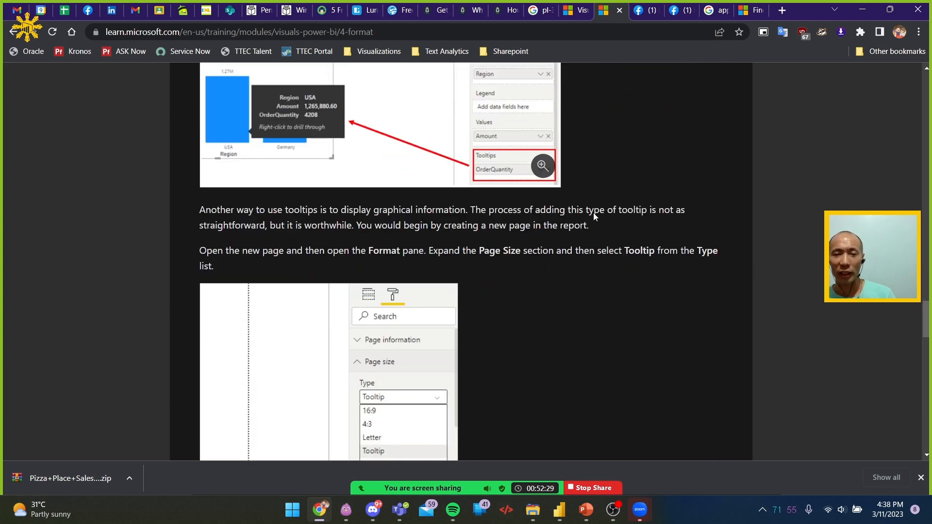
scroll(595, 212, up, 5)
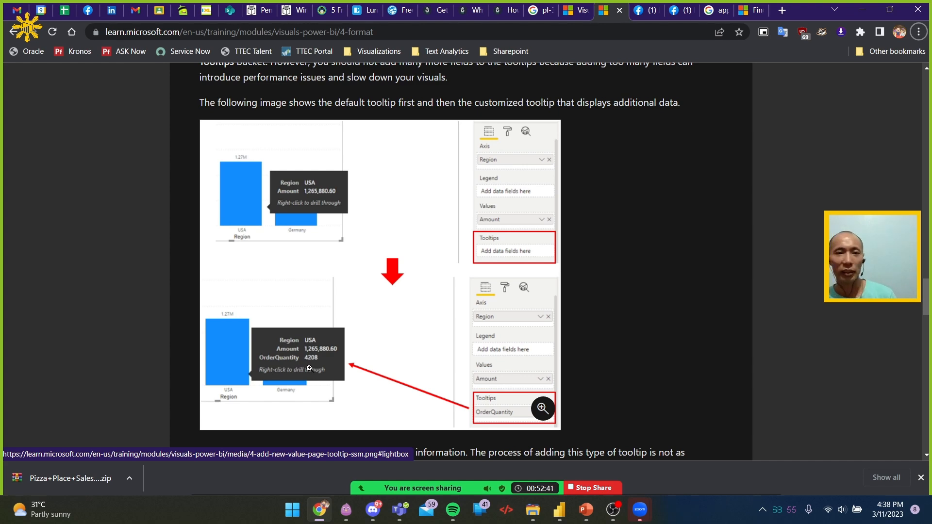
Switch back to Power BI Desktop and examine the global preview features in the application options, including modern visual tooltips
key(alt+Tab)
mouse_move(313, 183)
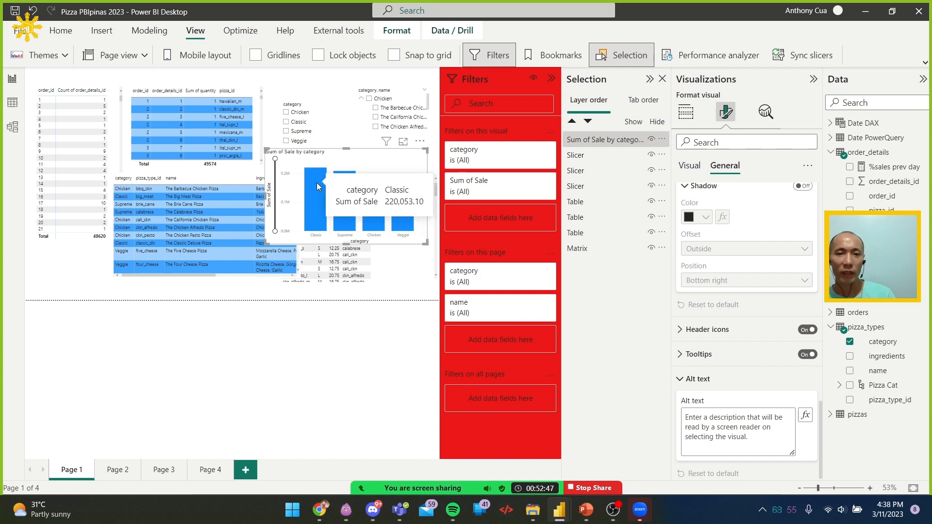
click(60, 30)
click(20, 32)
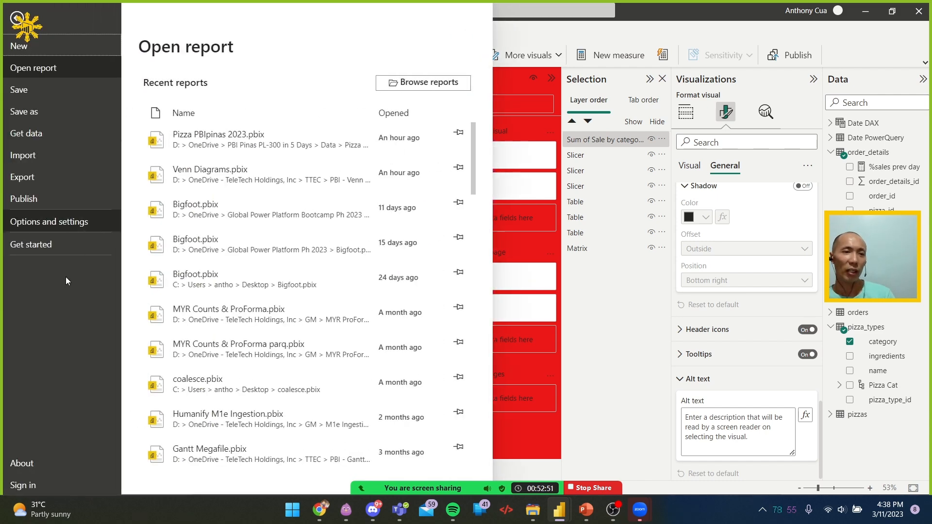
click(60, 222)
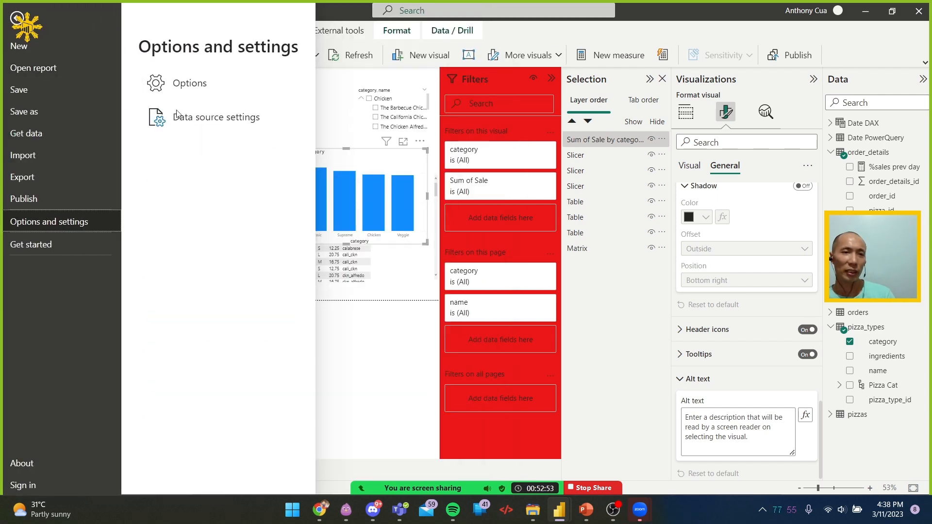
click(183, 78)
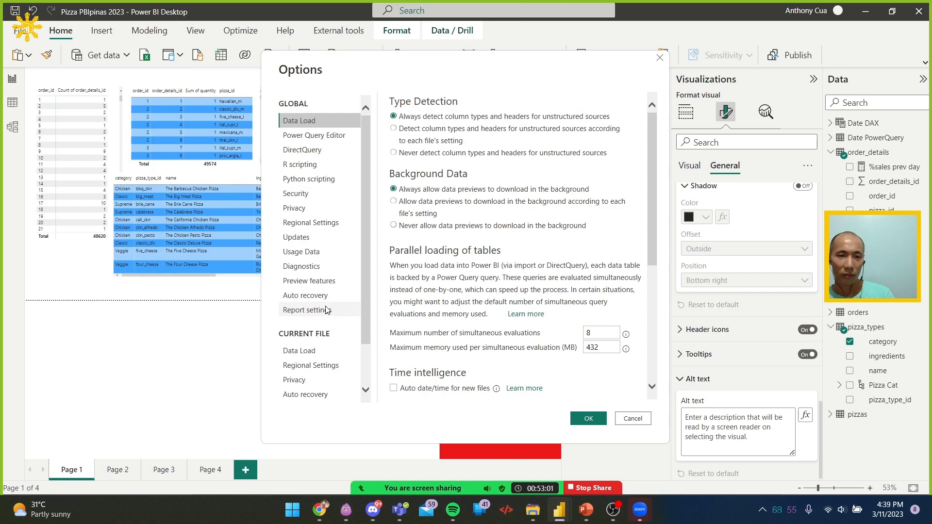
click(327, 310)
click(336, 280)
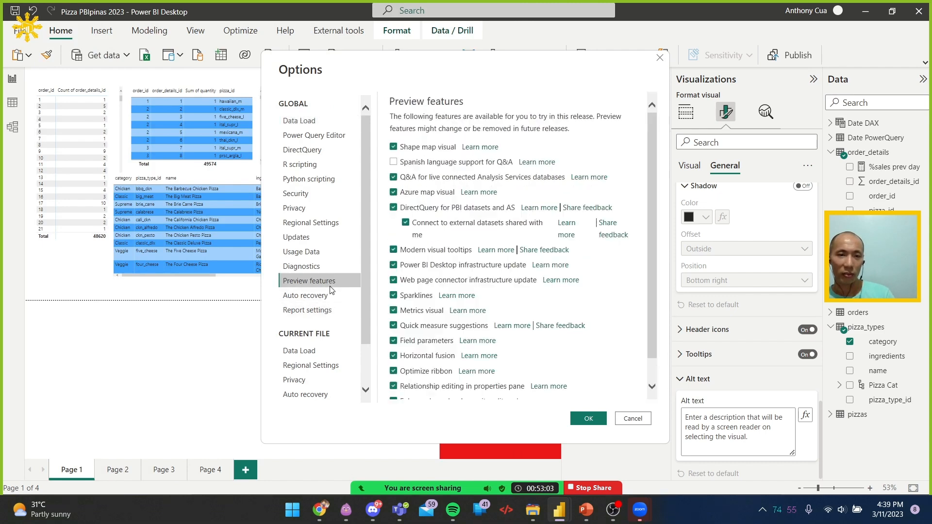
scroll(473, 247, down, 1)
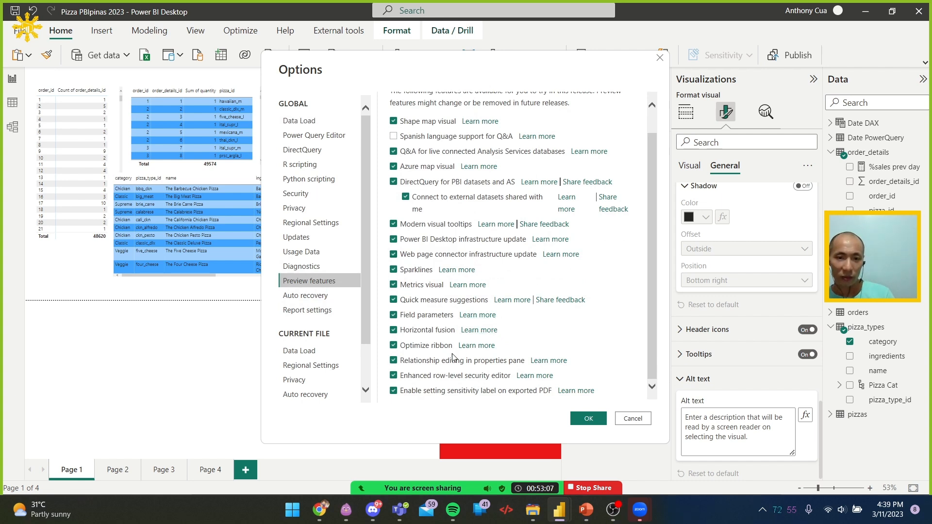
scroll(340, 374, down, 2)
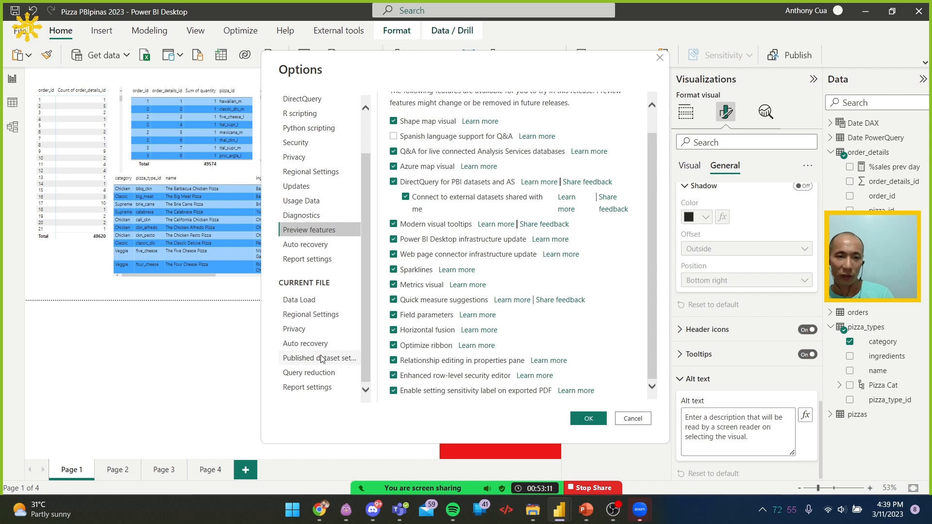
Turn off modern visual tooltips in the current file's report settings and apply the options
click(321, 390)
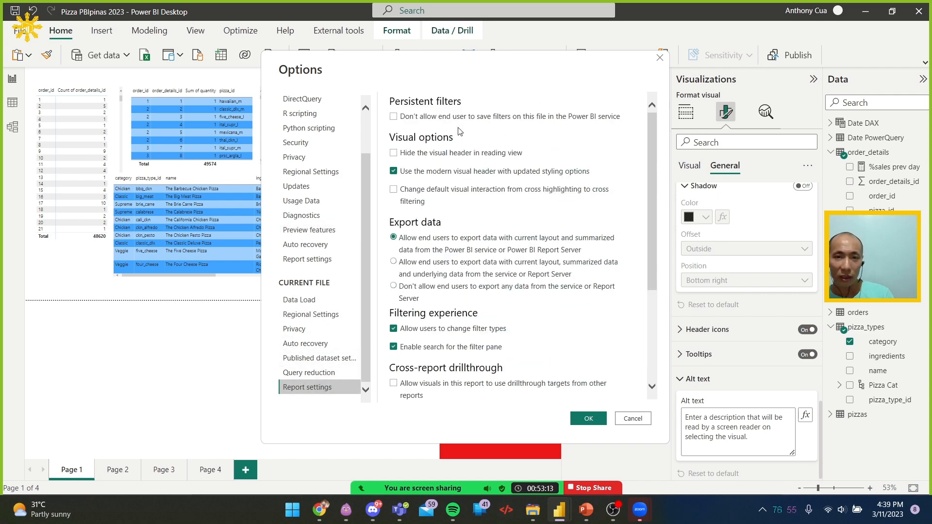
scroll(426, 271, down, 3)
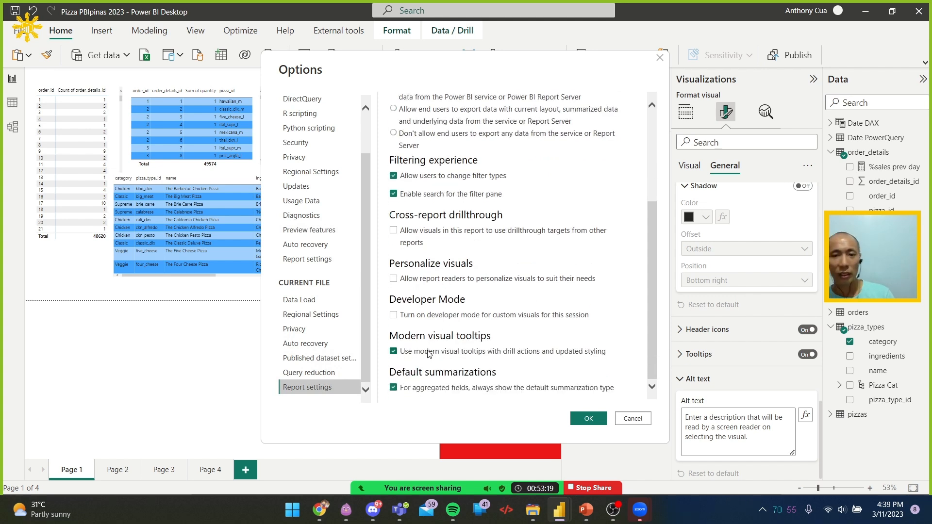
click(429, 354)
click(595, 419)
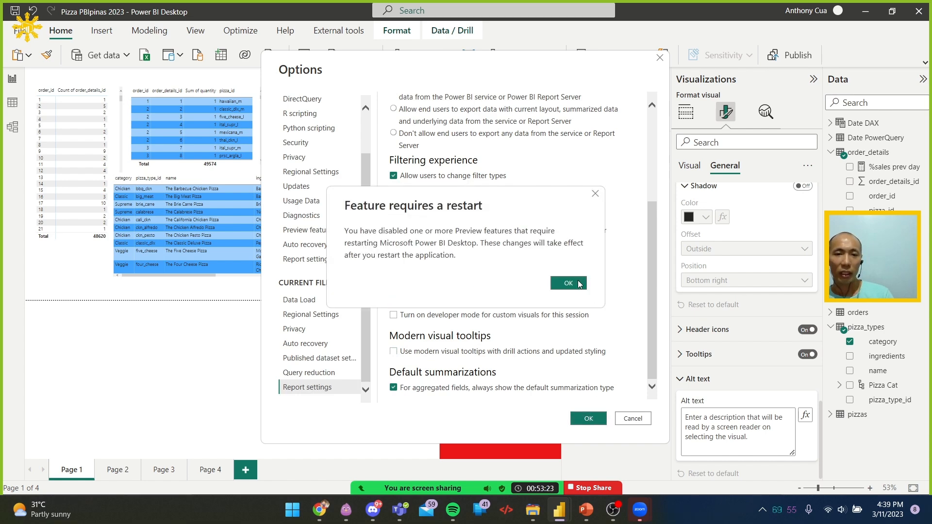
click(578, 288)
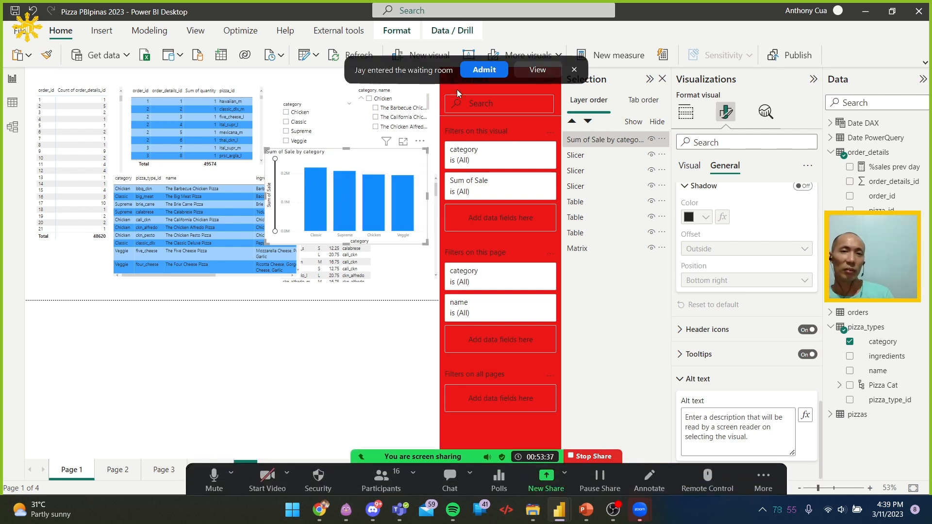
Admit the participant waiting for the meeting, and set the tooltip background color of the Sum of Sale by category chart to orange
click(478, 73)
mouse_move(349, 183)
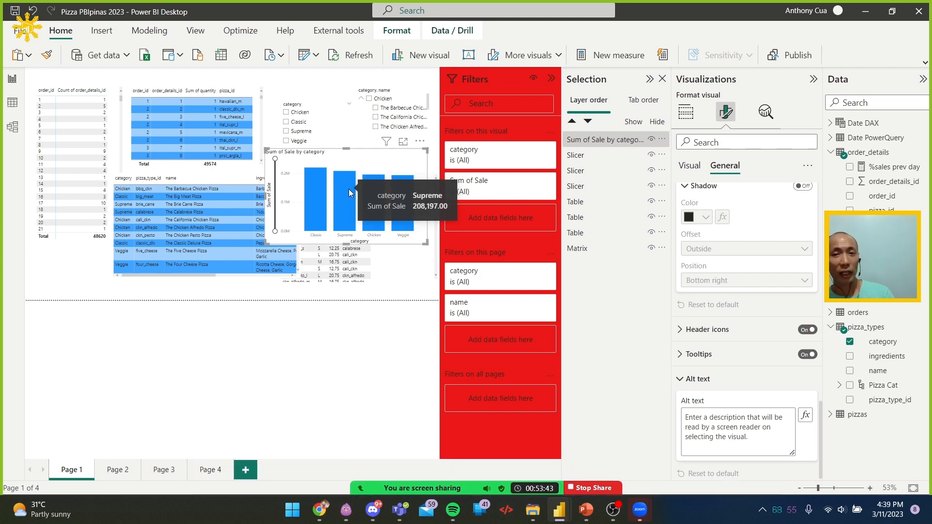
click(721, 358)
scroll(721, 357, down, 5)
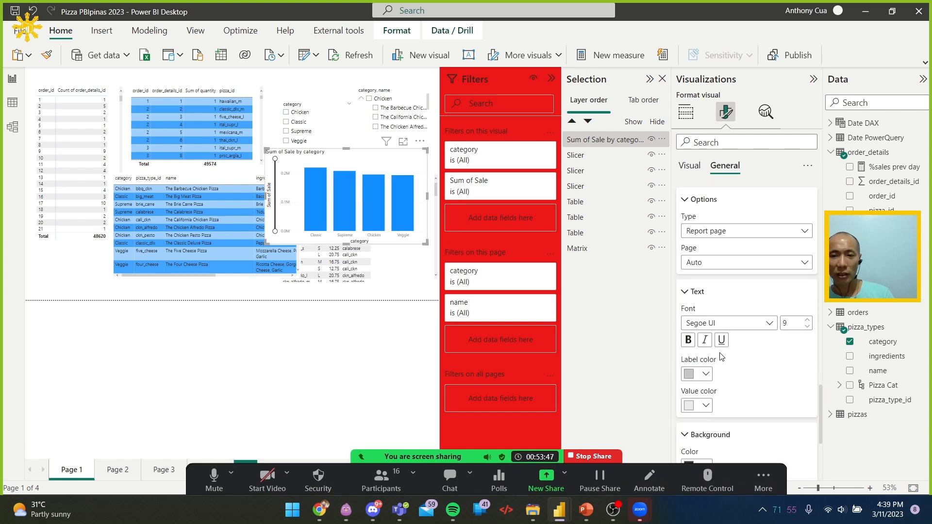
scroll(722, 357, down, 1)
click(702, 332)
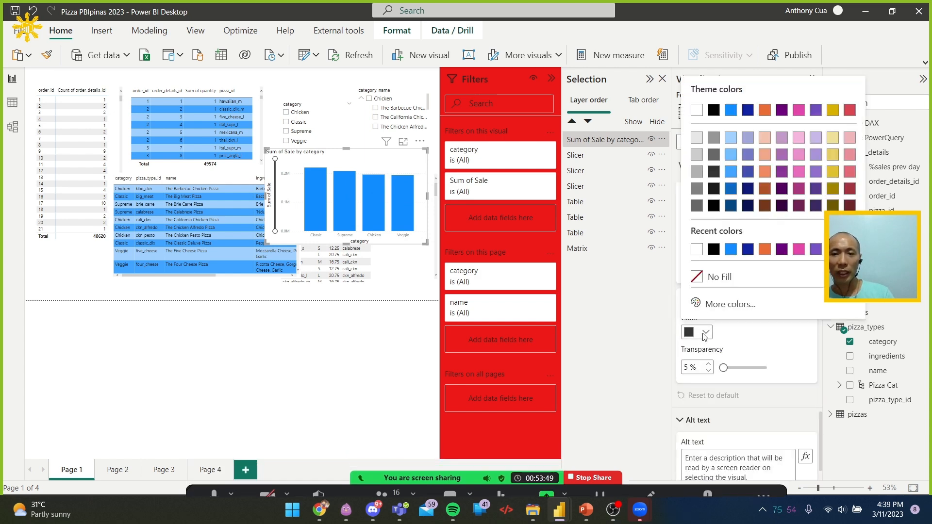
click(765, 250)
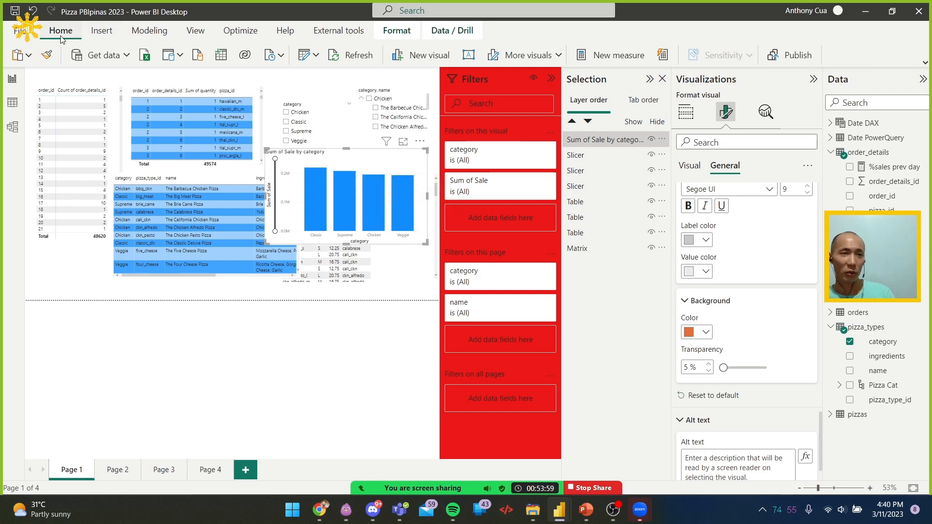
Turn modern visual tooltips back on in the current file's report settings and apply the options
click(22, 30)
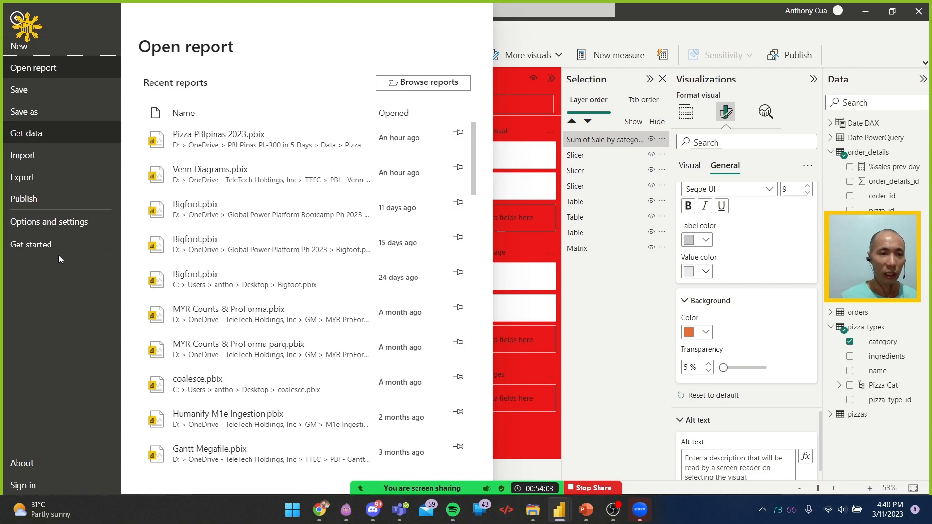
click(57, 225)
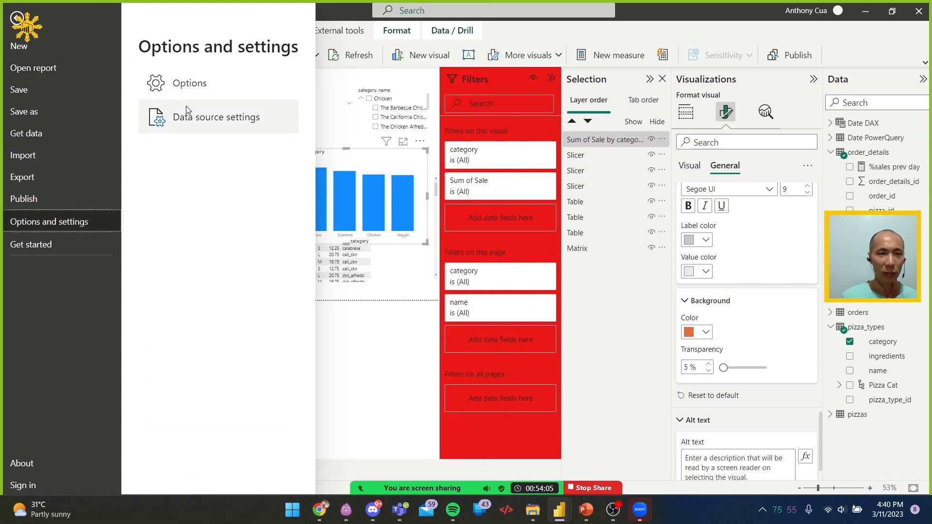
key(Escape)
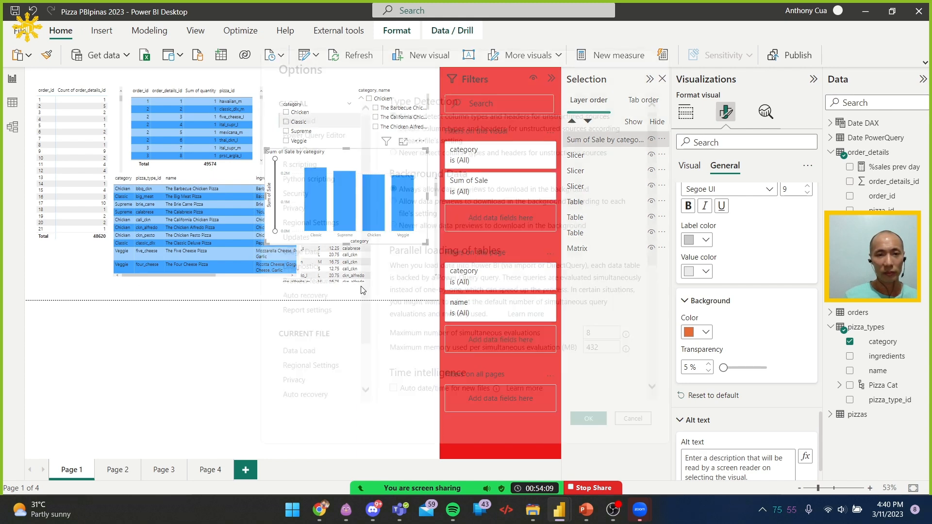
scroll(301, 329, down, 2)
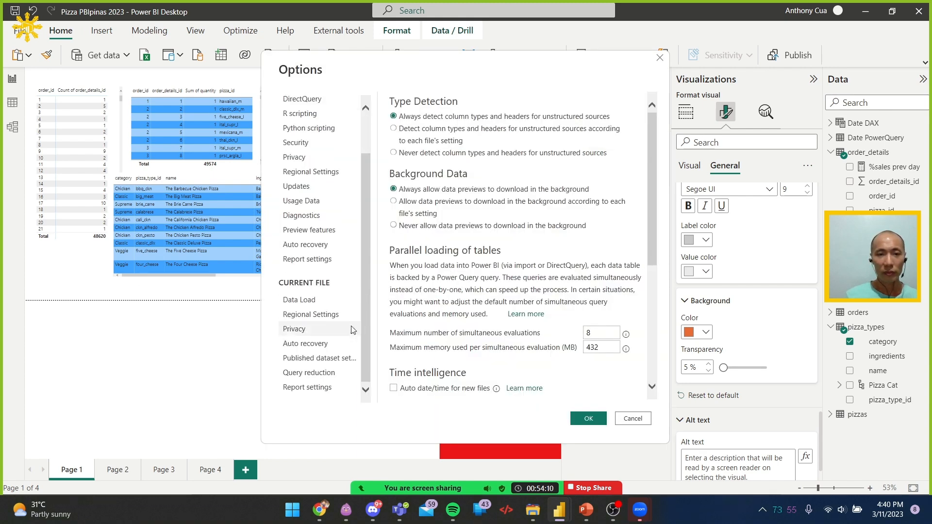
click(321, 388)
scroll(444, 301, down, 5)
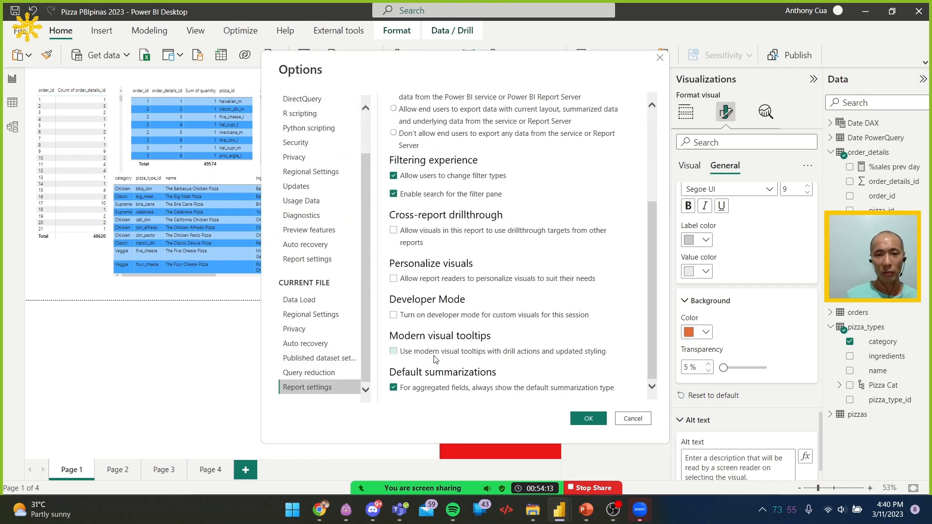
click(432, 353)
click(595, 423)
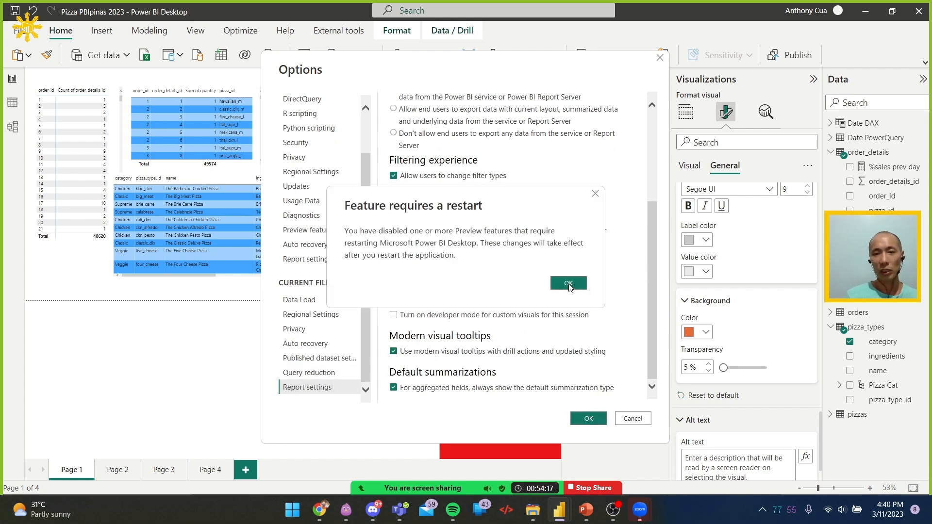
click(568, 284)
Switch to Chrome, enlarge the Learn module's image comparing default and customized tooltips, and return to Power BI Desktop
key(alt+Tab)
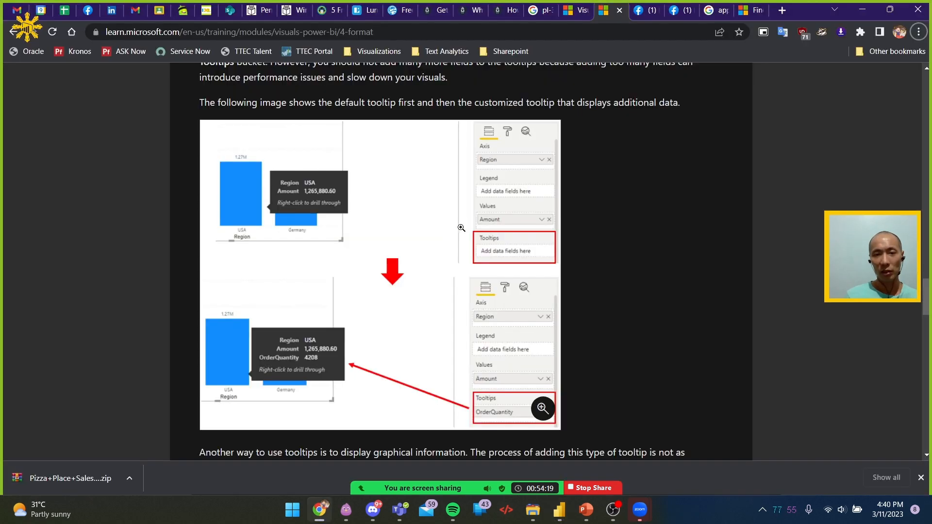
click(302, 207)
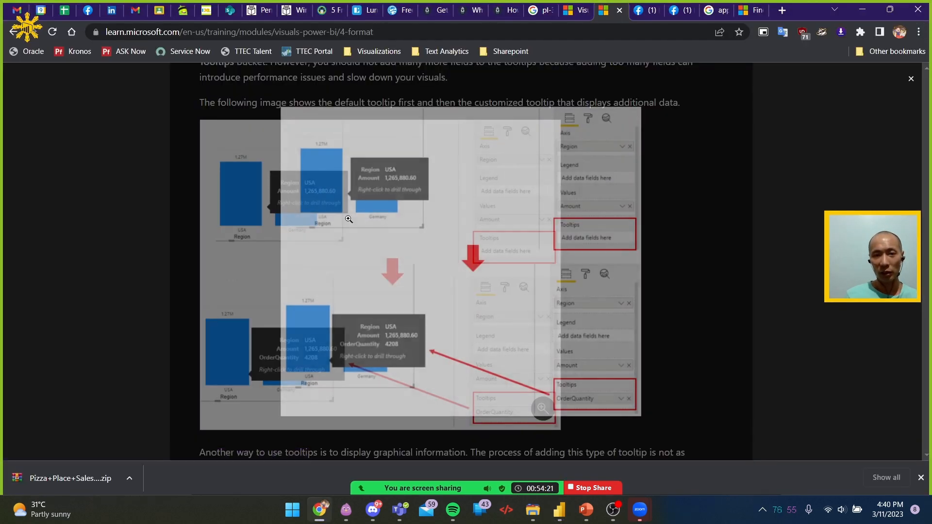
click(695, 231)
click(862, 10)
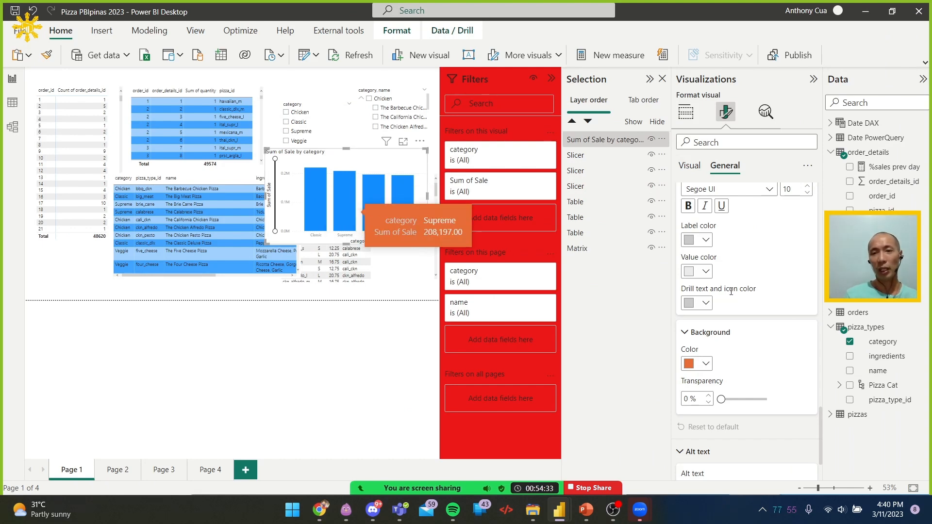
Review the global preview features and the current file's report settings for modern visual tooltips, closing the options without applying changes
scroll(730, 294, up, 3)
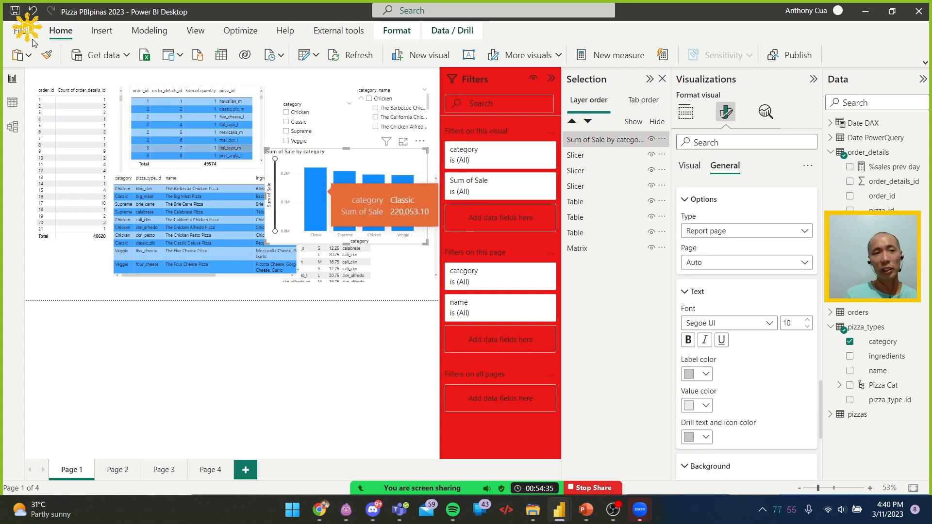
click(20, 32)
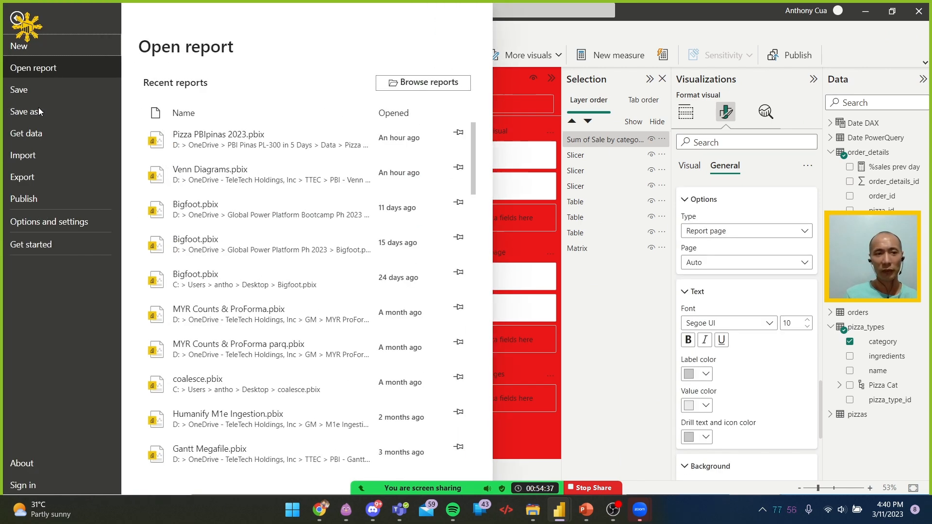
click(64, 226)
click(164, 85)
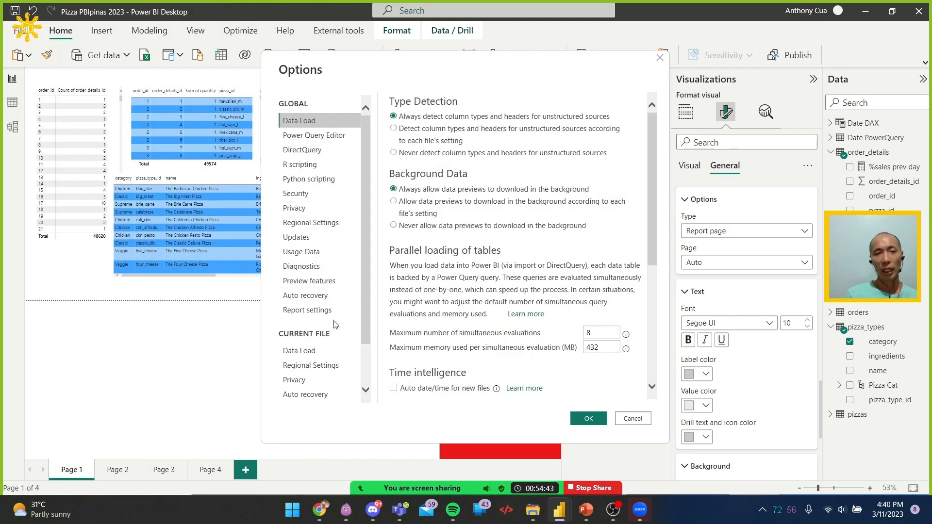
scroll(311, 284, down, 3)
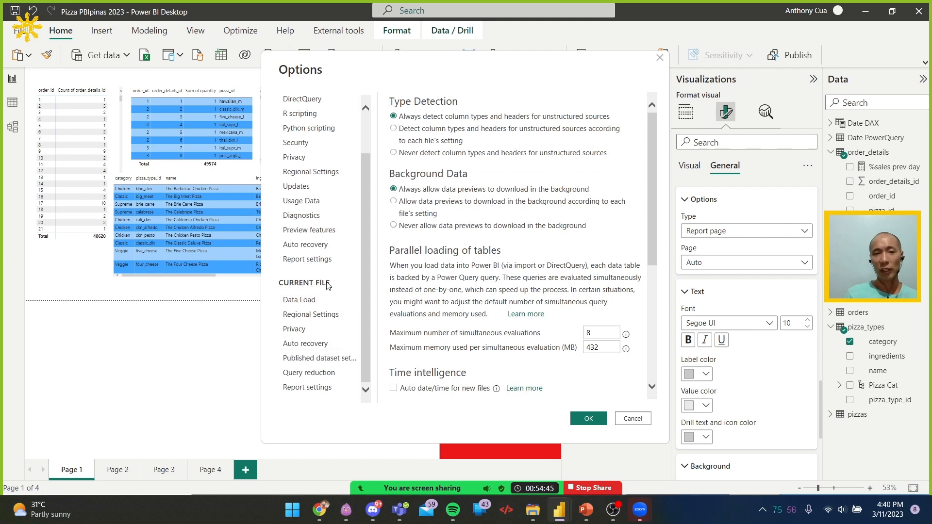
click(307, 261)
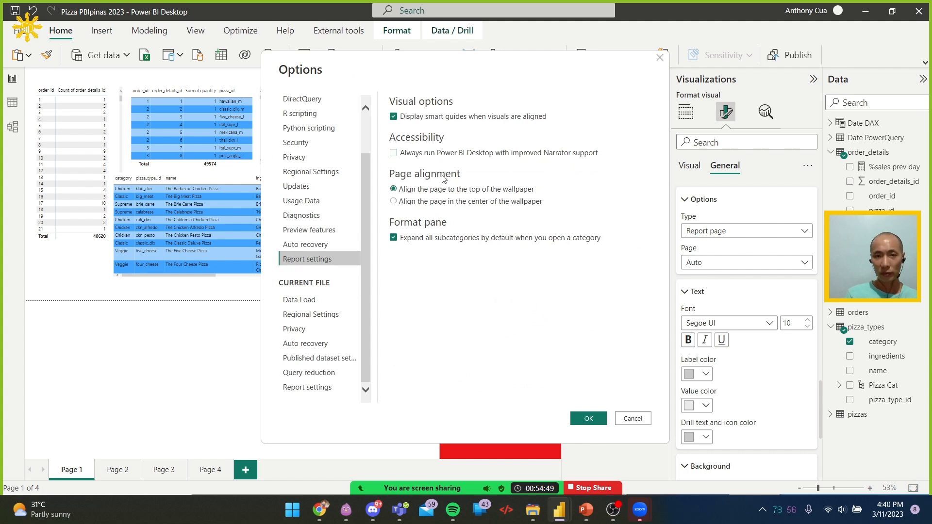
click(315, 231)
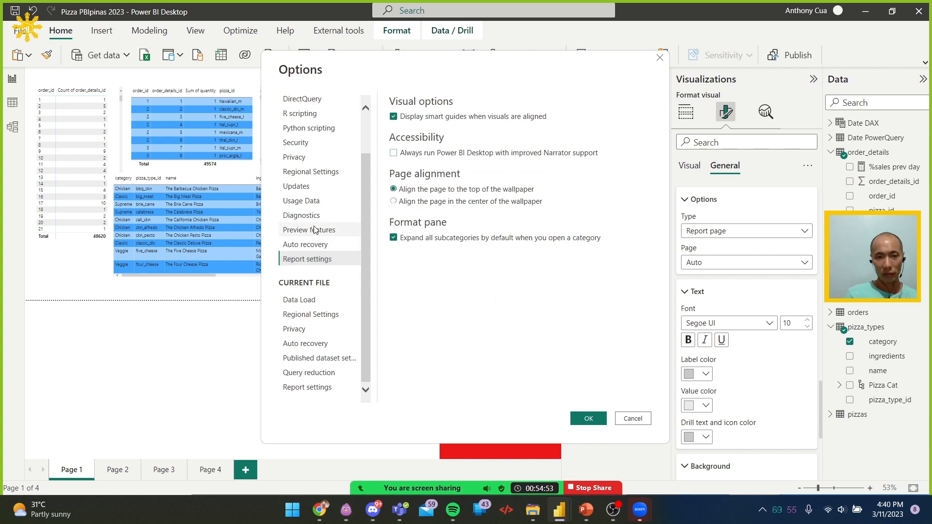
scroll(504, 267, down, 1)
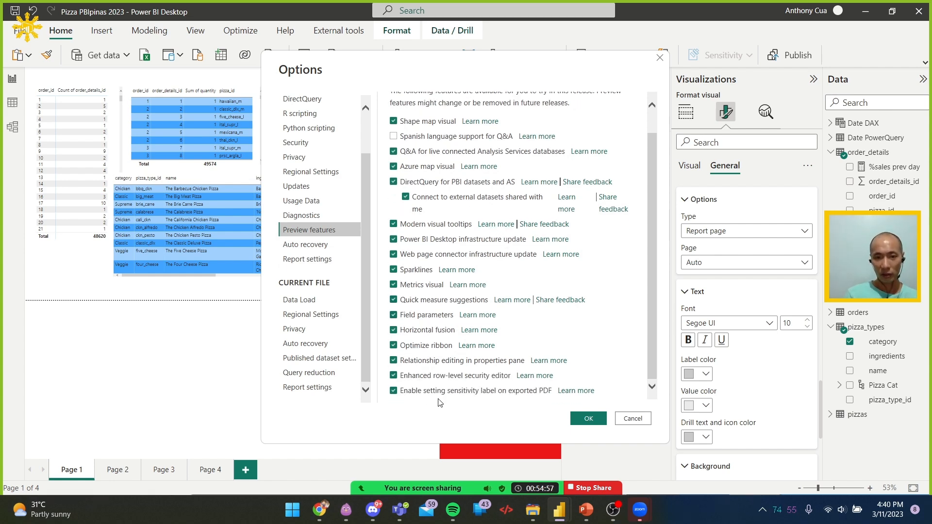
click(330, 388)
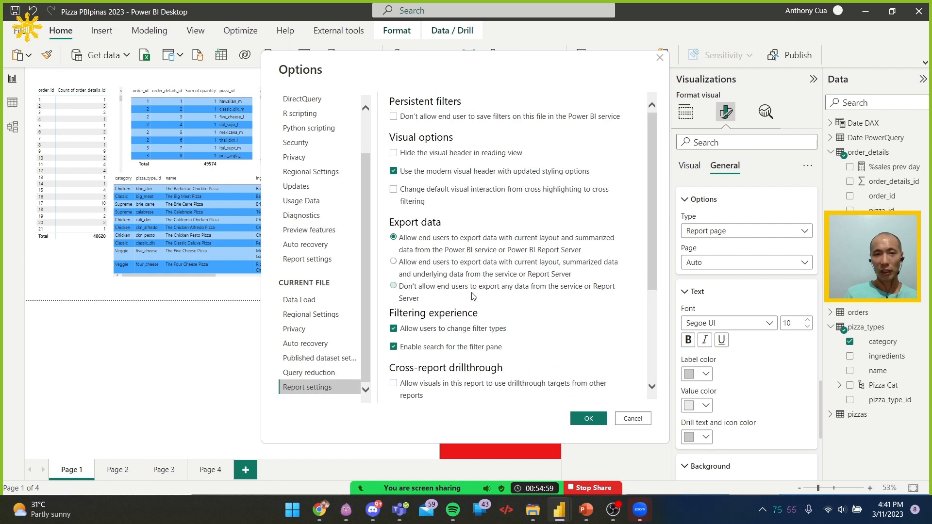
scroll(470, 296, down, 5)
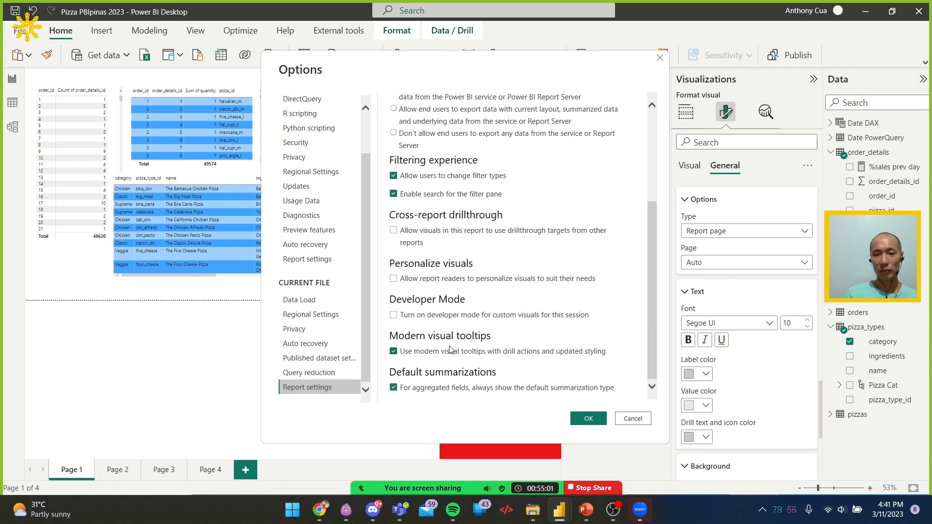
click(633, 419)
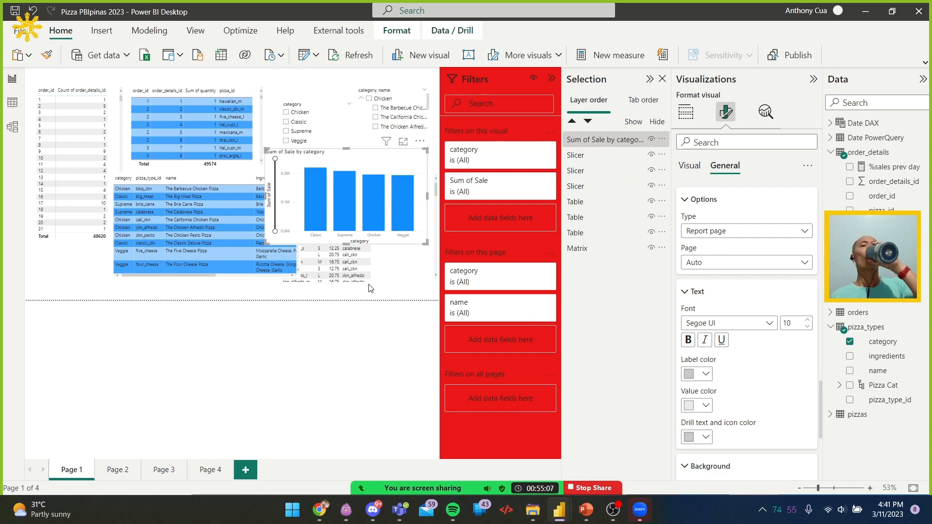
Read the Learn module's instructions in Chrome on creating a graphical tooltip page, and return to Power BI Desktop
click(319, 511)
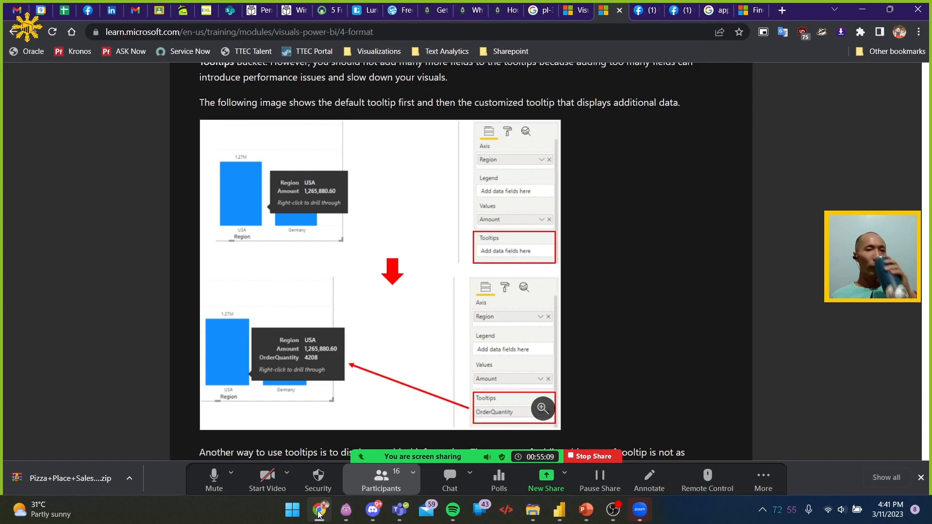
scroll(486, 335, down, 5)
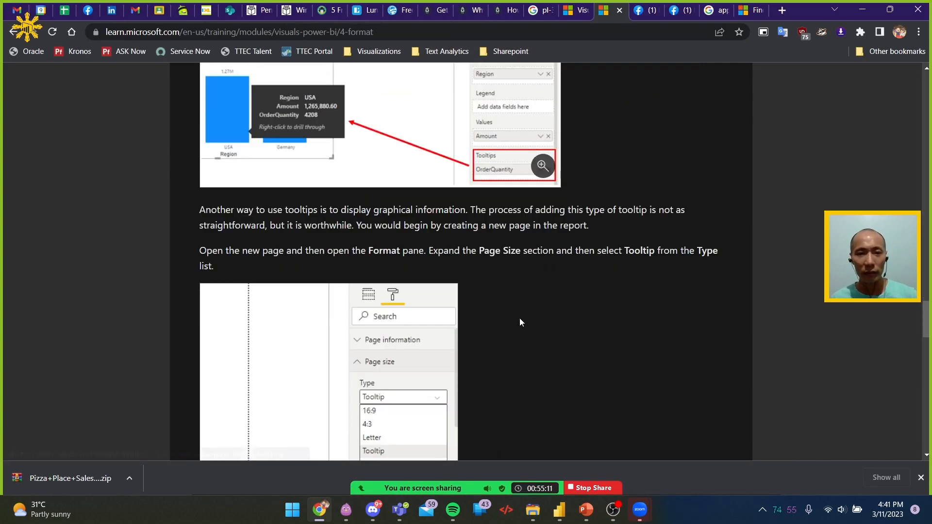
scroll(521, 322, down, 1)
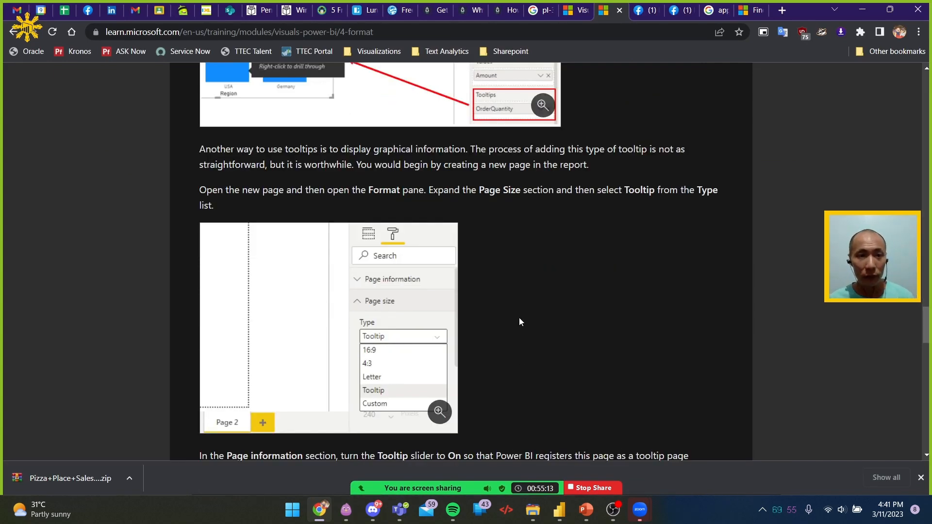
scroll(517, 311, down, 1)
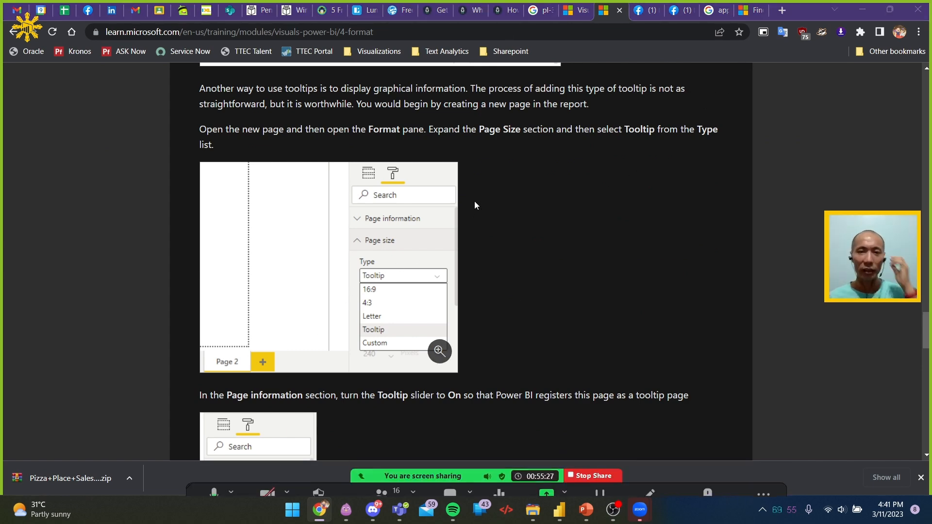
click(862, 12)
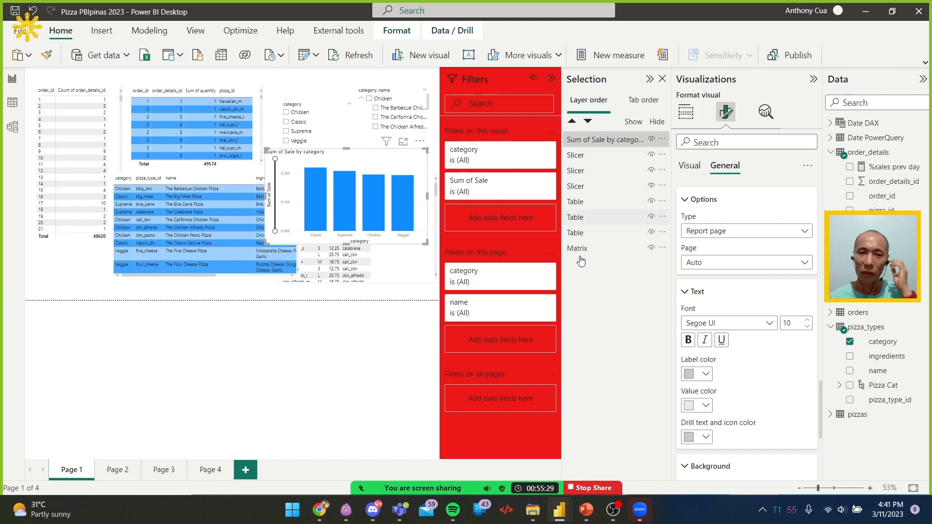
Collapse the Filters pane and show the page information formatting settings for Page 1
click(57, 286)
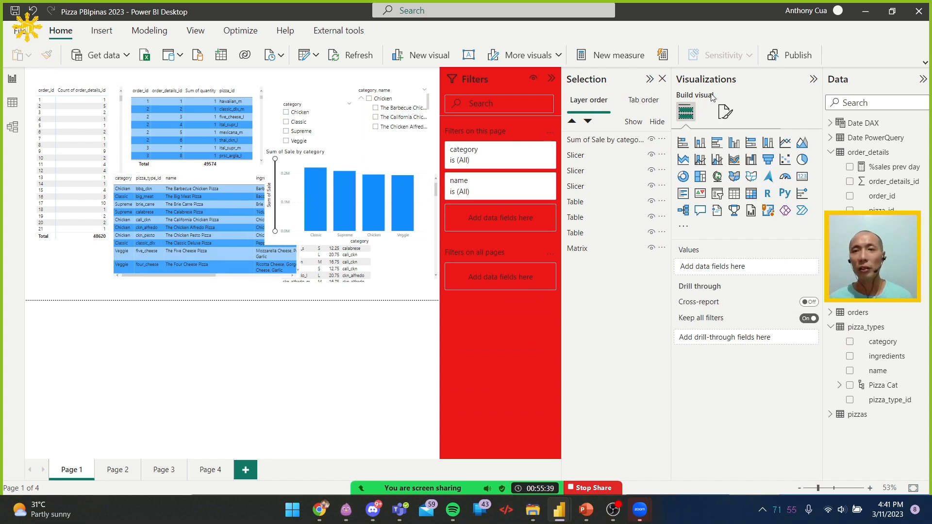
click(551, 79)
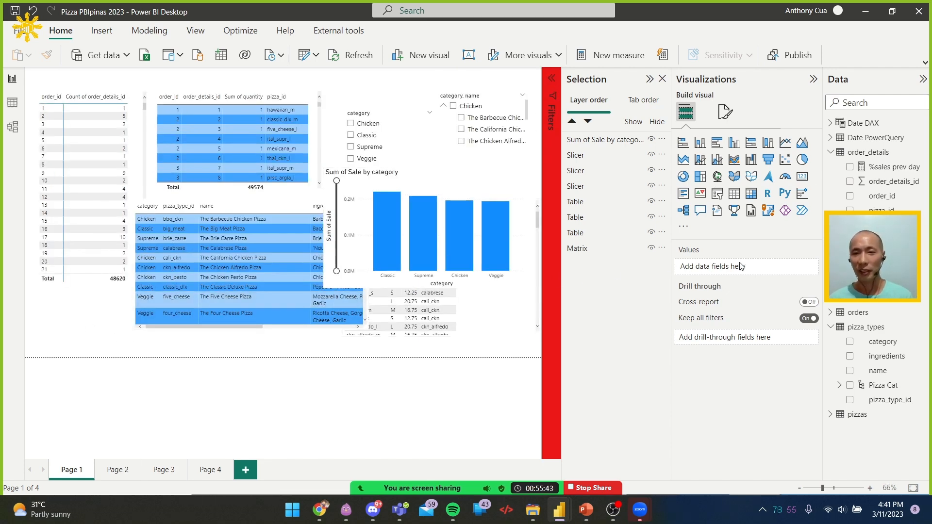
click(727, 115)
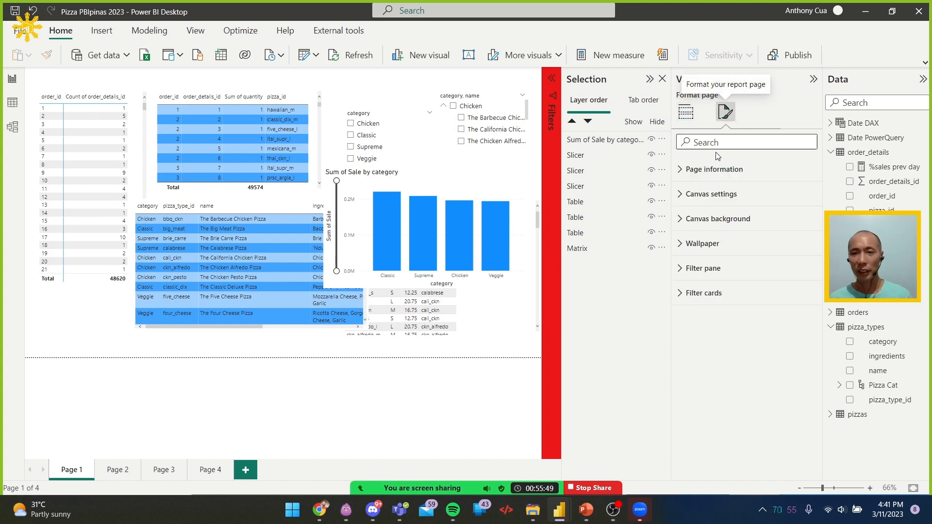
click(724, 178)
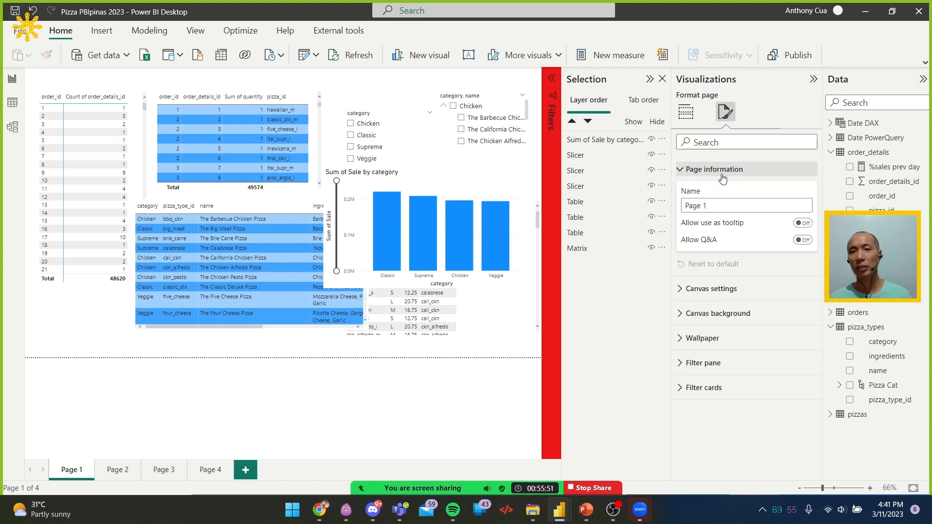
Set the canvas type of Page 1 to Custom in the canvas settings
click(718, 290)
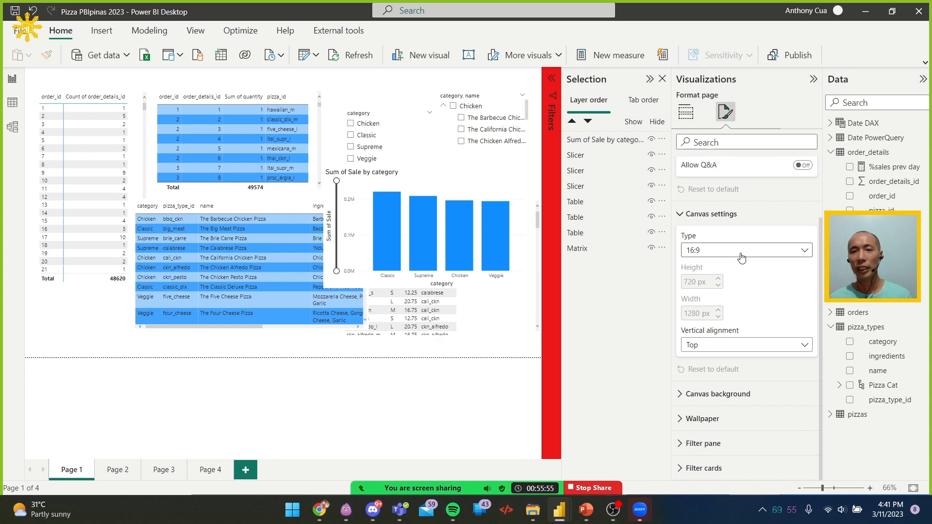
click(741, 253)
click(738, 264)
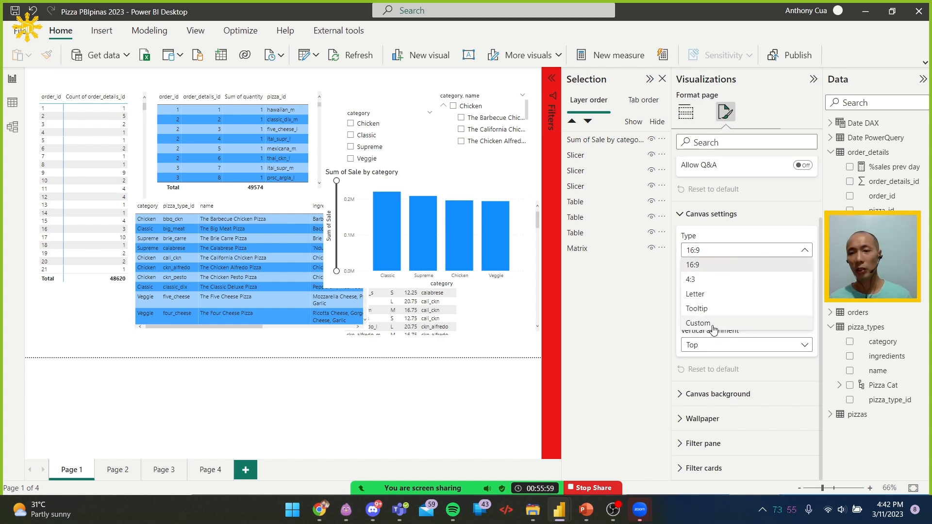
click(716, 323)
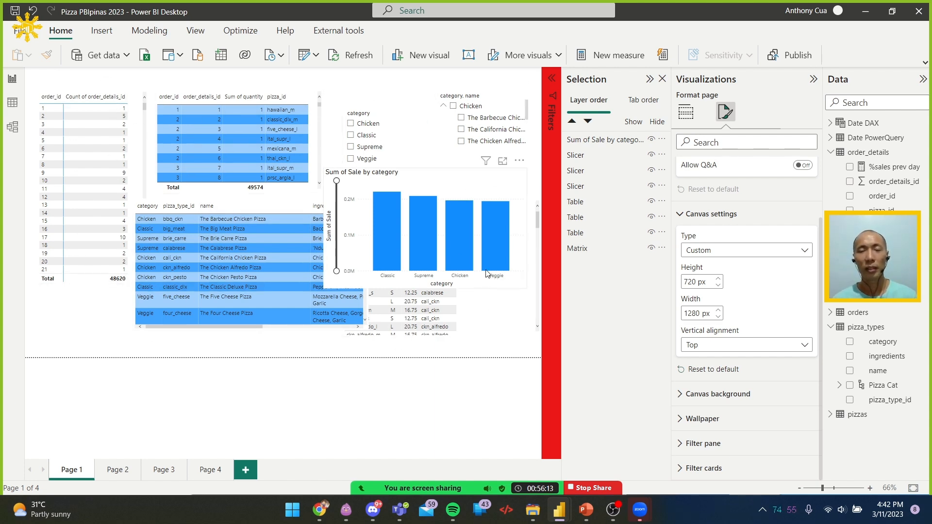
Try a canvas height of 30000 px for Page 1, and replace it with 2000 px
mouse_move(487, 273)
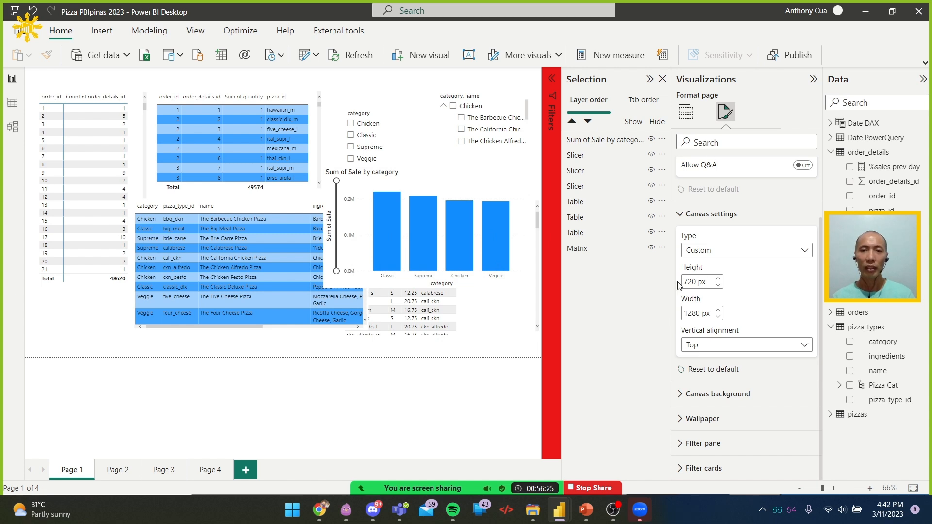
click(703, 282)
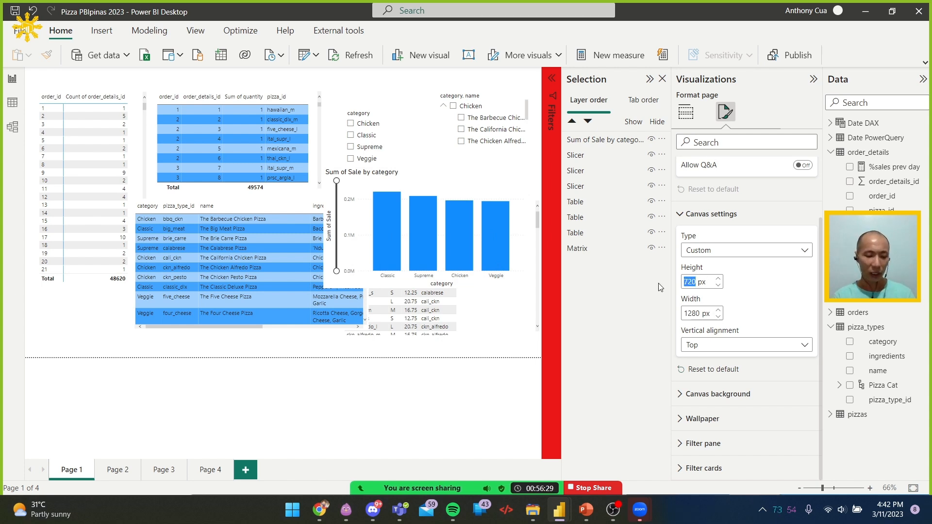
text(30000)
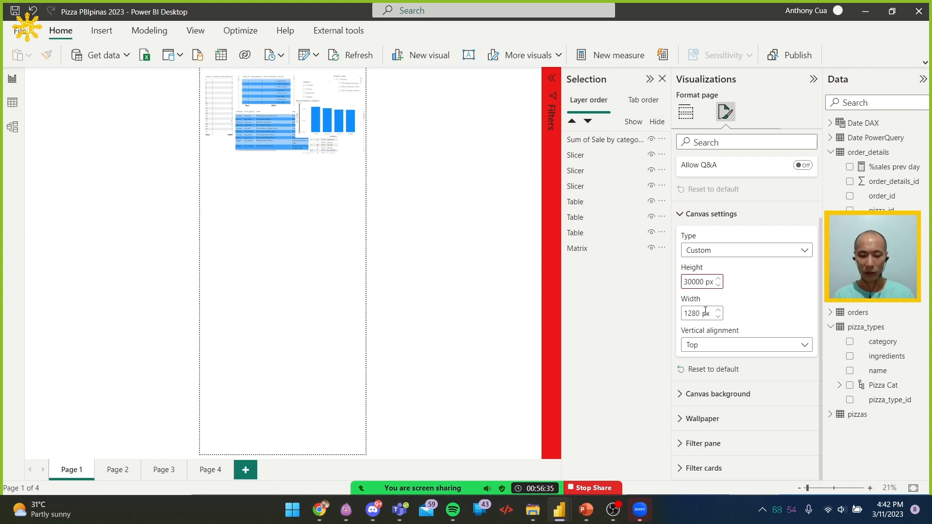
key(BackSpace)
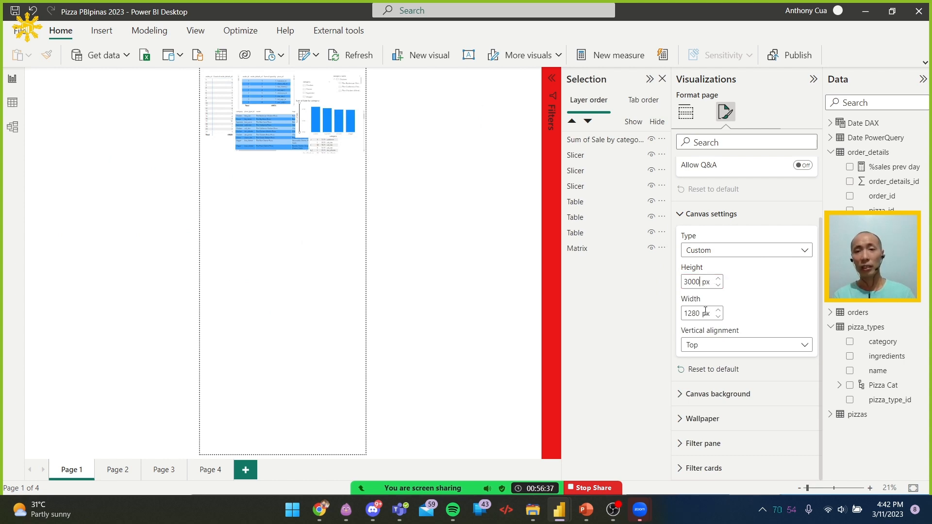
key(BackSpace)
key(BackSpace)
key(BackSpace)
key(BackSpace)
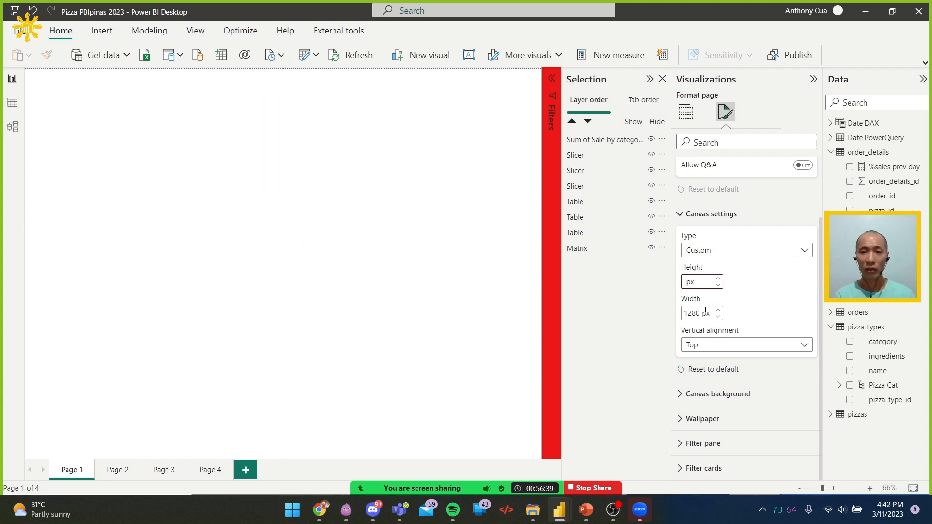
text(2000)
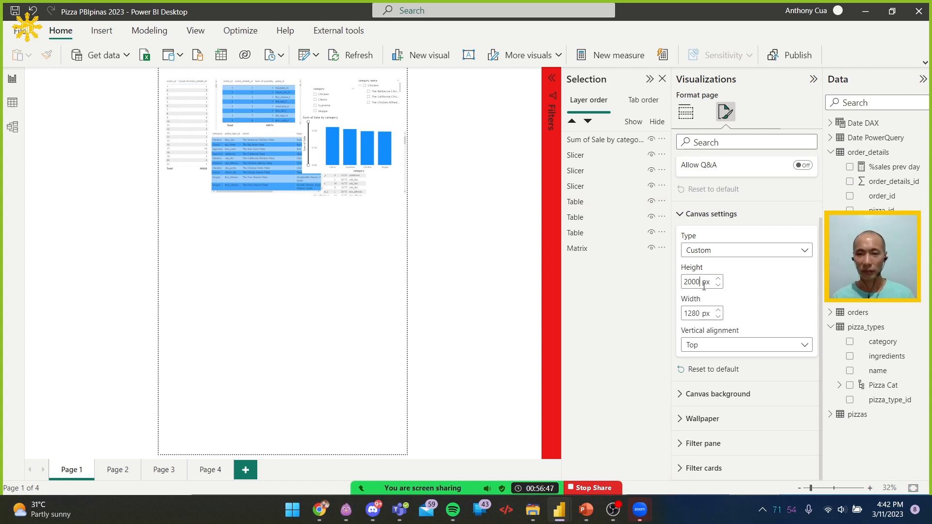
Restore the canvas height of Page 1 to 720 px and the canvas type to 16:9
drag(701, 285, 679, 285)
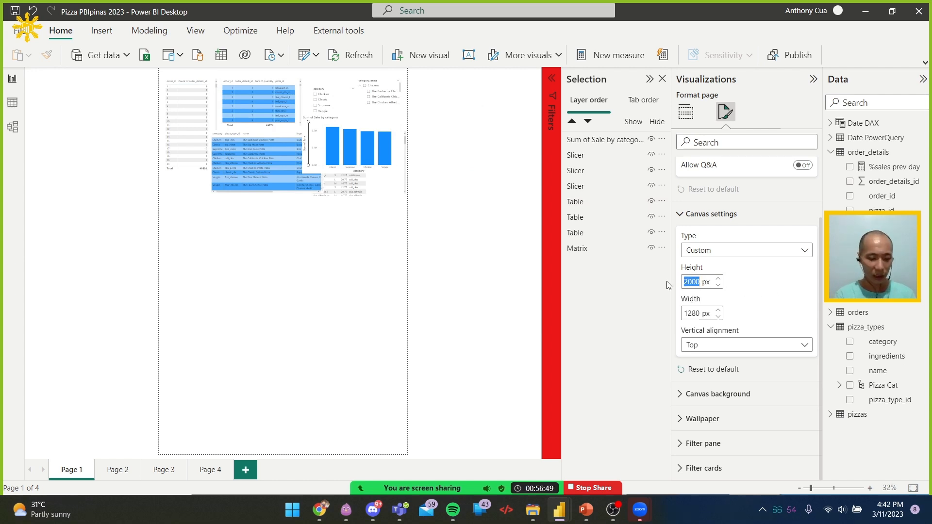
text(720)
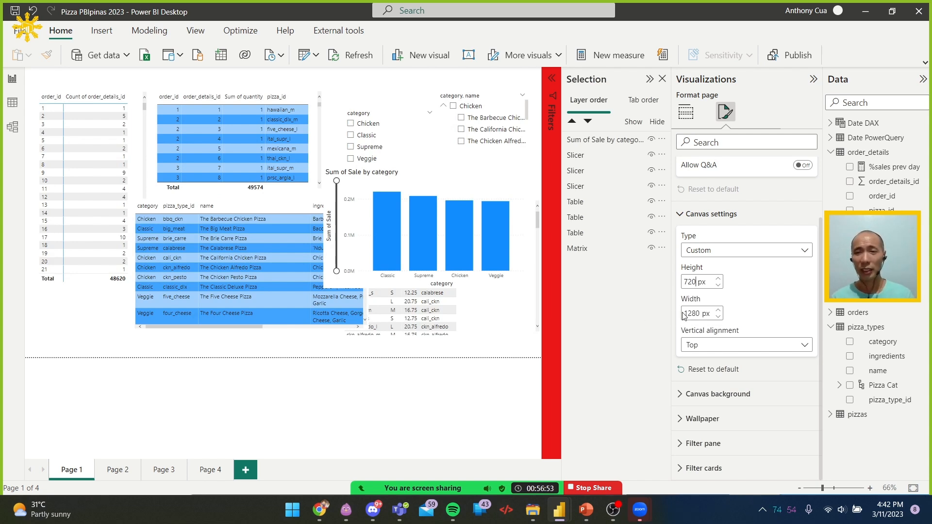
click(750, 257)
click(737, 268)
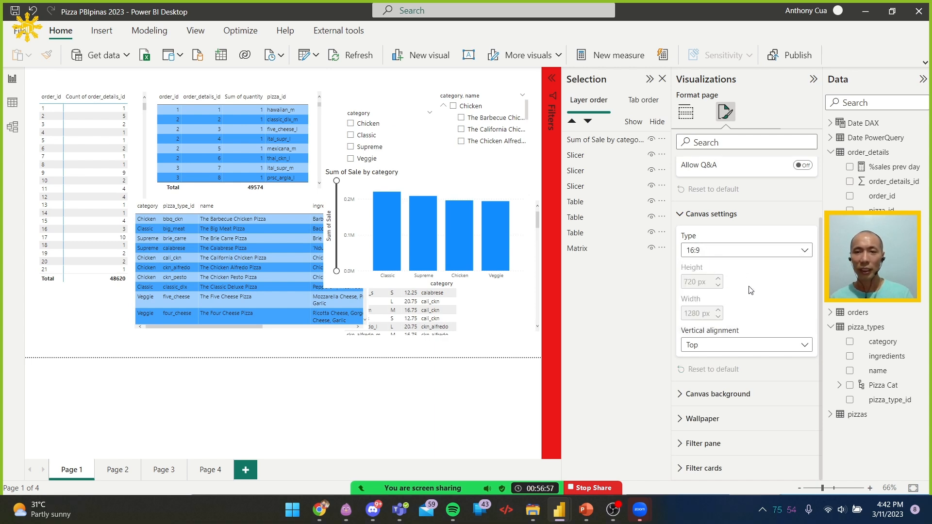
Show the canvas background settings of Page 1, including color, image and transparency
click(717, 394)
scroll(738, 303, down, 3)
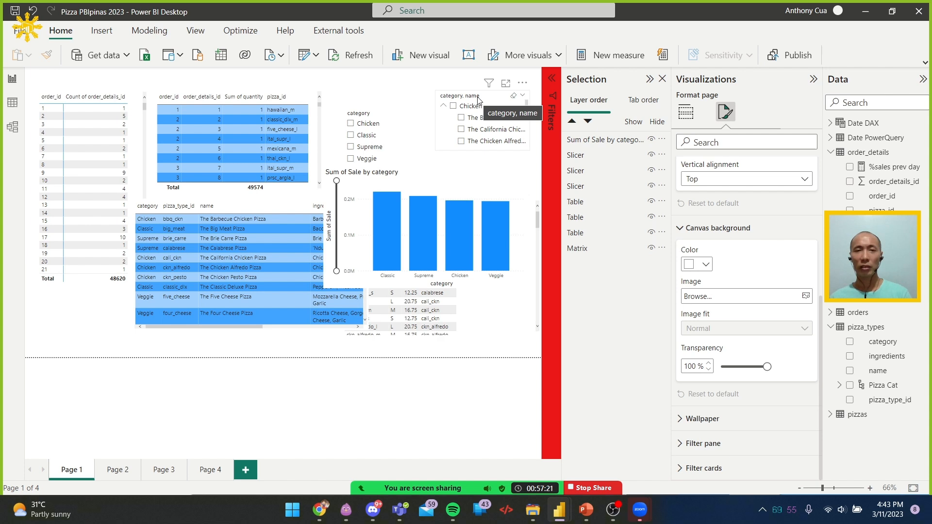
Show the wallpaper settings of Page 1 below the canvas background settings
click(735, 418)
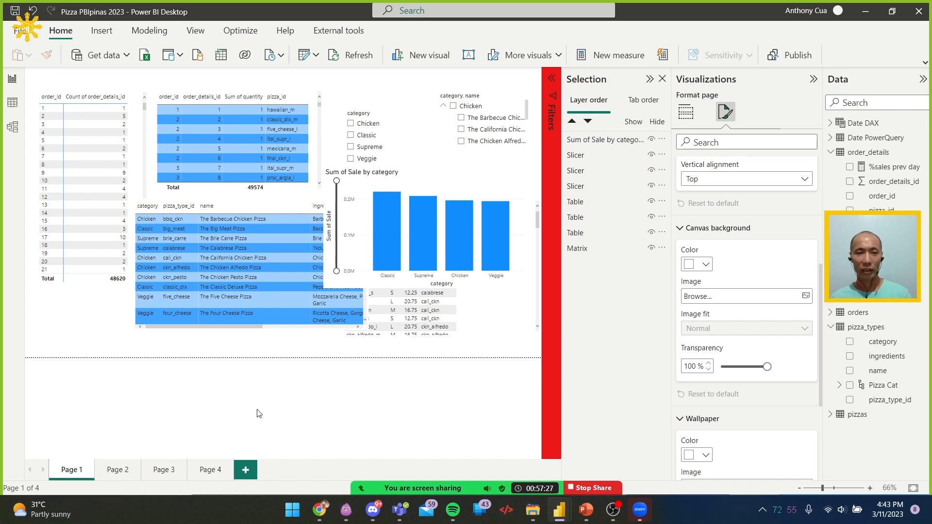
key(ctrl)
key(ctrl)
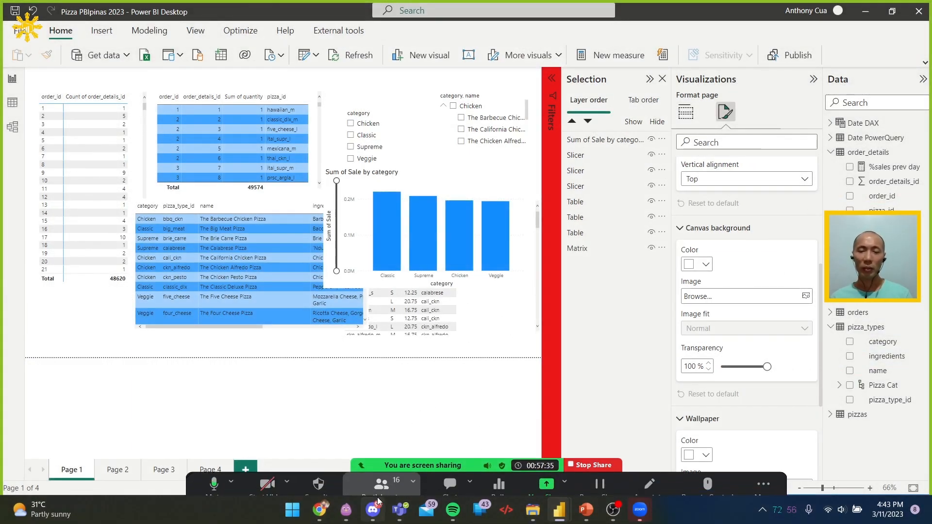
Switch to Chrome and compare the background of the published Platos Pizza 2015 report with the Power BI Desktop page
mouse_move(324, 516)
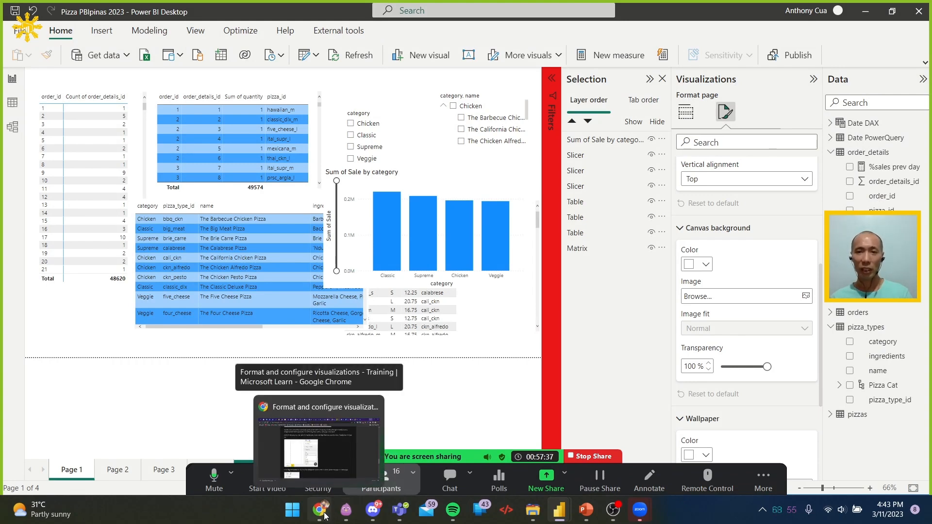
click(324, 516)
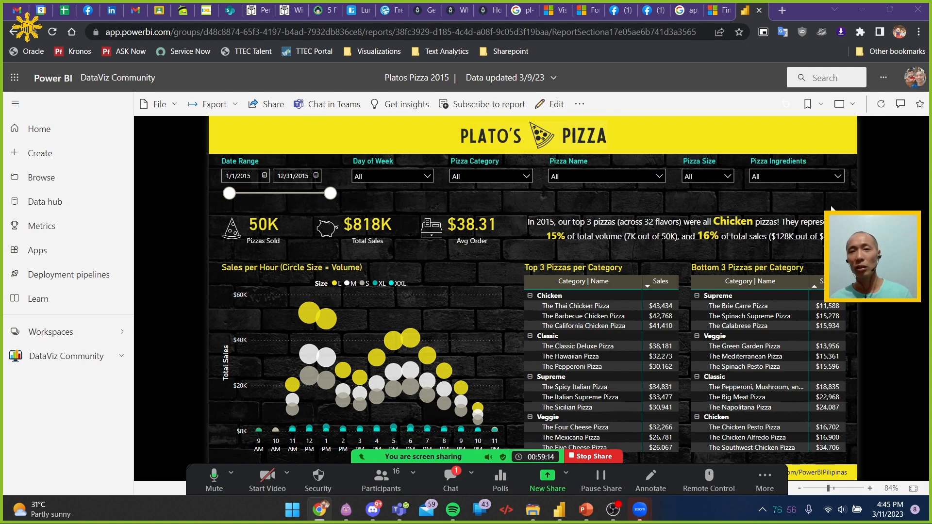
key(alt+Tab)
key(alt+Tab)
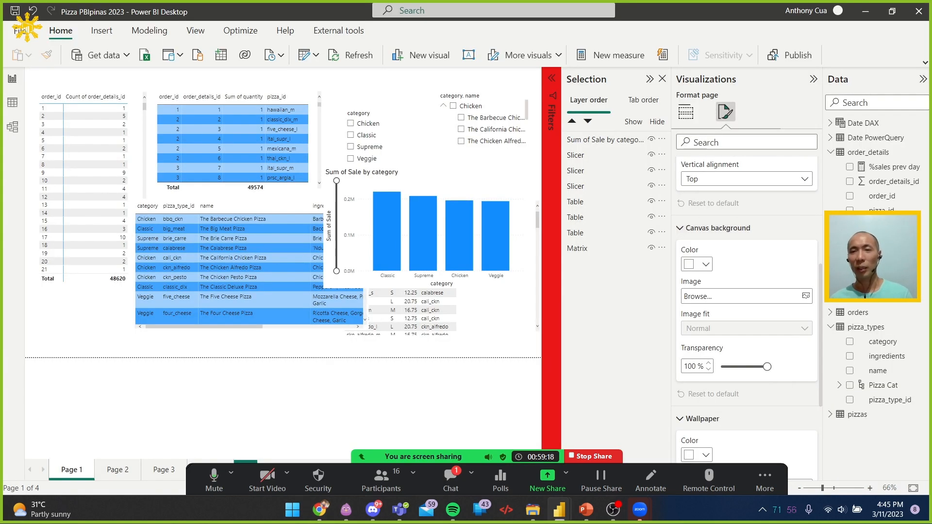
key(alt+Tab)
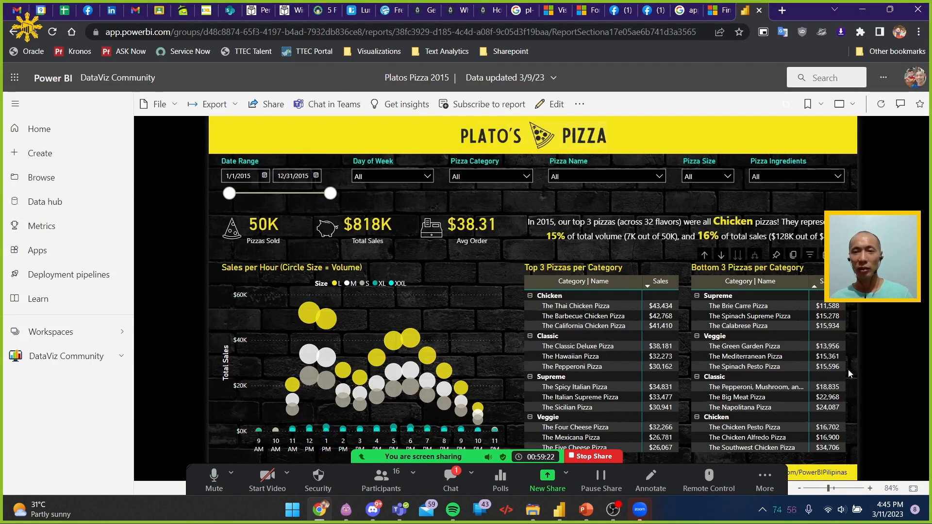
key(alt+Tab)
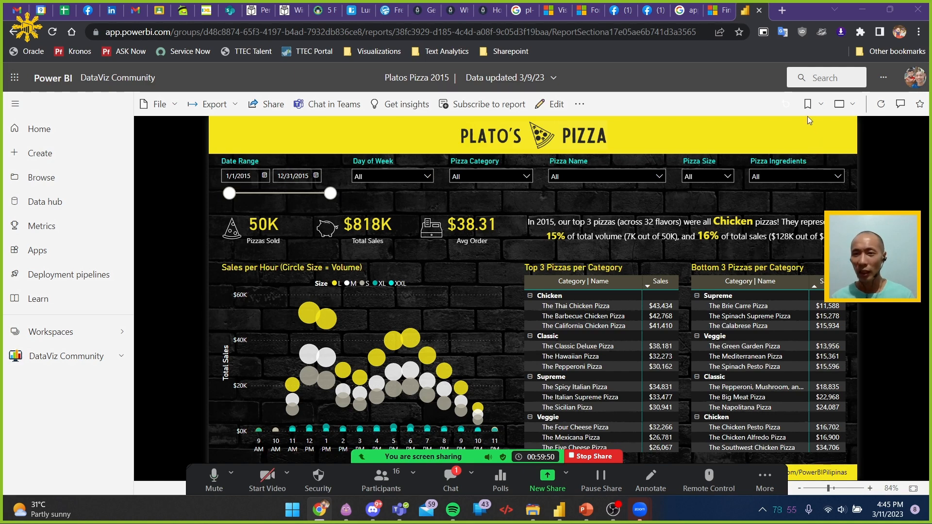
View the Platos Pizza 2015 report in full screen, and return to the normal reading view
click(841, 104)
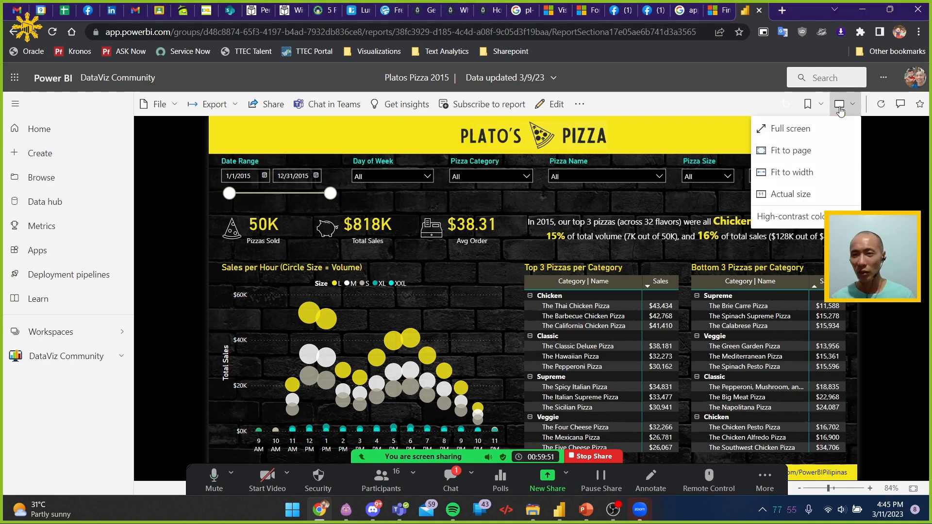
click(812, 128)
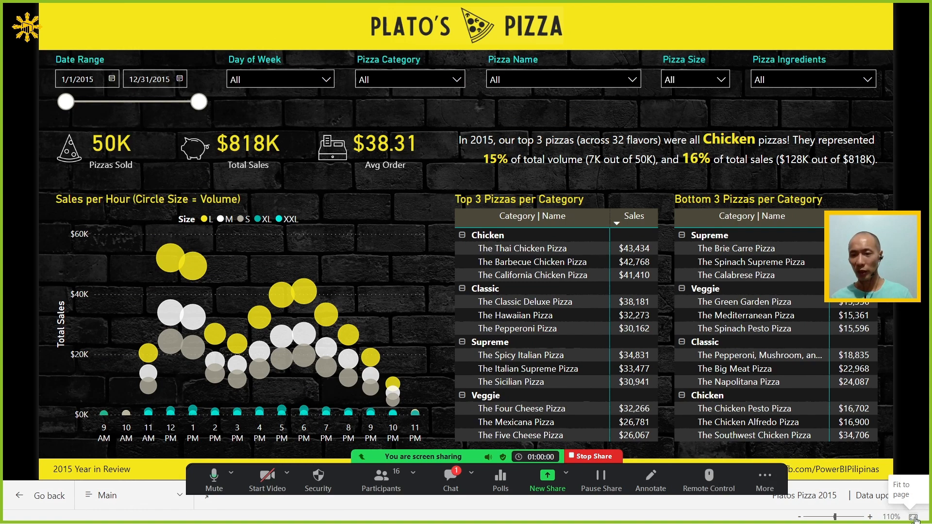
key(Escape)
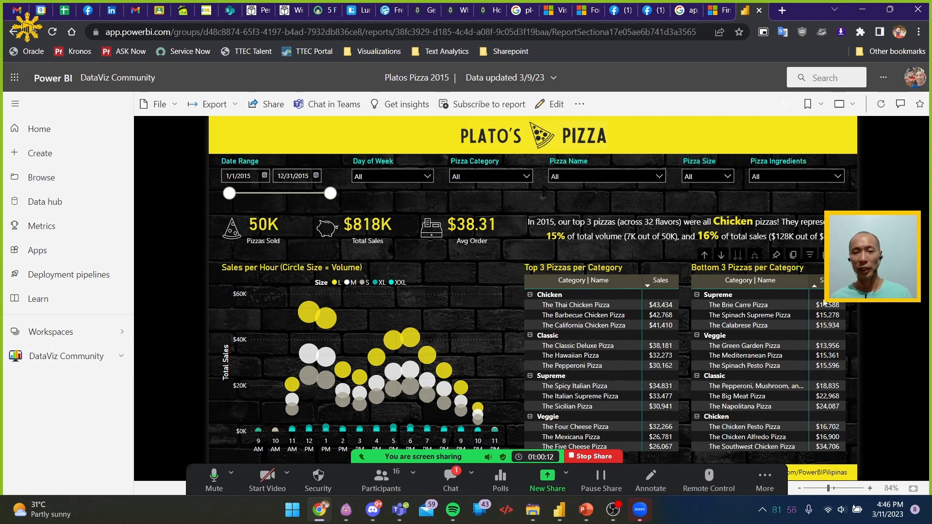
Check the latest messages in the Zoom meeting chat and close the chat window
key(alt+Tab)
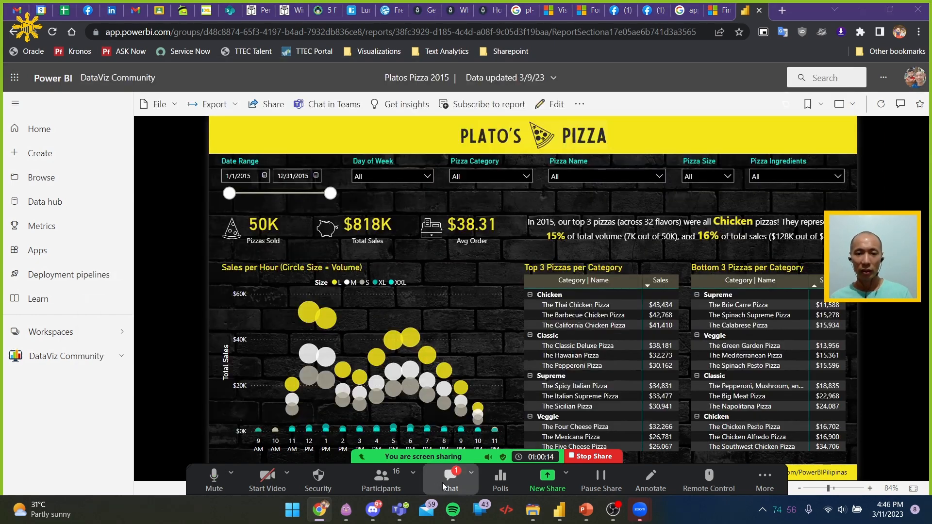
click(443, 481)
key(alt+Tab)
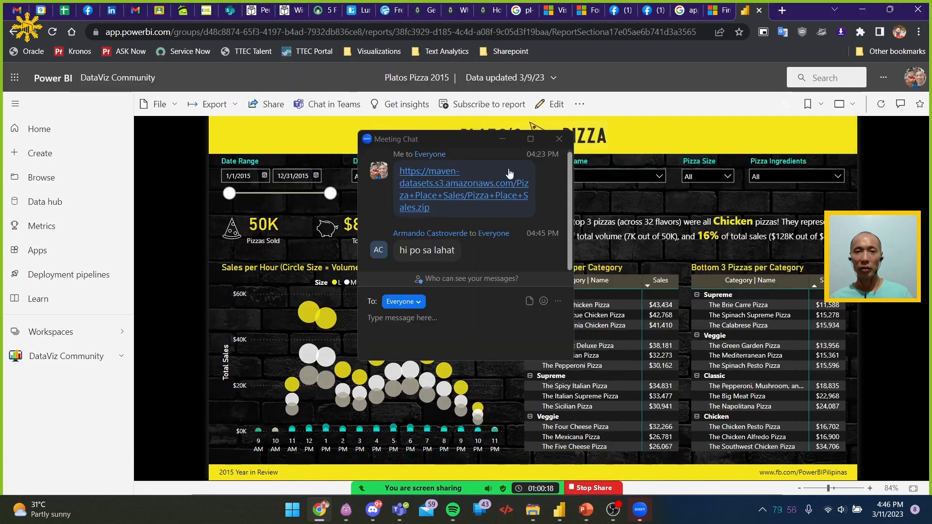
click(565, 139)
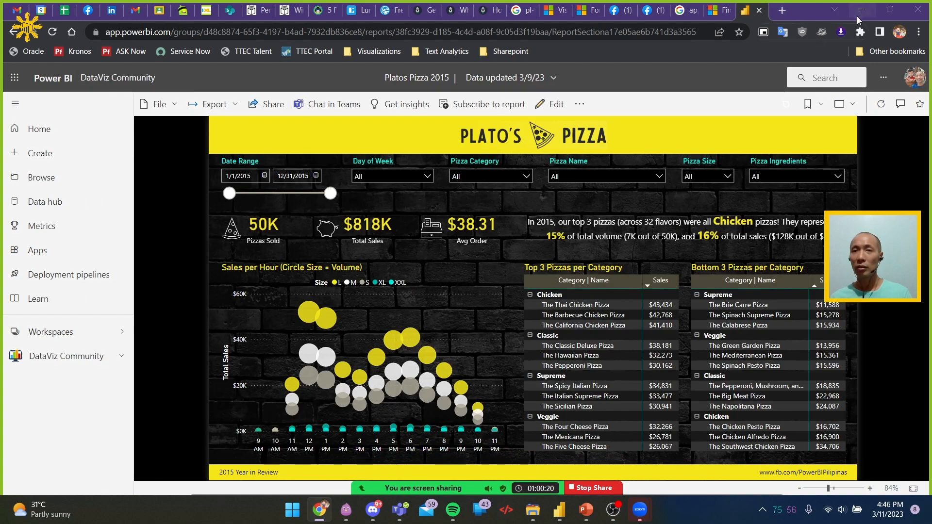
Read the Microsoft Learn unit on formatting visualizations in Chrome, from the tooltip page size to specifying the tooltip fields
click(559, 509)
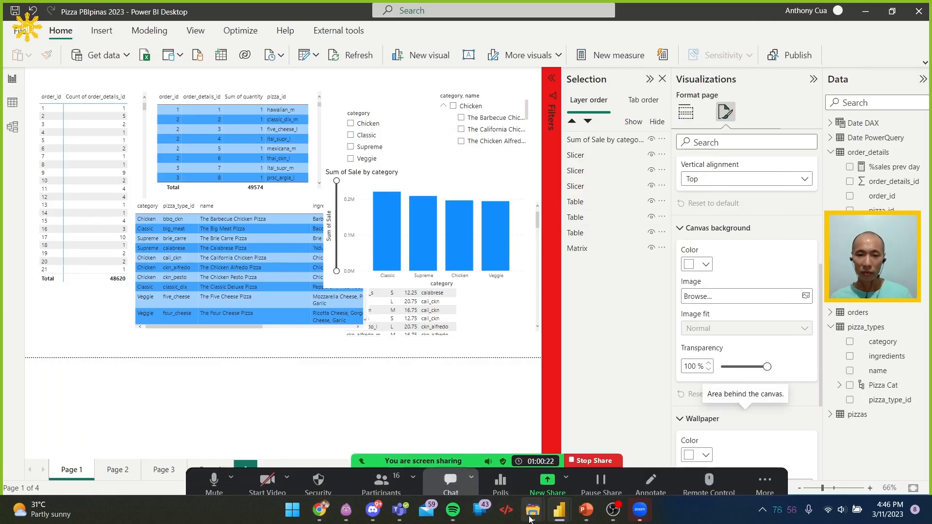
mouse_move(365, 516)
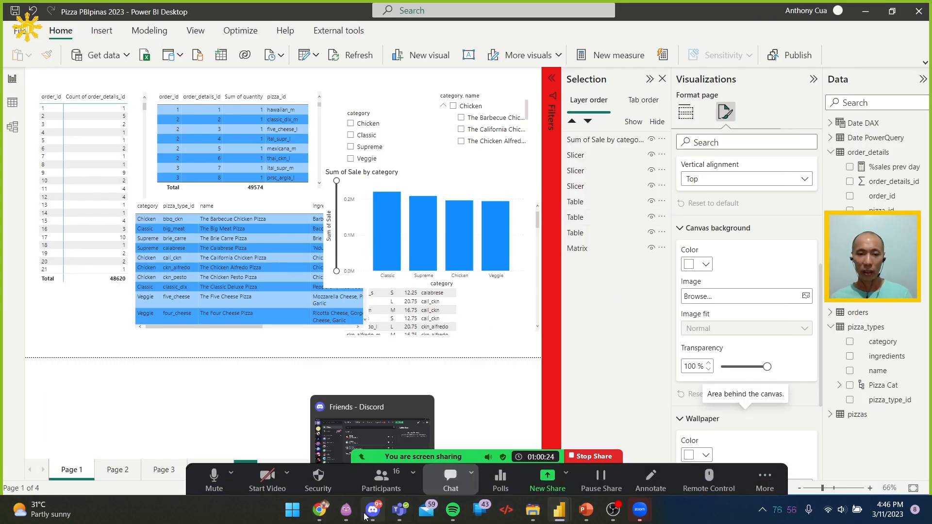
click(315, 516)
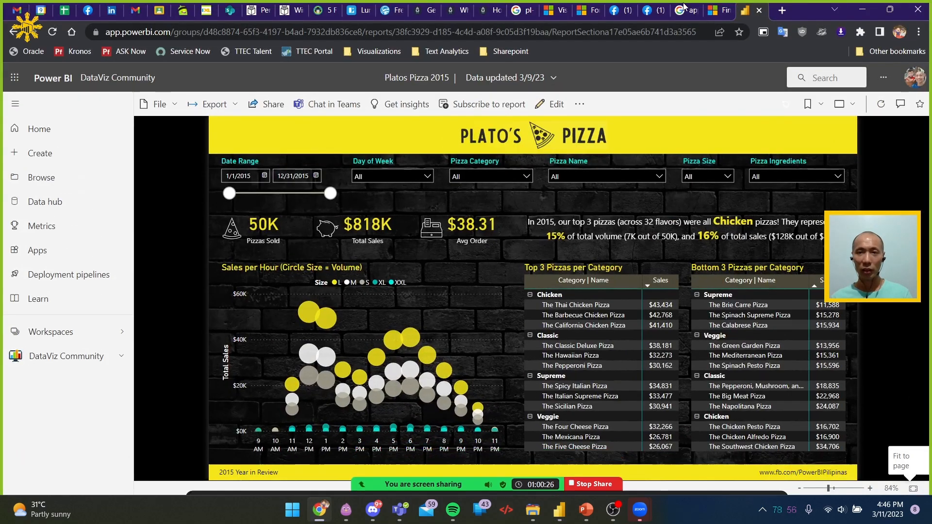
click(546, 10)
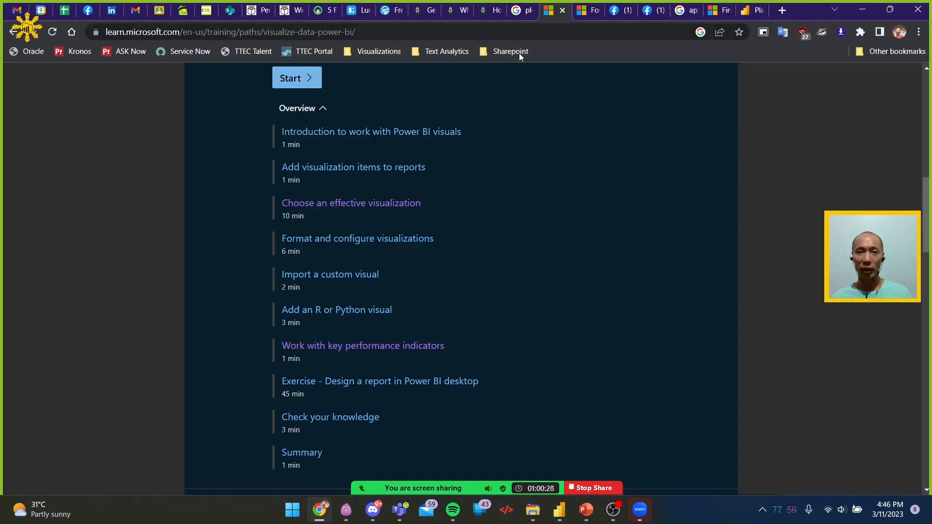
click(591, 7)
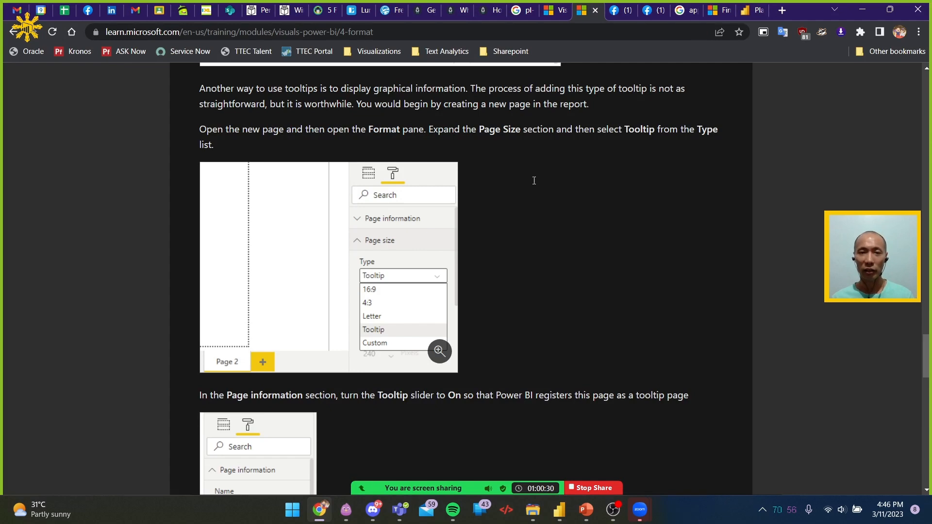
scroll(527, 276, down, 10)
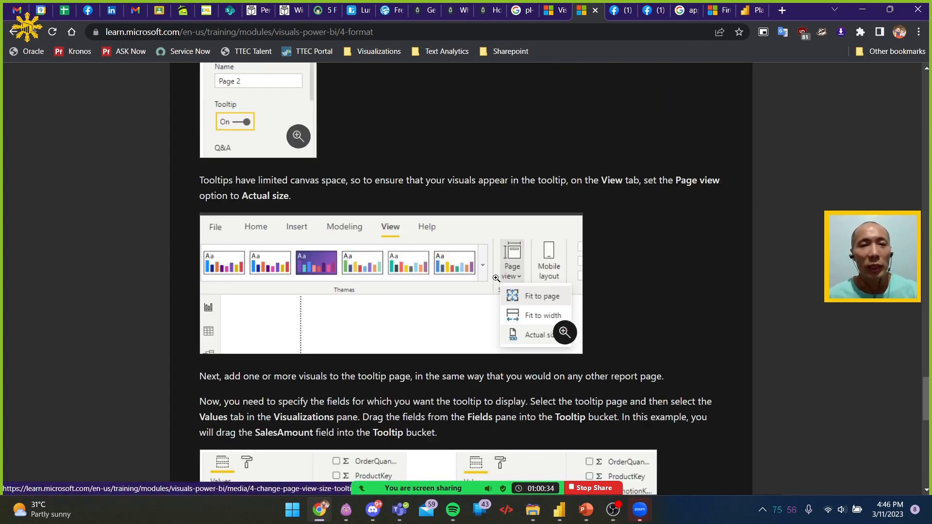
scroll(496, 278, down, 5)
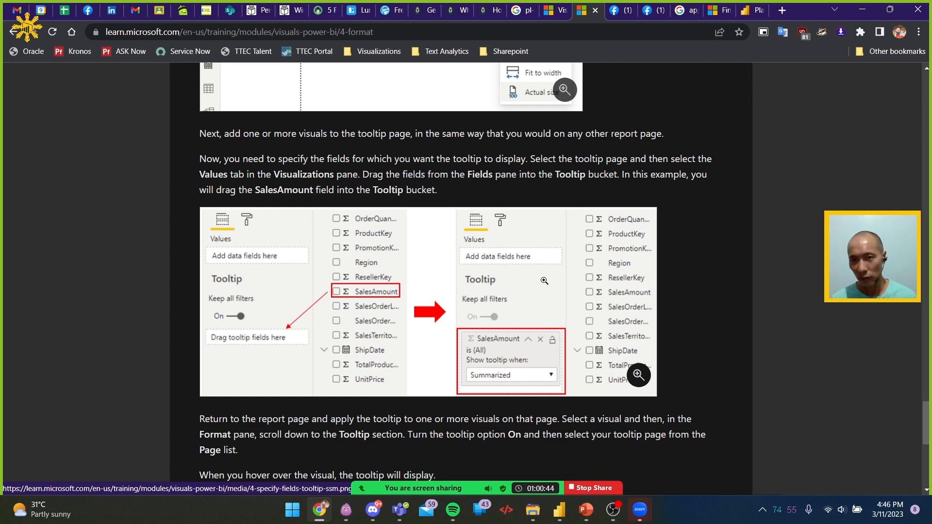
Return to the Platos Pizza 2015 report in Chrome and admit the waiting participant to the Zoom meeting
key(alt+Tab)
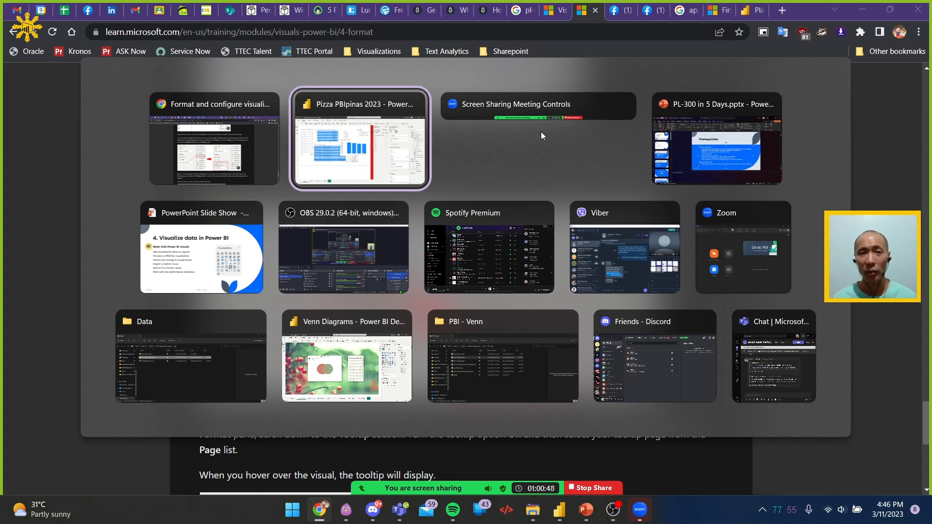
click(250, 144)
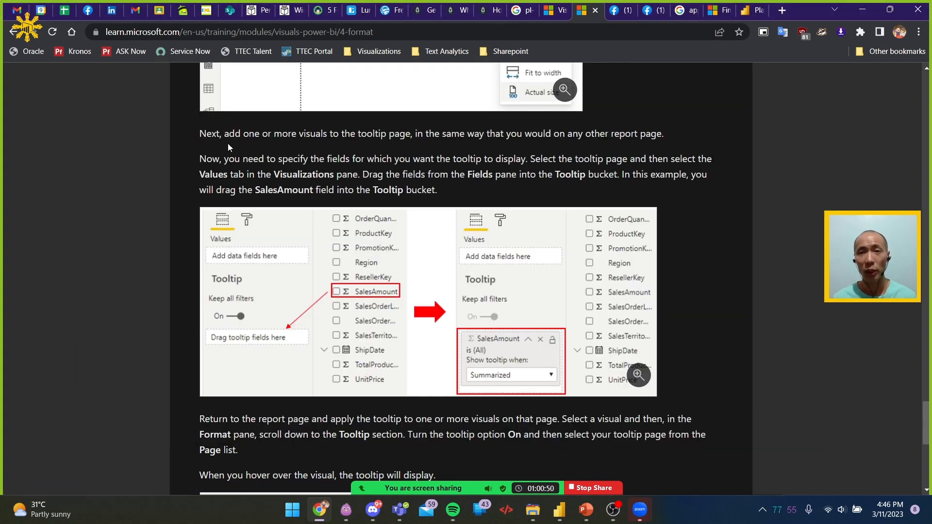
click(753, 10)
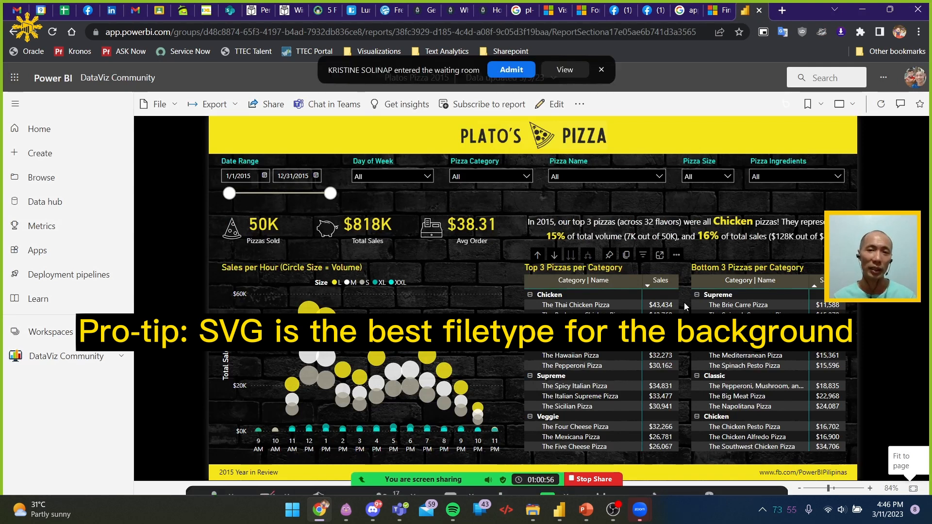
click(511, 73)
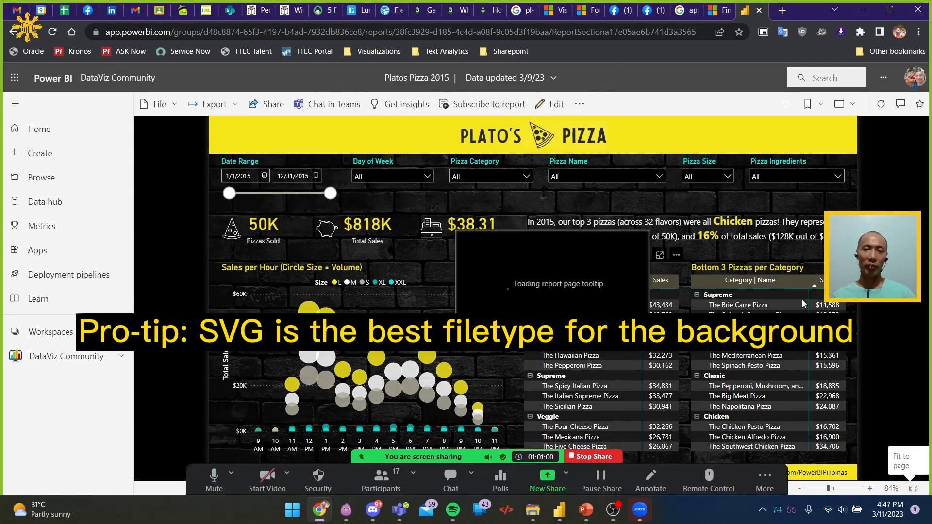
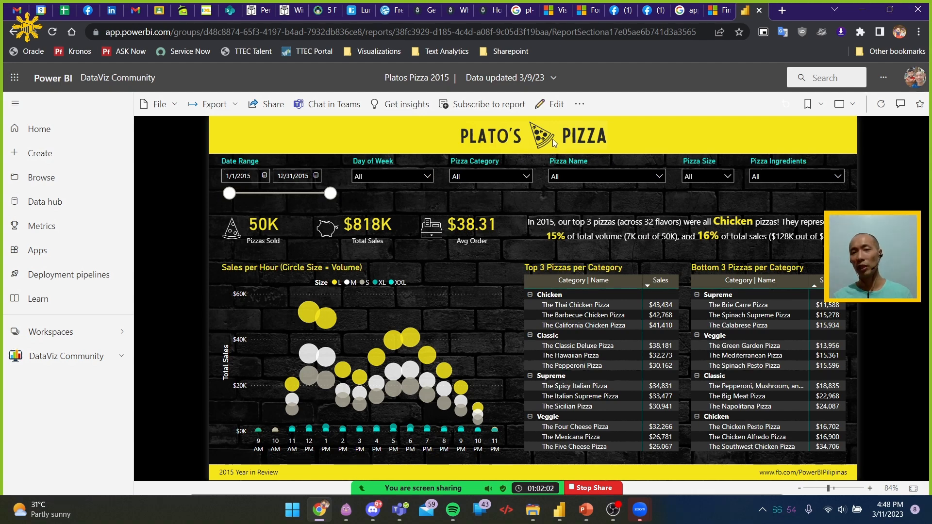
key(alt+Tab)
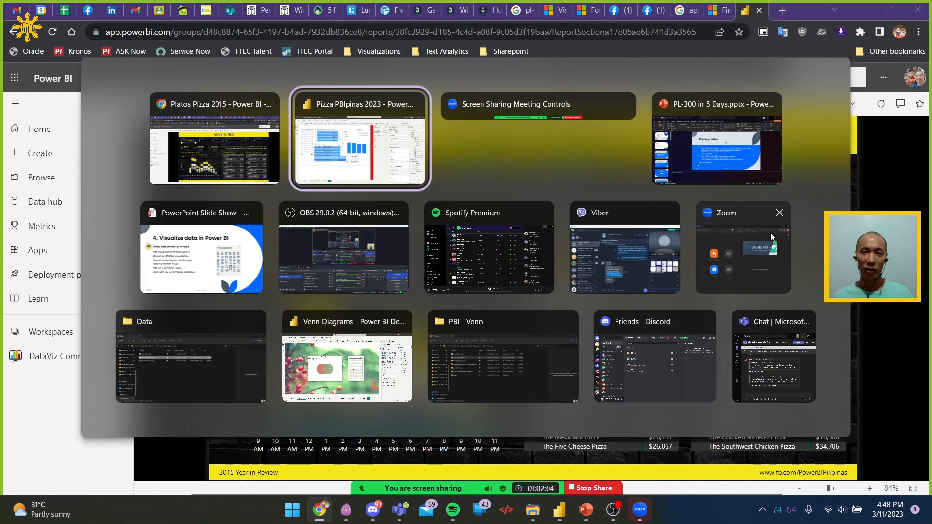
click(718, 147)
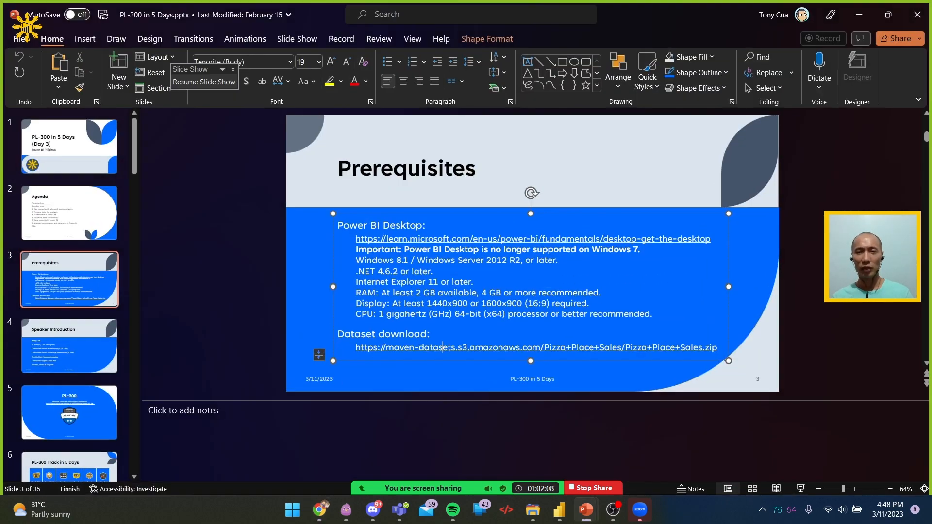
key(alt+Tab)
key(Tab)
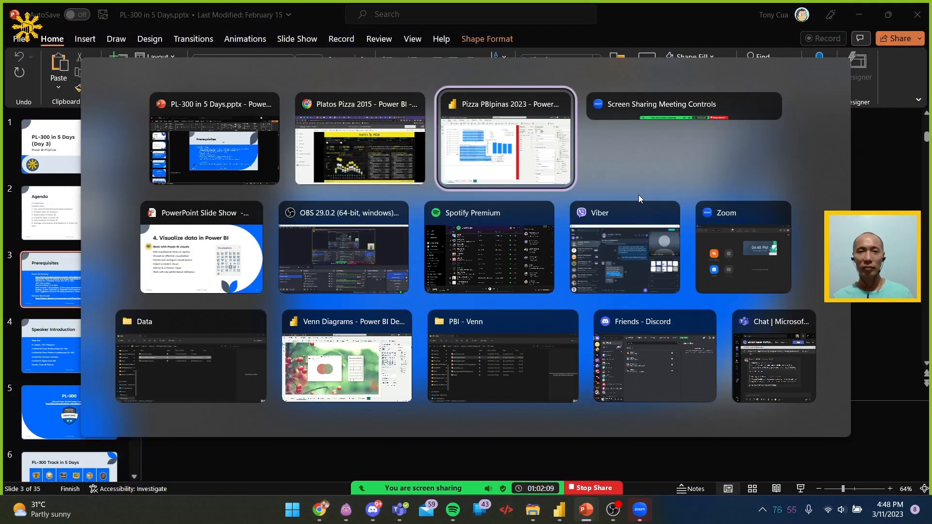
click(346, 147)
Read the Microsoft Learn unit's instructions on specifying tooltip fields and applying the tooltip page to a visual
click(576, 13)
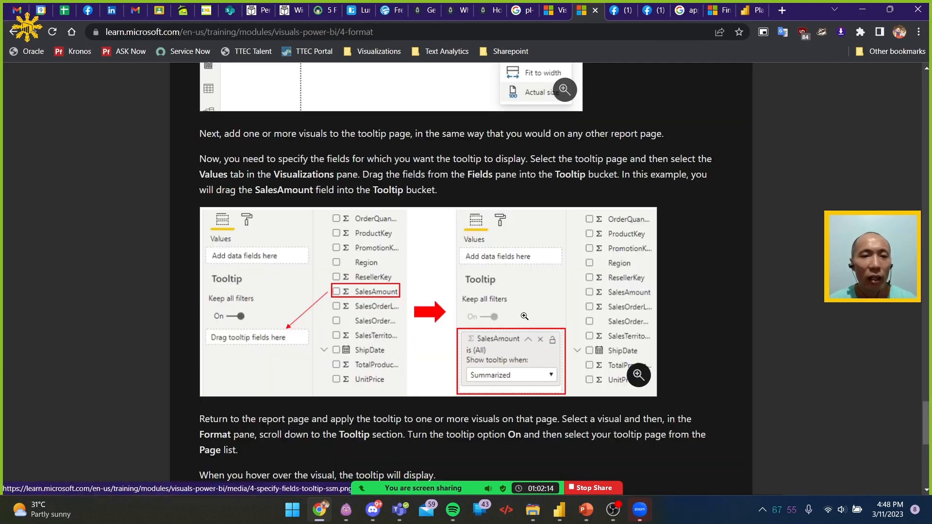
scroll(524, 317, down, 1)
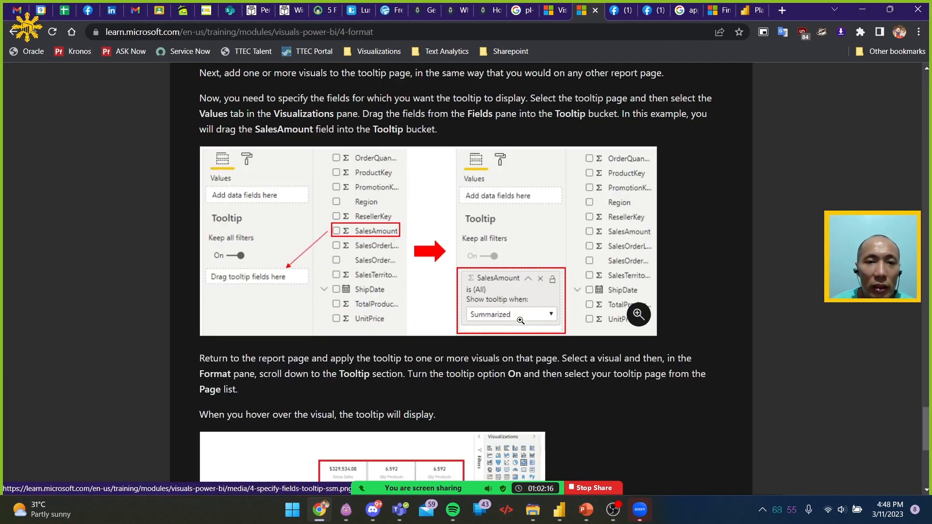
scroll(520, 320, down, 1)
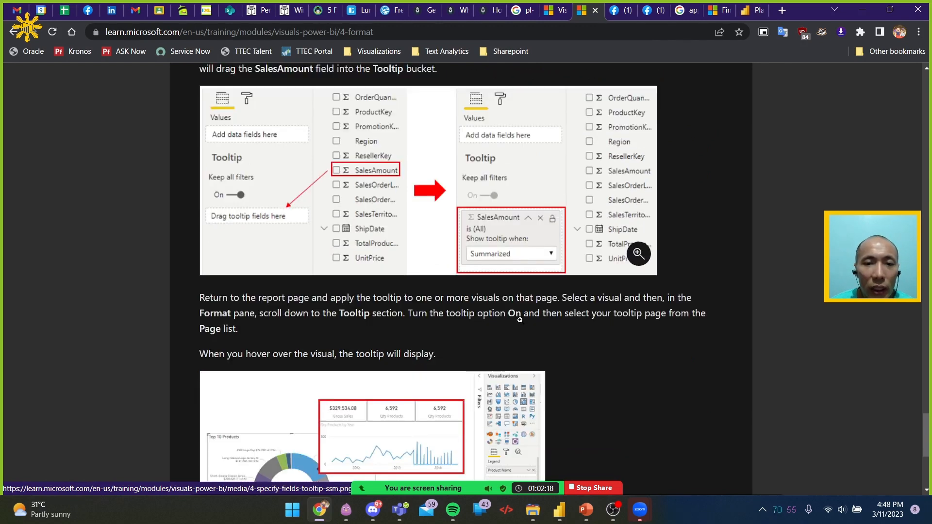
scroll(458, 186, down, 1)
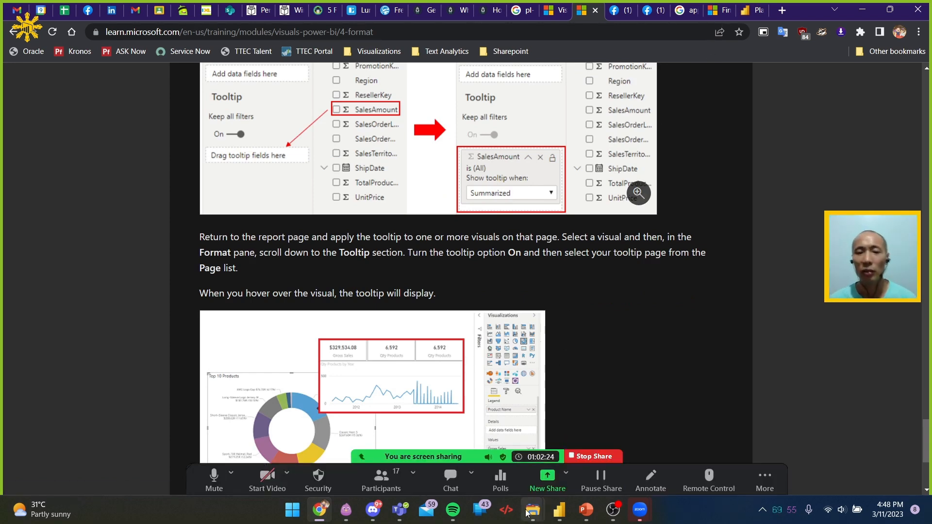
Switch to the Pizza PBIpinas 2023 report in Power BI Desktop and show the build settings of the sales by category column chart
key(alt+Tab)
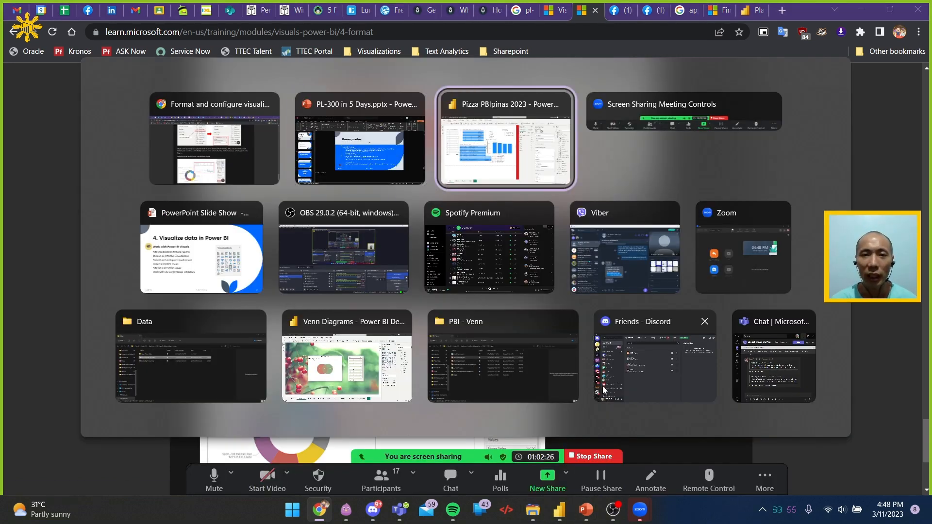
click(476, 181)
click(477, 181)
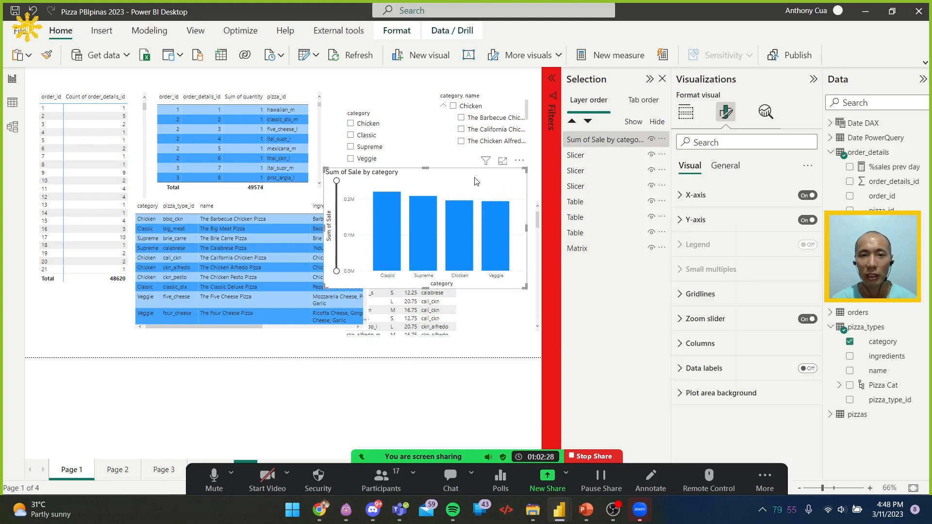
click(686, 111)
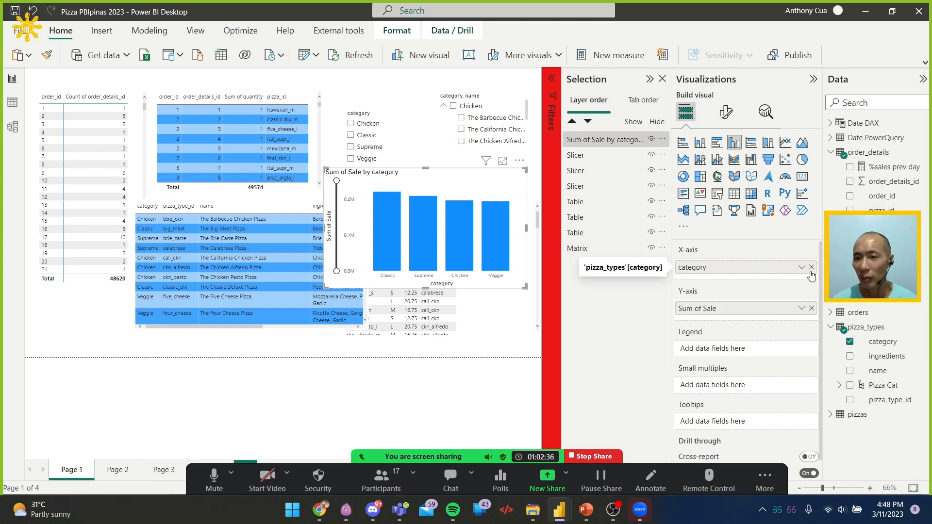
Replace category with Month Name Short from the Date DAX table on the column chart's X-axis
click(832, 125)
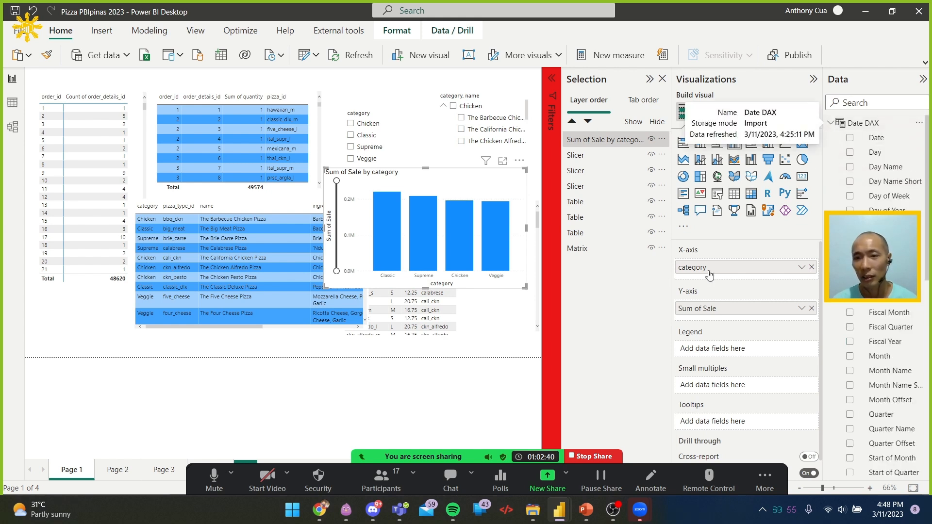
click(811, 267)
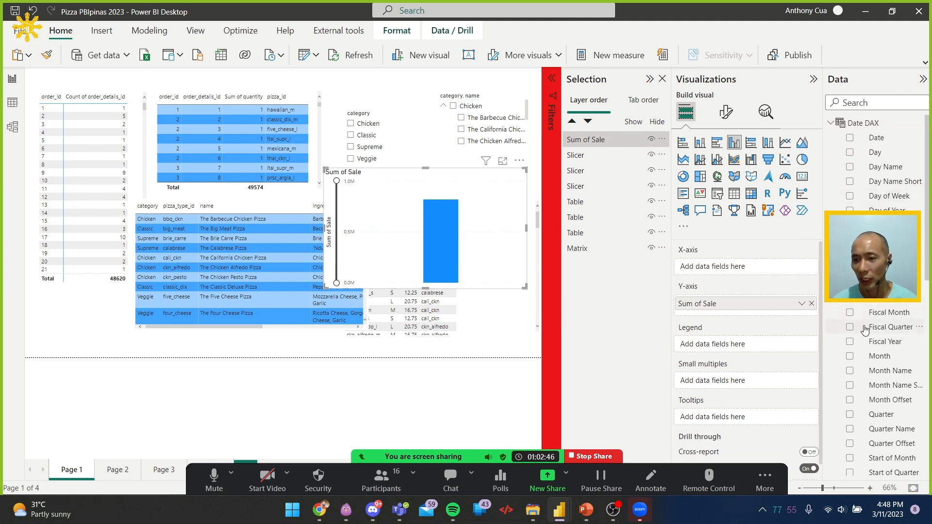
click(849, 357)
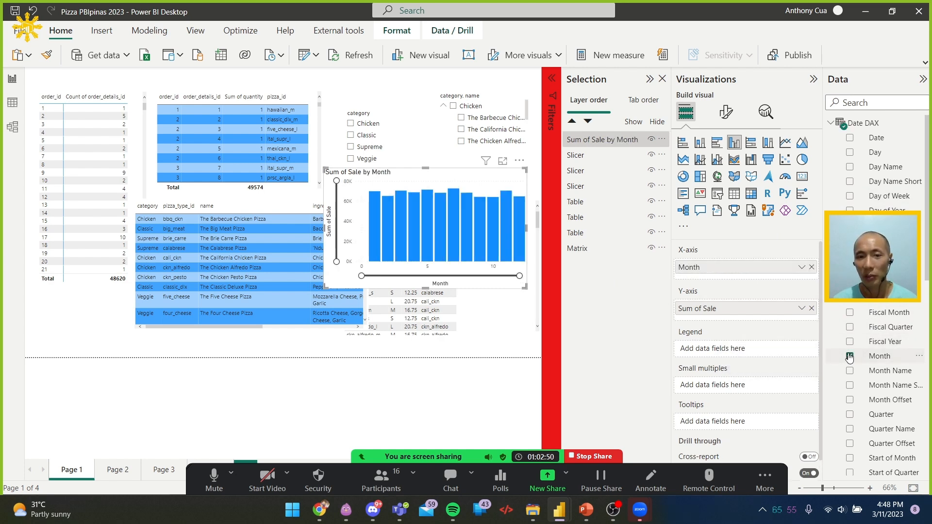
click(850, 357)
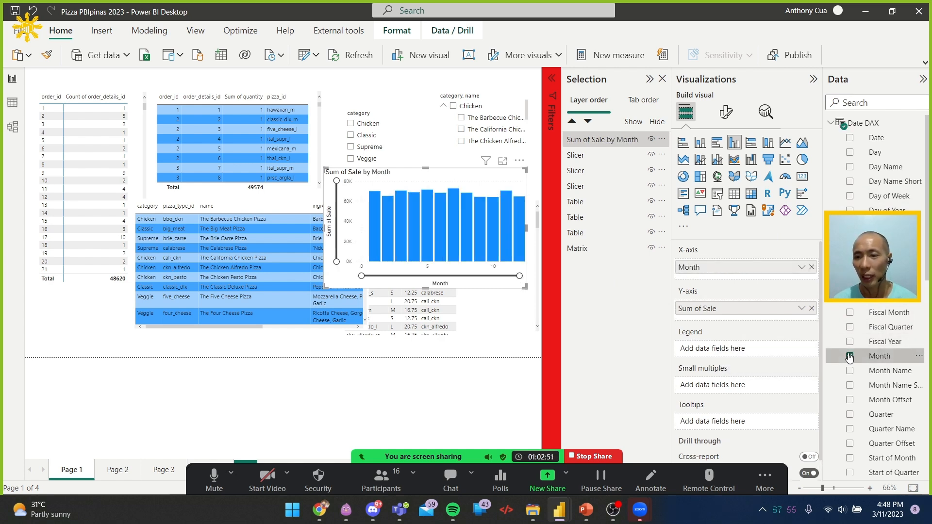
click(850, 385)
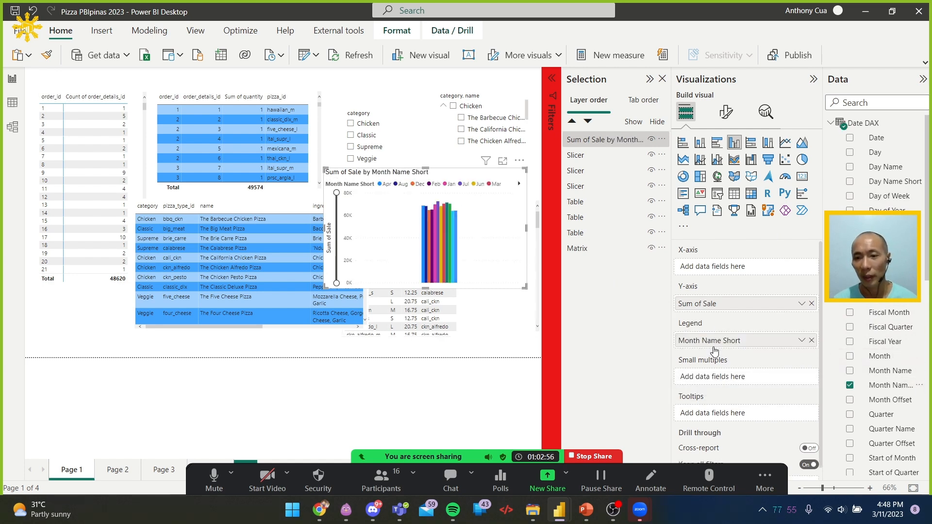
drag(722, 343, 733, 268)
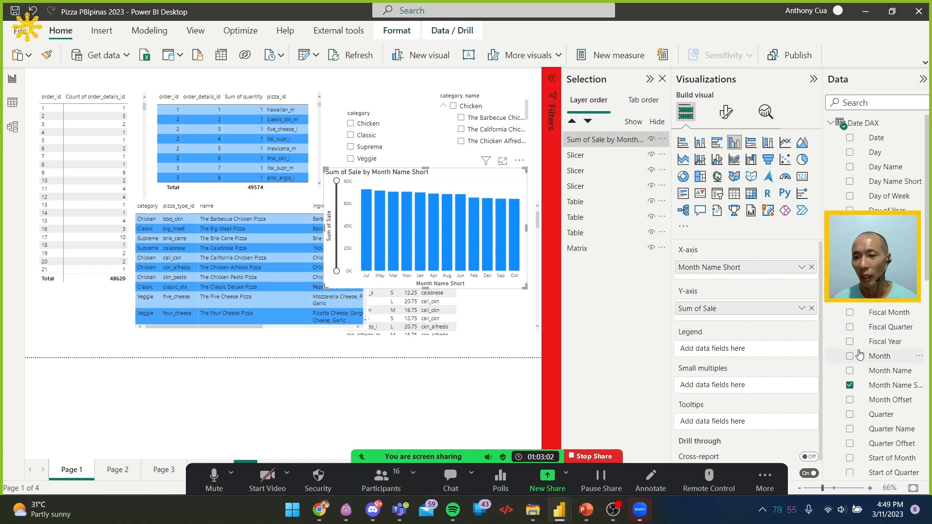
Replace Month Name Short with Year Month Name from the Date DAX table on the chart's X-axis
drag(823, 310, 761, 306)
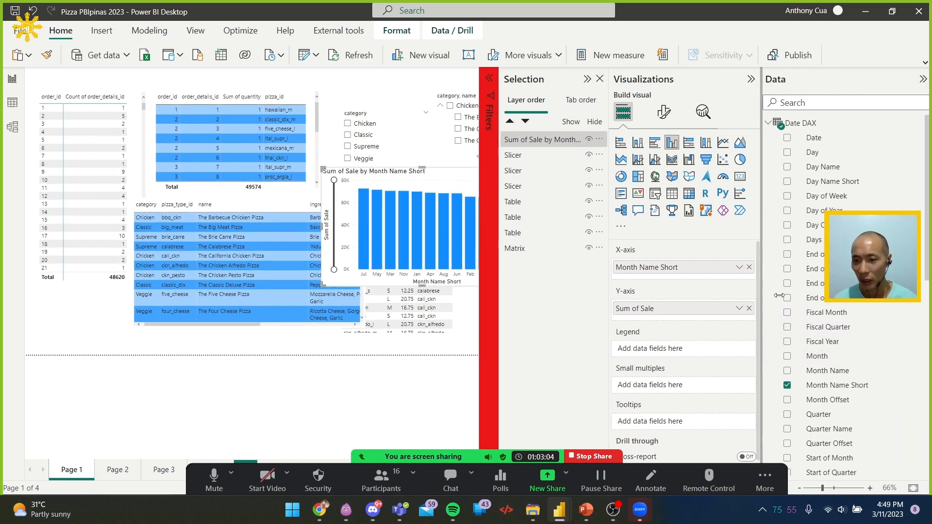
scroll(808, 290, down, 4)
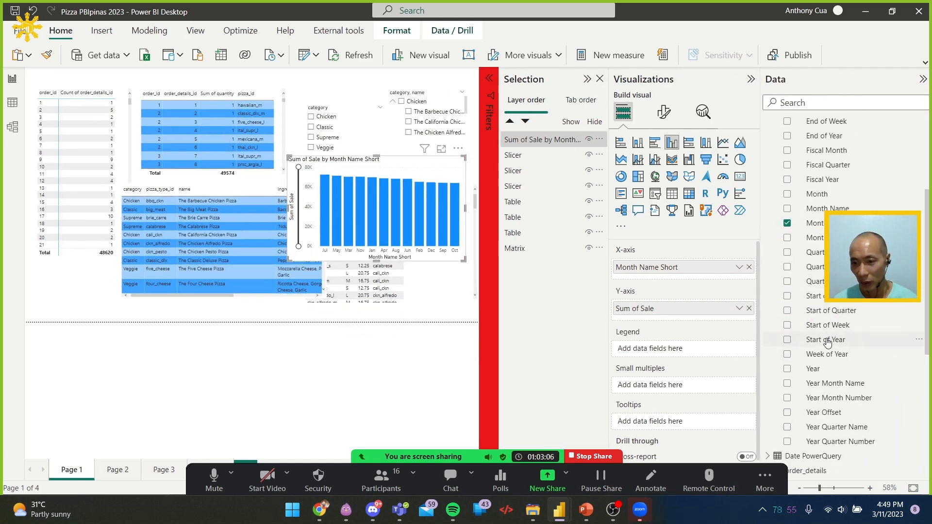
drag(844, 389, 685, 272)
click(749, 267)
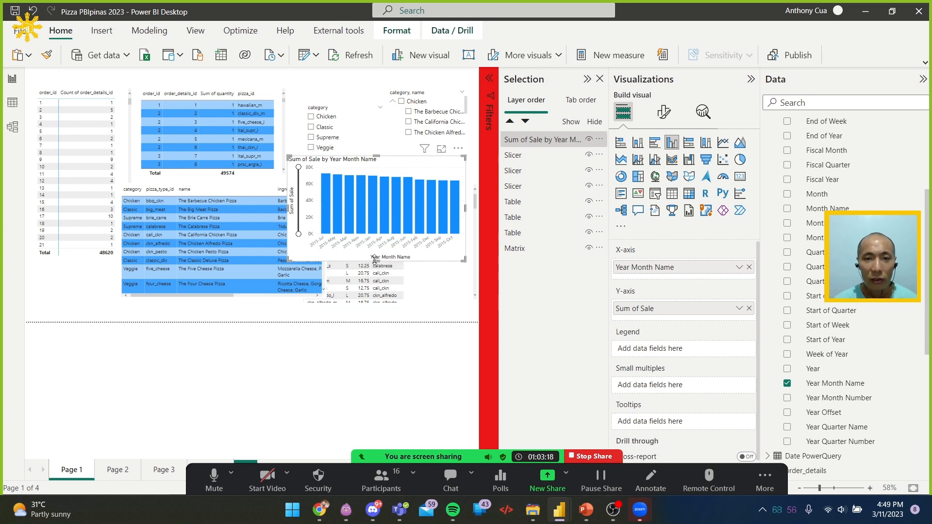
Enlarge the column chart in height and width, and use Month Name Short instead of Year Month Name on its X-axis
drag(379, 270, 377, 289)
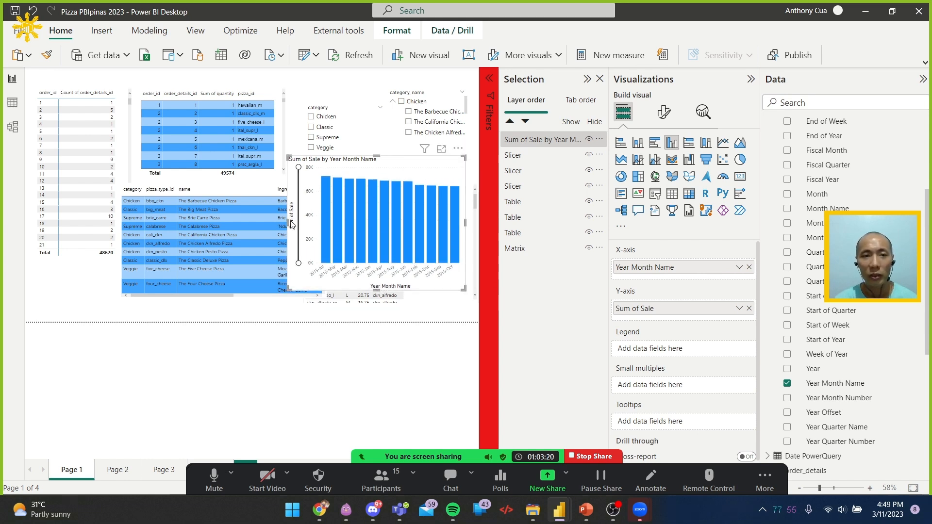
drag(288, 221, 189, 221)
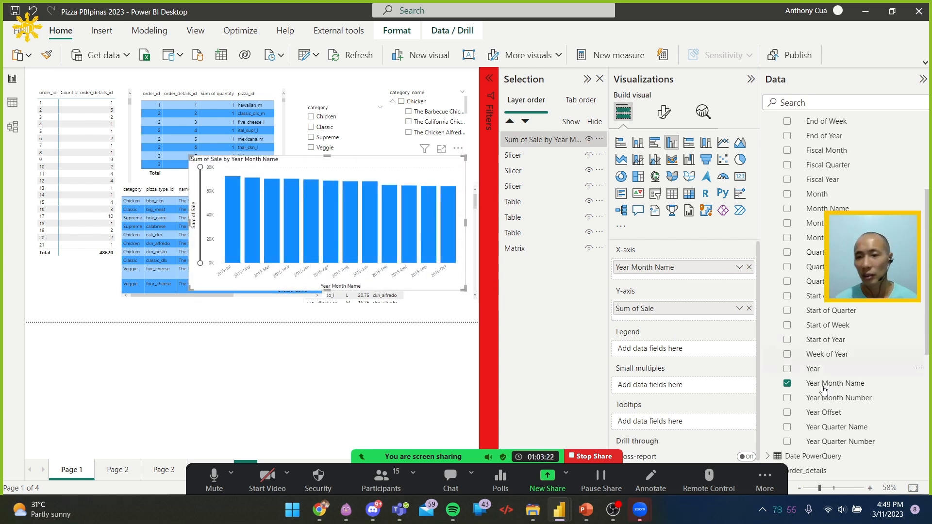
click(787, 384)
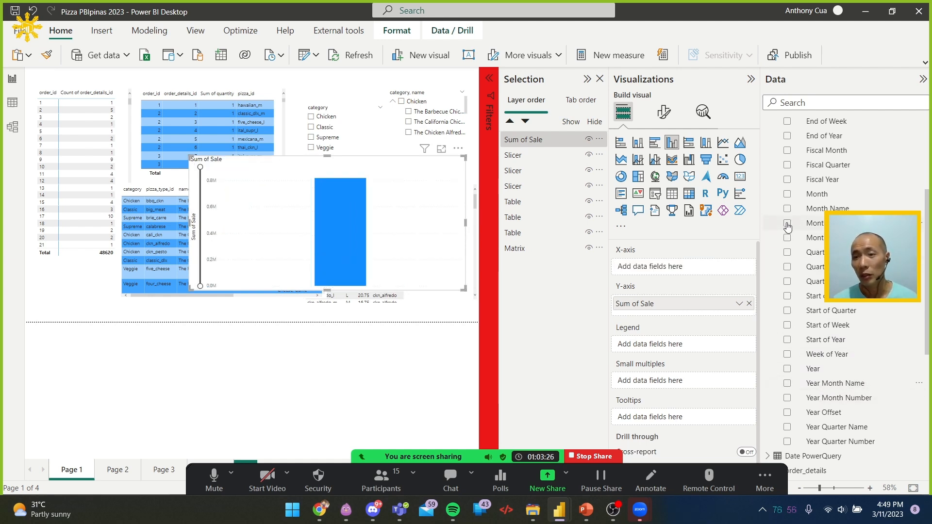
click(788, 224)
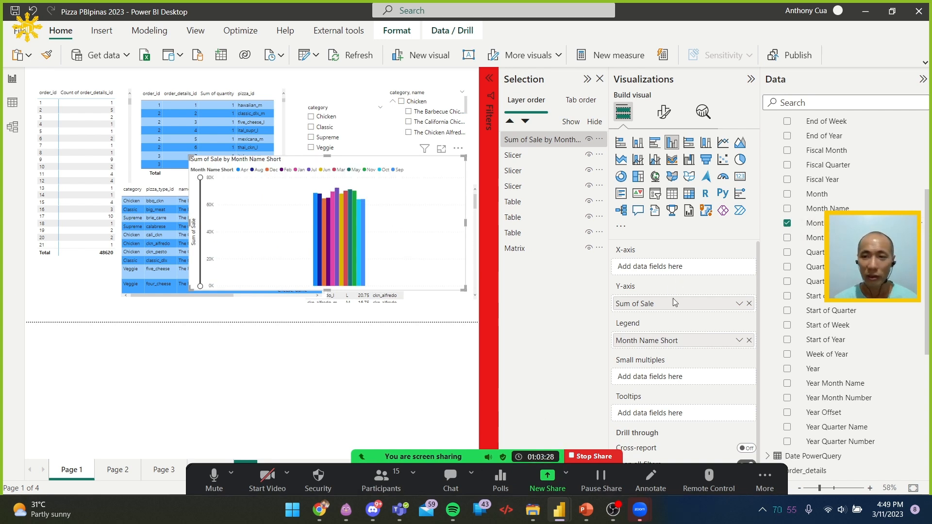
drag(676, 343, 679, 267)
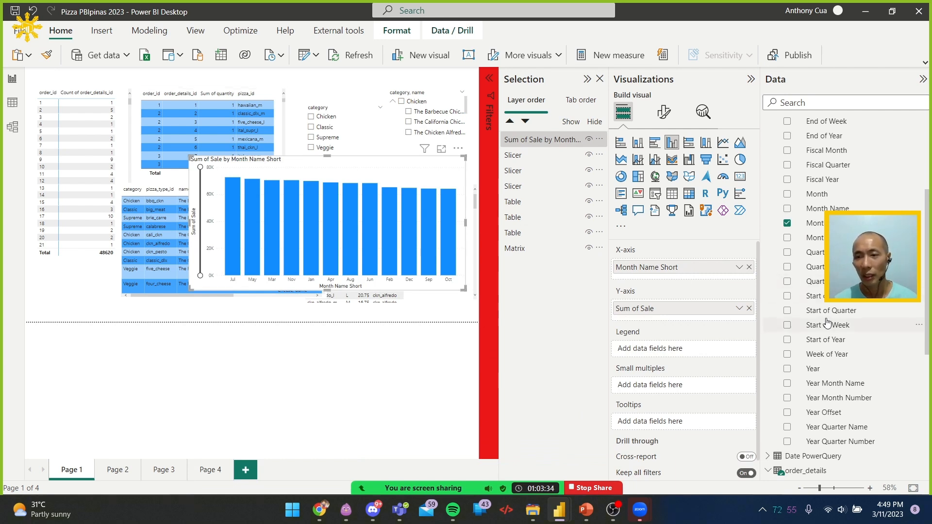
Add the pizza_types category field as the chart's legend and change the visual to a stacked column chart
scroll(828, 324, down, 2)
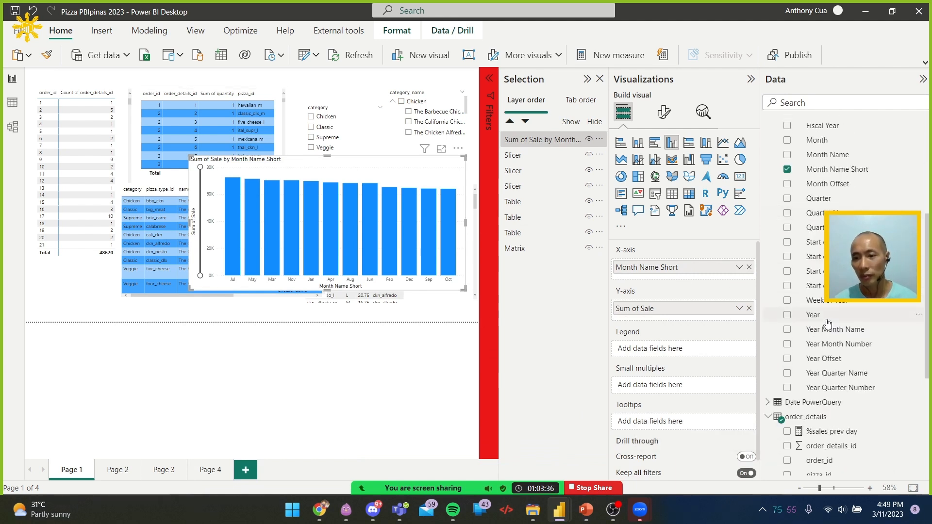
scroll(835, 328, down, 6)
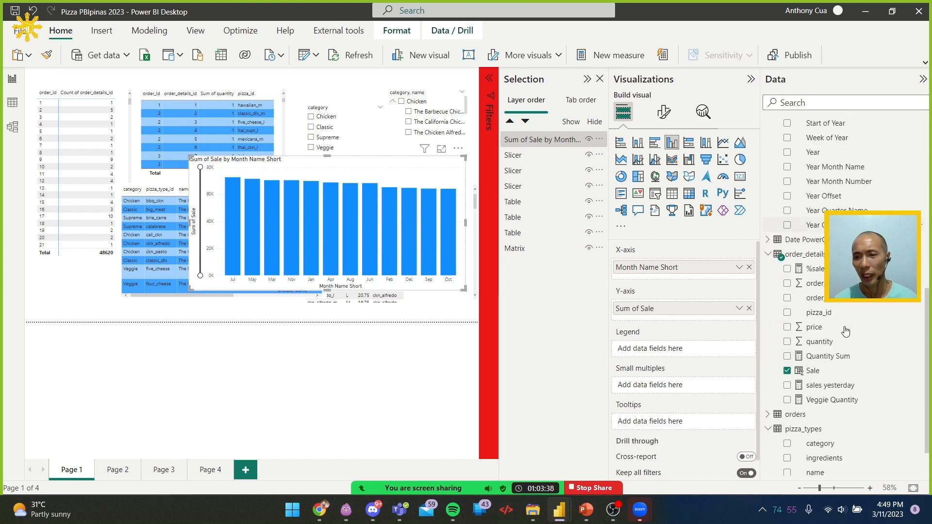
scroll(832, 391, down, 2)
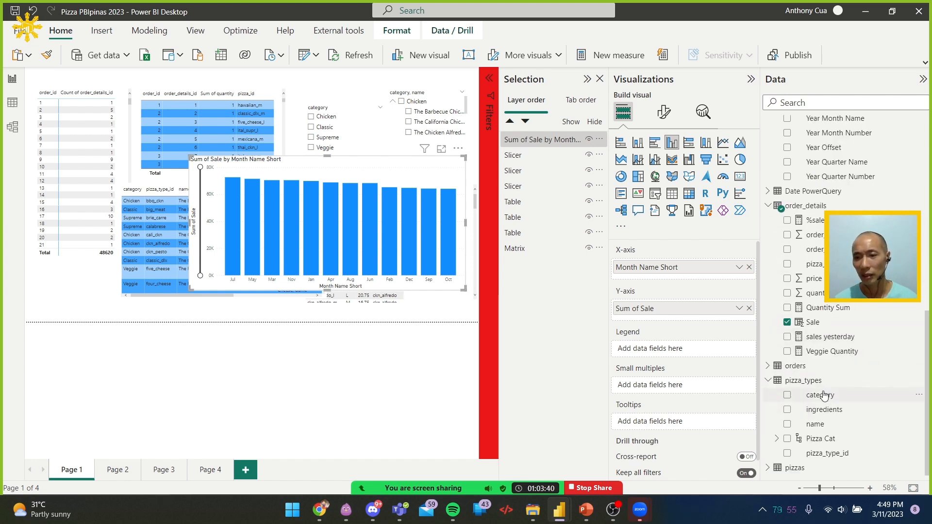
drag(824, 394, 665, 350)
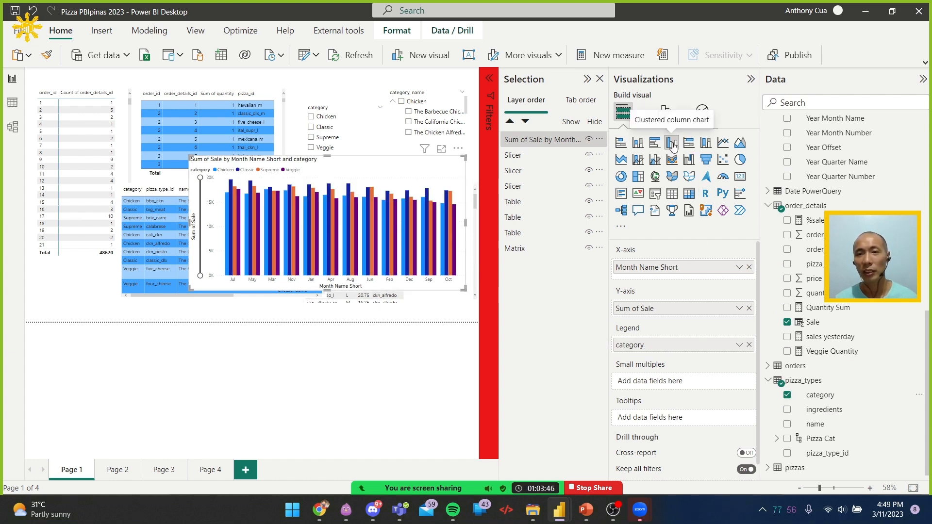
click(638, 142)
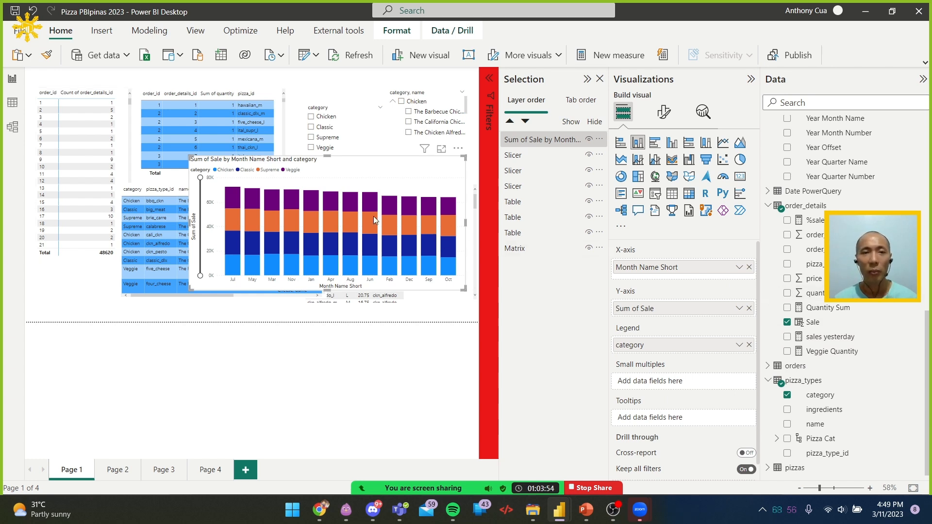
Add the Quantity Sum measure to the stacked column chart's tooltips and check the tooltip on a column segment
mouse_move(349, 201)
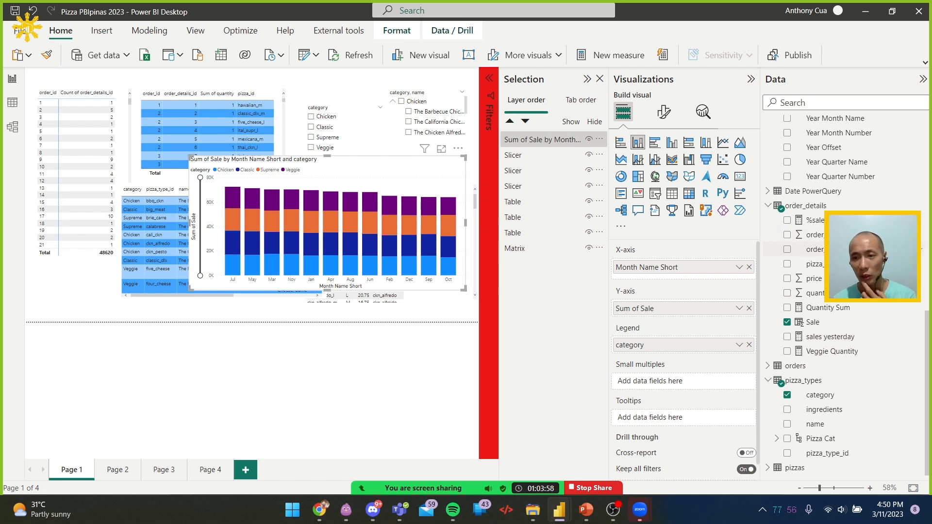
drag(839, 312, 670, 422)
drag(667, 422, 666, 421)
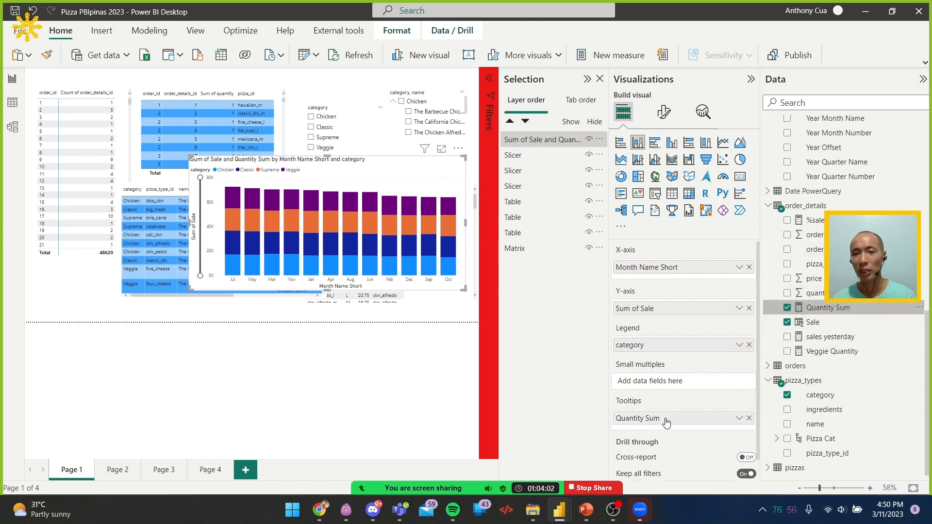
mouse_move(374, 201)
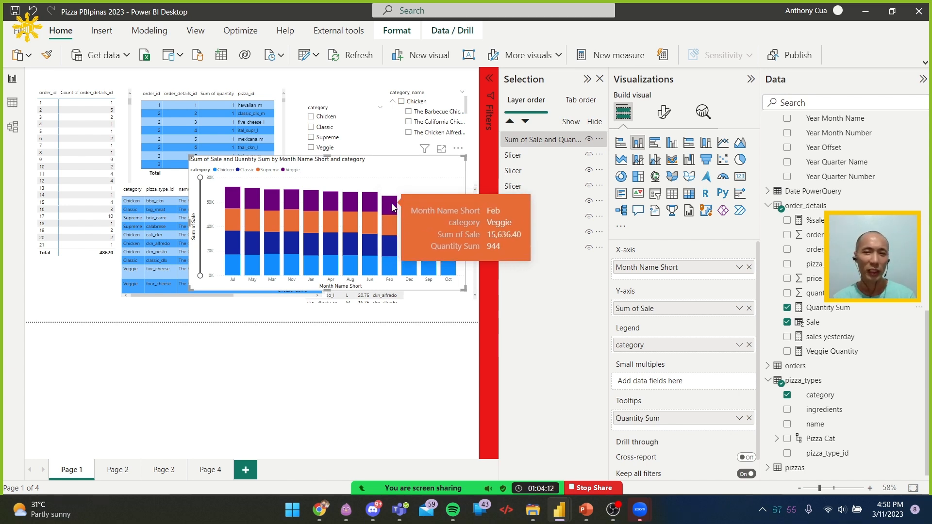
Rename the Y-axis field Sum of Sale to Sale for this visual and check the chart's tooltip
click(740, 308)
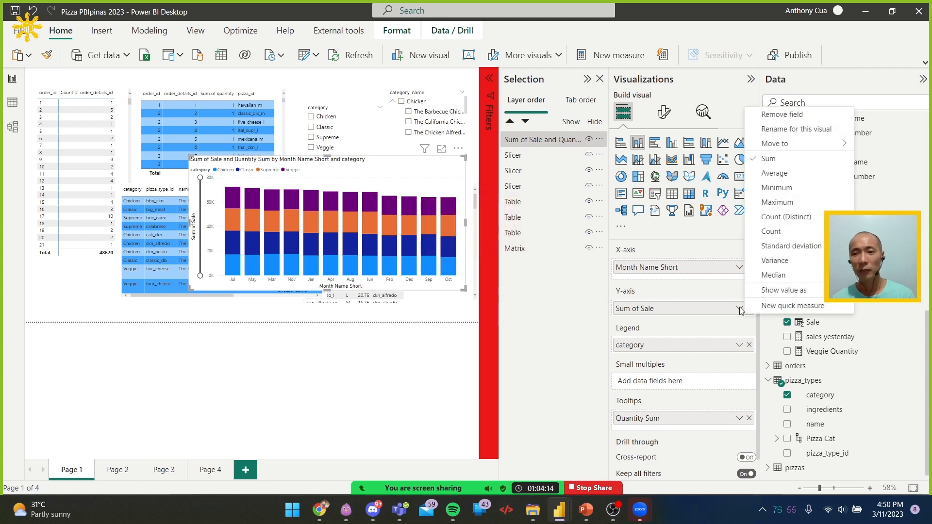
click(802, 129)
key(Home)
key(ctrl+shift+Right)
key(ctrl+shift+Right)
key(BackSpace)
key(Return)
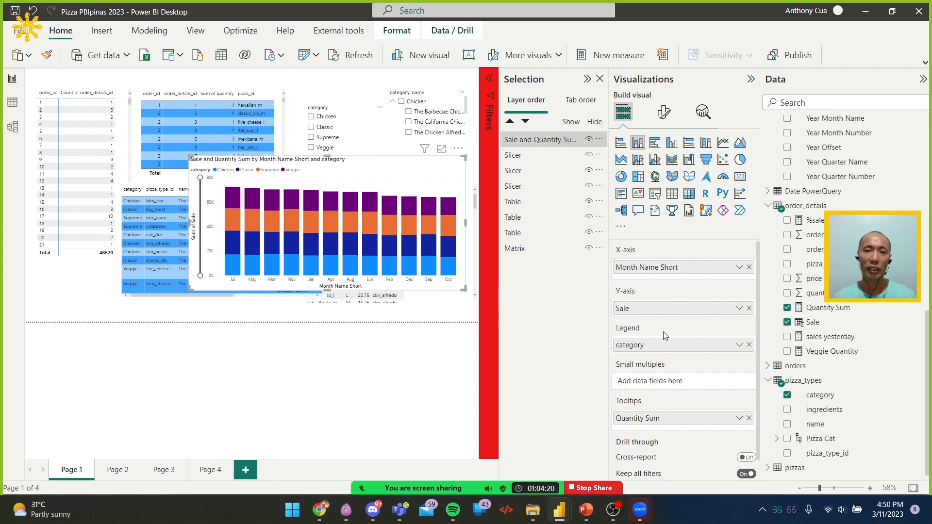
mouse_move(387, 204)
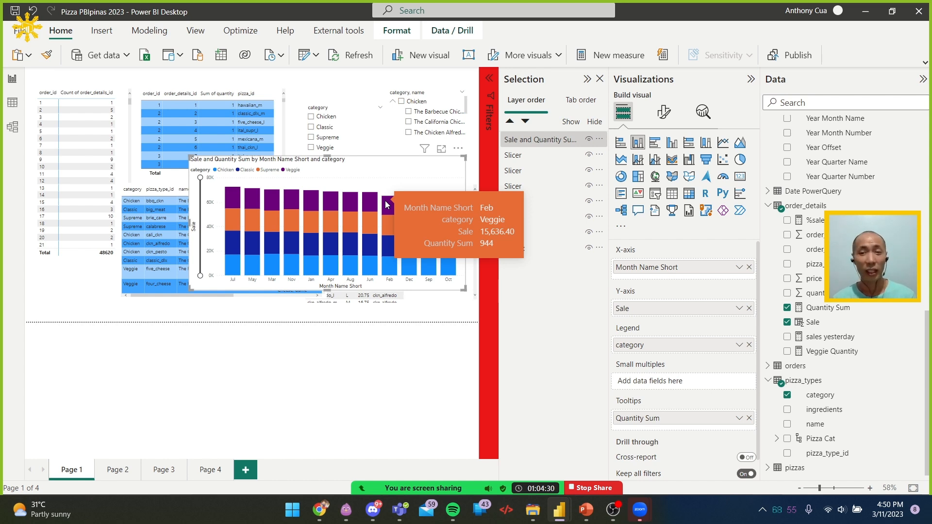
Select the Sale column of the order_details table and format its values as general currency
click(845, 323)
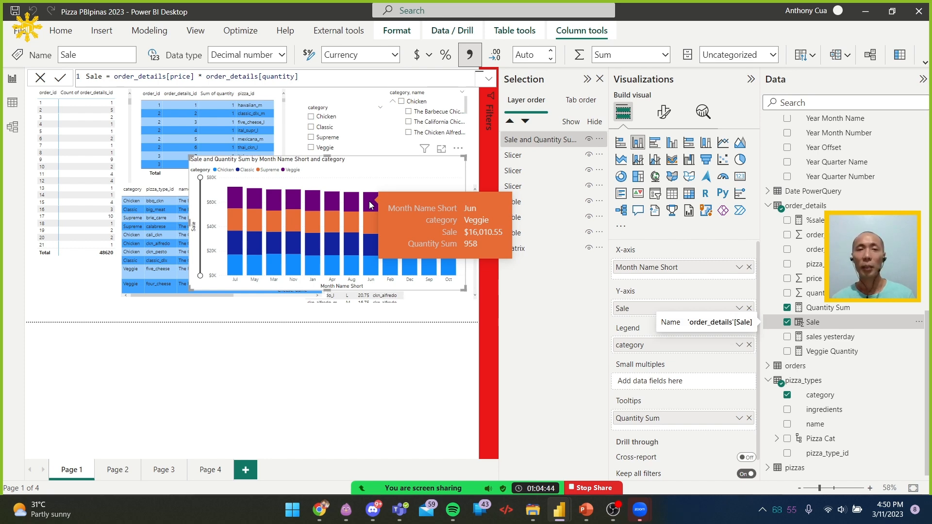
Set the Sale column's currency symbol to ₱ Spanish (Philippines) and check how the values appear in the stacked column chart
click(431, 56)
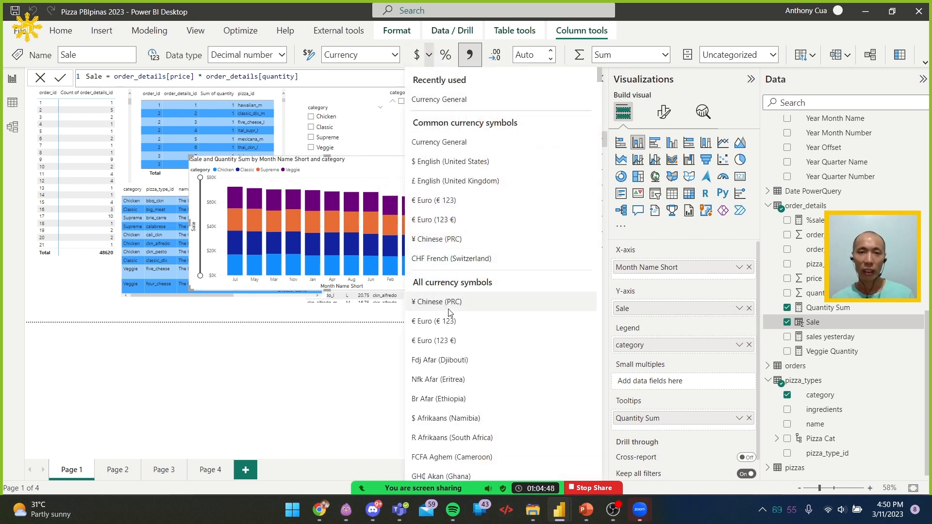
scroll(464, 304, down, 10)
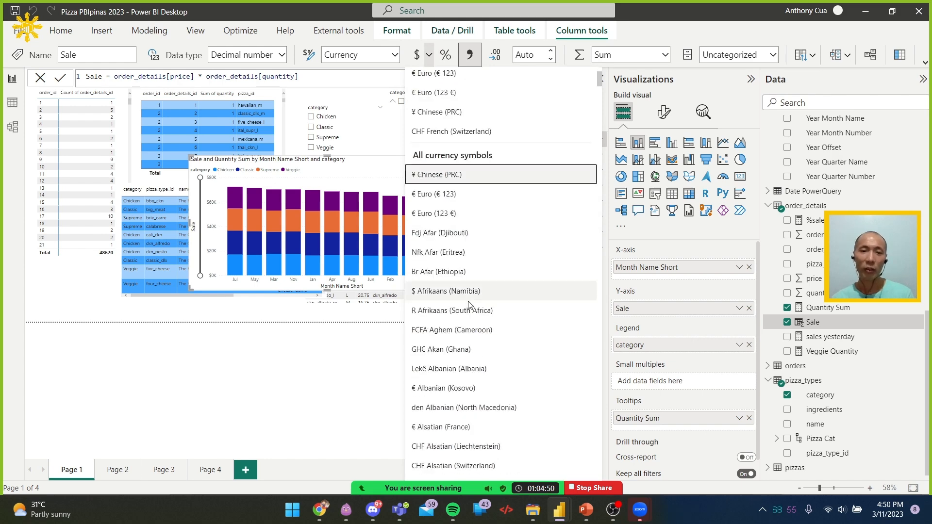
scroll(478, 317, down, 20)
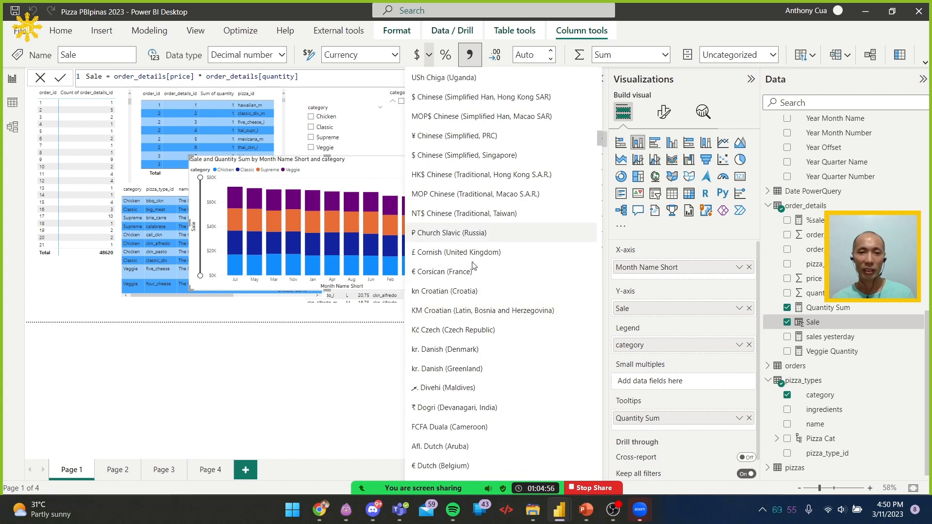
scroll(481, 292, down, 7)
scroll(505, 340, down, 5)
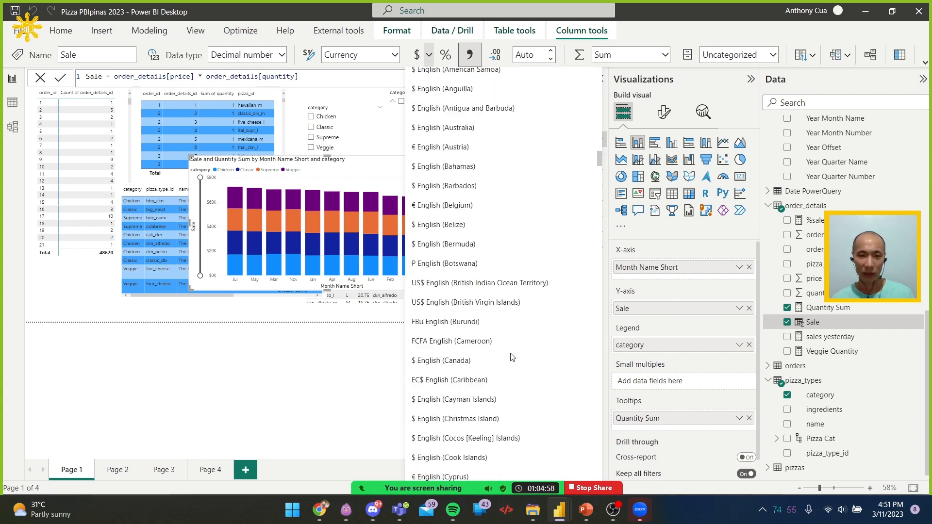
scroll(491, 243, down, 20)
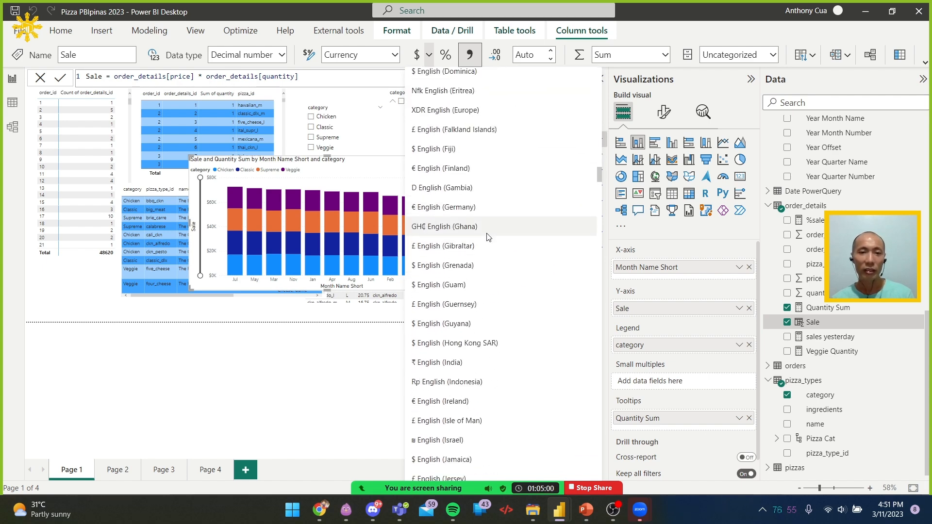
scroll(503, 260, down, 20)
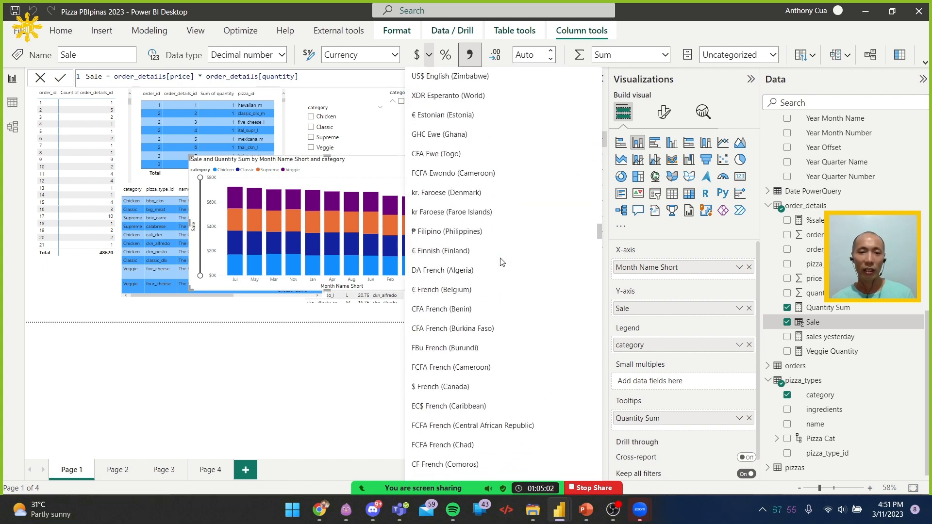
scroll(506, 264, down, 20)
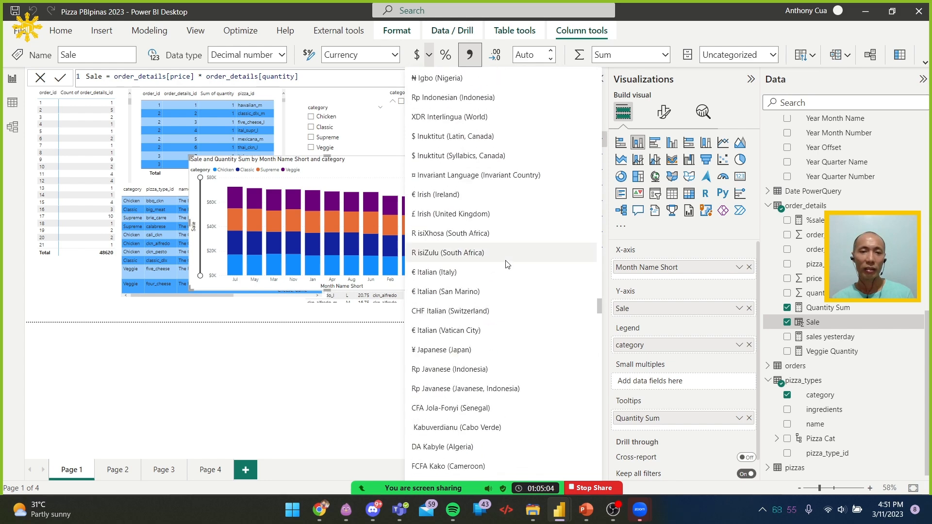
scroll(506, 264, down, 20)
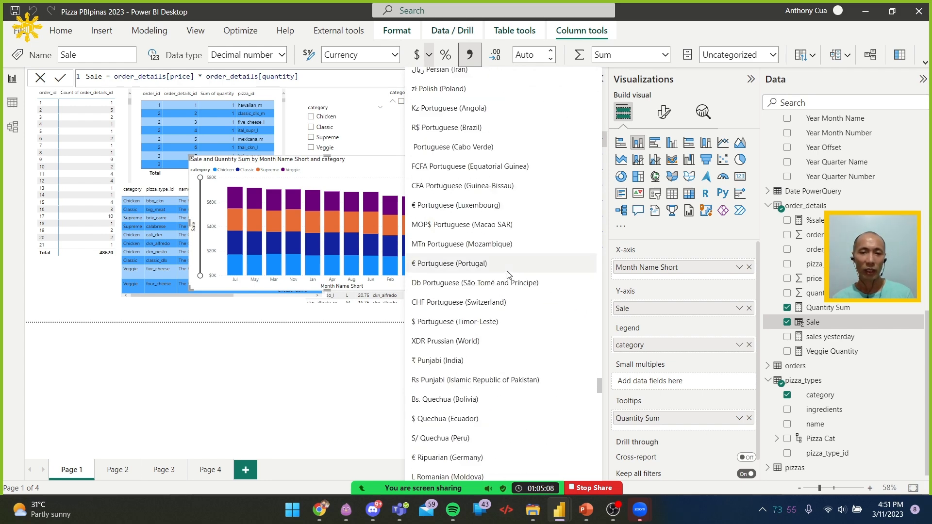
scroll(508, 274, down, 1)
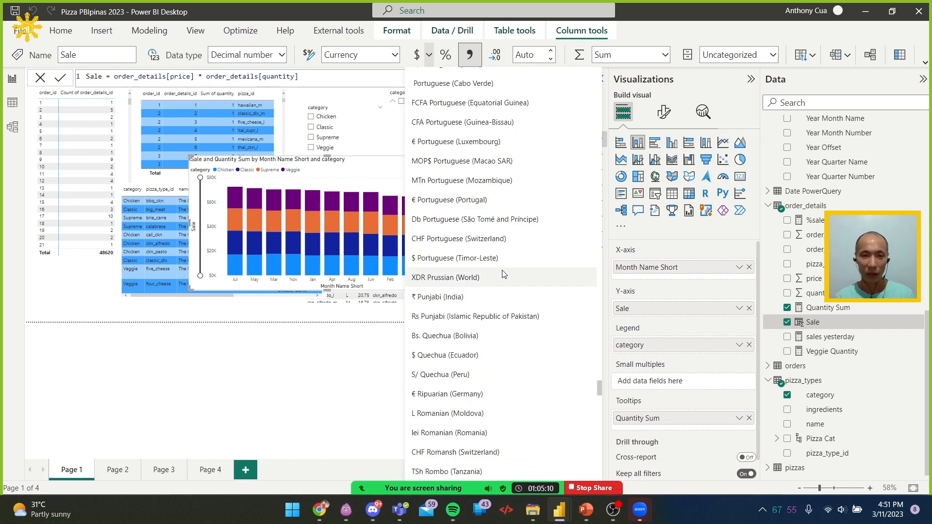
scroll(504, 274, down, 15)
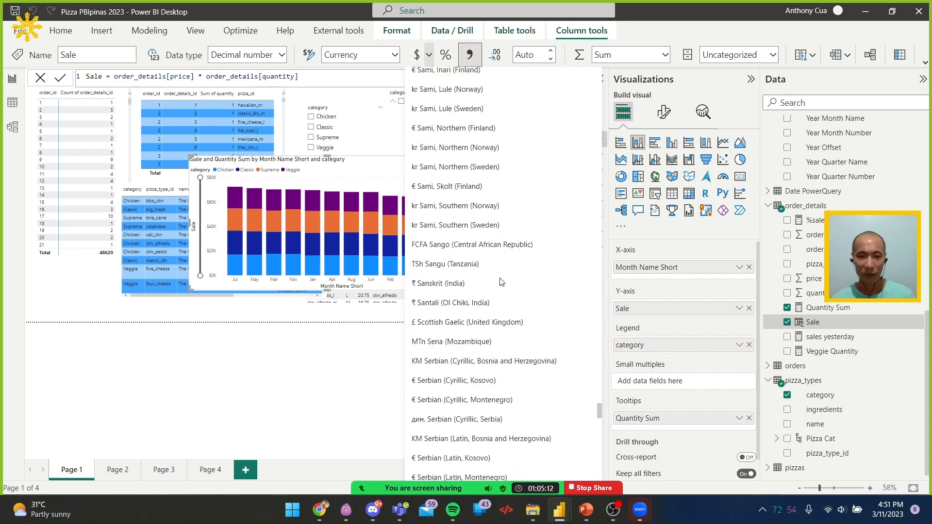
scroll(504, 298, down, 7)
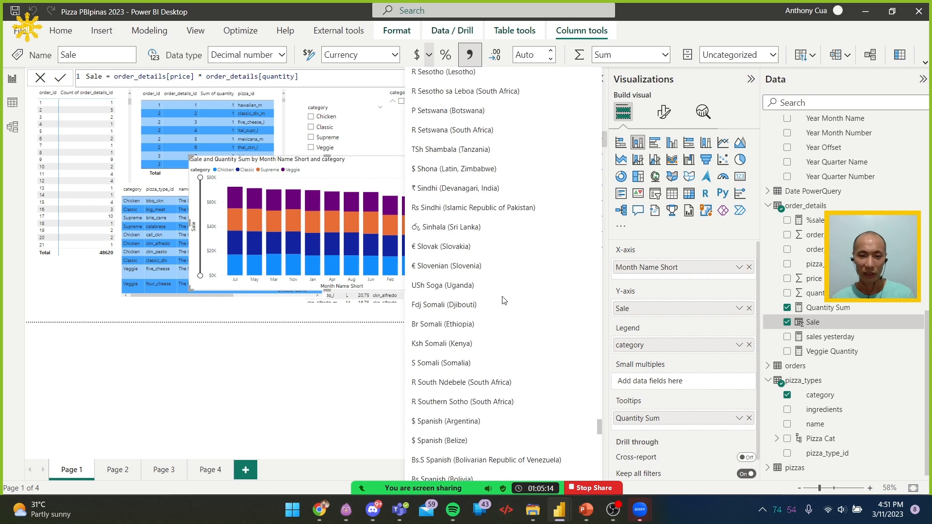
scroll(504, 301, down, 10)
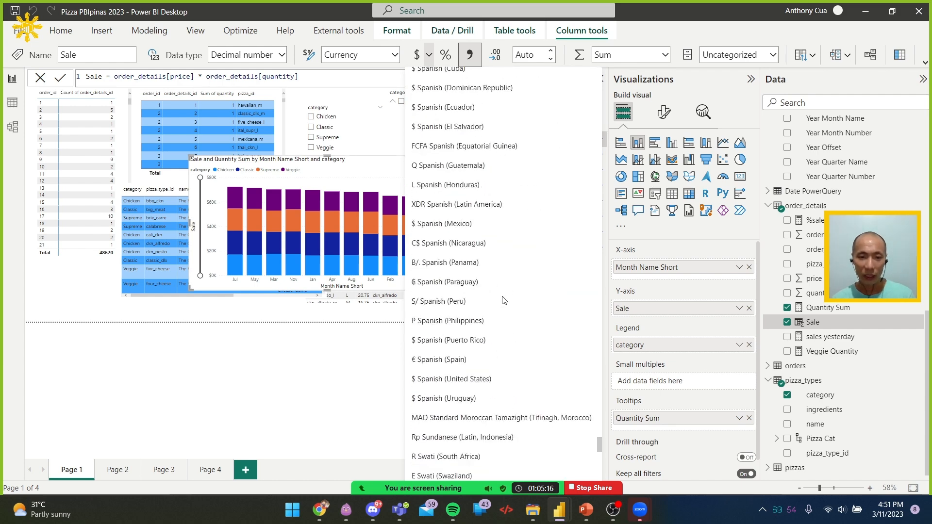
scroll(505, 305, down, 10)
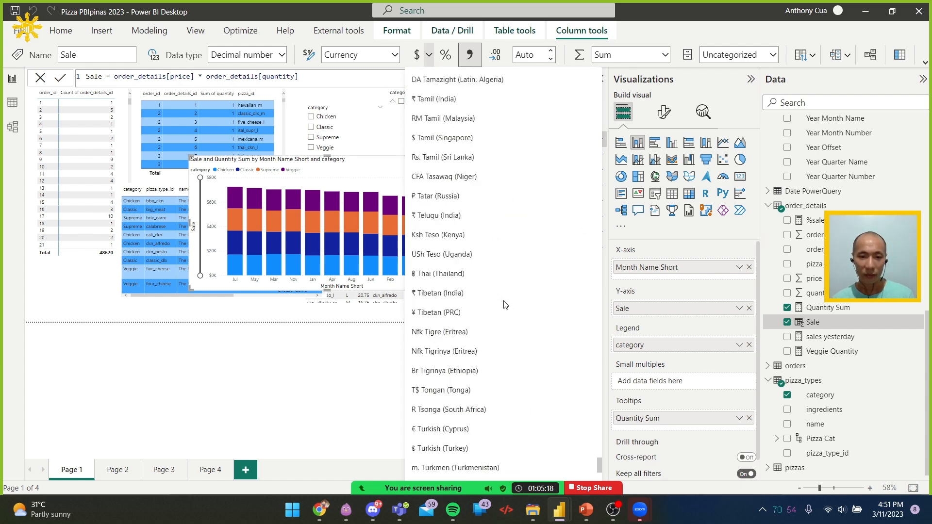
scroll(505, 309, down, 5)
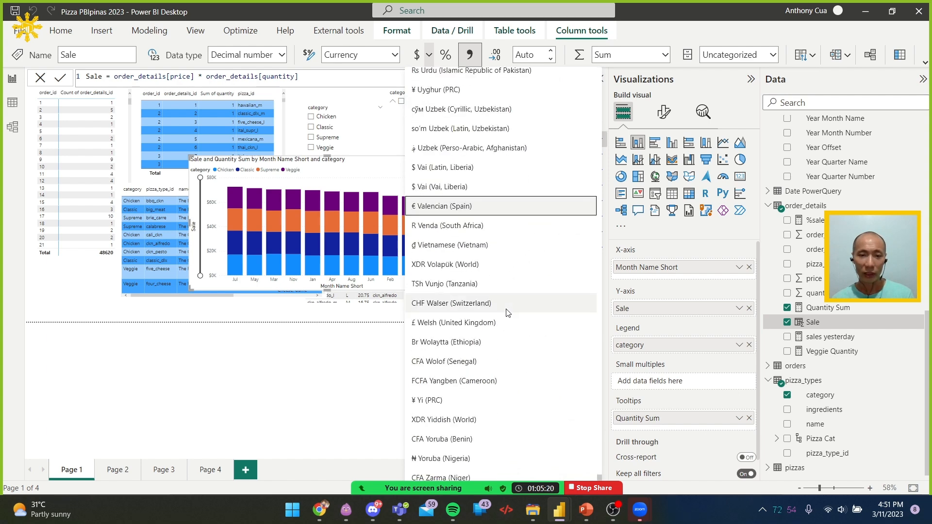
scroll(480, 381, up, 10)
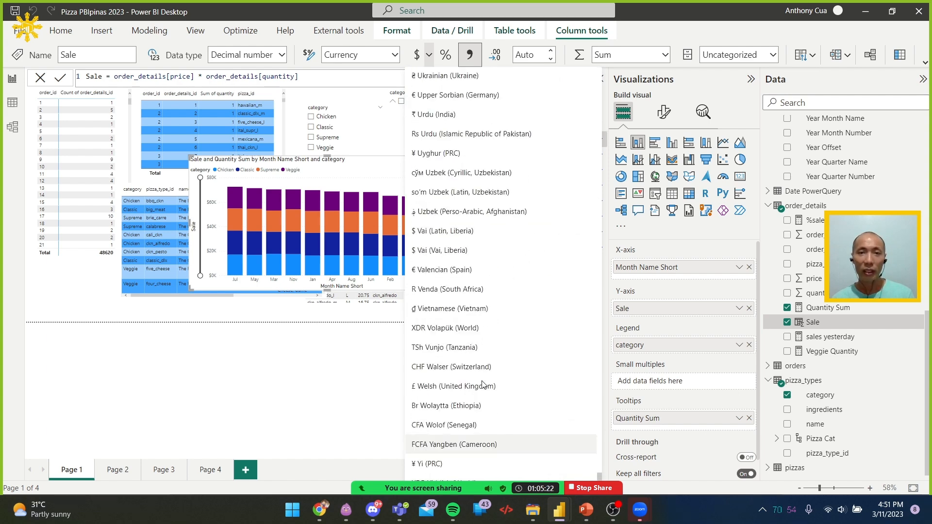
scroll(486, 385, up, 10)
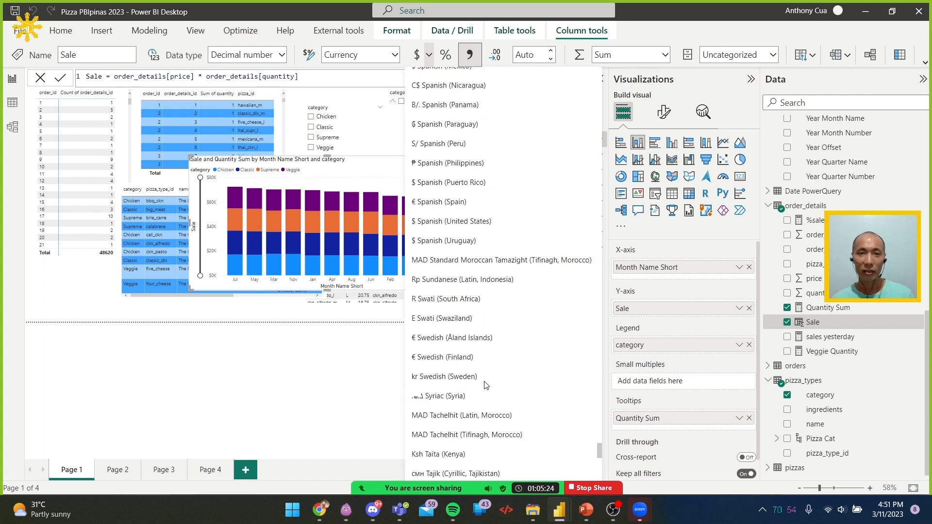
click(475, 168)
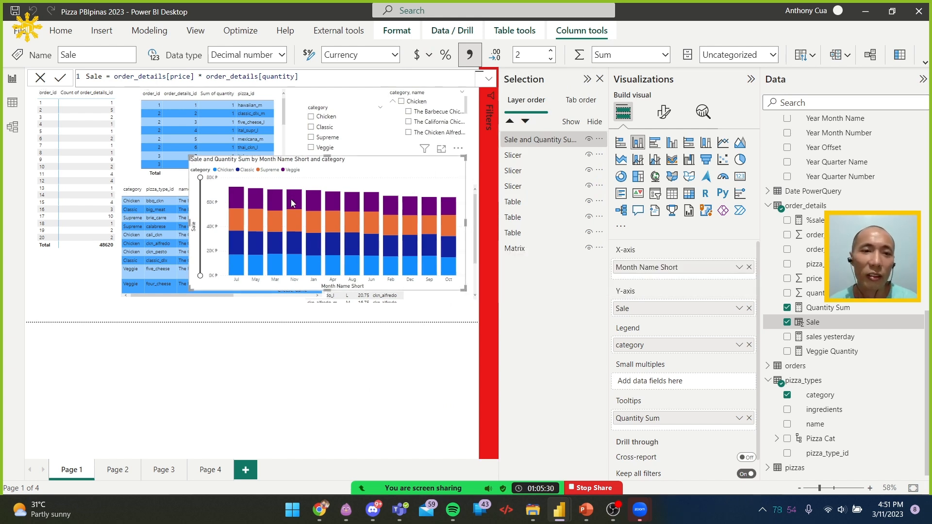
mouse_move(293, 203)
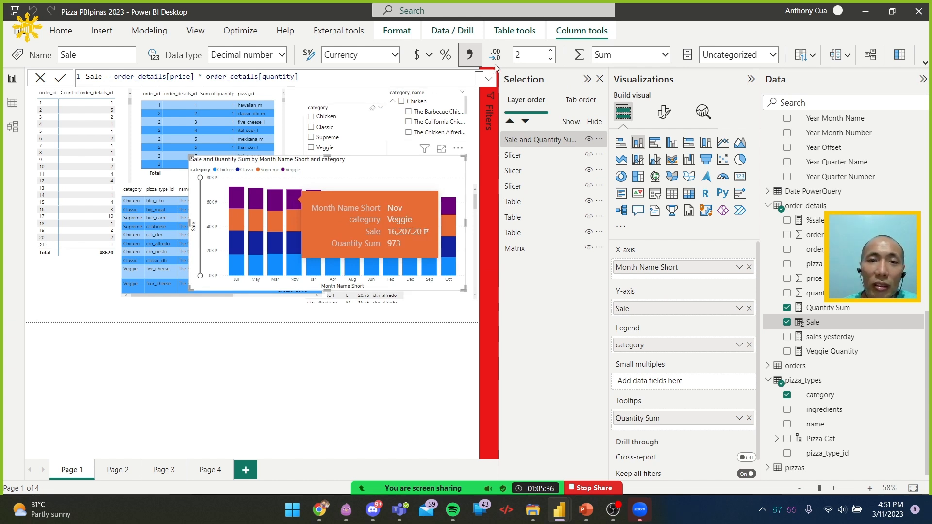
Change the Sale column's currency format to ₱ Filipino (Philippines)
click(430, 56)
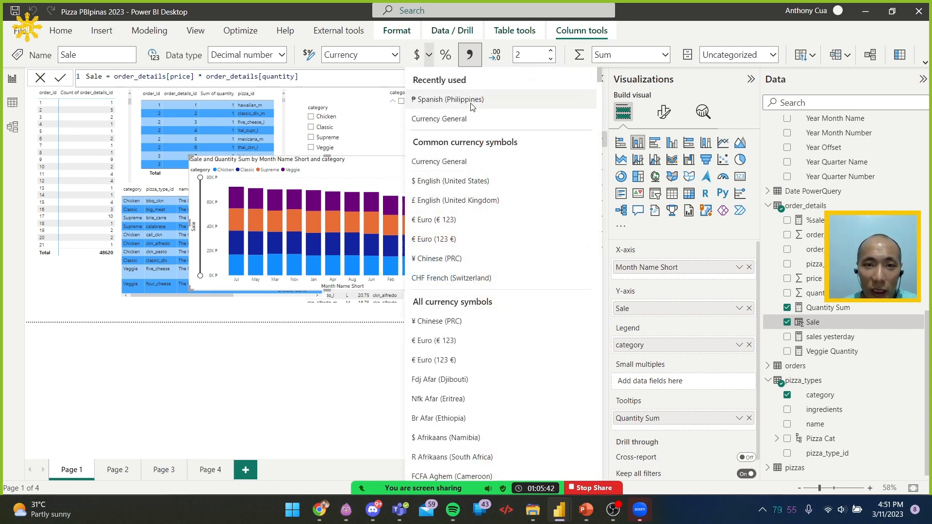
scroll(478, 243, down, 10)
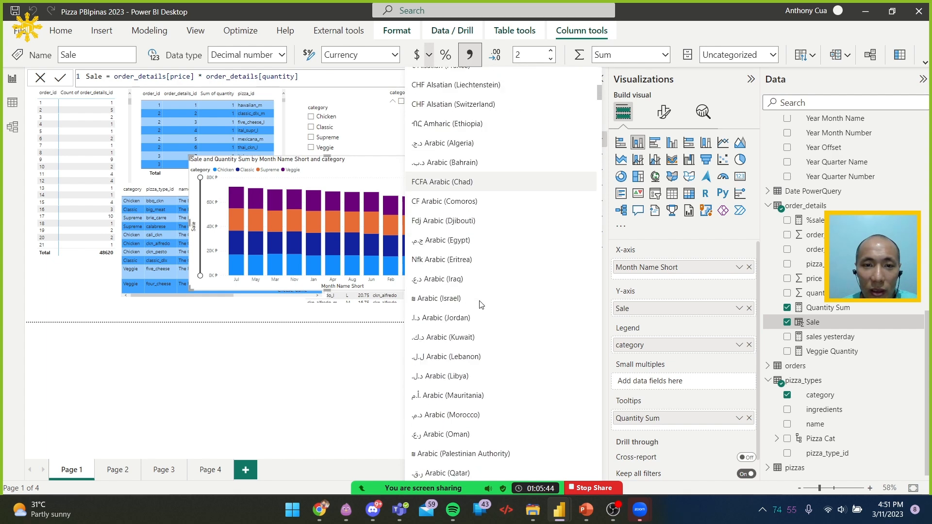
scroll(479, 304, down, 8)
scroll(480, 304, down, 10)
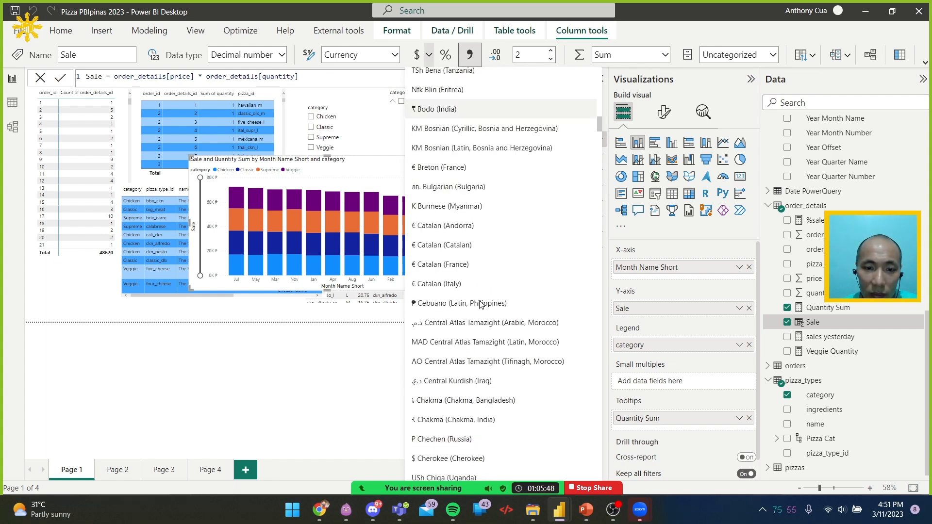
scroll(480, 305, down, 12)
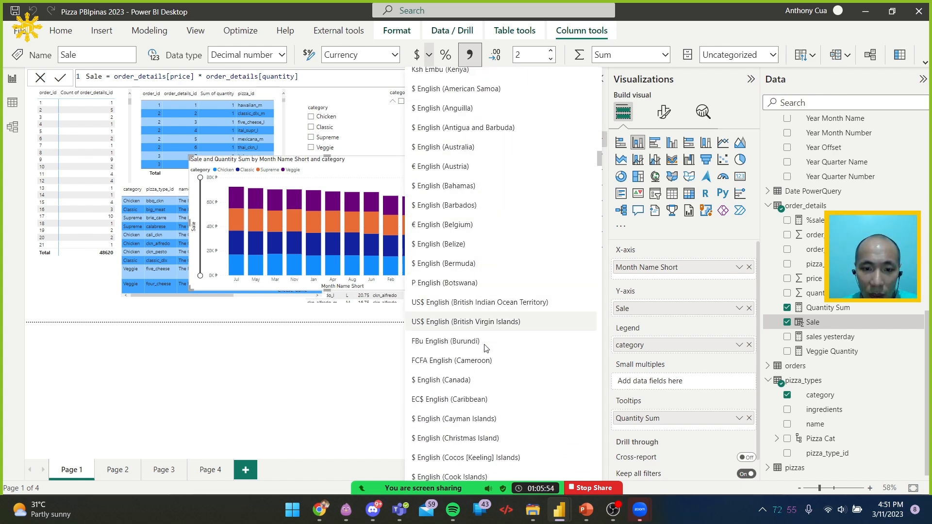
scroll(484, 362, down, 5)
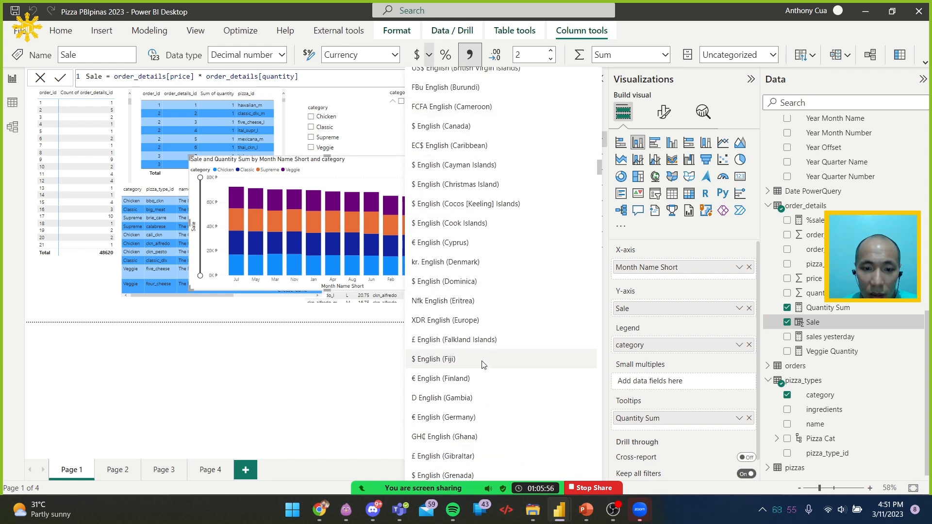
scroll(483, 366, down, 5)
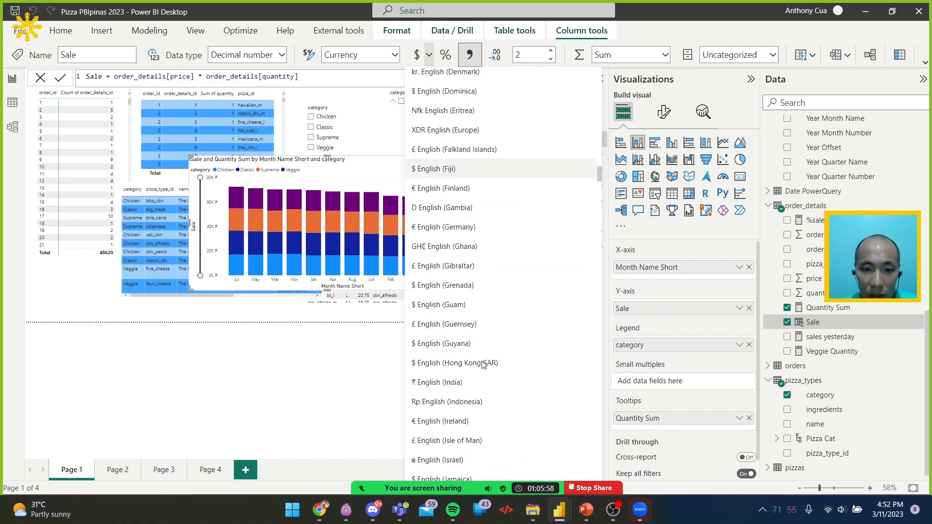
scroll(483, 365, down, 8)
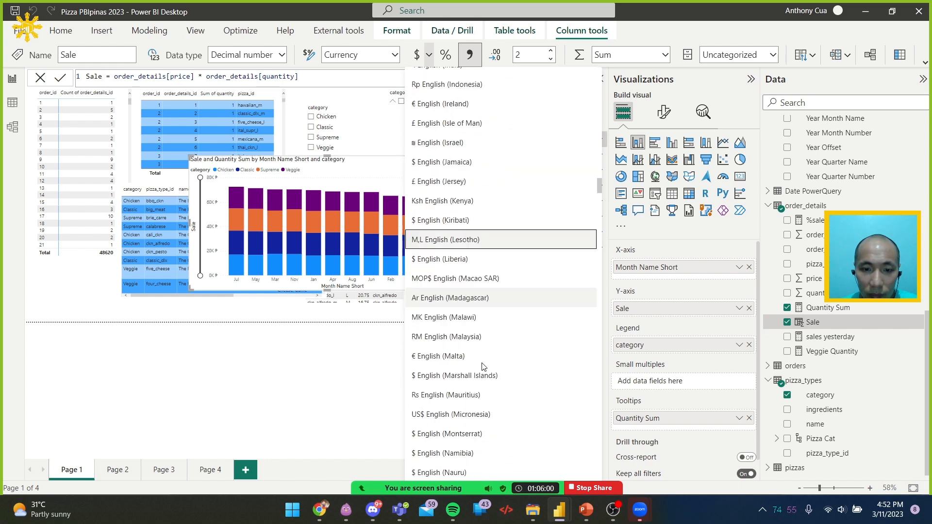
scroll(484, 366, down, 2)
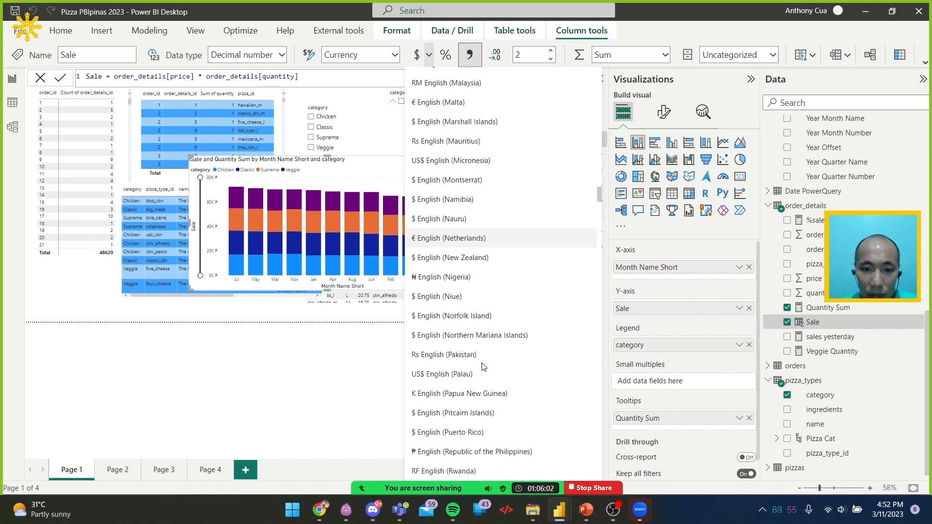
scroll(493, 416, down, 1)
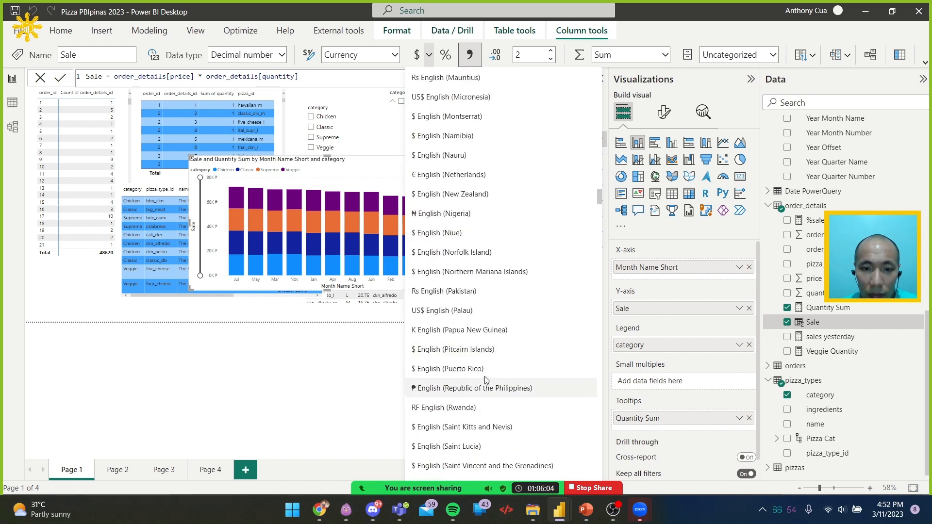
scroll(495, 301, down, 3)
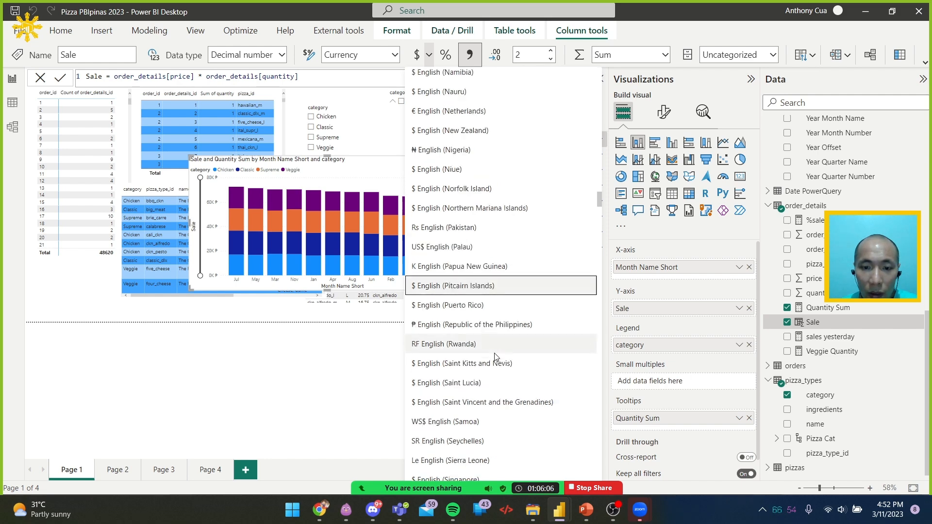
scroll(495, 358, down, 2)
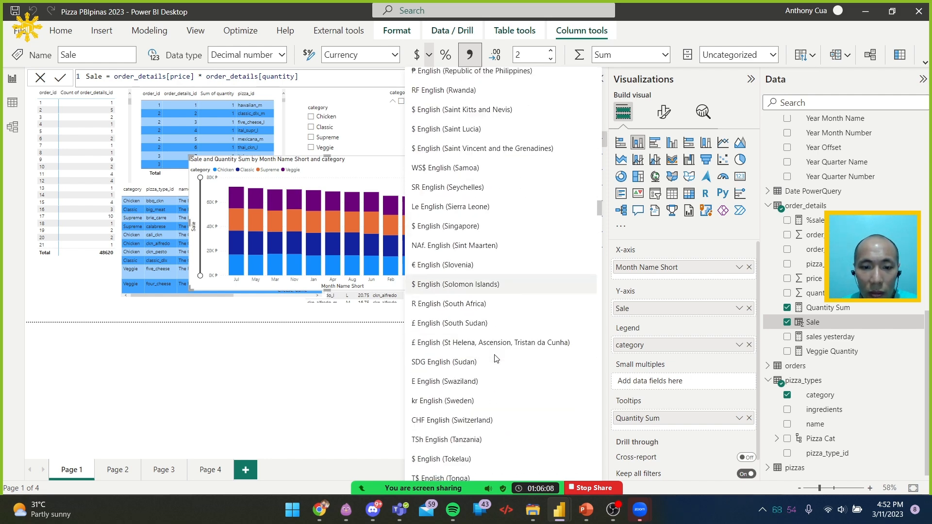
scroll(495, 363, down, 5)
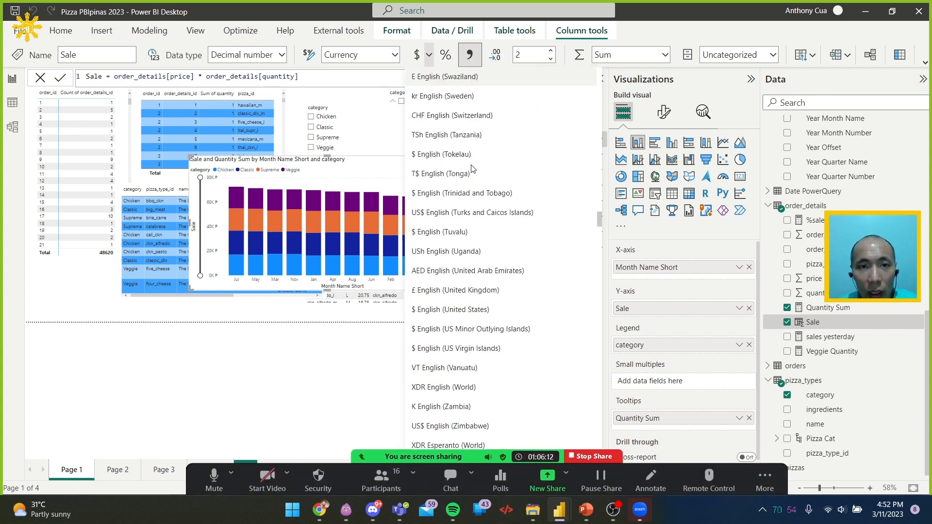
scroll(461, 233, down, 1)
scroll(461, 230, down, 4)
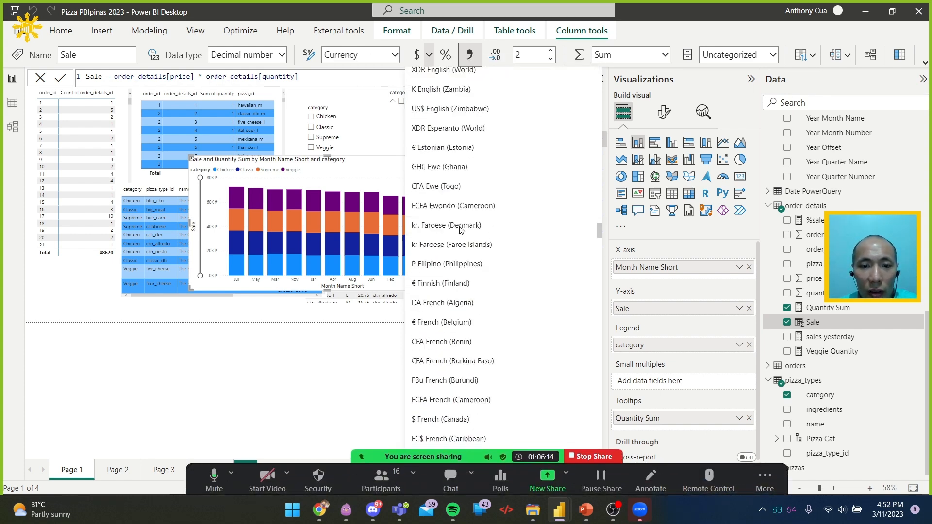
click(477, 265)
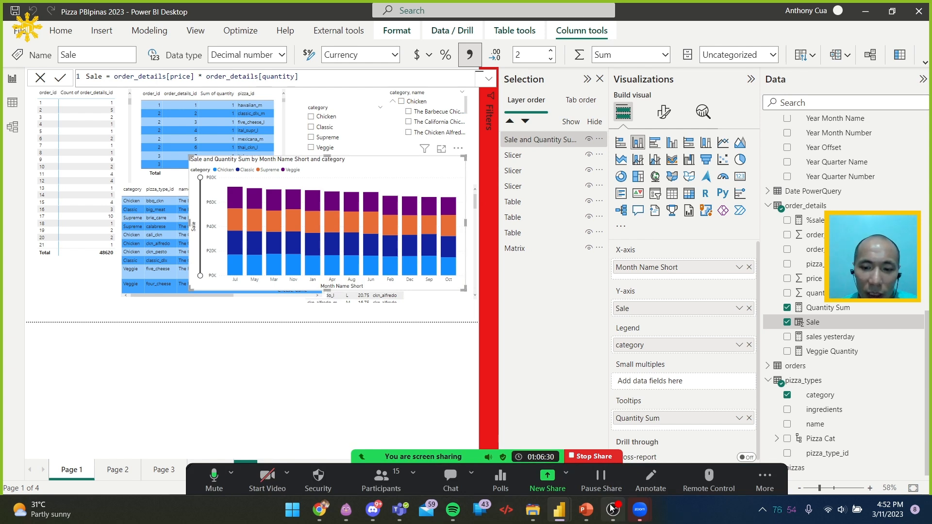
mouse_move(611, 510)
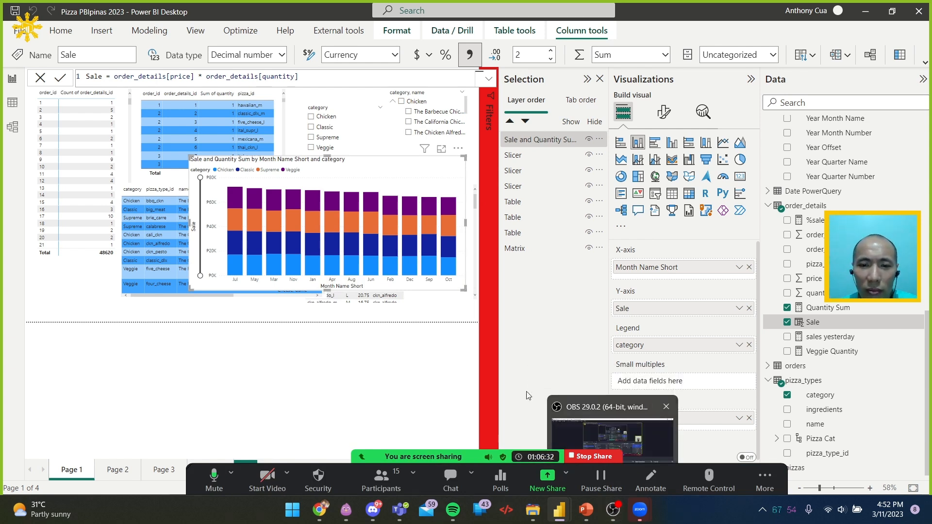
mouse_move(563, 518)
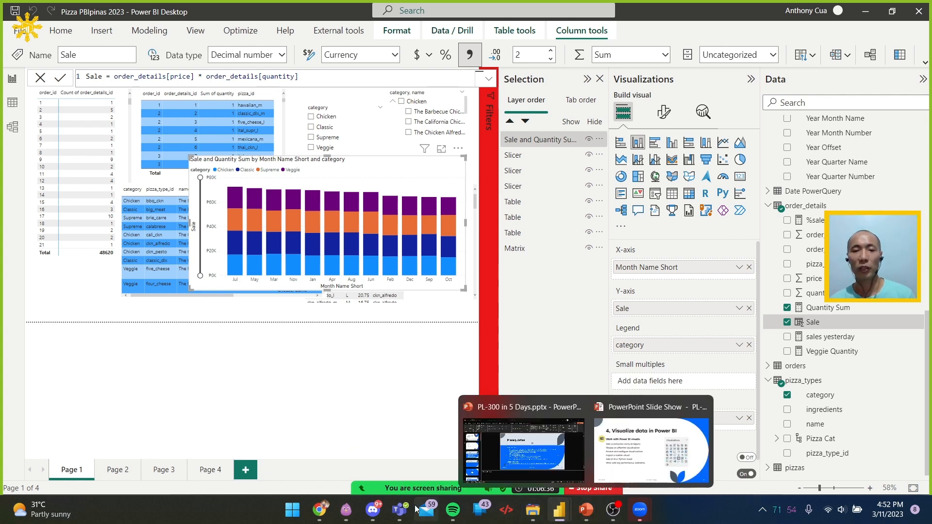
Switch to the browser, continue the Microsoft Learn module to the Import a custom visual unit and read how to get more visuals
mouse_move(373, 518)
click(319, 510)
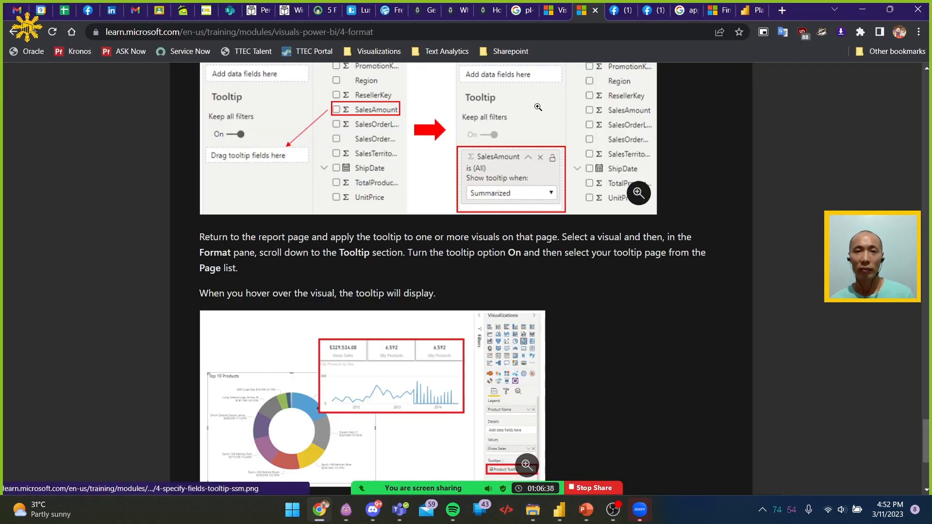
scroll(535, 261, down, 4)
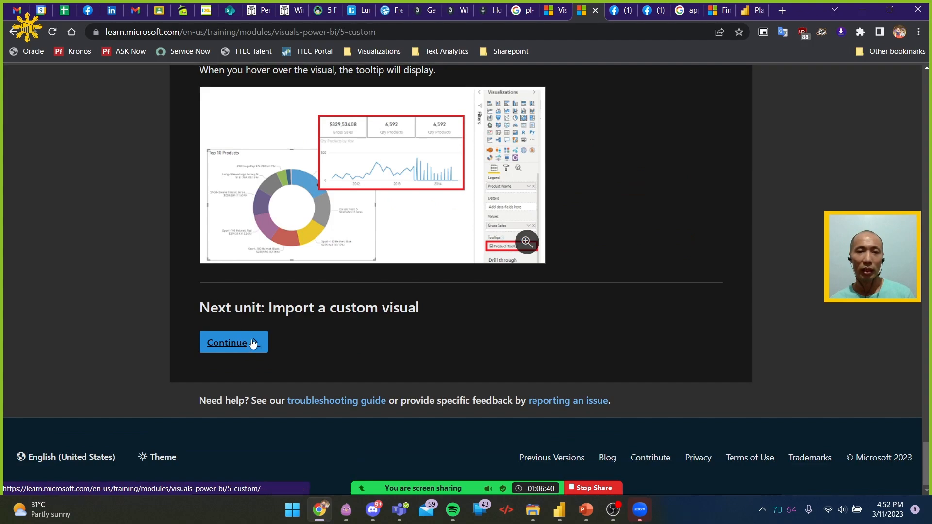
click(245, 343)
scroll(563, 235, down, 4)
scroll(570, 239, down, 3)
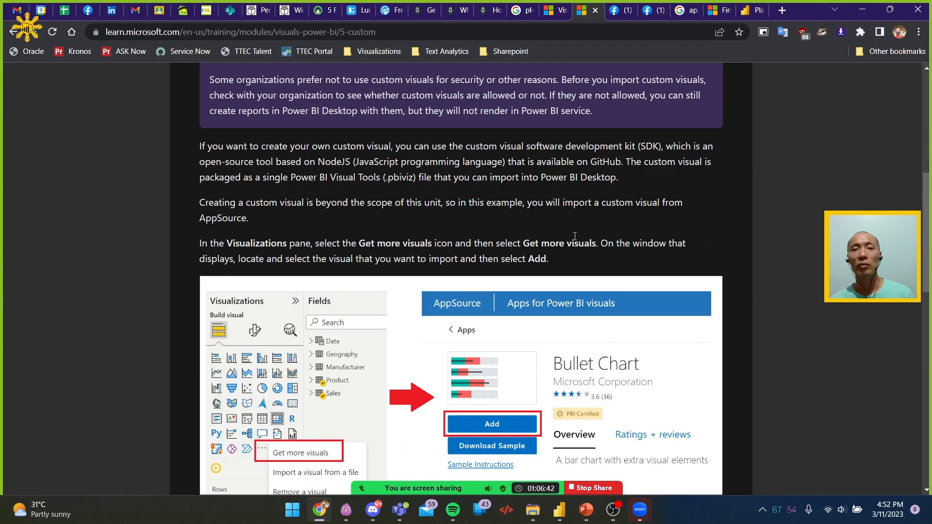
key(alt+Tab)
key(alt+Tab)
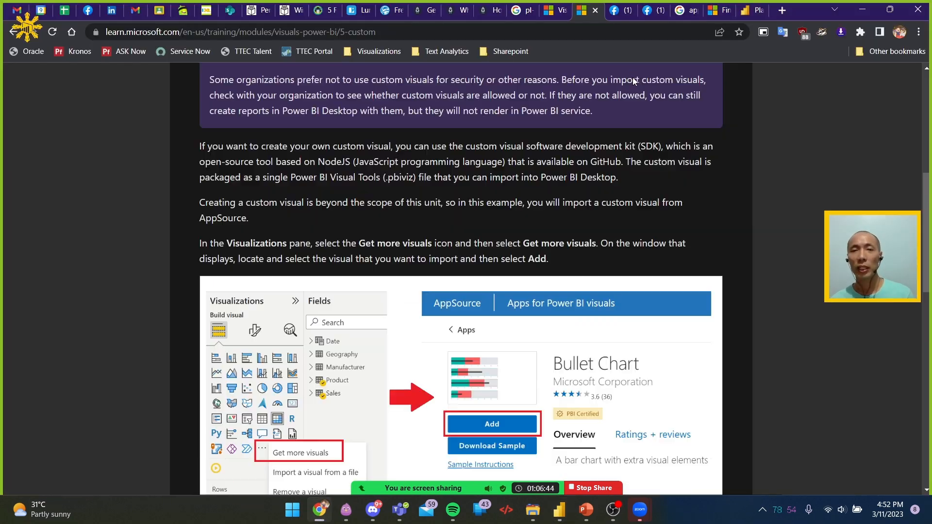
Open the AppSource listing for Line and Stacked Column Chart with Table and try to get the visual
click(718, 13)
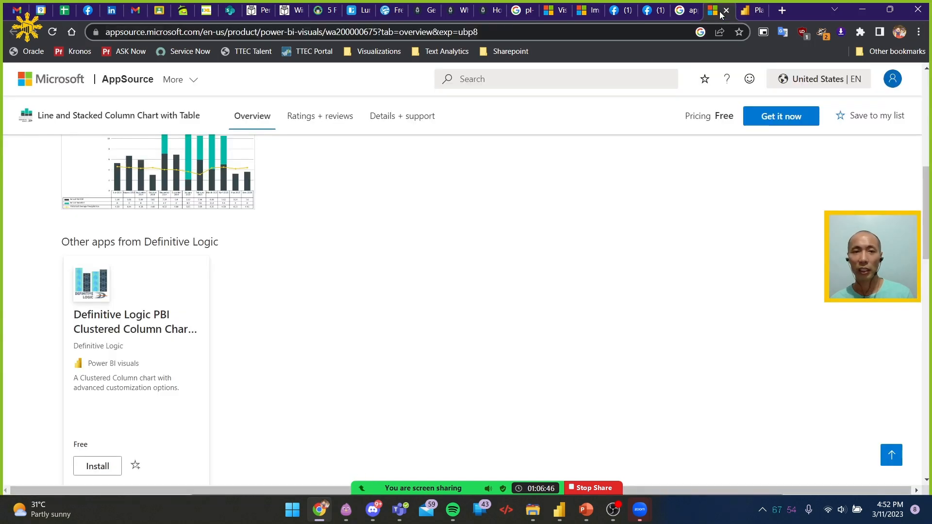
scroll(491, 251, up, 10)
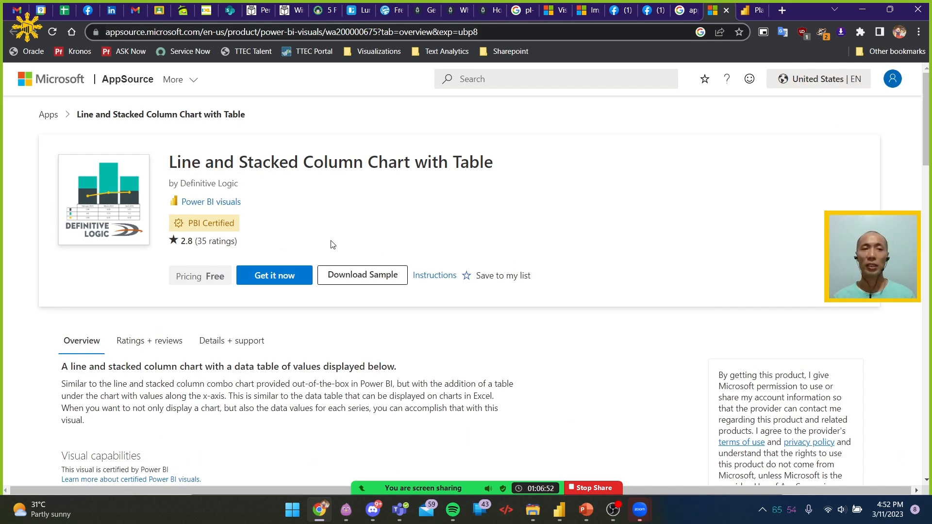
click(285, 277)
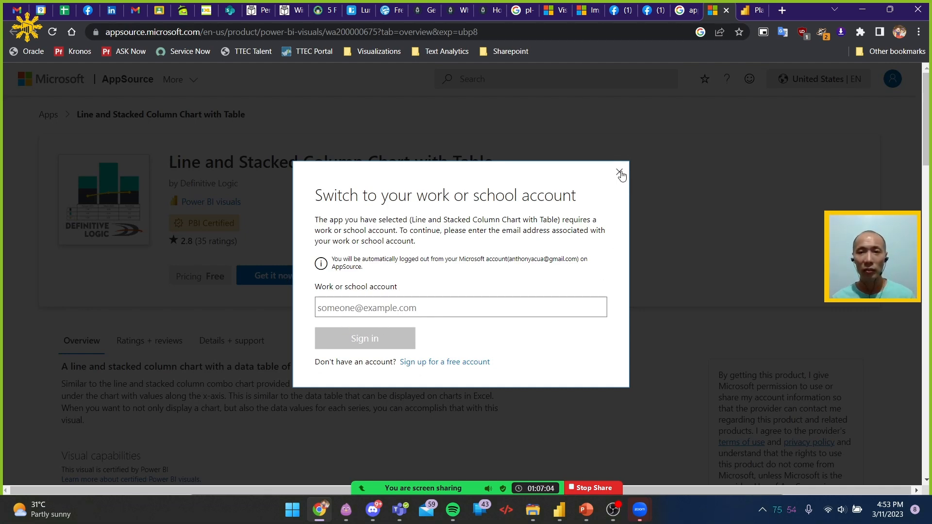
click(620, 173)
Switch to Power BI Desktop, narrow the stacked column chart and paste a copy on Page 4 in place of the broken table
key(alt+Tab)
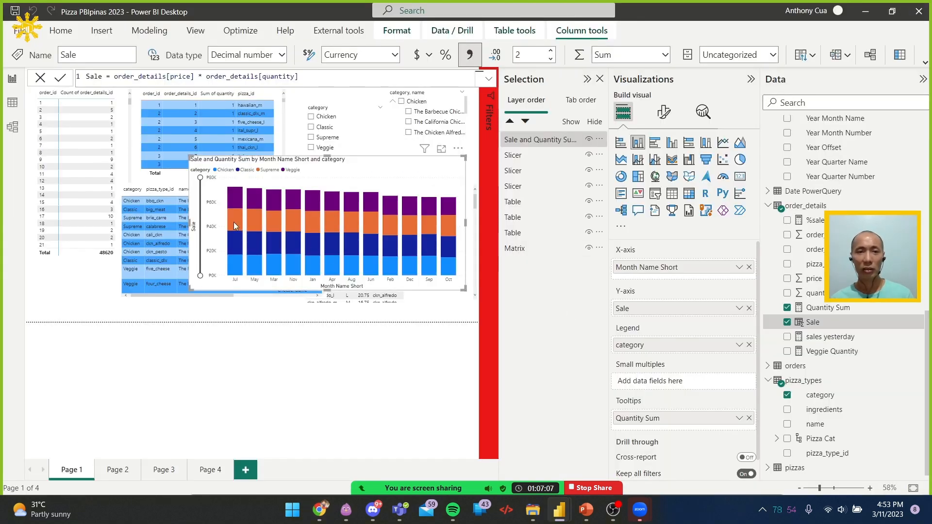
drag(189, 223, 240, 227)
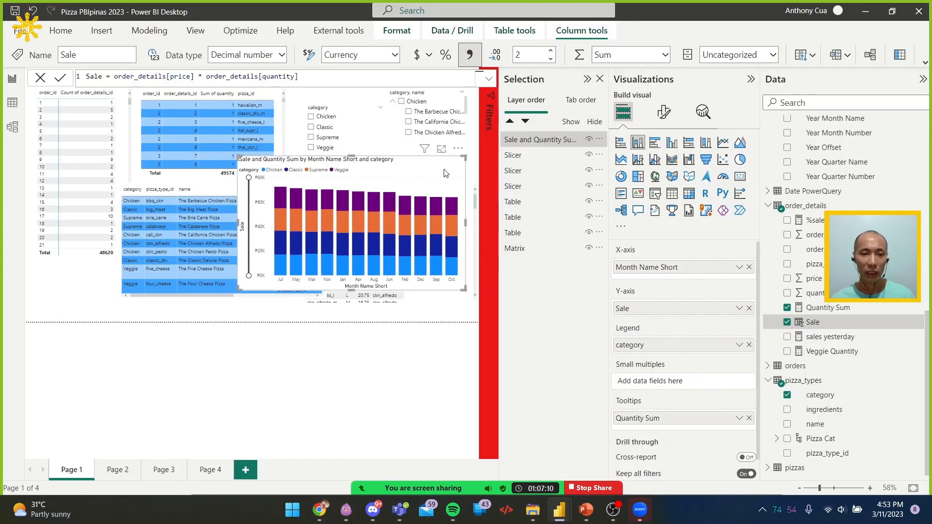
click(212, 470)
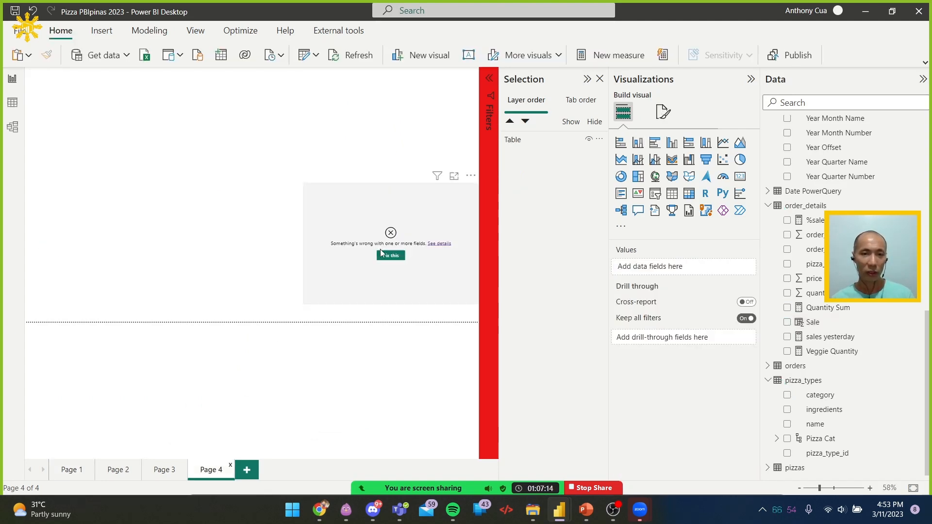
click(396, 232)
key(Delete)
key(ctrl+v)
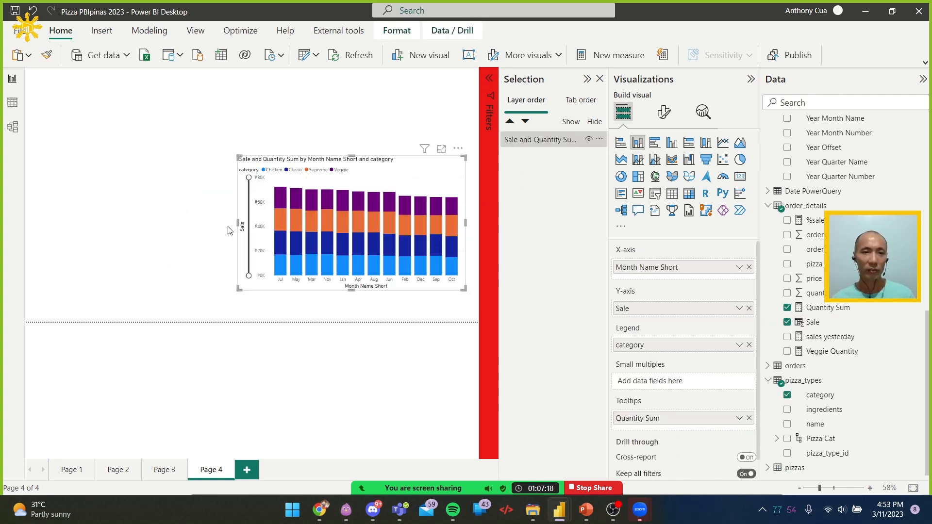
Move the pasted chart to the upper-left corner of the page and resize it to about half the page width
drag(236, 224, 26, 224)
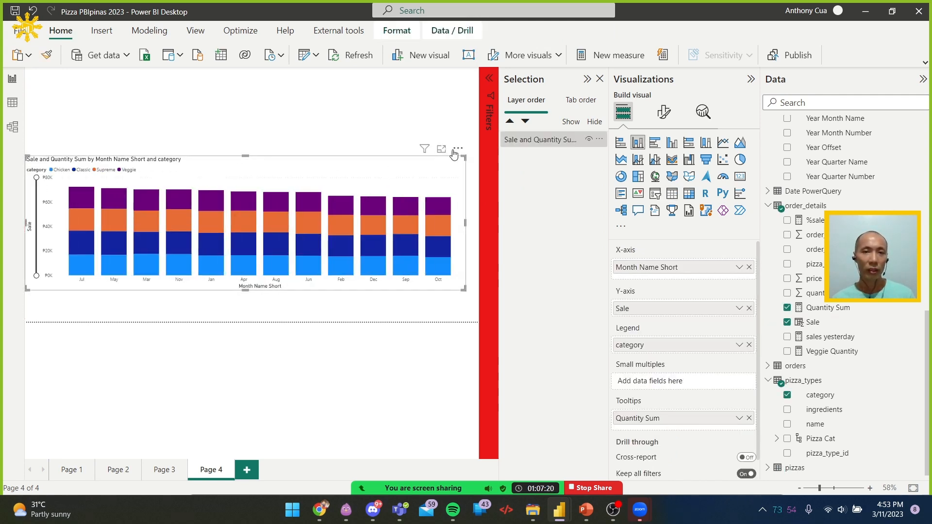
drag(464, 141, 475, 40)
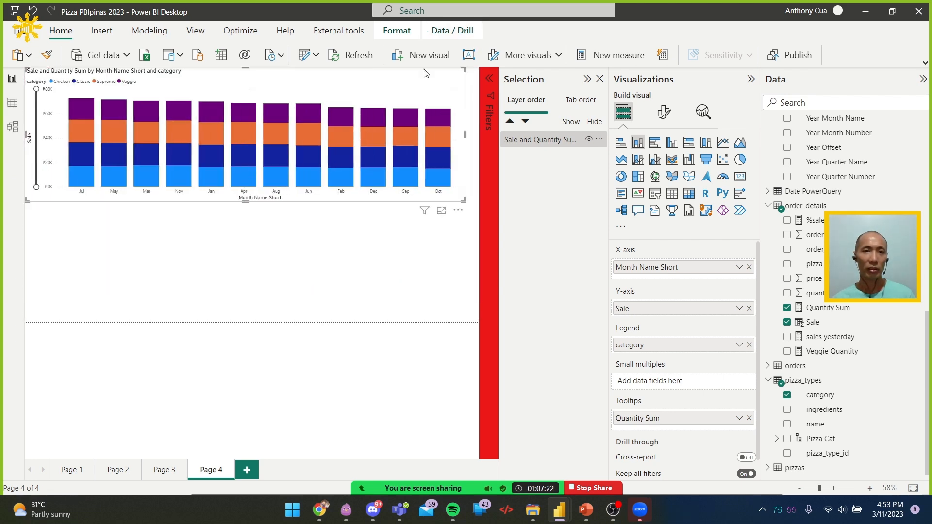
drag(463, 199, 275, 175)
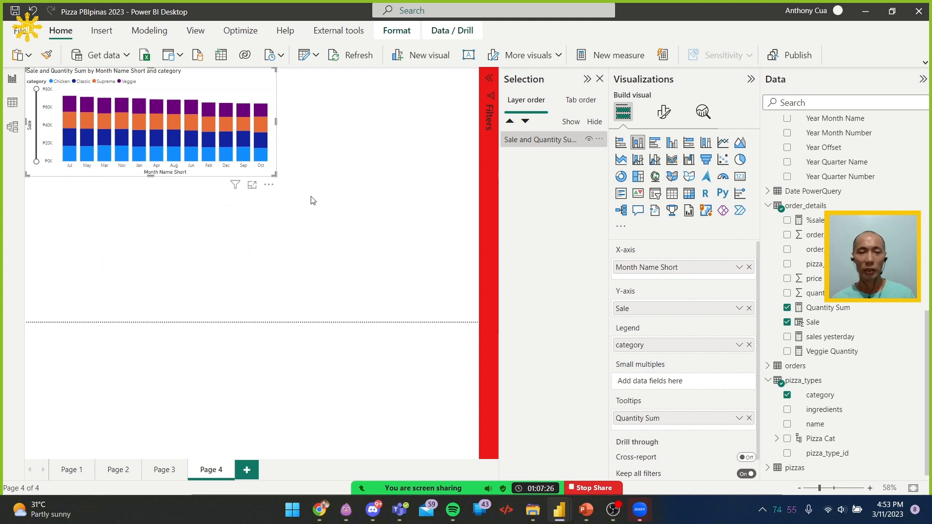
Duplicate the stacked column chart on Page 4 and place the copy directly below the original
click(311, 199)
click(262, 176)
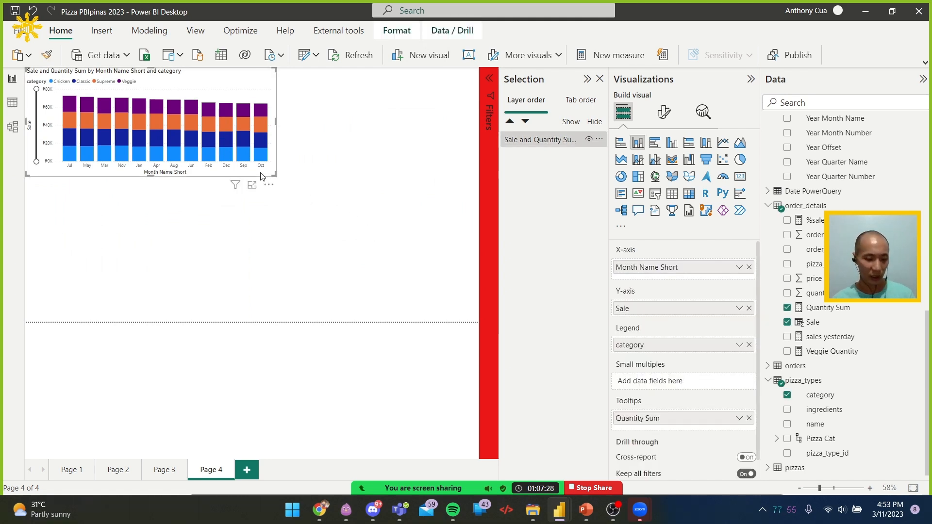
key(ctrl+c)
click(348, 204)
key(ctrl+v)
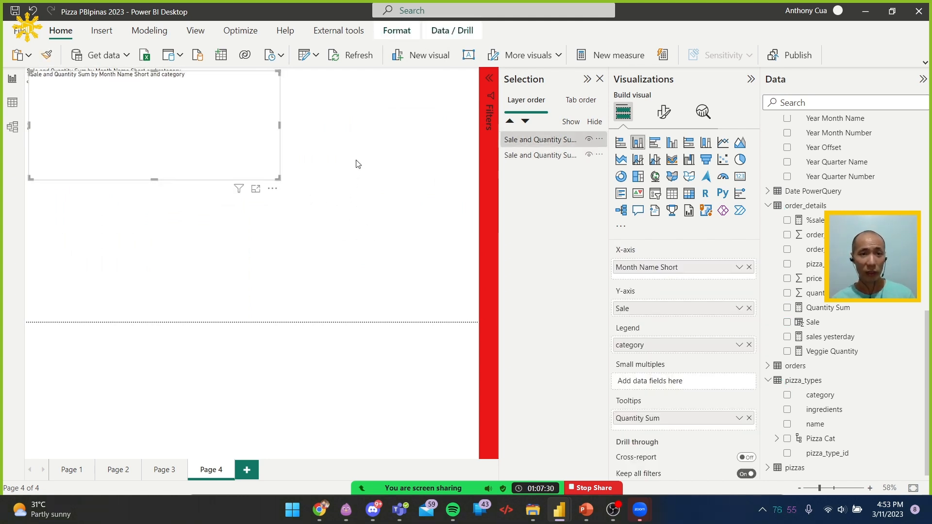
drag(281, 189, 278, 295)
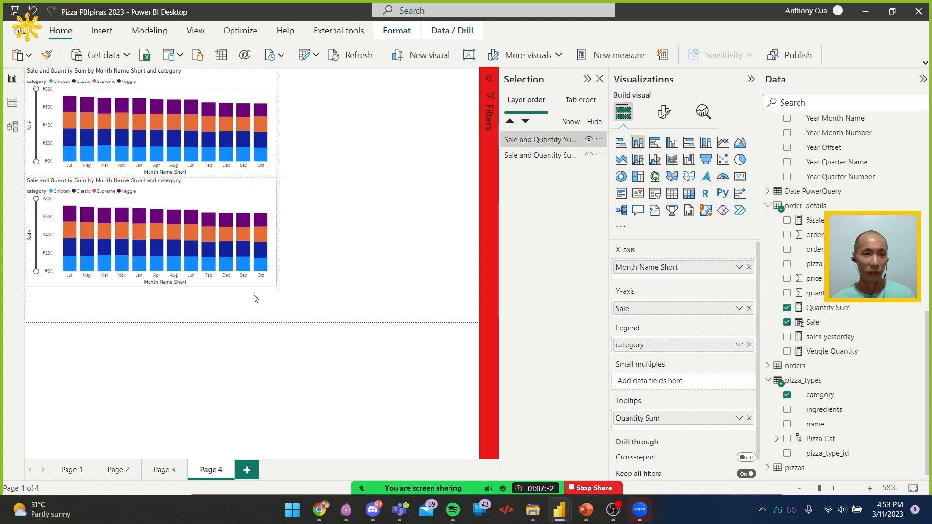
Convert the lower chart to a matrix with category in rows, Month Name Short in columns and only Sale as values
click(690, 194)
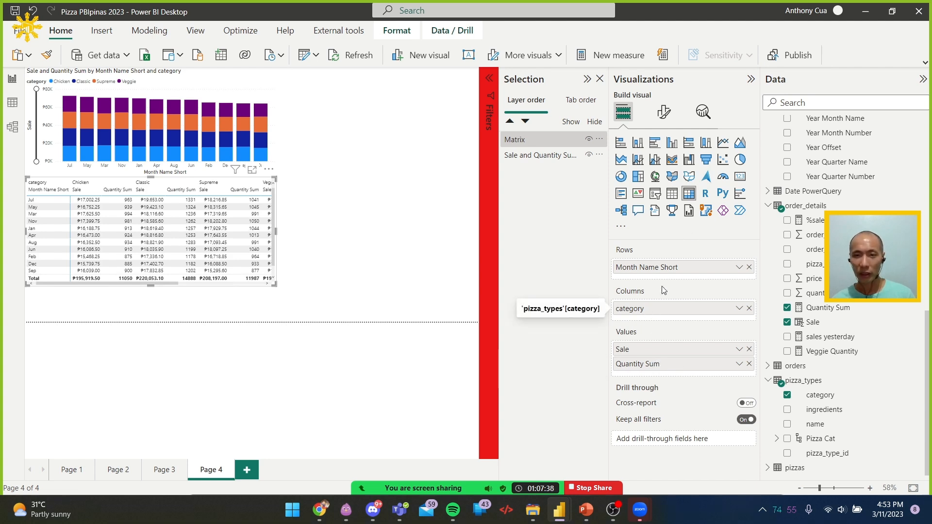
mouse_move(670, 266)
mouse_down()
mouse_move(669, 318)
mouse_move(662, 286)
mouse_move(674, 276)
mouse_up()
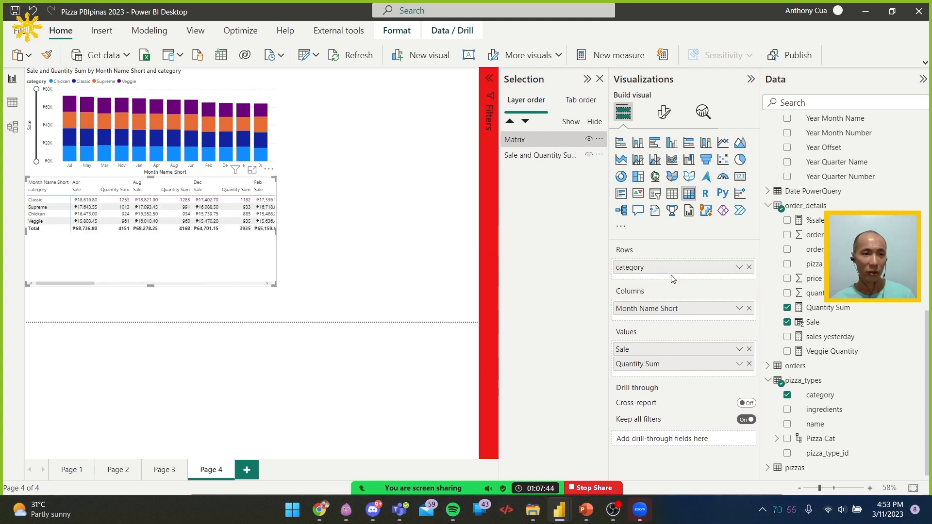
click(750, 365)
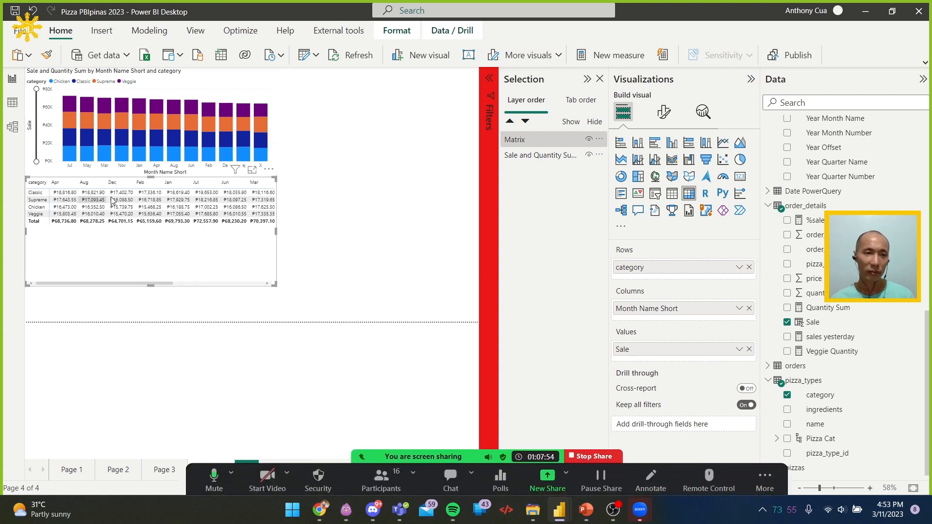
Sort the matrix by category
mouse_move(127, 210)
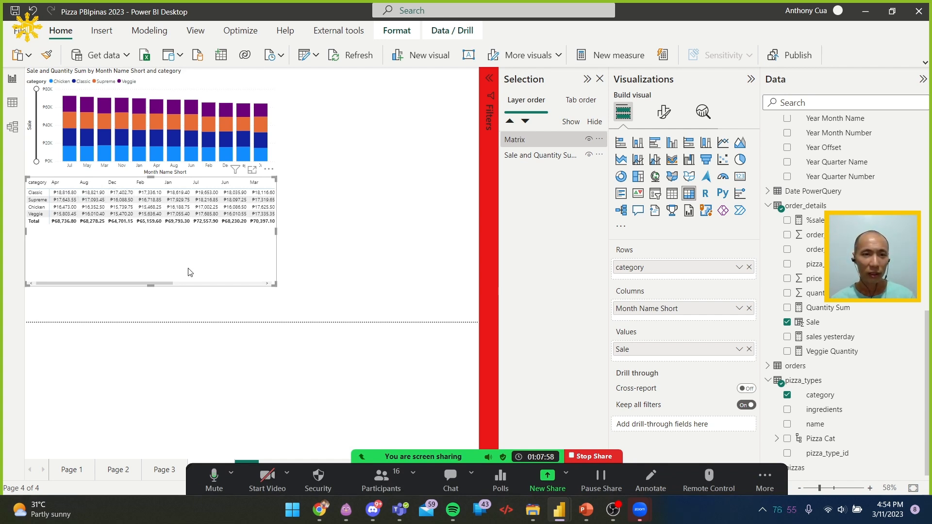
click(269, 171)
mouse_move(358, 271)
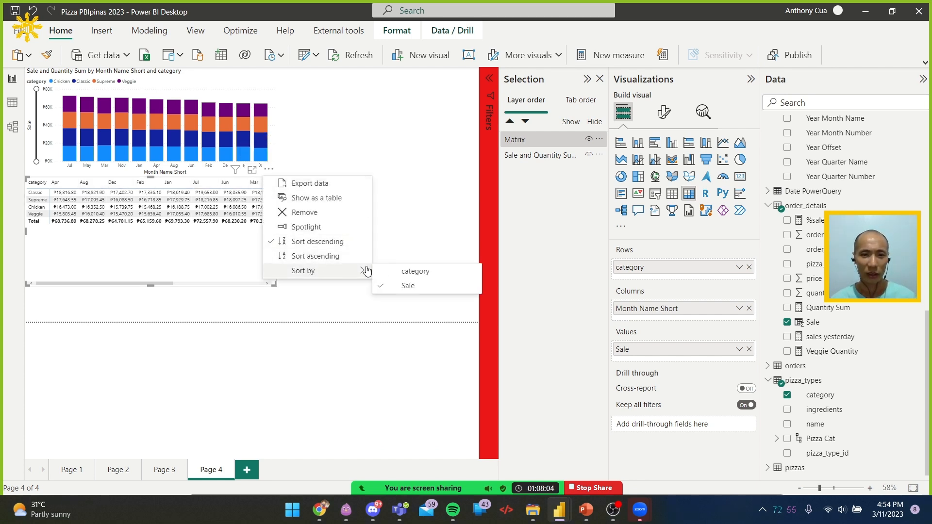
click(415, 275)
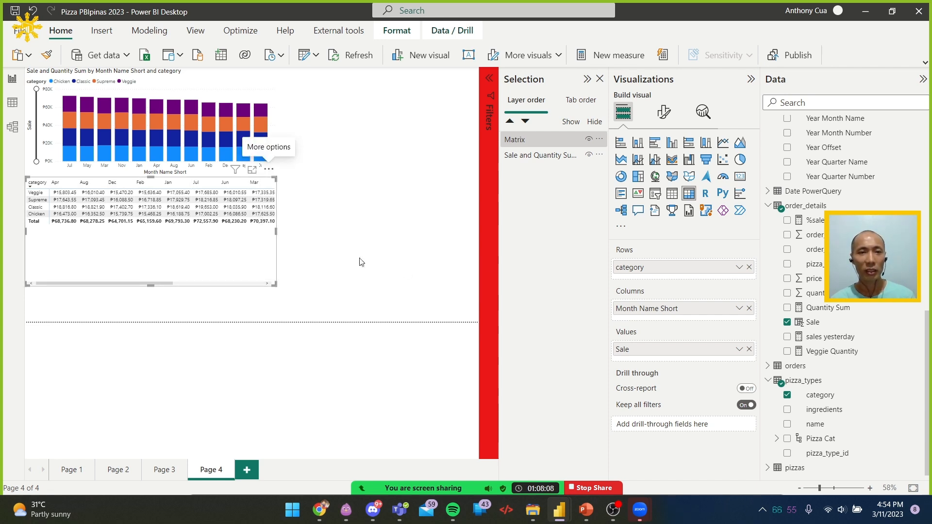
Move Month Name Short above category in the matrix rows and sort the matrix by Month Name Short in ascending order
drag(663, 313, 685, 265)
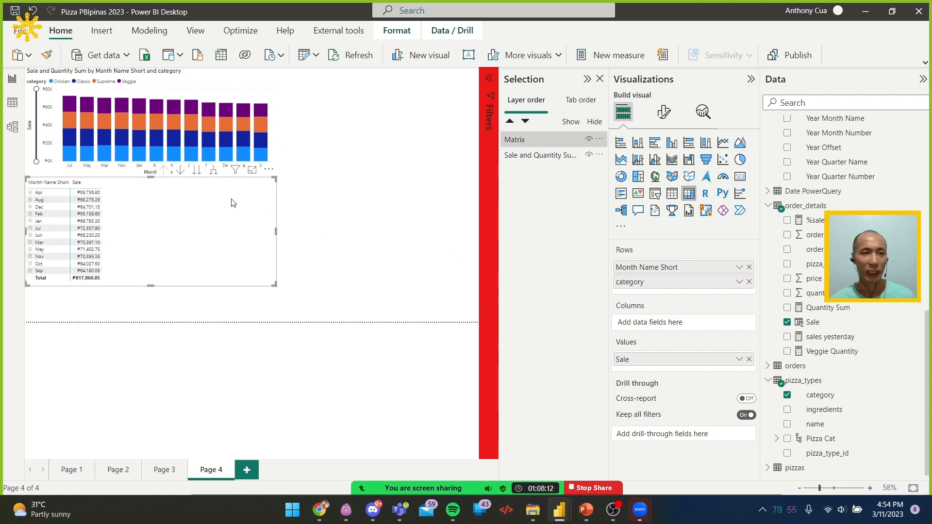
click(269, 170)
mouse_move(331, 270)
click(427, 271)
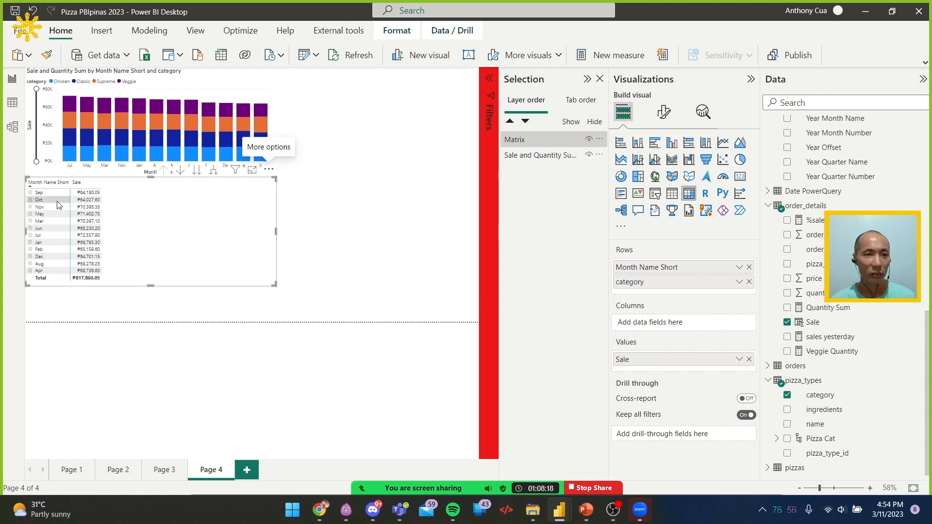
click(269, 170)
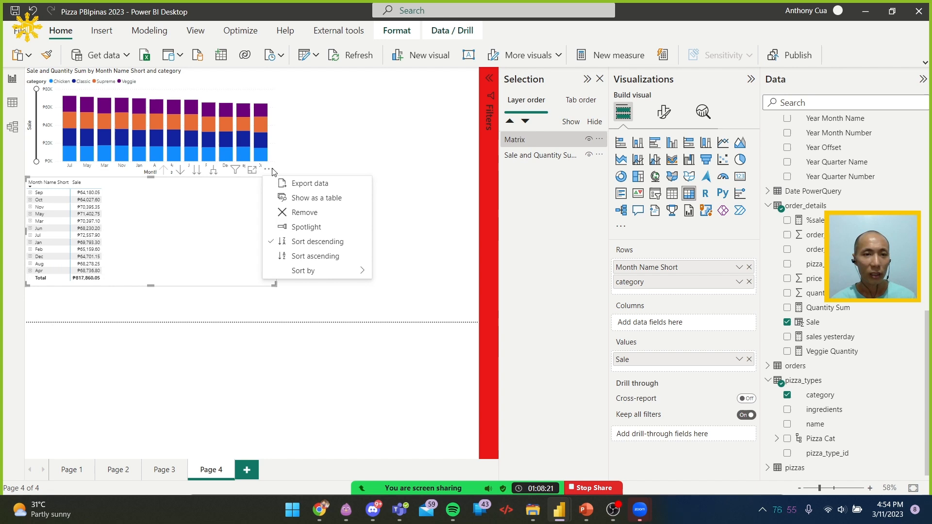
click(326, 262)
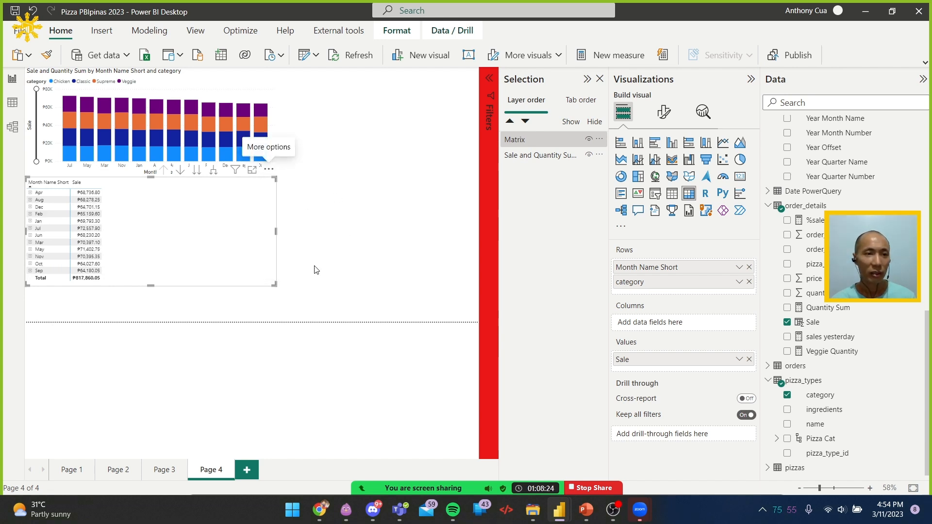
Move category to the columns of a slightly taller matrix and check the Month Name Short sort in both directions
drag(153, 285, 152, 307)
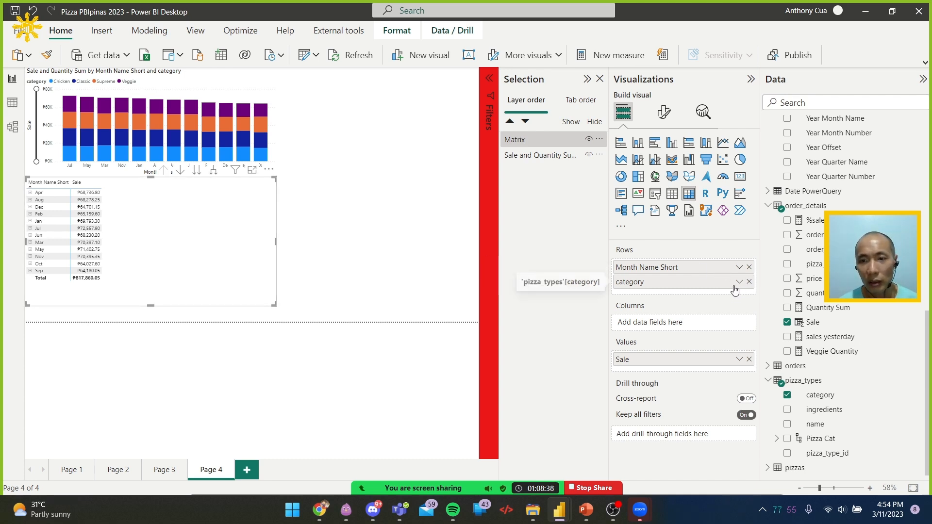
drag(708, 289, 717, 323)
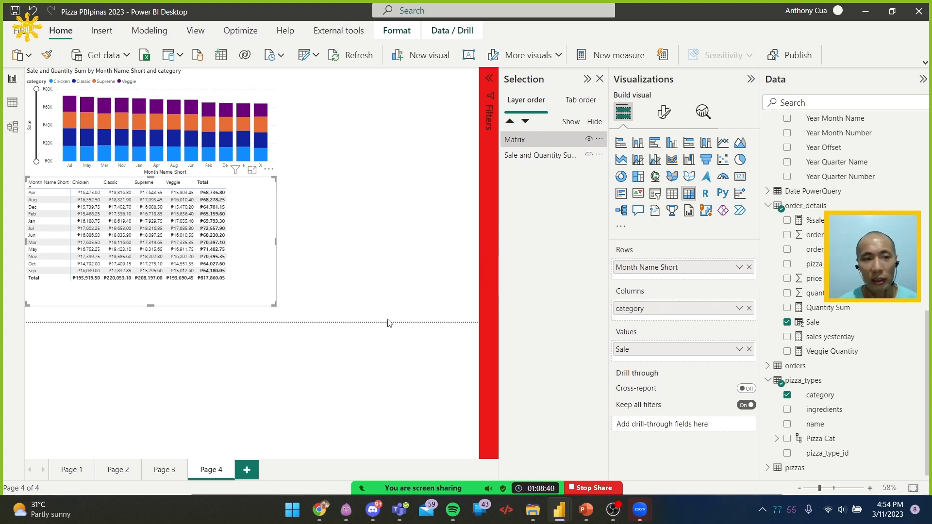
click(58, 187)
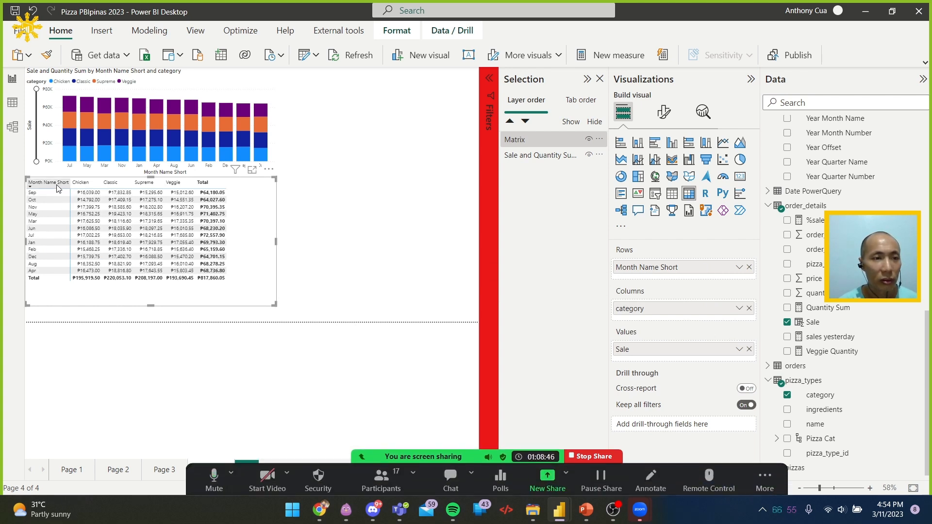
click(58, 187)
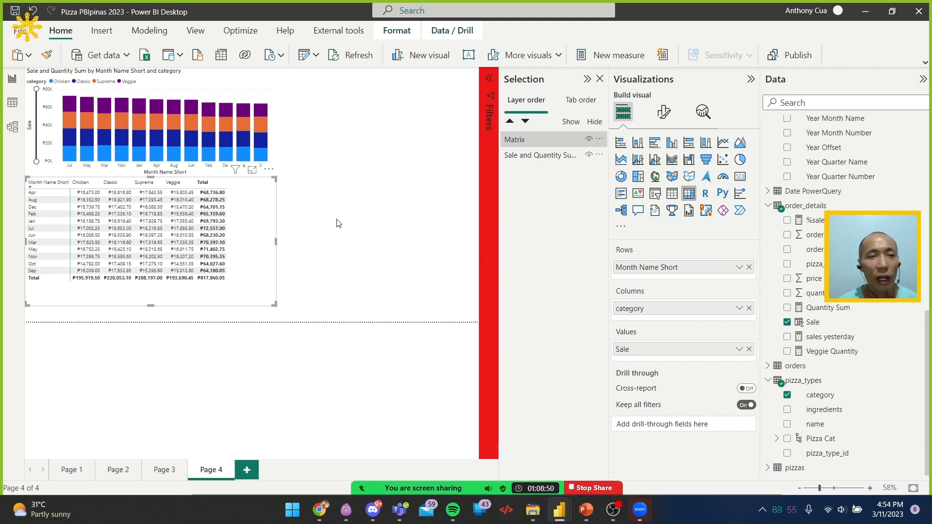
Set the Month Name Short column of the Date DAX table to sort by the Month column
scroll(823, 225, up, 3)
scroll(823, 224, up, 3)
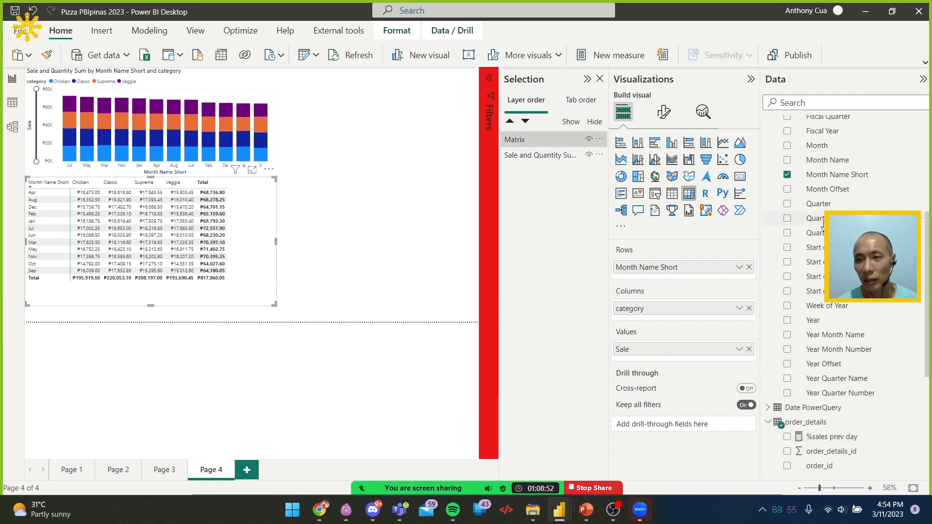
click(840, 175)
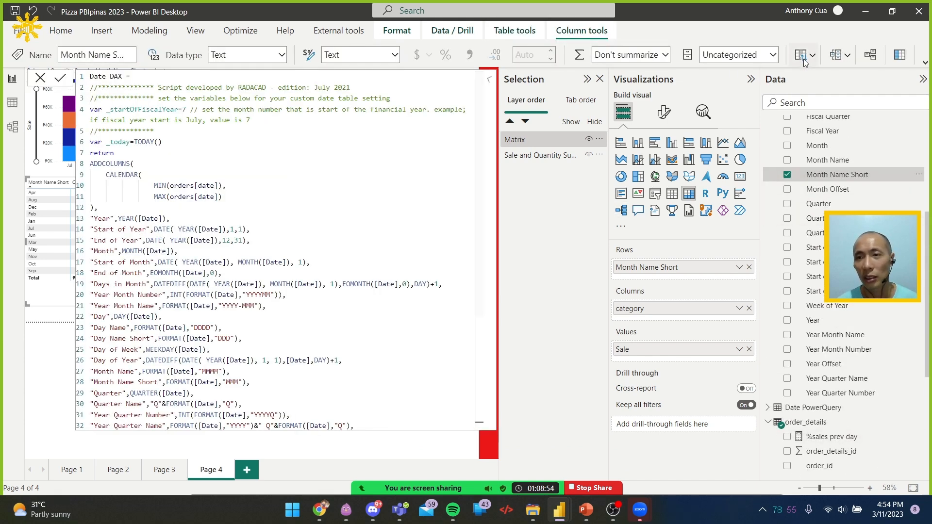
click(802, 54)
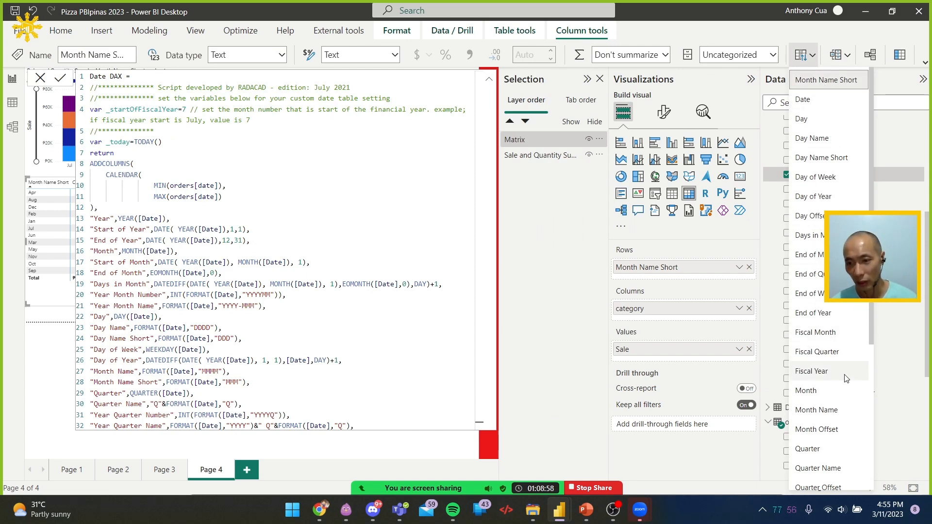
click(847, 393)
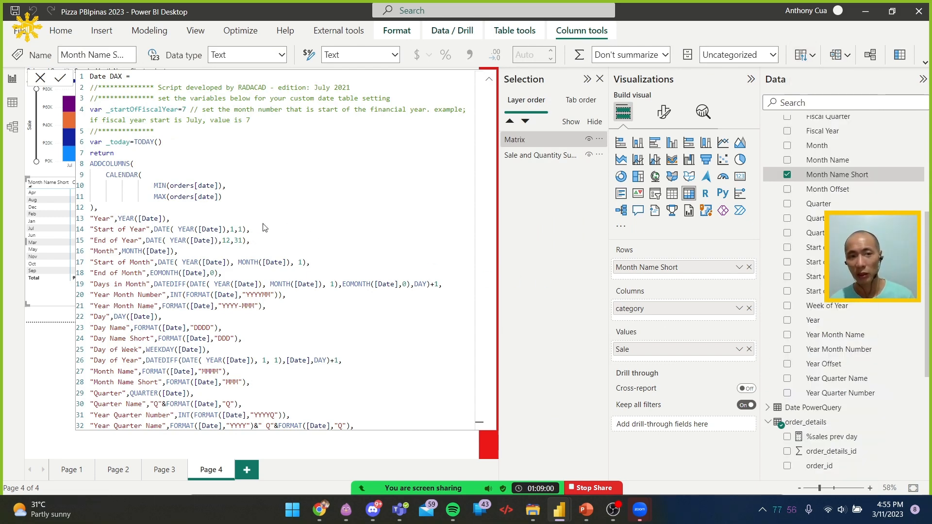
Close the Date DAX formula and sort the stacked column chart's axis by Month Name Short in ascending order
click(41, 78)
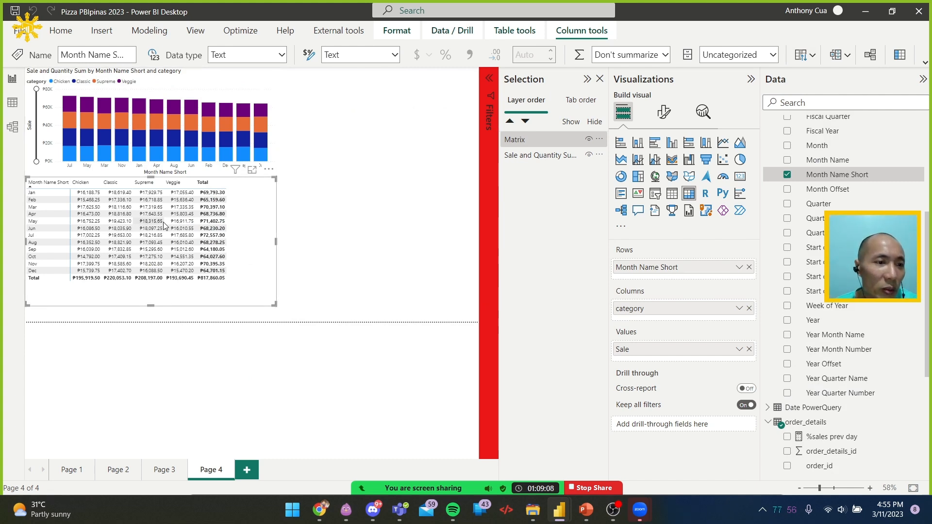
click(218, 78)
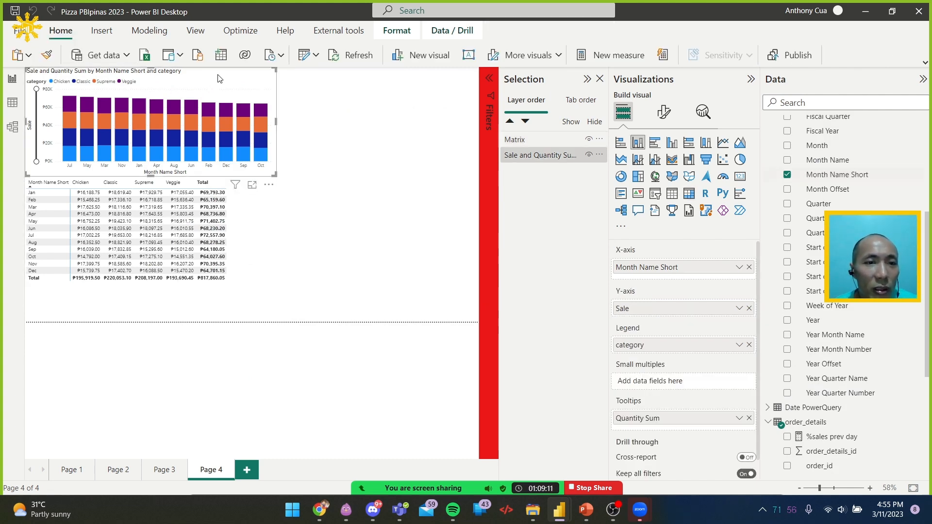
click(270, 186)
mouse_move(306, 257)
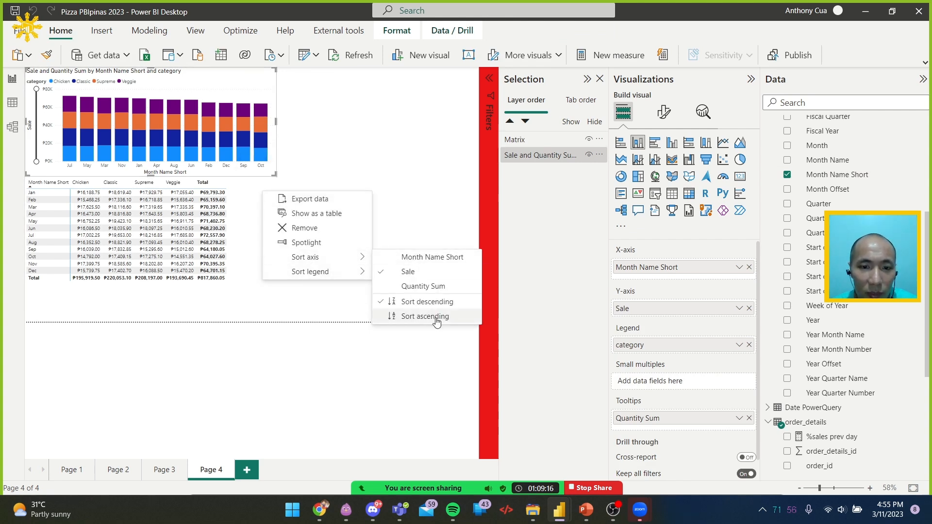
click(433, 260)
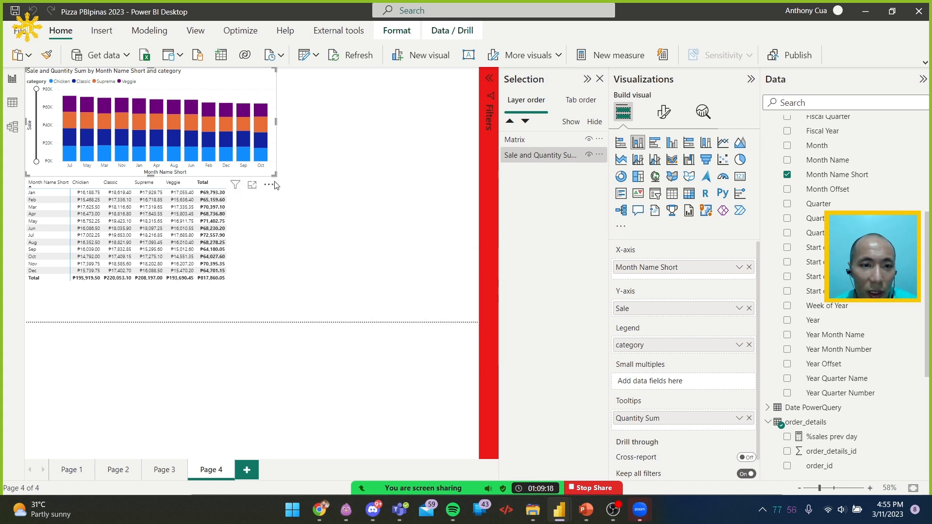
click(274, 184)
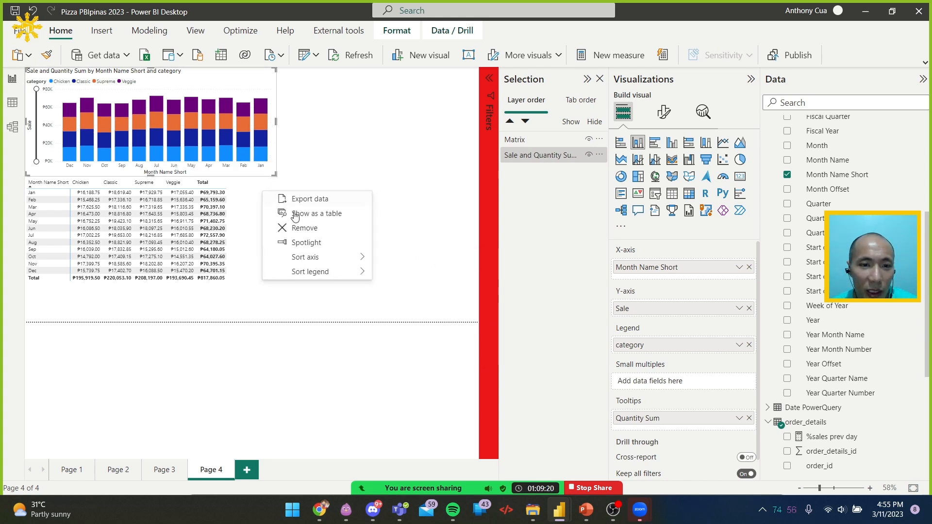
mouse_move(323, 258)
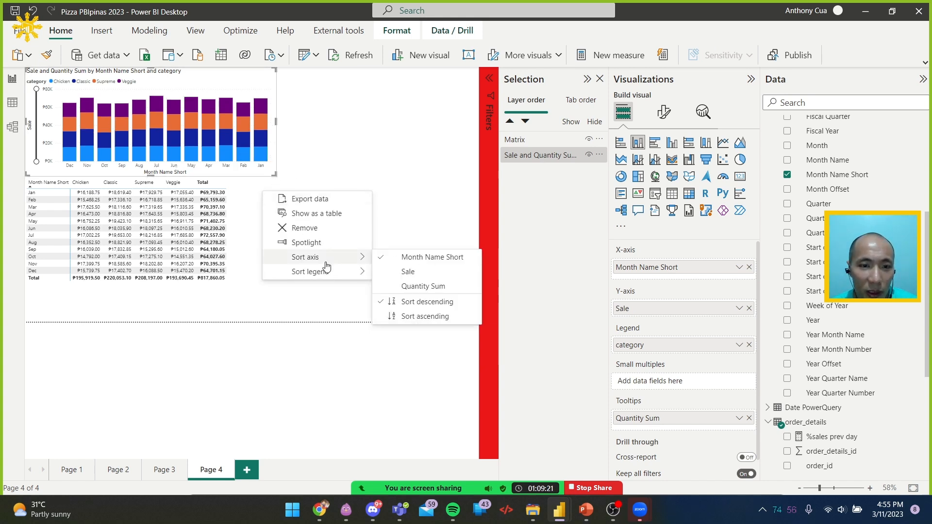
click(427, 317)
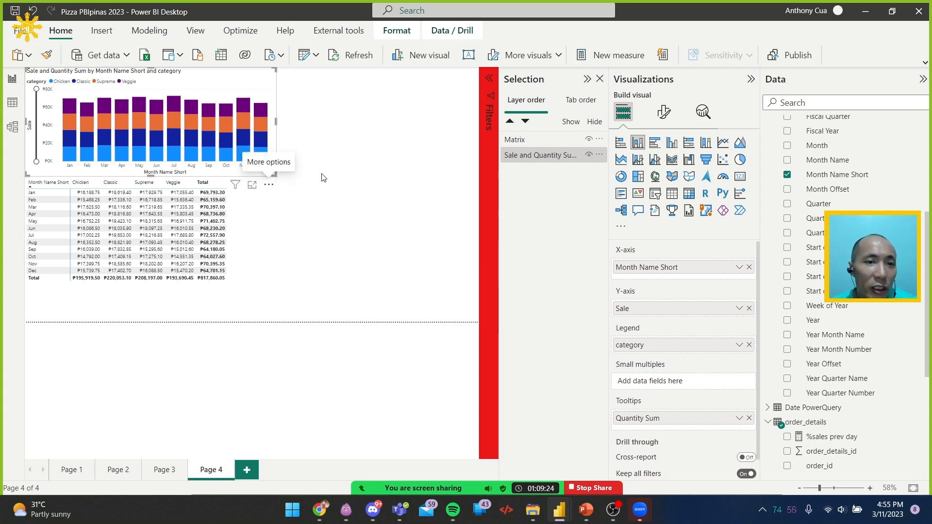
click(351, 240)
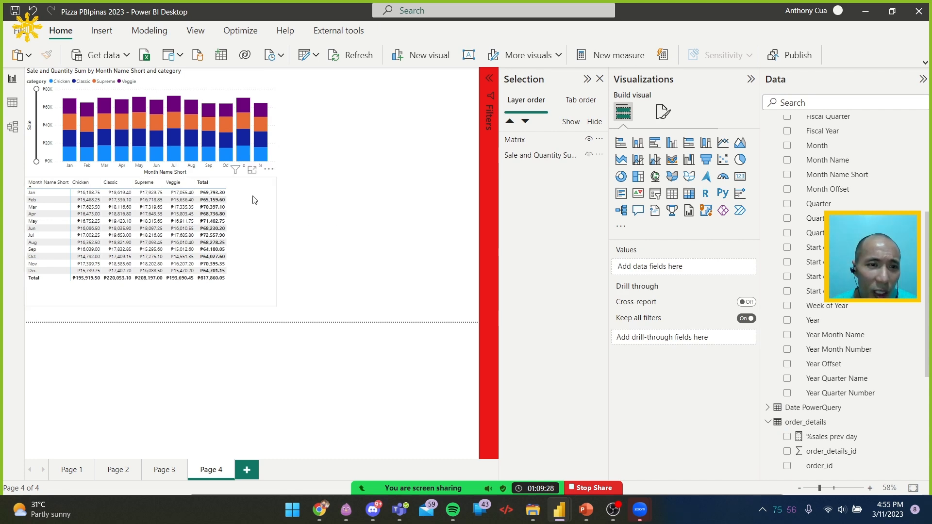
click(256, 217)
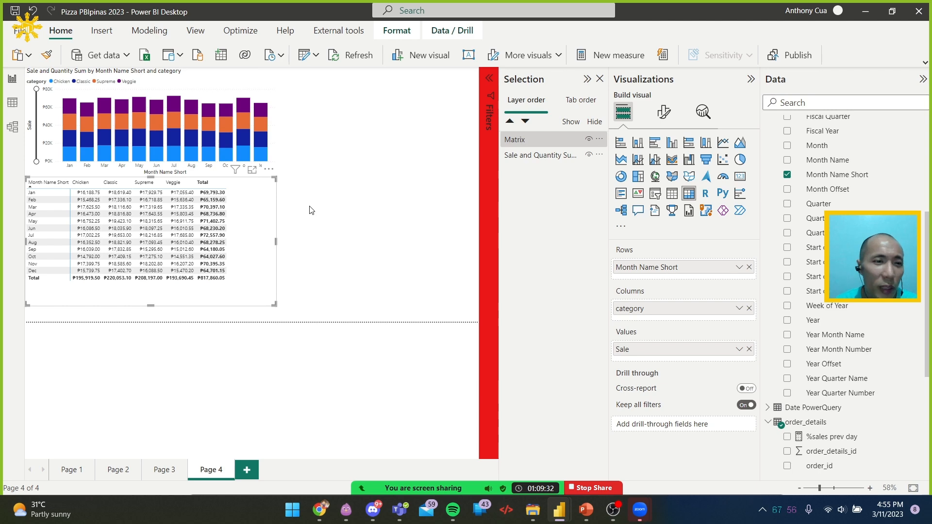
click(330, 207)
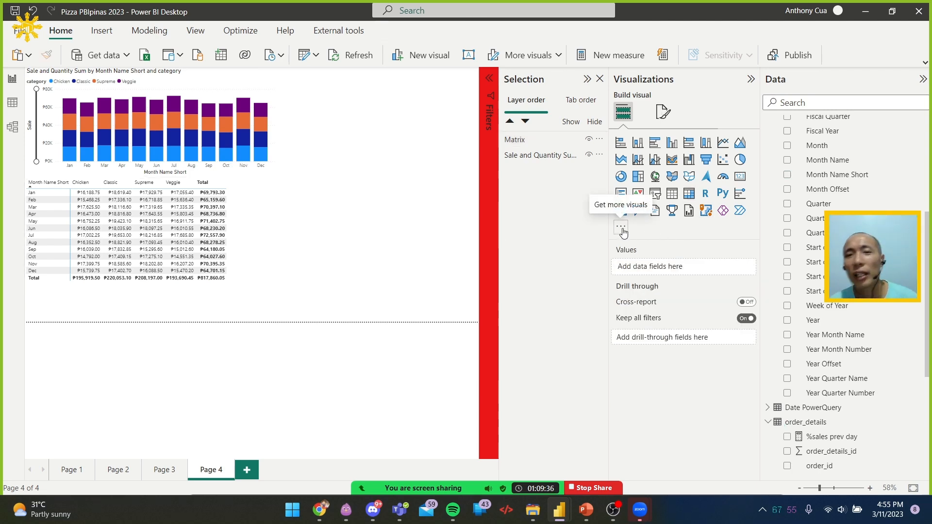
Switch to the browser, copy the visual name "Line and Stacked Column Chart with Table" from its AppSource page, and return to Power BI Desktop
key(alt+Tab)
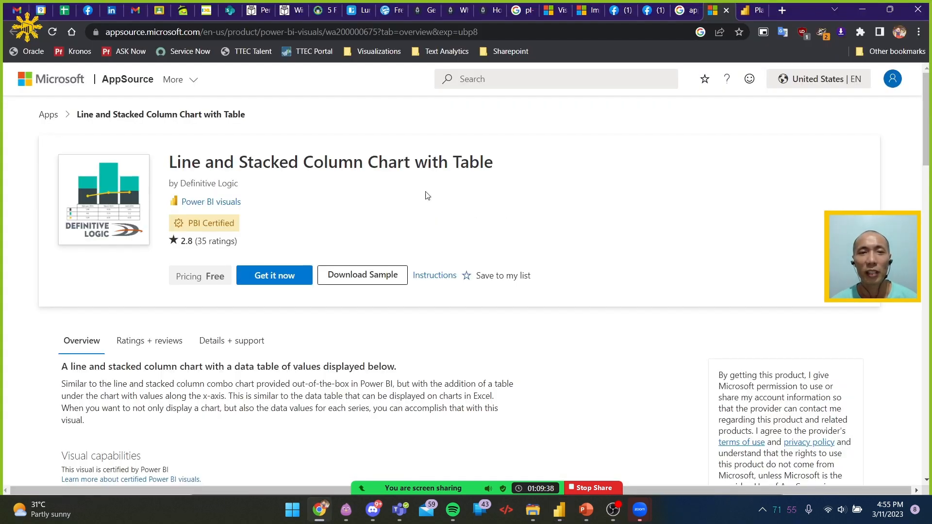
drag(181, 158, 364, 161)
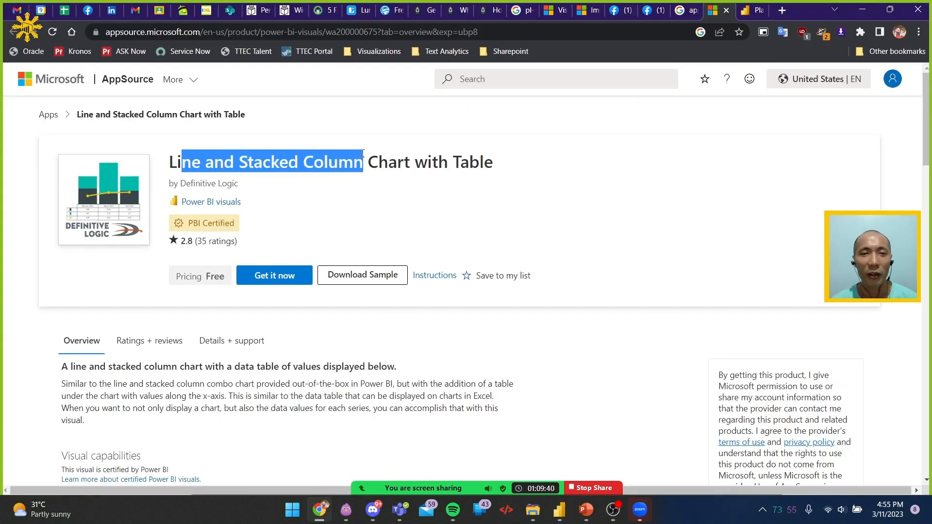
drag(503, 156, 158, 173)
key(alt+Tab)
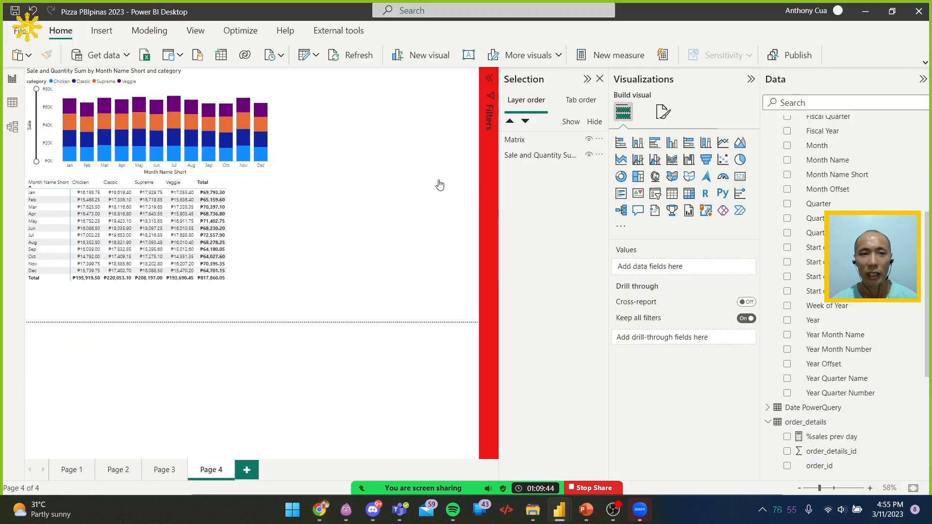
Search the Power BI visuals gallery for the copied name and import the Line and Stacked Column Chart with Table visual into the report
click(625, 231)
click(656, 234)
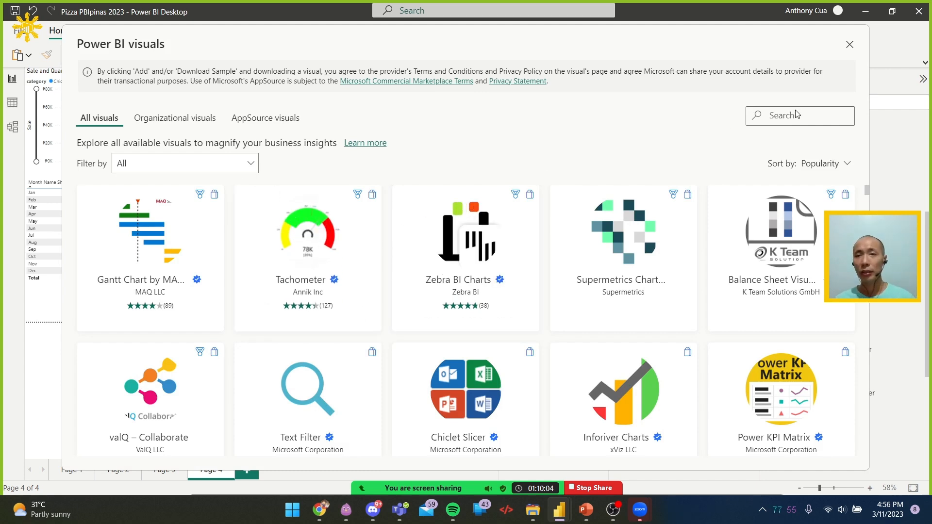
text(Chart with Table)
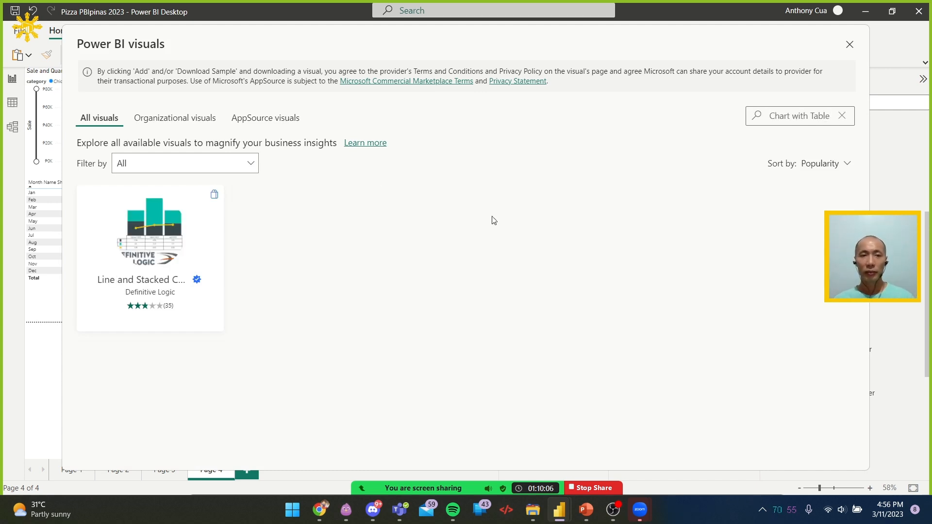
click(153, 236)
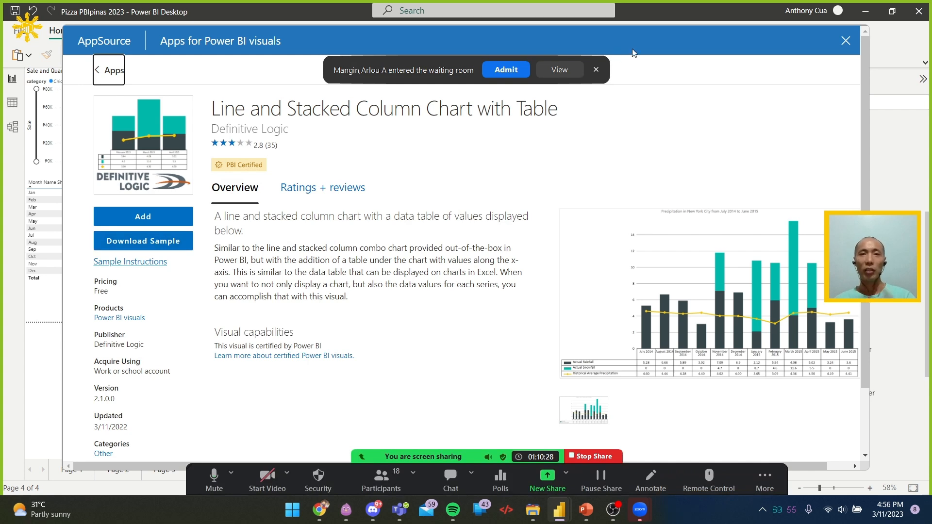
click(519, 70)
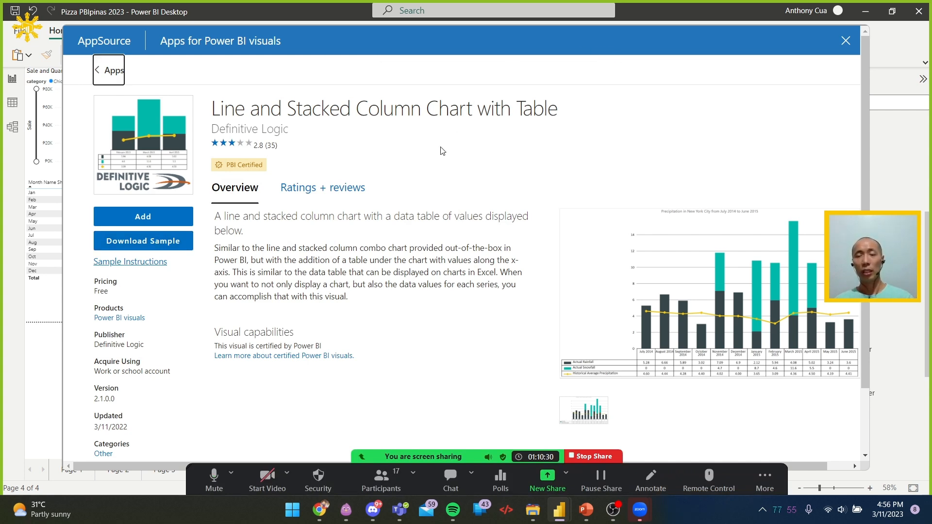
click(143, 218)
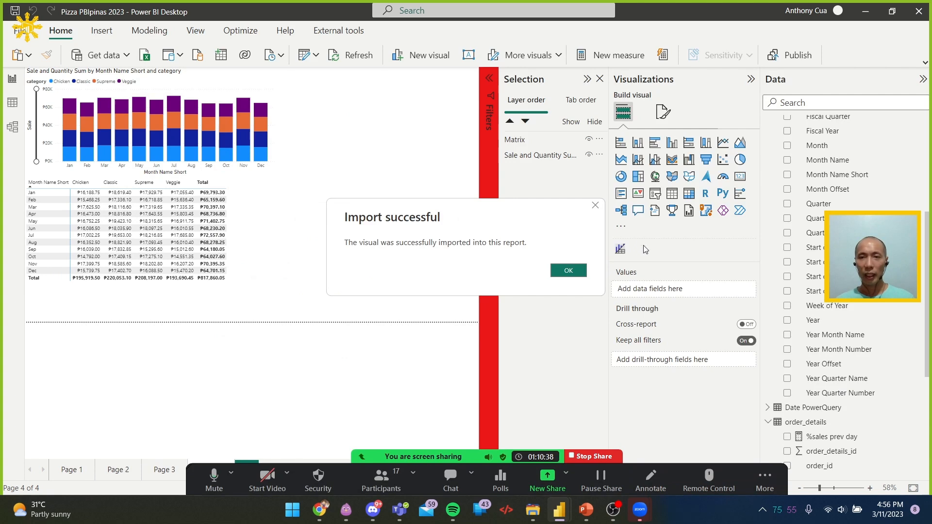
click(568, 273)
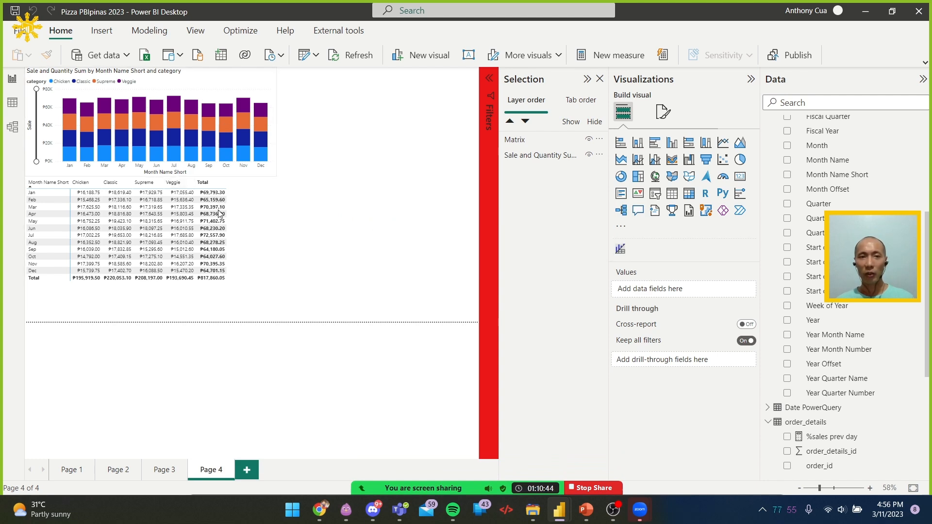
Insert the imported line and stacked column chart with table, using Month Name Short as shared axis and Sale as column values
click(620, 248)
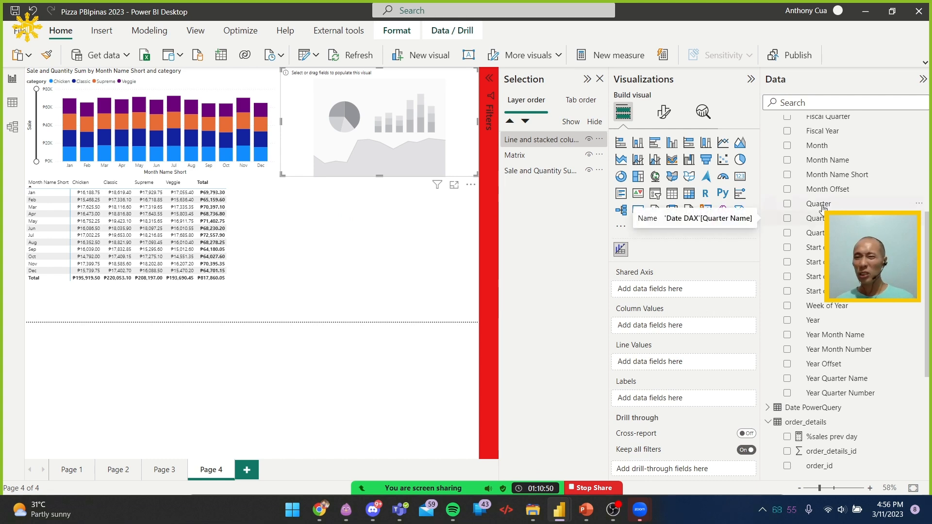
click(787, 175)
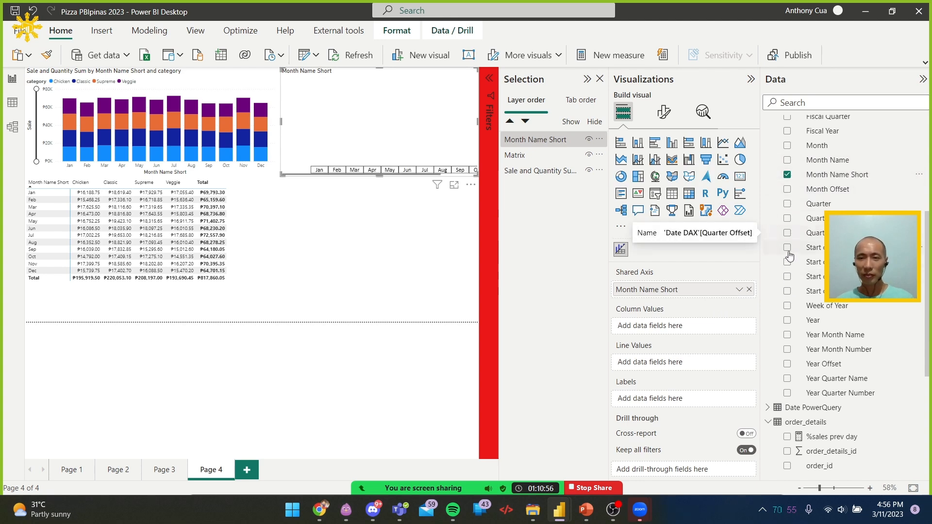
scroll(804, 334, down, 3)
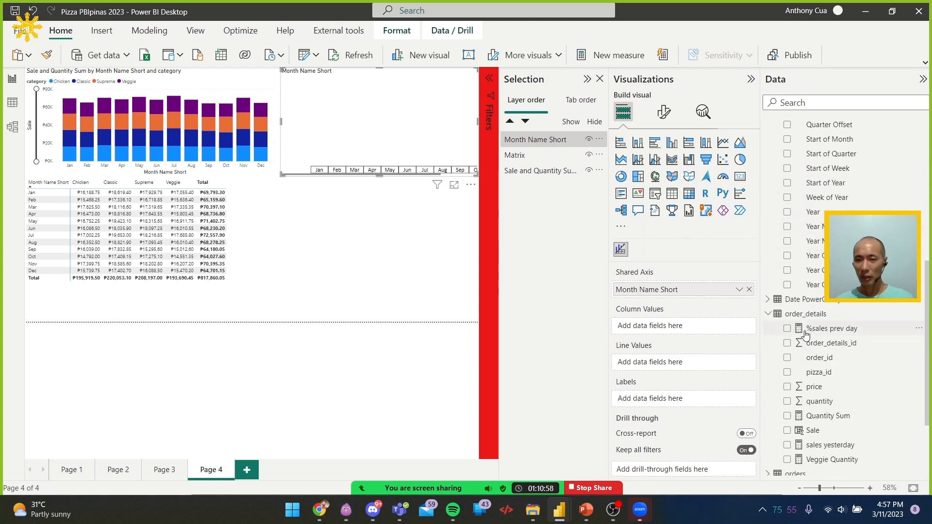
scroll(821, 374, down, 3)
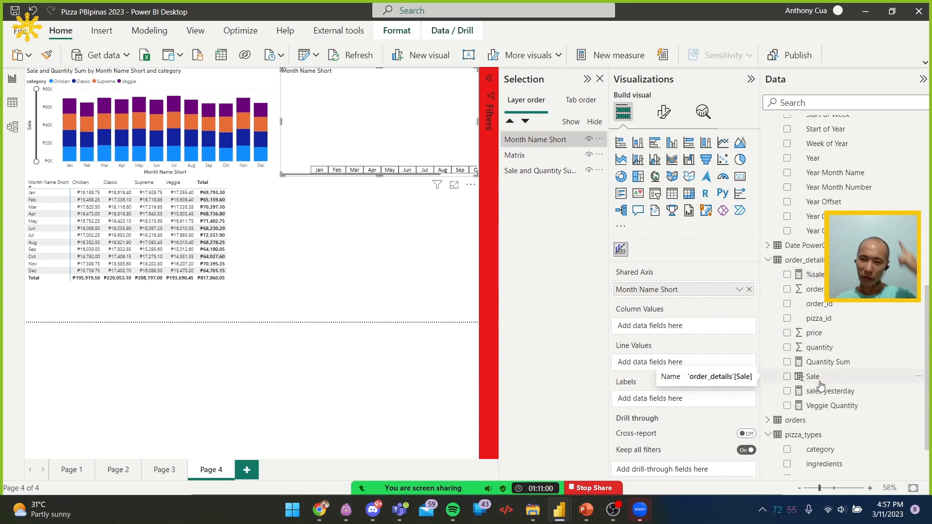
click(788, 378)
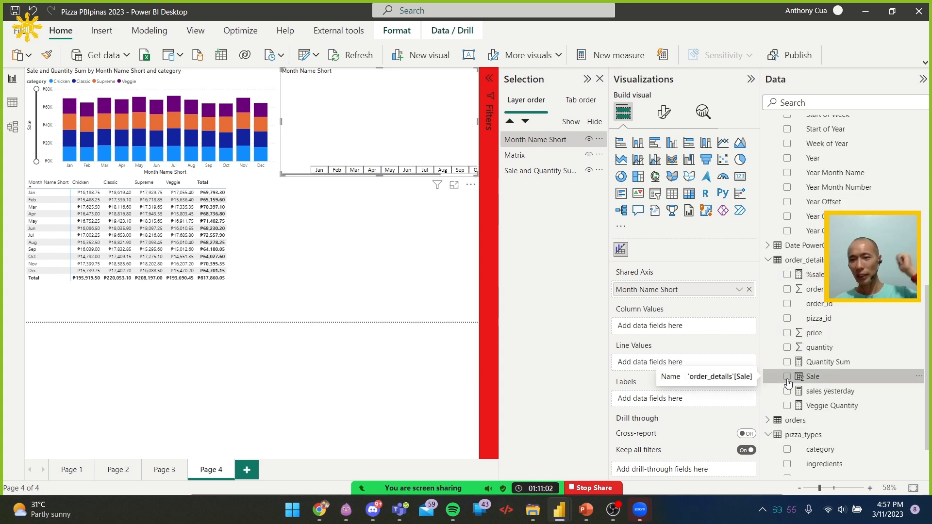
Add category from pizza_types to the new chart's Labels and enlarge the chart so all twelve months fit
scroll(787, 389, down, 1)
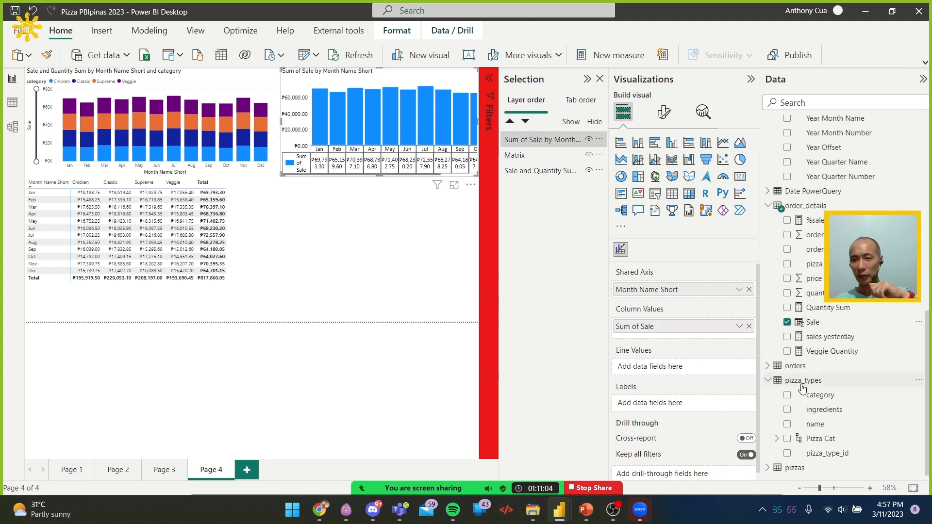
click(786, 397)
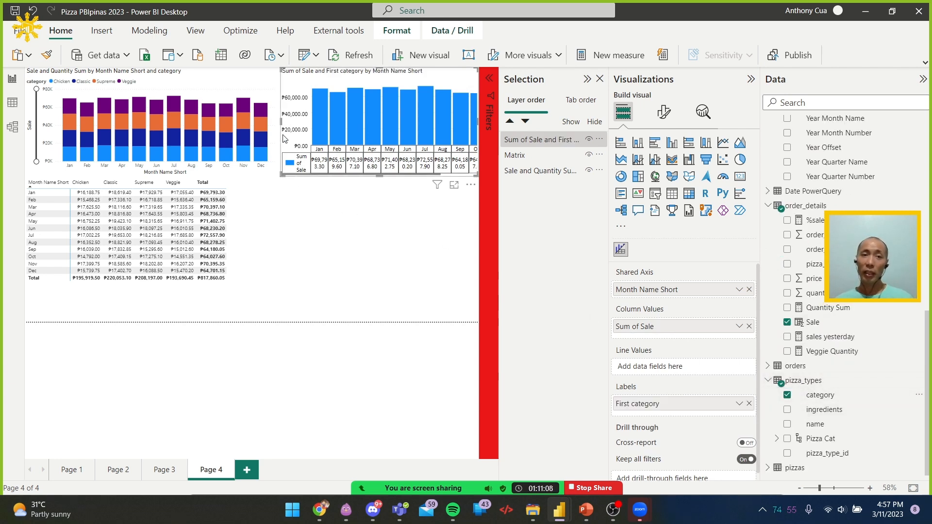
drag(281, 175, 210, 260)
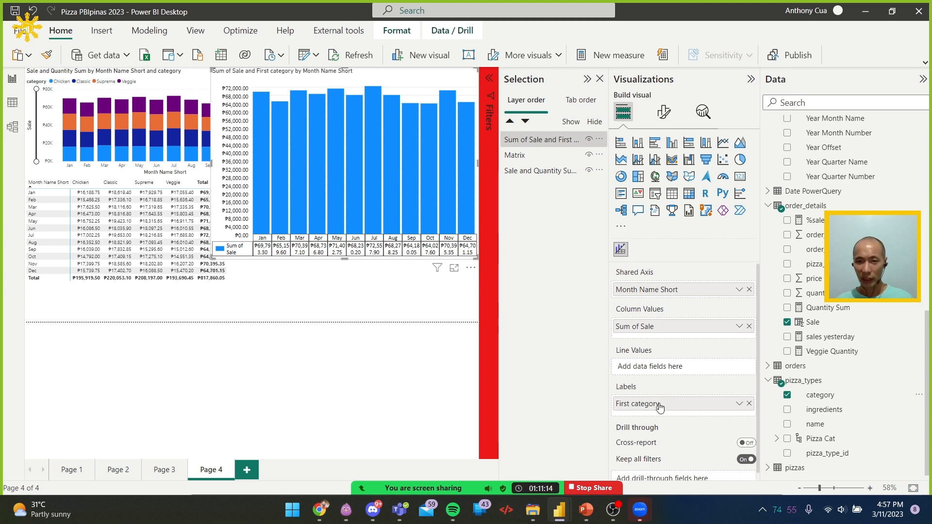
scroll(681, 371, down, 1)
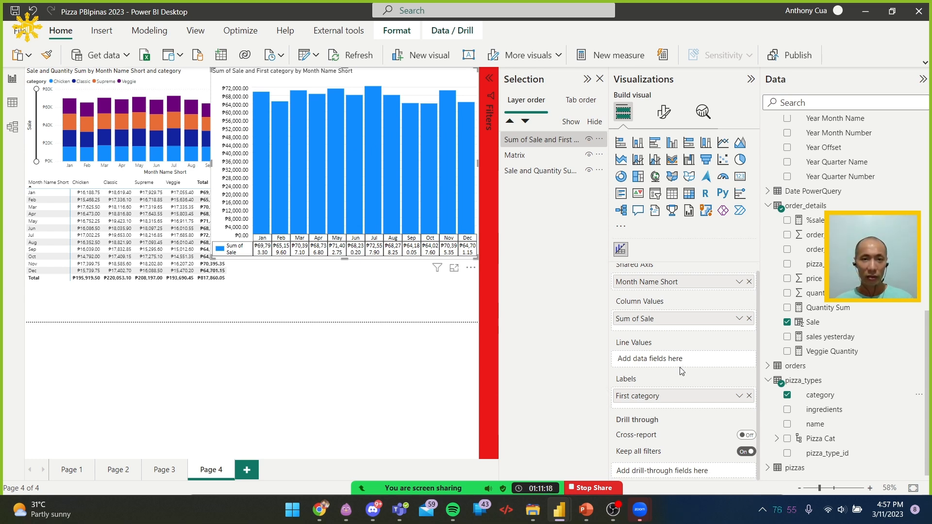
scroll(694, 344, up, 1)
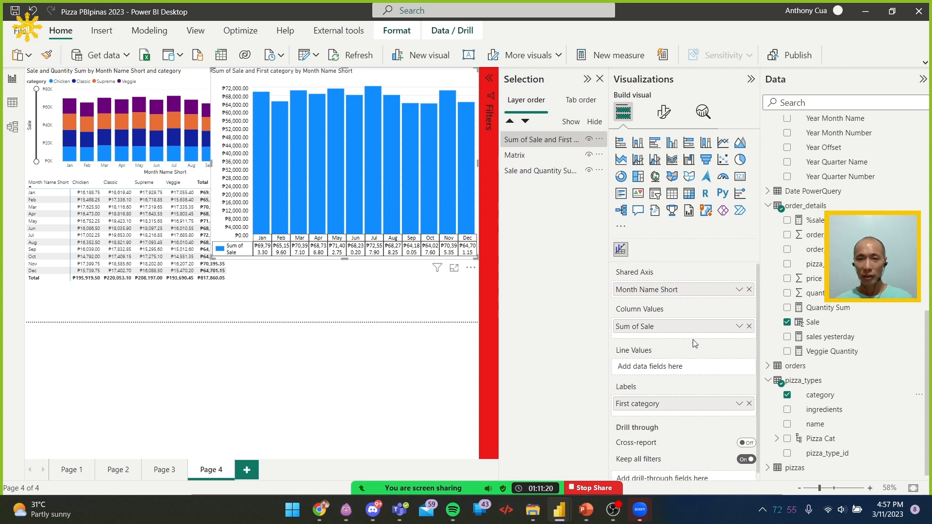
scroll(694, 397, down, 1)
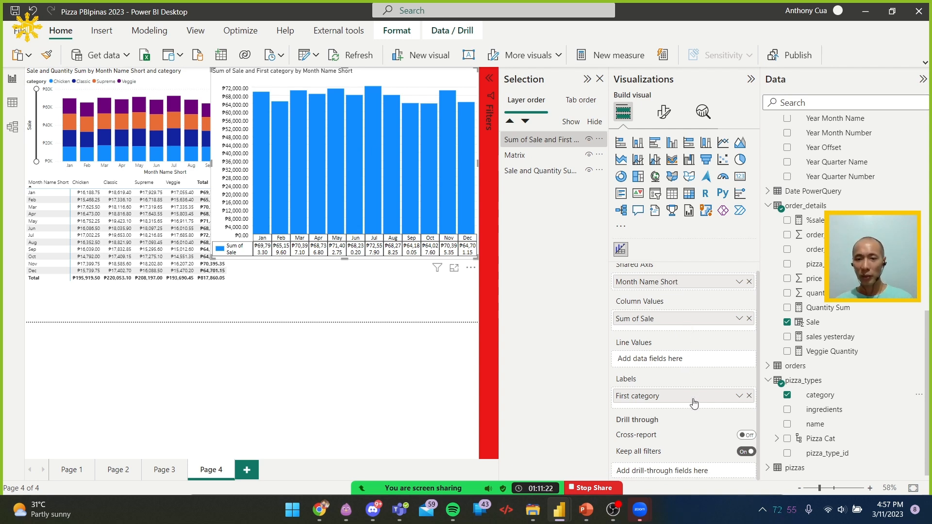
Try the data labels on the new chart and look through its column formatting options
click(663, 112)
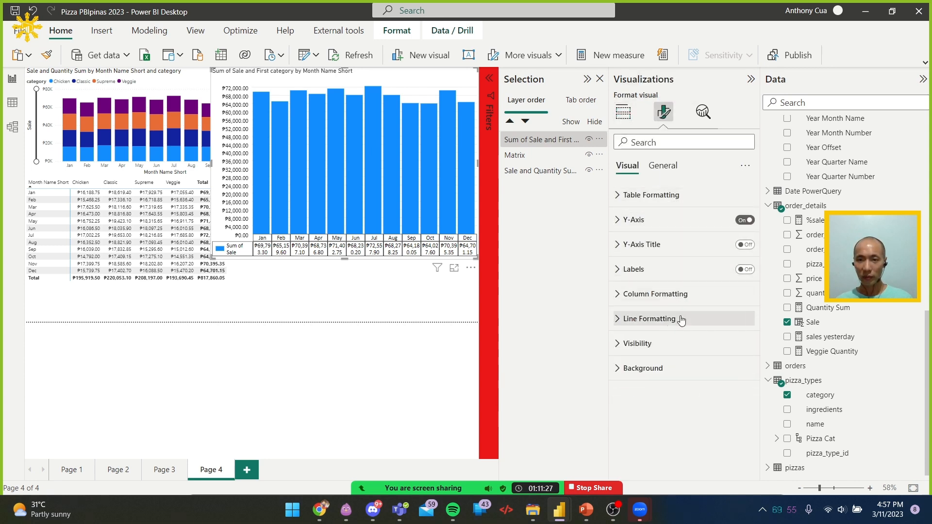
click(670, 296)
click(745, 270)
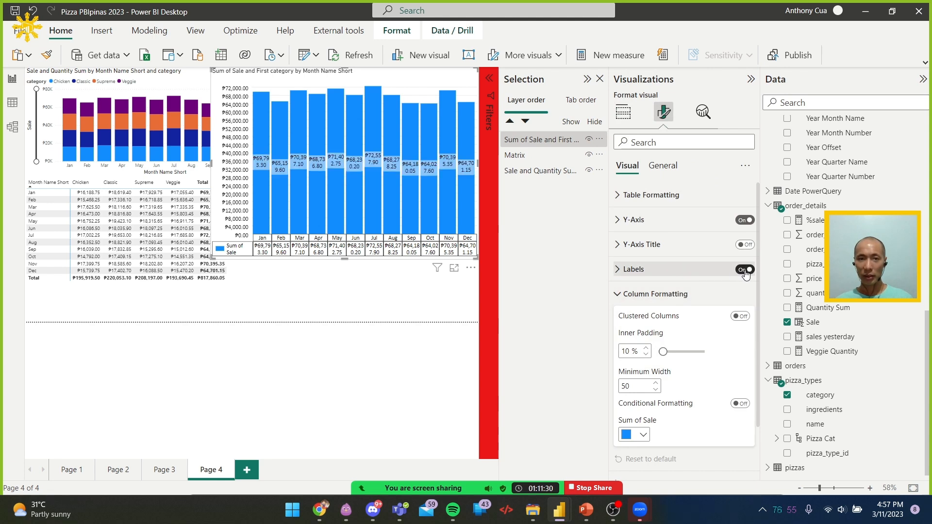
click(745, 270)
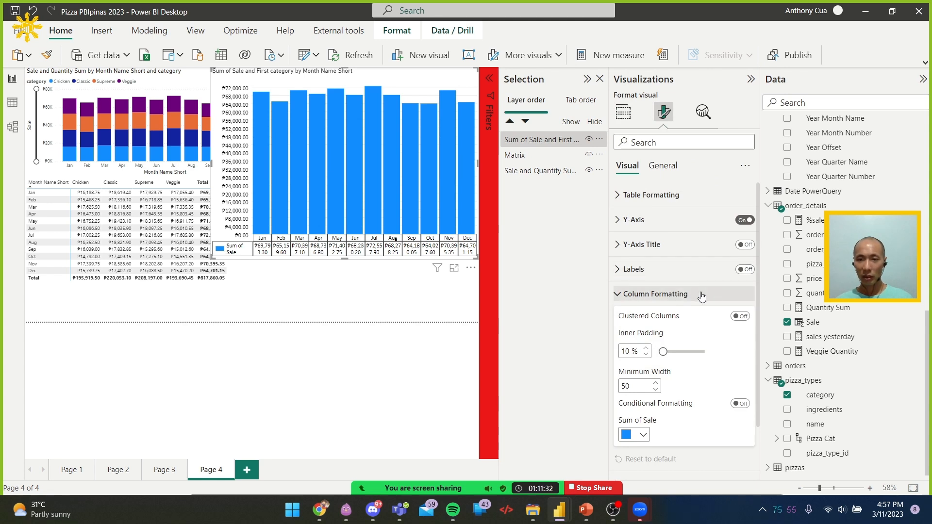
click(702, 294)
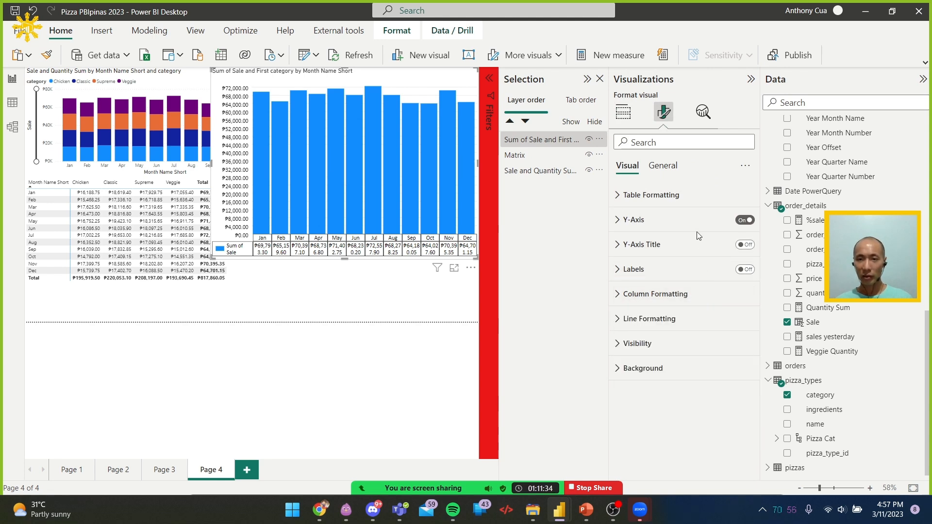
Look through the table formatting, line formatting and visibility options of the imported column chart with table
click(691, 195)
scroll(680, 388, down, 6)
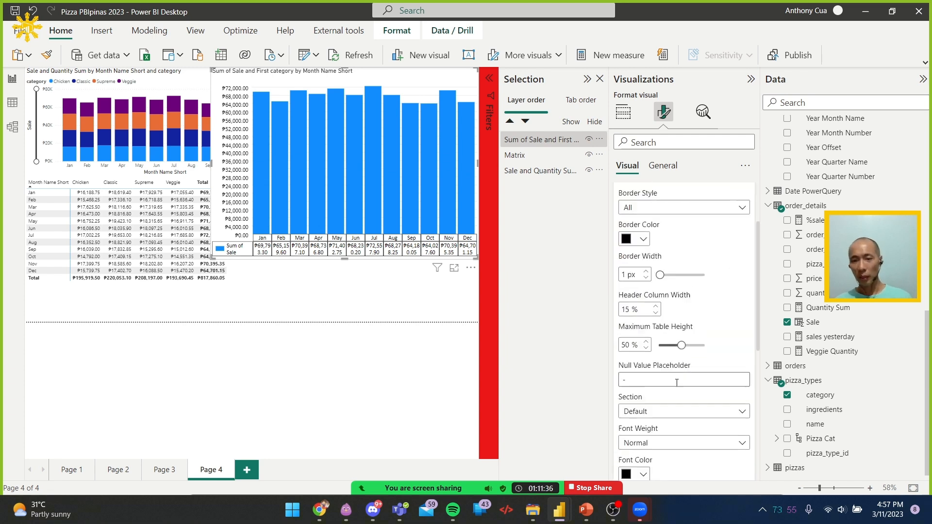
scroll(679, 394, down, 2)
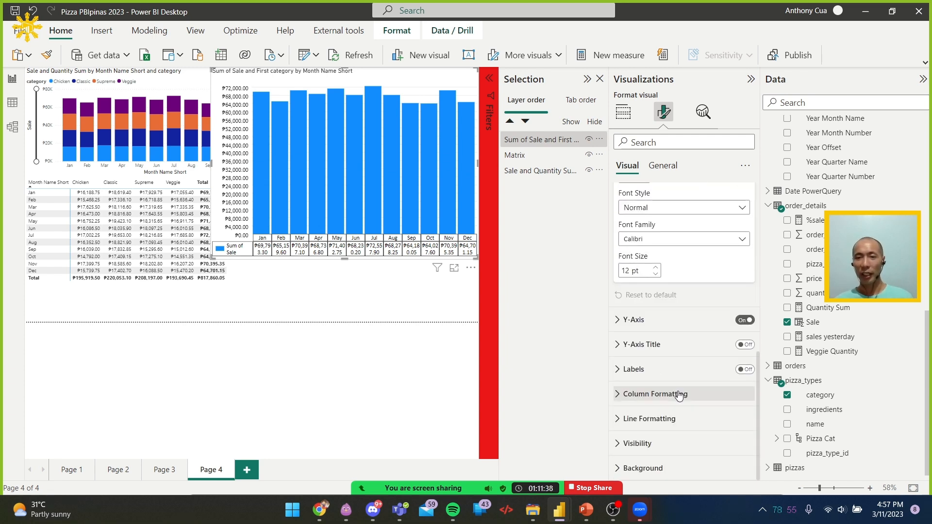
click(670, 418)
scroll(678, 413, down, 3)
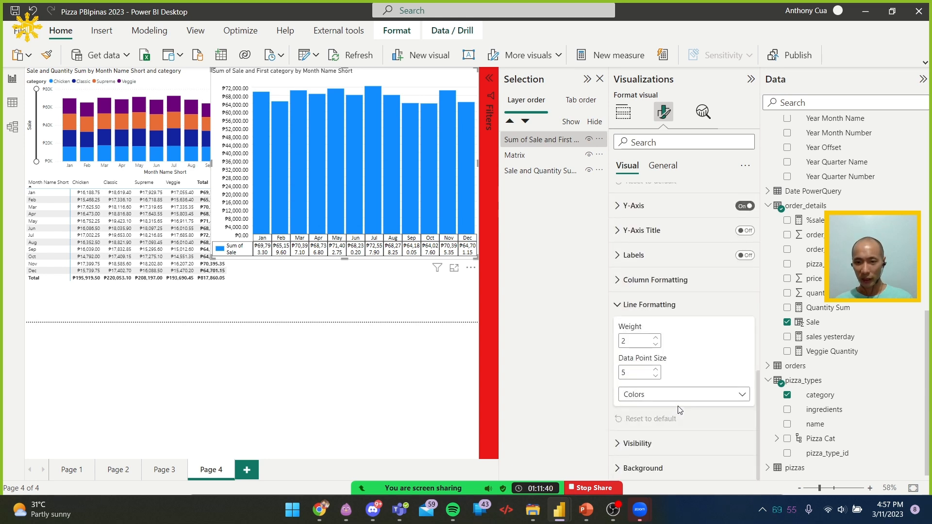
click(665, 443)
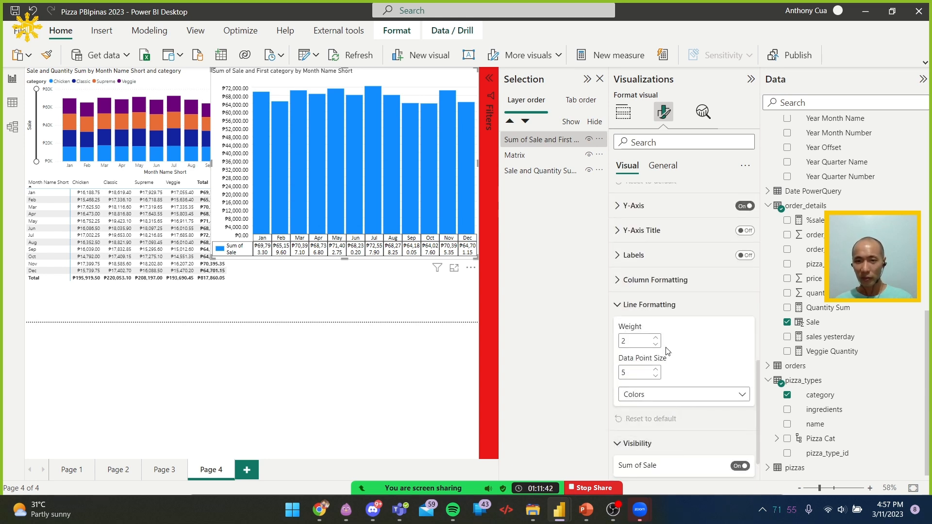
scroll(670, 346, down, 2)
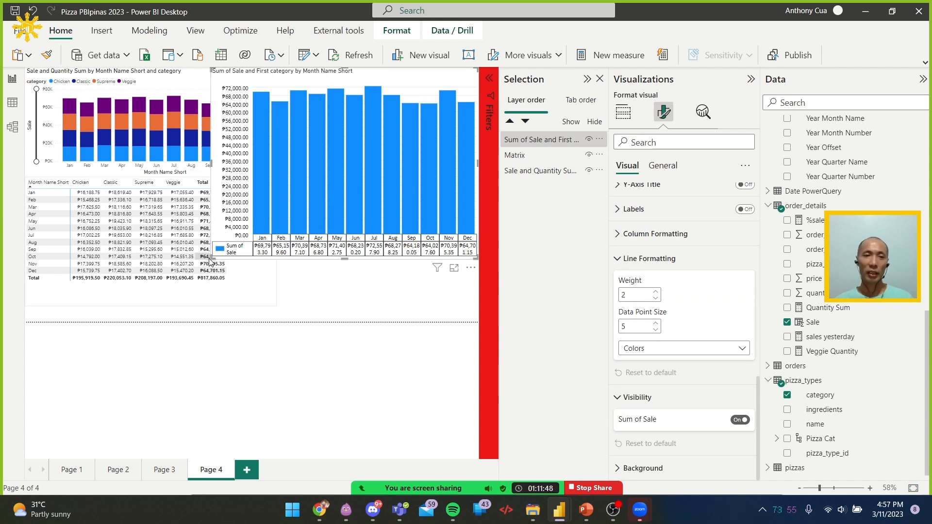
Reduce the imported chart's height and check its general formatting options and field assignments
drag(212, 260, 212, 216)
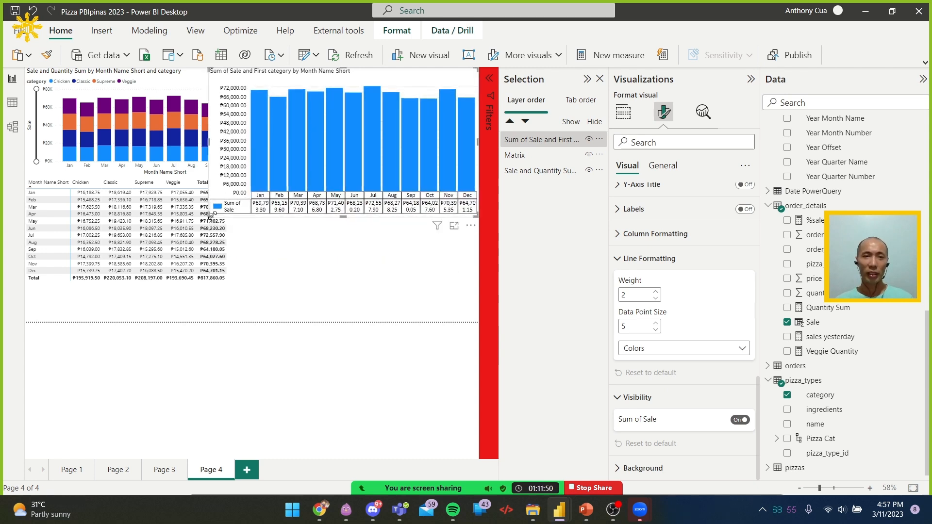
click(662, 165)
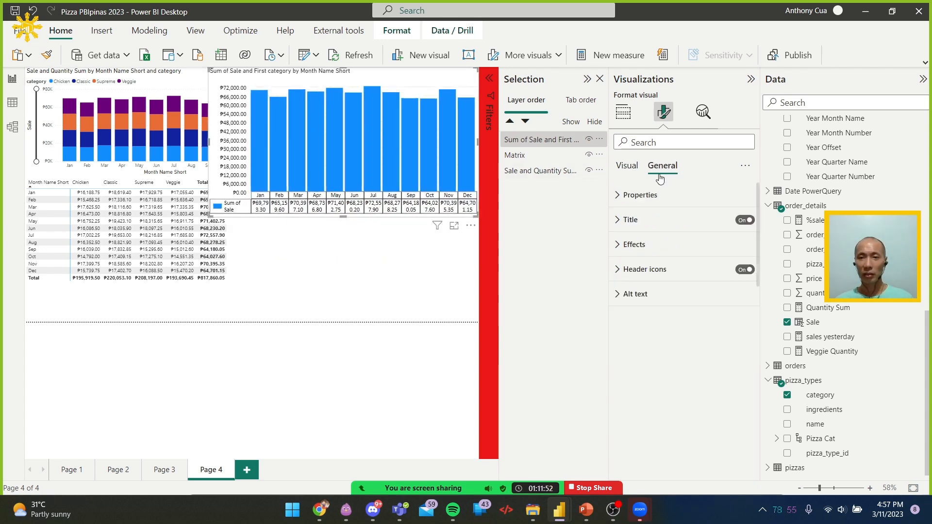
click(625, 168)
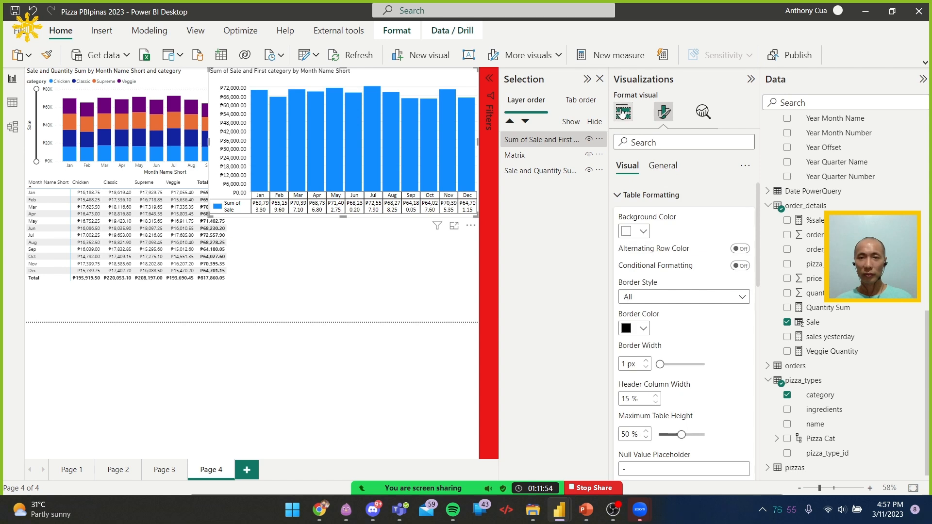
click(623, 112)
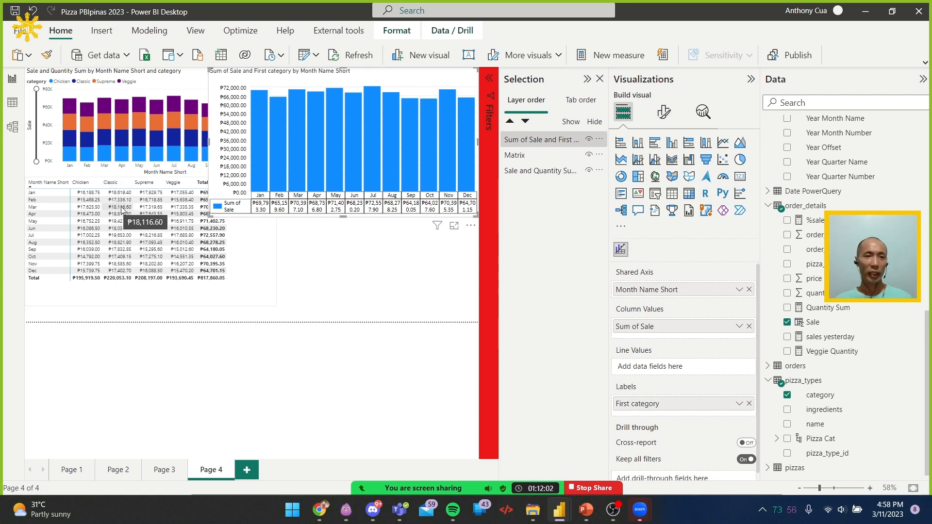
Swap the matrix fields so that category is in Rows and Month Name Short is in Columns
click(243, 265)
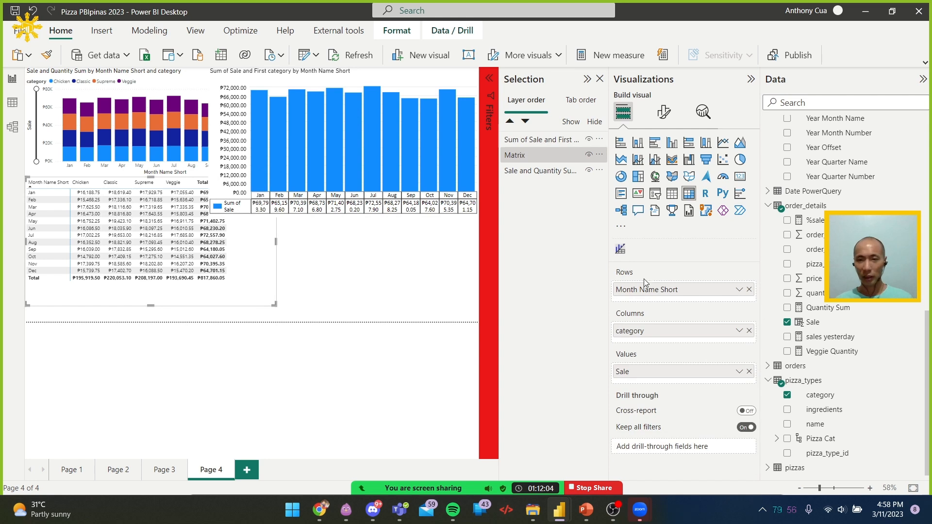
mouse_move(671, 333)
mouse_down()
mouse_move(662, 339)
mouse_move(687, 297)
mouse_move(671, 295)
mouse_move(679, 345)
mouse_up()
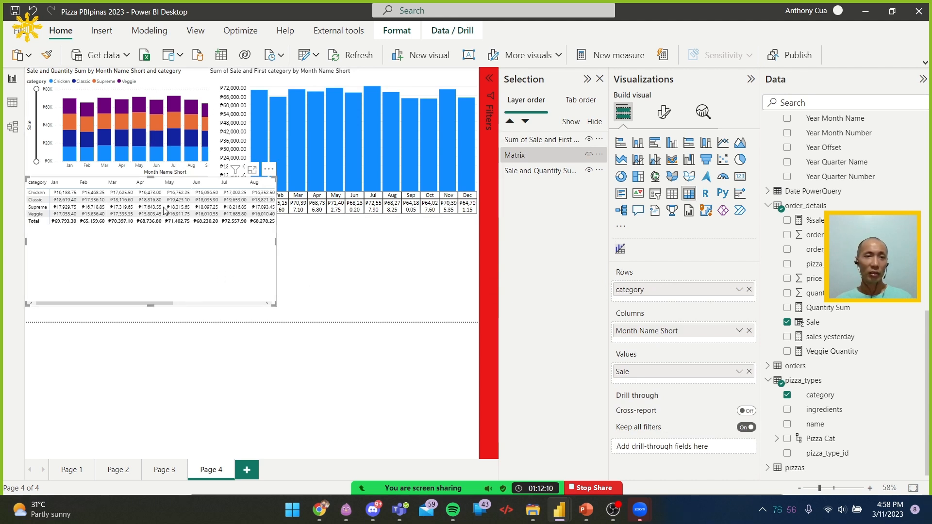
click(379, 296)
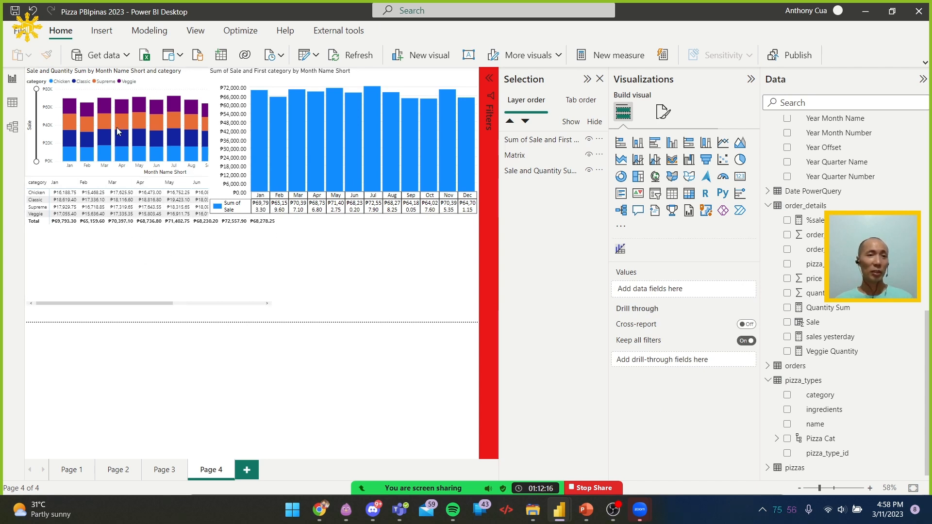
Widen the imported chart across almost the full page so each month's table value fits on one line
mouse_move(155, 104)
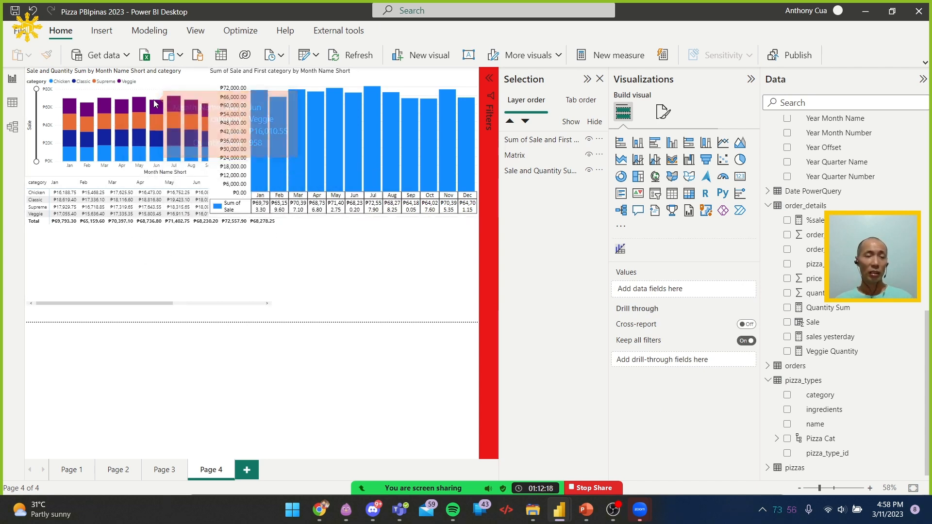
click(214, 102)
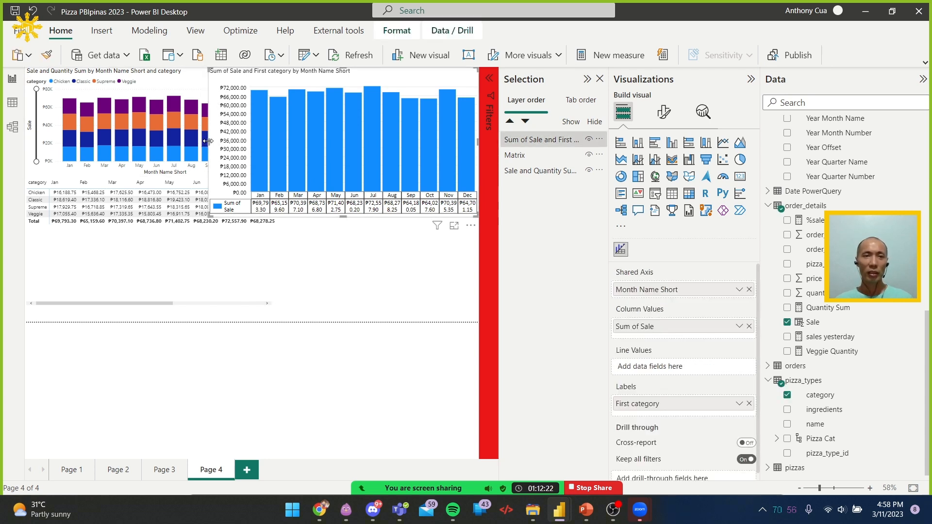
drag(208, 141, 57, 140)
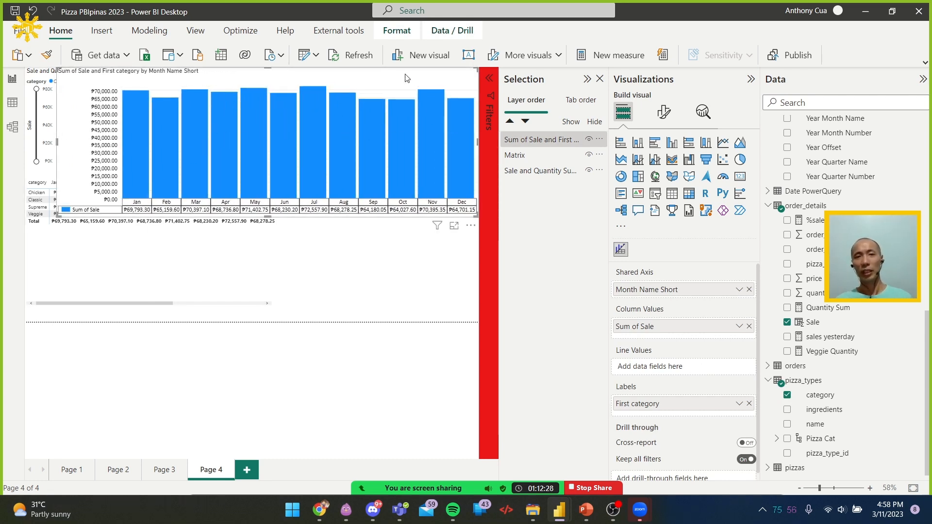
Filter the imported chart's Month Name Short to Jan, Feb, Mar and Apr
click(488, 81)
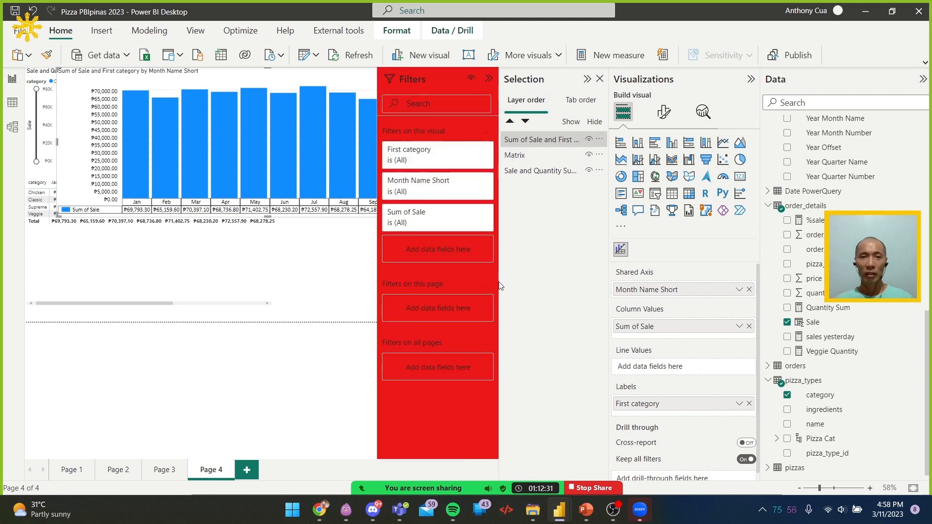
click(468, 186)
click(396, 269)
click(396, 283)
click(396, 296)
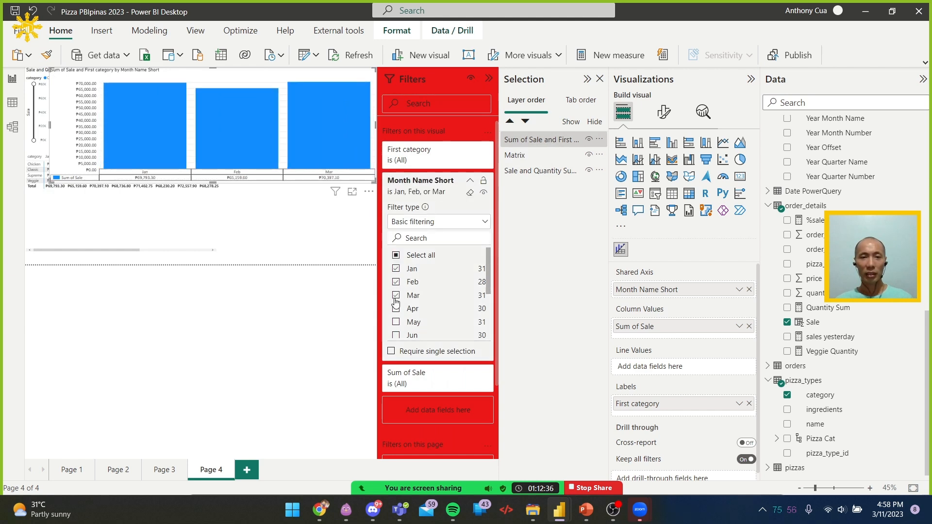
click(397, 309)
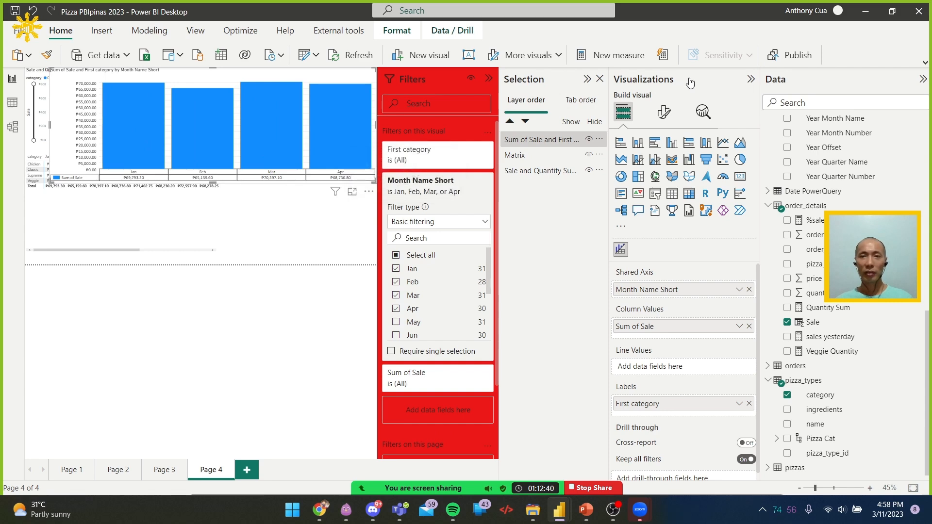
Collapse the Selection, Visualizations and Data panes and include all months again in the chart's Month Name Short filter
click(751, 79)
click(923, 78)
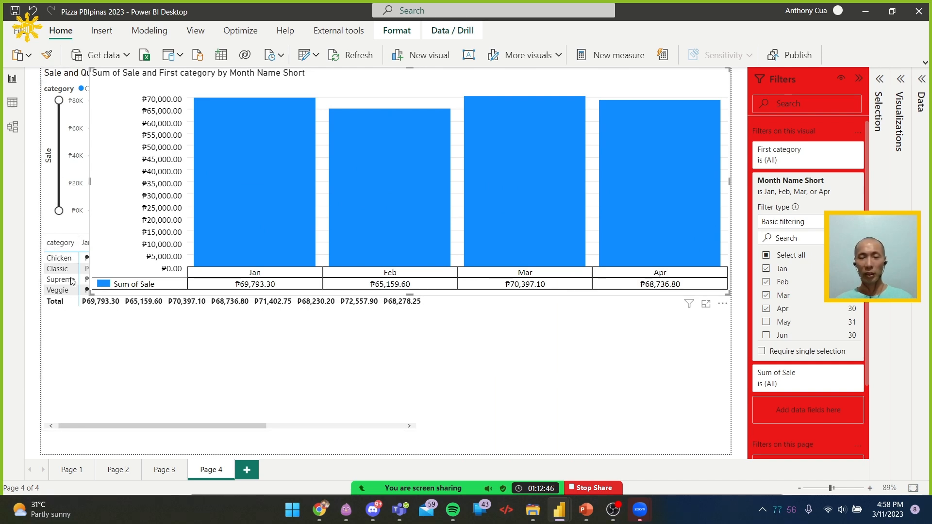
click(767, 255)
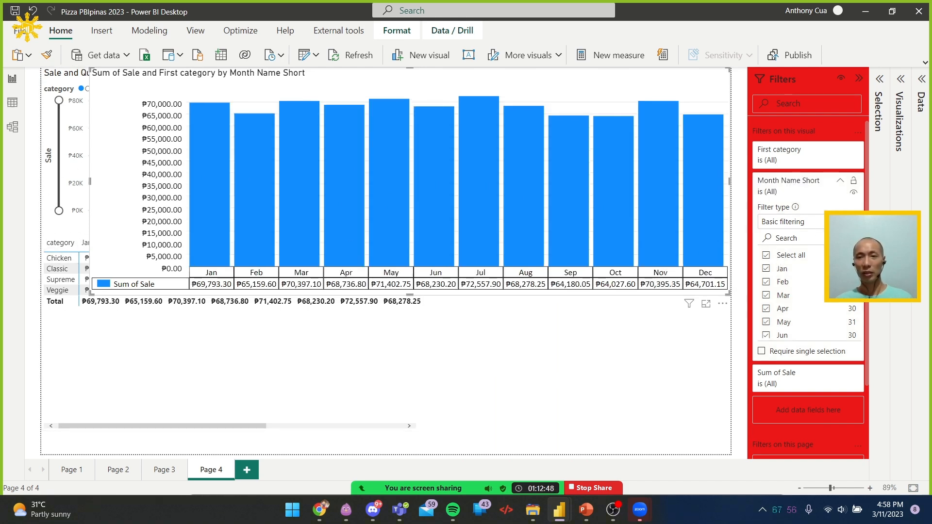
Switch to Chrome and advance the Microsoft Learn module from the custom visuals unit to Add an R or Python visual
key(alt+Tab)
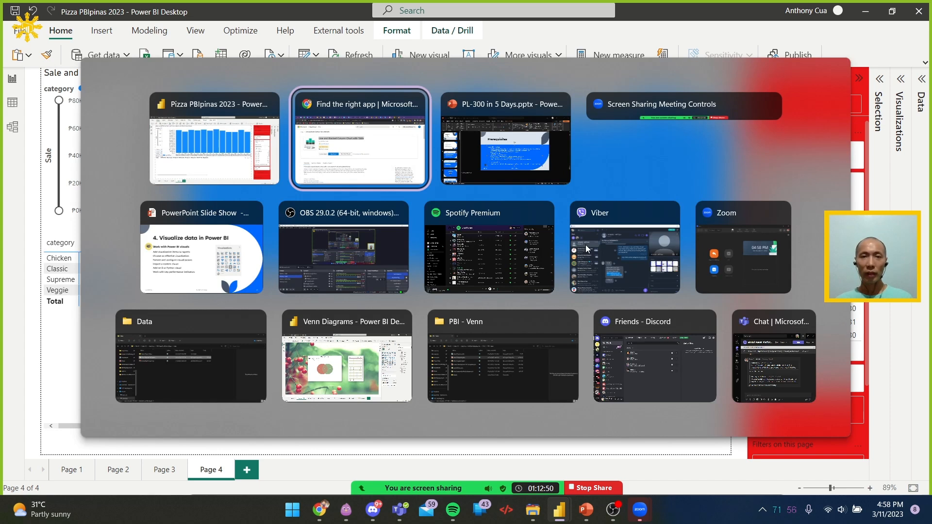
key(alt+Tab)
click(345, 130)
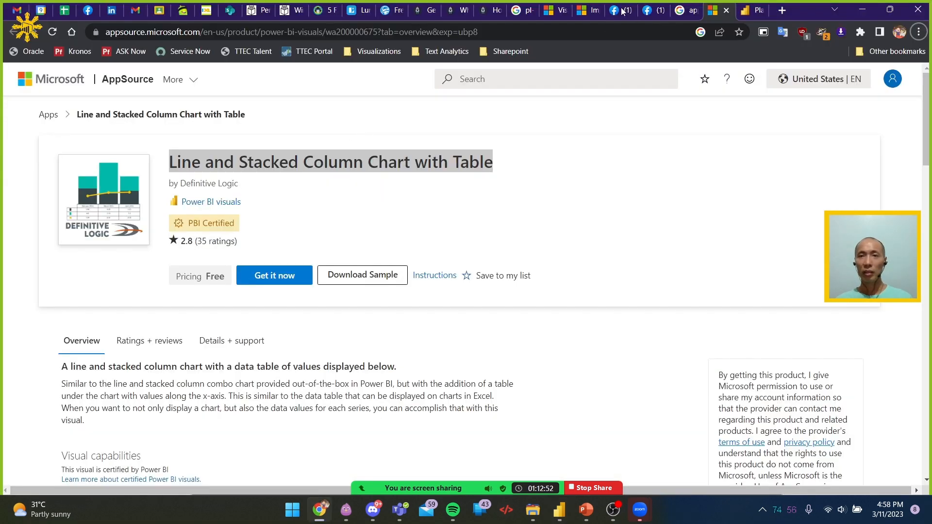
click(581, 13)
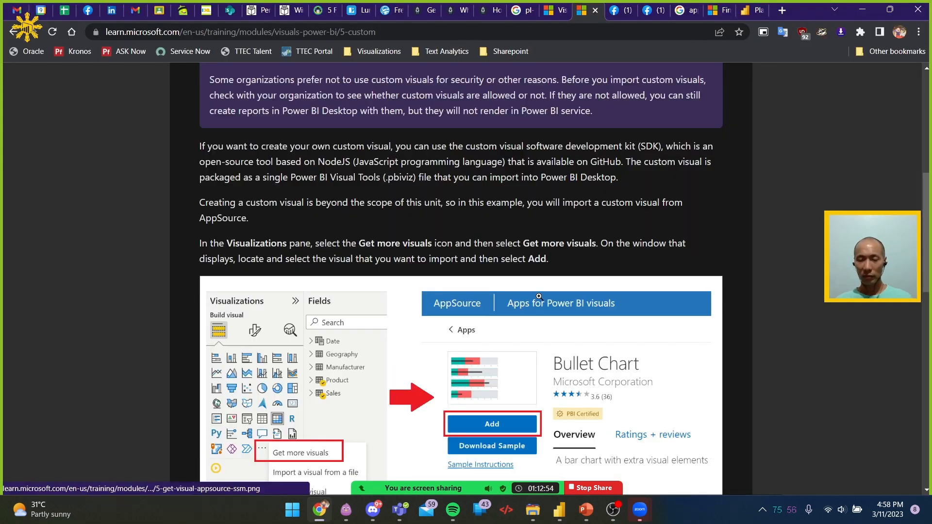
scroll(539, 296, down, 1)
scroll(540, 296, down, 10)
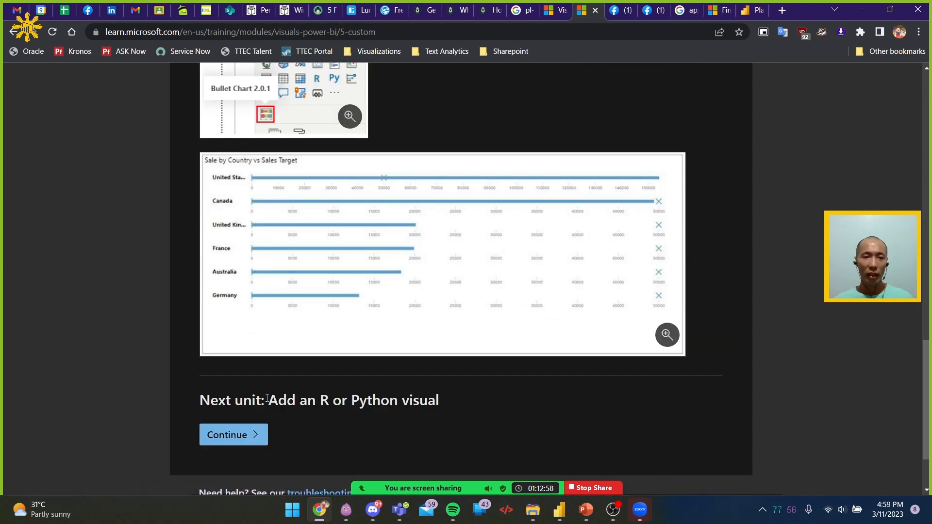
click(247, 435)
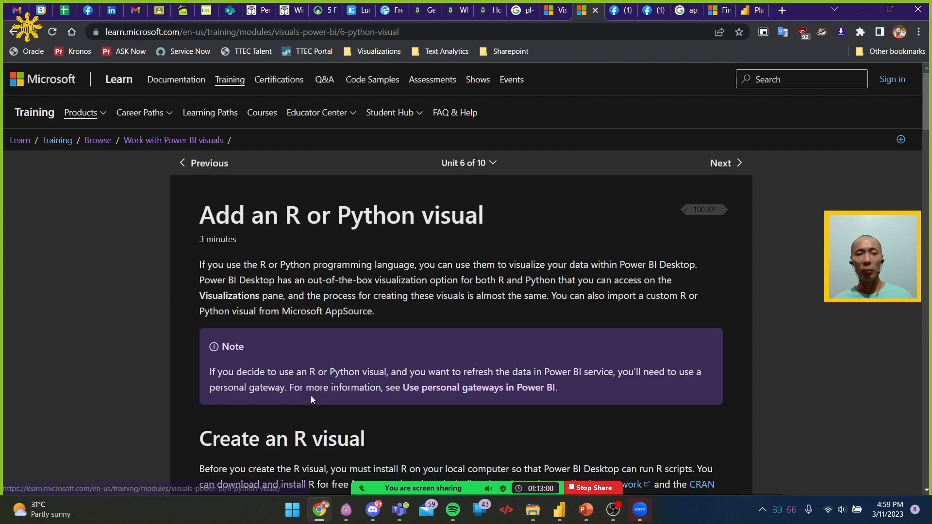
scroll(438, 290, down, 3)
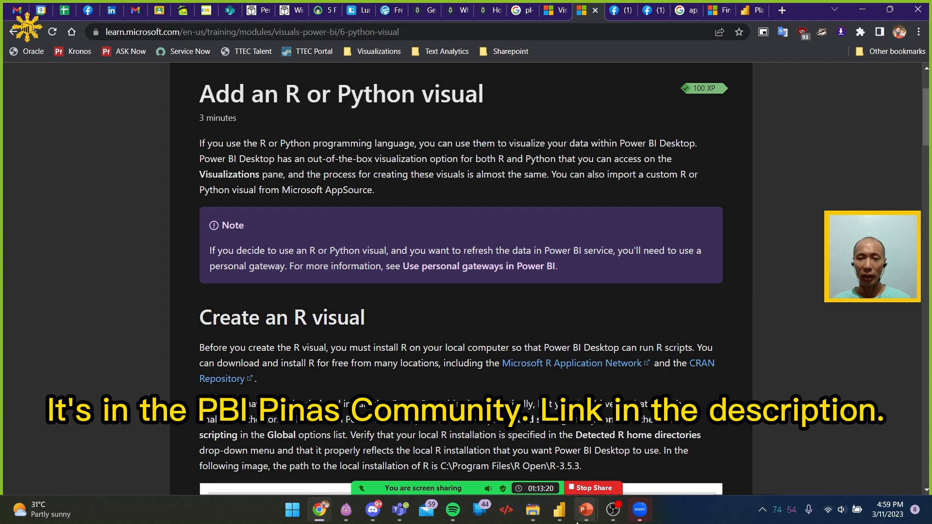
Switch to the Venn Diagrams report in Power BI Desktop and examine its Red vs. Green diagram and Raw Data page
mouse_move(565, 523)
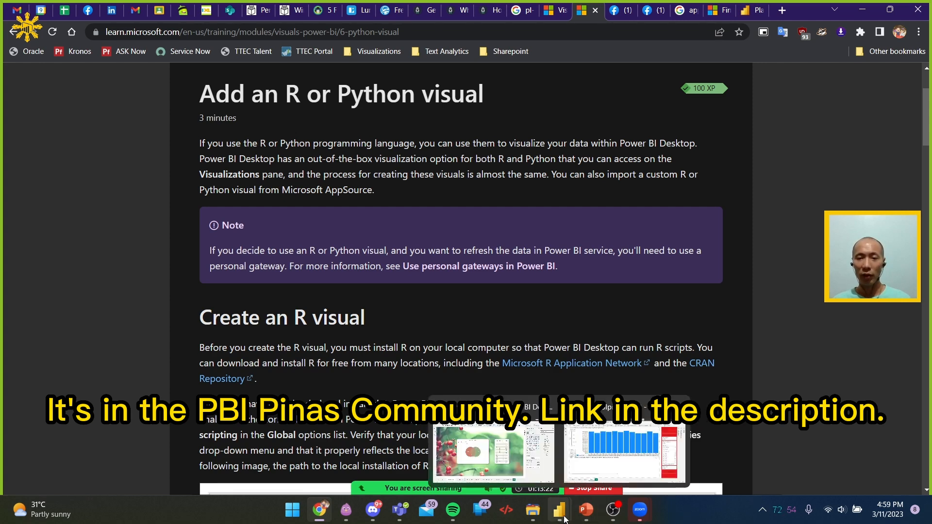
click(498, 459)
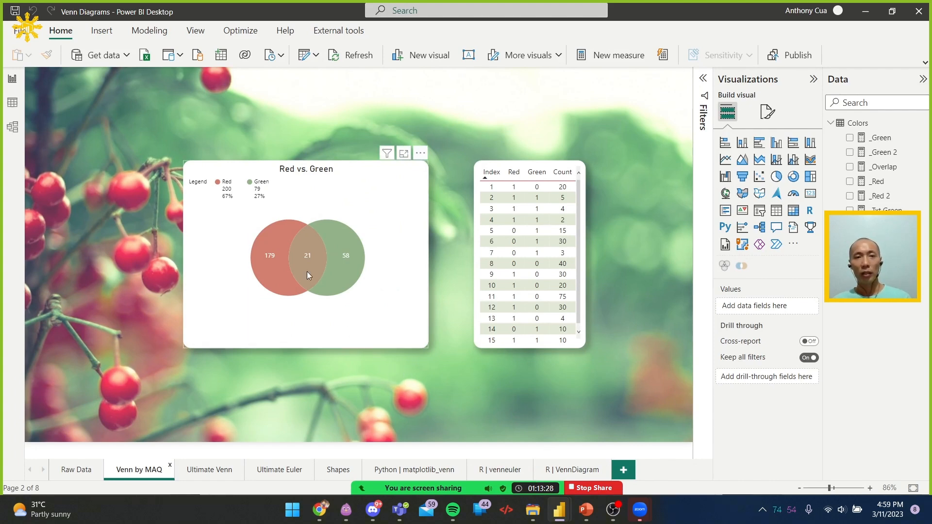
mouse_move(285, 273)
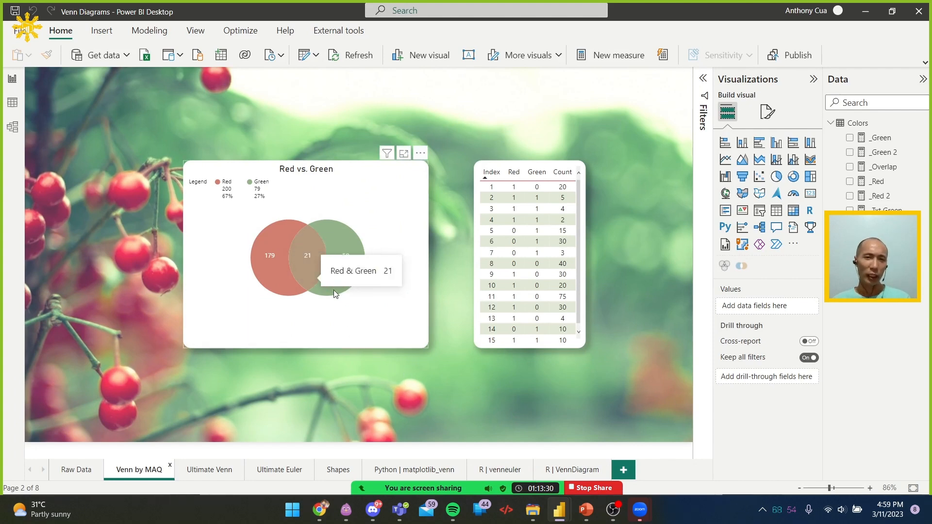
click(77, 469)
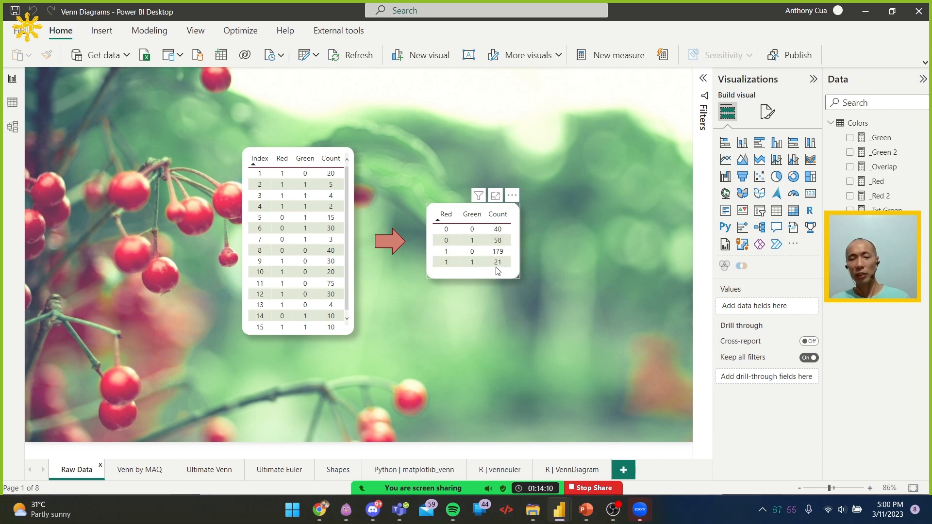
Return to the Venn by MAQ page and inspect the Red vs. Green visual's type, fields and region values
click(140, 470)
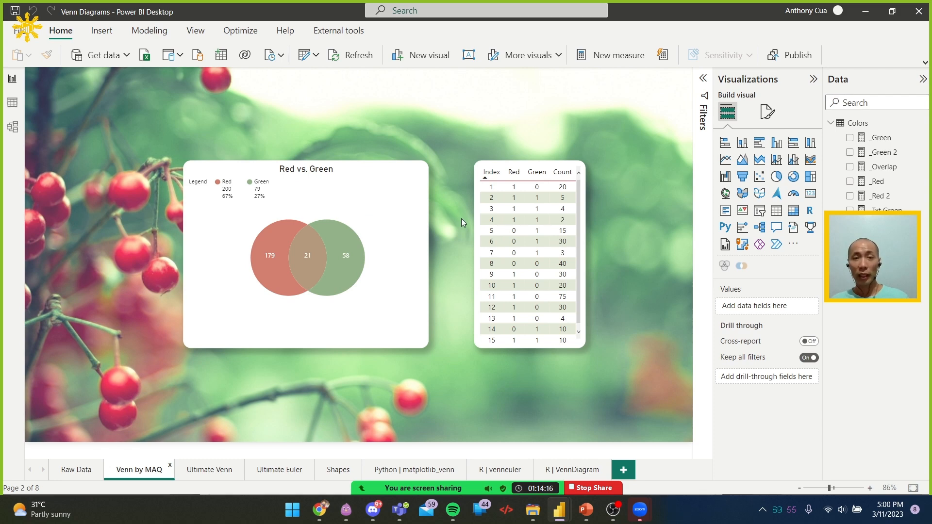
mouse_move(293, 273)
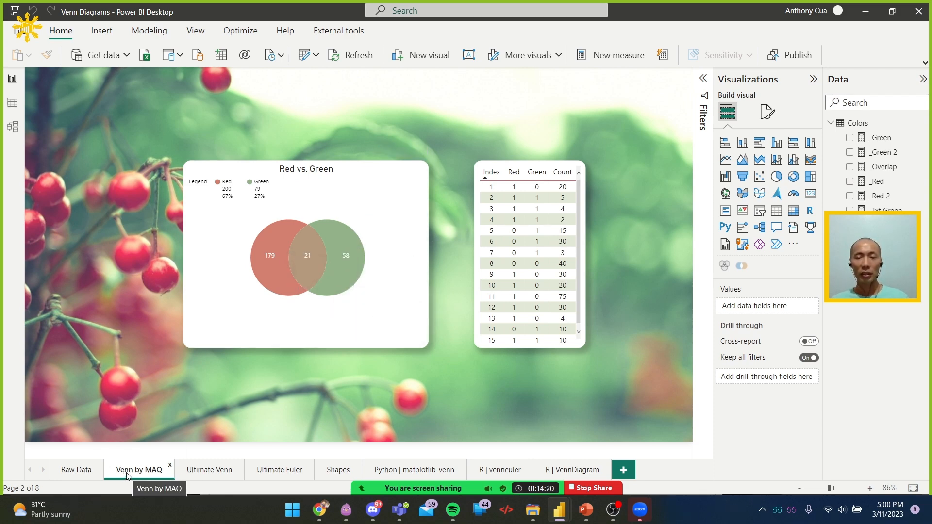
click(382, 331)
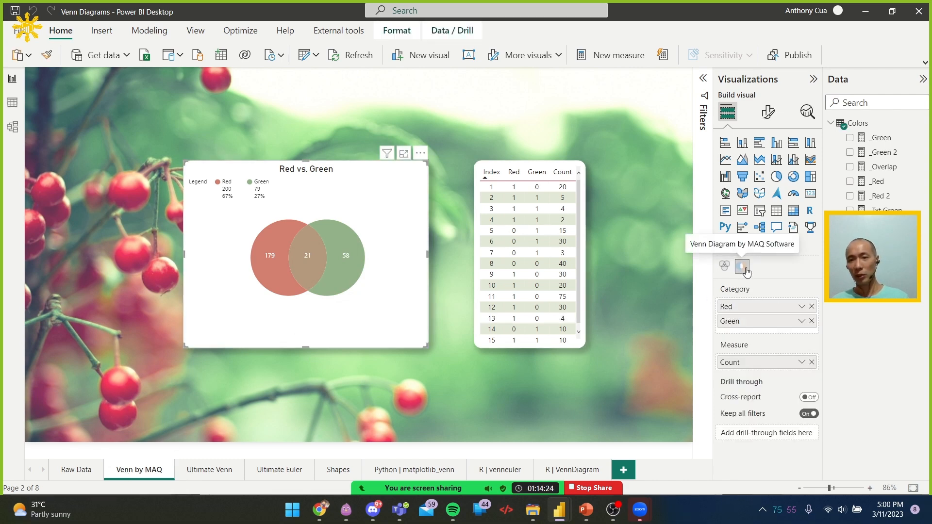
mouse_move(334, 272)
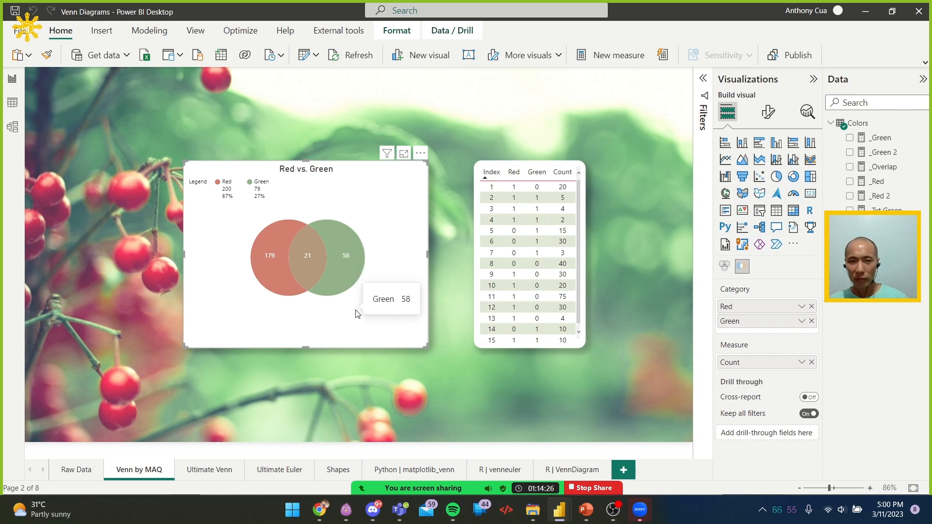
mouse_move(272, 281)
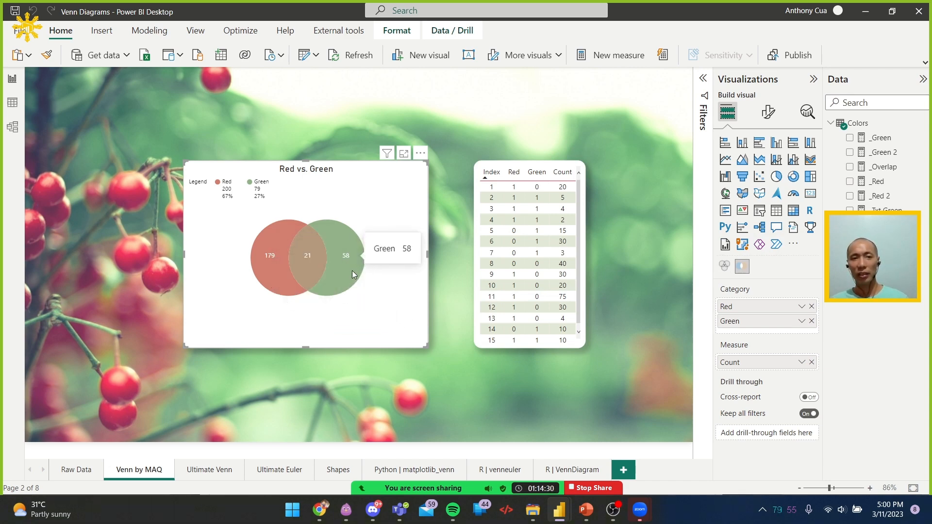
Open the R | VennDiagram page, select its Red vs. Green visual and examine the R script behind it
mouse_move(322, 255)
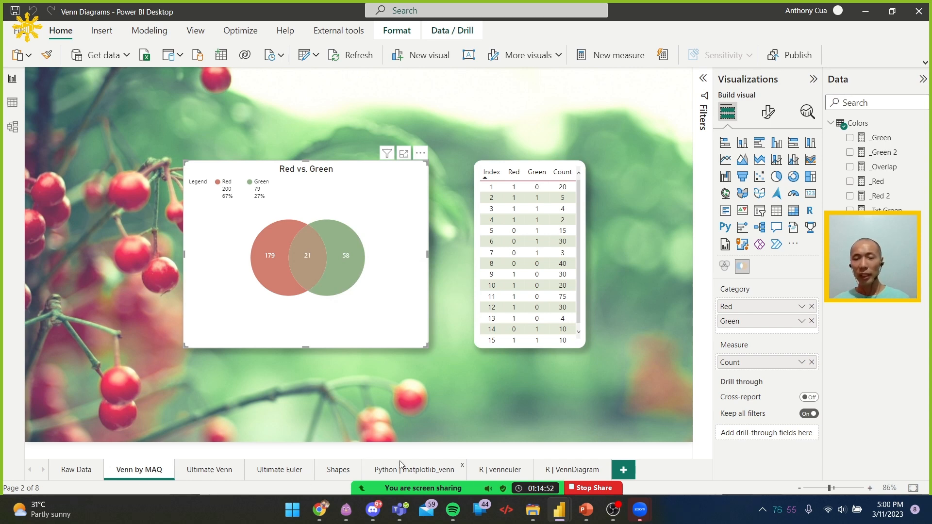
click(582, 468)
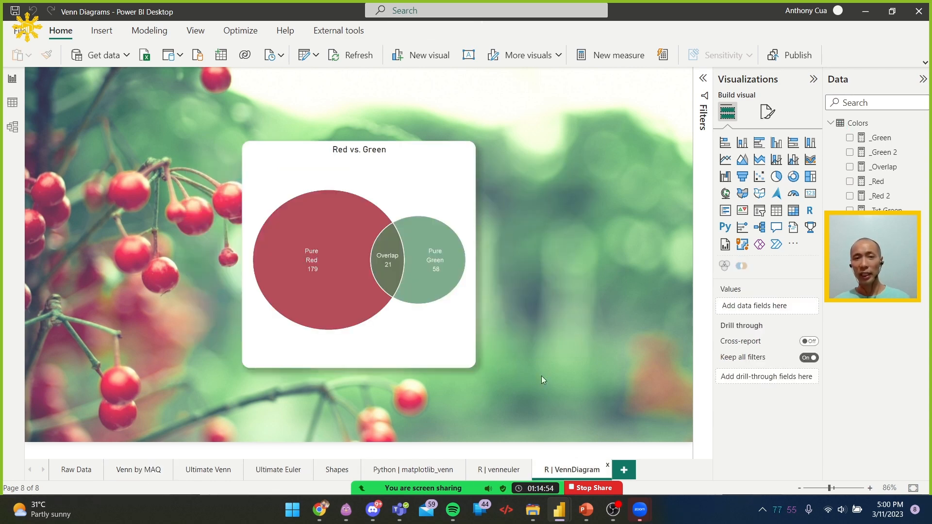
click(472, 222)
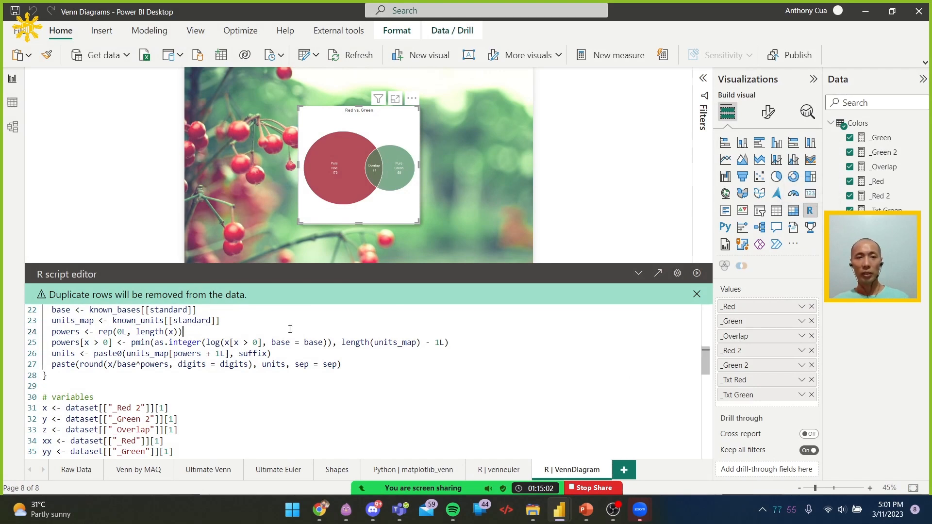
scroll(290, 329, down, 12)
scroll(290, 329, down, 1)
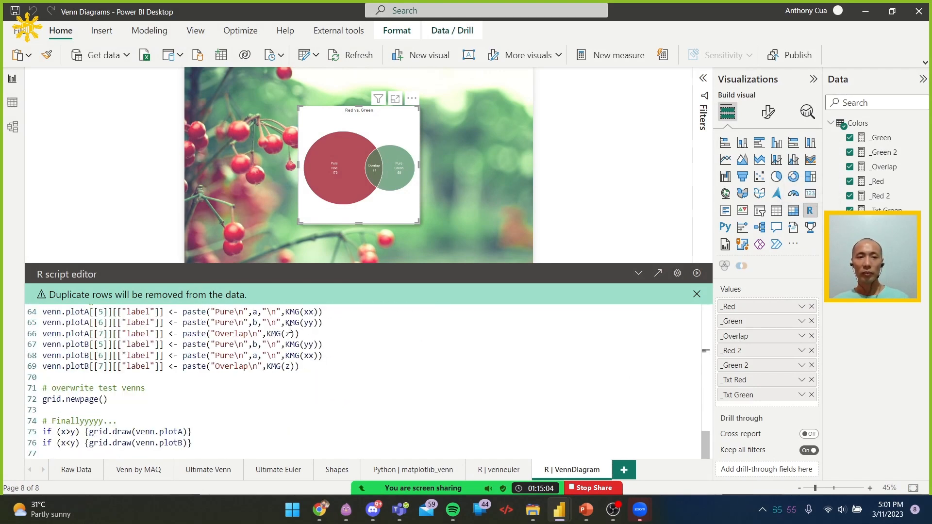
click(304, 362)
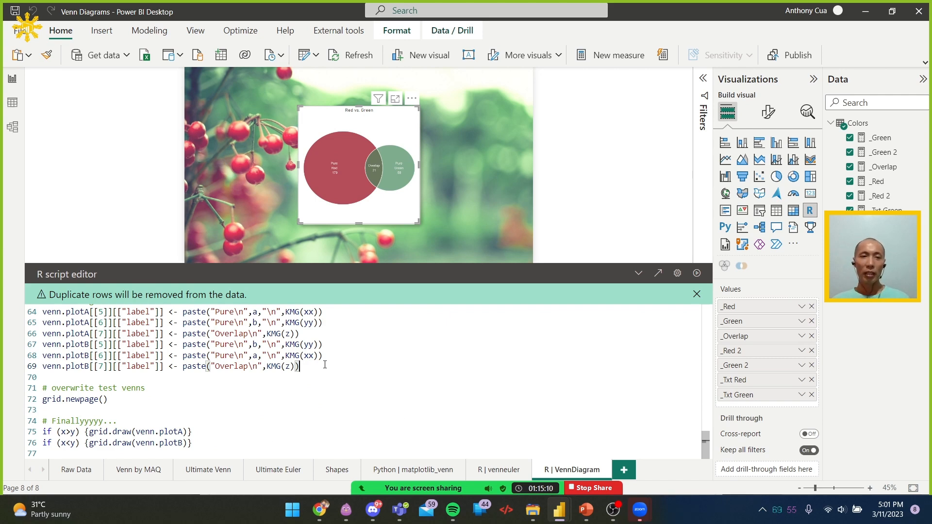
scroll(325, 365, up, 20)
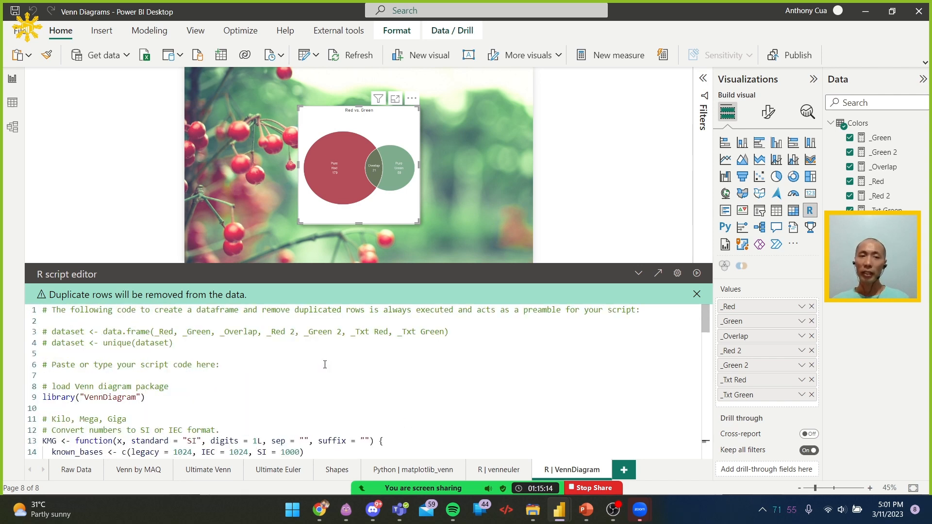
click(238, 373)
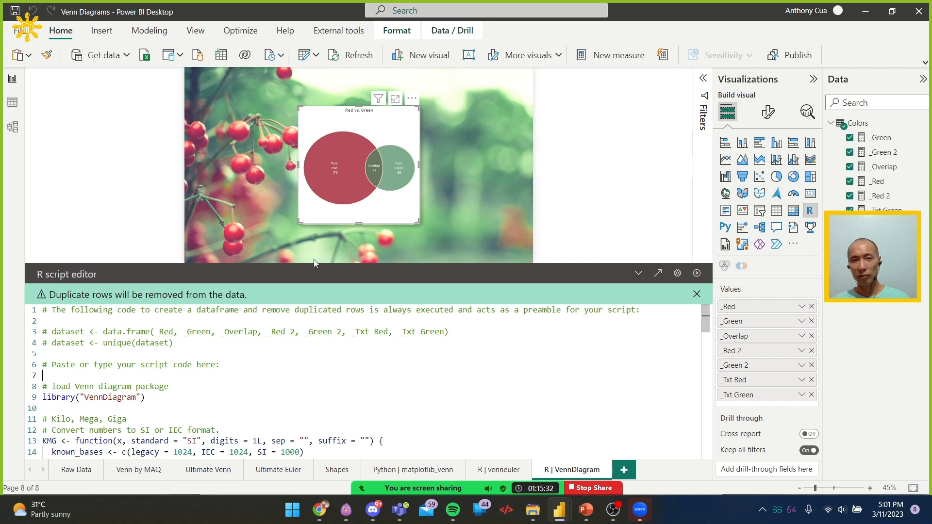
scroll(259, 357, down, 1)
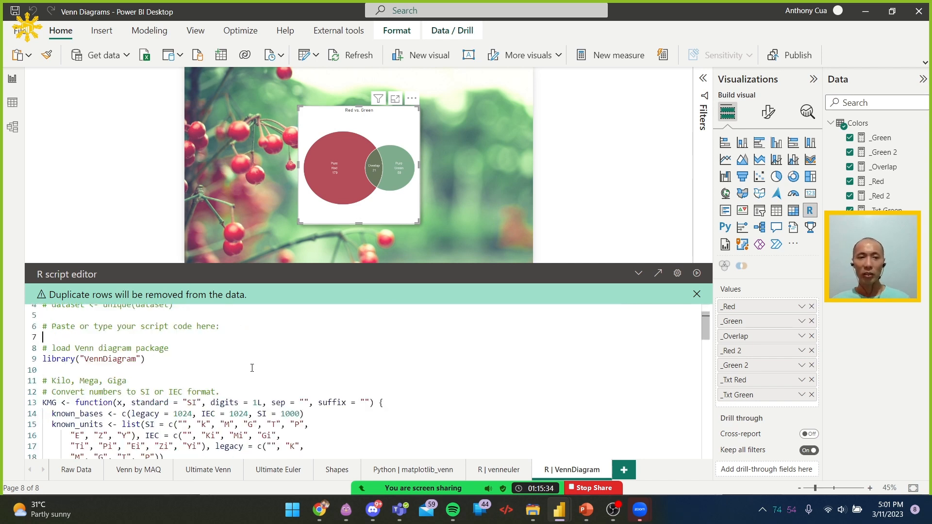
scroll(243, 379, down, 2)
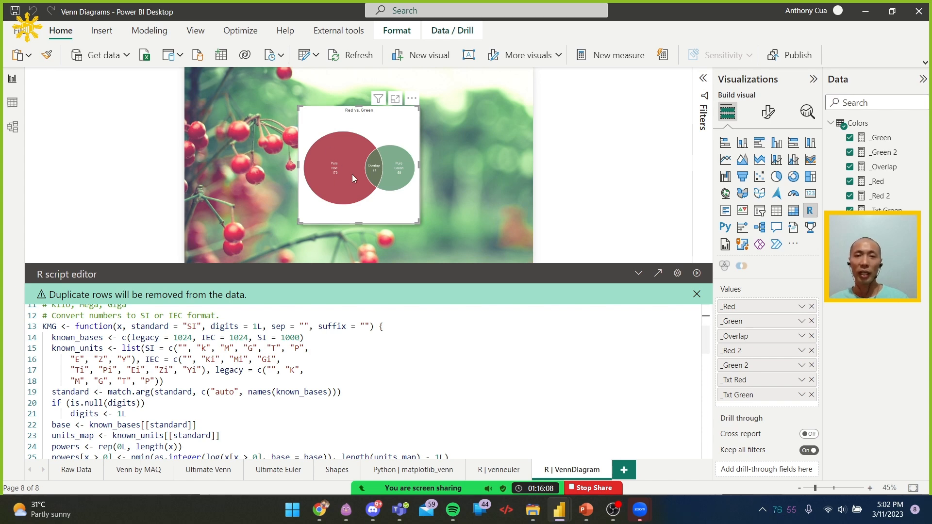
click(577, 199)
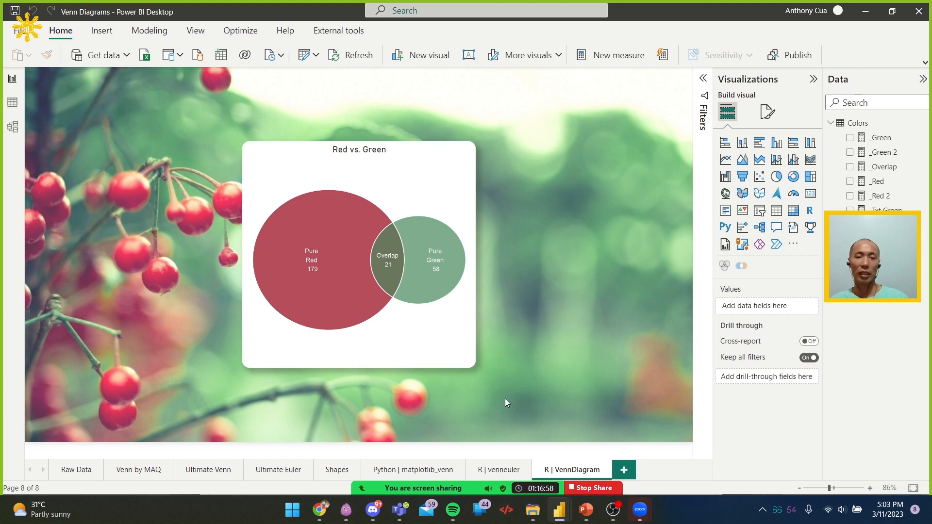
Switch to Chrome, search Google for "r available in power bi service" and open the Create and use R visuals in Power BI article
click(319, 510)
key(ctrl+t)
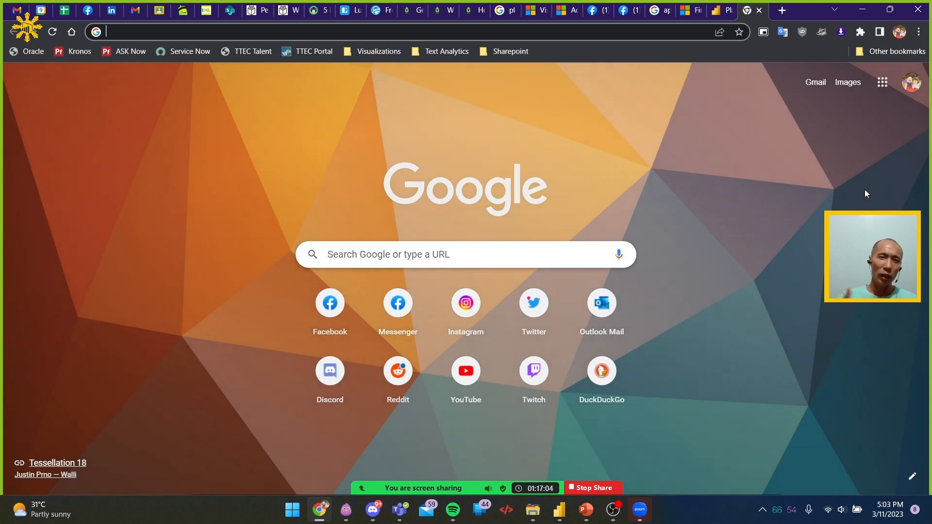
text(r)
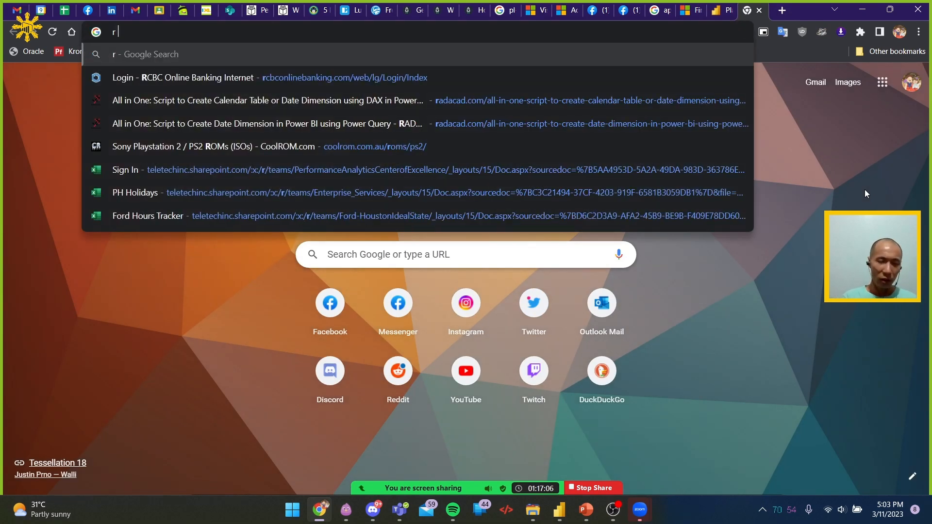
text( avai)
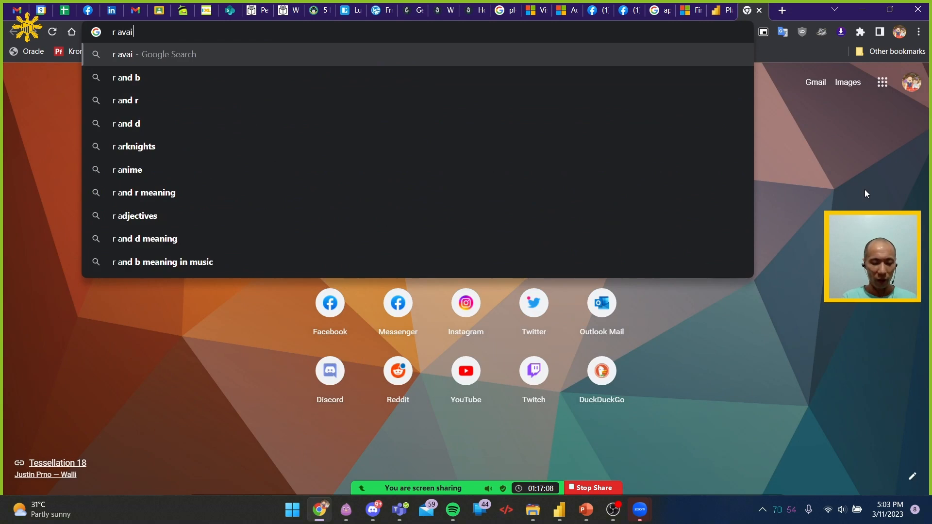
text(lable in po)
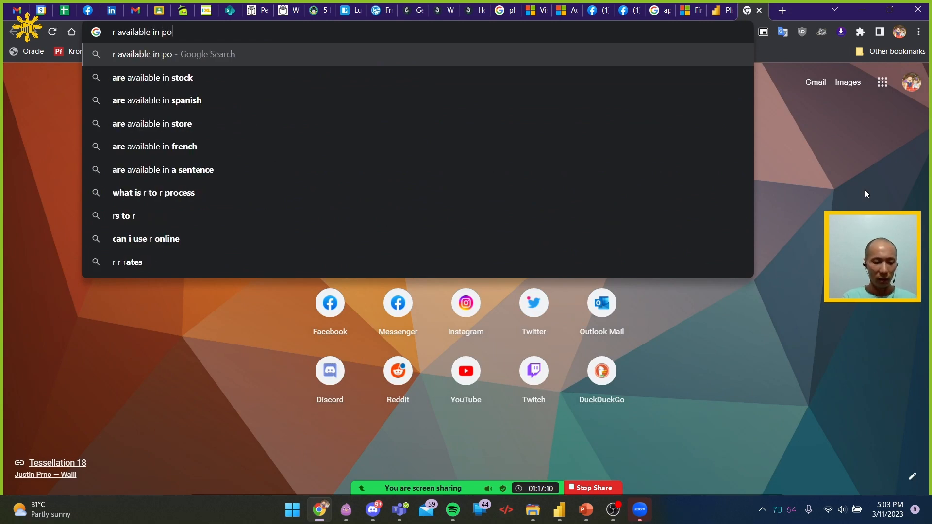
text(wer bi service)
key(Return)
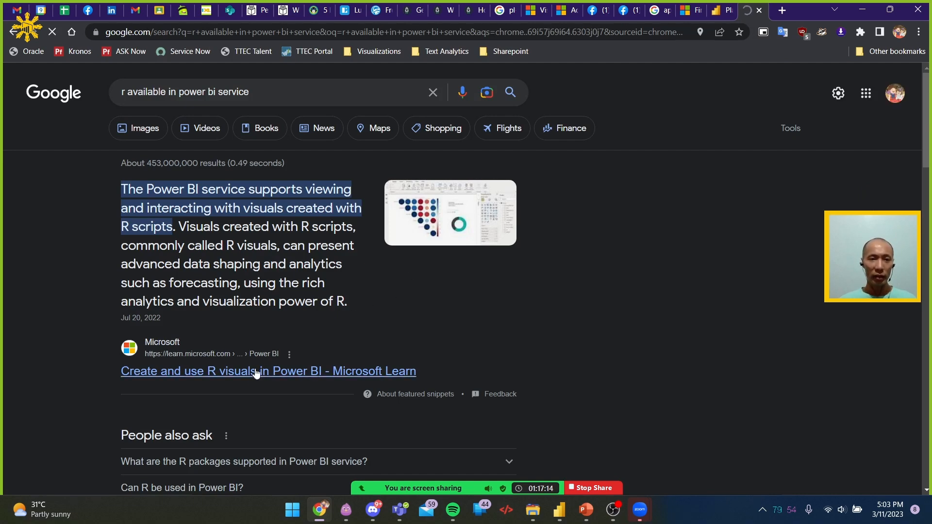
click(254, 371)
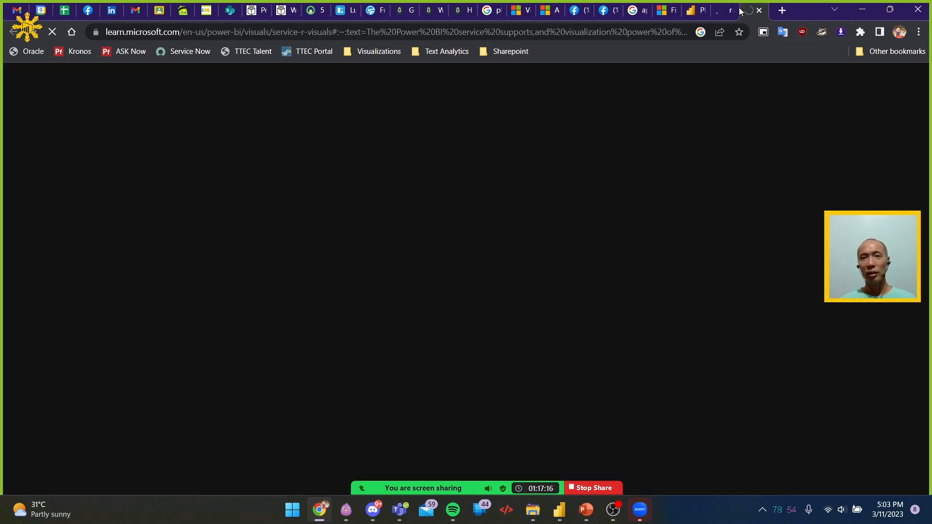
Change the Google search to "python available in power bi service" and open the Run Python scripts in Power BI Desktop article in a new tab
click(722, 12)
drag(126, 91, 86, 92)
text(p[ython available in power bi service)
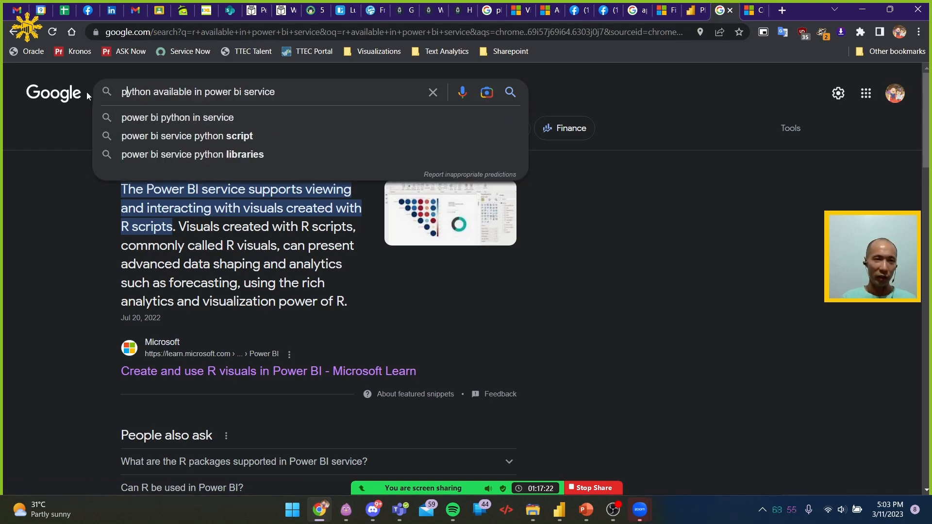
key(Return)
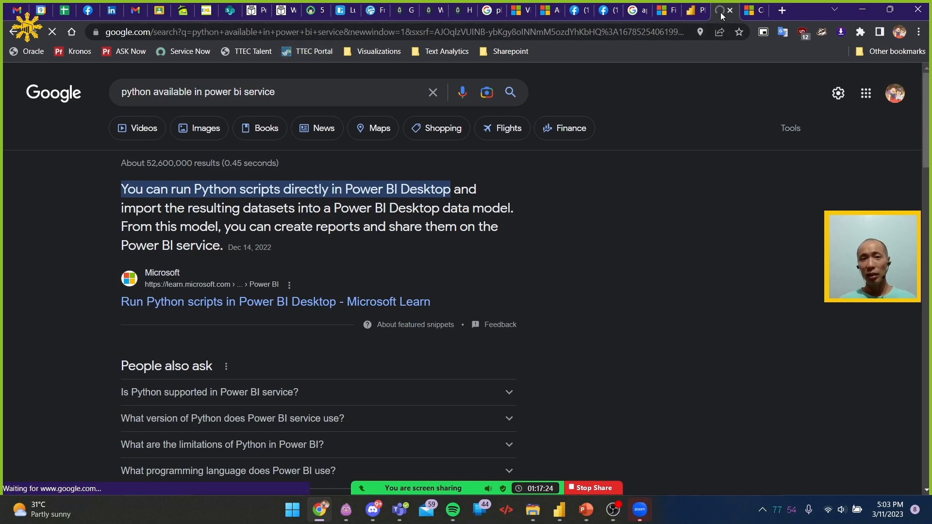
middle_click(259, 306)
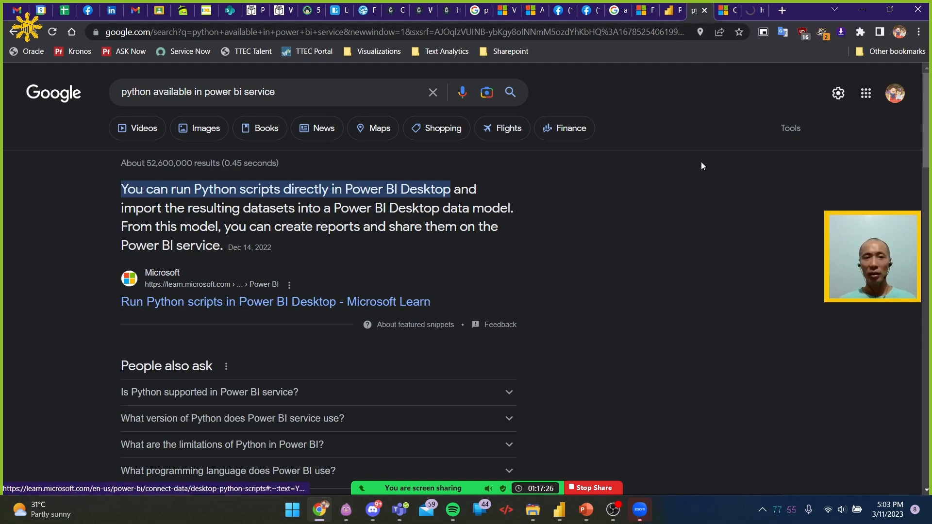
Examine the R visuals article for Power BI service support, script errors and the considerations and limitations
click(729, 13)
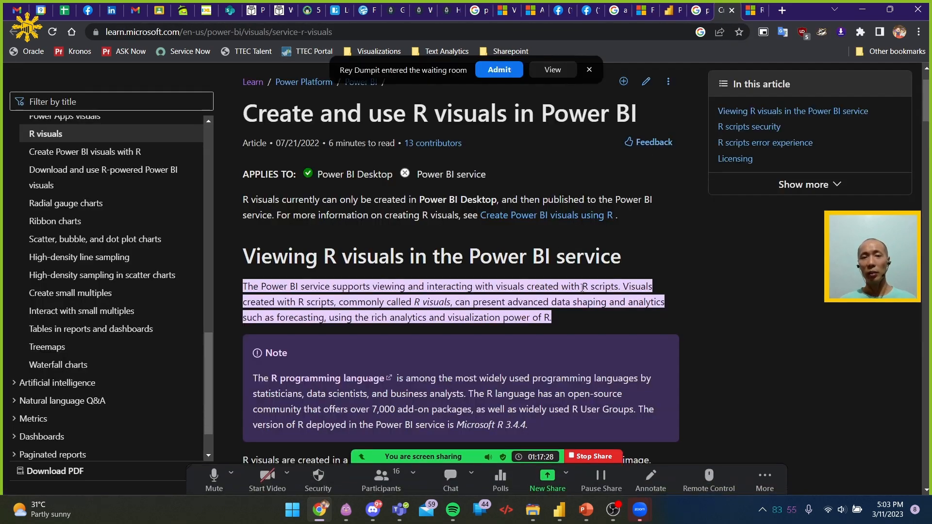
scroll(593, 291, down, 6)
scroll(592, 293, down, 10)
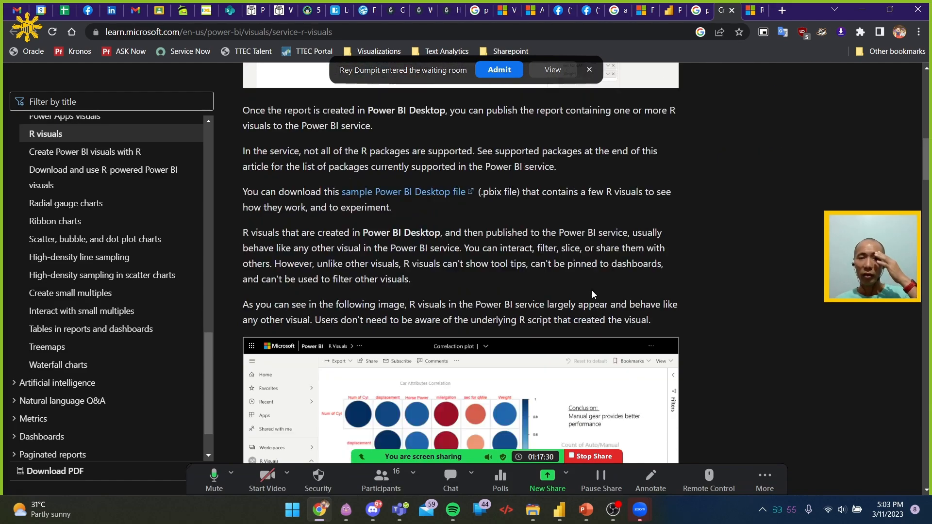
scroll(593, 294, up, 6)
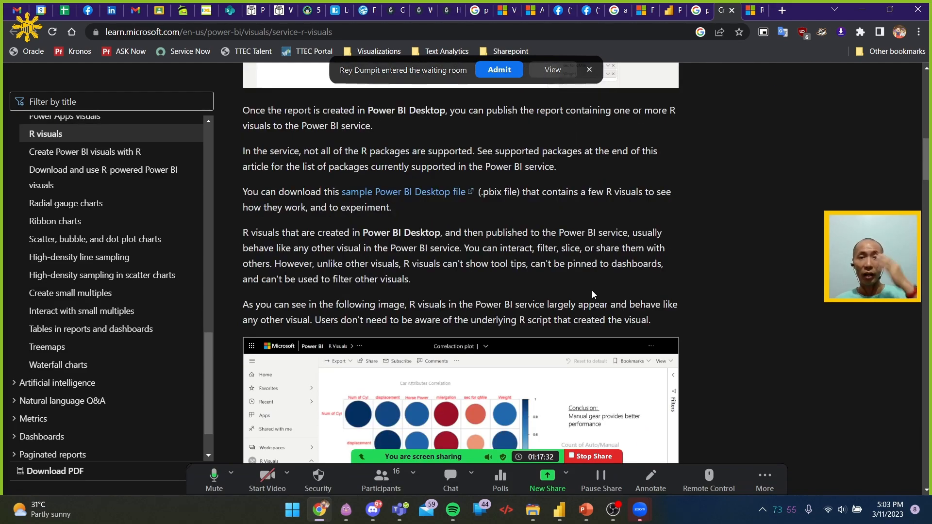
scroll(592, 294, down, 10)
scroll(593, 290, down, 6)
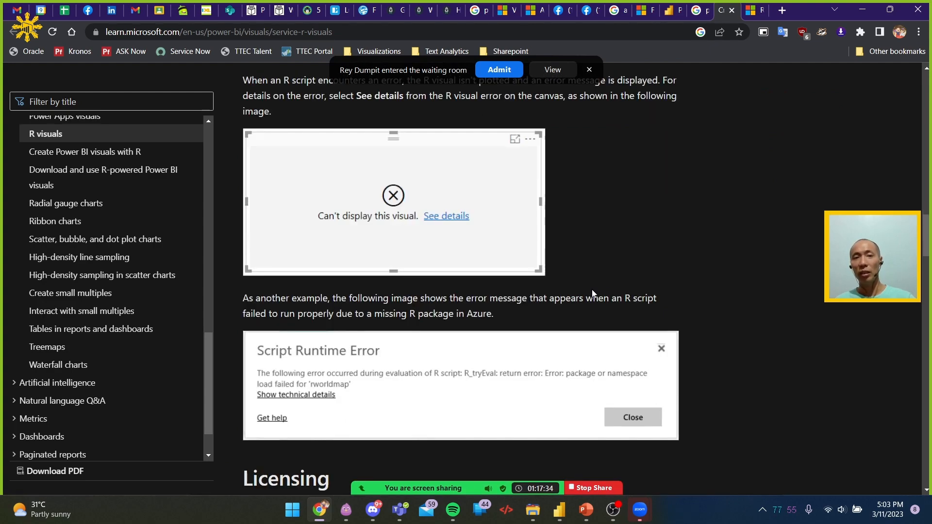
scroll(592, 290, down, 8)
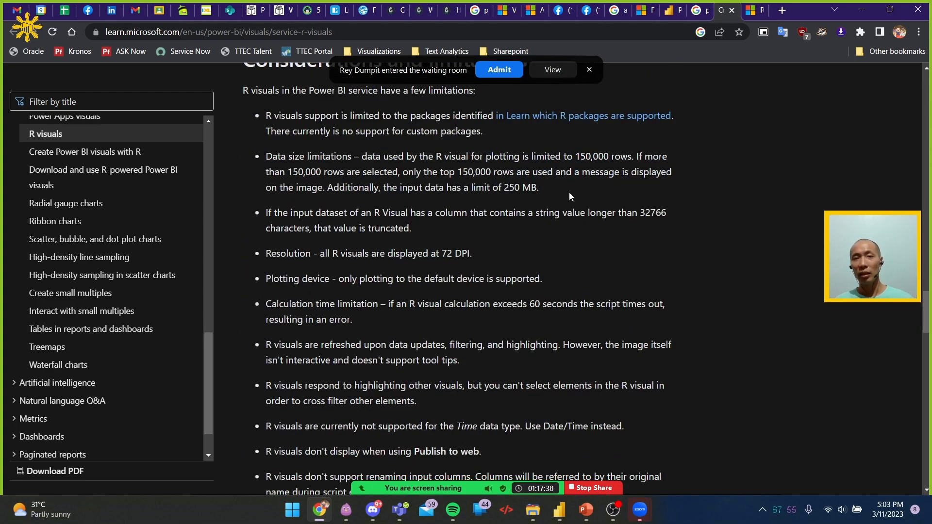
Open the linked article on which R packages are supported and admit the participant from the meeting's waiting room
click(602, 116)
click(494, 70)
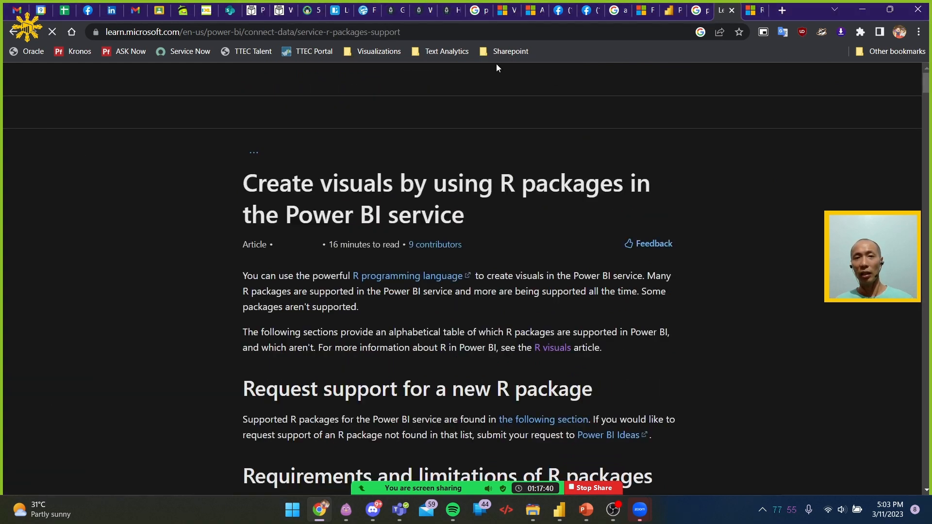
Examine the Run Python scripts in Power BI Desktop article for prerequisites, enabling Python scripting, script limitations and the data import procedure
click(753, 13)
scroll(526, 283, down, 20)
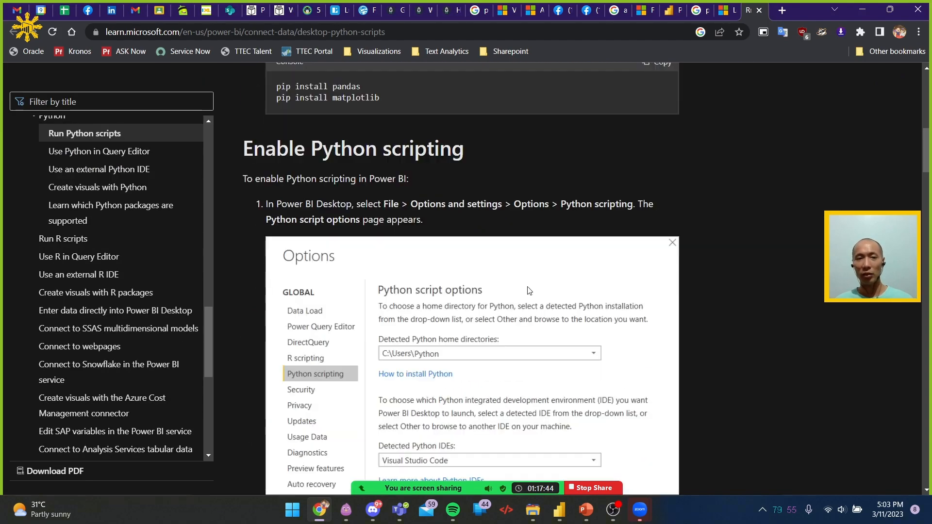
scroll(534, 287, down, 15)
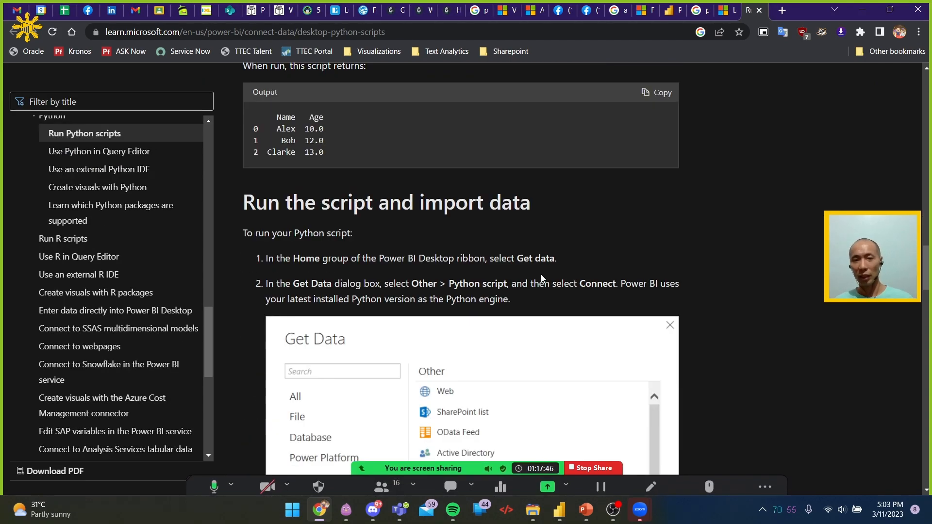
scroll(544, 275, down, 15)
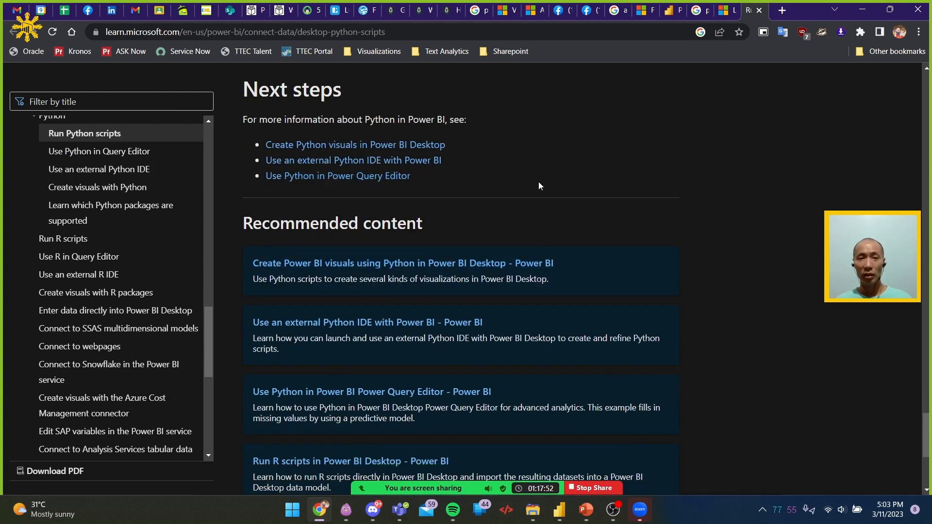
scroll(462, 181, down, 5)
scroll(575, 197, up, 20)
scroll(576, 200, up, 15)
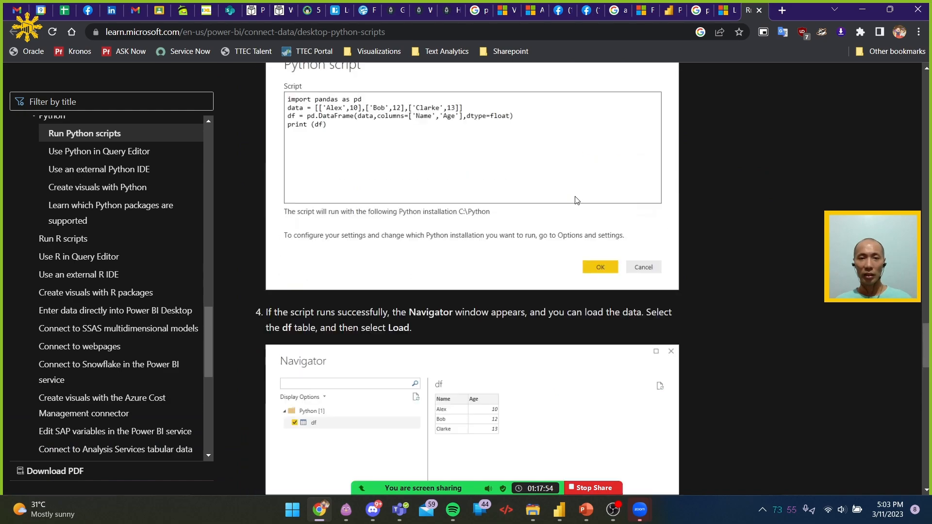
scroll(575, 196, up, 20)
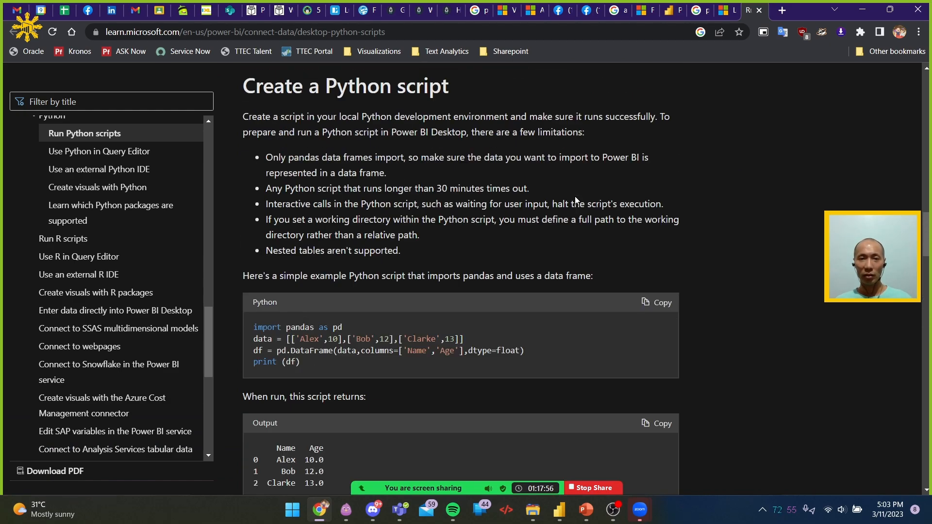
scroll(575, 196, up, 15)
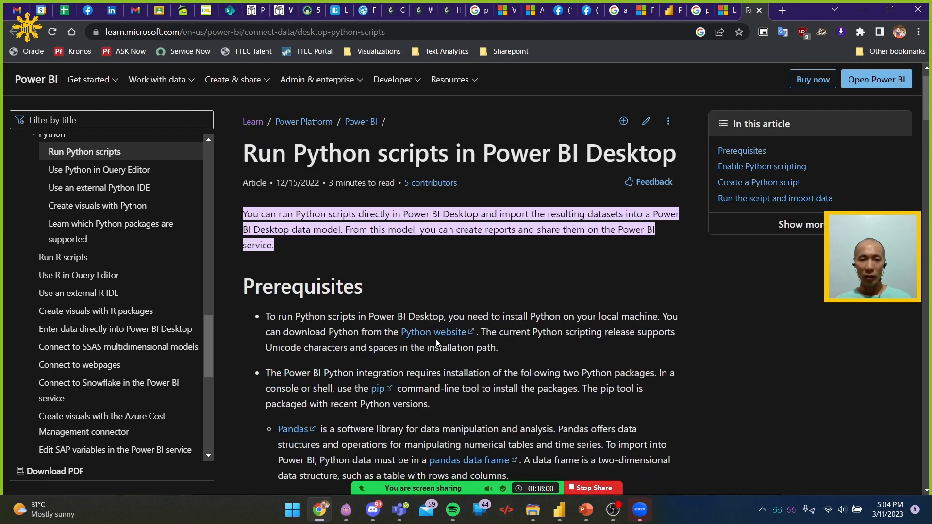
scroll(437, 343, down, 1)
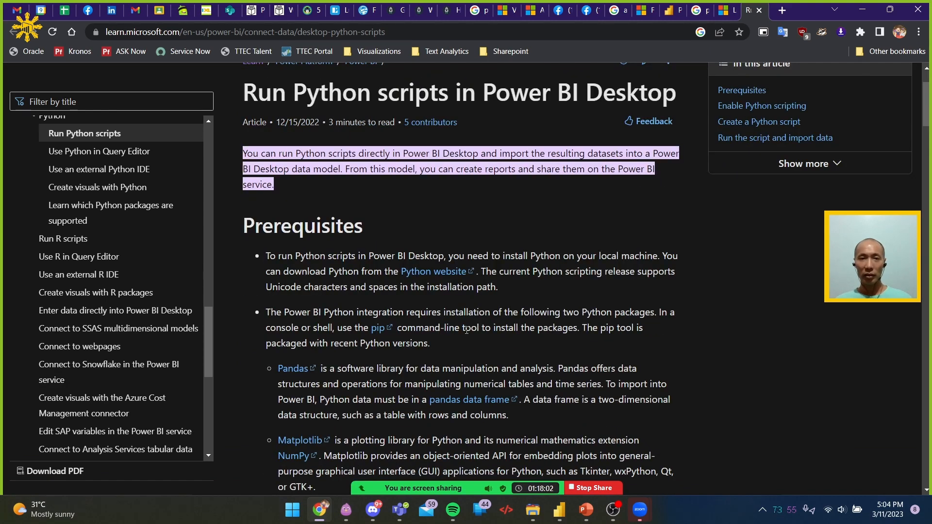
scroll(467, 331, down, 7)
scroll(468, 331, down, 10)
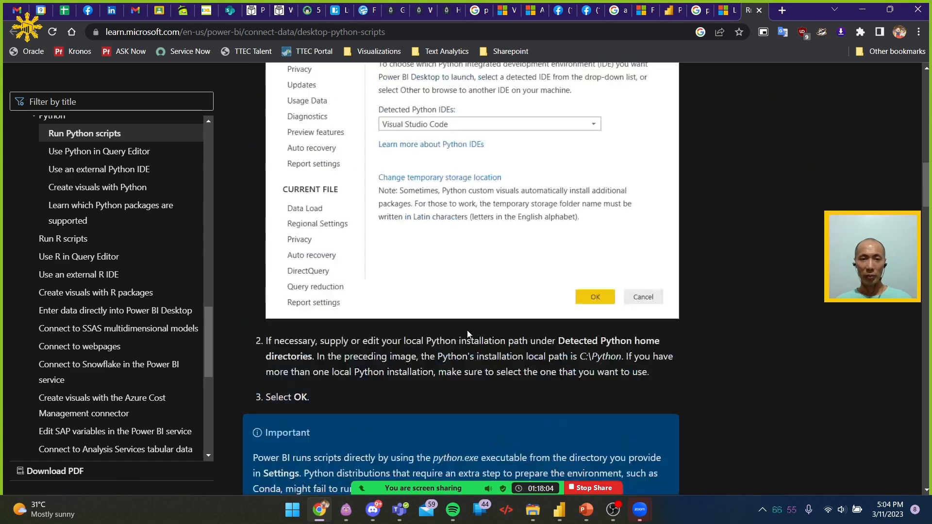
scroll(467, 330, down, 3)
scroll(354, 267, down, 3)
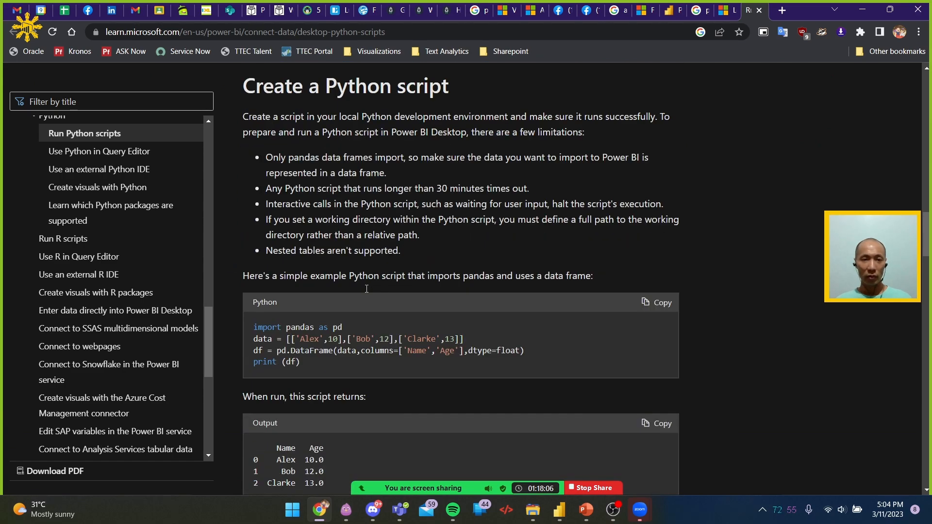
scroll(366, 282, down, 20)
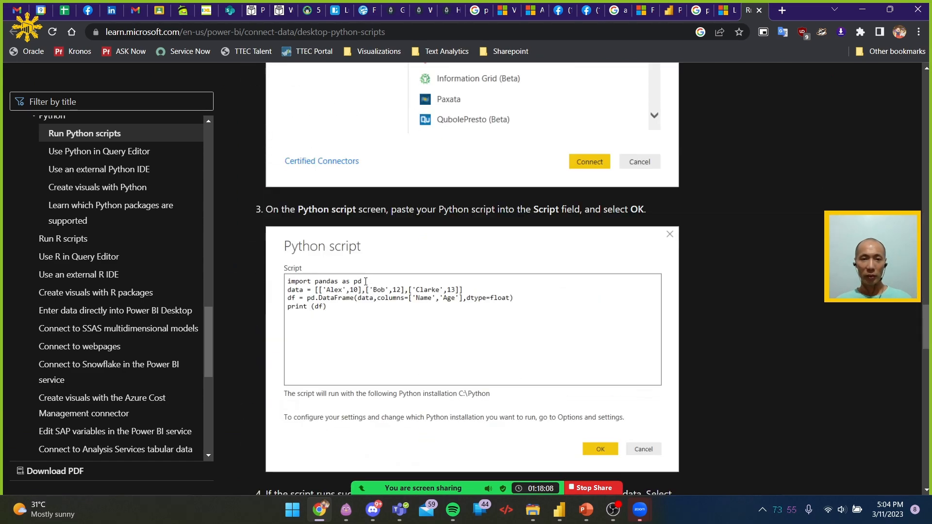
Open the recommended article on creating Power BI visuals using Python in Power BI Desktop
scroll(366, 281, down, 10)
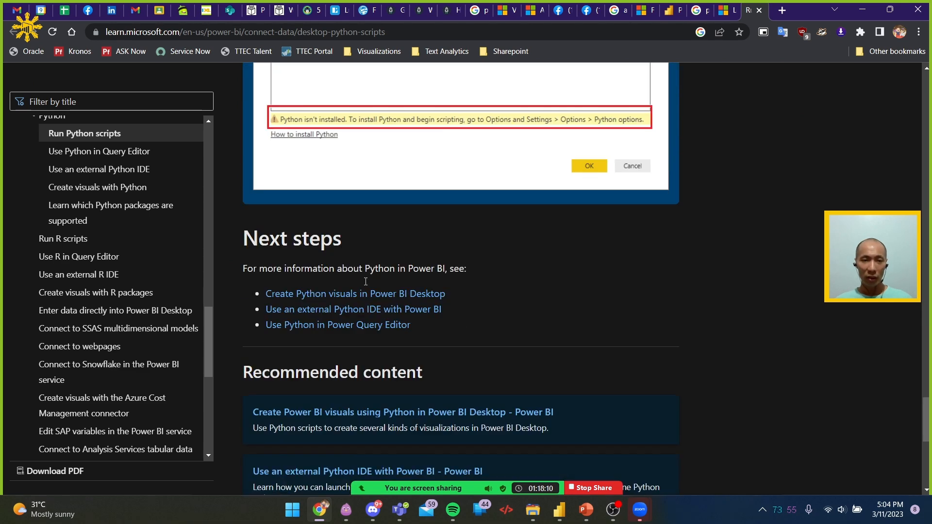
scroll(365, 283, down, 1)
scroll(365, 291, down, 1)
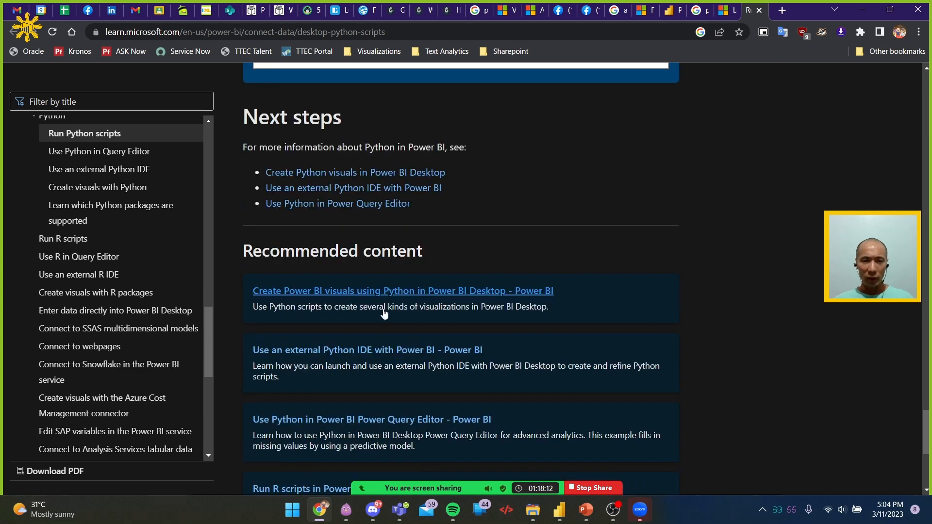
click(409, 292)
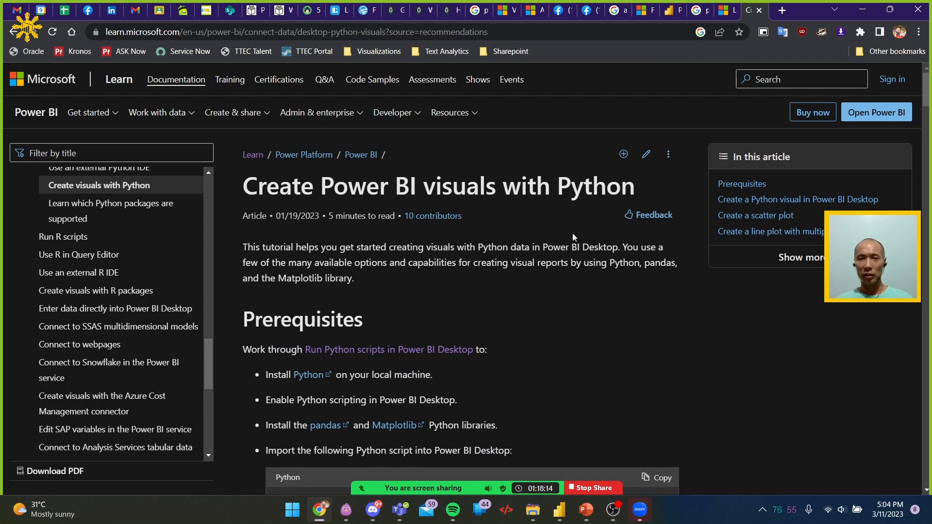
Examine the Create Power BI visuals with Python article for prerequisites, tips, plot examples, limitations, security and licensing support
scroll(549, 255, down, 2)
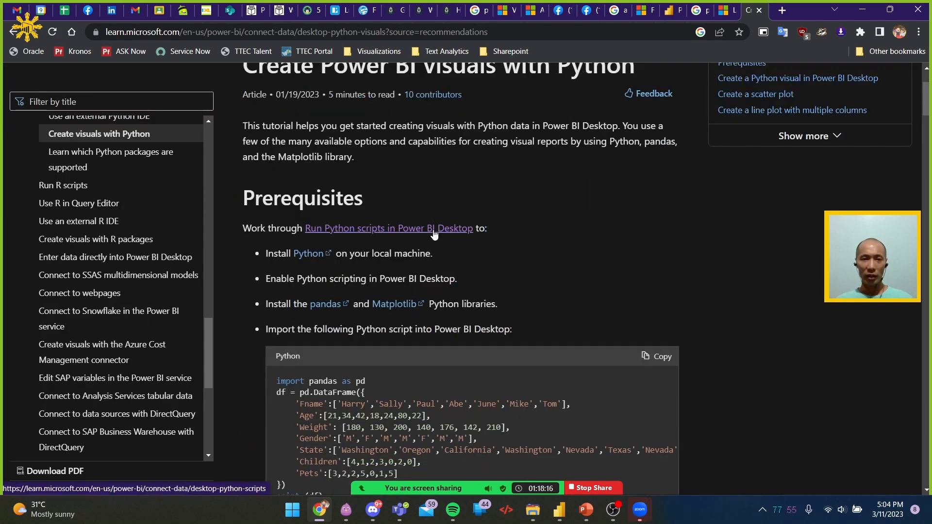
scroll(484, 258, down, 12)
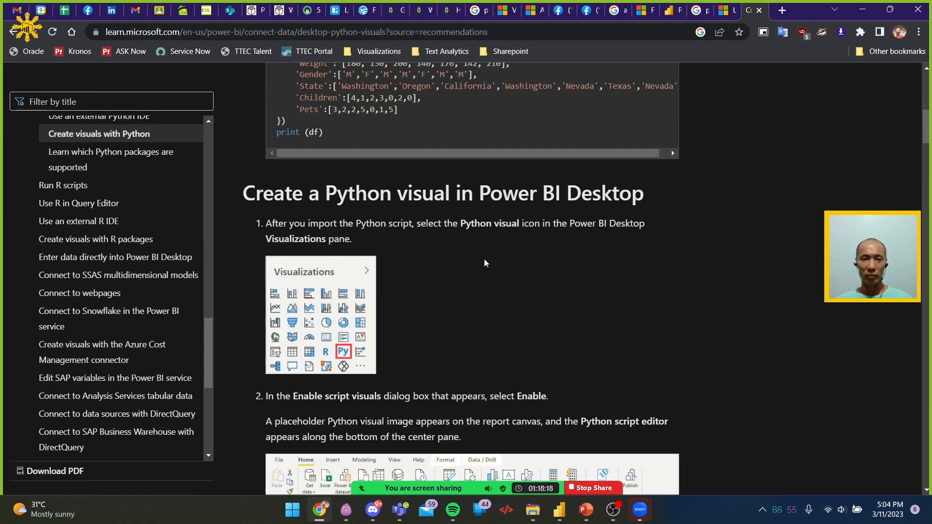
scroll(485, 263, down, 20)
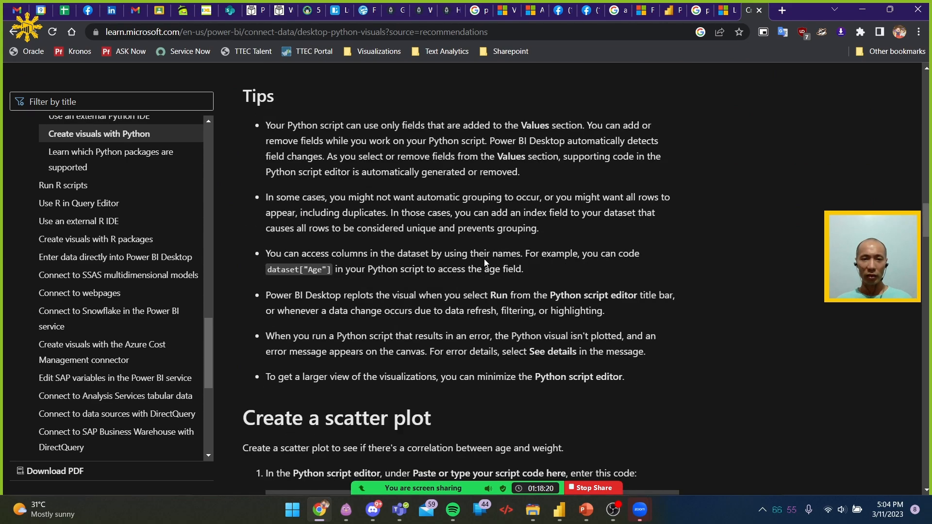
scroll(485, 263, down, 20)
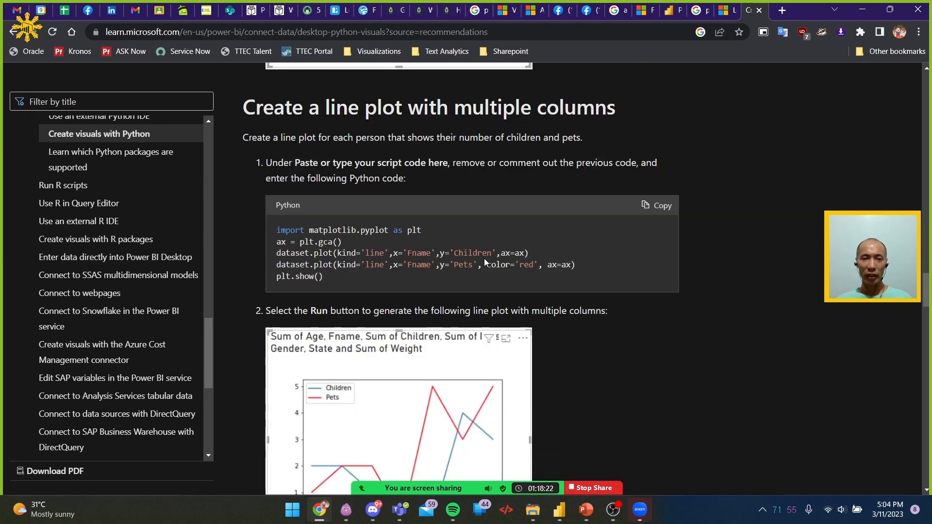
scroll(485, 263, down, 20)
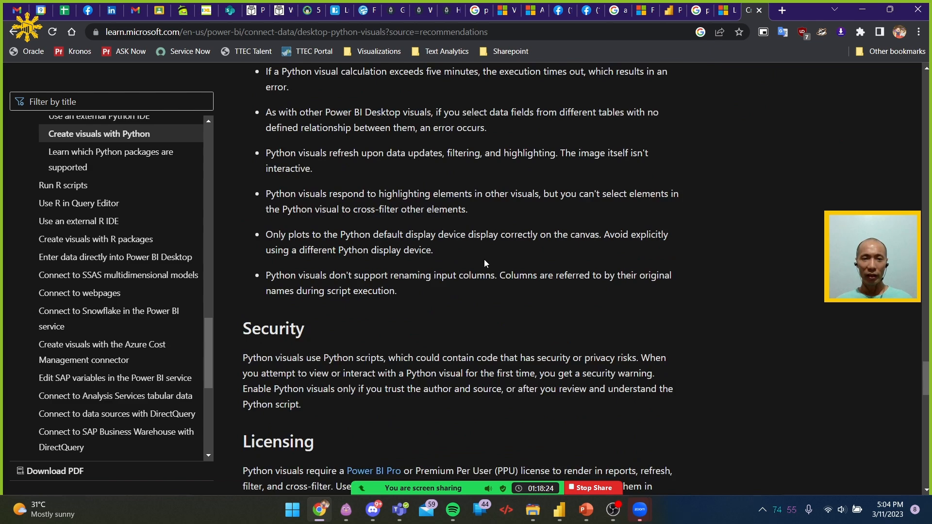
scroll(485, 263, down, 7)
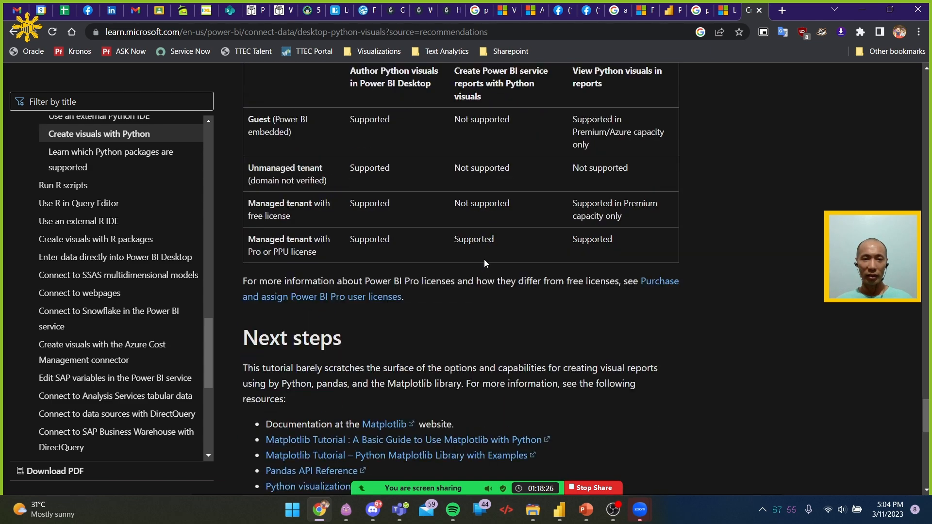
scroll(485, 263, down, 1)
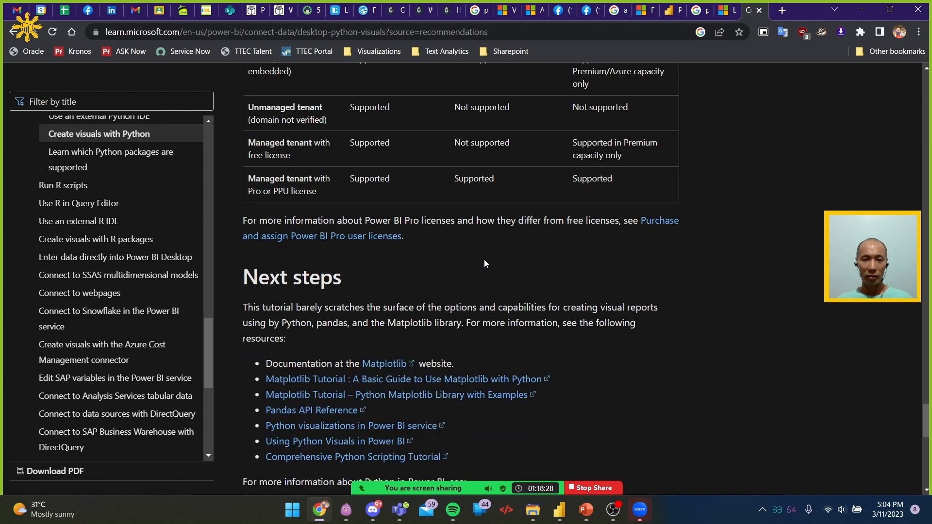
scroll(484, 263, down, 3)
scroll(482, 271, down, 3)
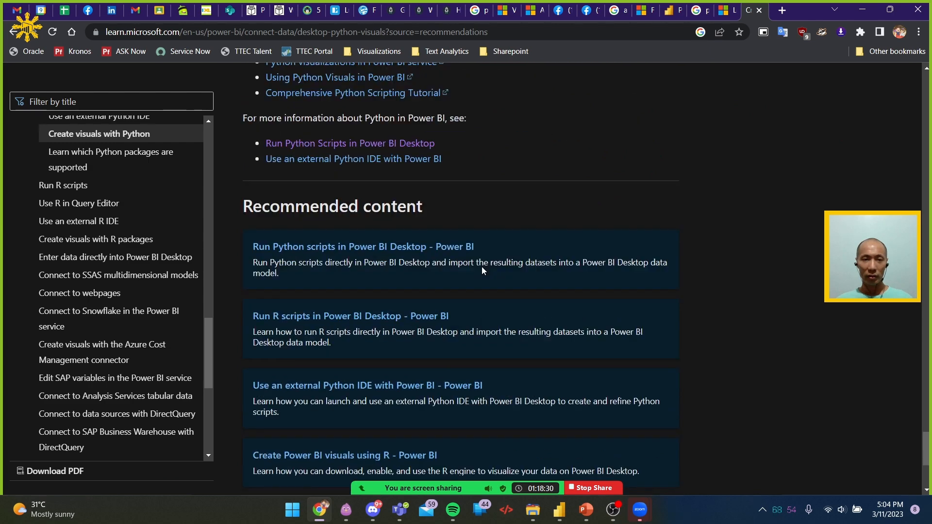
scroll(482, 271, down, 1)
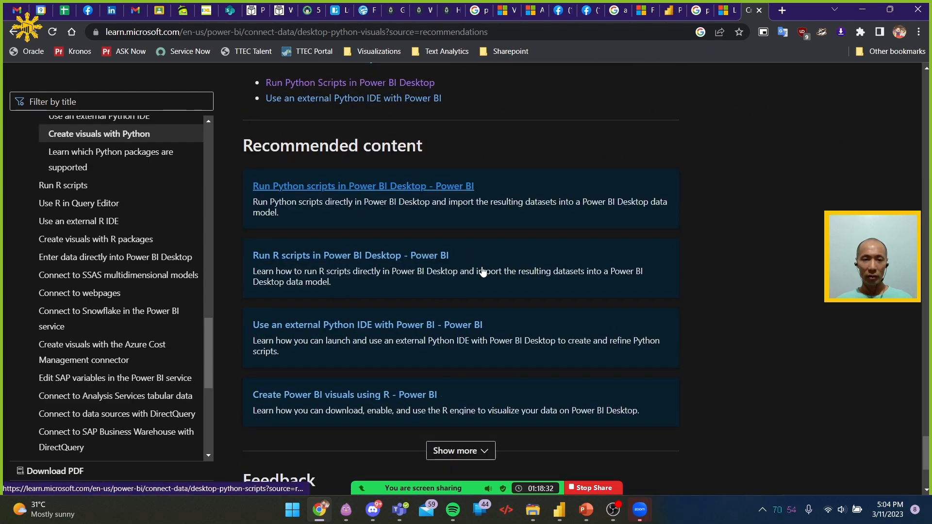
scroll(482, 271, down, 3)
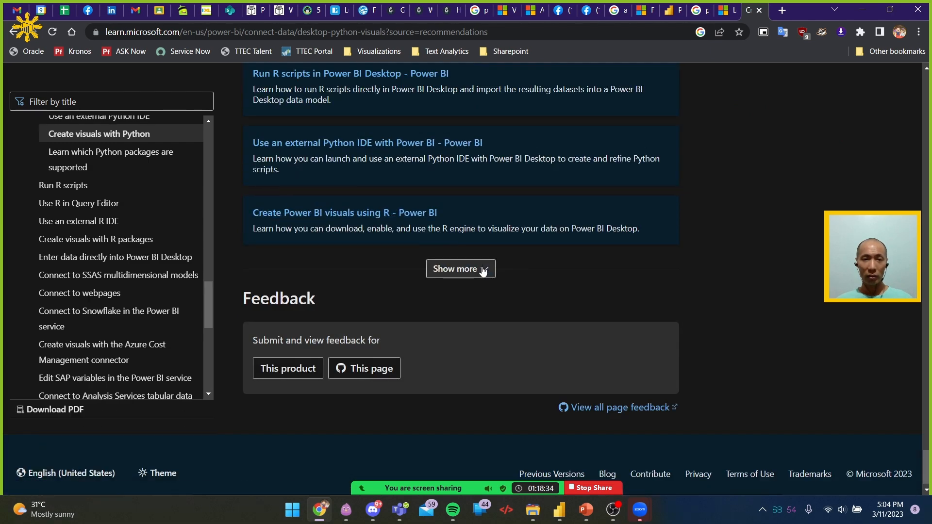
Return to the article on R packages in the Power BI service and examine its package limitations and supported packages table
click(721, 13)
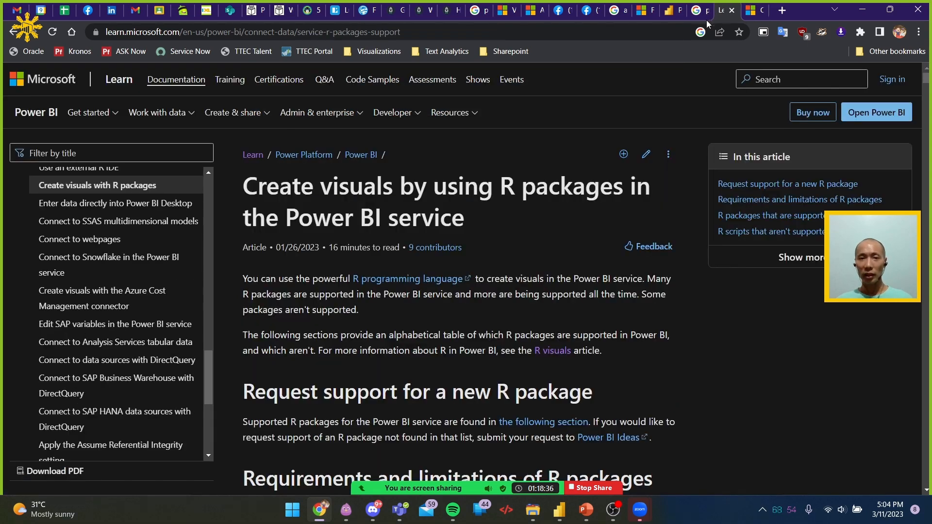
scroll(472, 232, down, 12)
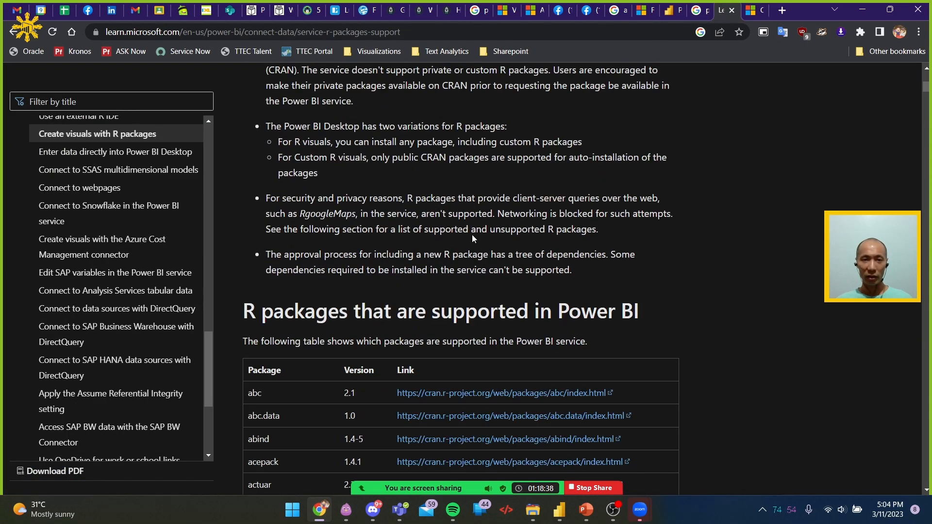
scroll(475, 231, down, 2)
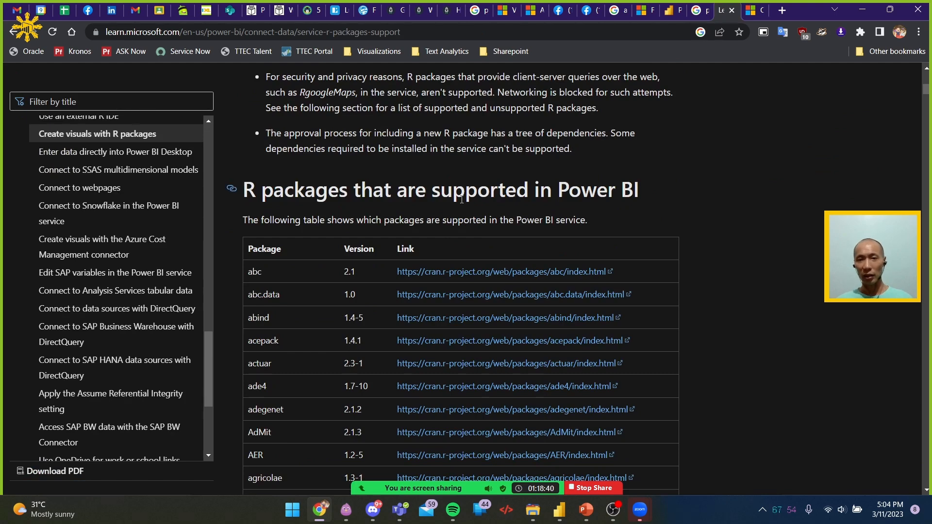
scroll(456, 199, down, 2)
scroll(554, 208, down, 1)
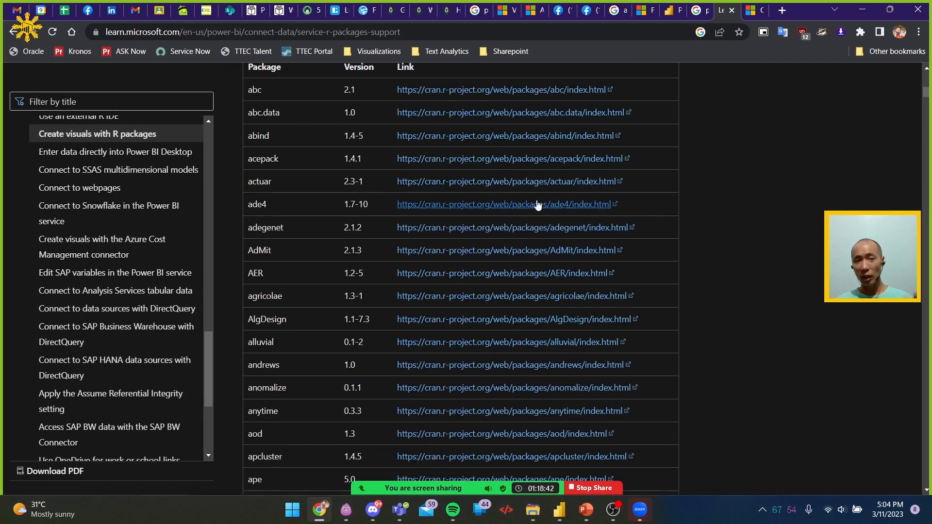
scroll(292, 146, down, 2)
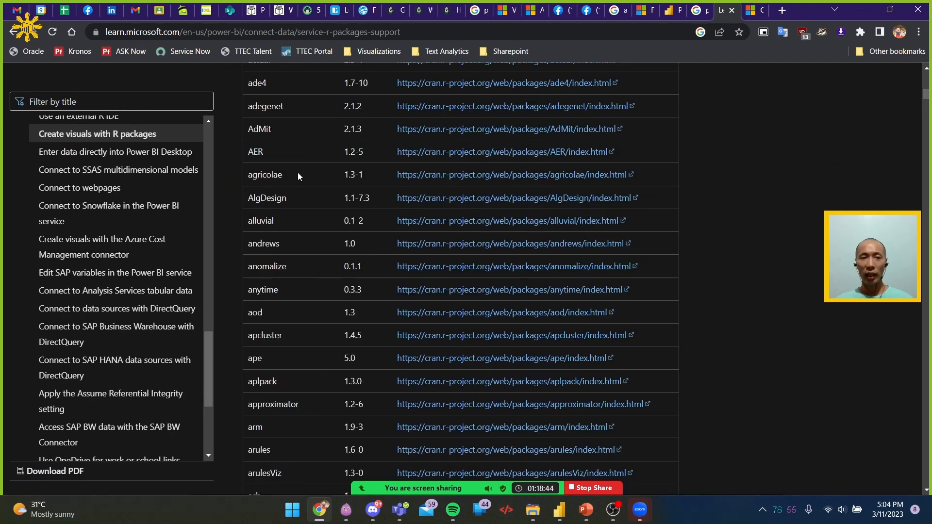
Switch to Power BI Desktop and highlight the library("VennDiagram") line at the start of the R script
key(alt+Tab)
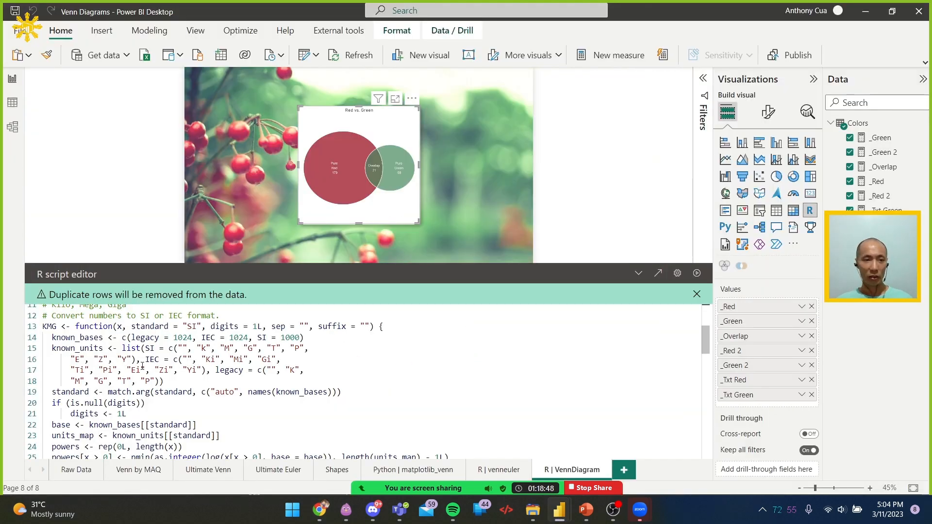
scroll(136, 367, up, 4)
drag(146, 397, 42, 399)
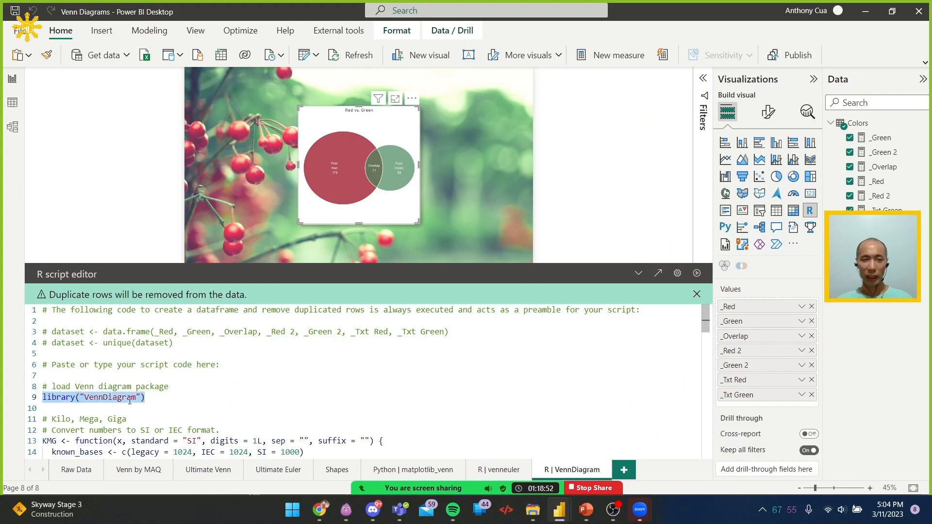
Switch back to the R packages article in Chrome and search the page for "venn" to check the VennDiagram package
key(alt+Tab)
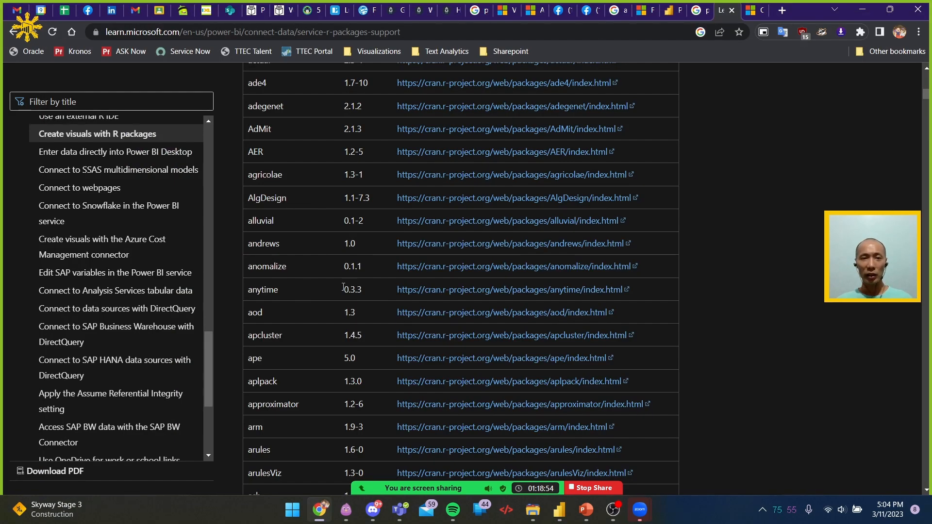
scroll(353, 282, down, 5)
key(ctrl+f)
text(venn)
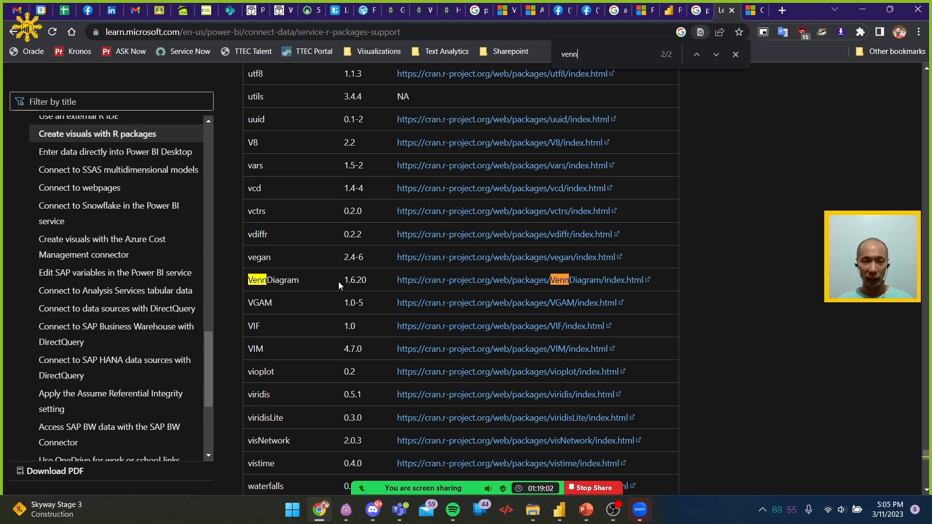
key(Return)
key(Return)
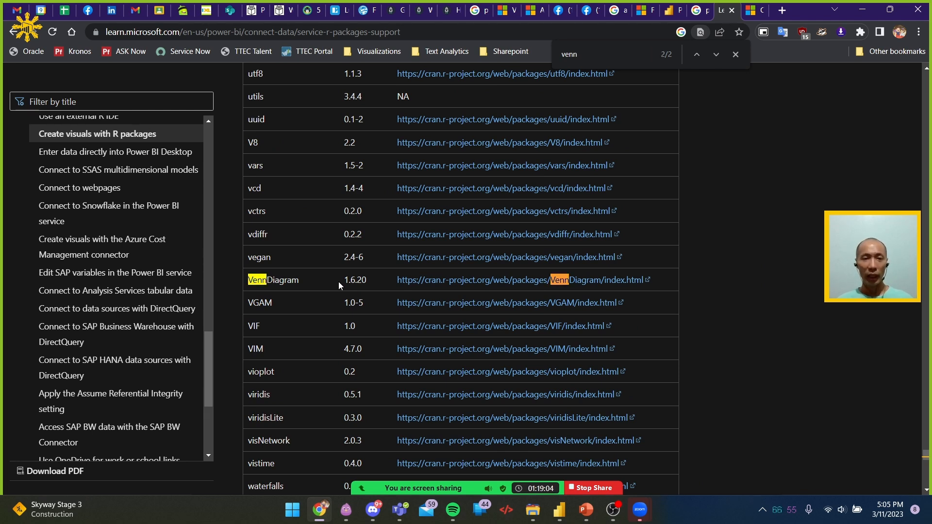
key(Escape)
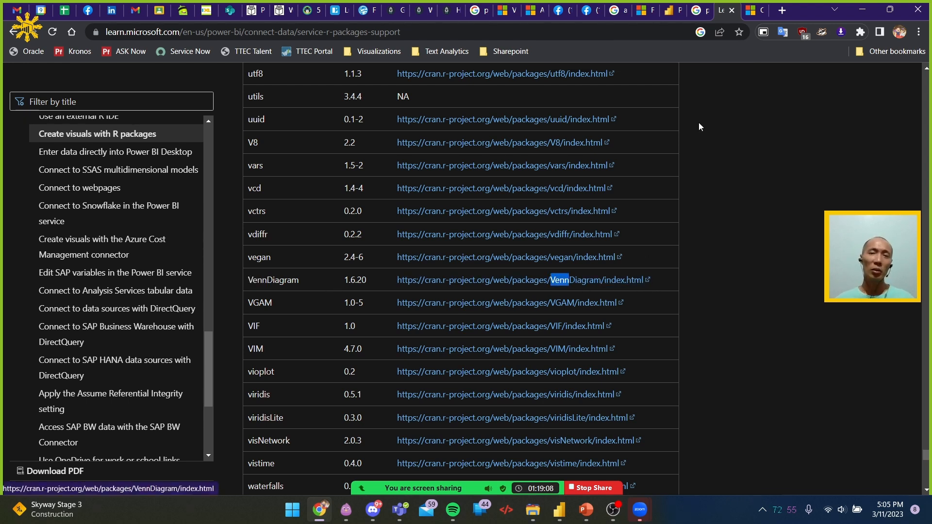
key(alt)
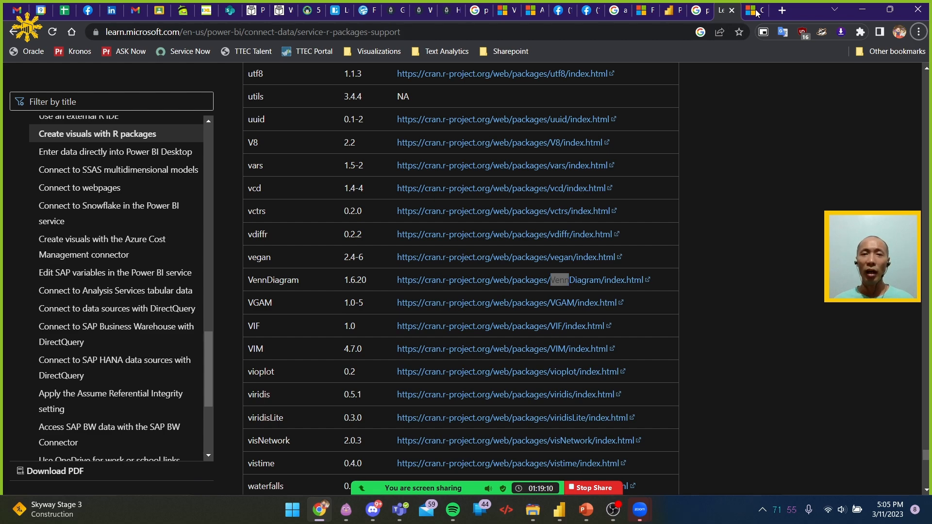
scroll(445, 241, down, 2)
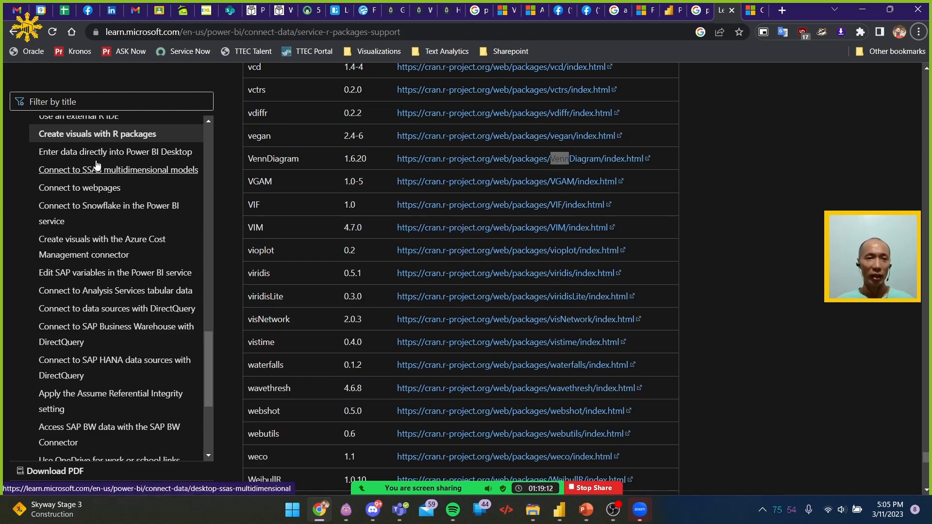
scroll(116, 170, up, 1)
Return to the Create Power BI visuals with Python article and review its licensing table, limitations and scatter plot section
key(ctrl+Tab)
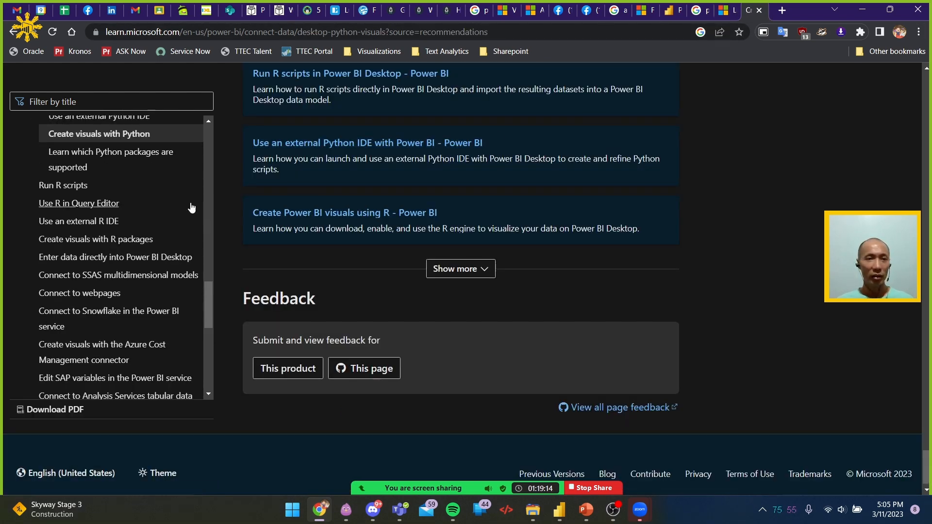
scroll(194, 210, up, 1)
scroll(551, 207, up, 8)
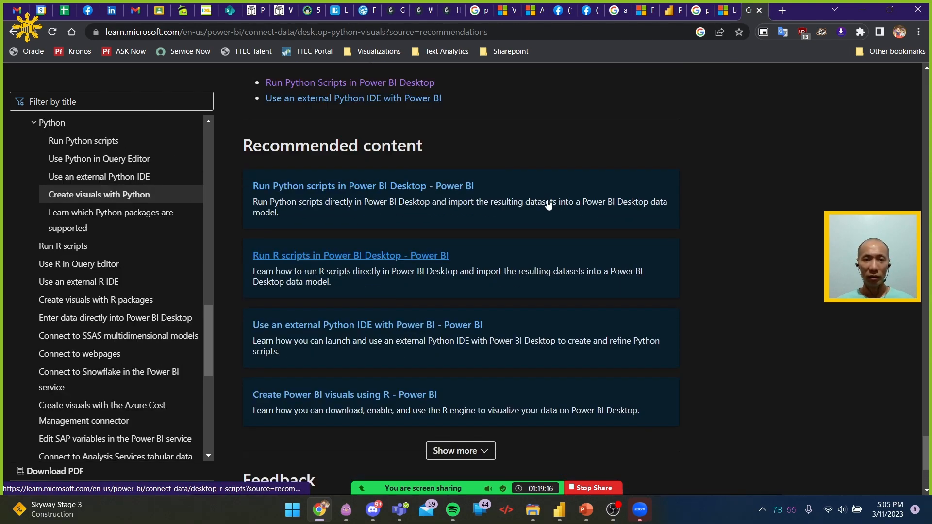
scroll(550, 206, up, 4)
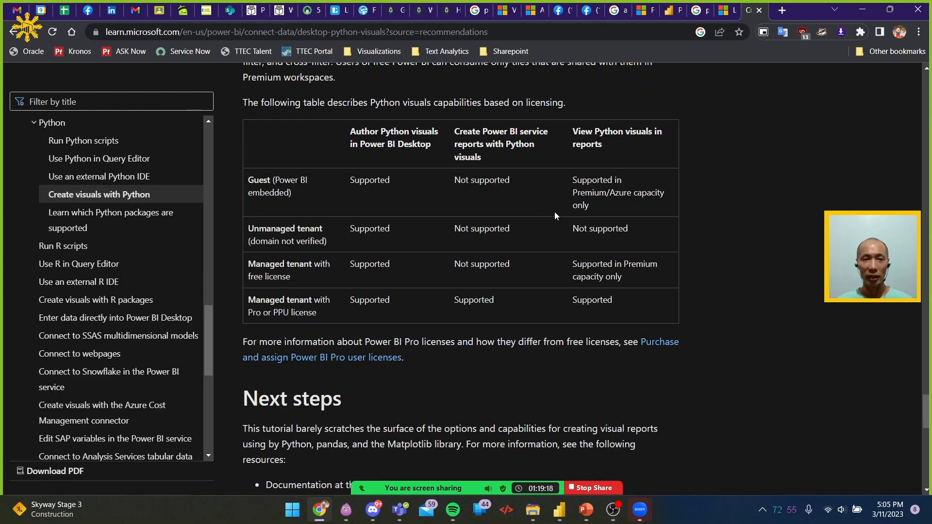
scroll(556, 213, up, 7)
scroll(557, 213, up, 8)
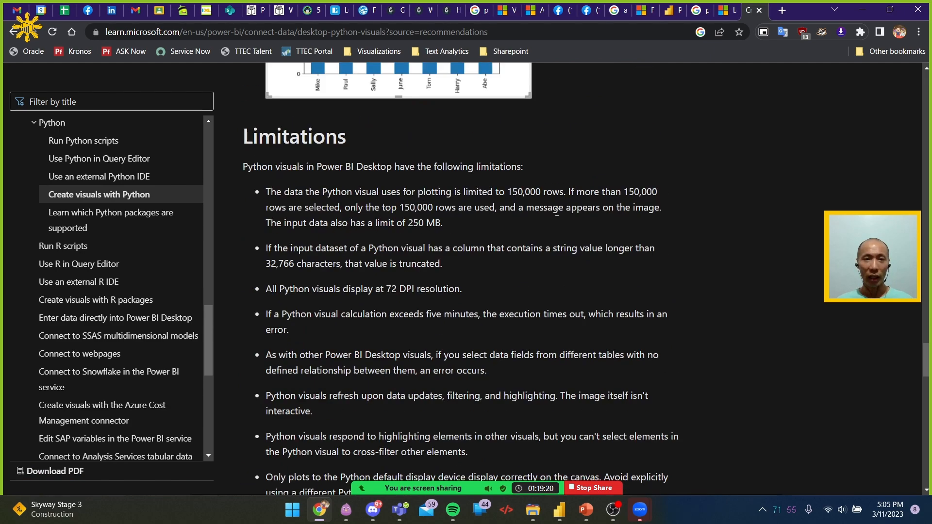
scroll(559, 211, down, 2)
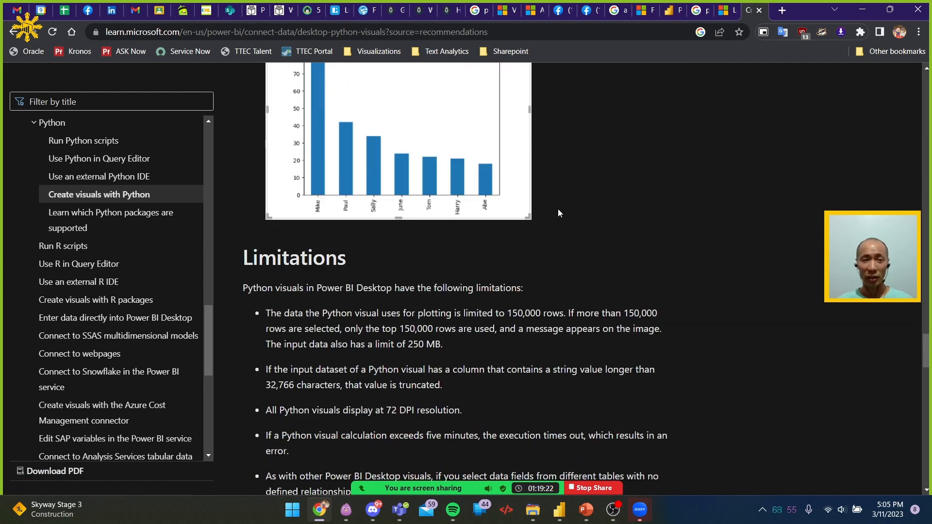
scroll(558, 212, up, 15)
scroll(558, 209, up, 20)
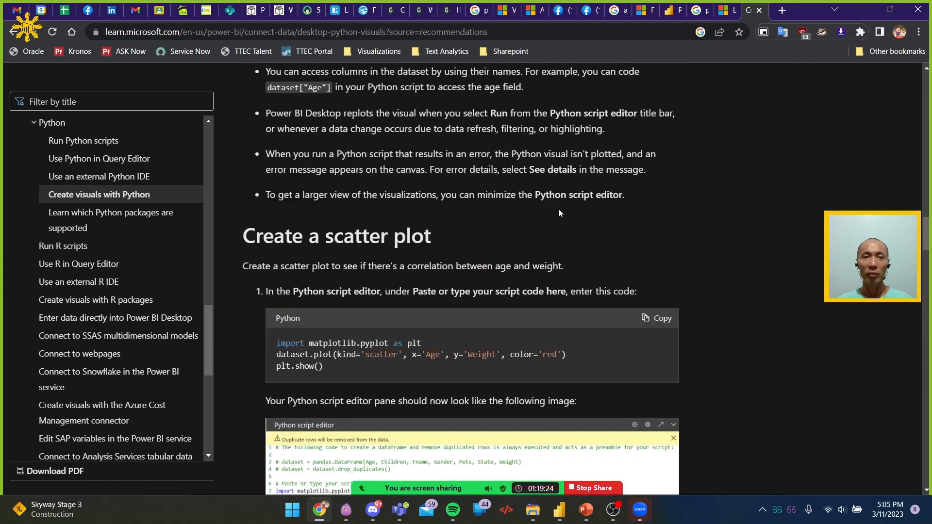
scroll(565, 209, up, 15)
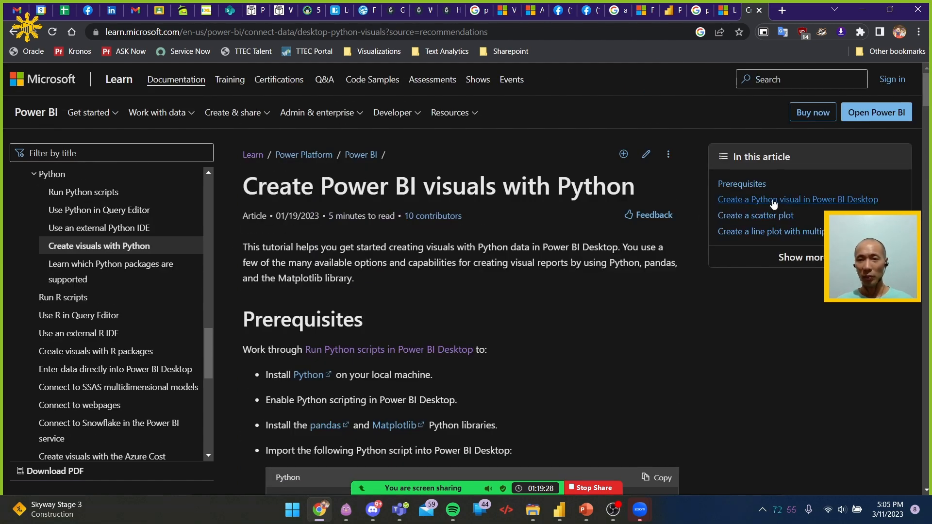
Jump to the article's section on creating a Python visual in Power BI Desktop and examine its script editor instructions
click(774, 200)
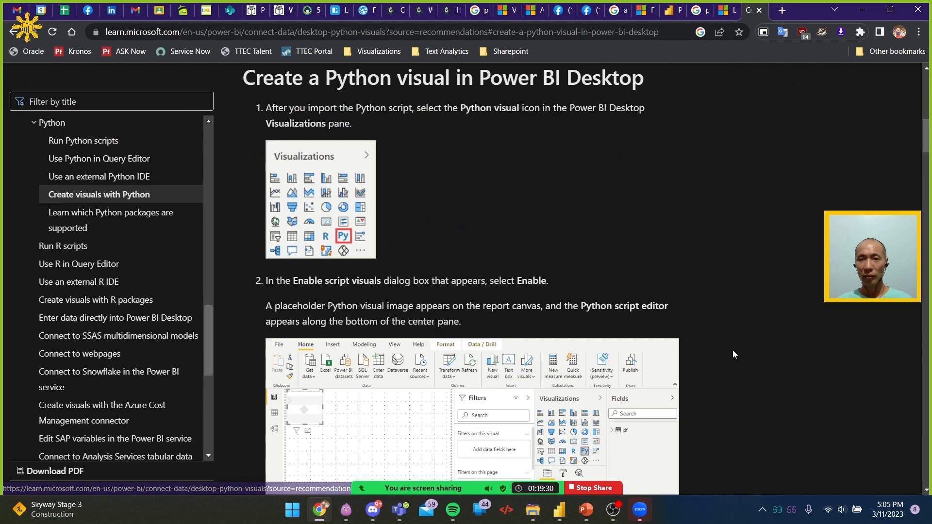
scroll(671, 289, down, 3)
scroll(671, 287, down, 15)
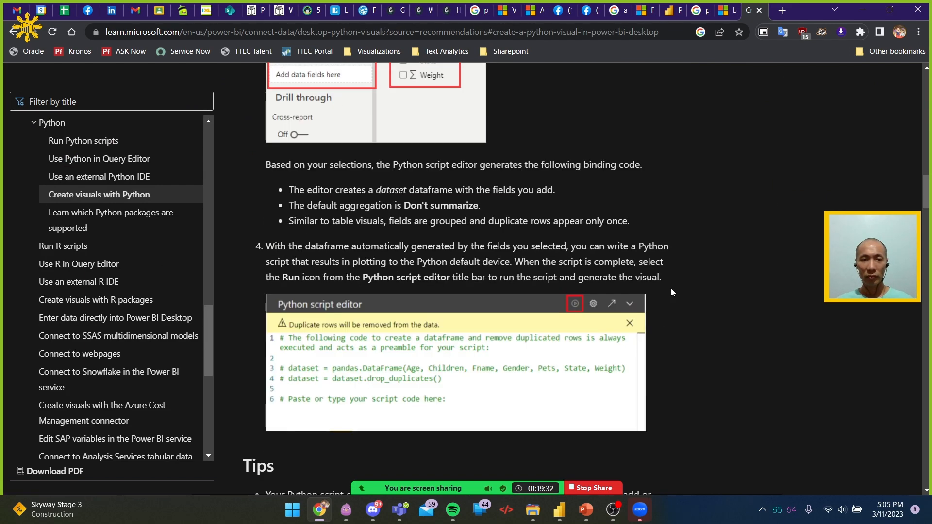
Review the Python article's scatter plot example, then return to the article on supported R packages
scroll(671, 287, down, 7)
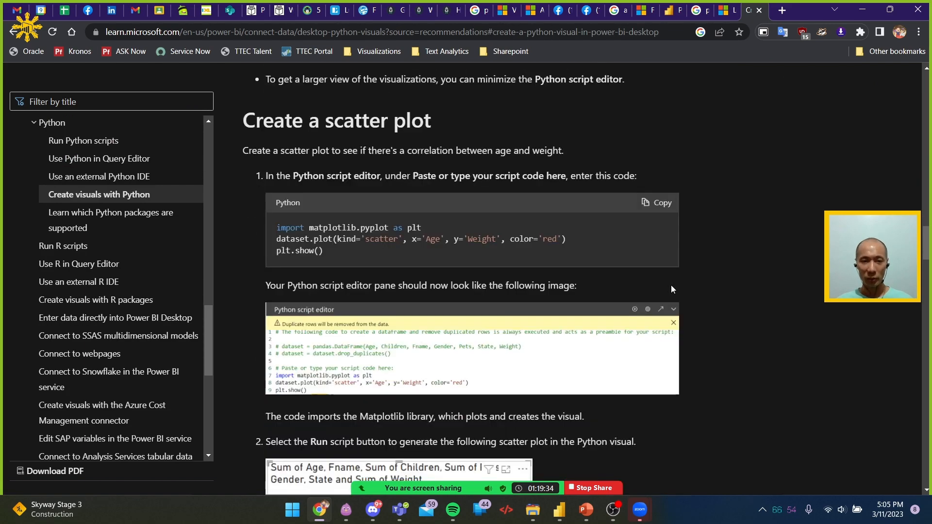
click(724, 7)
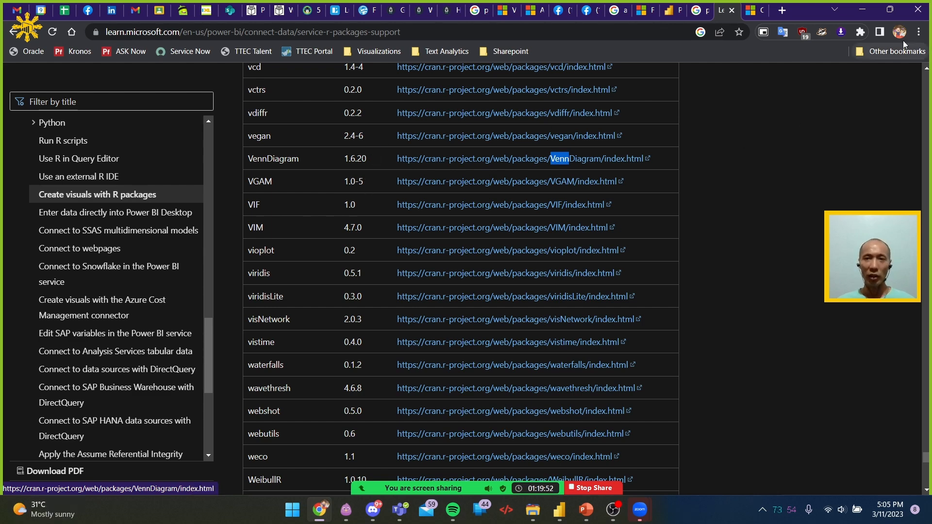
click(869, 6)
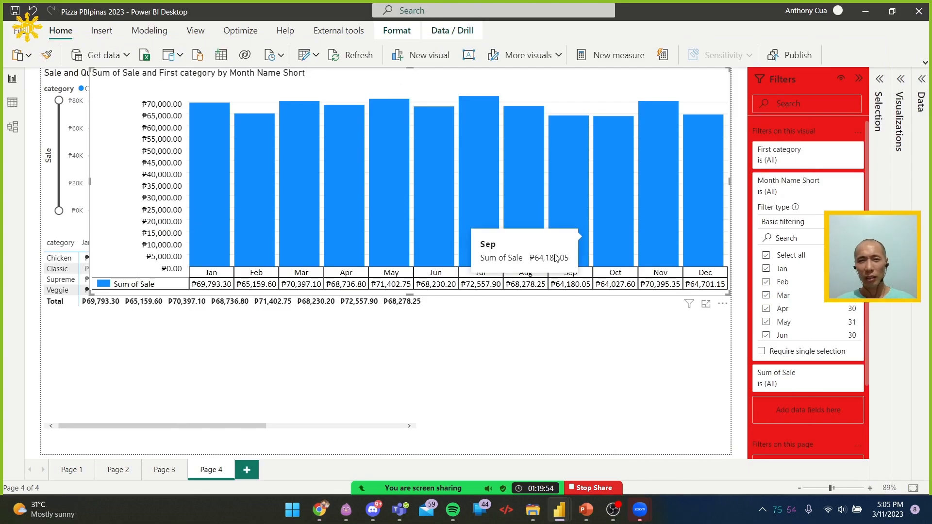
mouse_move(571, 493)
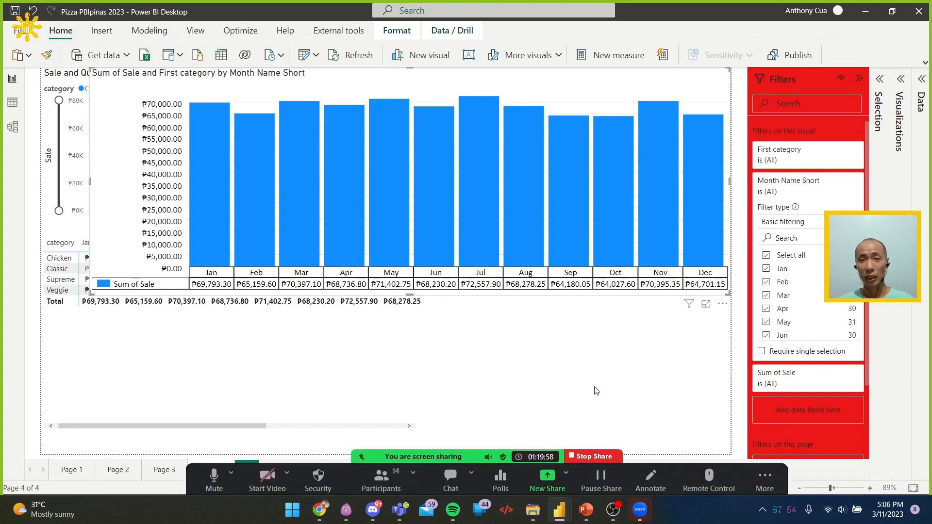
key(alt+Tab)
key(alt+Tab)
key(alt+Tab)
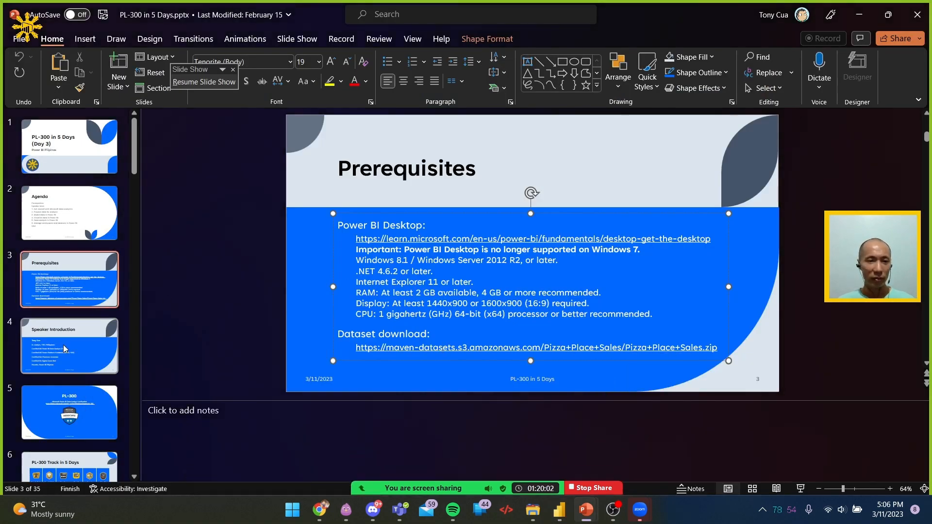
key(alt+Tab)
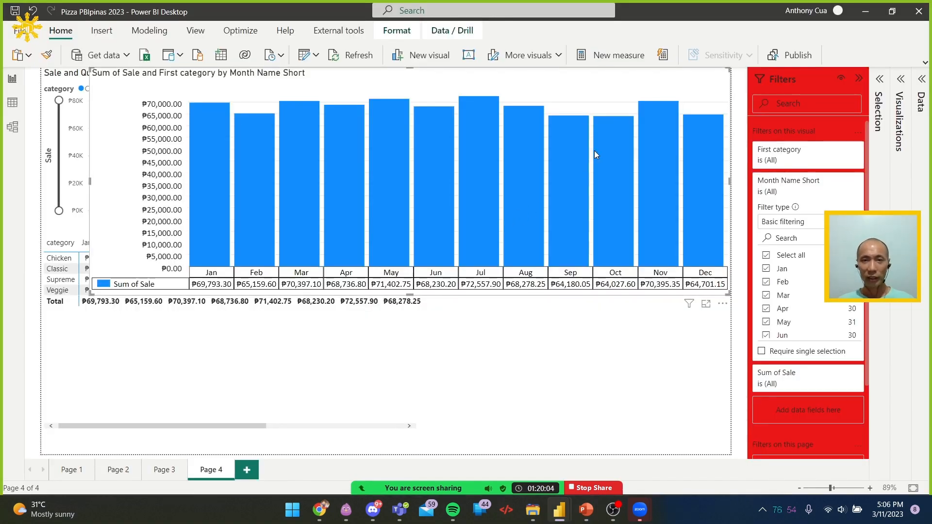
key(alt+Tab)
key(alt+Tab)
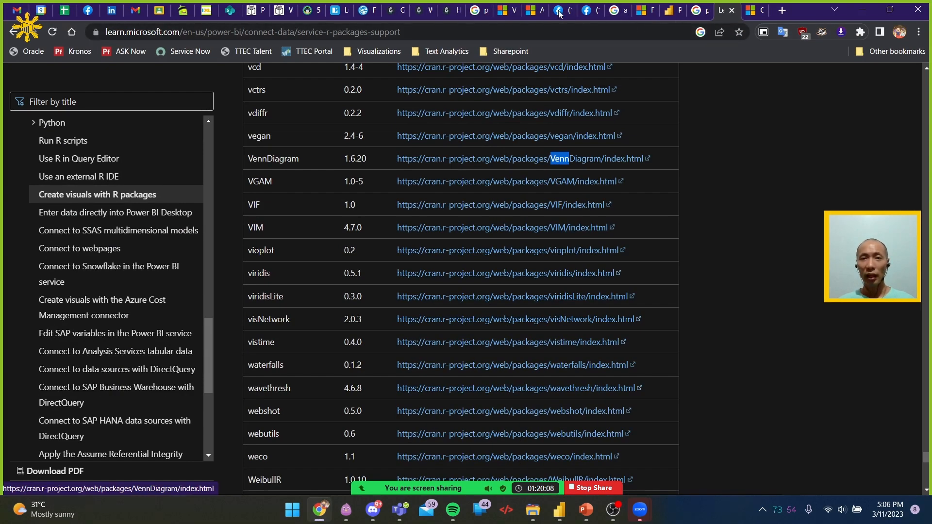
Switch to the Microsoft Learn Python visual unit, skim to its end and continue to the Work with key performance indicators unit
click(534, 11)
scroll(444, 237, down, 1)
scroll(444, 241, down, 15)
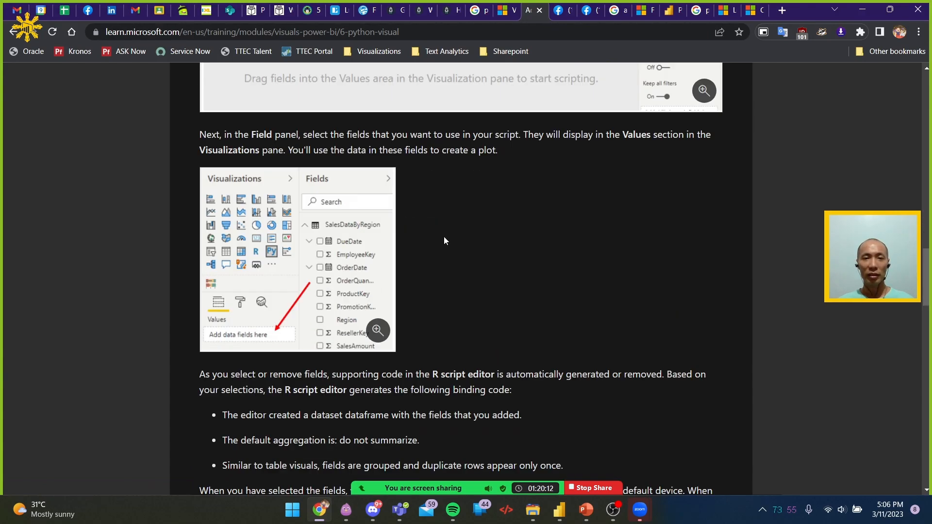
scroll(443, 241, down, 20)
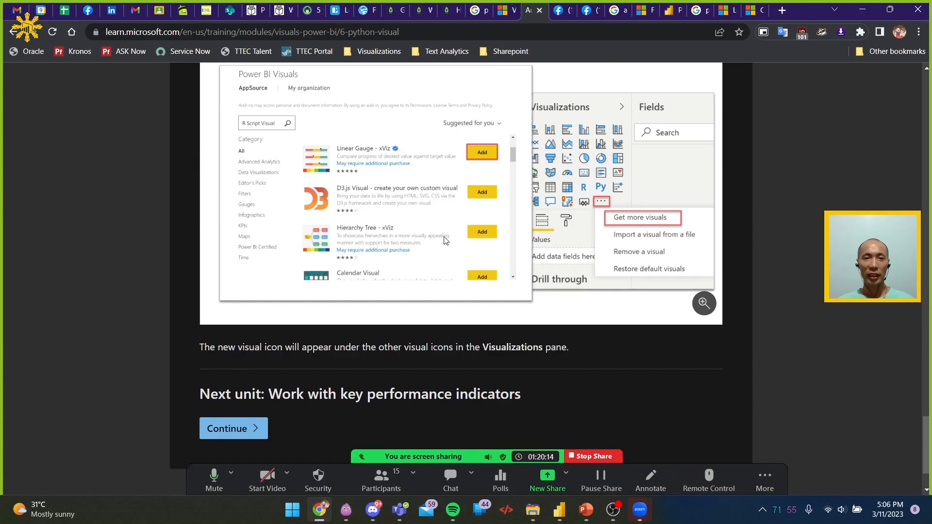
scroll(444, 239, down, 2)
click(245, 343)
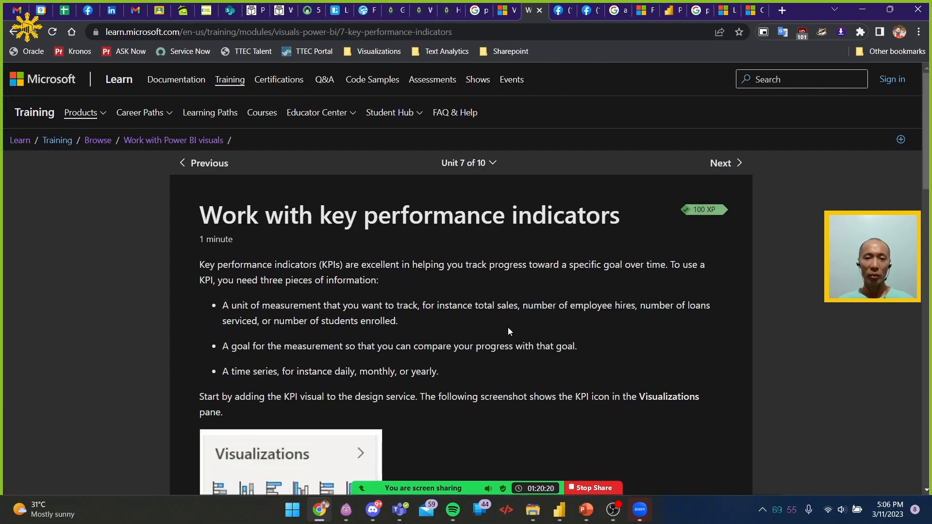
Read the KPI unit's introduction on the three pieces of information needed and the KPI visual's icon
mouse_move(477, 493)
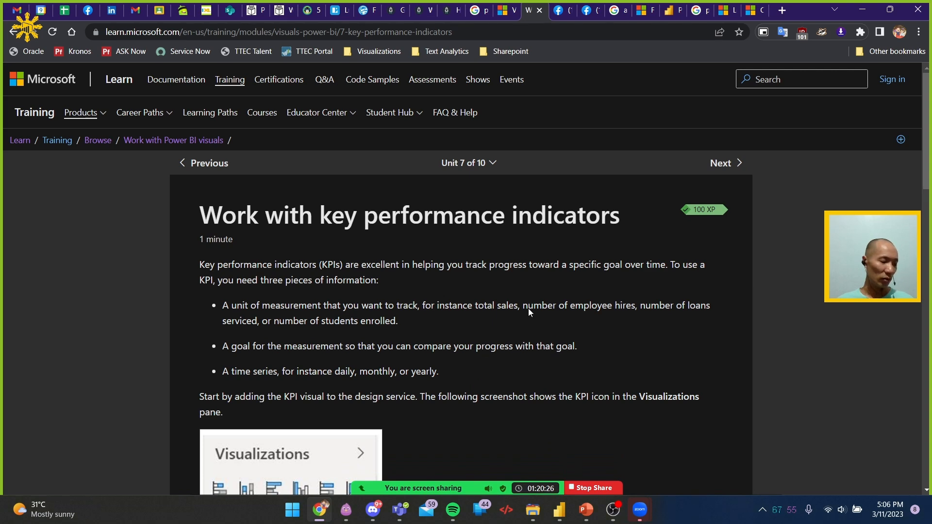
scroll(550, 286, down, 1)
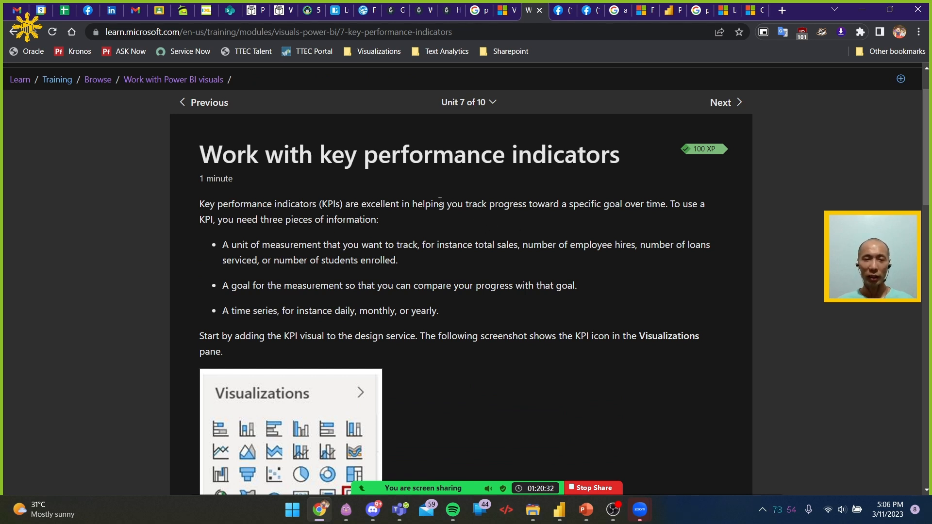
scroll(424, 203, down, 1)
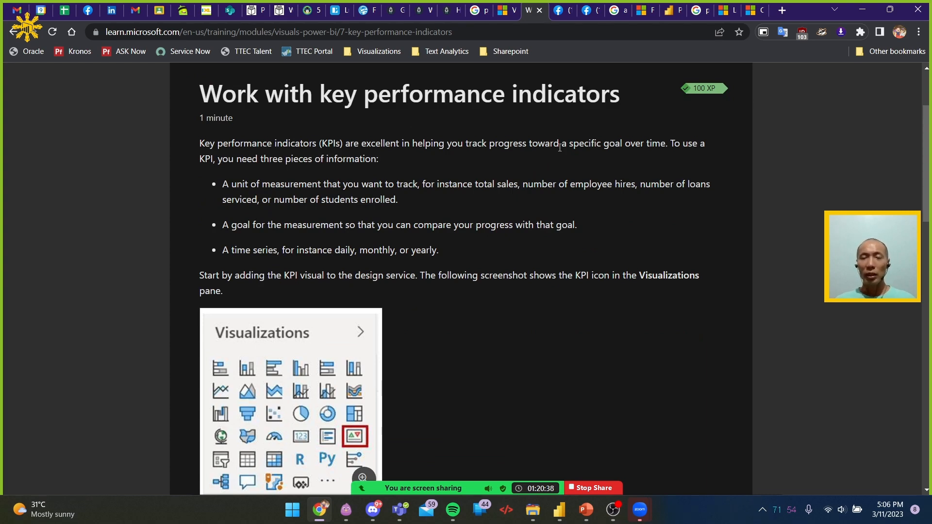
Switch to the Pizza PBIpinas 2023 report in Power BI Desktop and expand the Visualizations pane
key(alt+Tab)
key(alt+Tab)
key(alt+Tab)
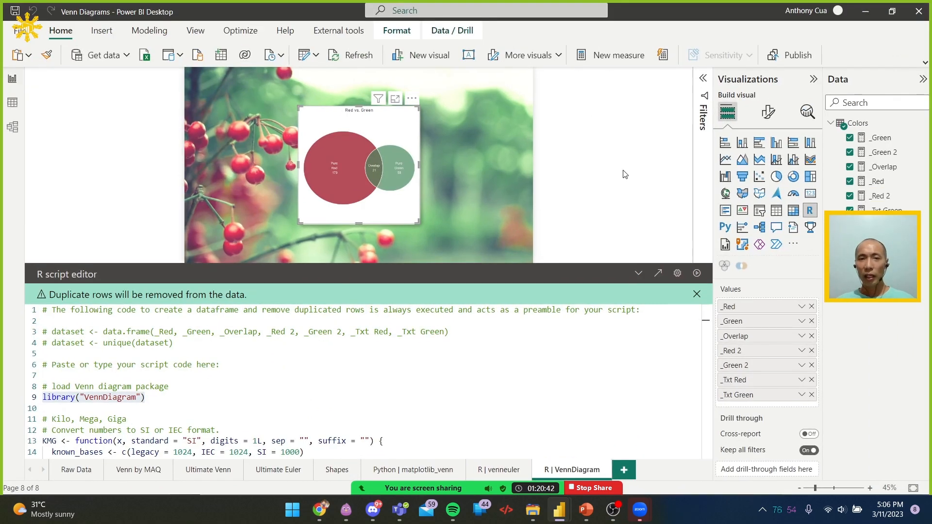
mouse_move(561, 511)
click(597, 461)
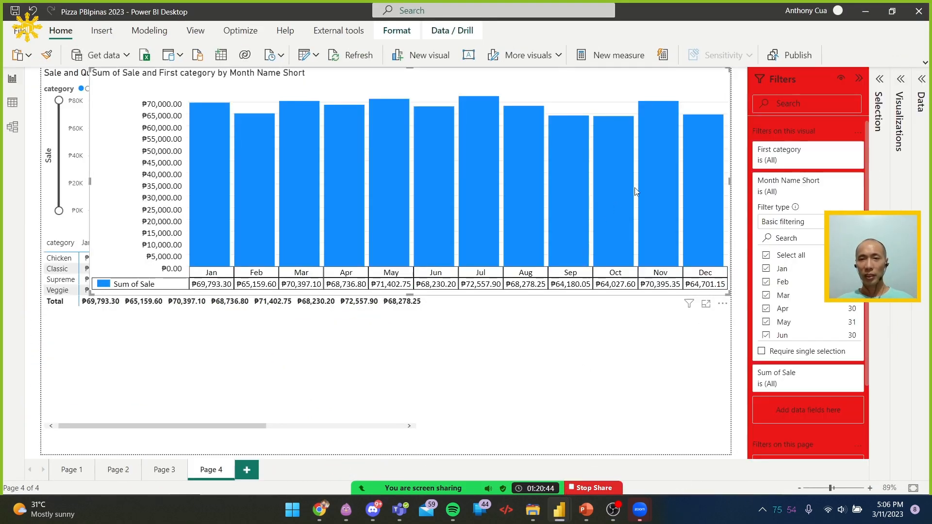
click(902, 80)
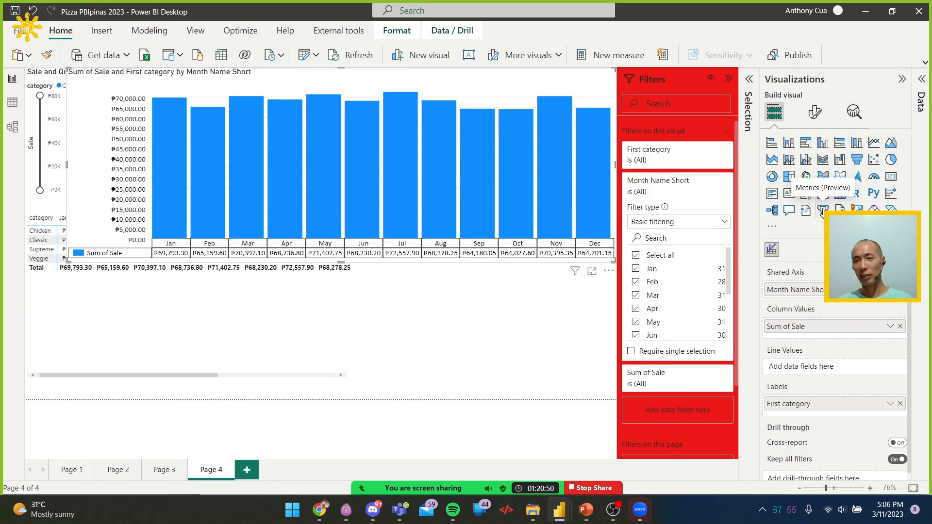
Return to the KPI unit in Chrome and check which visual icon it highlights for adding a KPI
key(alt+Tab)
key(alt+Tab)
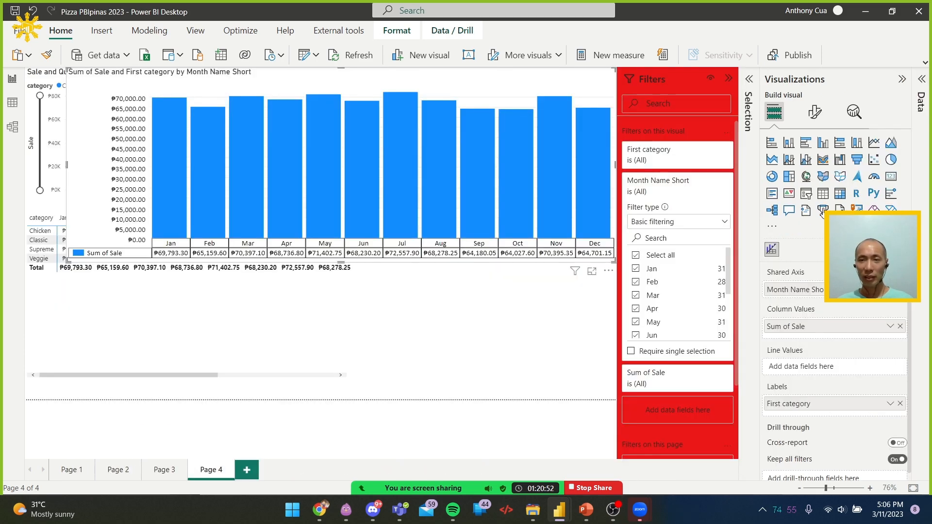
key(alt+Tab)
key(Tab)
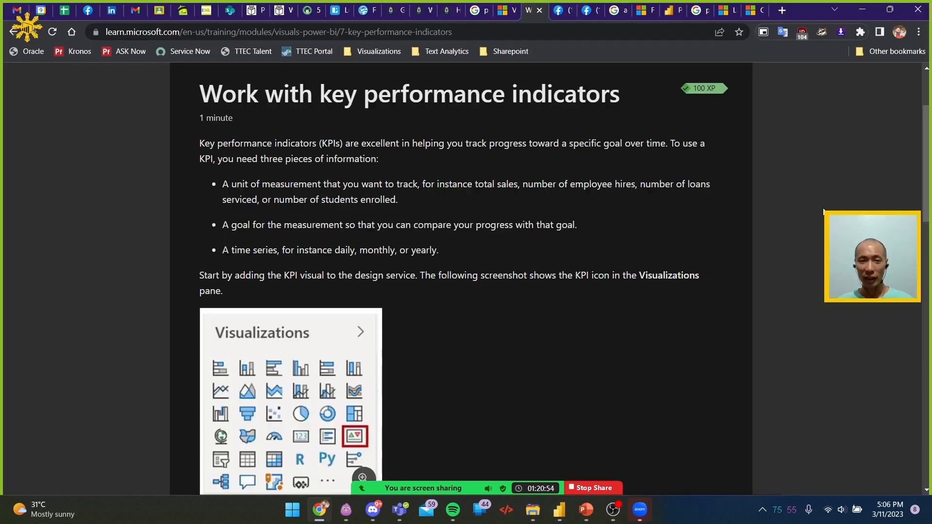
scroll(521, 346, down, 2)
Switch back to the Pizza PBIpinas 2023 report in Power BI Desktop and add a new report page
key(alt+Tab)
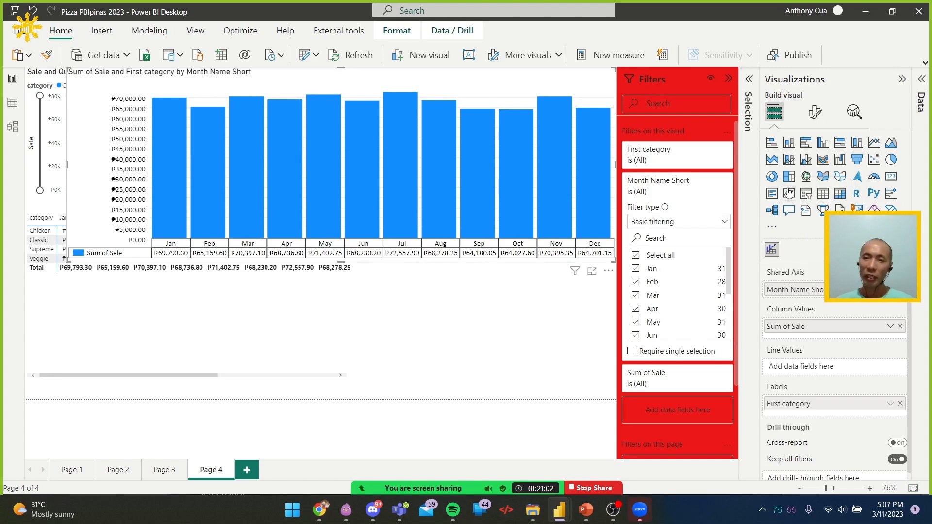
click(249, 469)
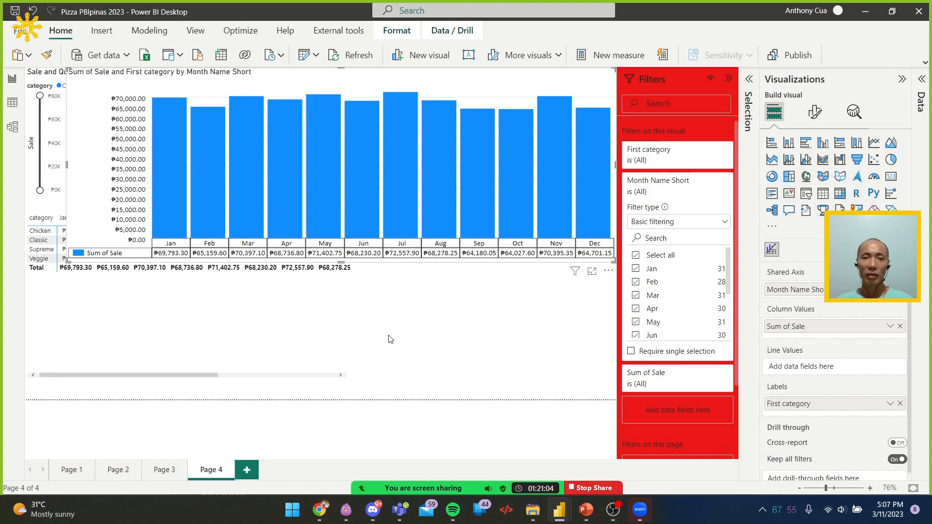
Go back to the KPI unit in Chrome and examine the indicator, trend axis and target goal setup with its example KPI
key(alt+Tab)
scroll(619, 223, down, 8)
scroll(620, 222, down, 4)
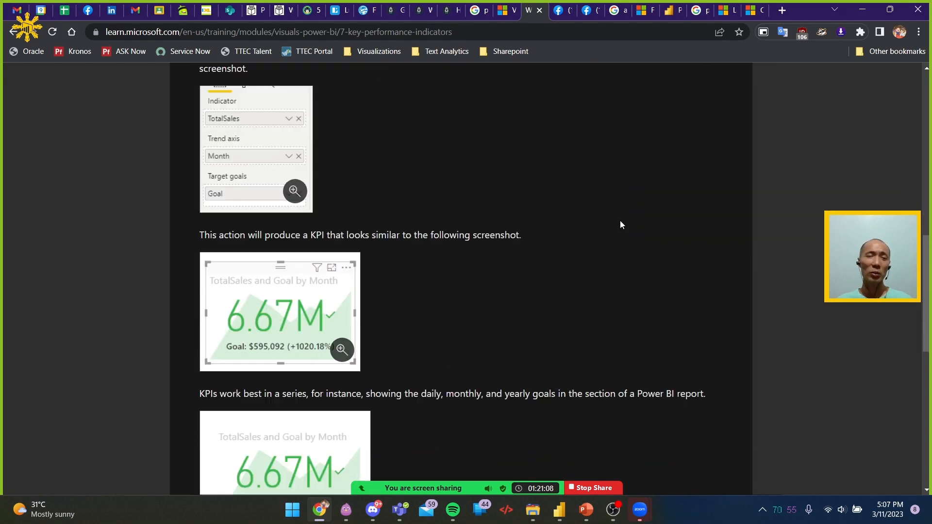
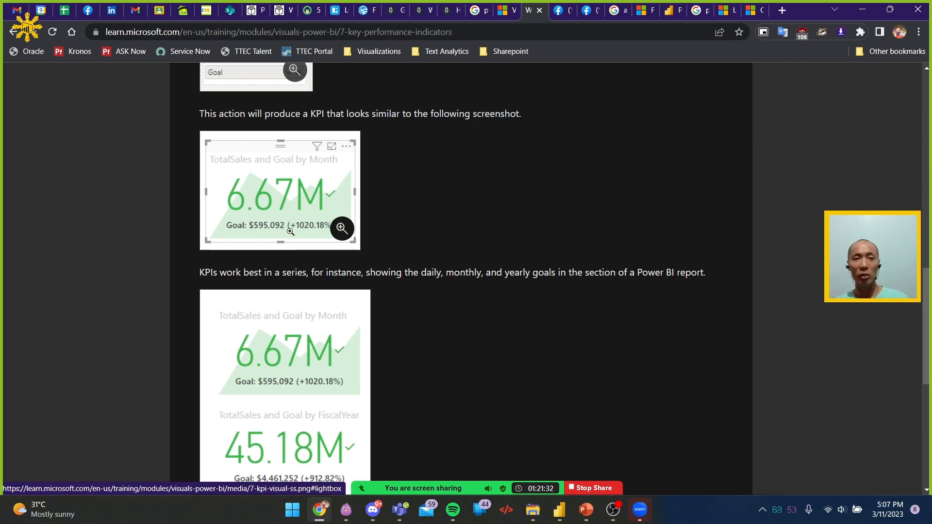
Review the KPI unit's example of KPIs shown in series for monthly, yearly and unit goals
scroll(310, 257, down, 6)
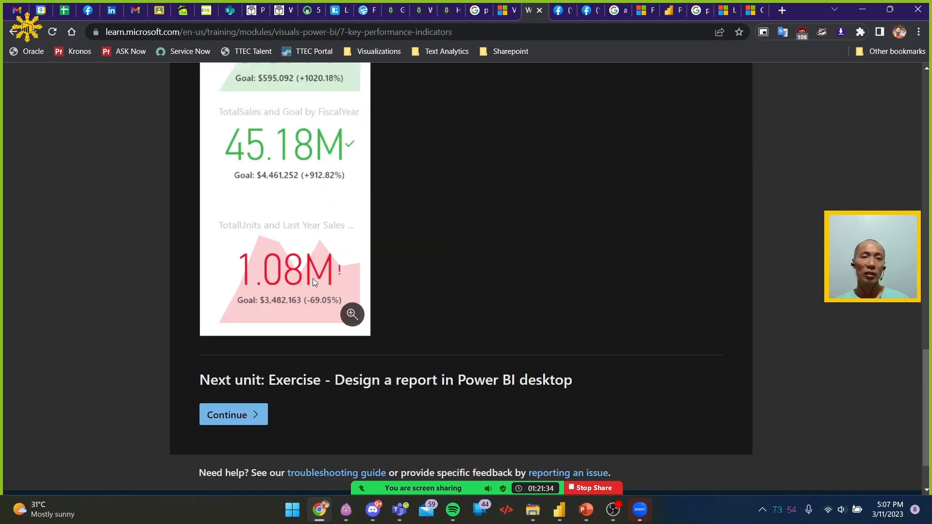
scroll(320, 279, up, 5)
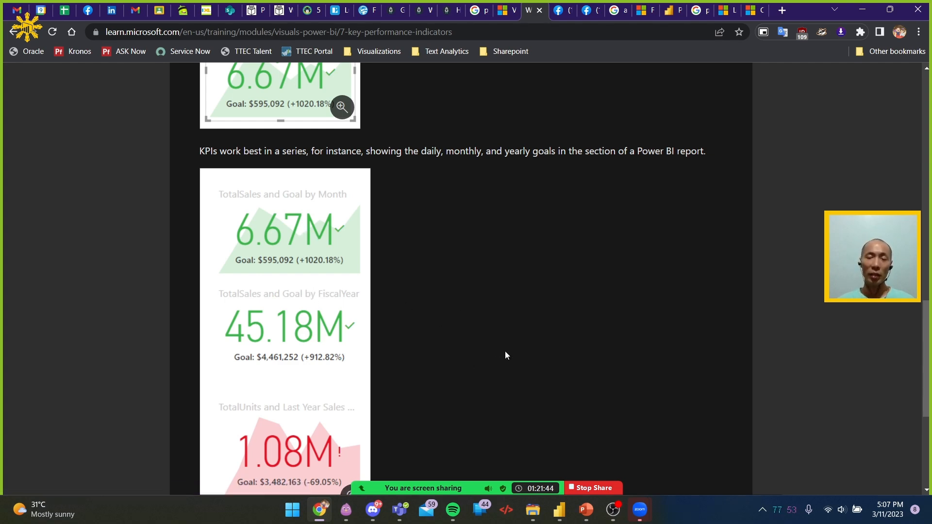
scroll(534, 264, down, 1)
scroll(534, 268, down, 1)
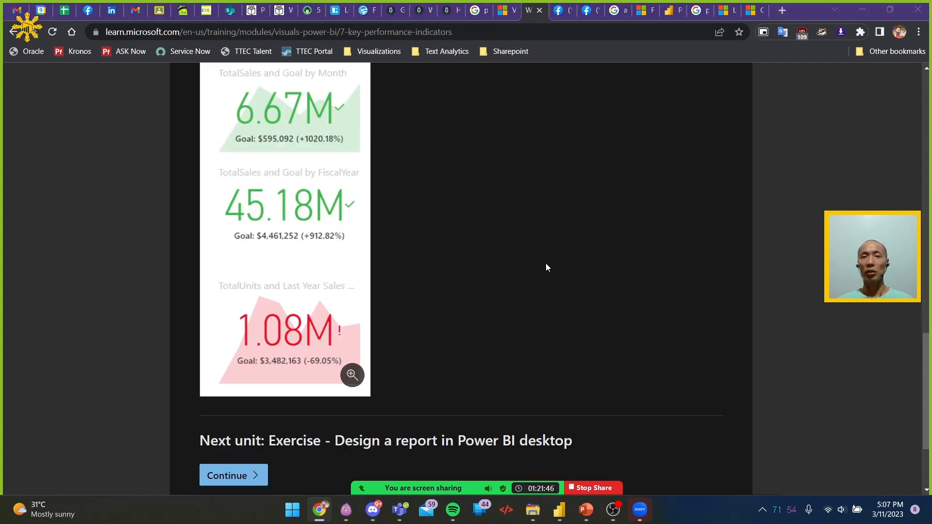
Switch to Power BI Desktop, add an enlarged Metrics visual on Page 5 and open its form for creating a new metric
key(alt+Tab)
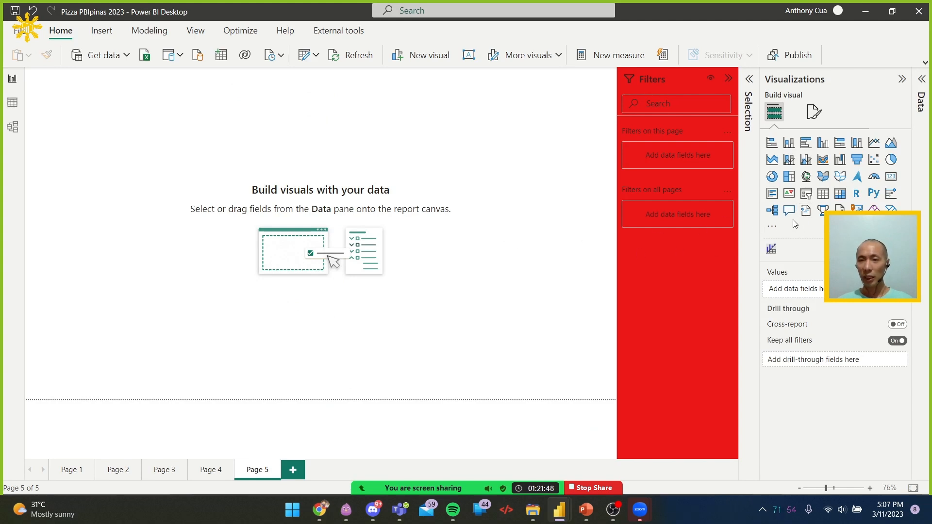
click(824, 212)
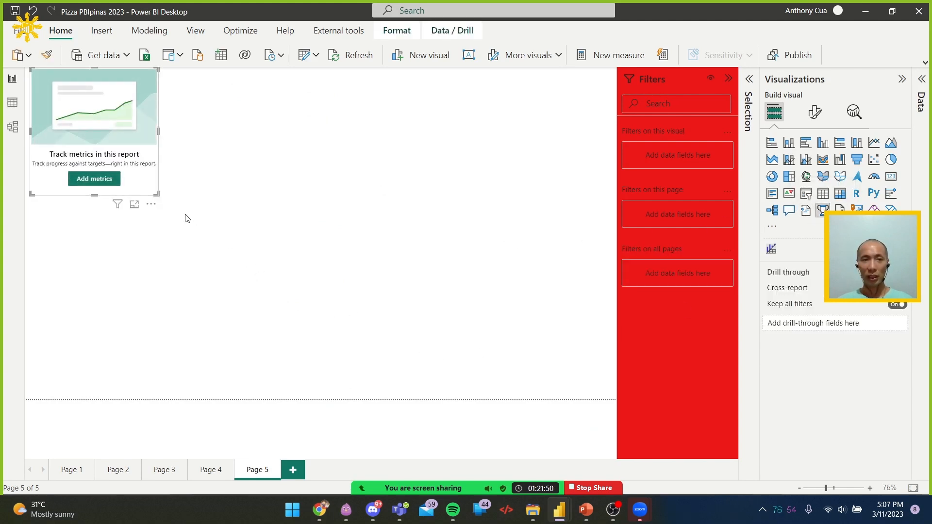
drag(158, 198, 492, 398)
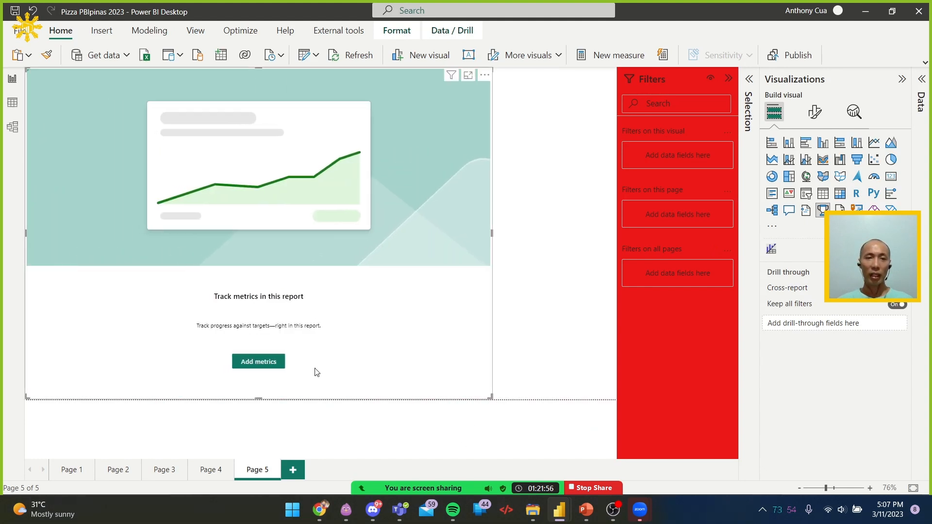
click(273, 368)
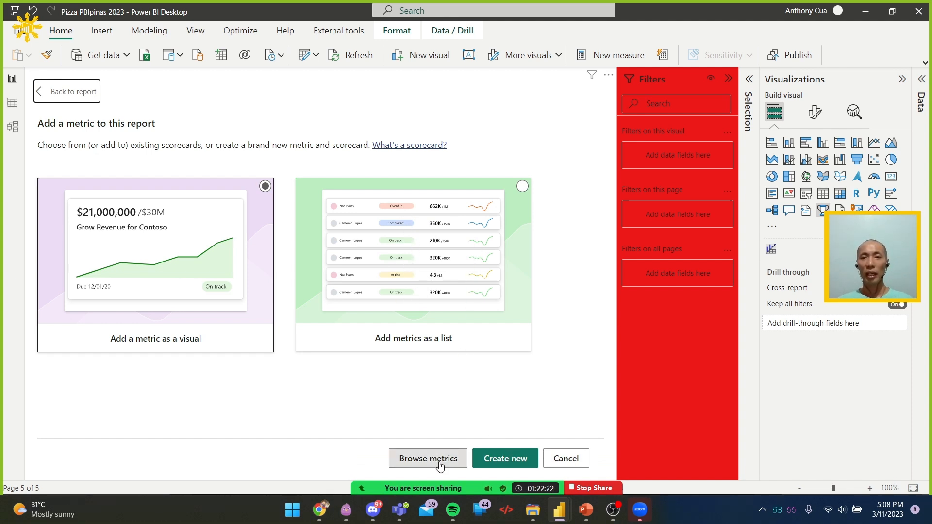
click(494, 464)
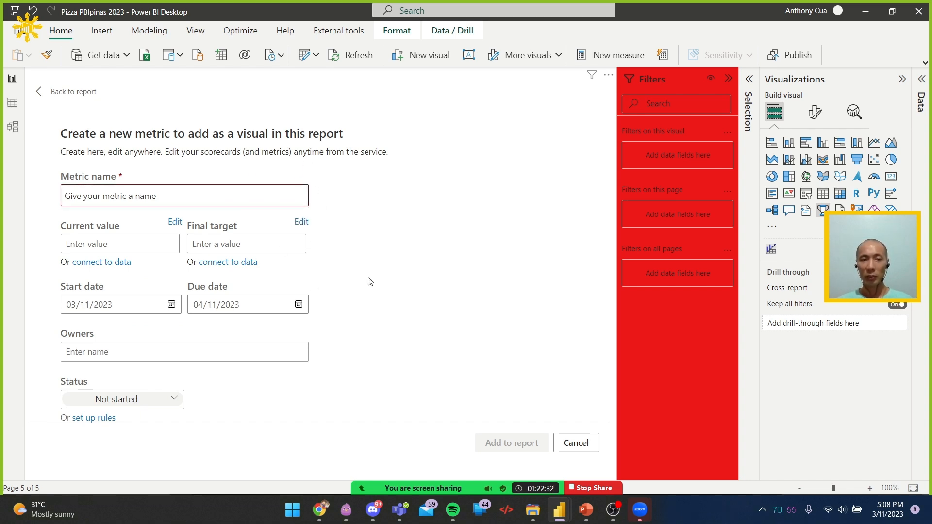
Return to the KPI unit in Chrome and open its parent module, Work with Power BI visuals
key(alt+Tab)
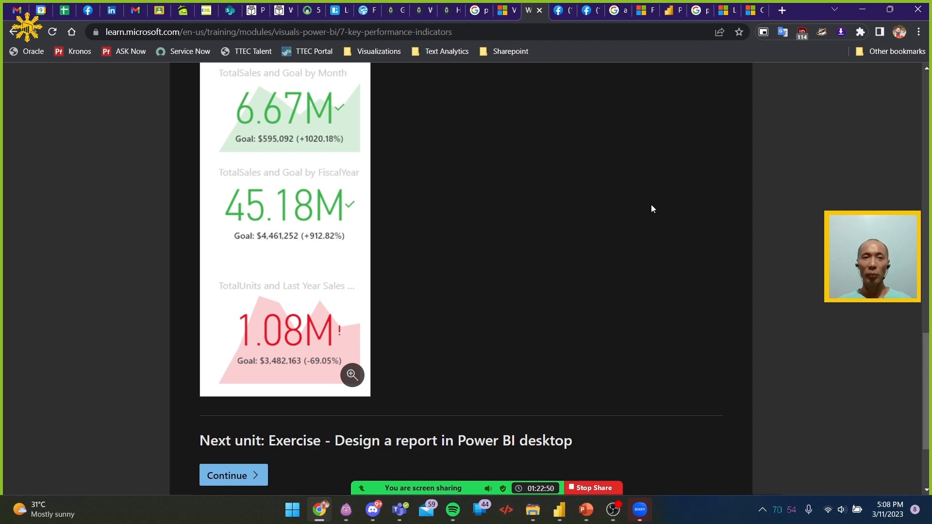
key(alt+Tab)
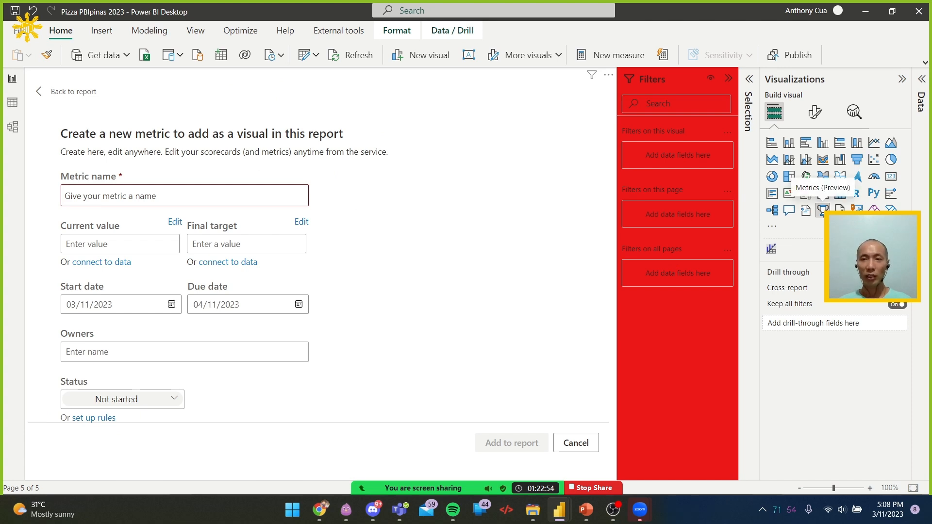
key(alt+Tab)
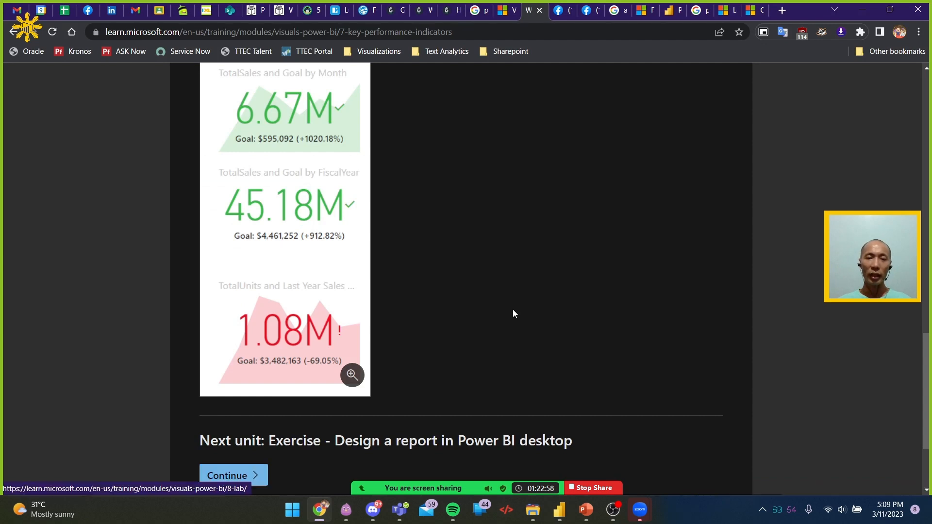
key(Home)
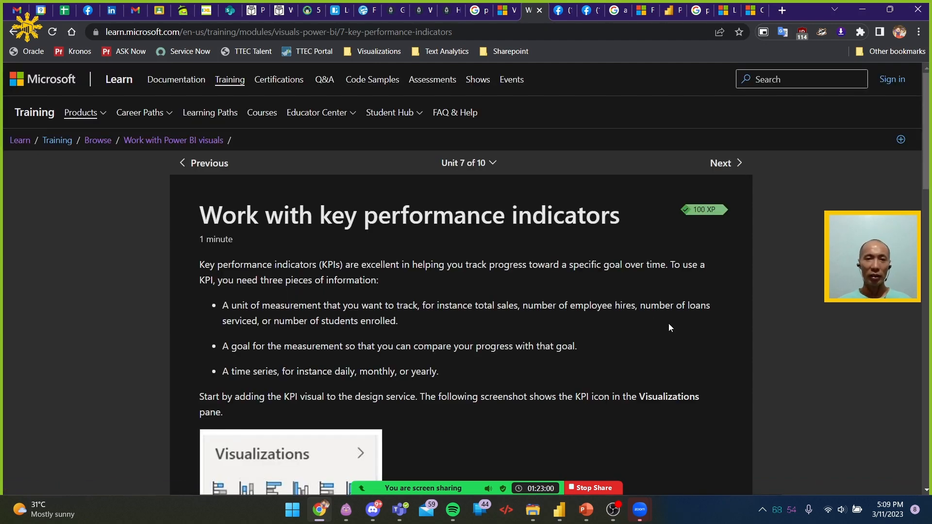
click(193, 141)
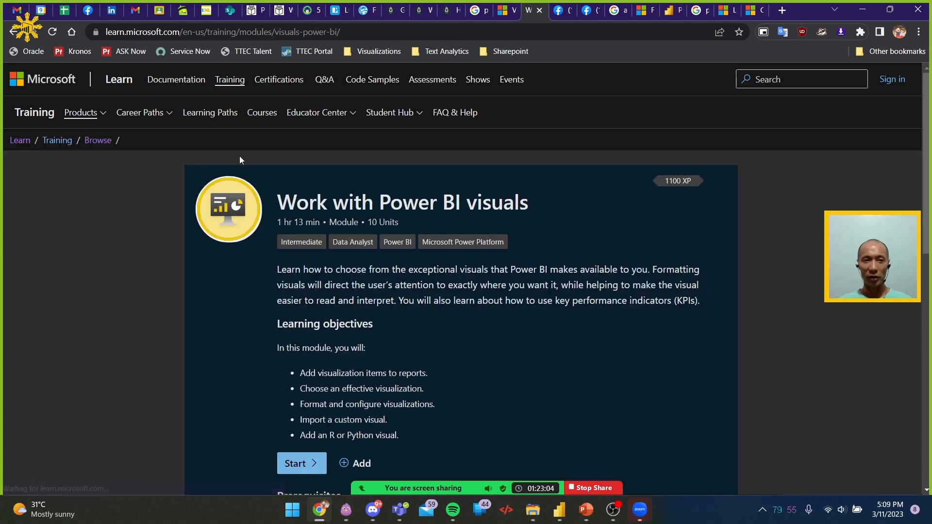
Check the page for browsing all learning paths, then return to the module and review its remaining units
click(99, 141)
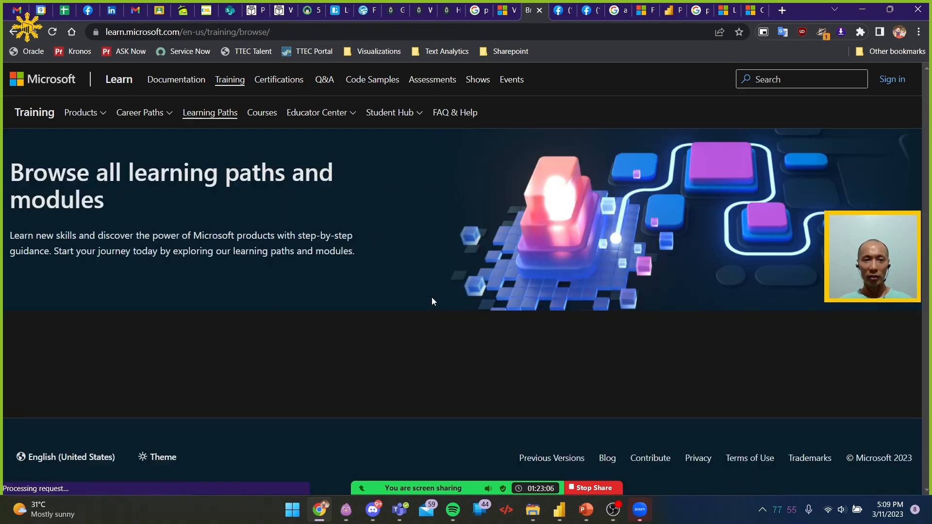
scroll(432, 298, down, 5)
scroll(432, 292, up, 5)
click(13, 31)
scroll(420, 305, down, 8)
scroll(421, 307, down, 5)
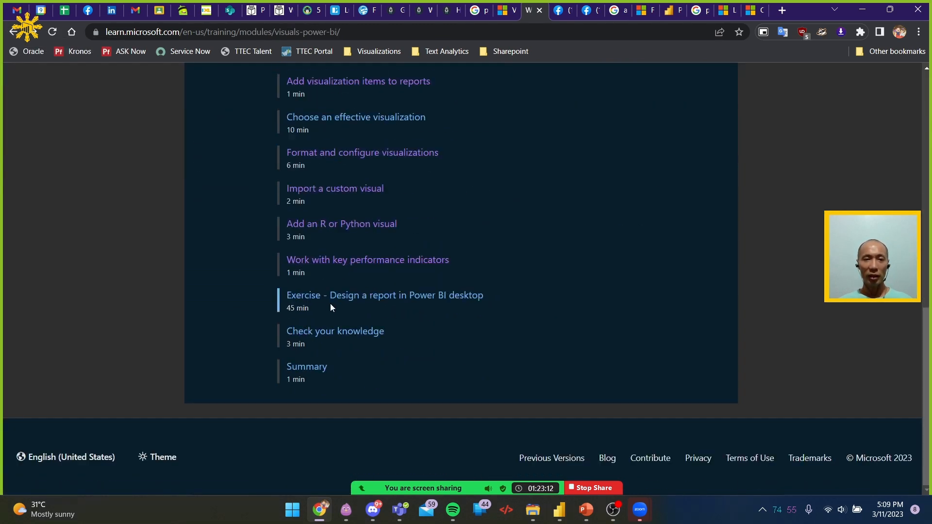
scroll(324, 307, up, 12)
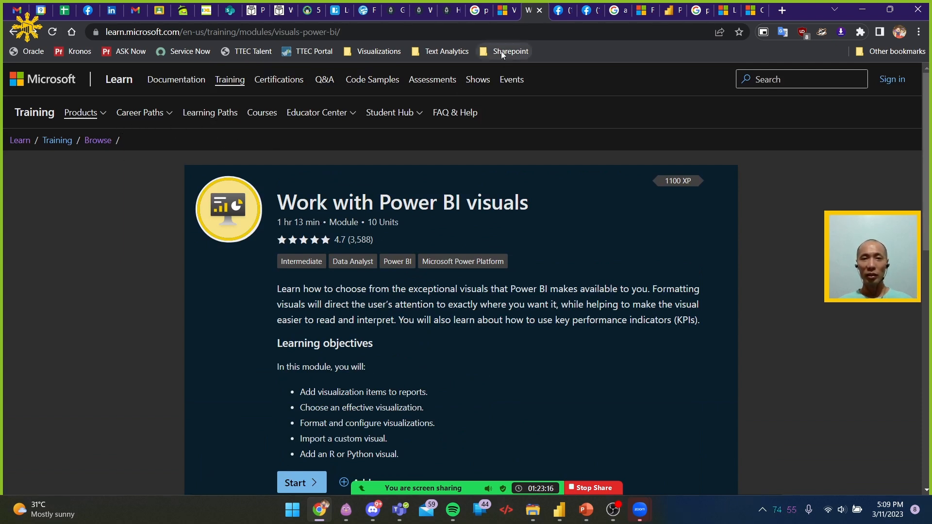
Close the Work with Power BI visuals module page and return to the learning path's module list
click(512, 11)
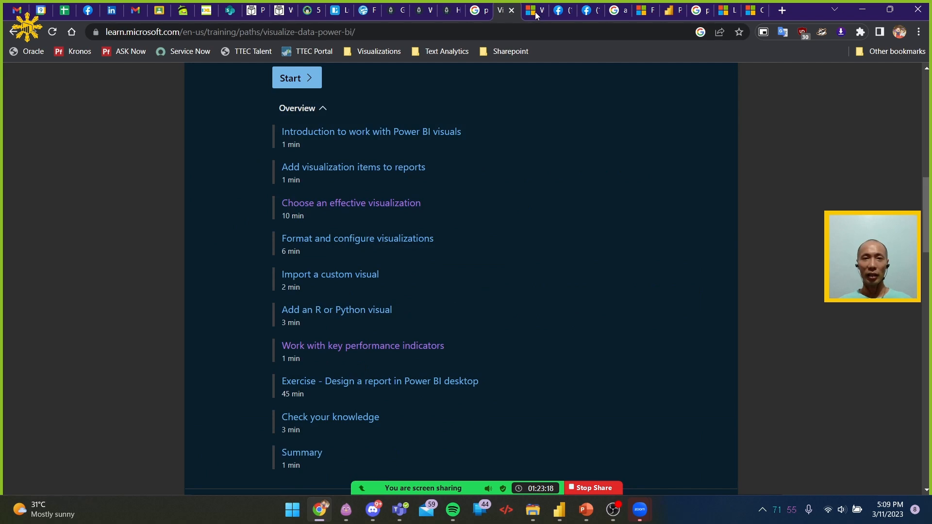
click(536, 10)
click(540, 11)
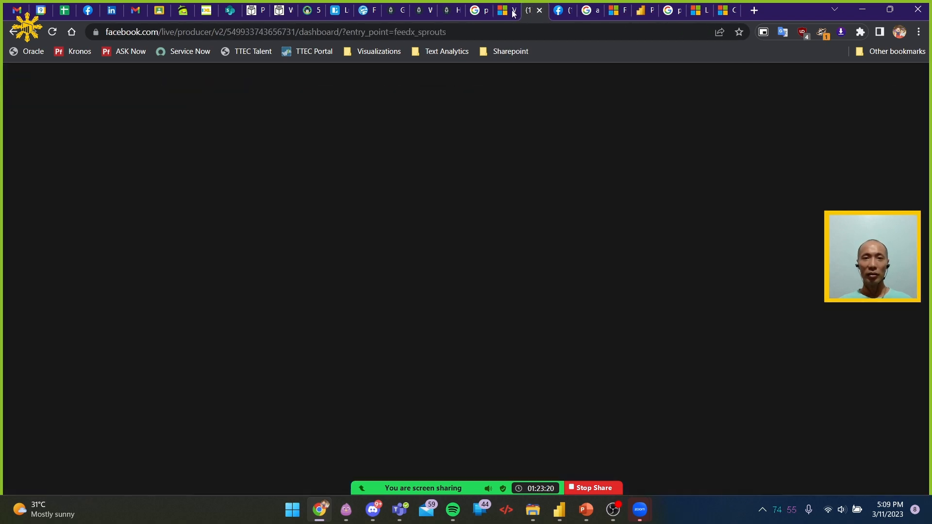
click(511, 11)
scroll(438, 190, up, 6)
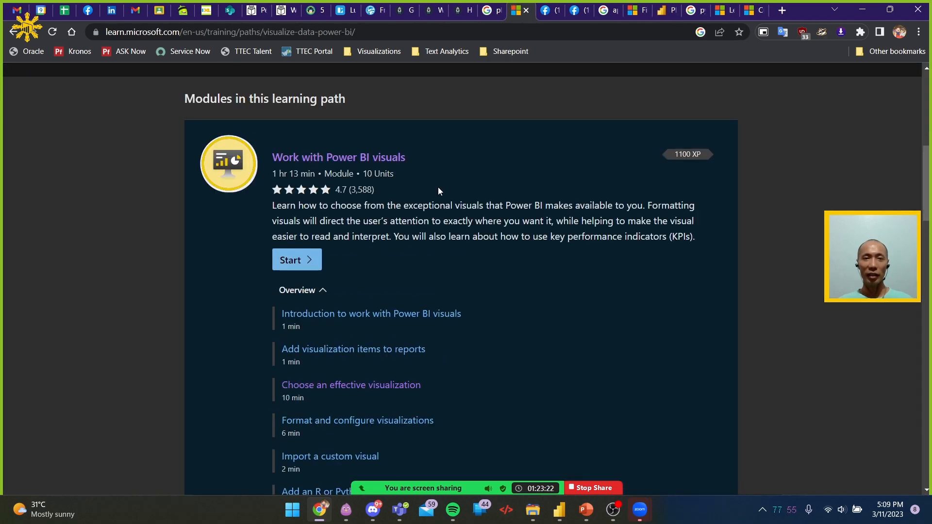
Find the Create a data-driven story with Power BI reports module and open its Design a report layout unit in a new tab
scroll(438, 187, down, 15)
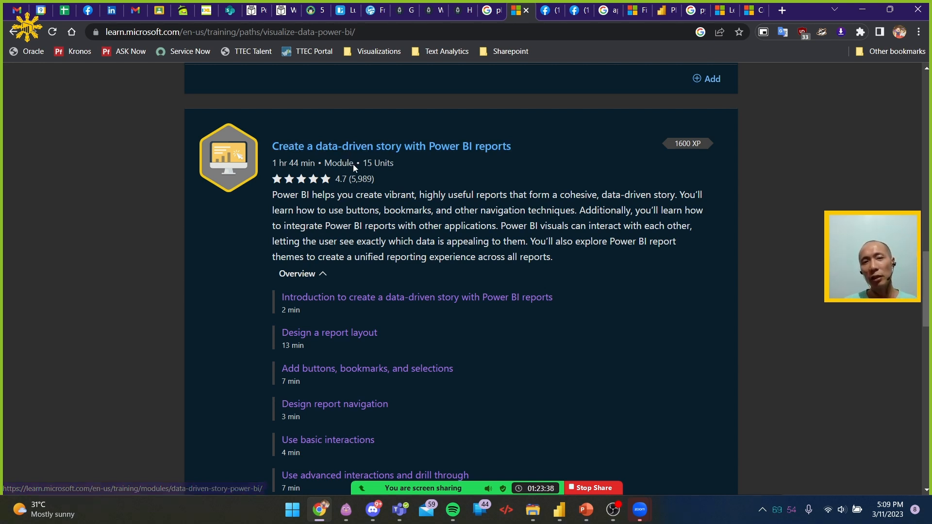
scroll(554, 297, down, 2)
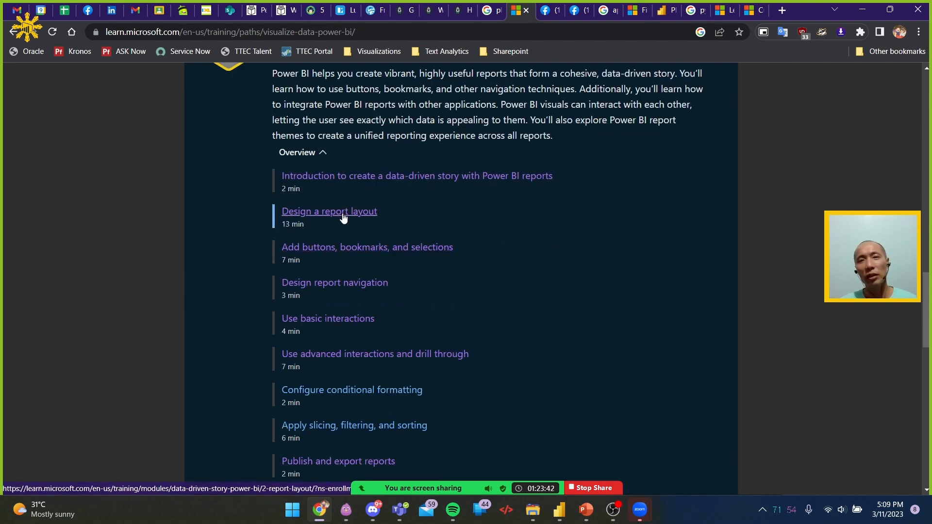
middle_click(343, 218)
click(537, 10)
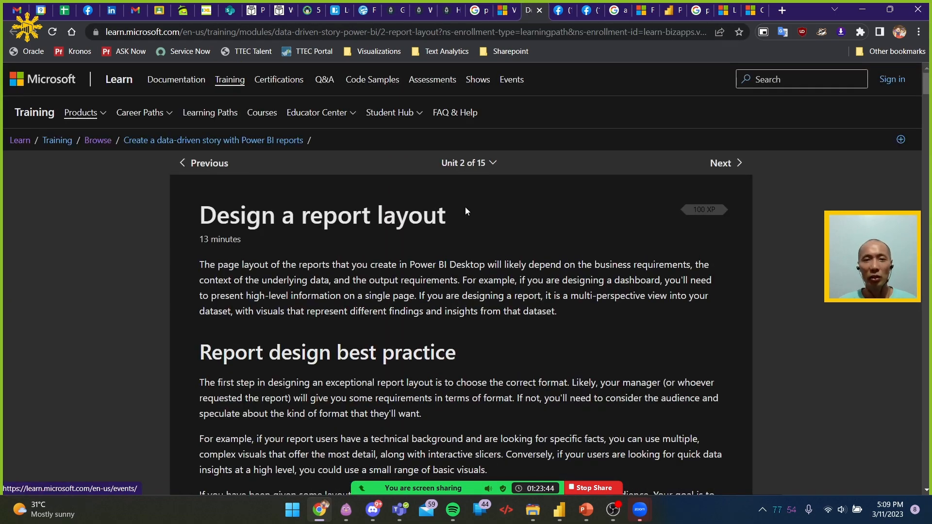
Examine the report layout guidance: the poorly designed example, the report page settings, and the options for aligning and distributing visuals
scroll(543, 236, down, 20)
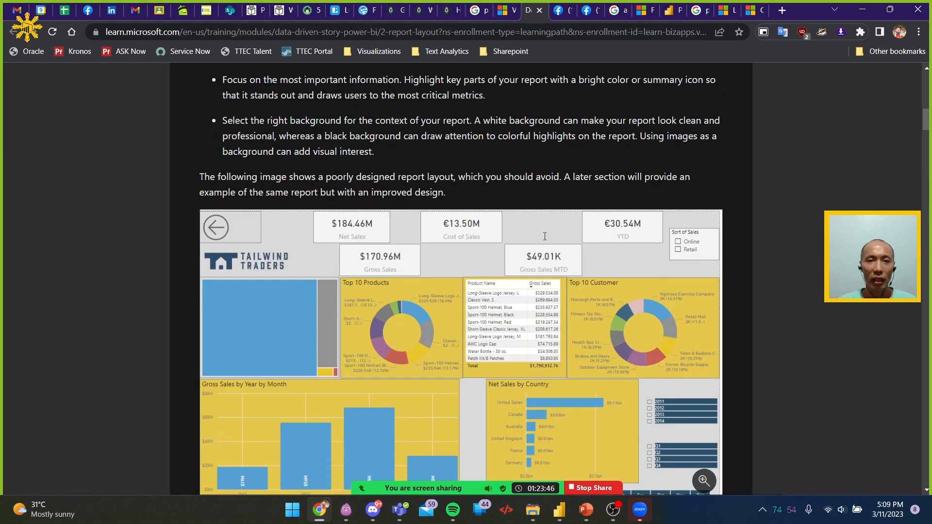
scroll(544, 236, up, 3)
scroll(544, 236, up, 1)
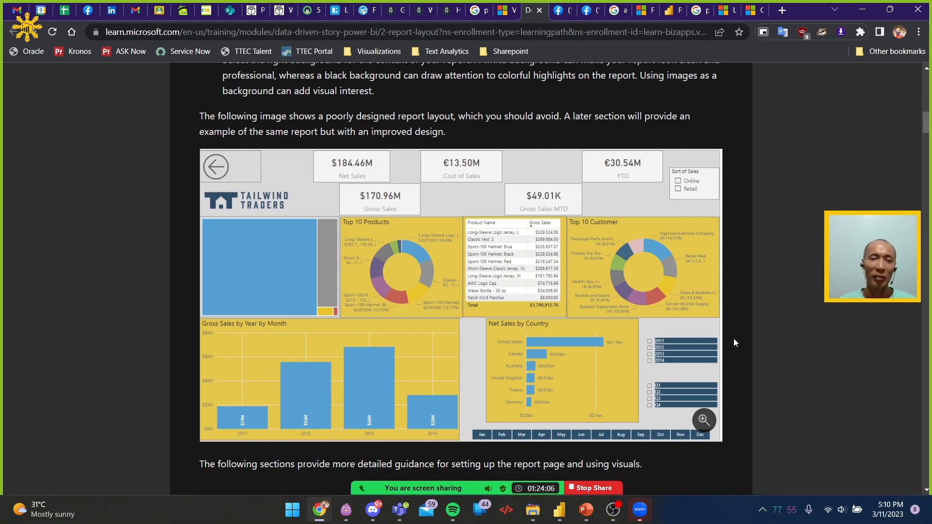
scroll(734, 339, down, 6)
scroll(737, 326, down, 6)
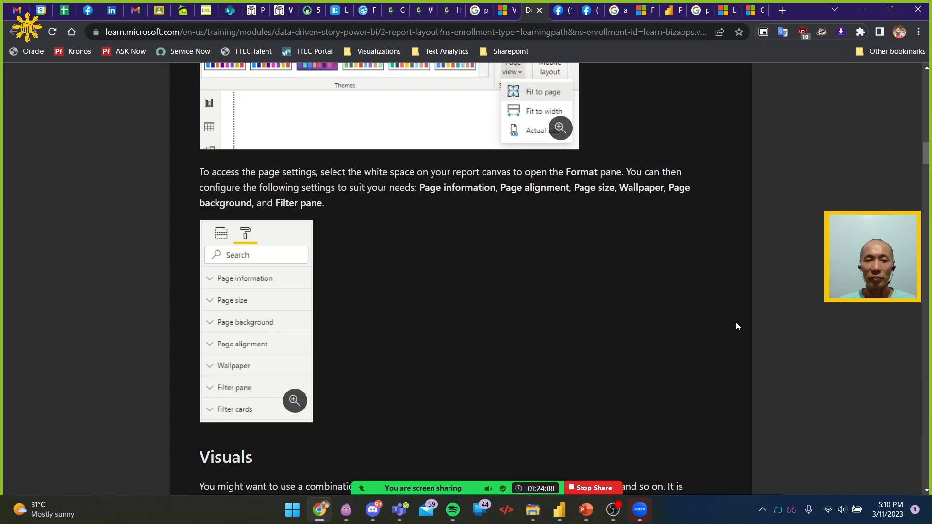
scroll(737, 322, up, 8)
scroll(737, 304, up, 2)
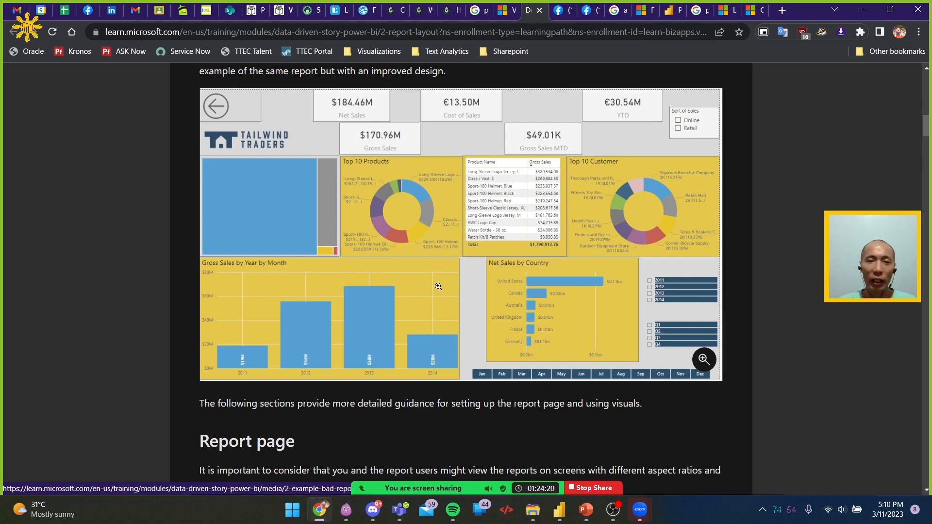
scroll(439, 287, down, 20)
scroll(450, 289, down, 9)
scroll(449, 286, up, 14)
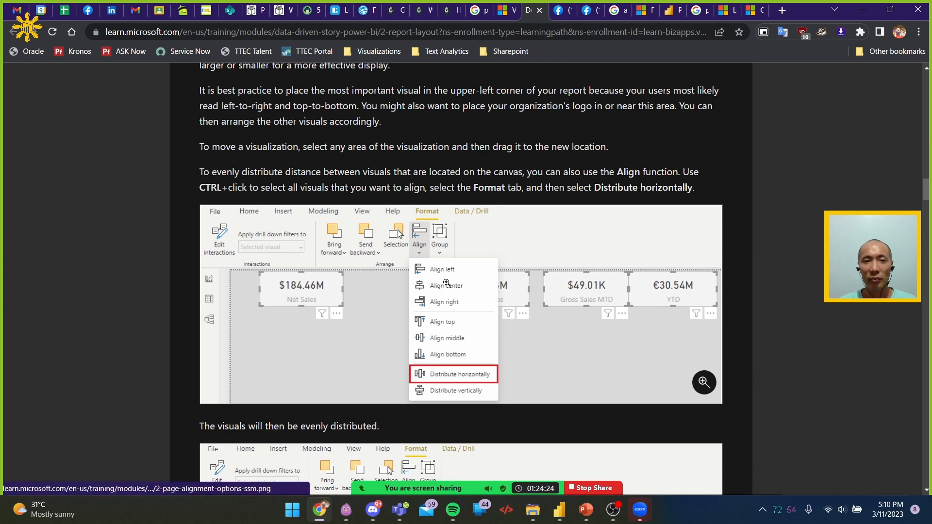
Switch to Power BI Desktop, leave the new metric form, and move the stacked column chart on Page 1 to the page's lower-left corner
key(alt+Tab)
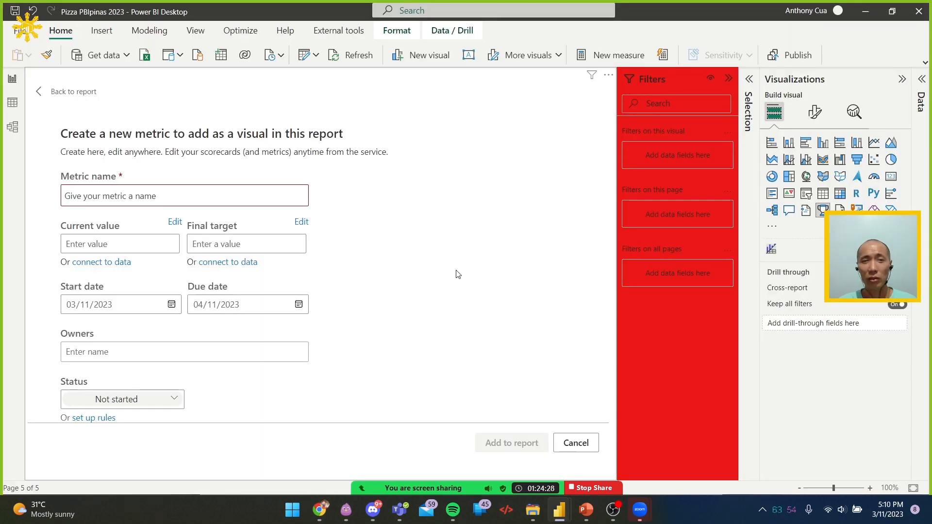
click(52, 92)
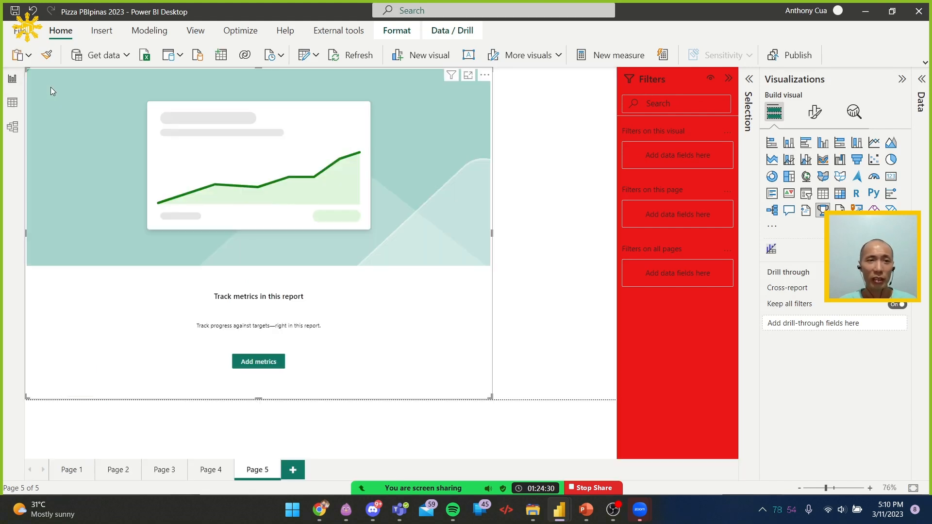
click(71, 470)
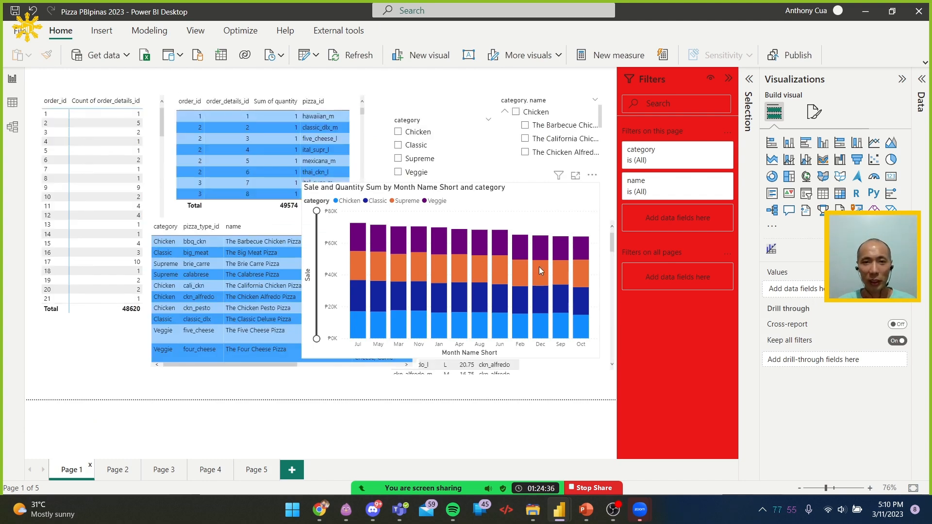
click(590, 196)
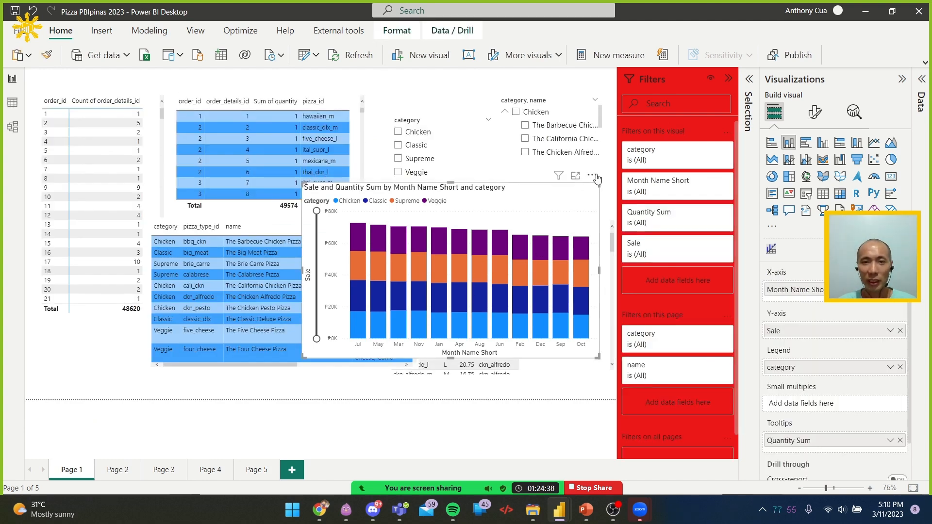
drag(523, 186, 301, 226)
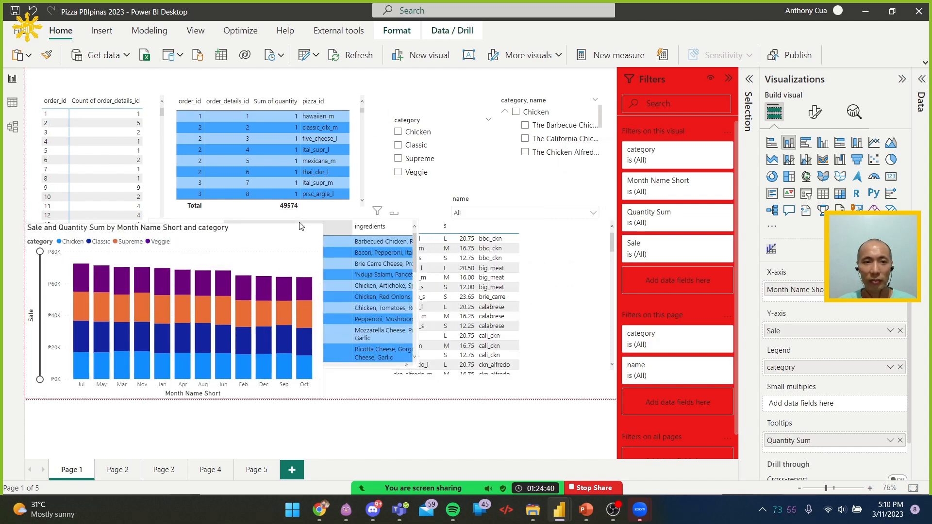
Set the style of both the category slicer and the category, name slicer to Dropdown
click(410, 119)
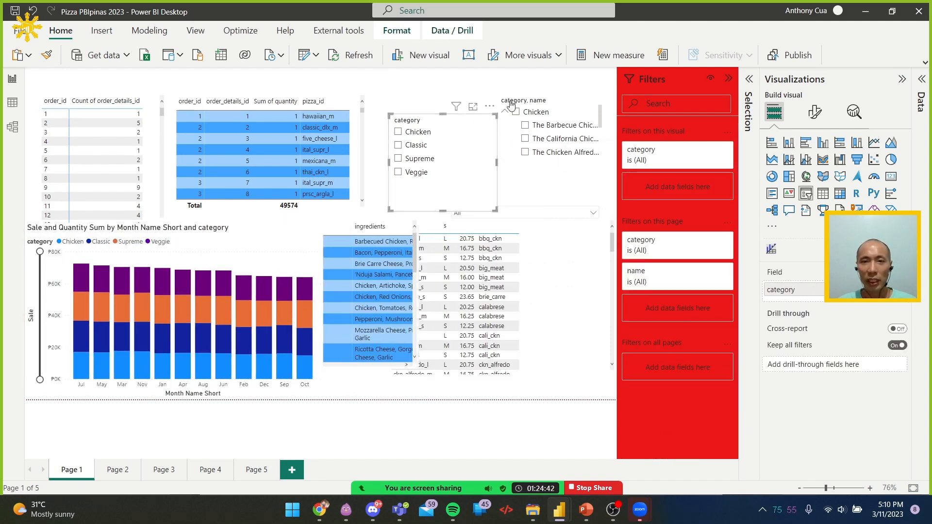
click(541, 97)
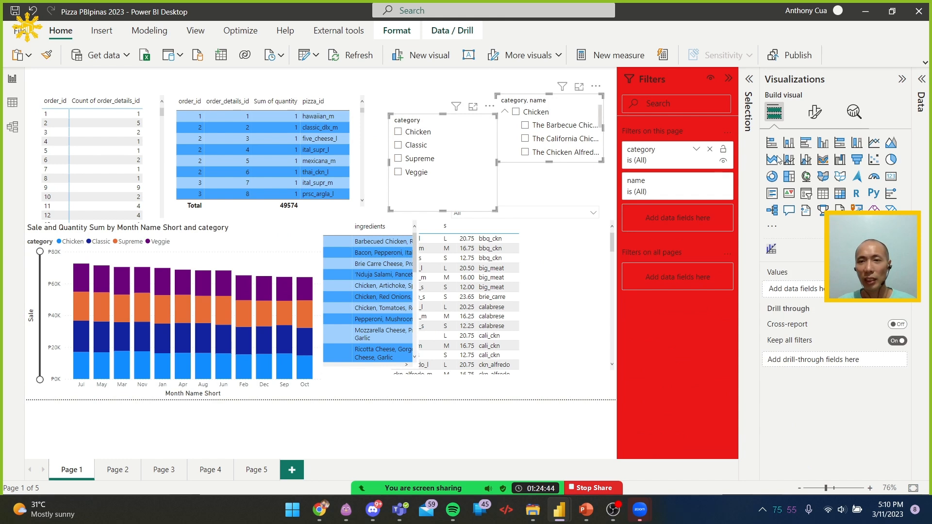
click(812, 113)
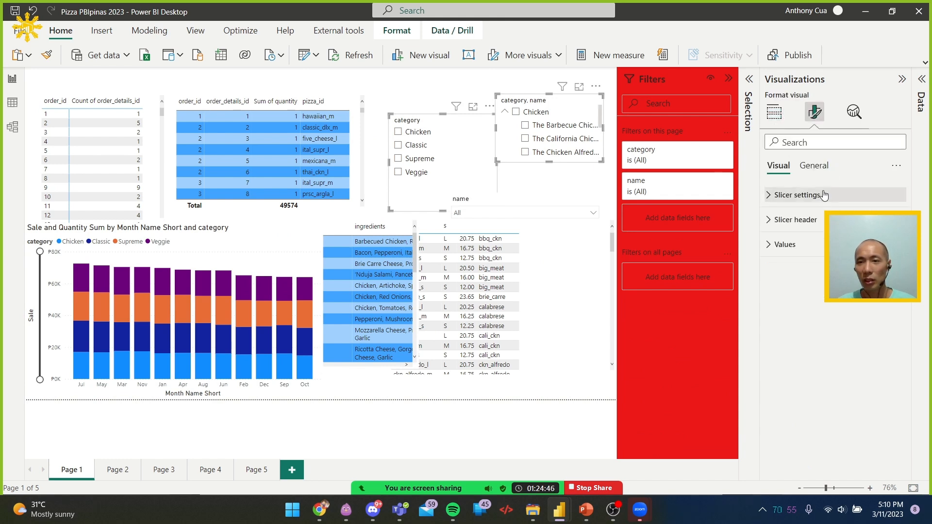
click(824, 196)
click(801, 251)
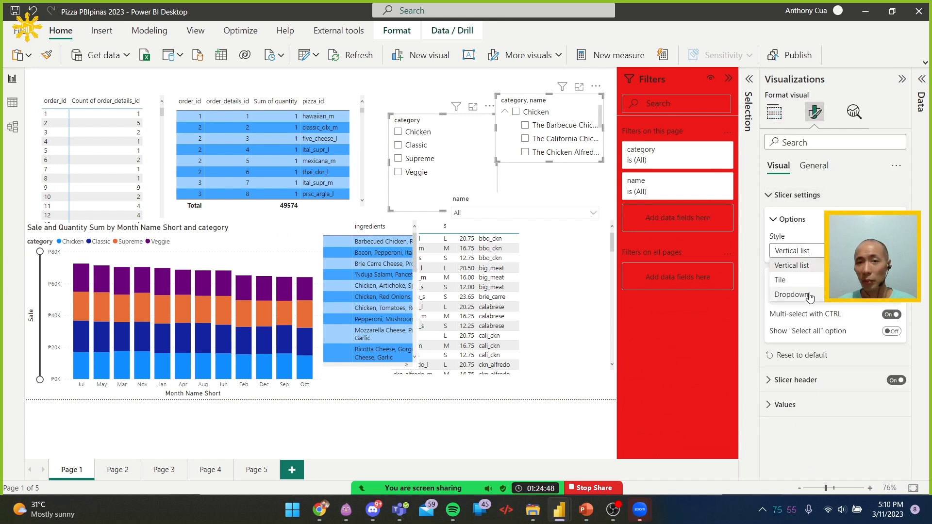
click(805, 293)
Shorten the category slicer and place the category, category/name and name slicers side by side along the top of the page
drag(446, 212, 464, 151)
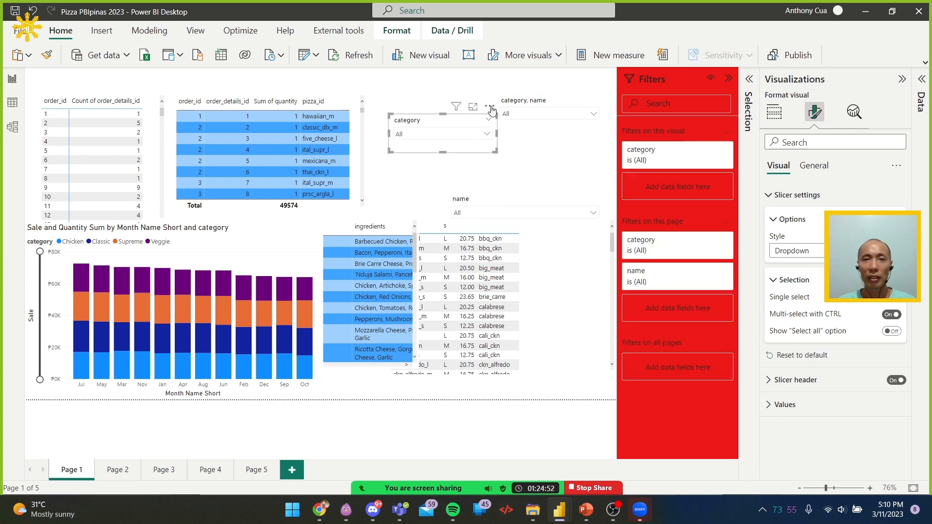
drag(491, 111, 330, 60)
drag(149, 67, 148, 68)
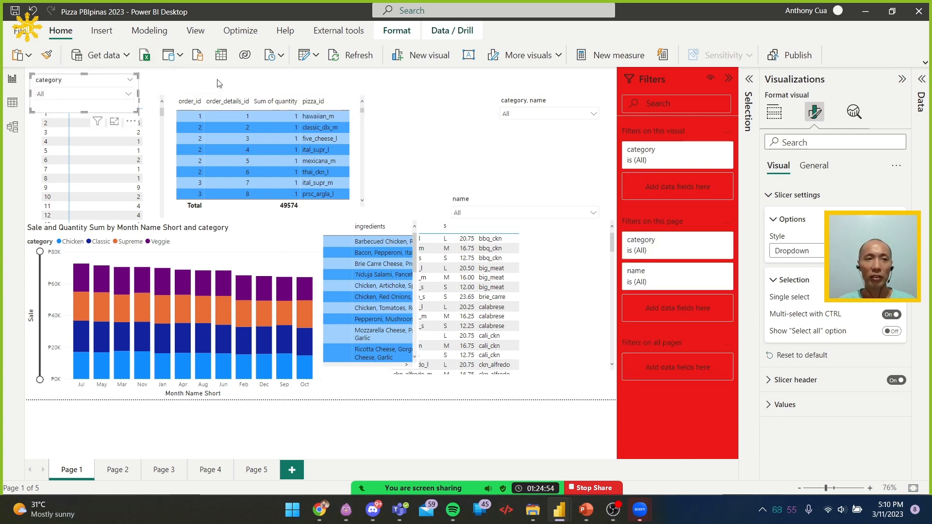
click(555, 102)
drag(590, 81, 253, 65)
click(499, 200)
drag(596, 182, 433, 66)
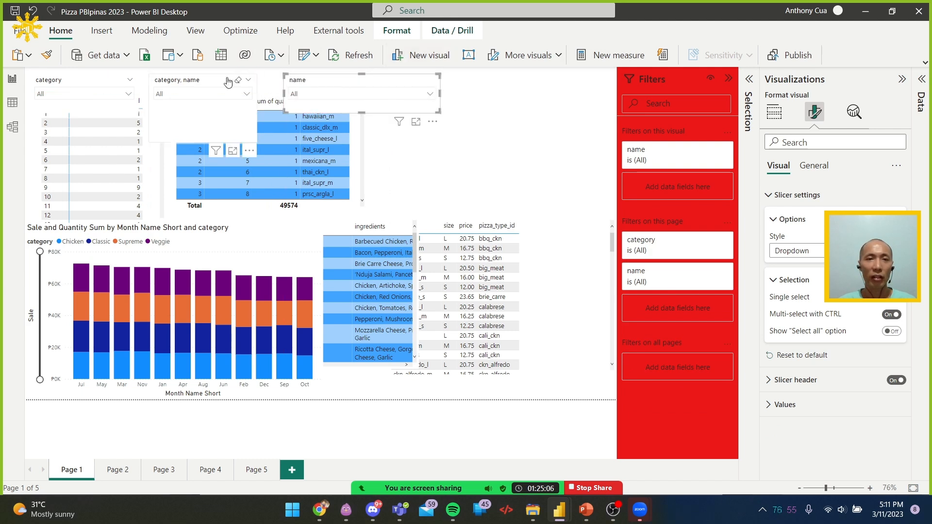
Select all three slicers together and set their height to 72
ctrl+click(199, 86)
ctrl+click(88, 86)
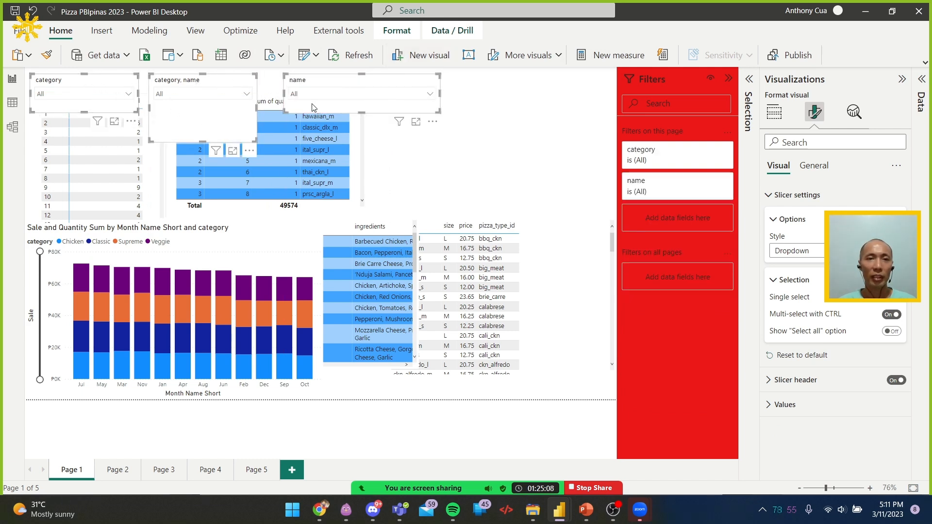
click(808, 170)
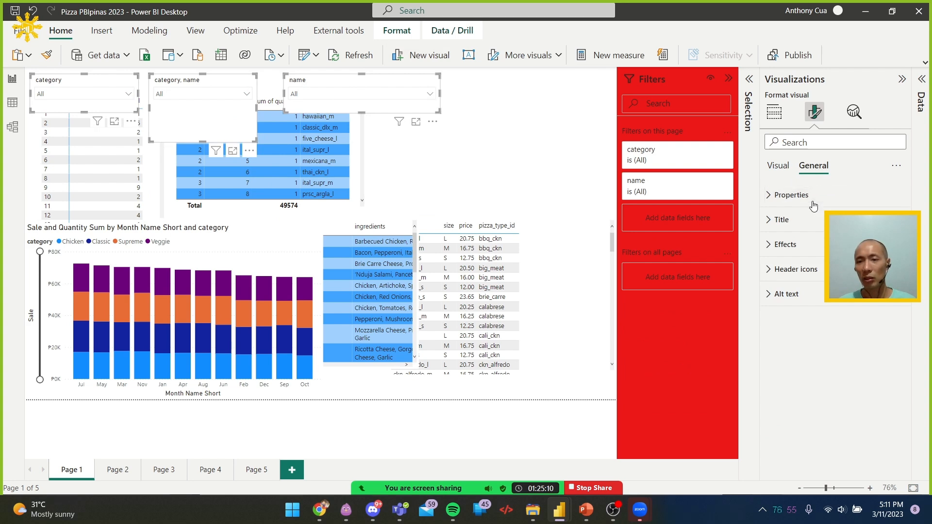
click(813, 203)
drag(791, 251, 714, 252)
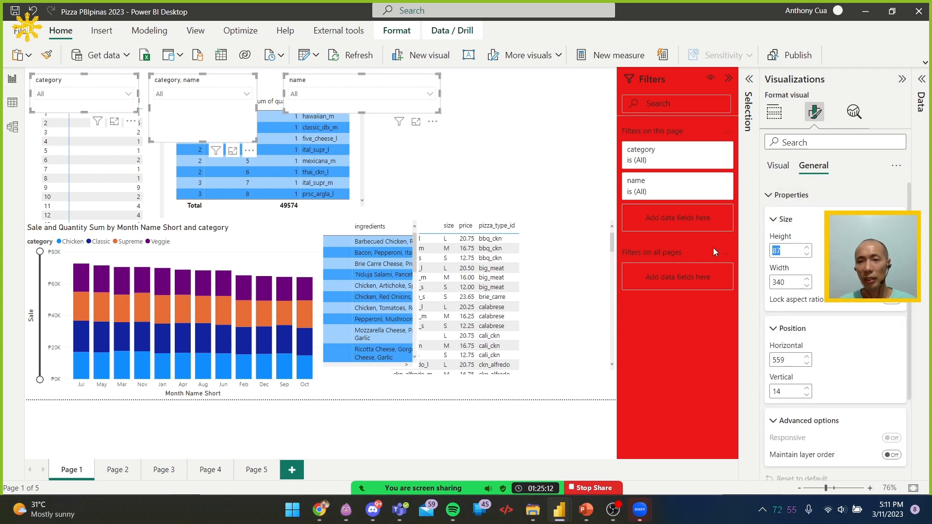
text(30)
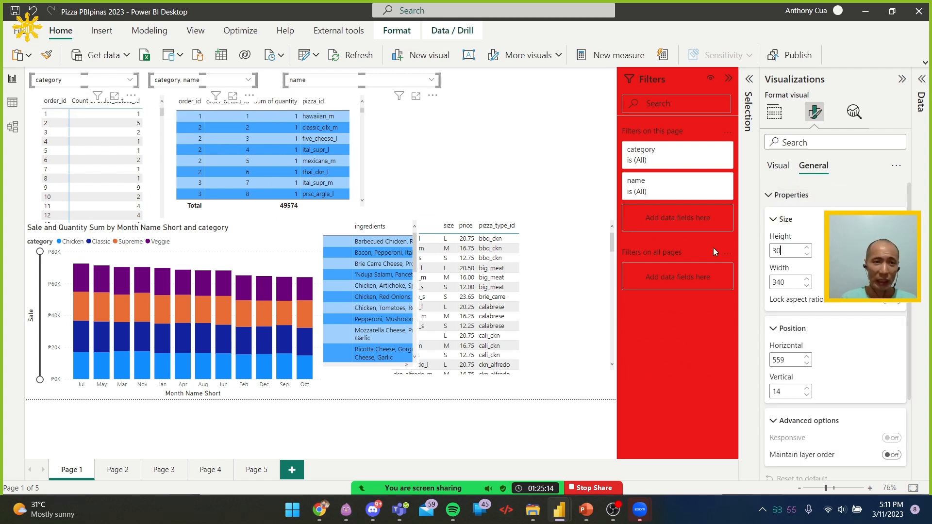
drag(788, 251, 754, 256)
text(50)
key(BackSpace)
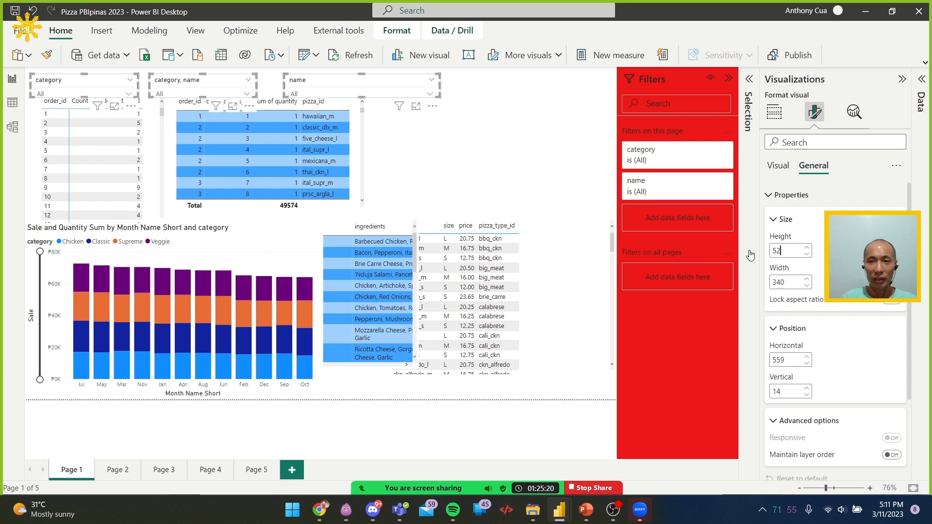
text(8)
key(Up)
key(Up)
key(Up)
key(Up)
key(Up)
key(Up)
key(Up)
key(Up)
key(Up)
key(Up)
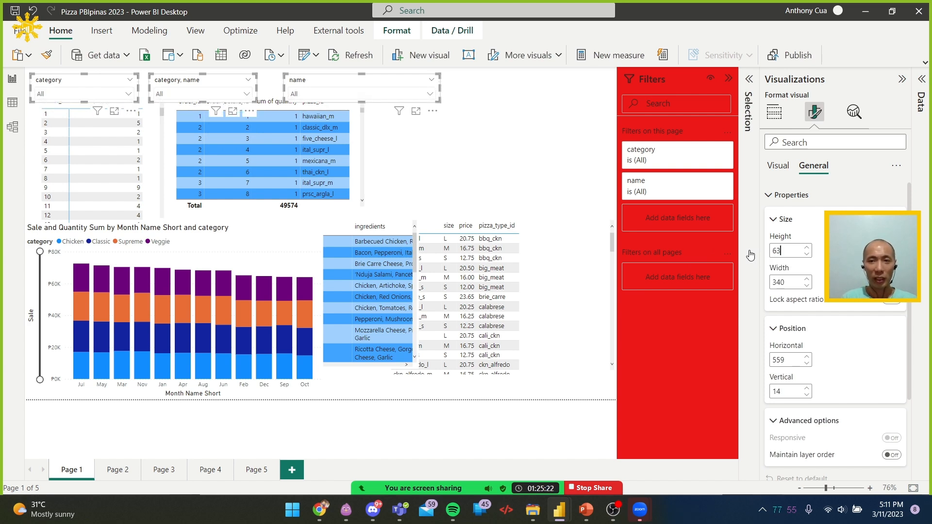
key(Up)
key(Up)
key(Up)
key(Up)
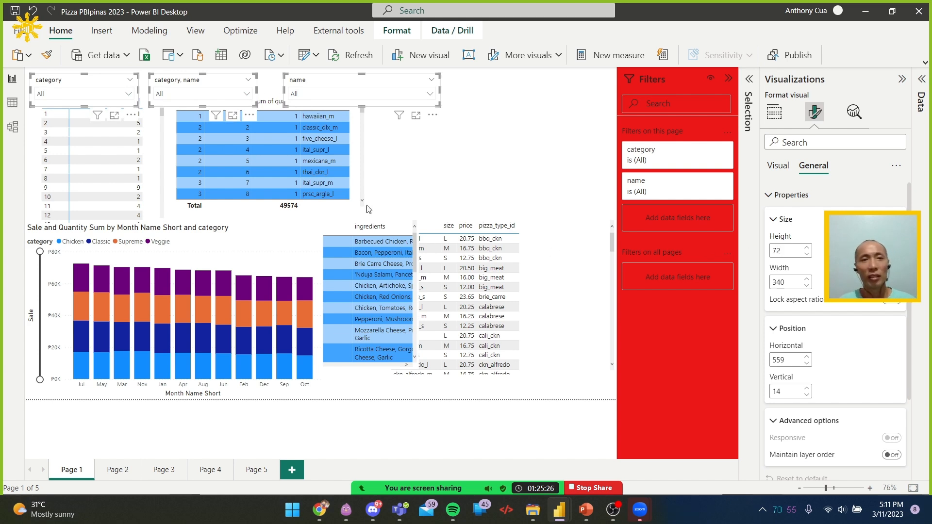
Reselect the three slicers together and apply an alignment option to them
click(148, 83)
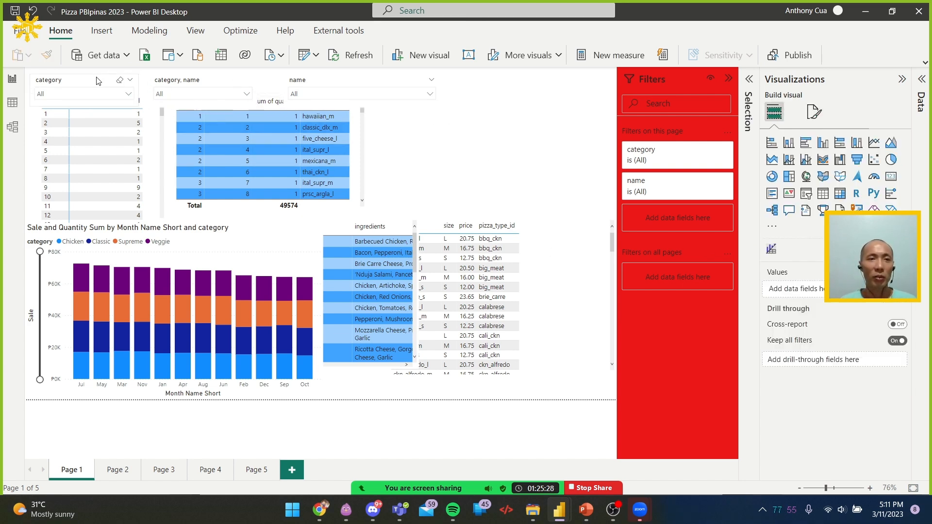
click(97, 77)
ctrl+click(181, 74)
ctrl+click(324, 80)
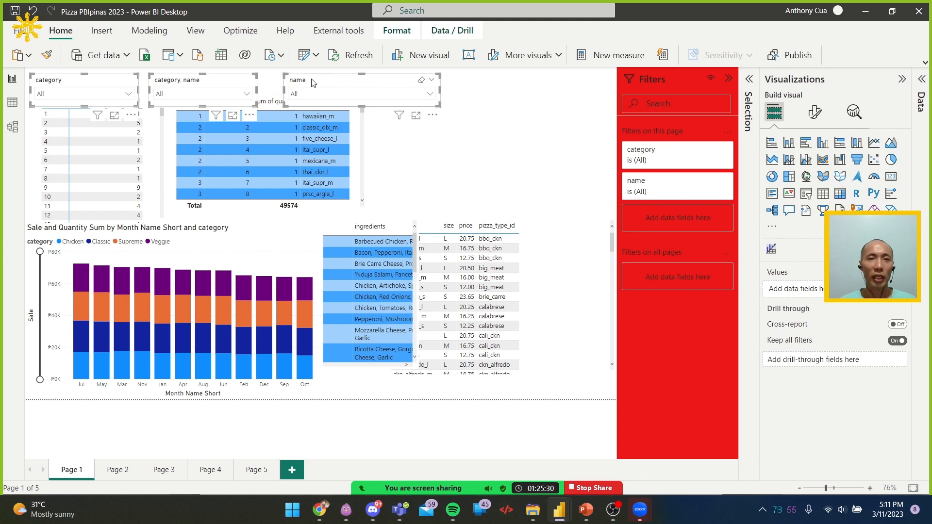
click(396, 31)
click(580, 55)
click(596, 142)
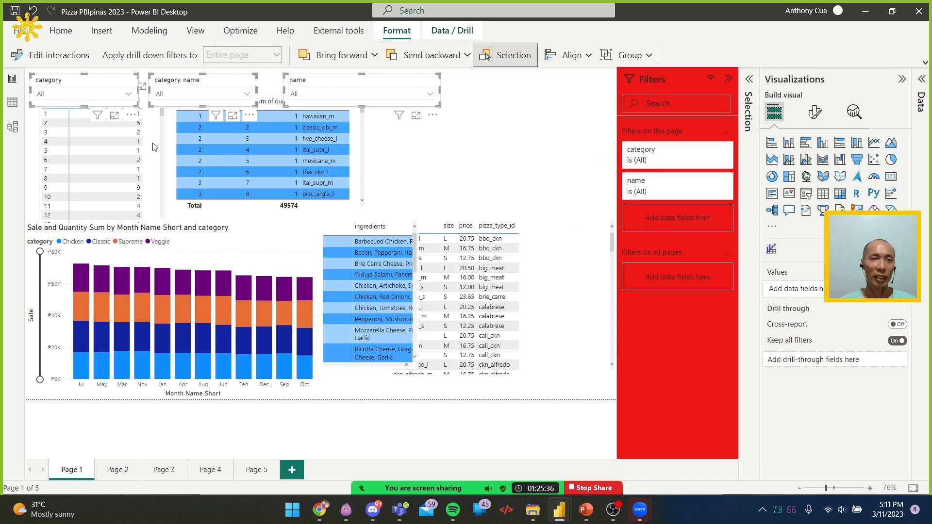
Move the order count matrix to the right side of the page and the stacked column chart directly below the slicers
click(159, 121)
drag(161, 88, 601, 102)
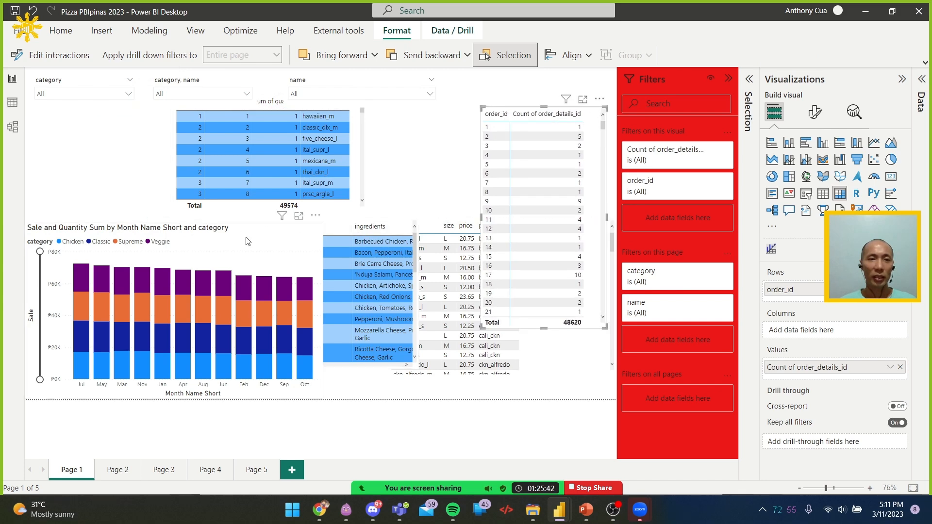
drag(318, 218, 324, 112)
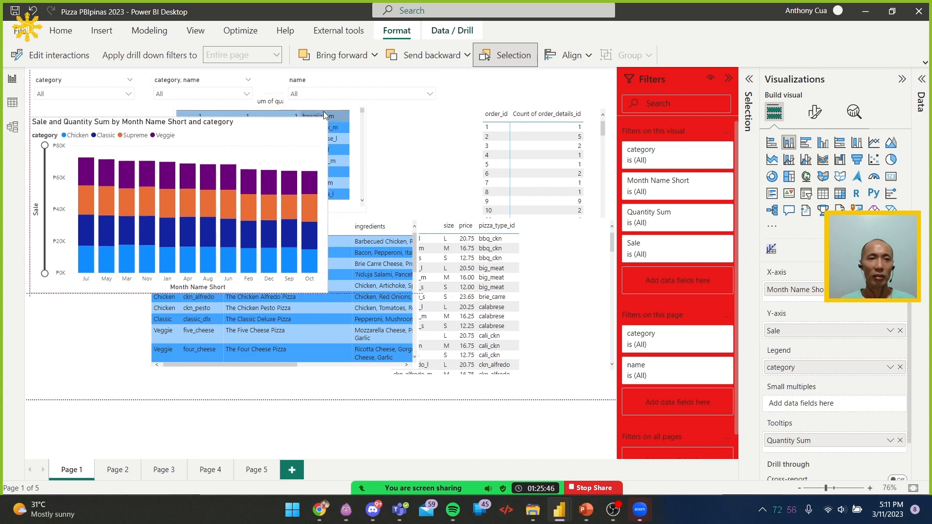
Move the order details table beside the stacked column chart and the pizza types table to the lower-right area of the page
click(364, 113)
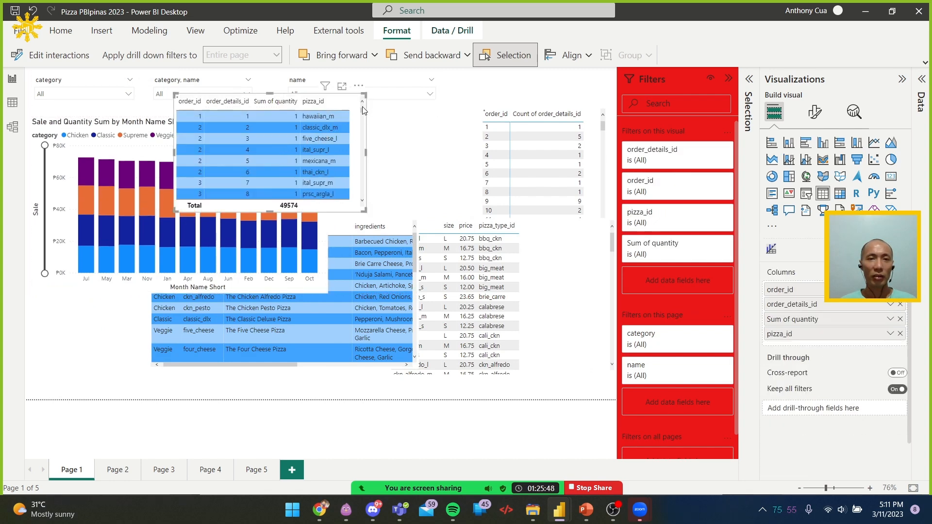
drag(364, 100, 529, 118)
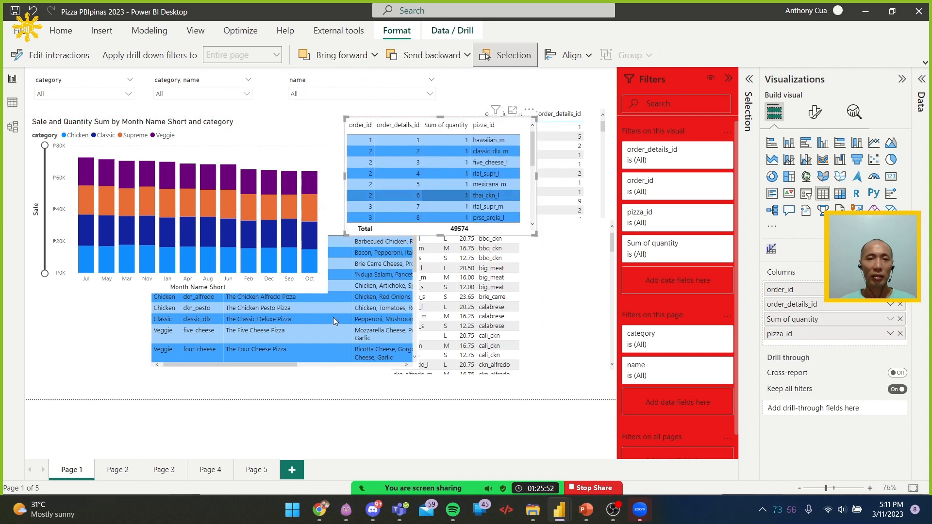
click(314, 350)
drag(407, 223, 593, 254)
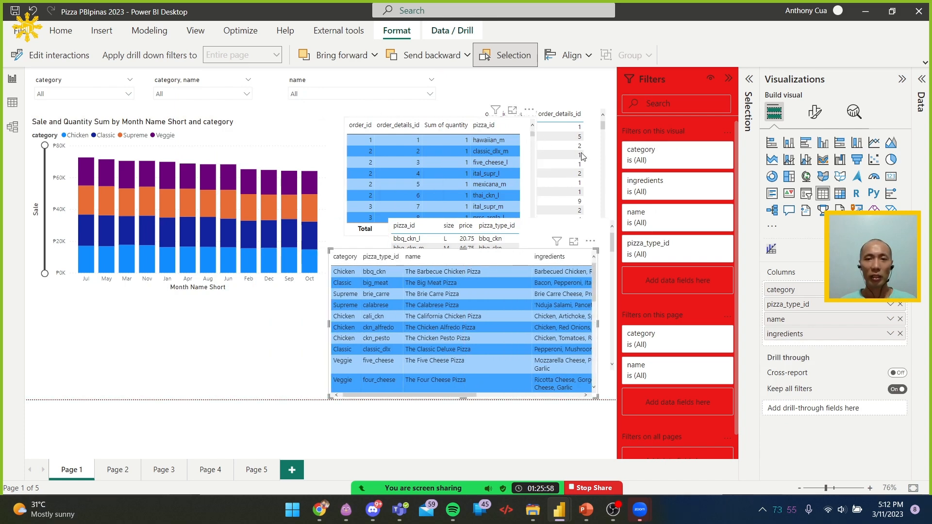
Delete the pizza size and price table and the matrix counting order_details_id per order_id
click(594, 229)
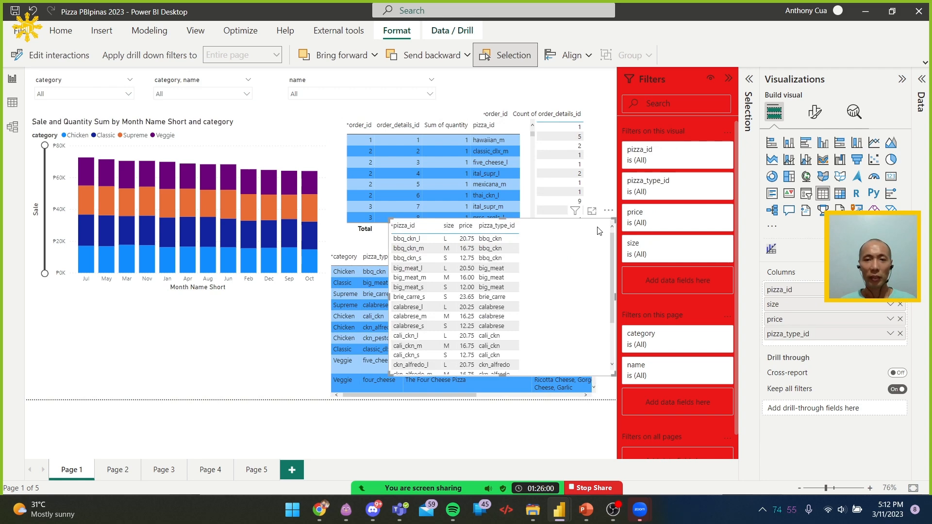
key(Delete)
click(597, 154)
key(Delete)
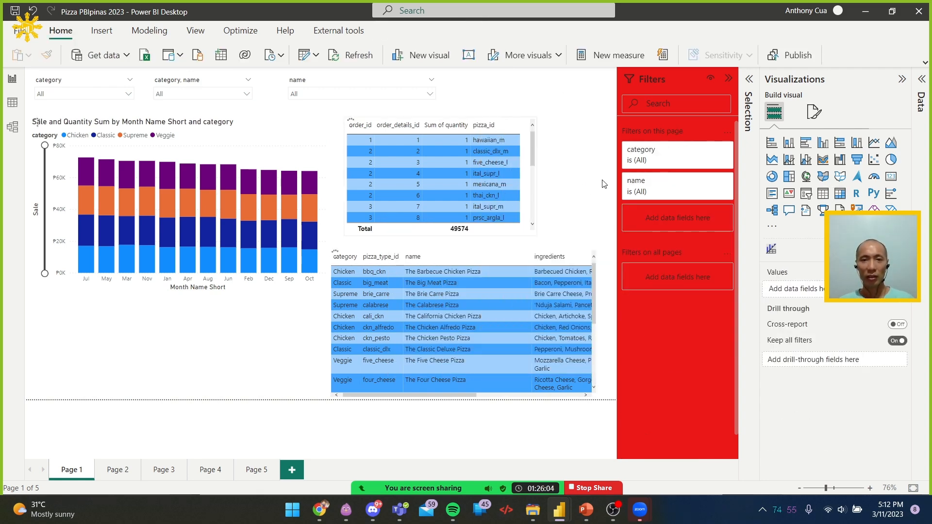
Line up the order details table with the pizza types table's right edge, then shorten the pizza types table and nudge it upward
click(528, 175)
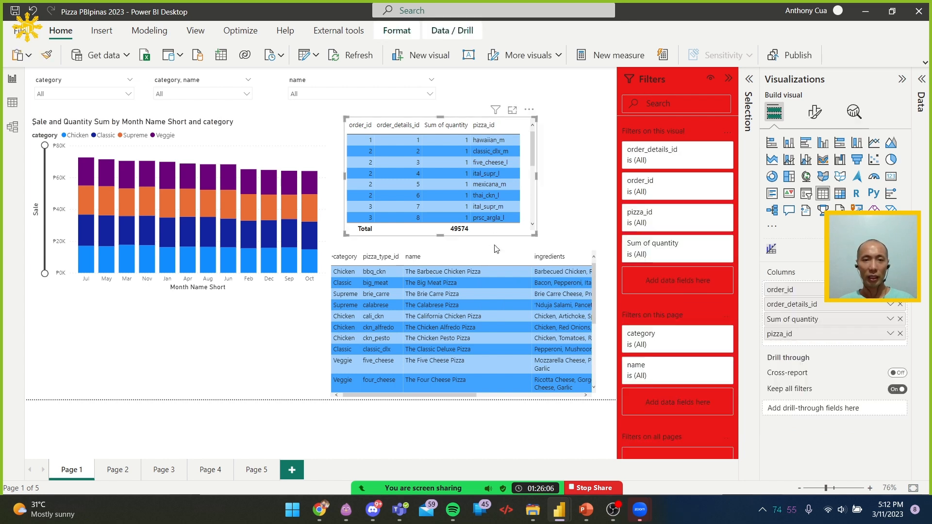
drag(531, 116, 595, 119)
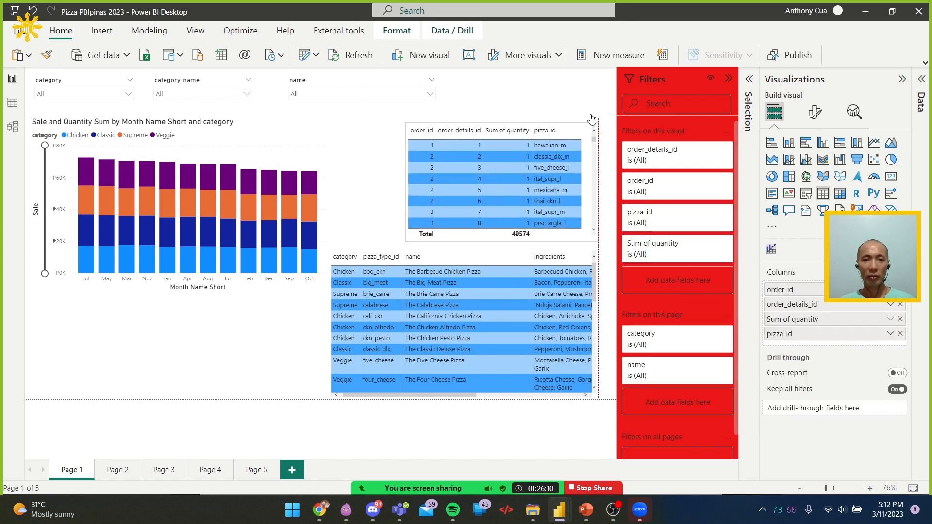
click(476, 253)
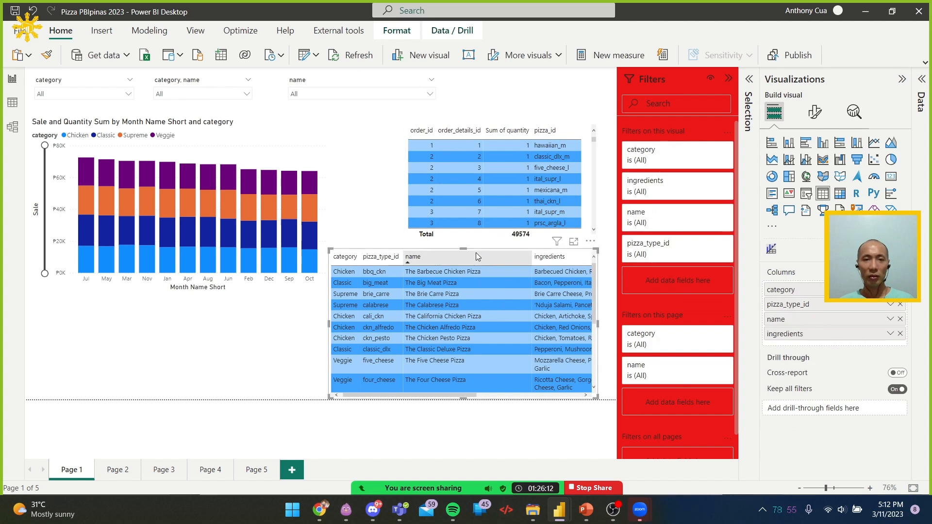
drag(473, 250, 471, 266)
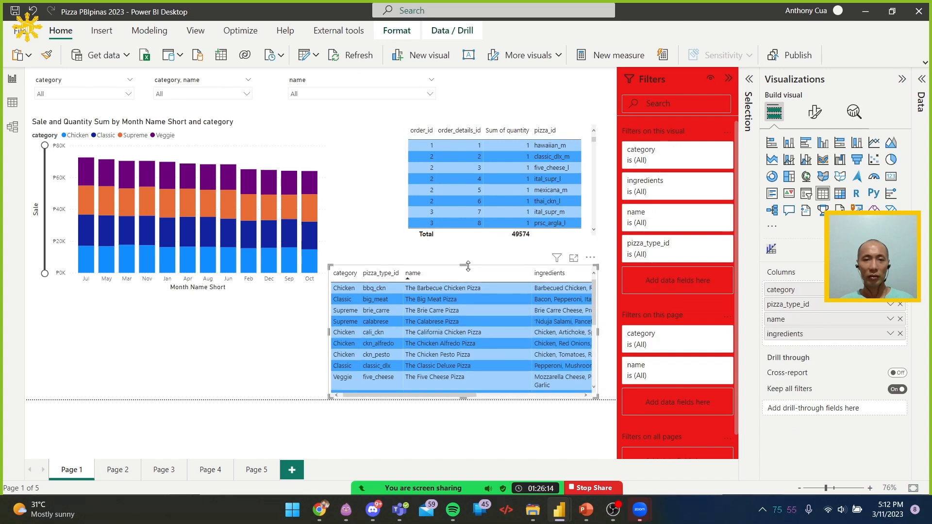
drag(589, 260, 590, 252)
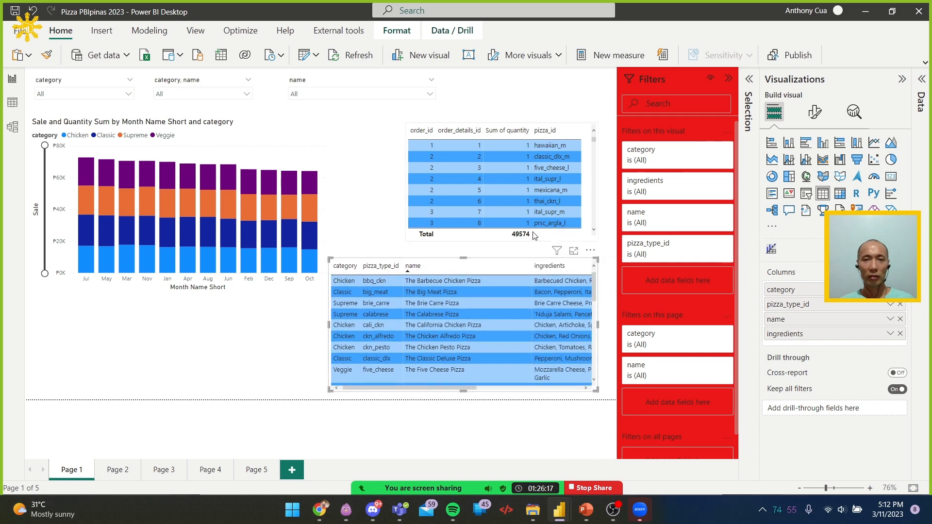
Extend the order details table down to just above the pizza types table, and widen and shorten the column chart to match its bottom edge
click(491, 240)
drag(501, 241, 504, 254)
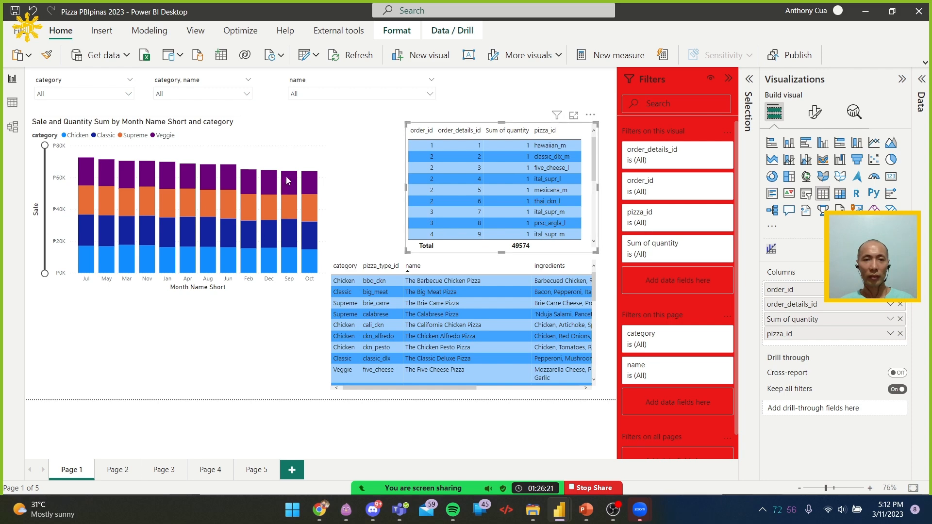
click(325, 296)
drag(326, 293, 395, 254)
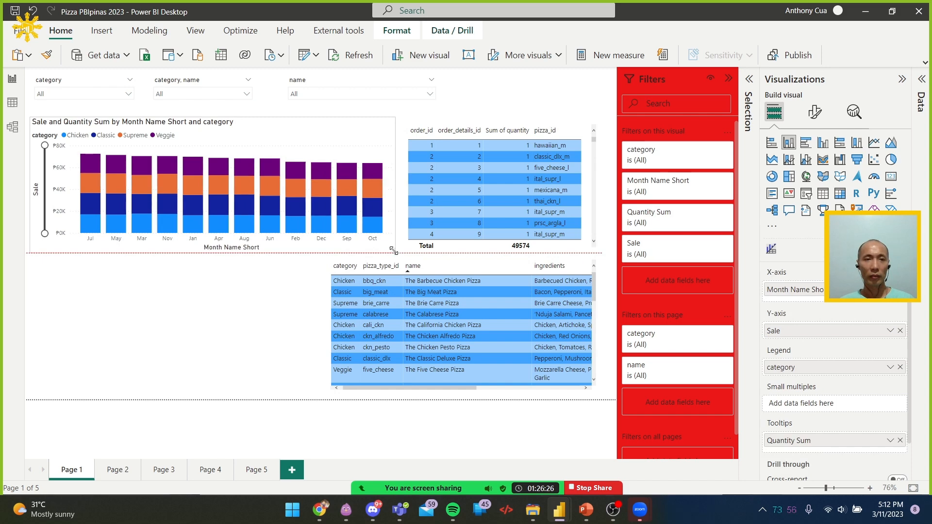
Set the page's canvas background colour to White, 10% darker, with 0% transparency
click(269, 326)
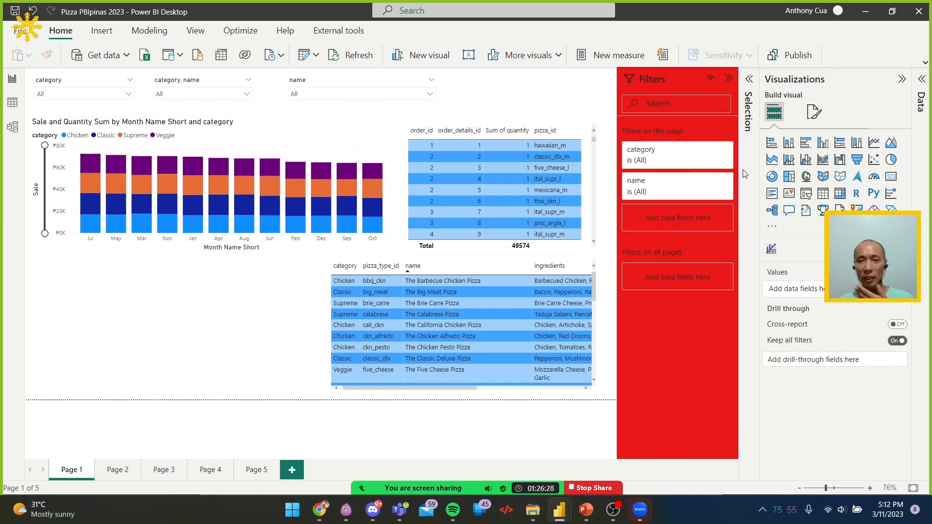
click(814, 112)
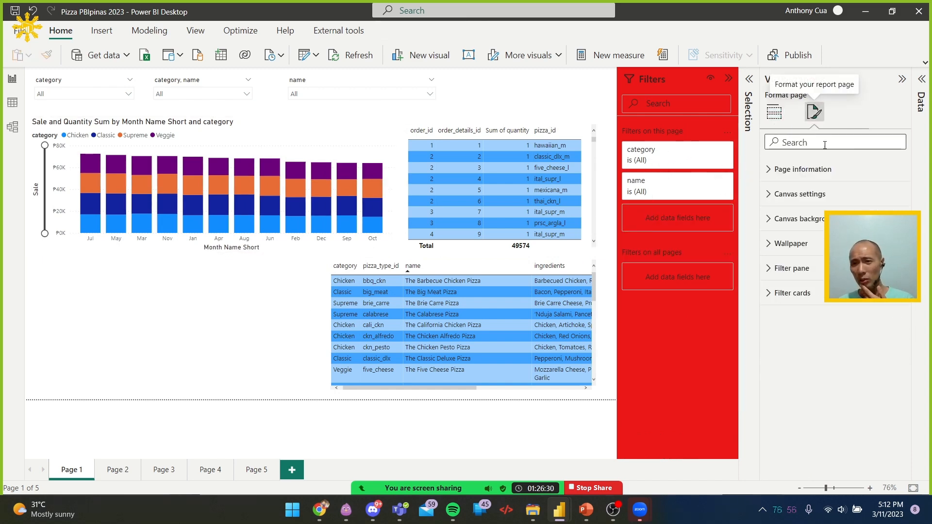
click(816, 219)
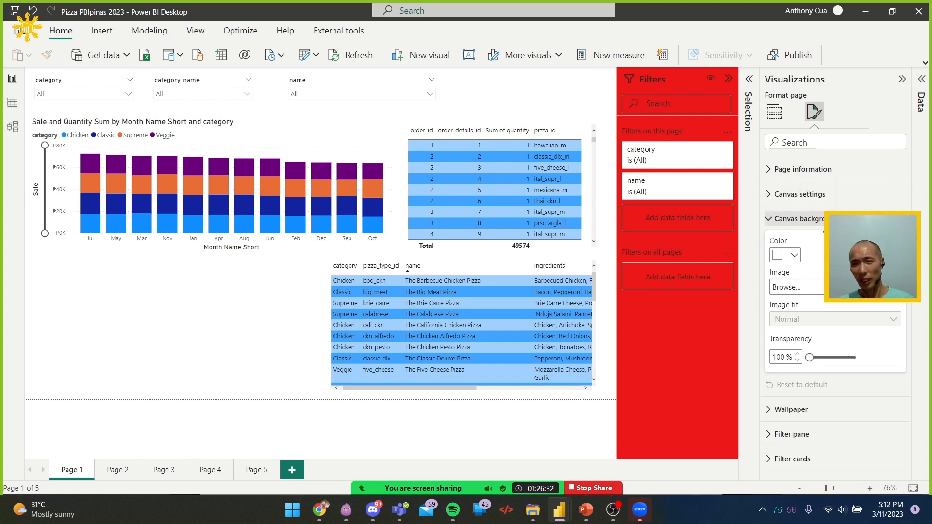
click(787, 255)
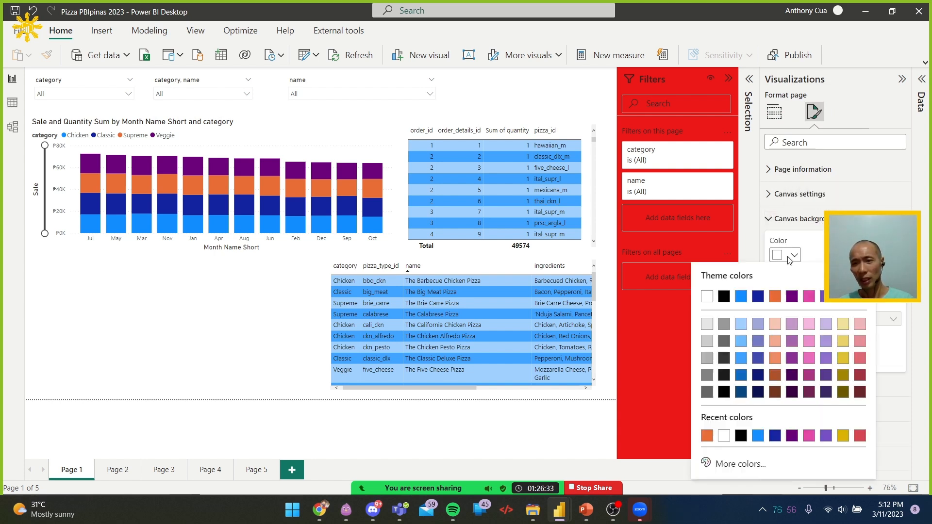
click(708, 326)
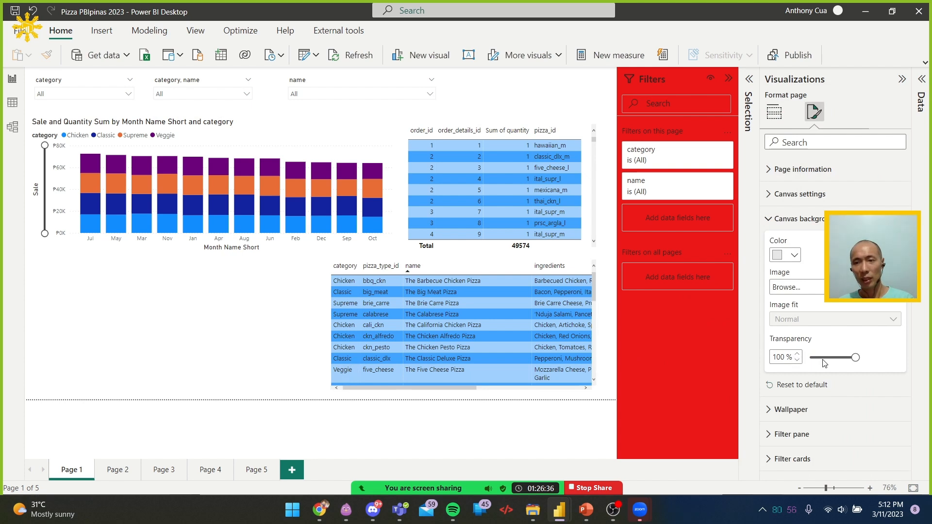
drag(825, 358, 810, 358)
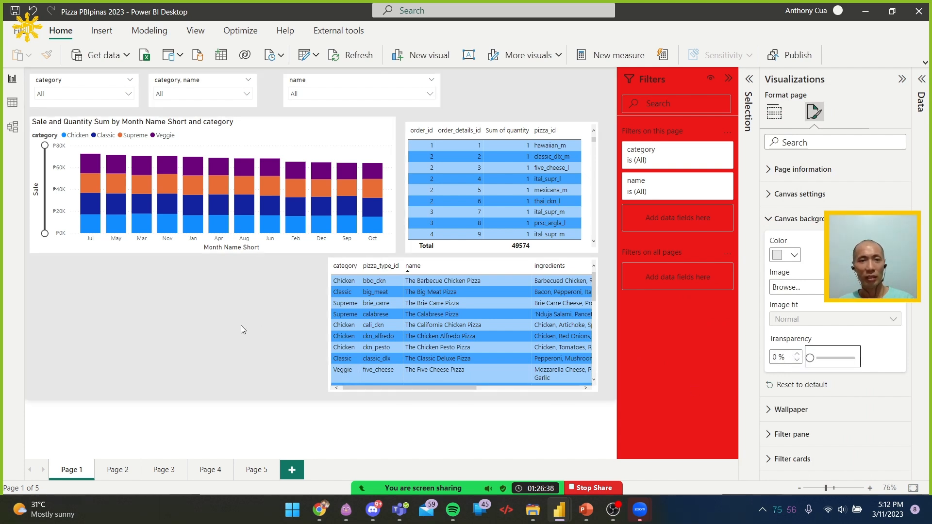
Extend the order details table upward so its upper edge lines up with the stacked column chart's
click(464, 186)
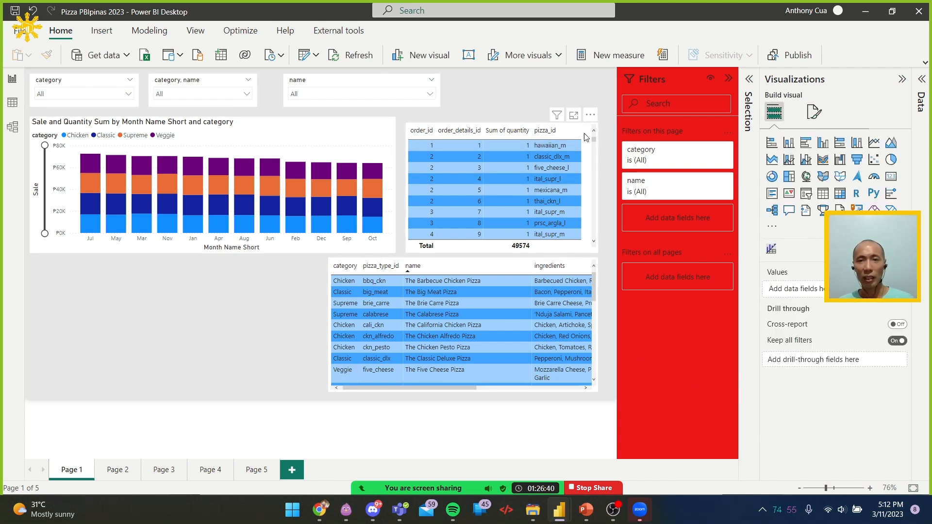
click(528, 125)
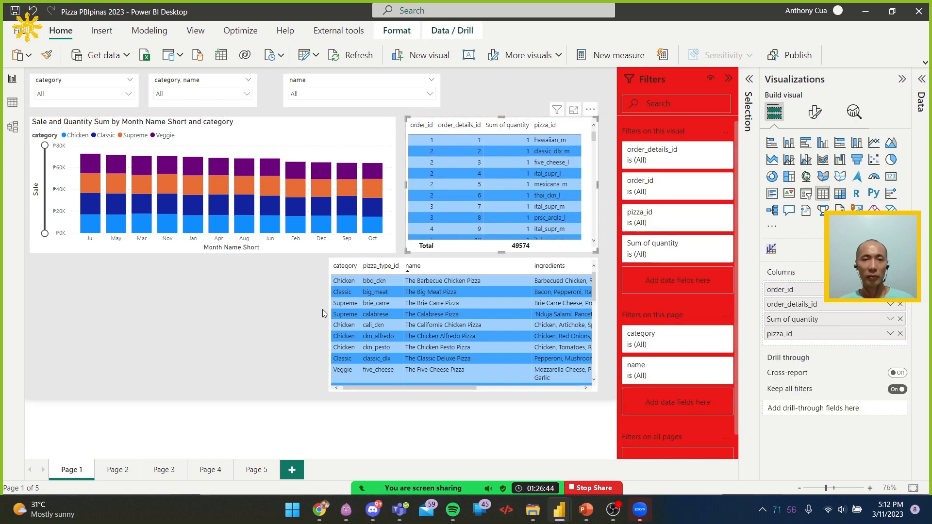
click(233, 337)
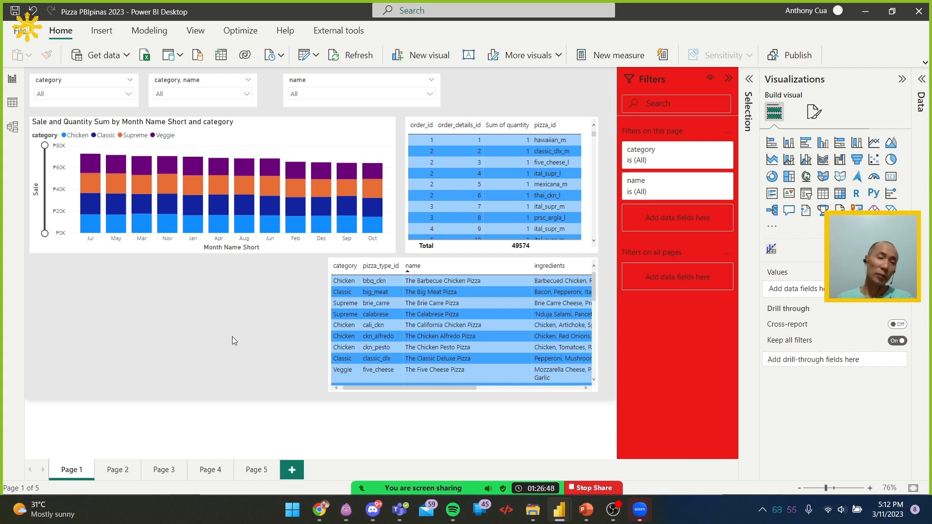
Select the category, category-name and name slicers together and distribute them horizontally
click(103, 81)
ctrl+click(197, 79)
ctrl+click(374, 77)
click(389, 30)
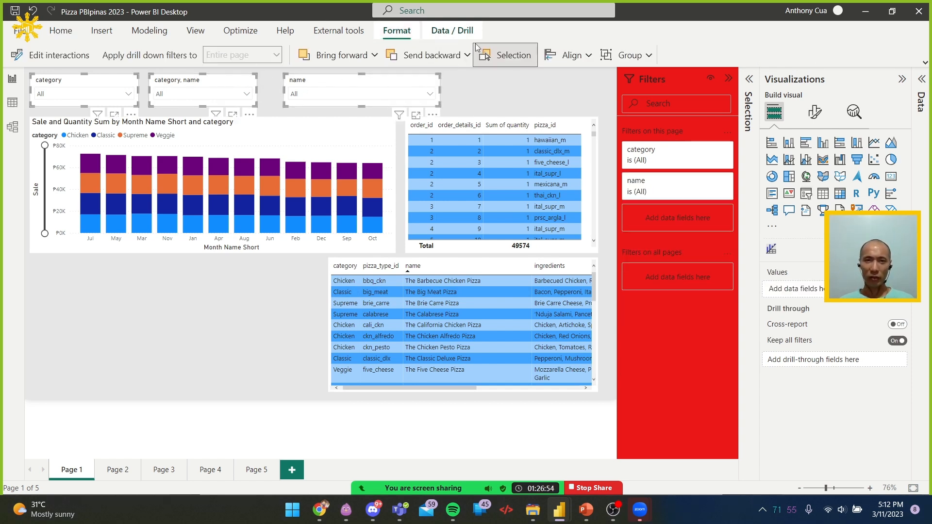
click(572, 56)
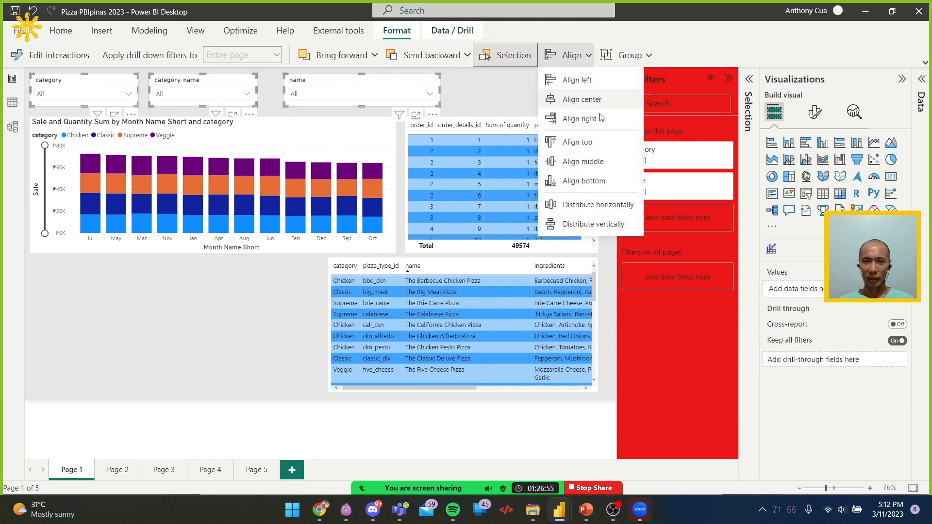
click(594, 206)
click(493, 83)
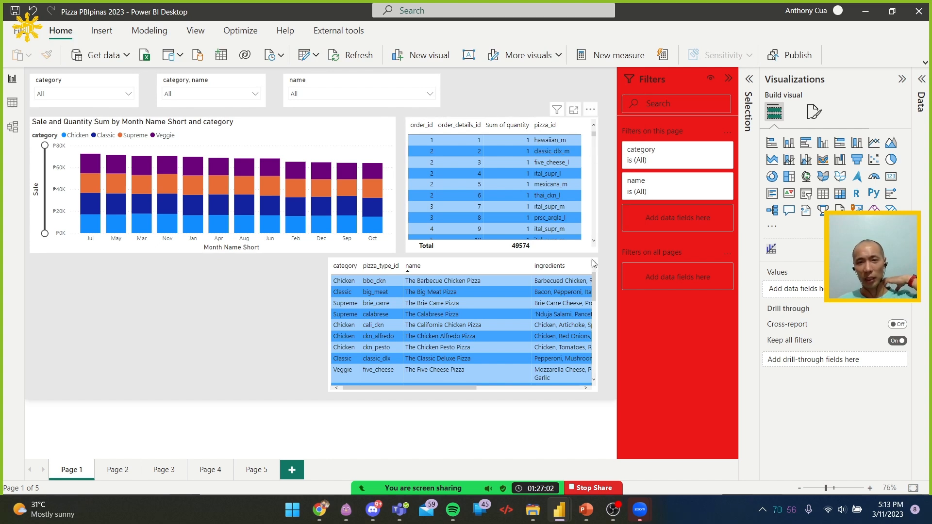
Widen the pizza types table toward the page's right edge and extend the order details table to the same right edge
click(595, 311)
drag(599, 327, 609, 327)
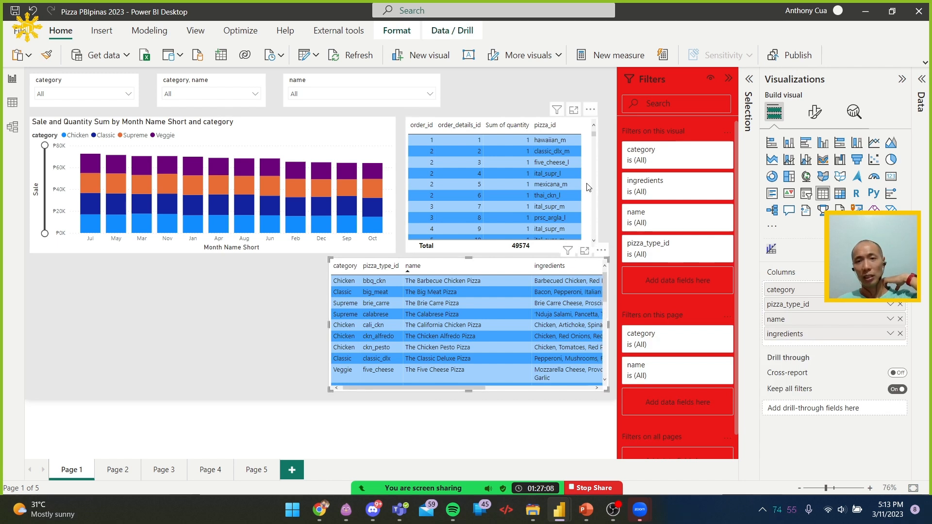
click(589, 188)
drag(598, 188, 607, 185)
click(535, 90)
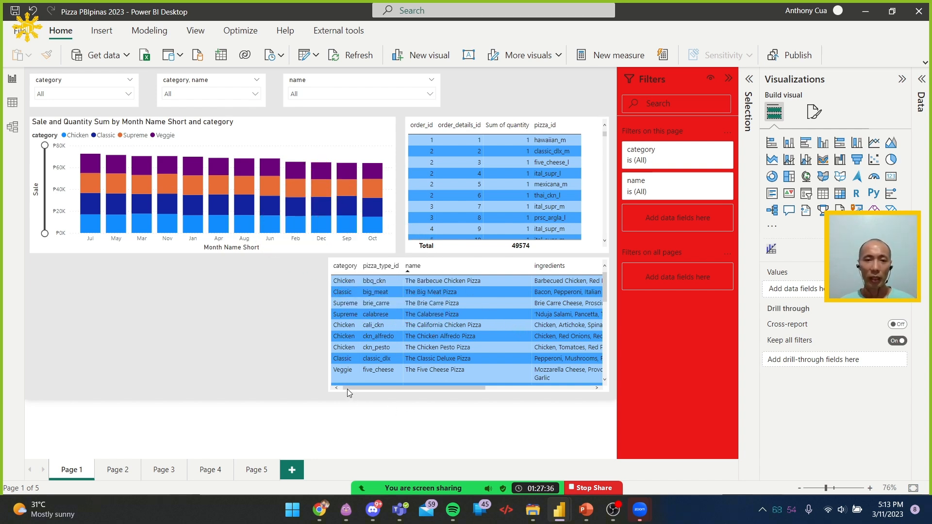
Stretch the pizza types table leftward so its left edge lines up with the column chart's
click(329, 356)
drag(328, 325, 35, 315)
click(544, 99)
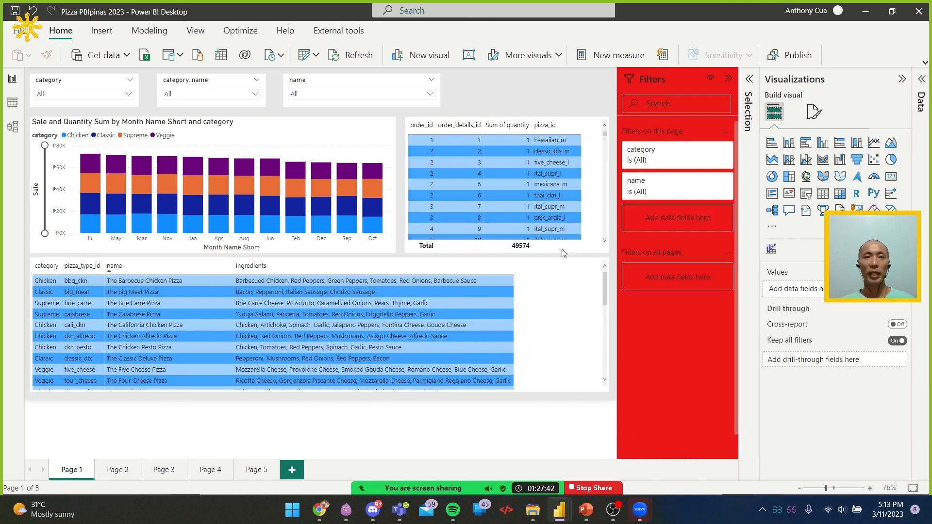
Switch to Chrome and skim the Microsoft Learn report layout article from the size of visuals through accessibility to the built-in themes
key(alt+Tab)
scroll(761, 277, down, 7)
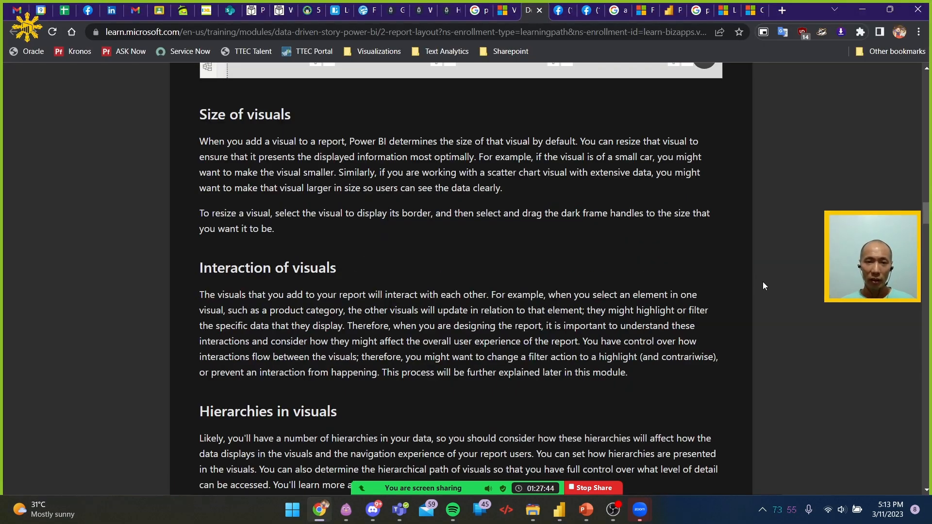
scroll(403, 188, down, 5)
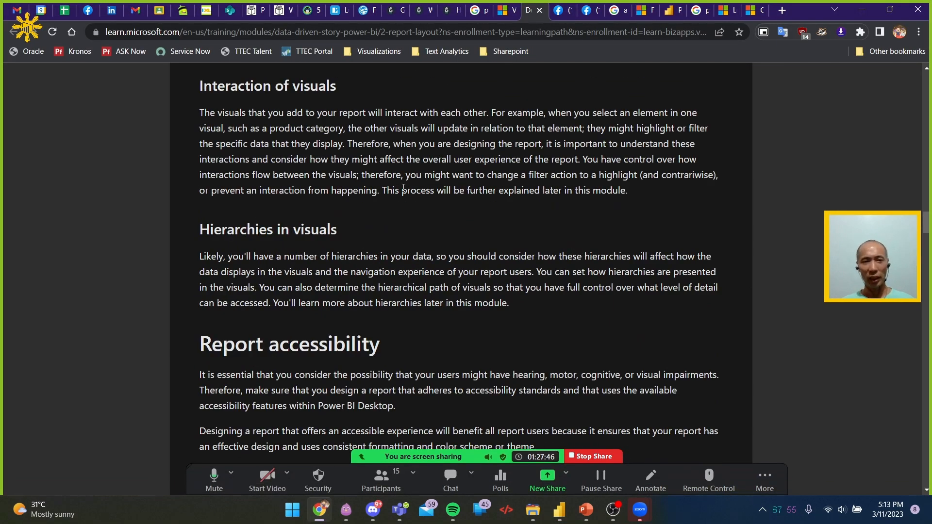
scroll(403, 188, down, 10)
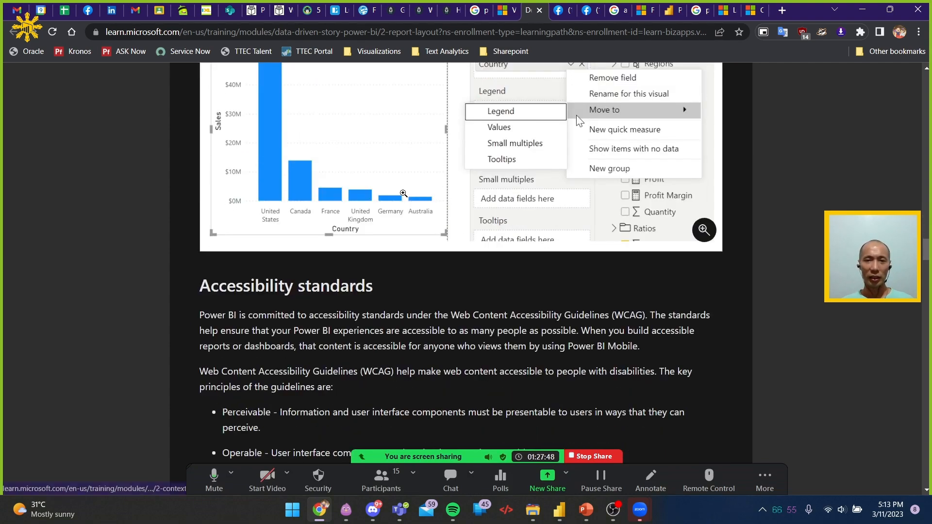
scroll(403, 193, up, 3)
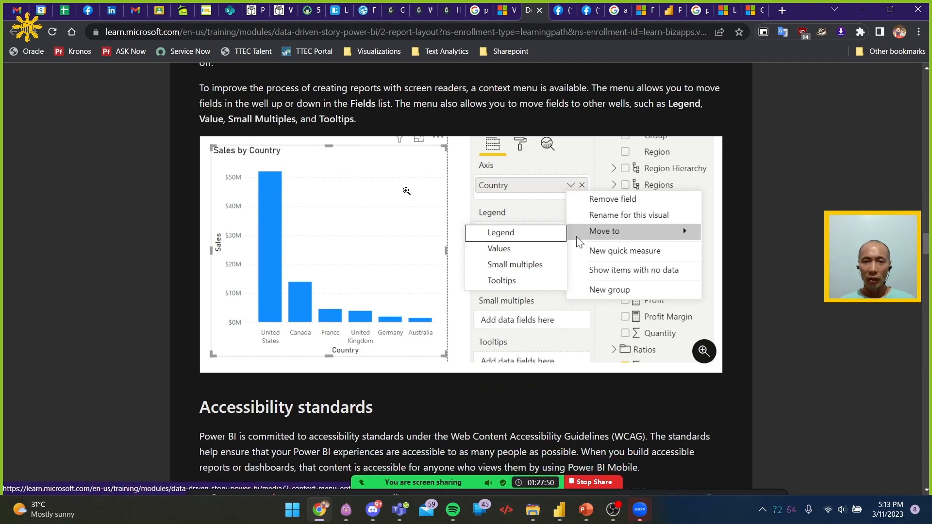
scroll(406, 190, down, 3)
scroll(406, 190, down, 15)
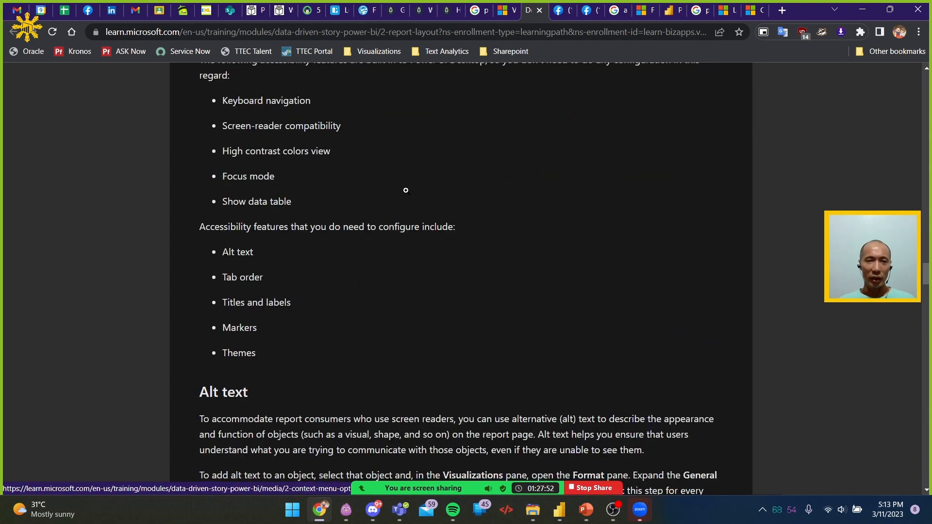
scroll(407, 190, down, 17)
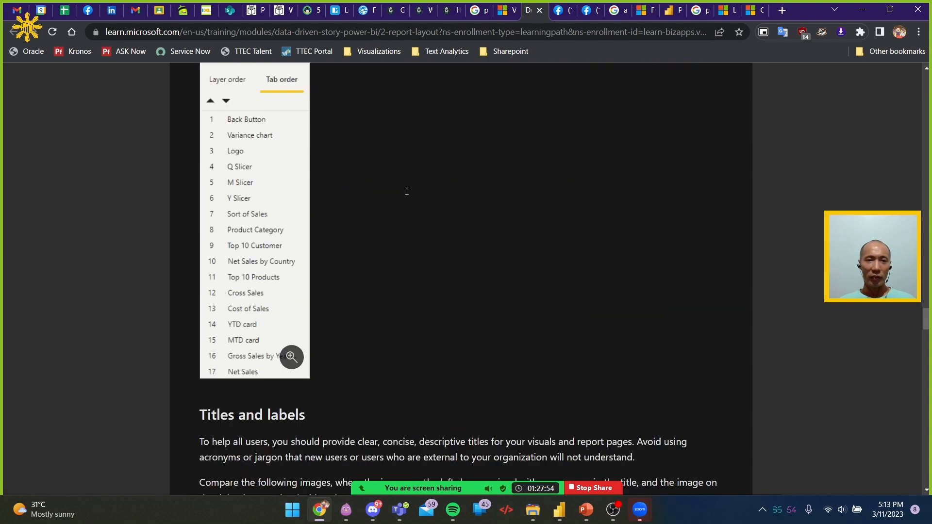
scroll(409, 192, down, 12)
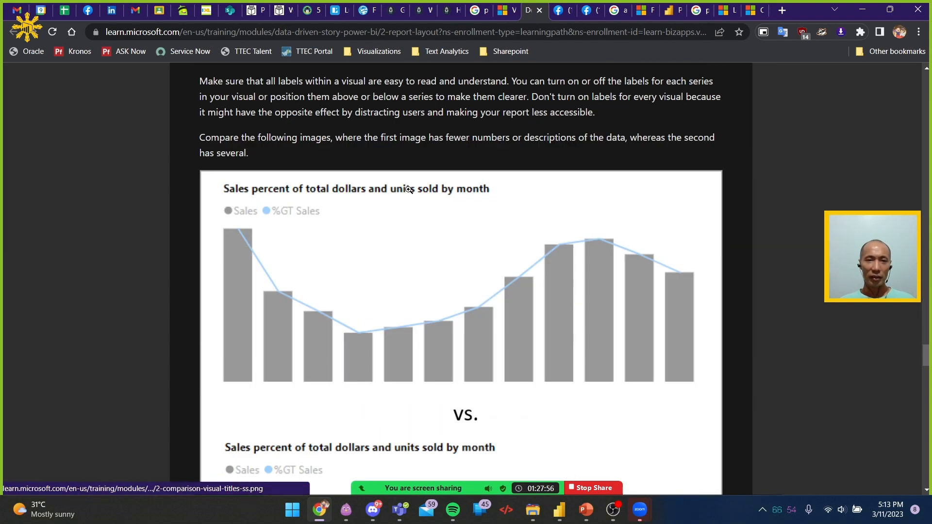
scroll(409, 191, down, 19)
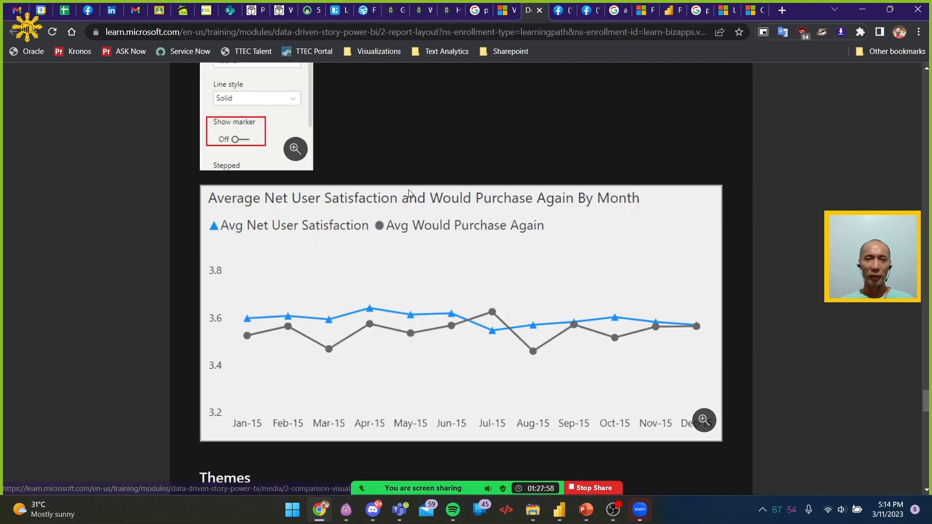
scroll(409, 190, down, 9)
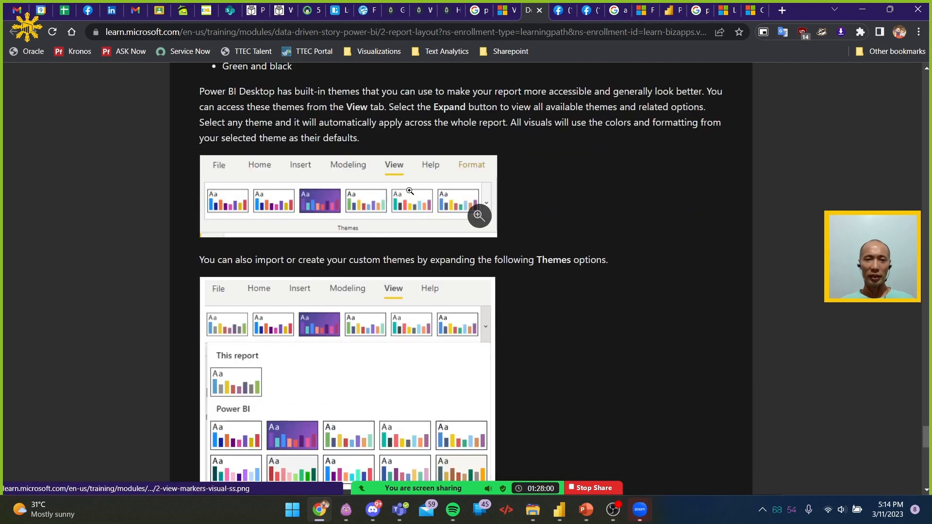
Return to Power BI Desktop and apply the built-in Power BI theme with the dark grey background to the report
key(alt+Tab)
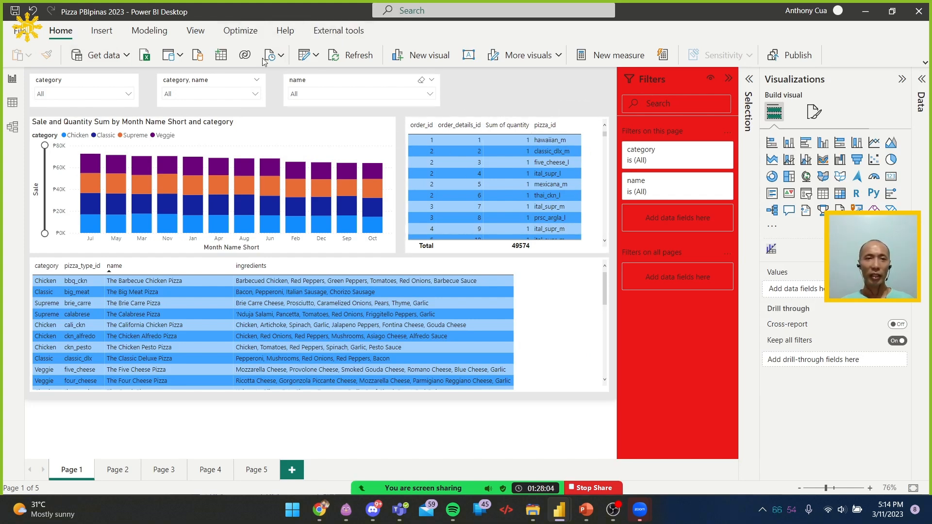
click(196, 30)
click(50, 58)
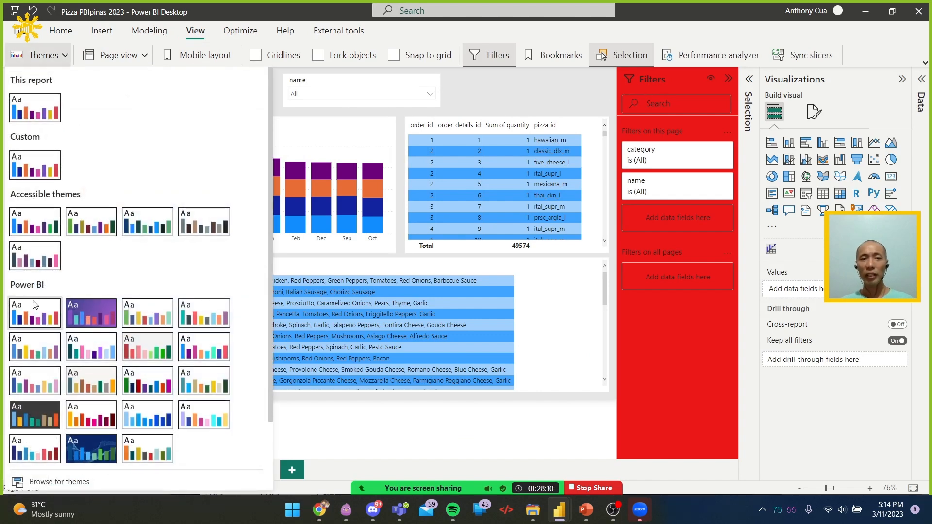
click(33, 414)
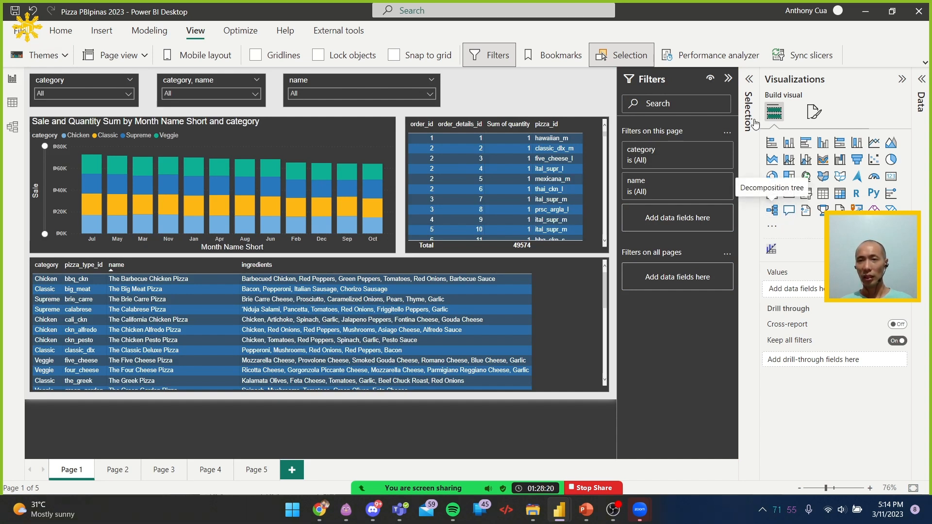
Try a near-black and a medium grey canvas background, and settle on the dark grey theme colour that matches the visuals
click(814, 111)
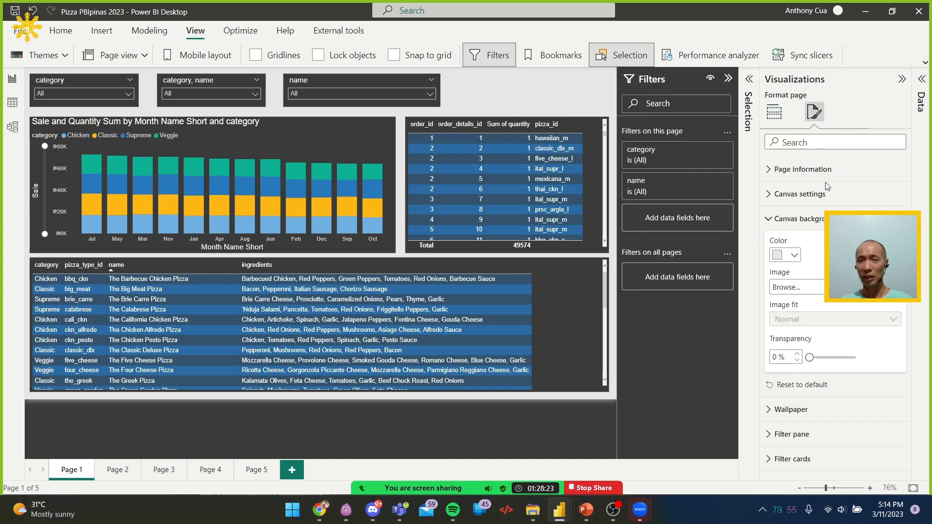
click(790, 257)
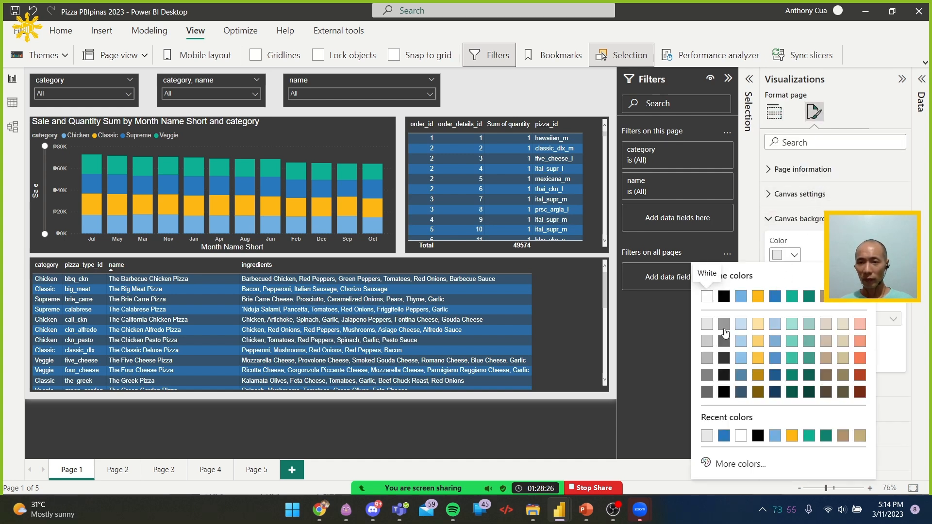
click(727, 375)
click(790, 256)
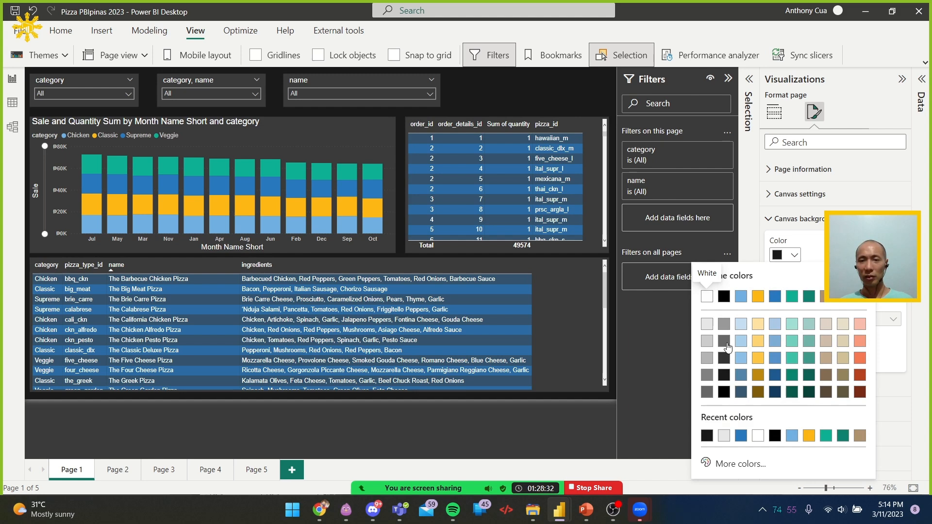
click(726, 342)
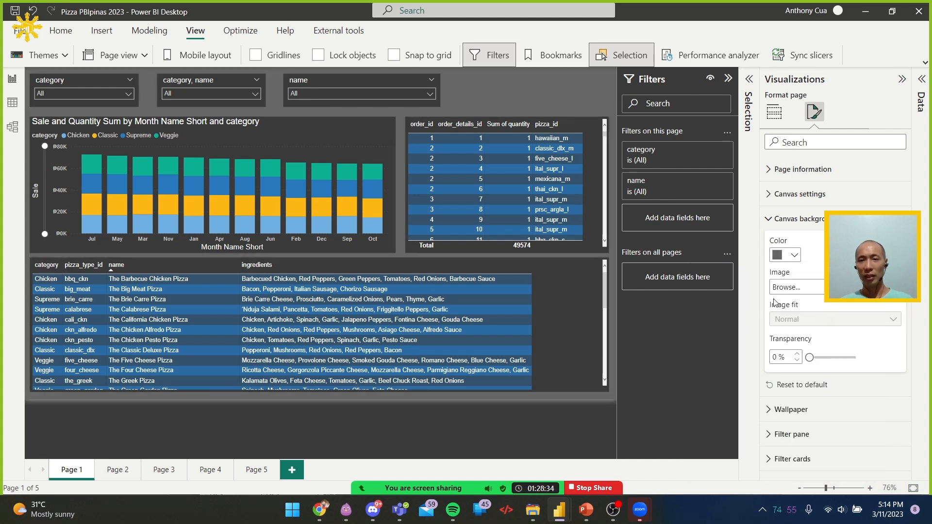
click(795, 255)
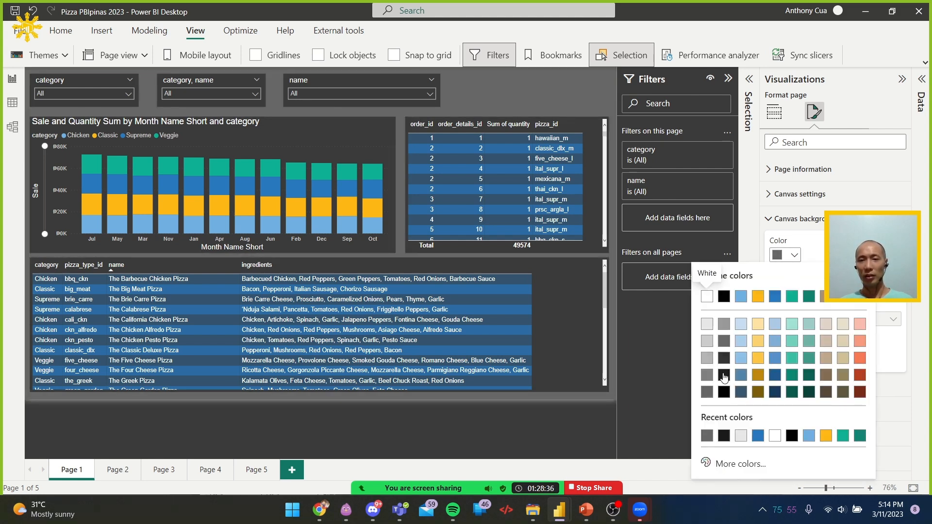
click(725, 360)
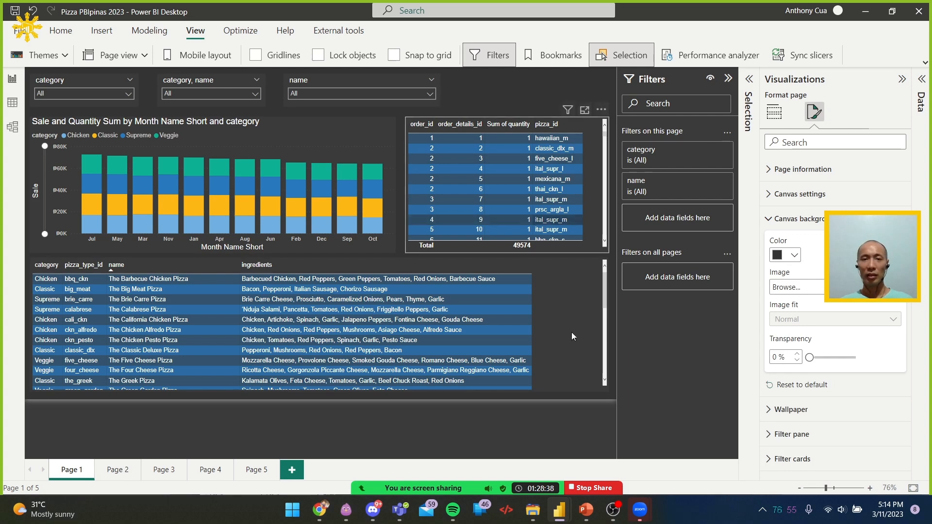
click(556, 429)
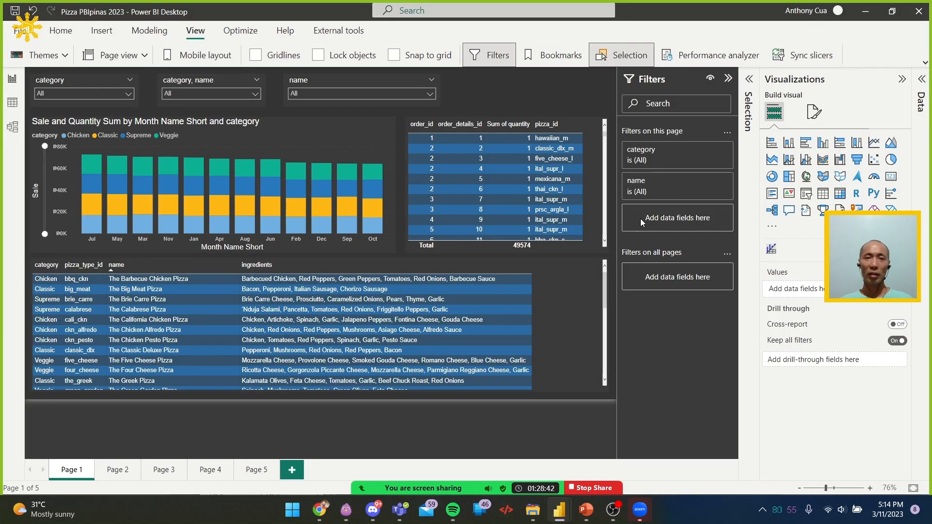
Switch to Chrome and examine the enlarged example of the better-designed report at the end of the report layout article
key(alt+Tab)
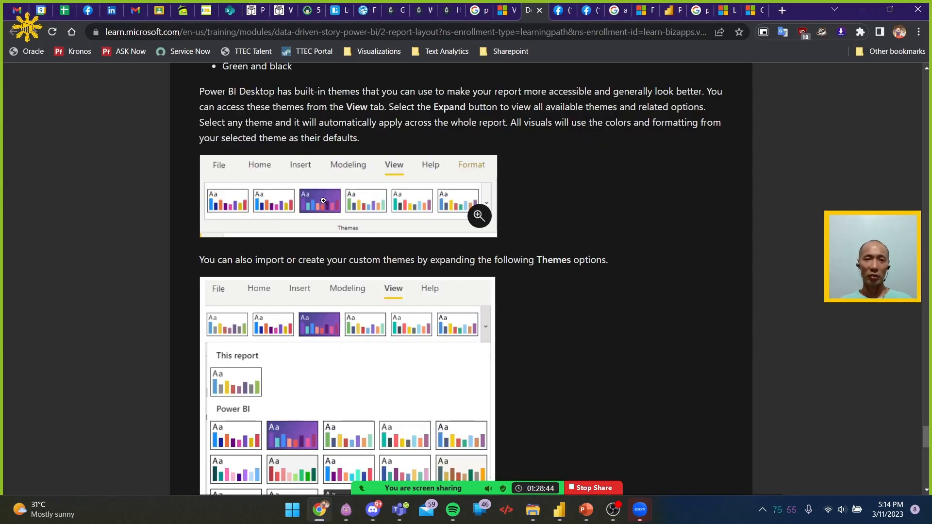
scroll(430, 289, down, 10)
scroll(430, 290, down, 4)
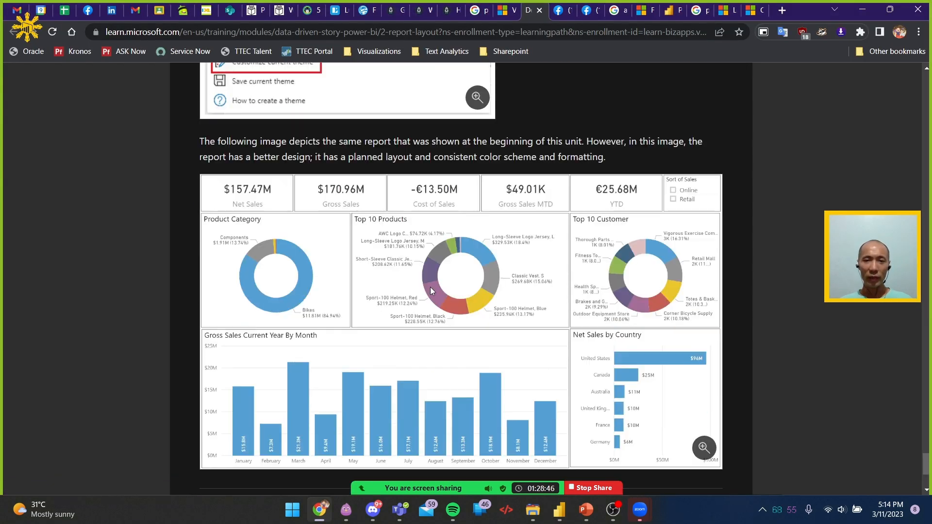
scroll(543, 282, up, 1)
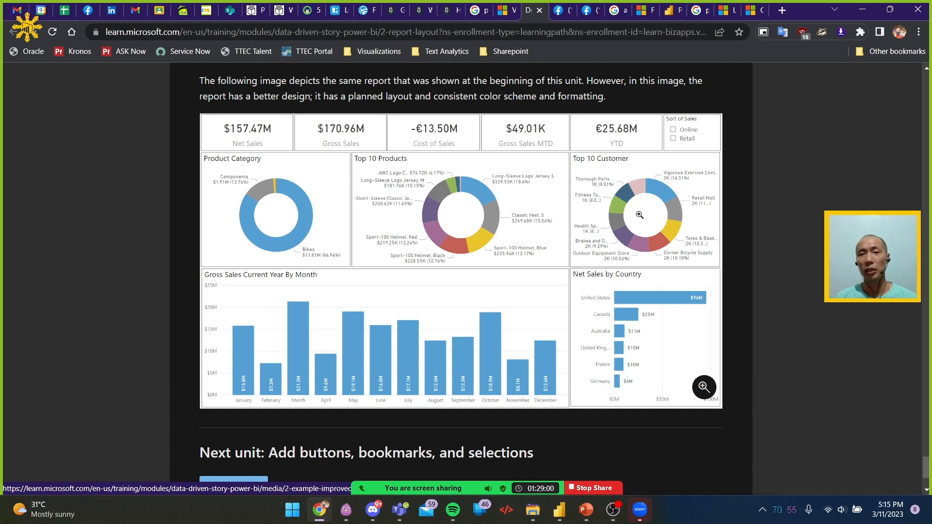
click(571, 270)
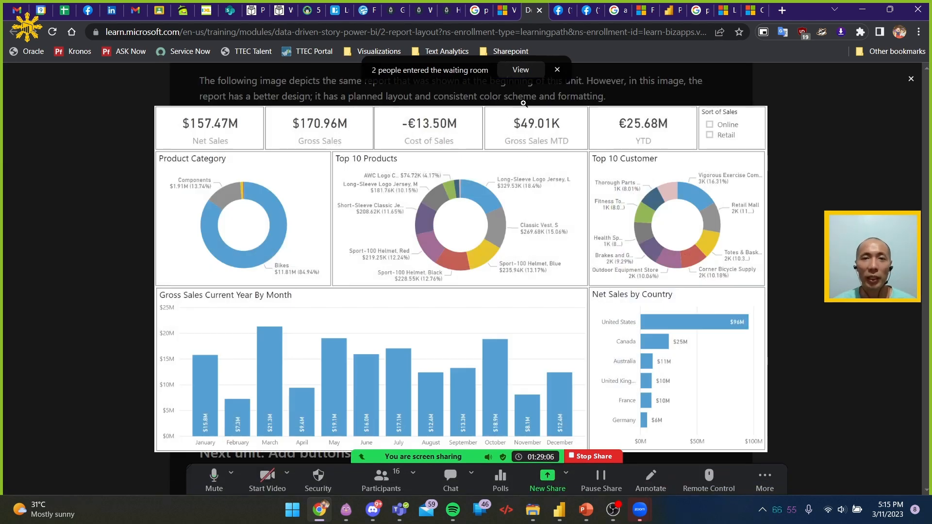
Admit the waiting guests to the Zoom meeting, close the enlarged report image, and minimise the participants window
click(520, 70)
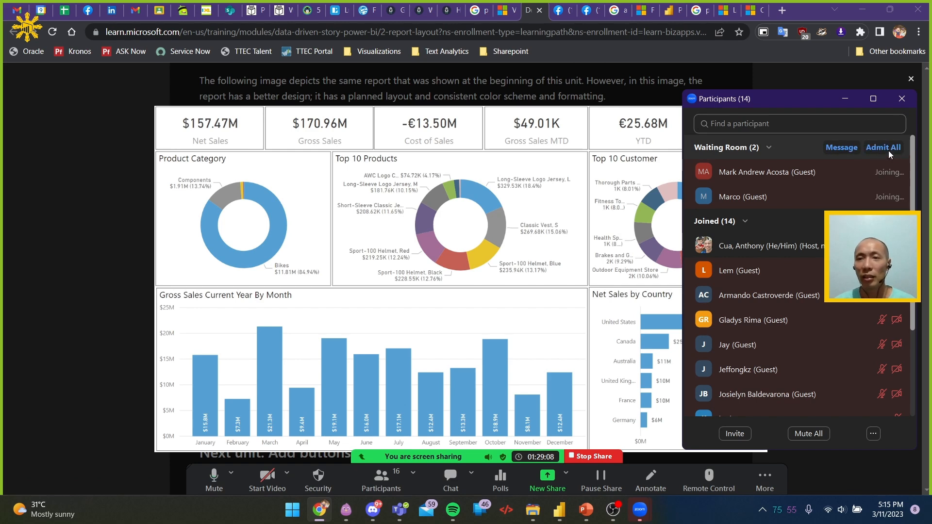
click(118, 209)
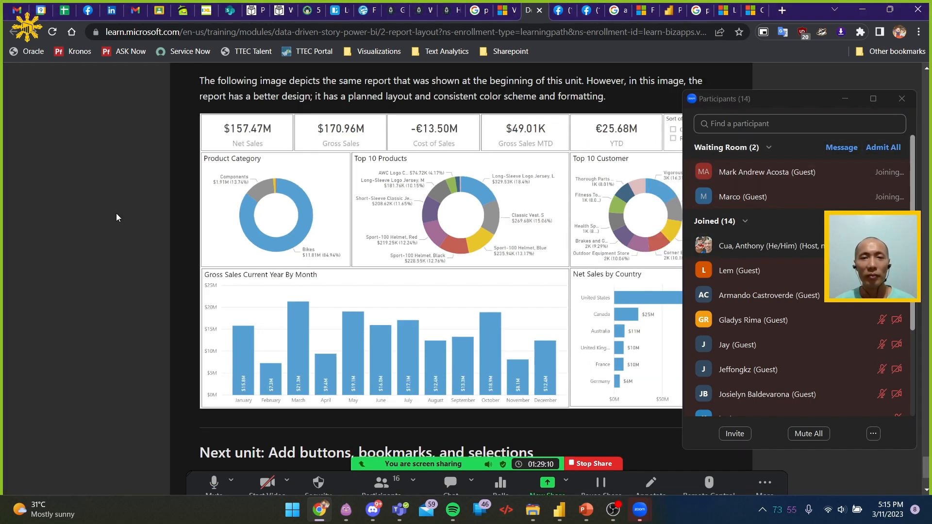
click(844, 100)
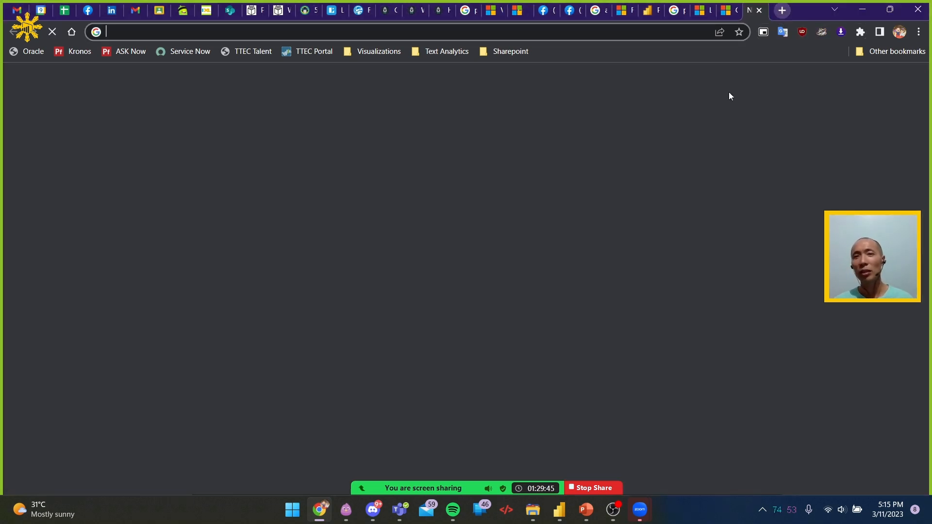
Search Google for jollibee in a new tab and open the Jollibee Food Delivery website
click(781, 11)
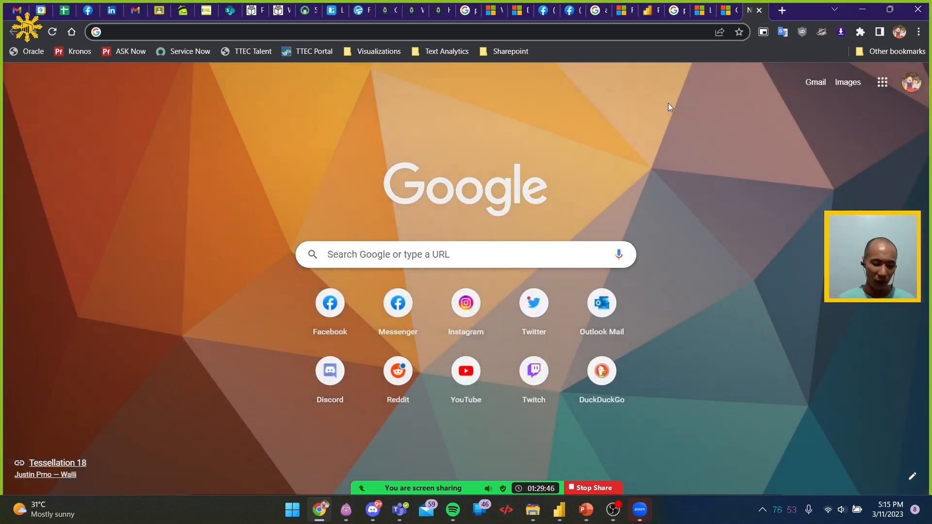
text(jol)
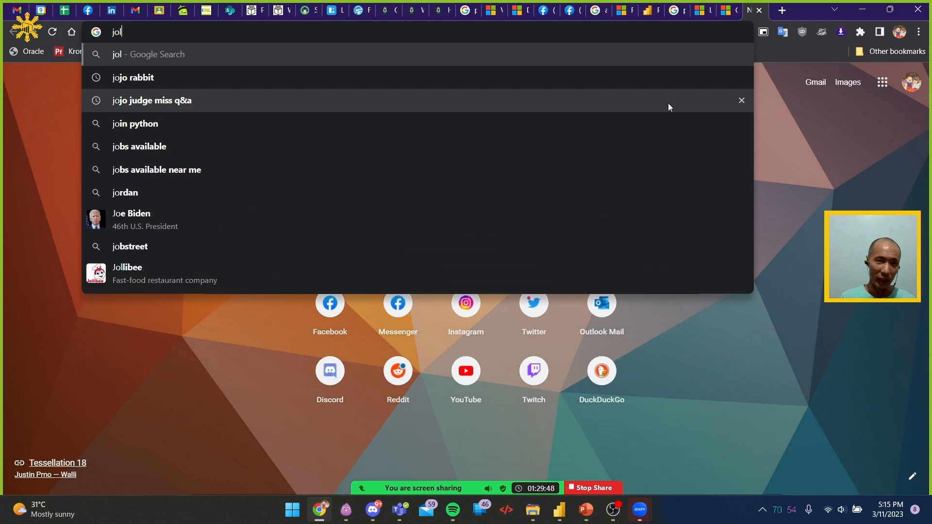
text(libee)
key(Return)
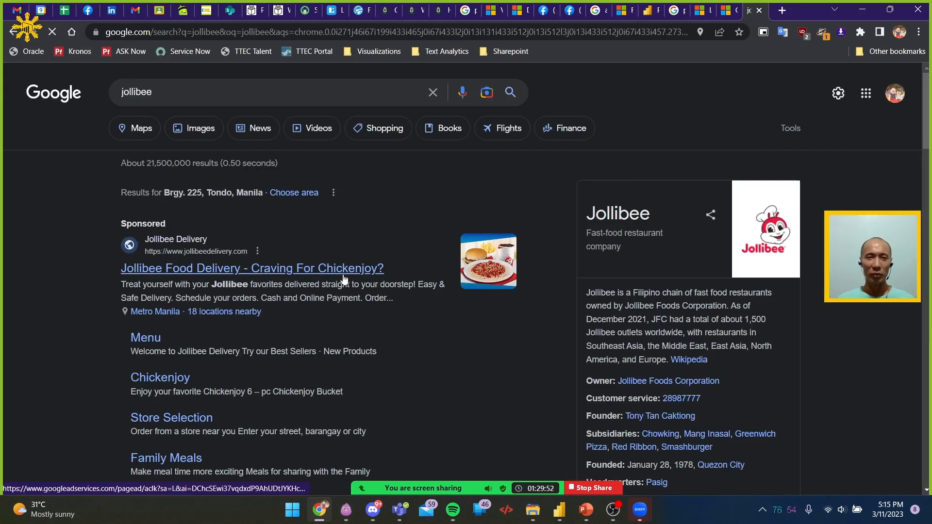
click(252, 268)
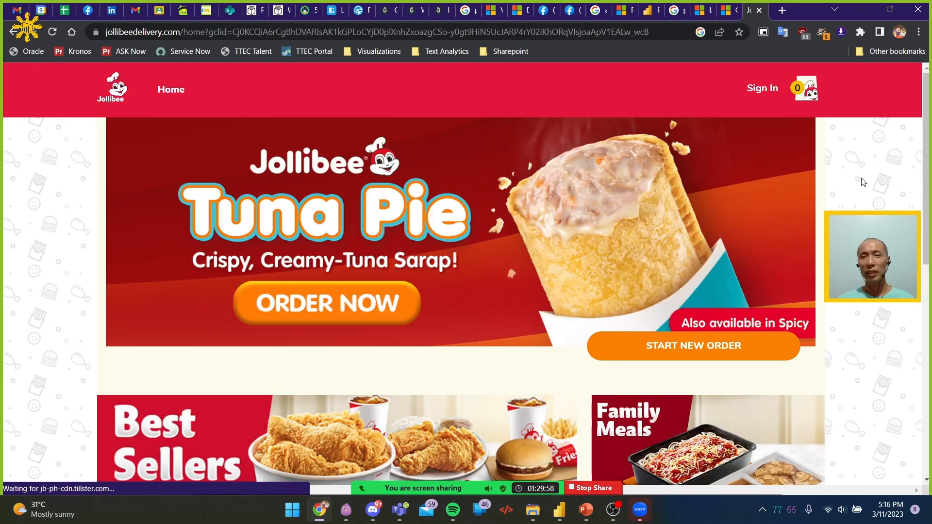
Examine the layout and colour scheme of the Jollibee Delivery home page down to its footer
scroll(606, 320, down, 8)
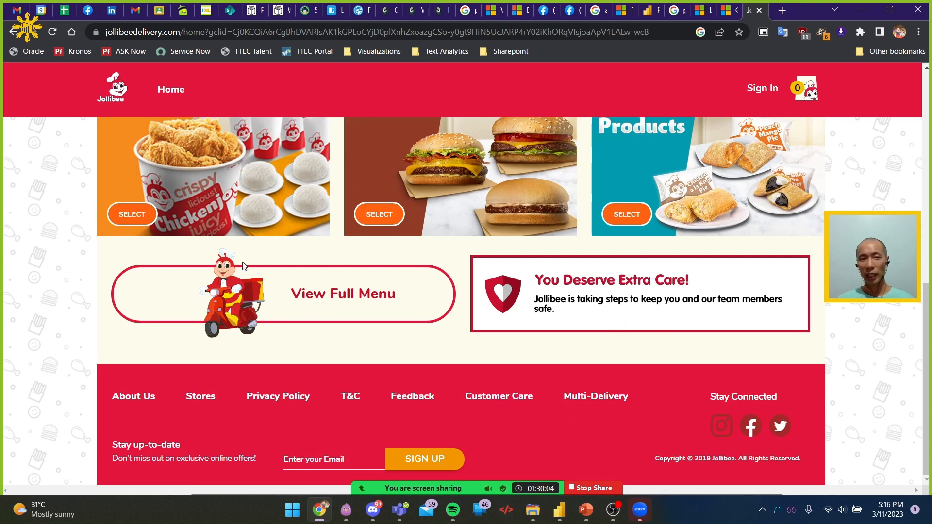
right_click(227, 299)
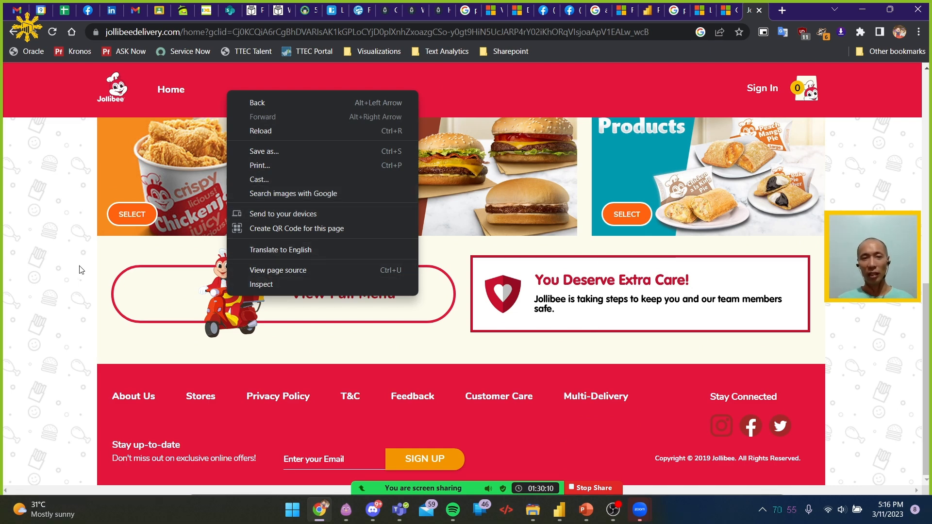
click(34, 276)
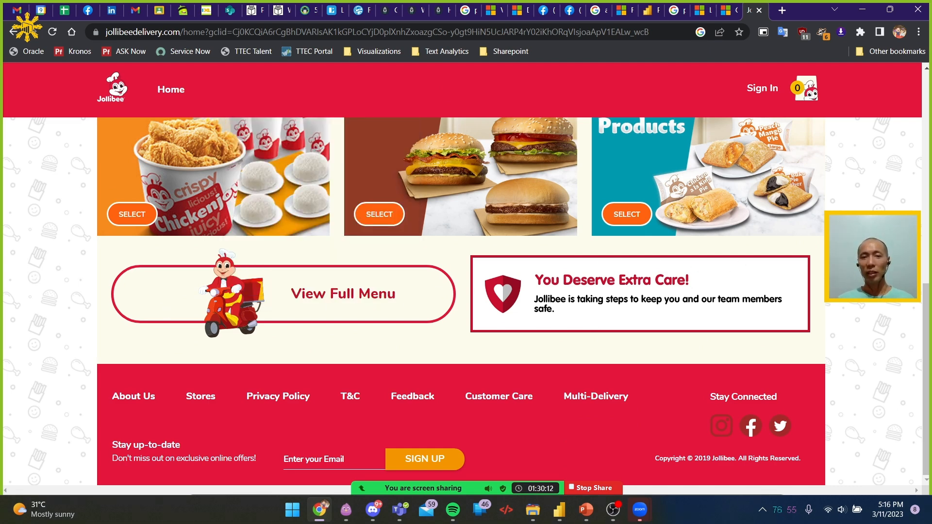
scroll(806, 267, up, 10)
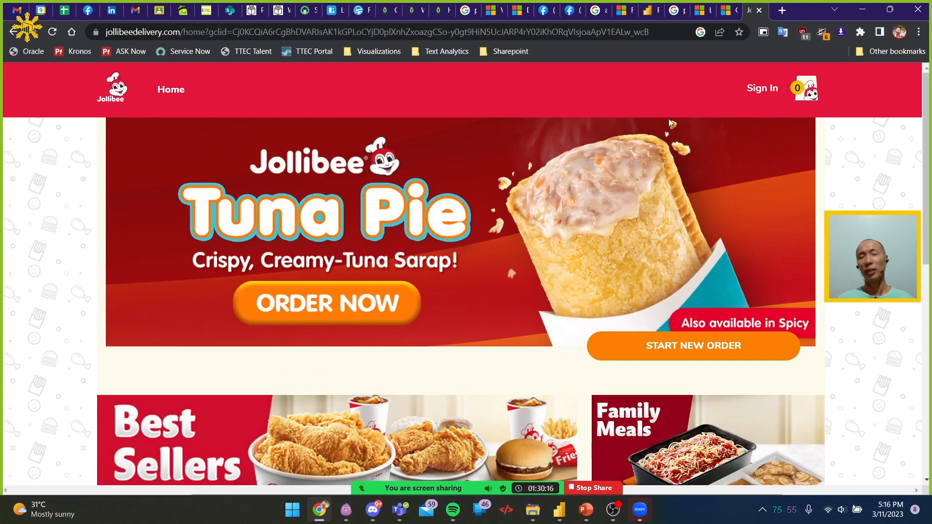
Close the Jollibee page and continue the Microsoft Learn module to the unit on adding buttons, bookmarks, and selections
click(760, 10)
scroll(781, 264, down, 3)
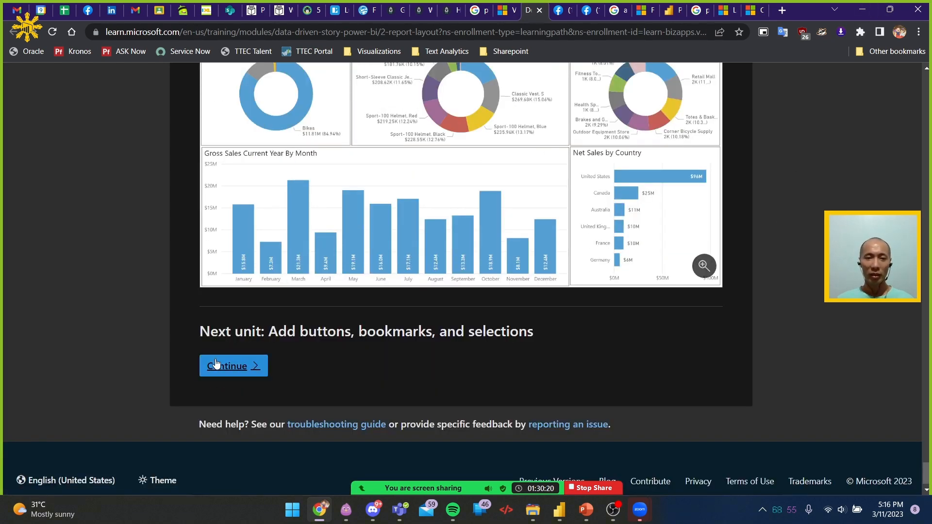
click(217, 365)
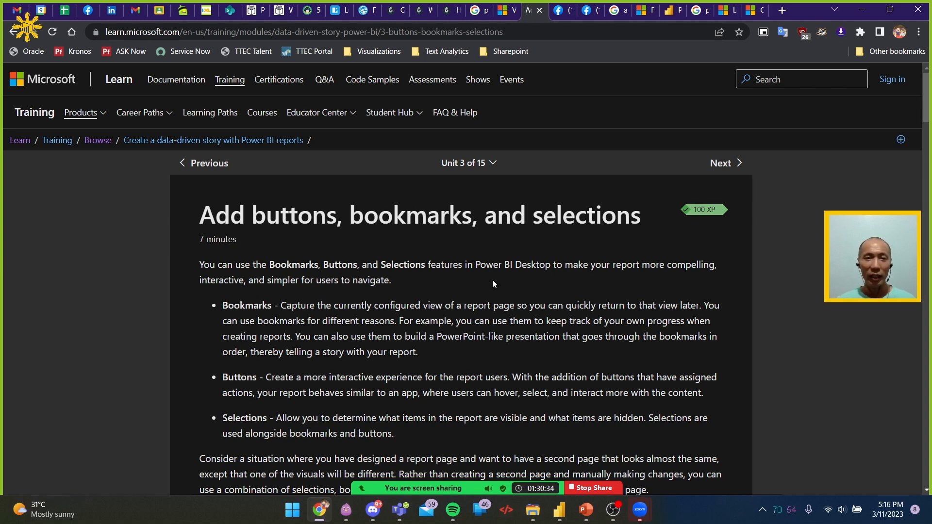
Return to Power BI Desktop and insert a page navigator on Page 1
key(alt+Tab)
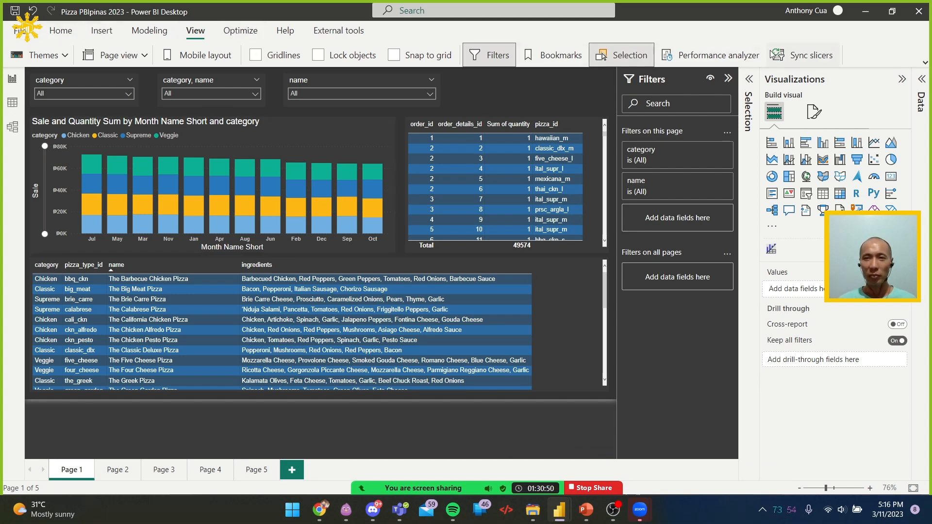
click(102, 33)
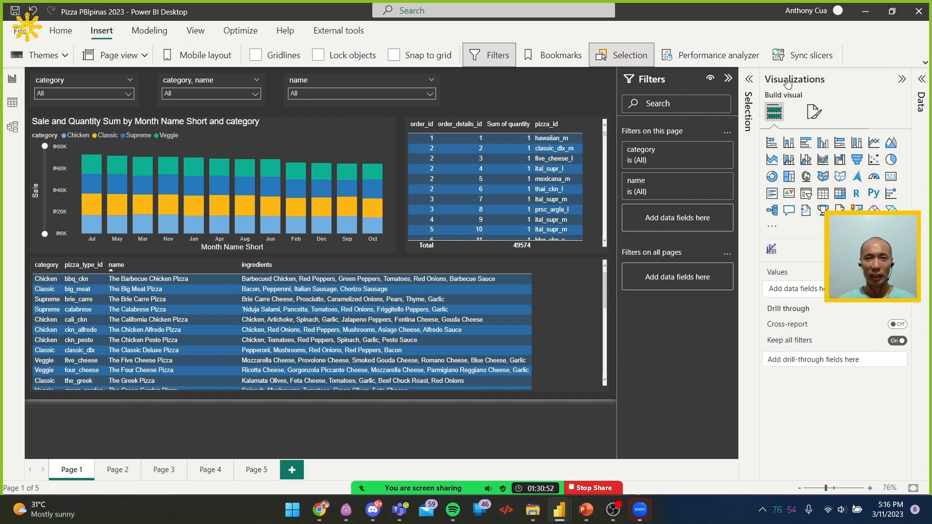
click(743, 57)
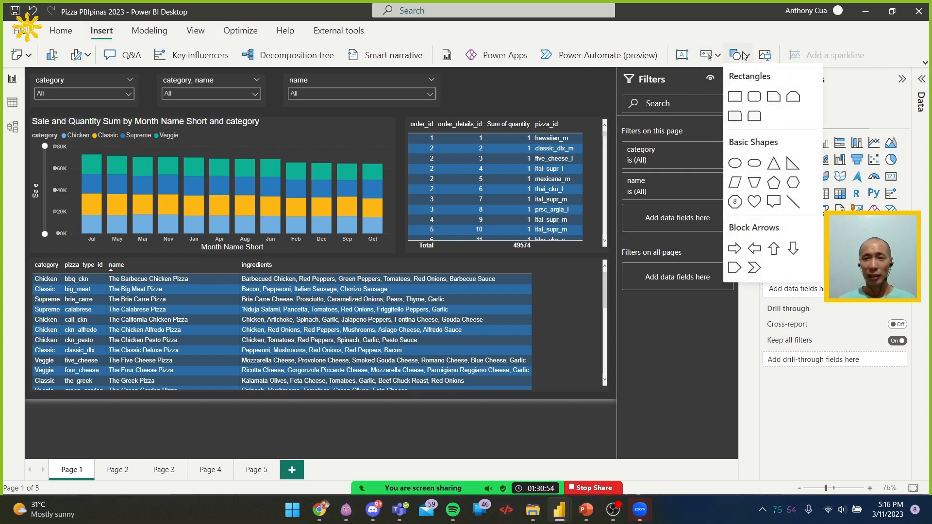
click(710, 56)
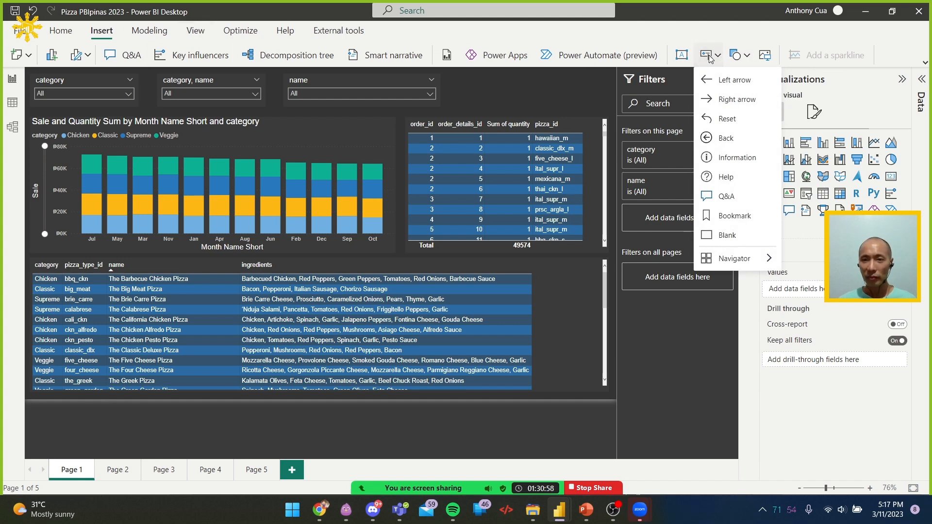
click(709, 55)
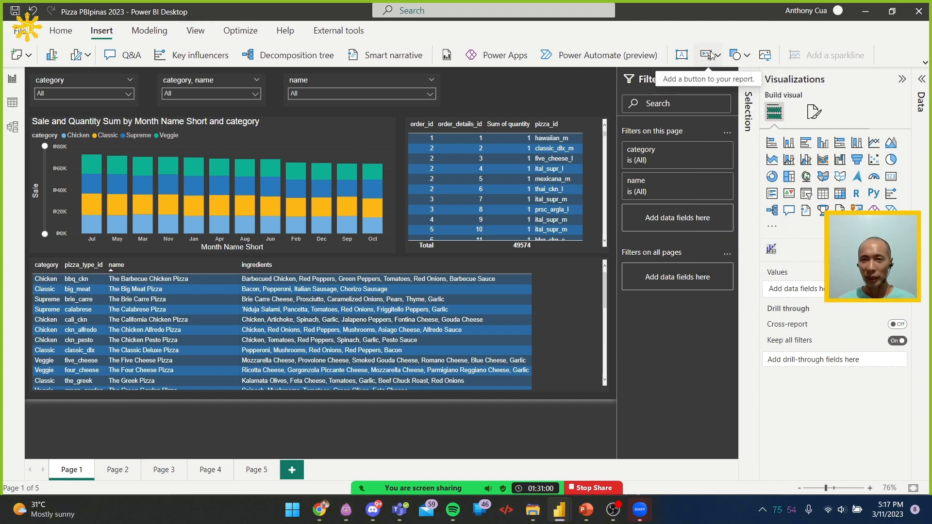
click(710, 56)
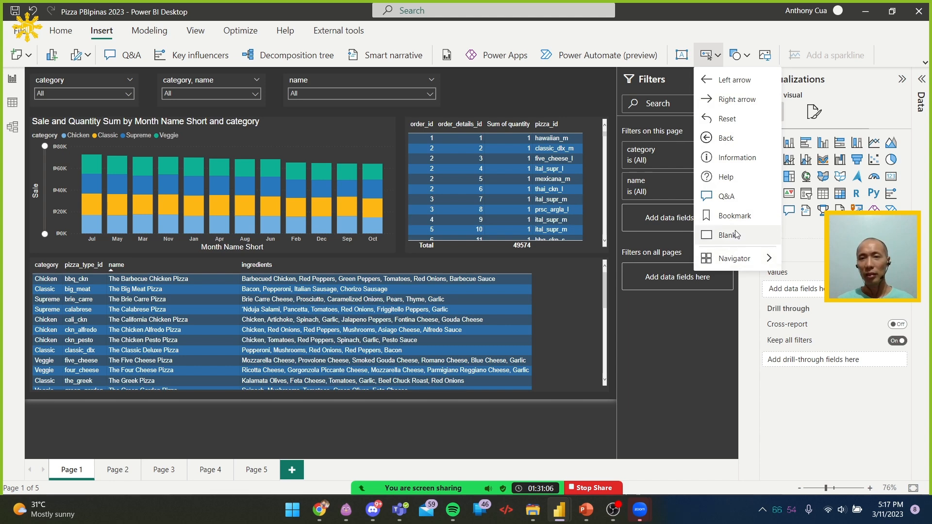
mouse_move(759, 261)
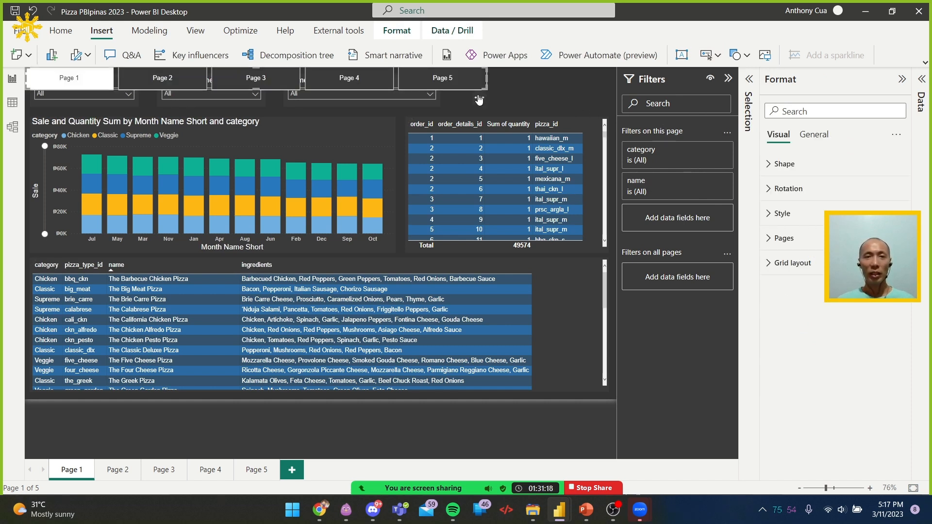
Place the page navigator in the upper-right corner of the report canvas and narrow it to roughly the width of the orders table
drag(500, 101, 629, 112)
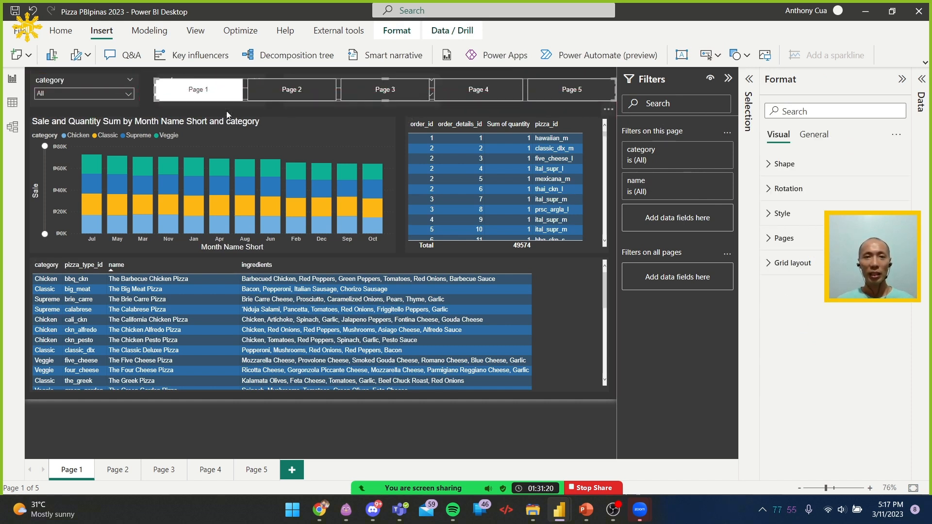
drag(156, 90, 420, 89)
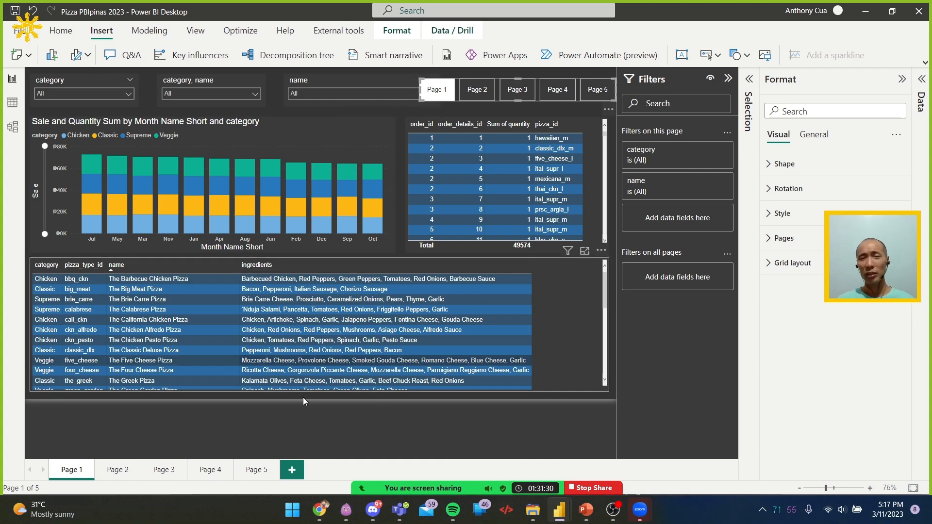
Hide Page 2, Page 3, Page 4 and Page 5 of the report
right_click(117, 475)
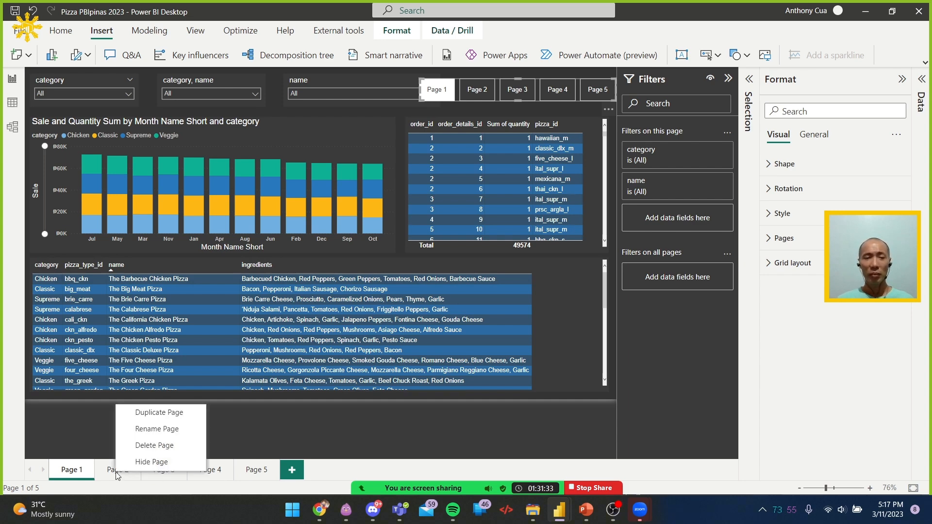
click(152, 461)
right_click(154, 472)
key(Escape)
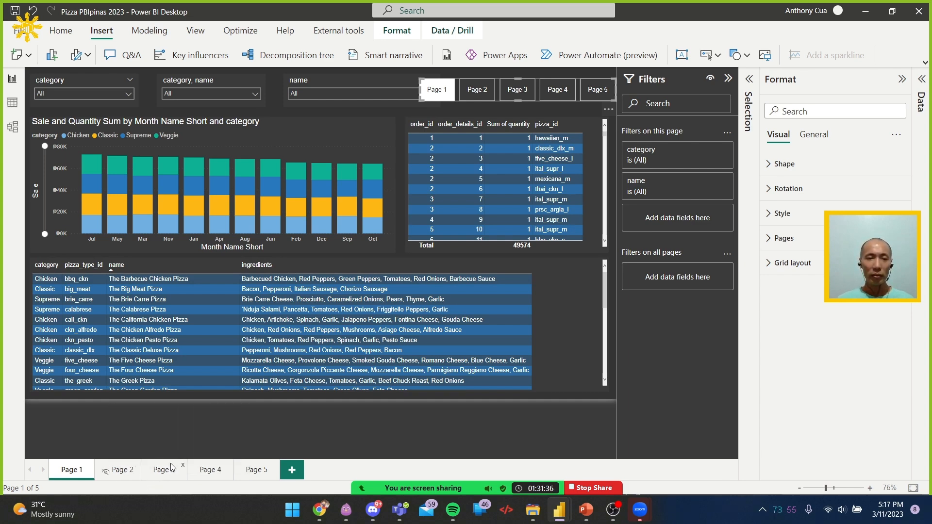
right_click(213, 471)
click(219, 463)
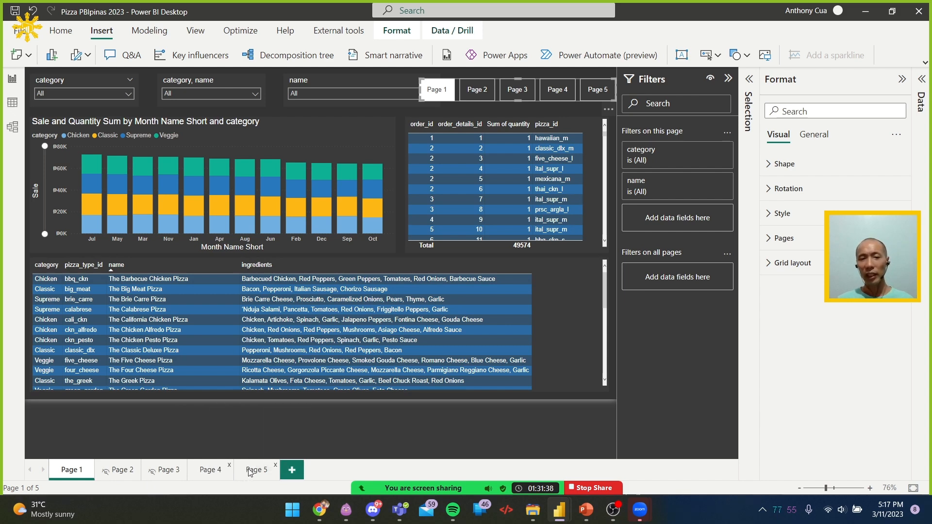
right_click(251, 471)
click(264, 463)
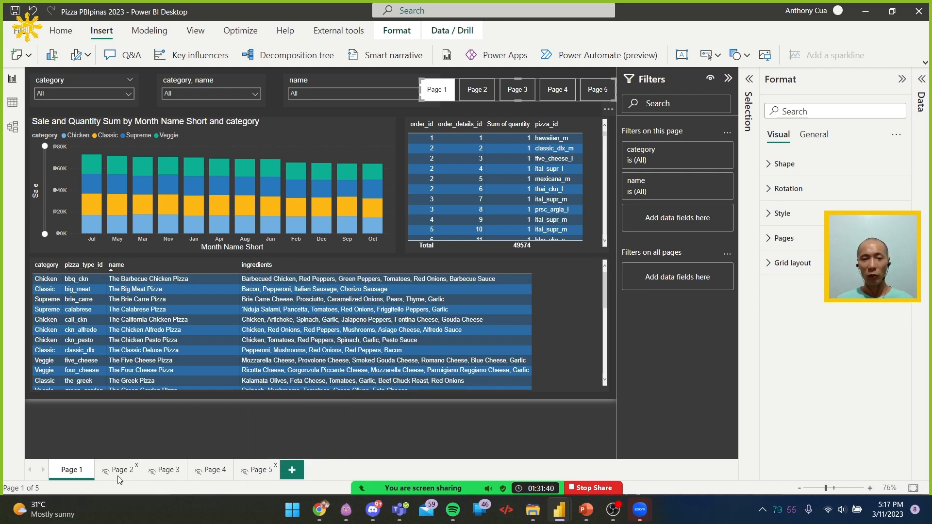
right_click(74, 473)
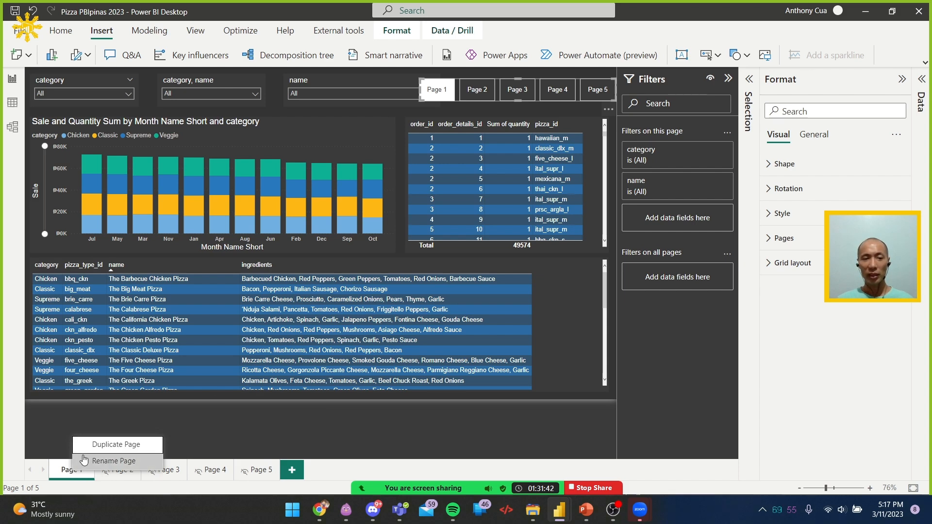
click(247, 435)
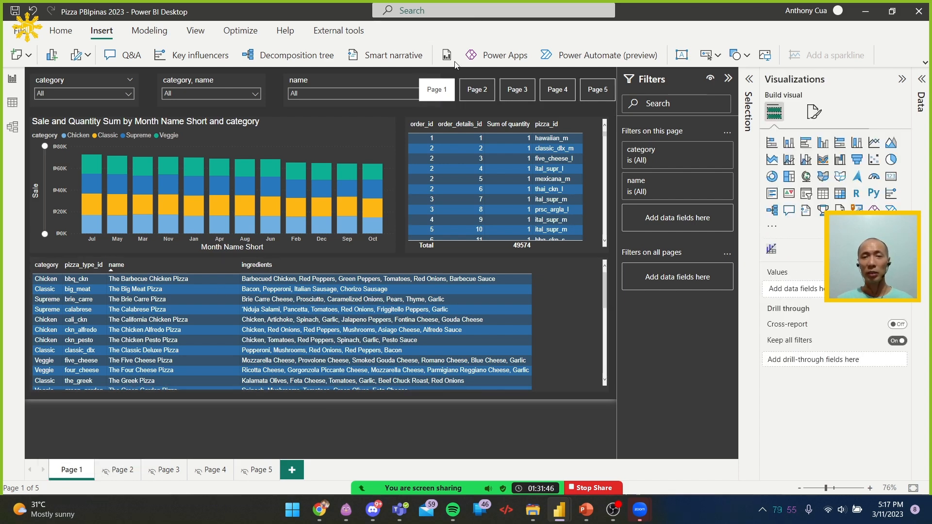
Narrow the name slicer so it clears the page navigator and shift it slightly toward the other slicers
click(372, 78)
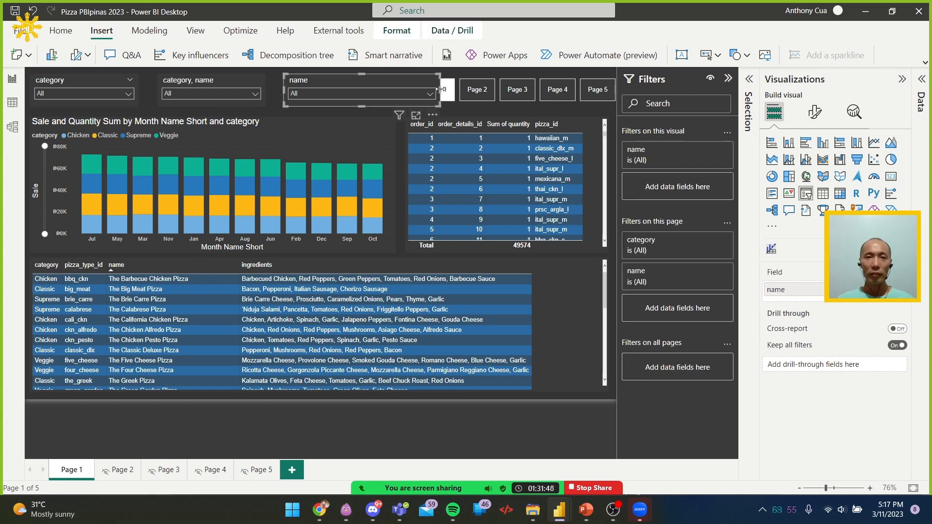
drag(437, 89, 411, 93)
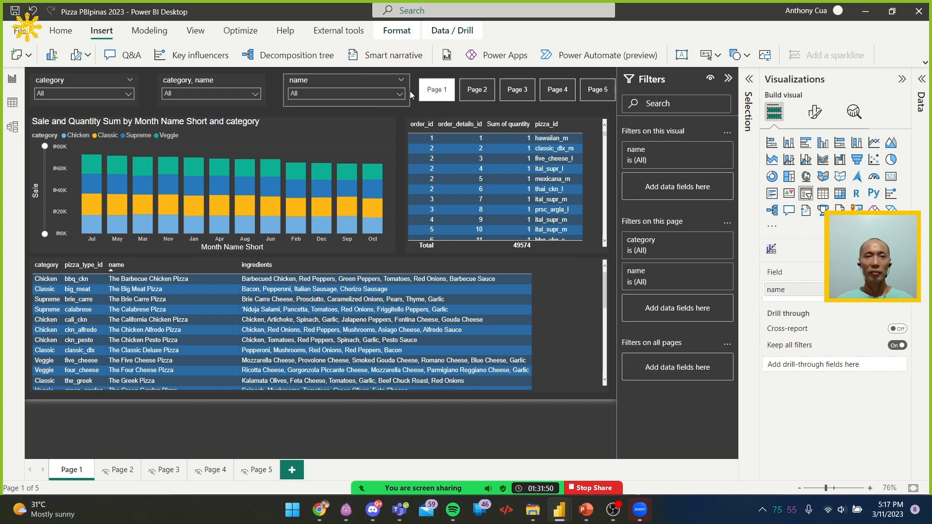
drag(335, 81, 323, 79)
Distribute the three slicers above the bar chart evenly in the horizontal direction
ctrl+click(130, 89)
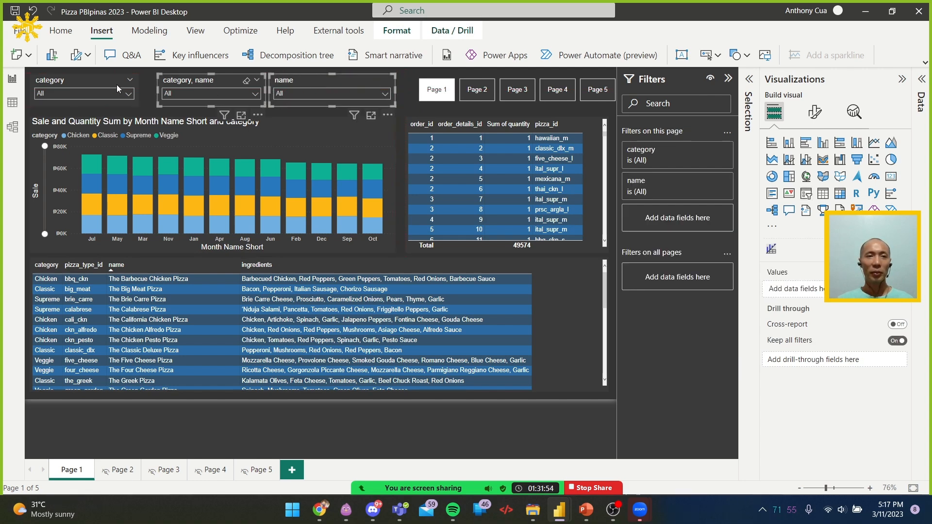
click(397, 31)
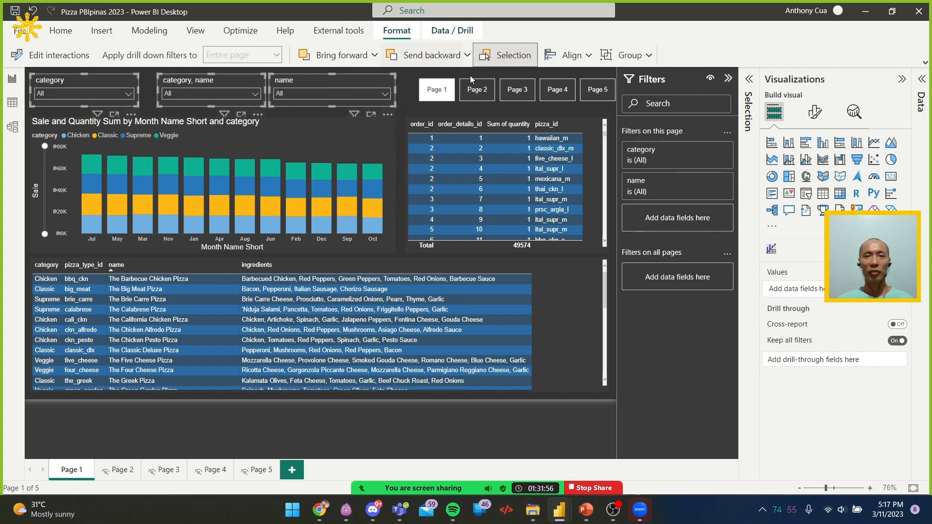
click(568, 54)
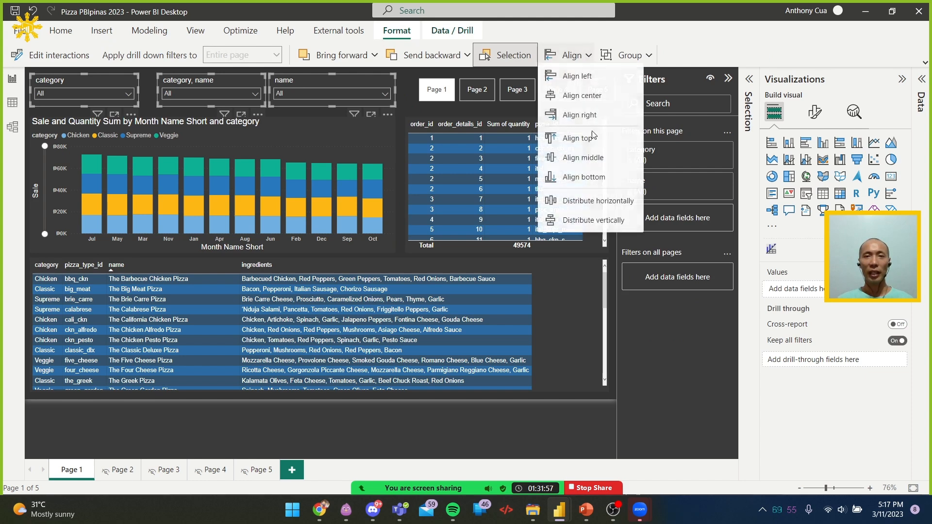
click(599, 204)
click(409, 84)
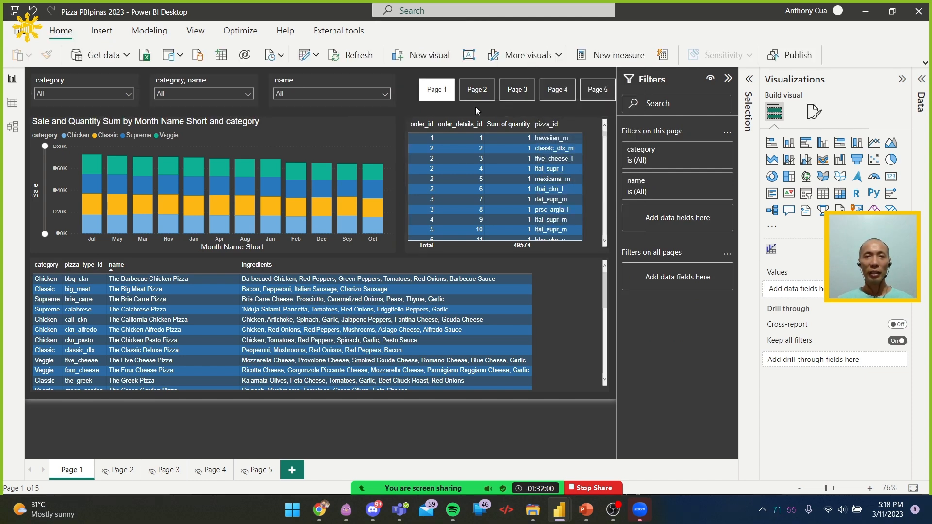
Increase the page navigator's height to roughly match the slicers and shift it to line up with the orders table's outer edge
click(497, 92)
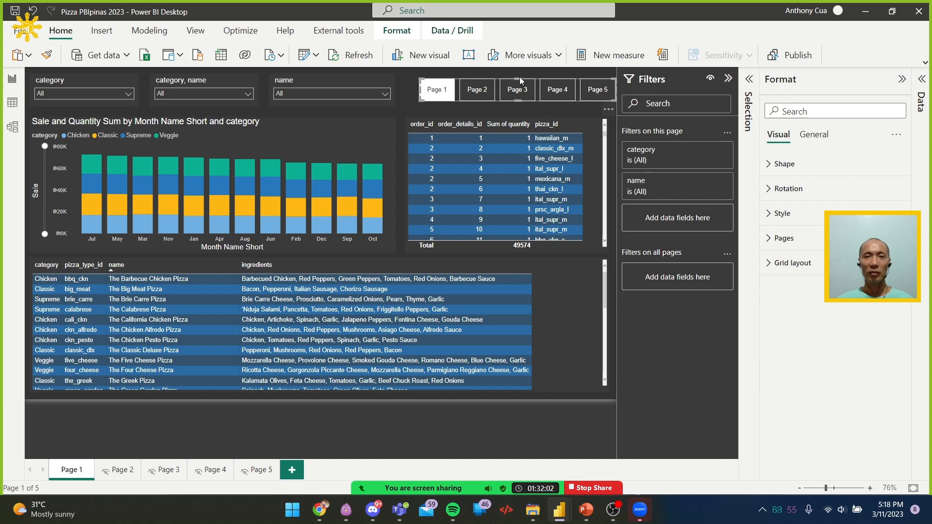
drag(518, 79, 520, 106)
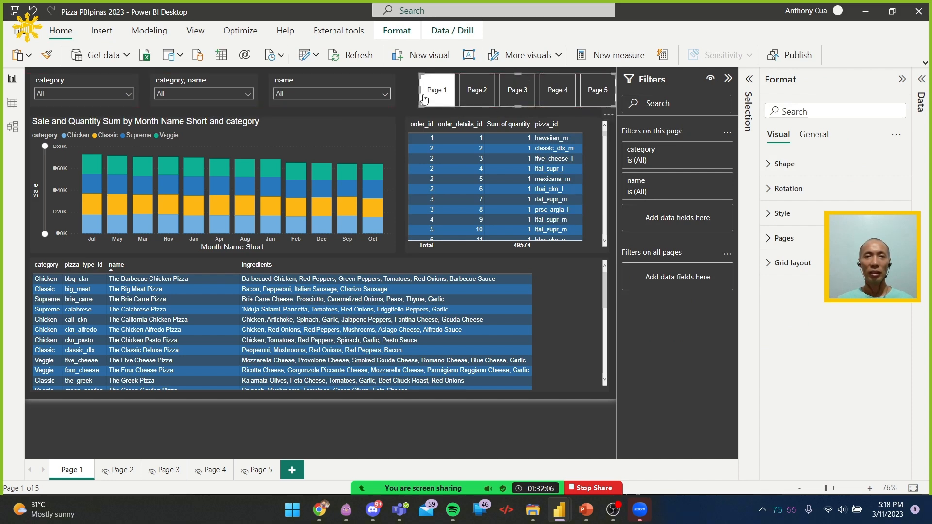
click(406, 86)
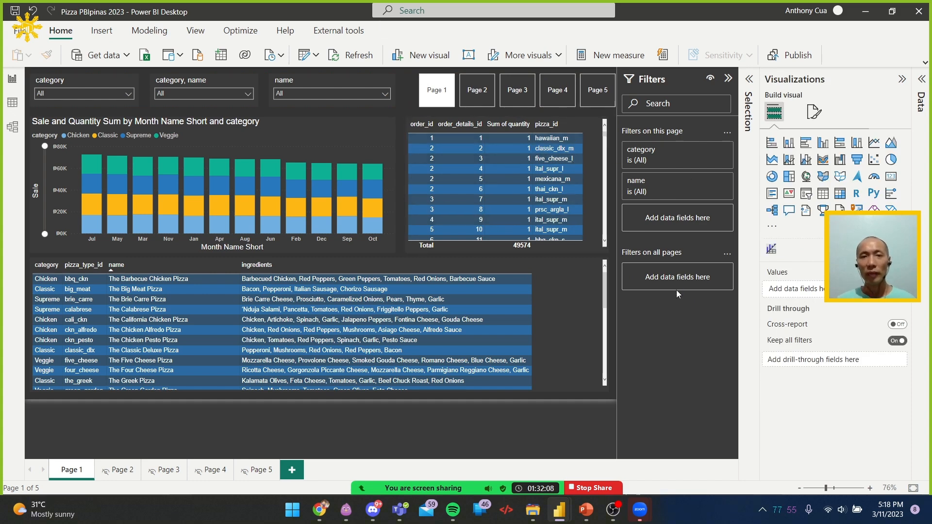
right_click(600, 95)
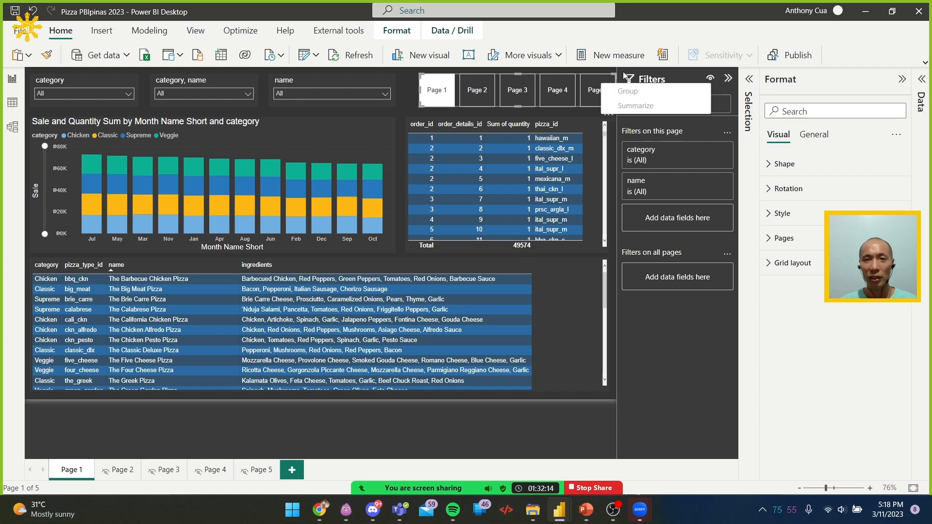
click(606, 116)
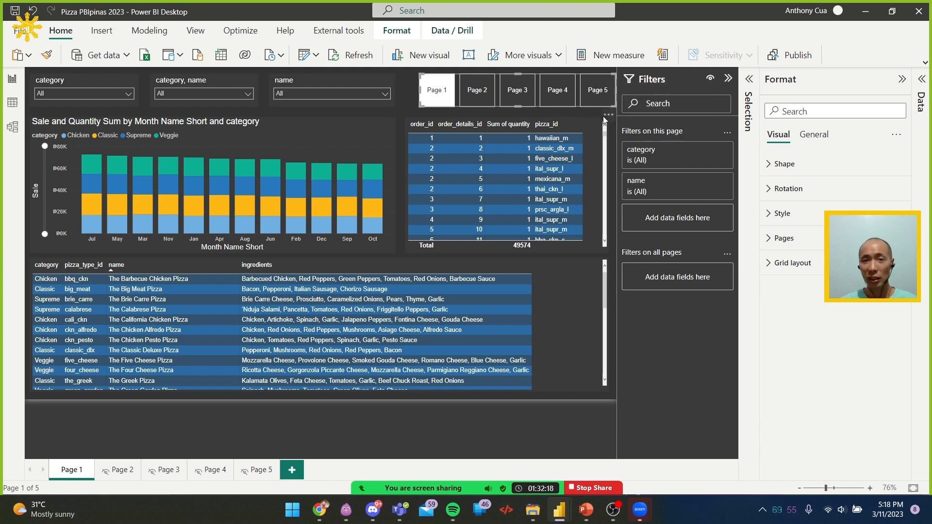
drag(610, 115, 606, 116)
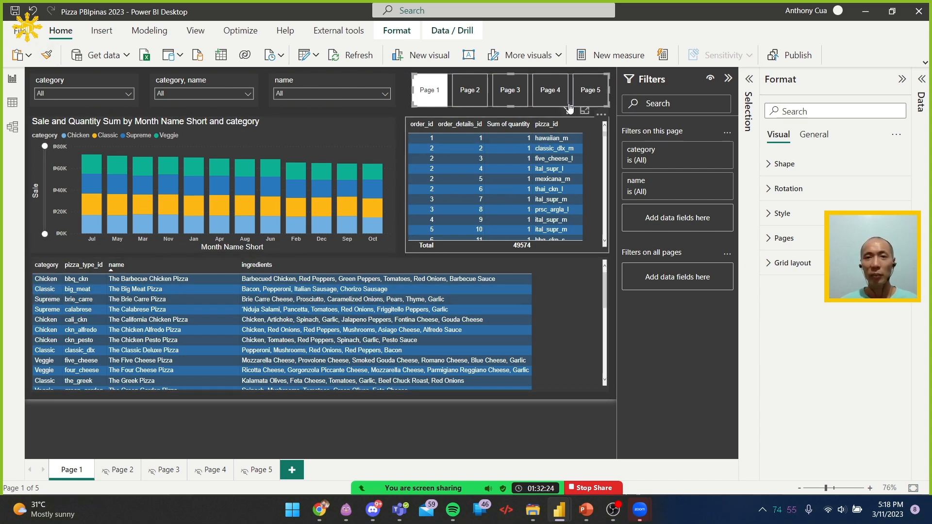
click(616, 91)
Test the page navigator by following its Page 2 button, and return to Page 1
click(466, 91)
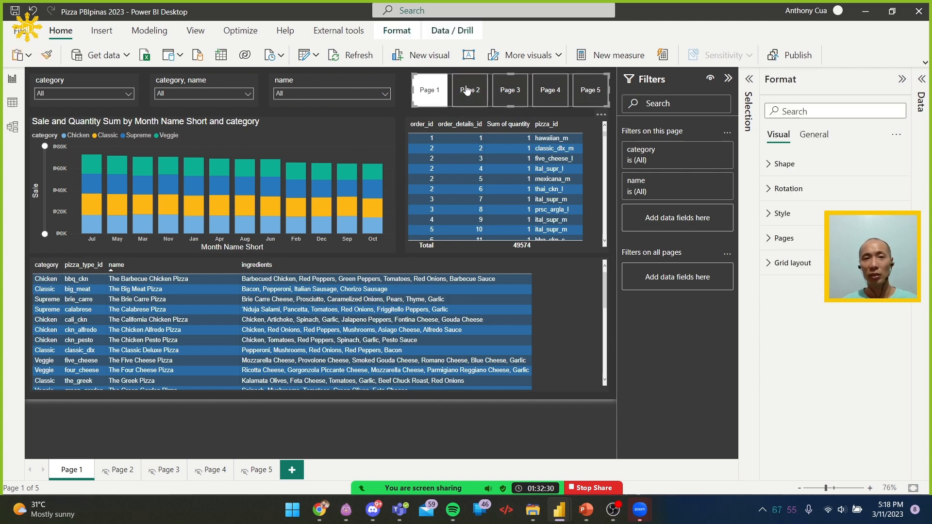
key(ctrl)
key(ctrl)
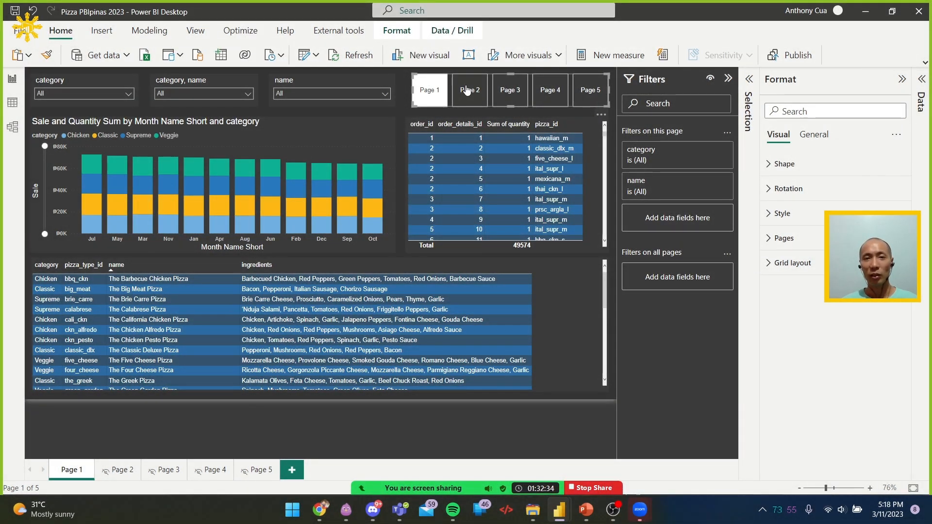
ctrl+click(467, 91)
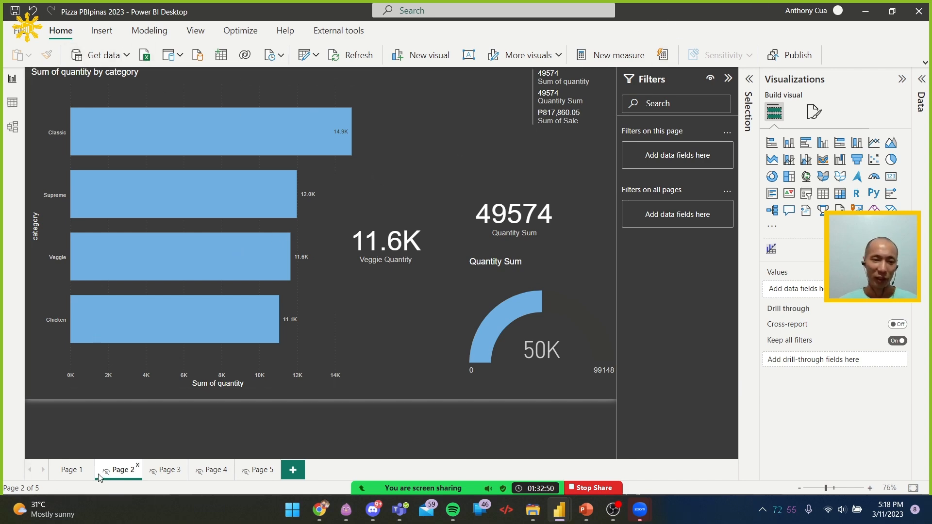
click(71, 470)
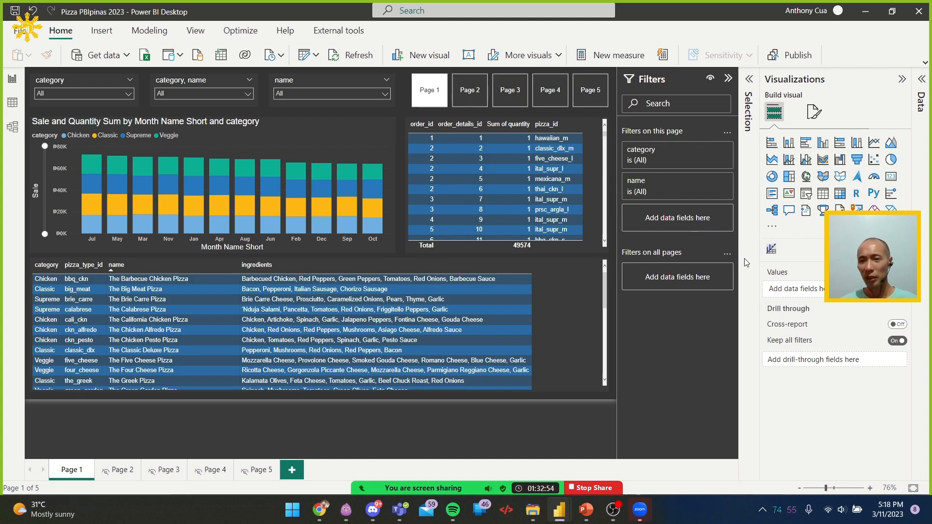
Try the Pentagon and Rounded Rectangle shapes on the page navigator's buttons
click(571, 87)
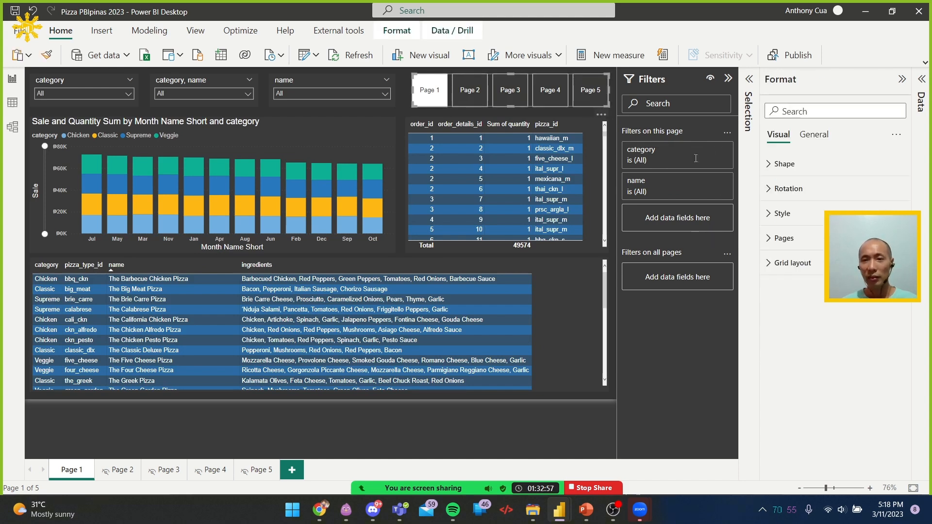
click(813, 166)
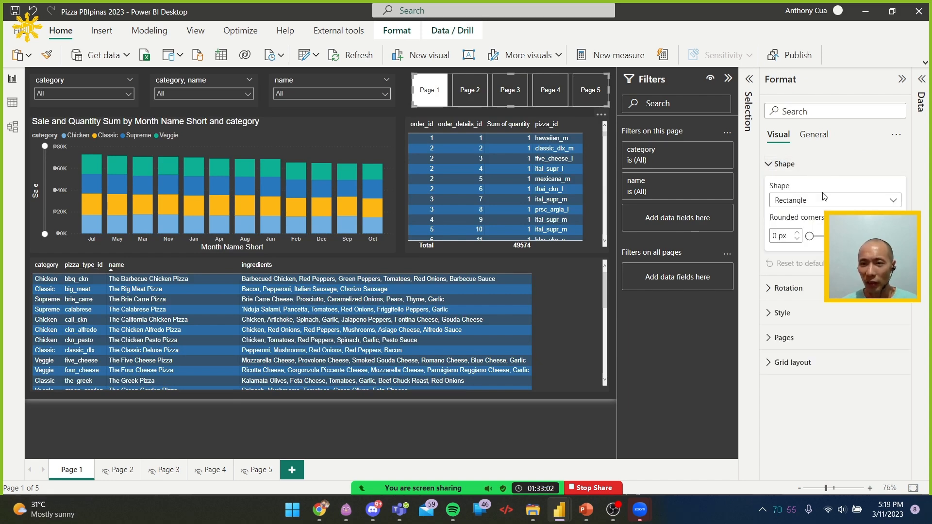
click(829, 203)
click(829, 203)
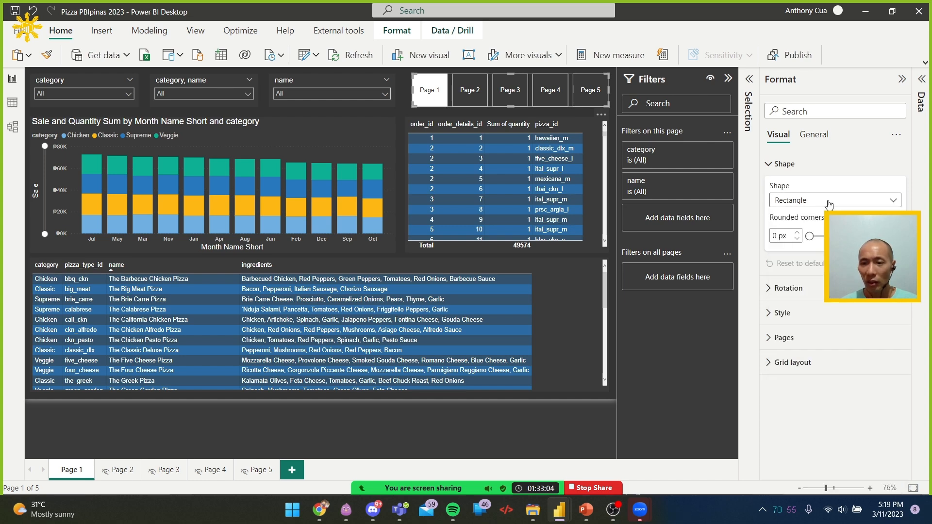
click(829, 203)
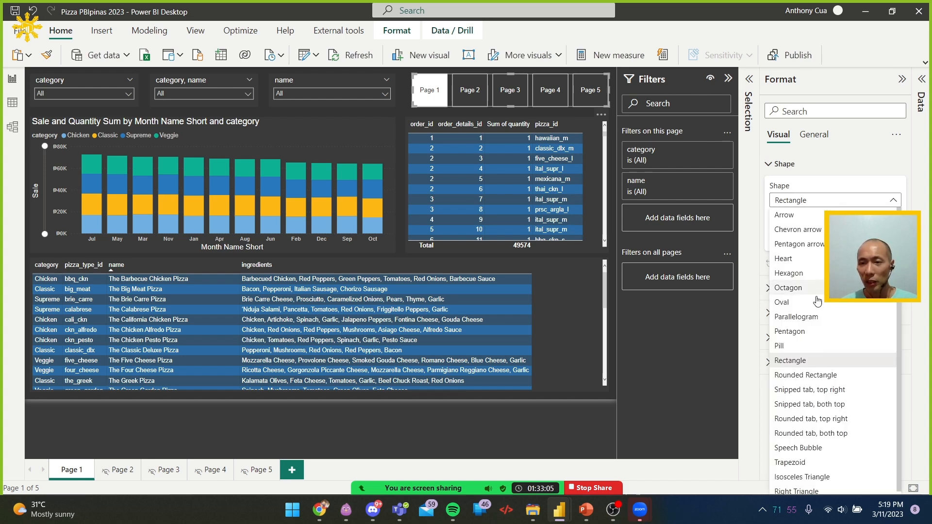
click(812, 332)
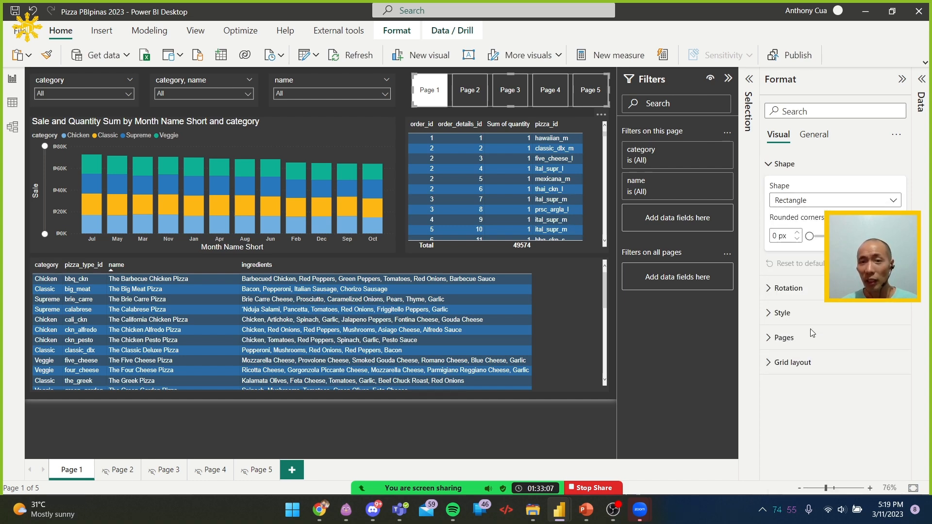
click(820, 206)
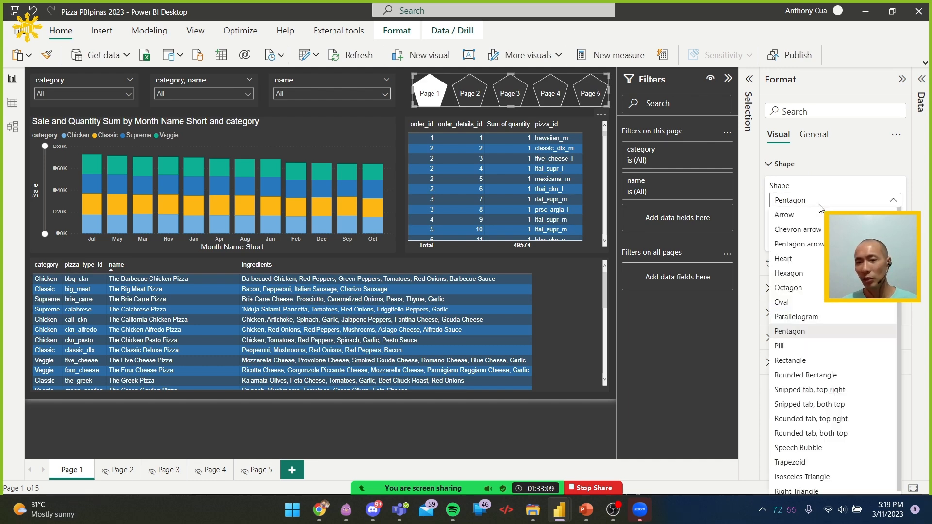
click(828, 376)
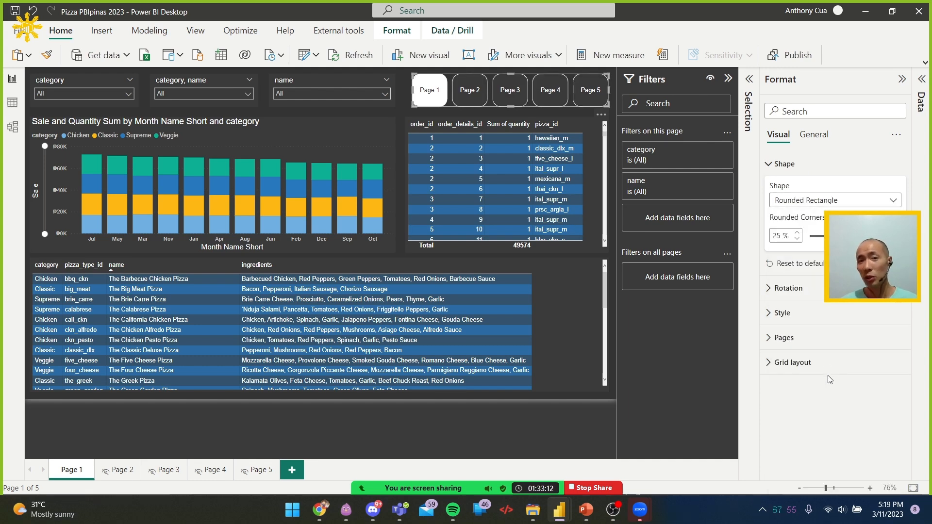
Set the page navigator's button shape to Snipped tab, top right
click(848, 204)
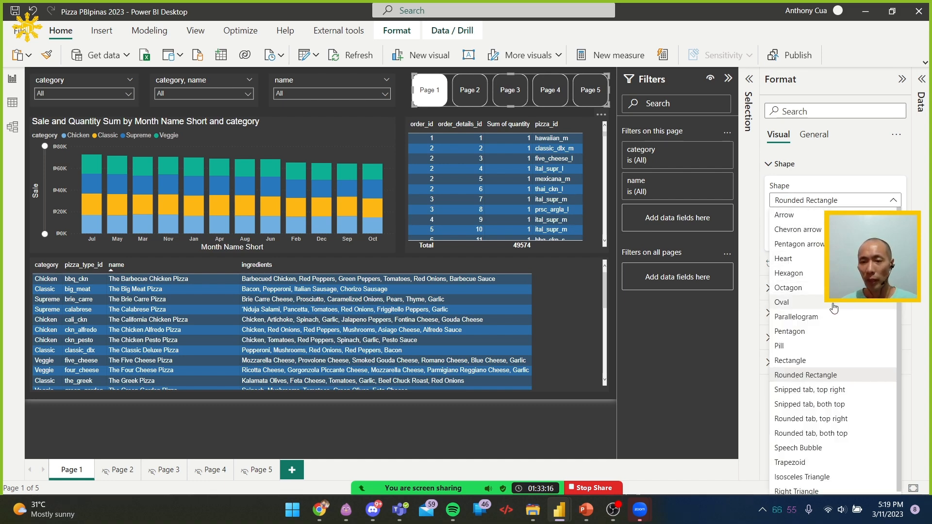
scroll(832, 426, down, 1)
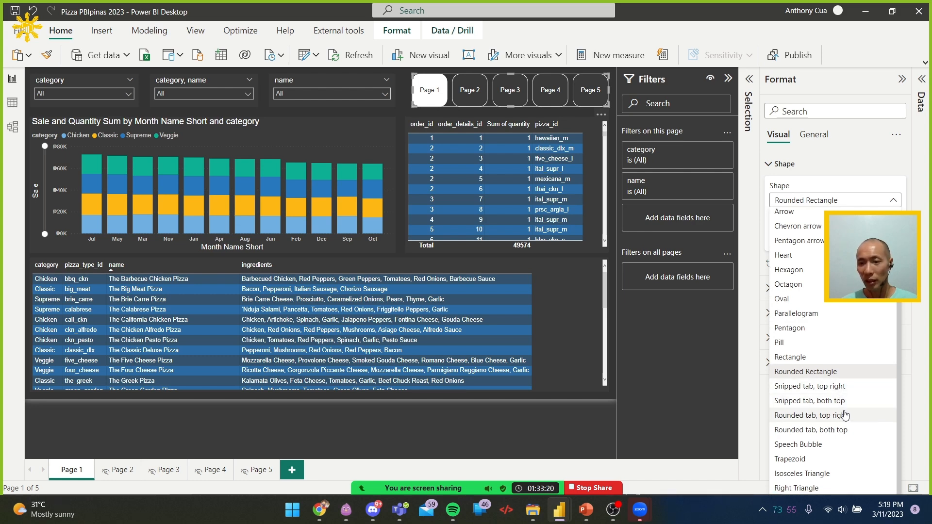
click(840, 391)
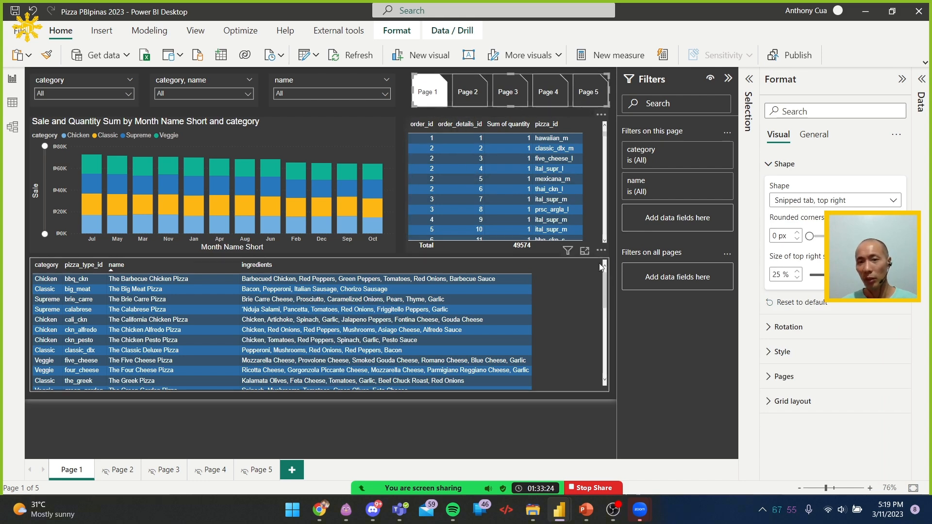
Collapse the Filters pane to enlarge the report canvas and view the orders table's general and visual format options
click(609, 252)
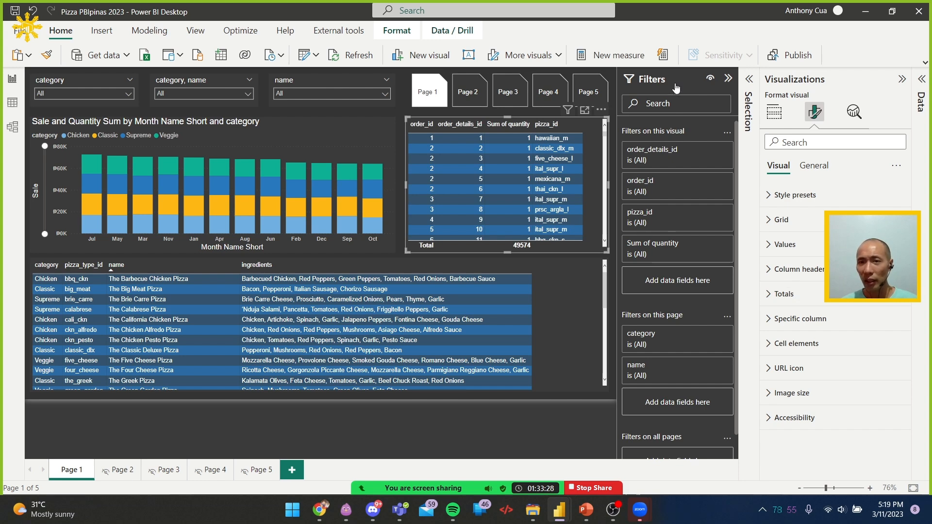
click(728, 78)
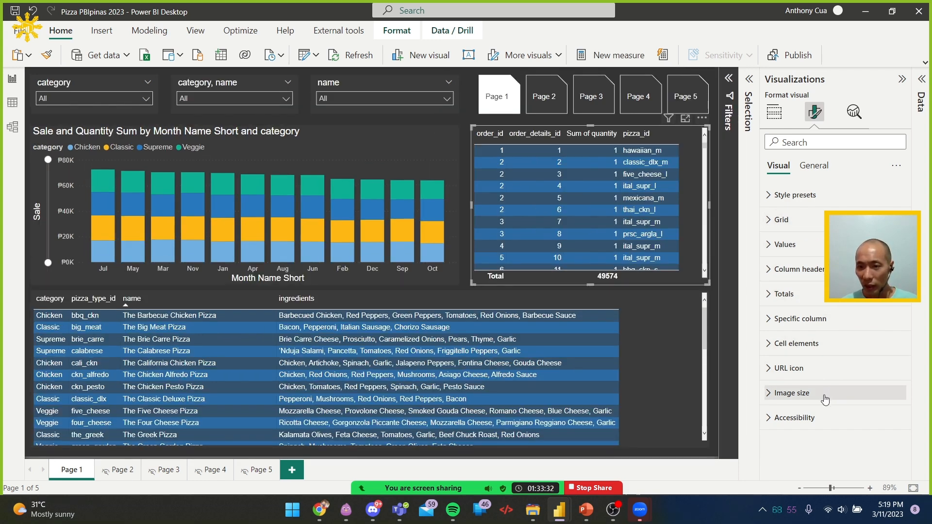
click(824, 166)
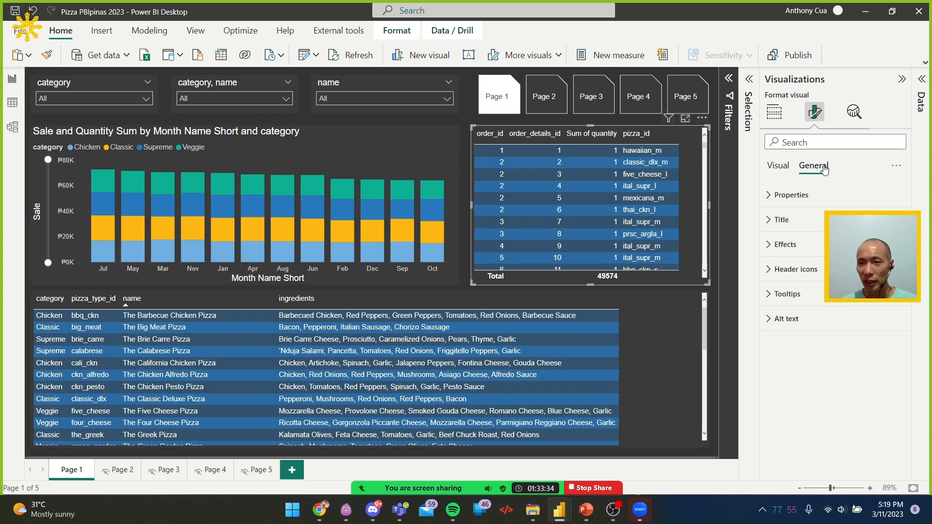
click(773, 174)
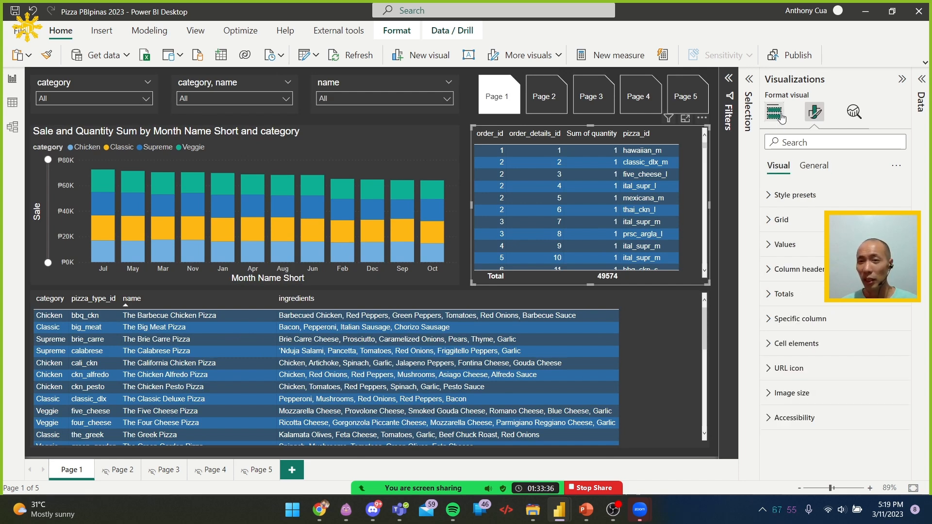
Insert a blank button and place it below the name slicer, at the bar chart's upper corner next to the orders table
click(470, 86)
click(103, 33)
click(745, 52)
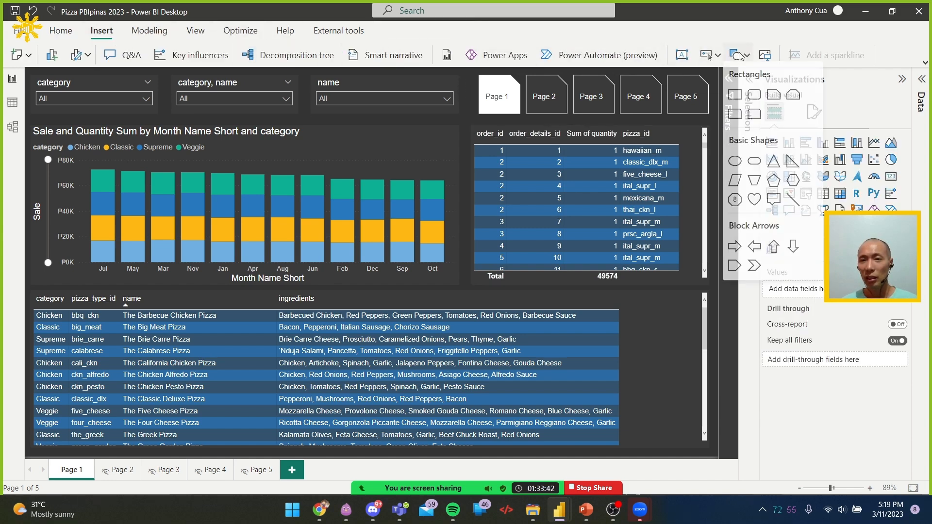
click(711, 56)
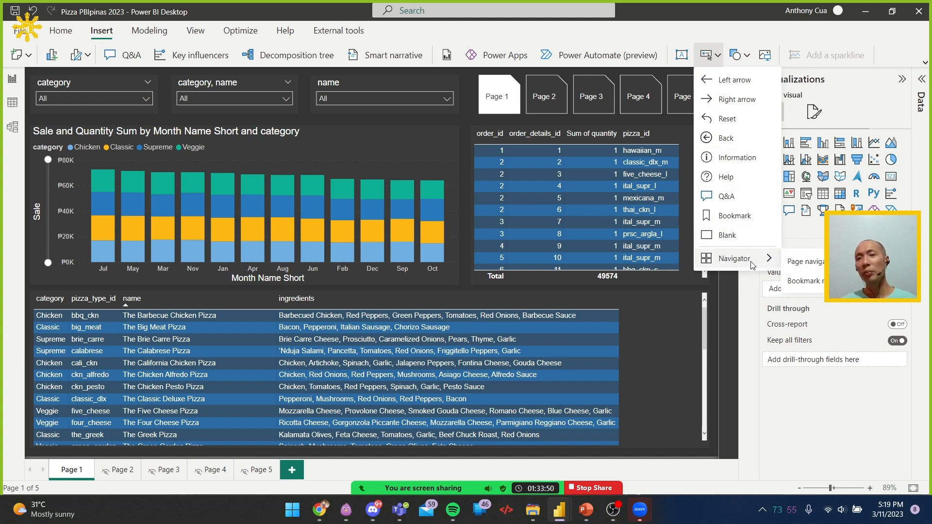
click(727, 236)
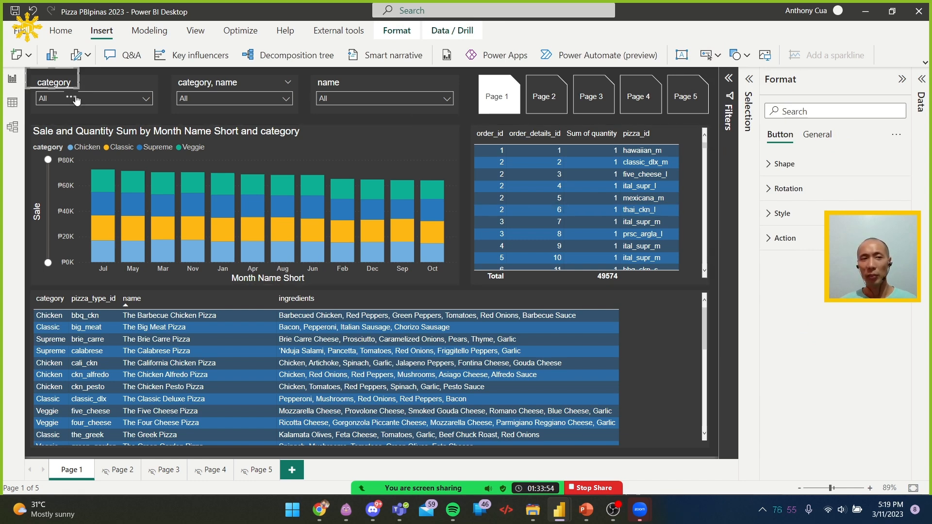
drag(76, 85, 475, 147)
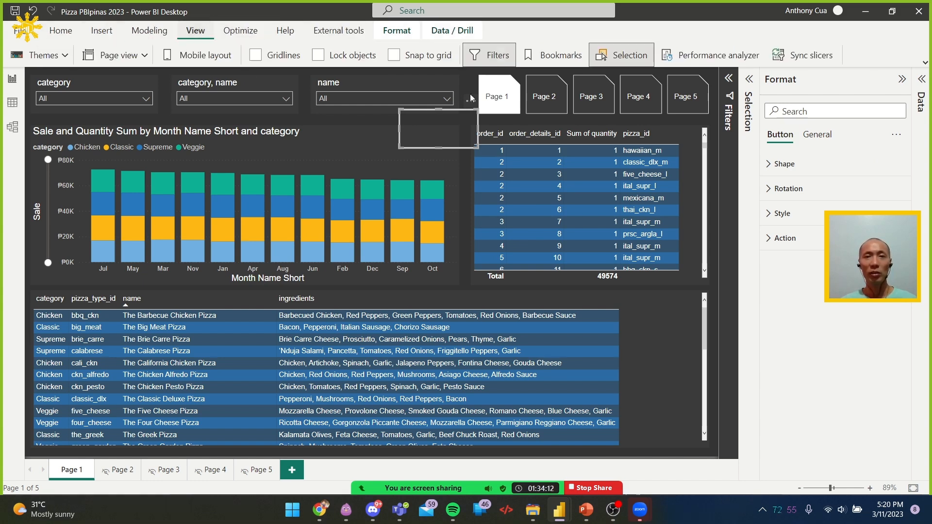
Add a bookmark with the category, category-name and name slicers selected and set to All
click(557, 55)
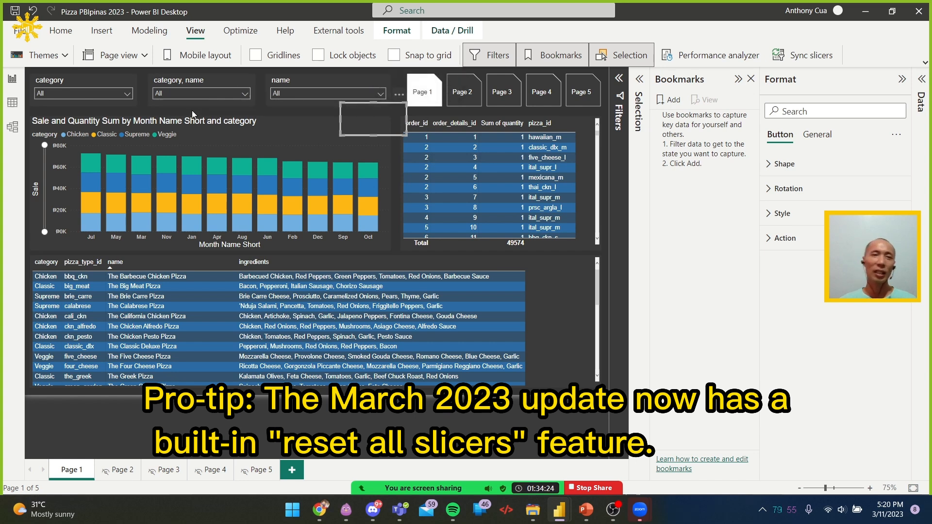
click(88, 78)
ctrl+click(197, 82)
ctrl+click(298, 78)
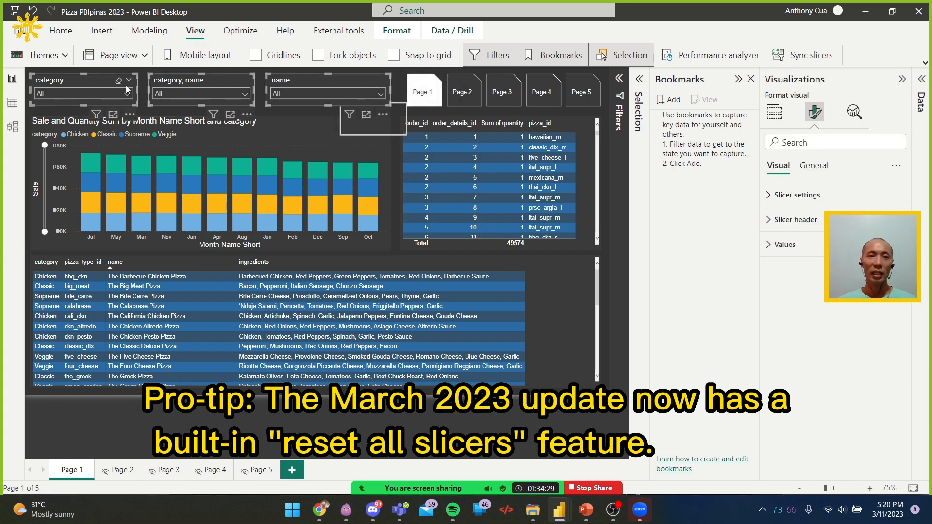
click(670, 101)
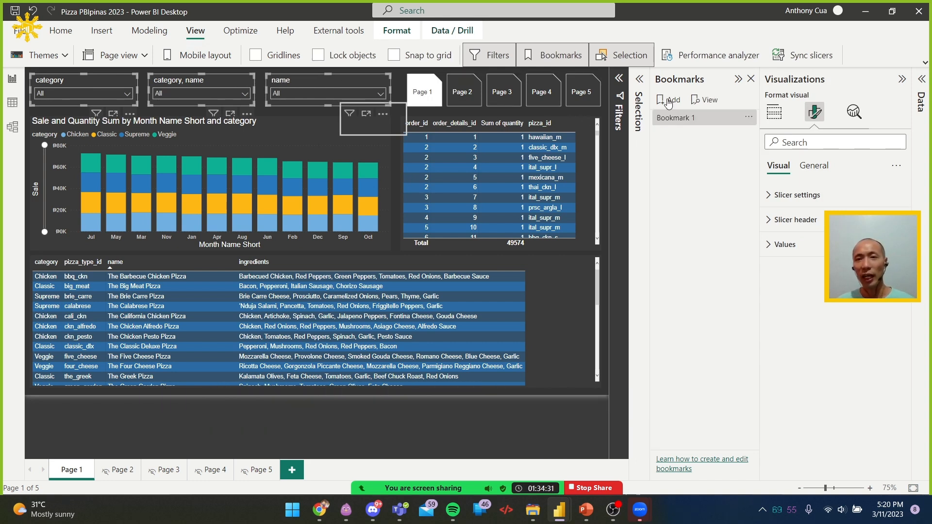
click(661, 121)
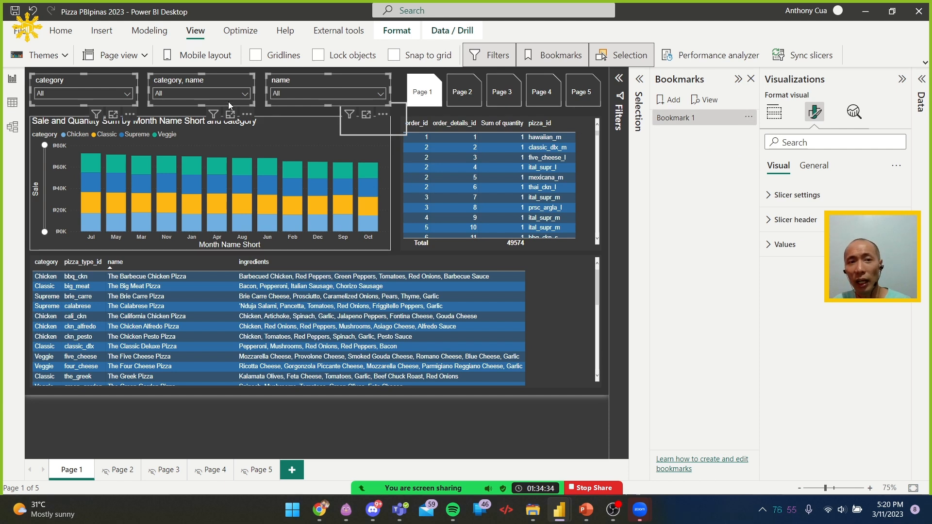
Limit Bookmark 1 to the selected visuals and exclude Display from what it captures
click(752, 118)
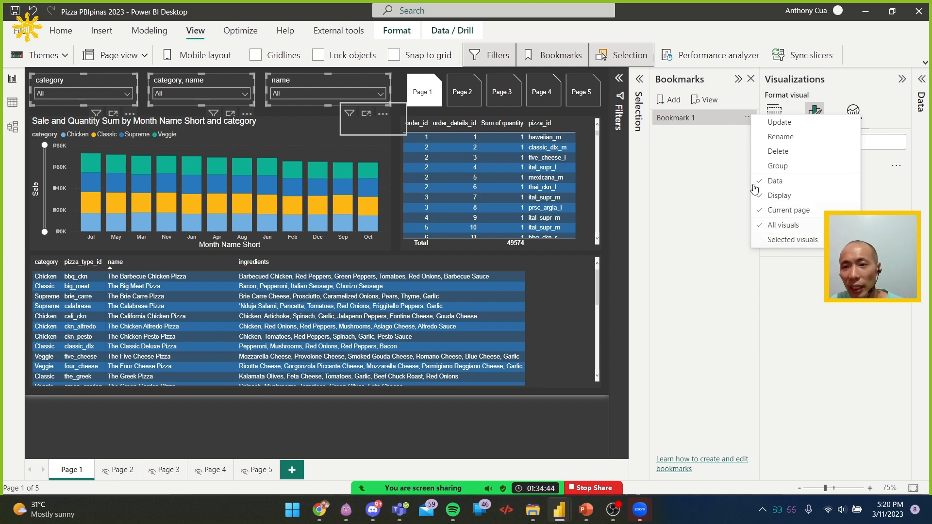
click(787, 240)
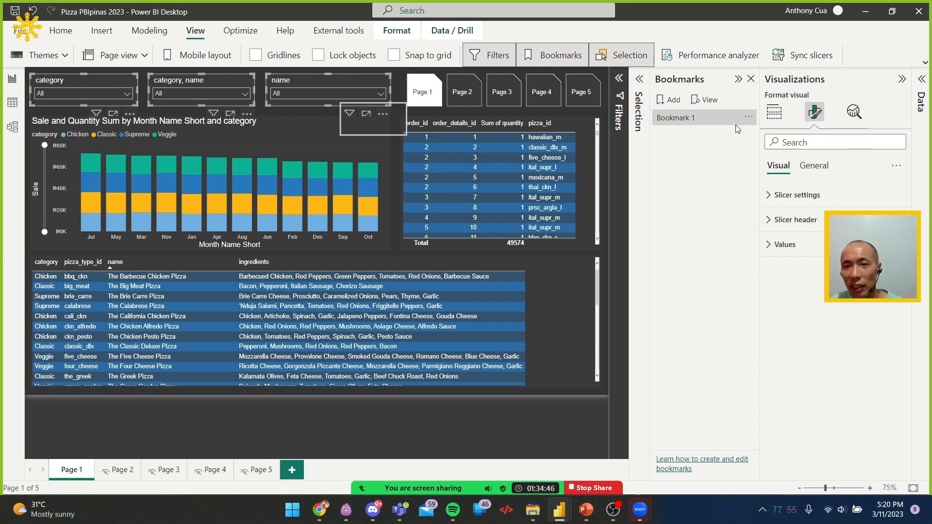
click(749, 117)
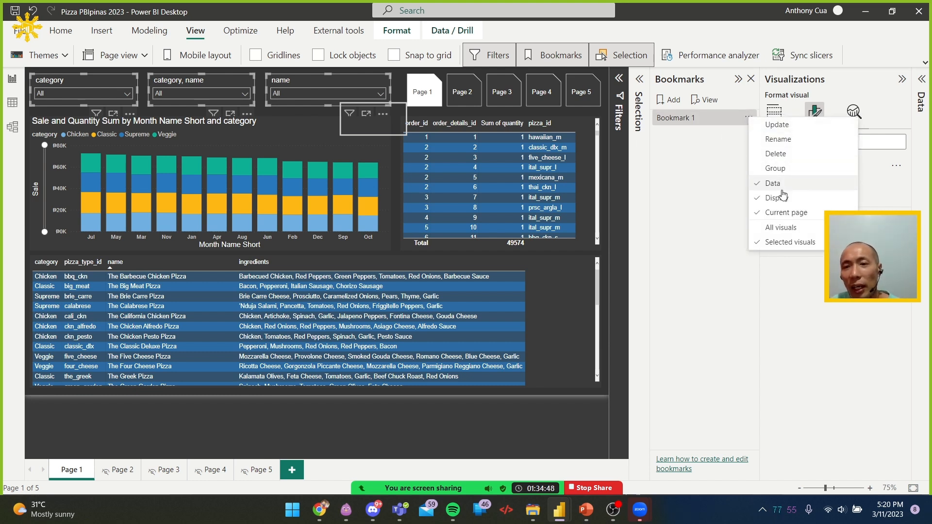
click(788, 198)
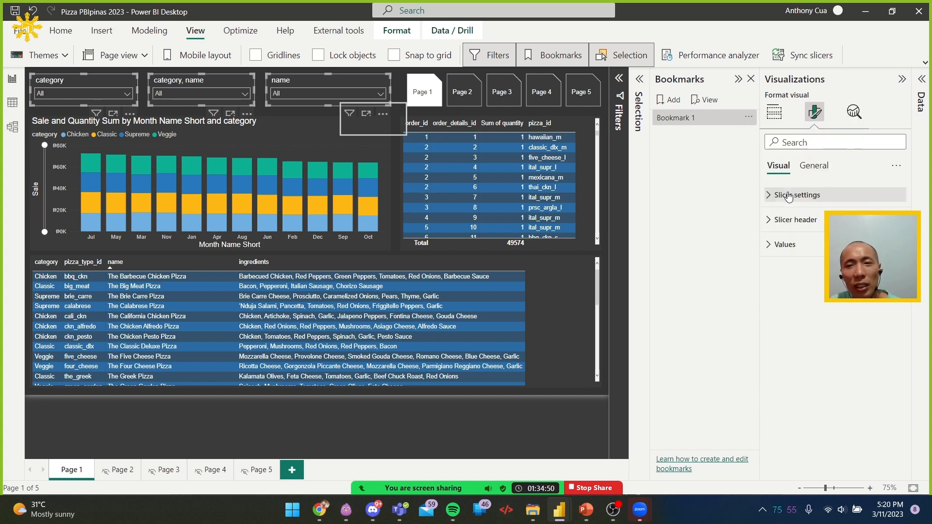
Rename the slicer bookmark as Reset
click(749, 119)
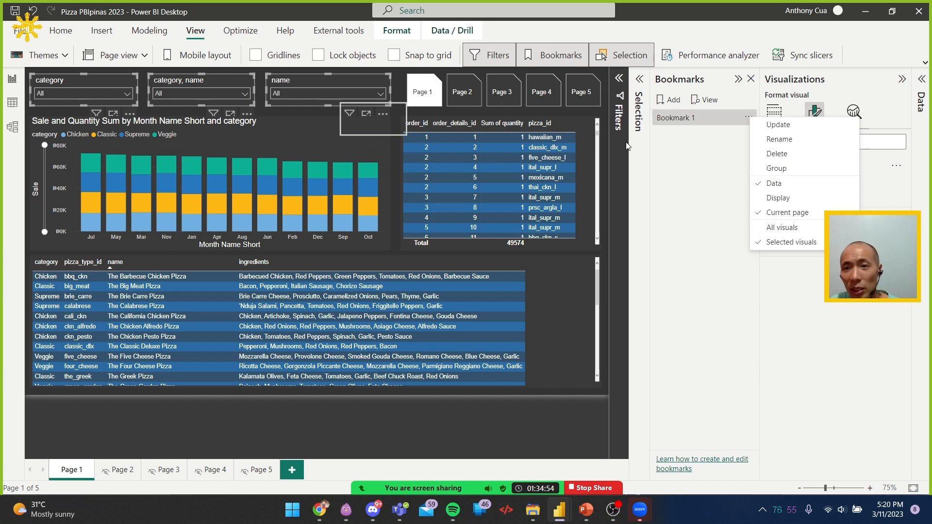
click(775, 142)
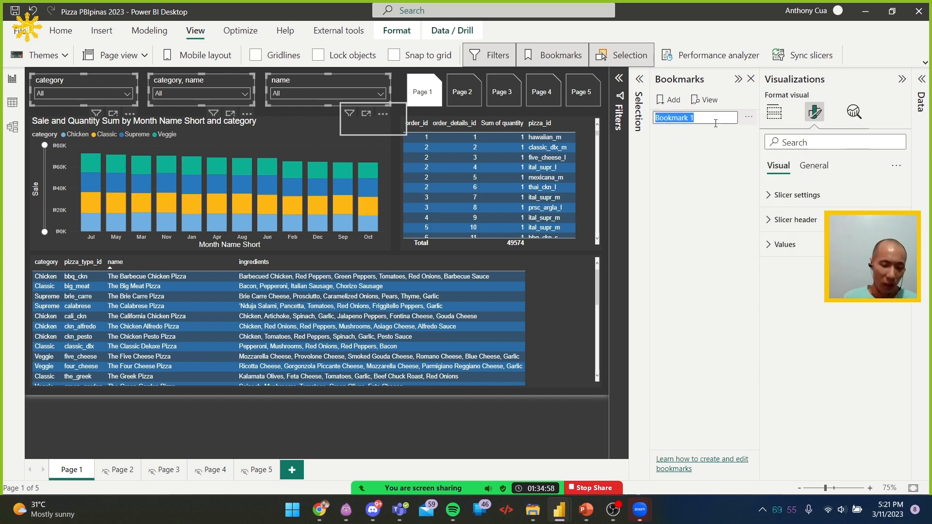
text(Reset)
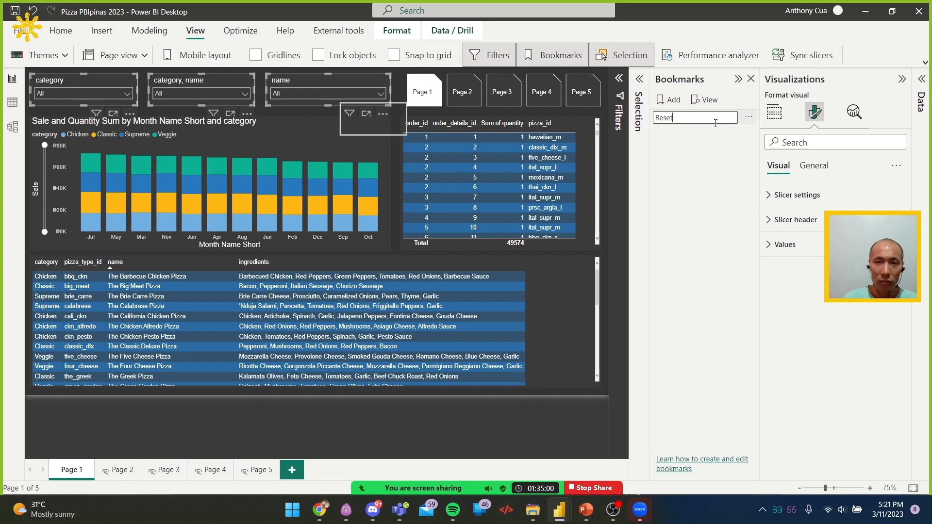
key(Return)
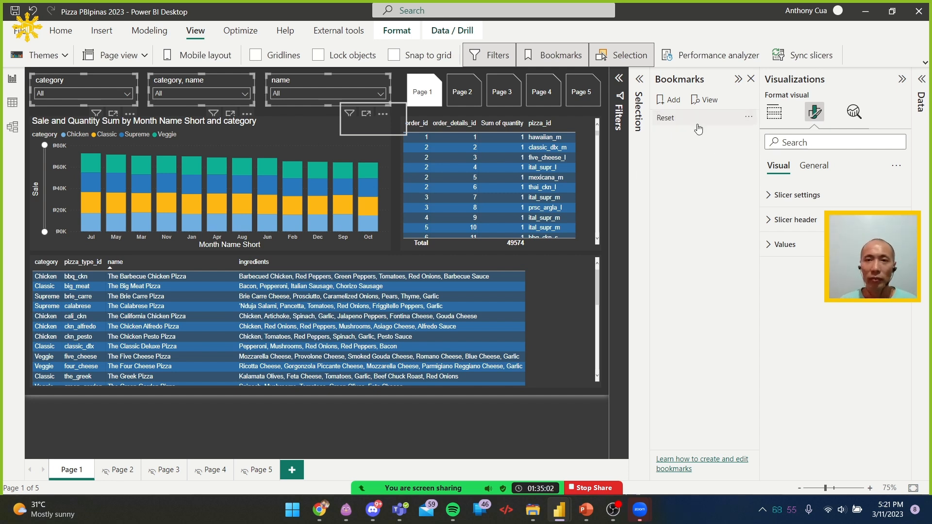
right_click(710, 117)
click(738, 125)
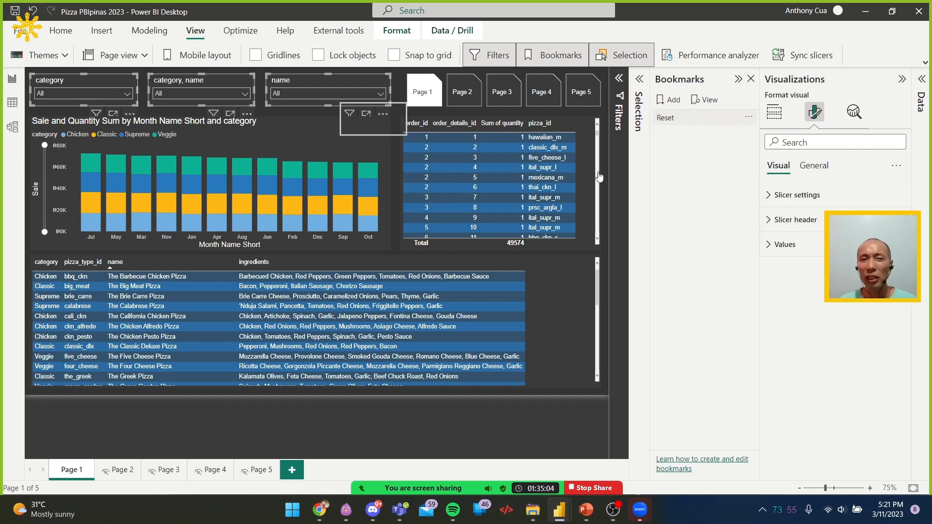
With the report's blank button selected, open a new Chrome tab and switch to PL-300 in 5 Days.pptx in PowerPoint
click(393, 120)
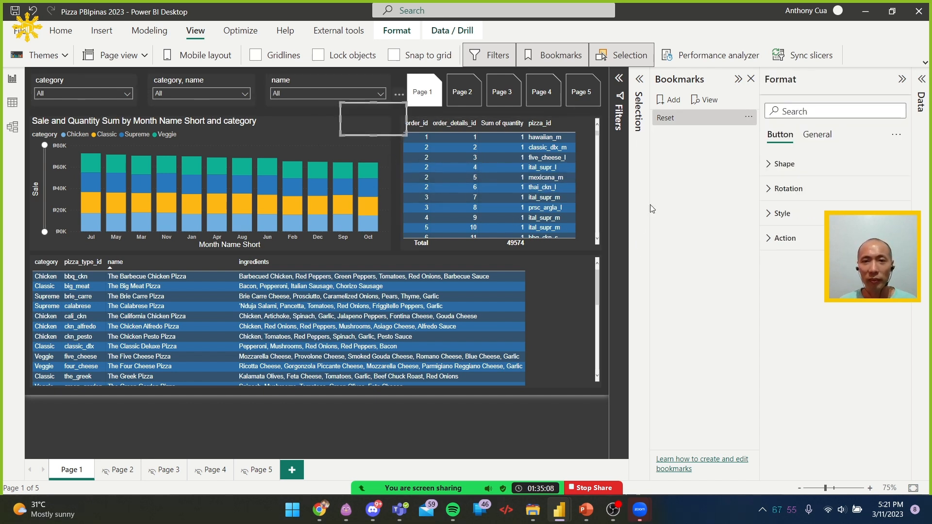
mouse_move(319, 521)
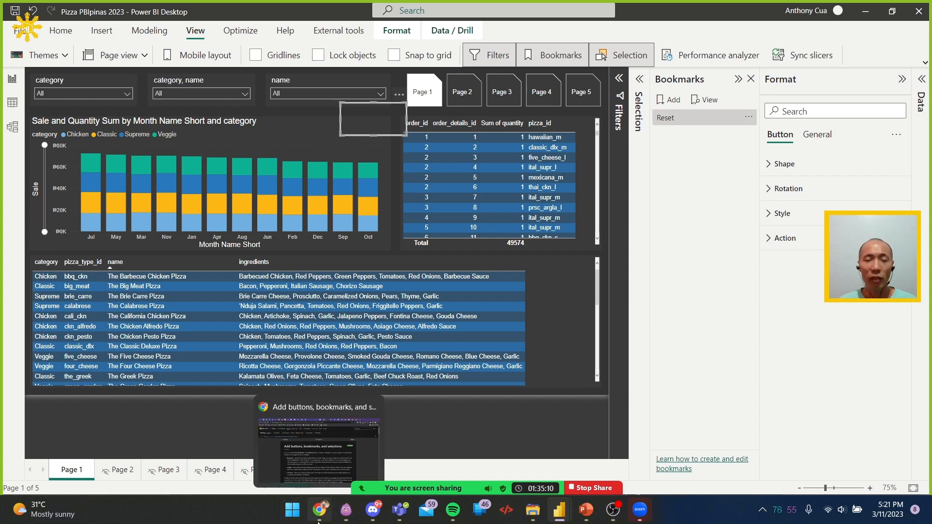
click(319, 452)
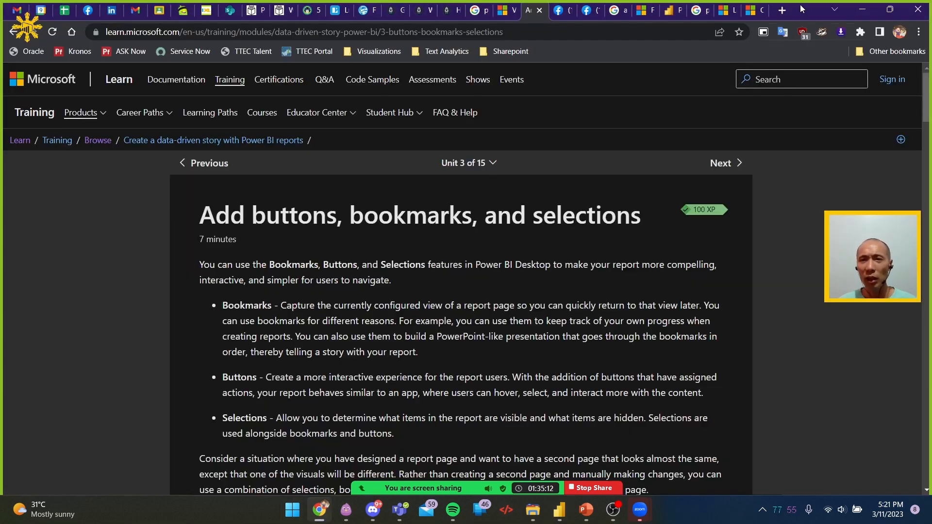
click(782, 10)
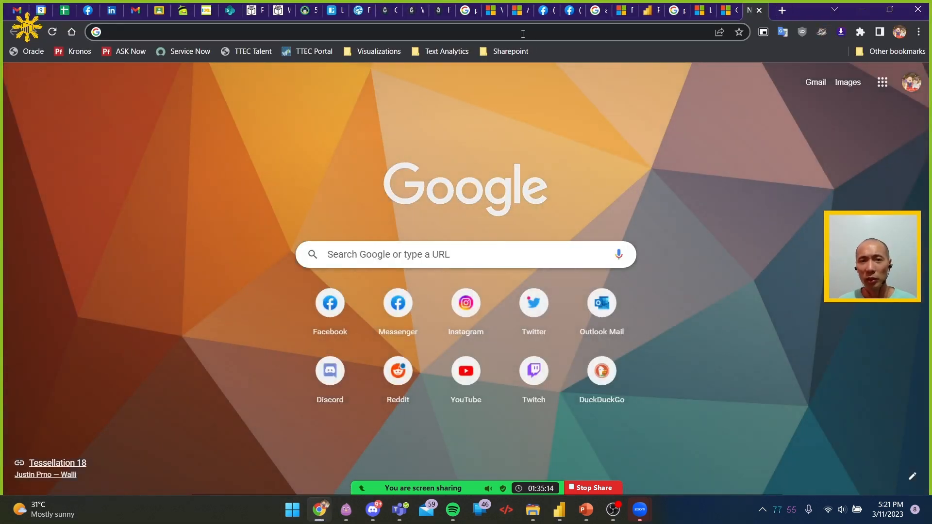
click(587, 508)
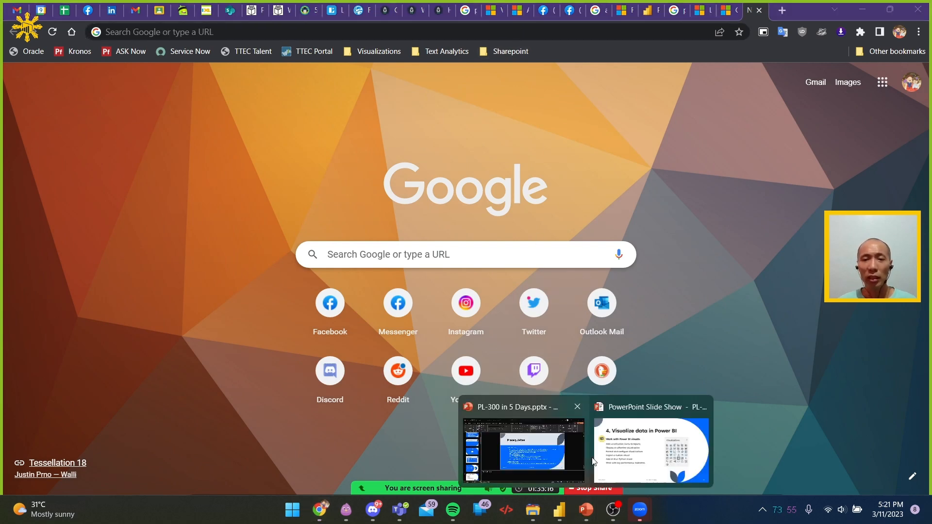
click(537, 453)
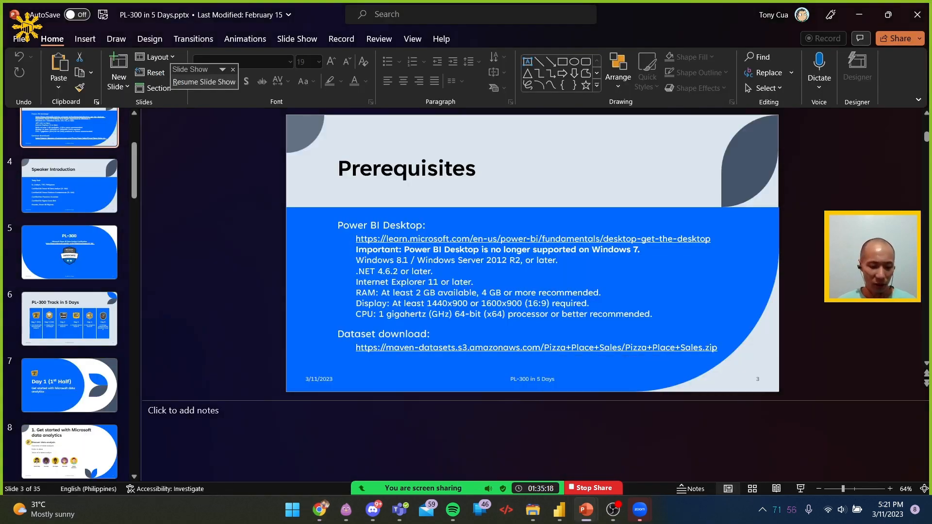
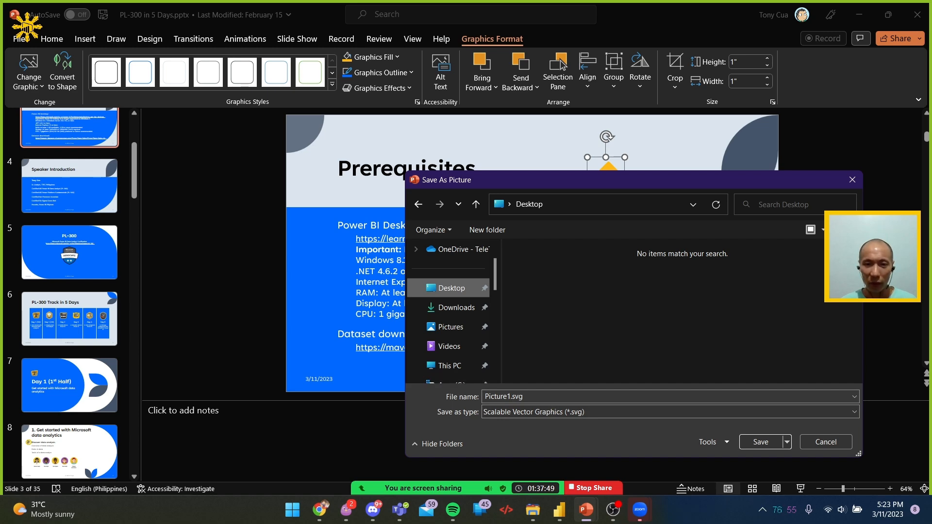
Save the Prerequisites slide's eraser icon to the Desktop as an SVG picture named eraser
key(ctrl)
key(ctrl)
click(533, 395)
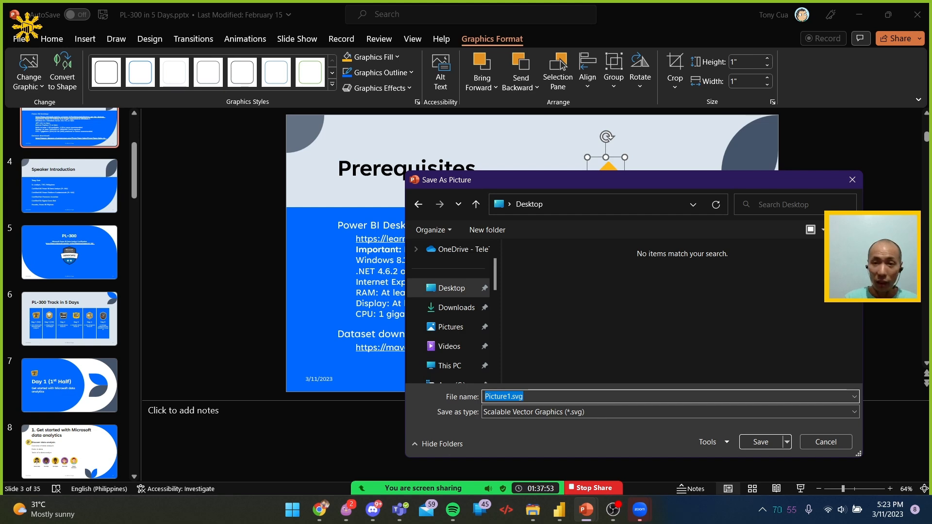
text(eraser)
key(ctrl+a)
key(Return)
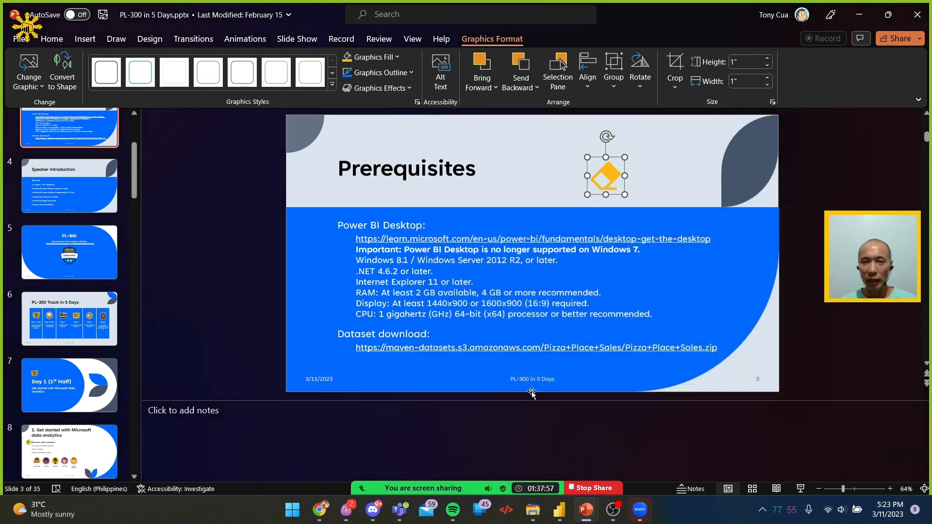
Save the same eraser icon to the Desktop as a PNG picture named eraser
right_click(610, 177)
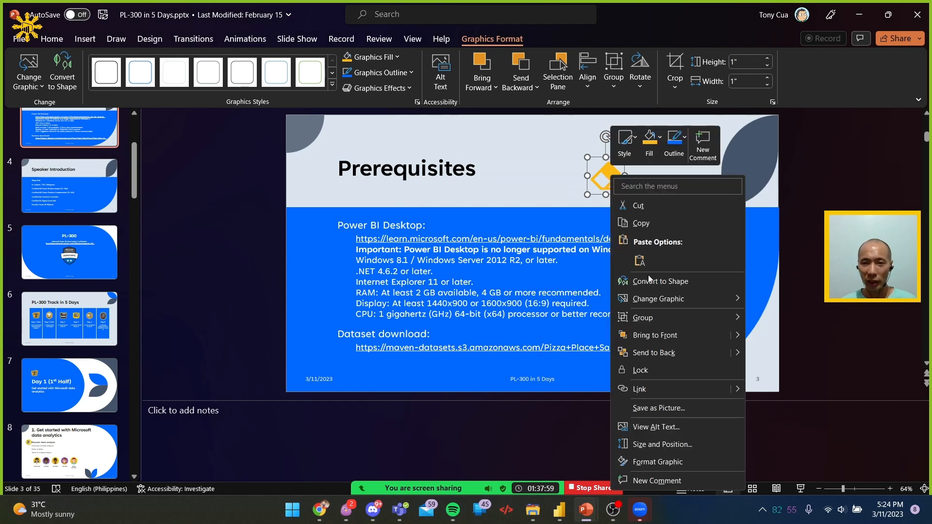
click(671, 407)
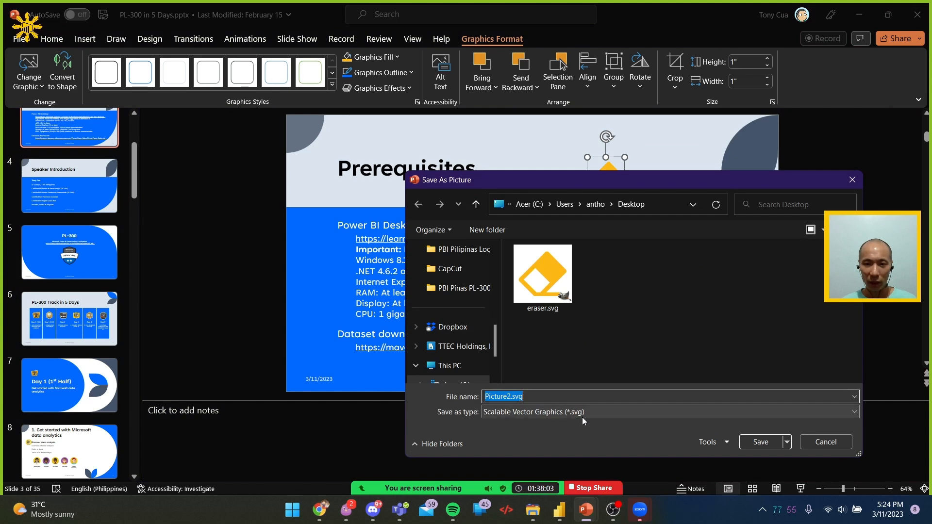
click(583, 413)
click(592, 425)
double_click(529, 397)
text(eraser)
click(759, 441)
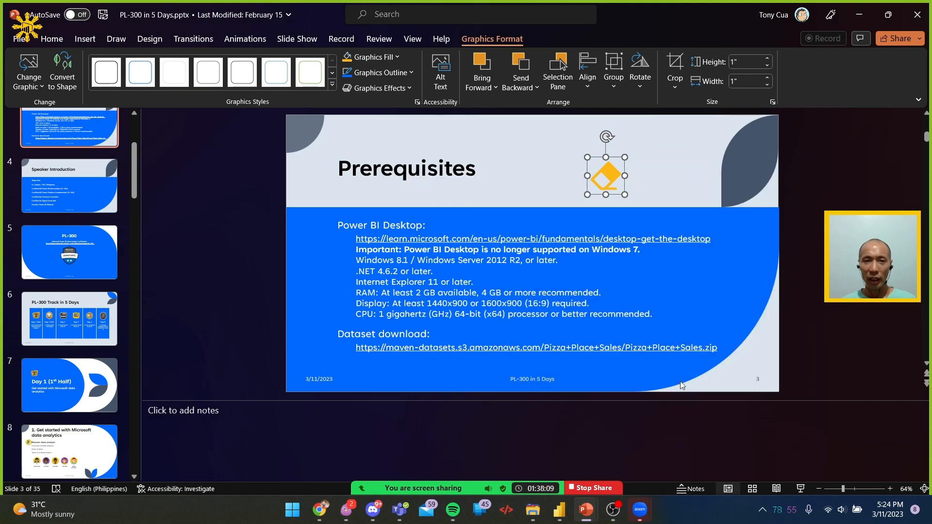
Check the saved eraser files on the desktop and switch to the Pizza PBIpinas 2023 report in Power BI Desktop
key(super+d)
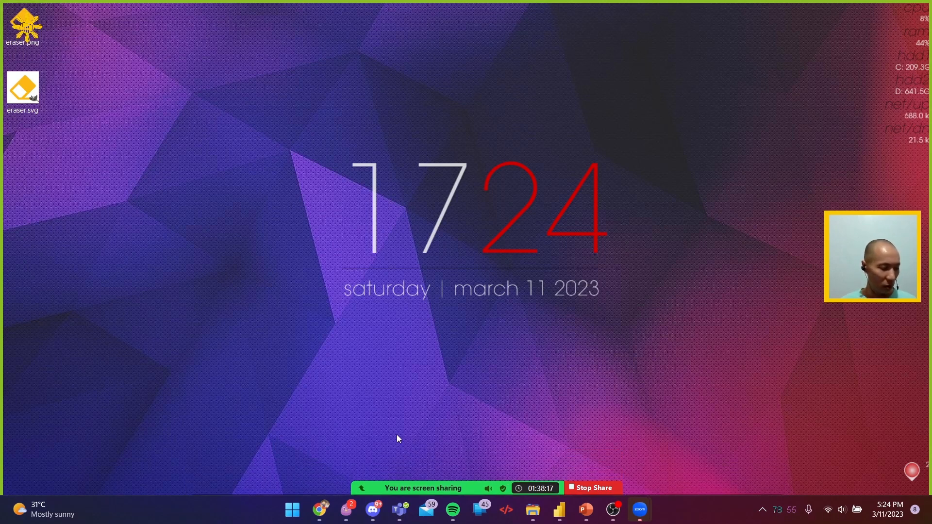
key(alt+Tab)
key(alt+Tab)
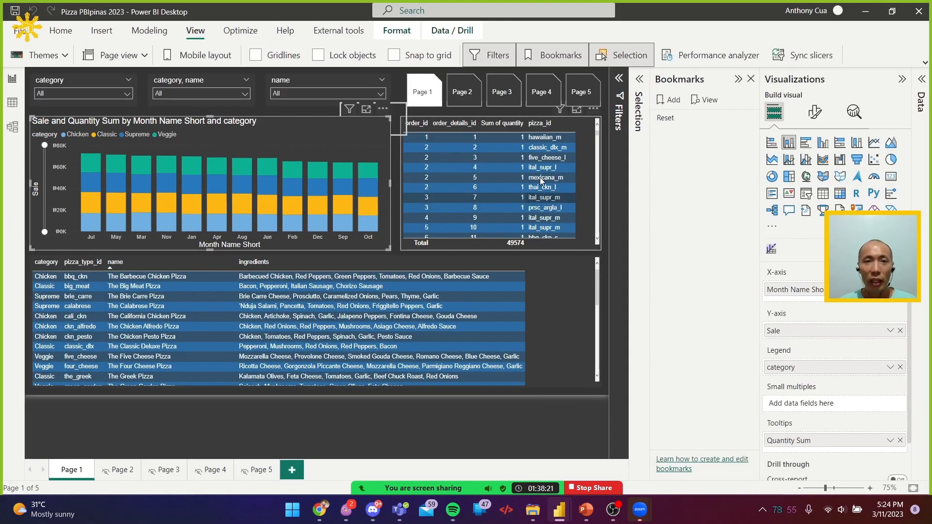
Narrow the name, category-name and category slicers on Page 1
click(347, 89)
drag(387, 90, 365, 92)
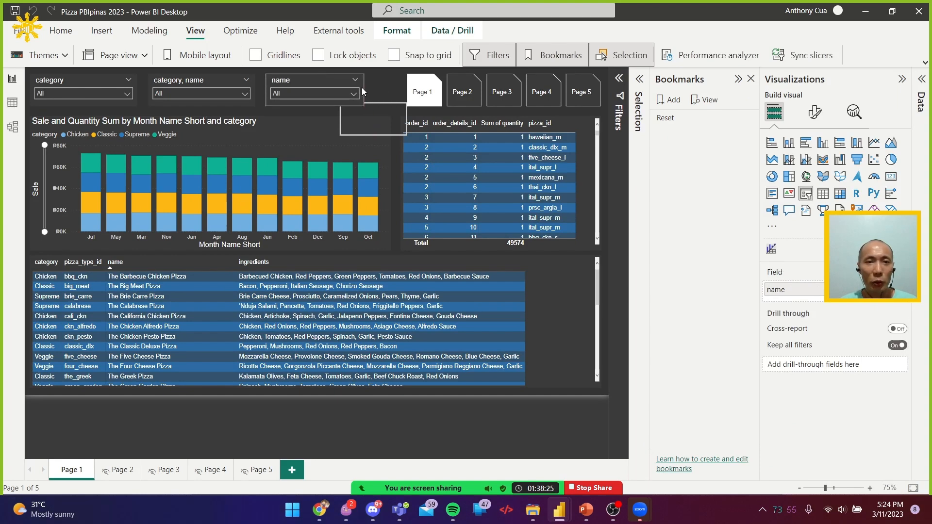
click(208, 89)
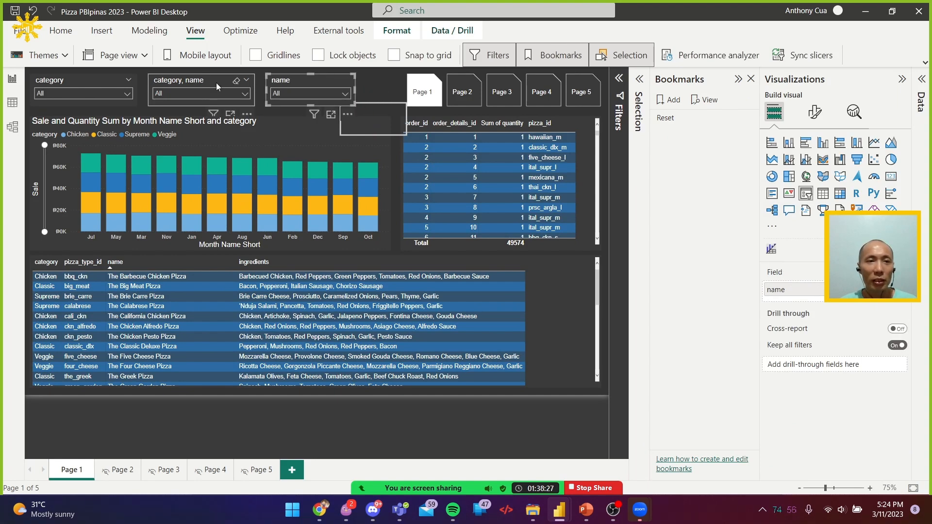
drag(254, 92, 223, 92)
click(123, 100)
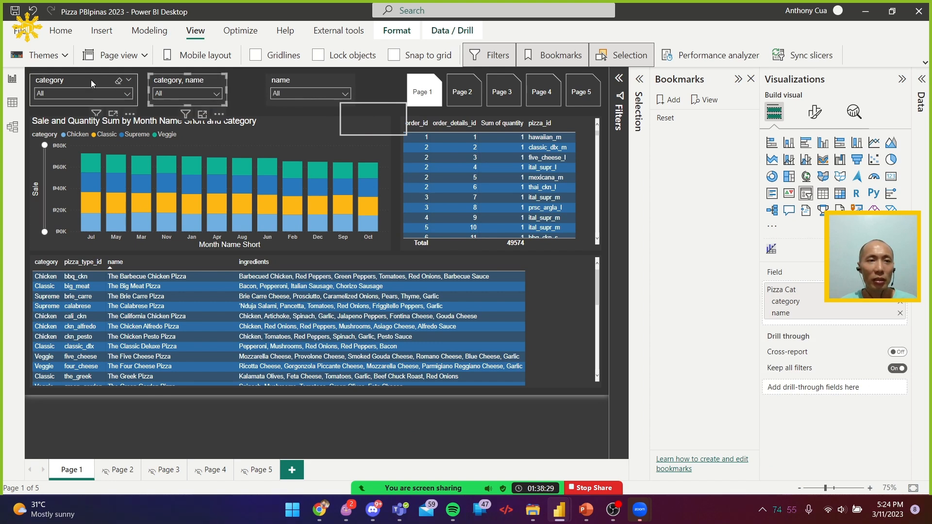
drag(137, 92, 97, 93)
Move the name slicer closer to the category slicer and distribute the three slicers horizontally
click(349, 88)
drag(345, 113, 283, 117)
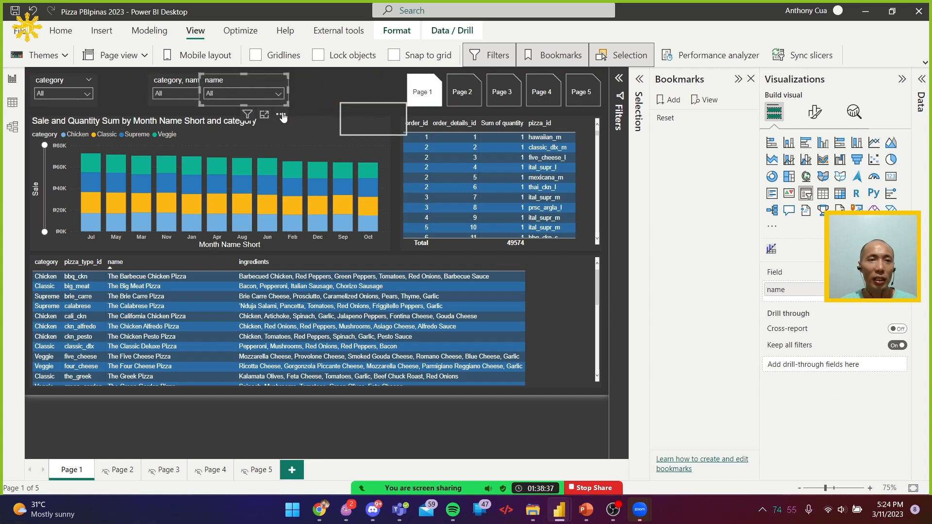
ctrl+click(163, 81)
ctrl+click(73, 80)
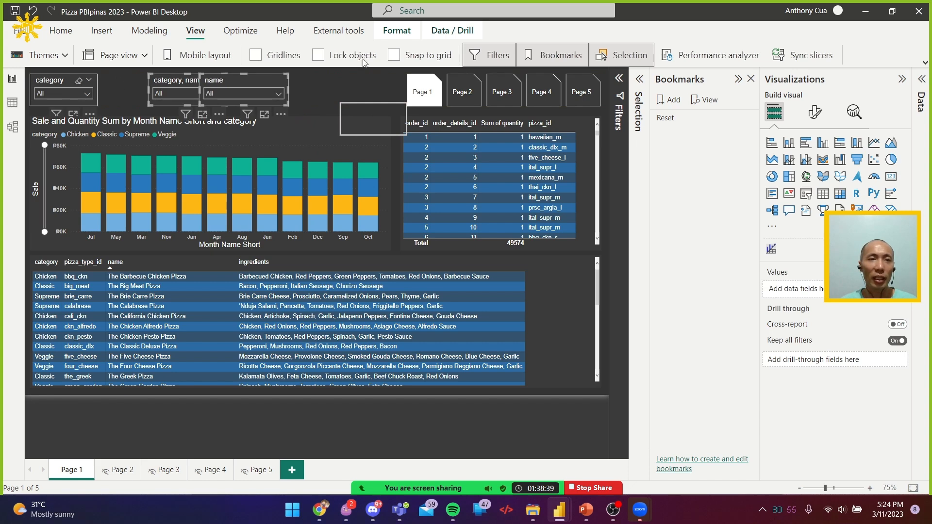
click(397, 30)
click(568, 55)
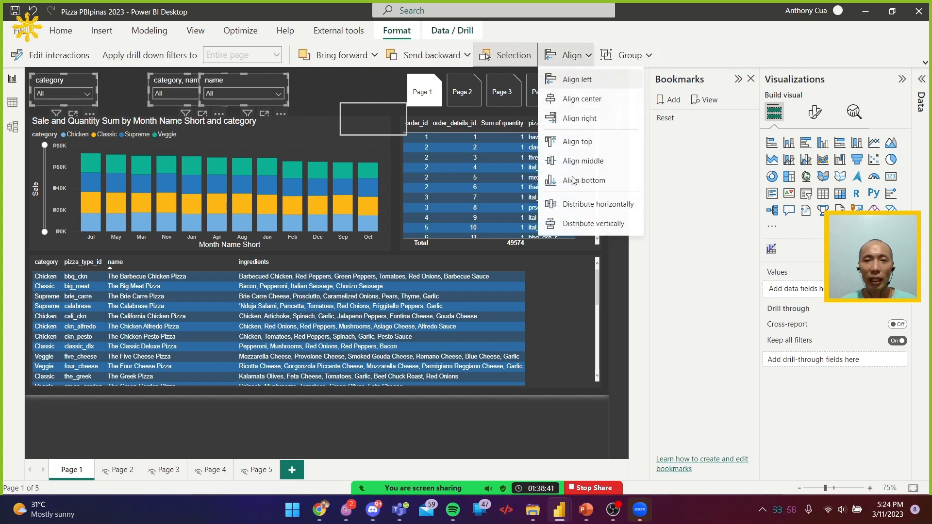
click(595, 204)
Place the blank button beside the name slicer and shrink it to a roughly square shape in line with the slicers
drag(395, 104, 358, 68)
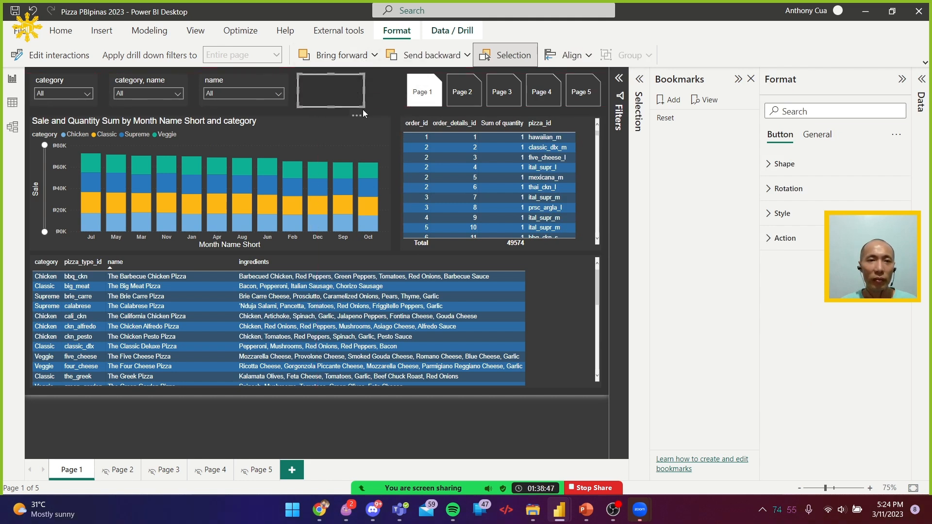
drag(334, 106, 334, 105)
drag(350, 91, 336, 90)
click(331, 86)
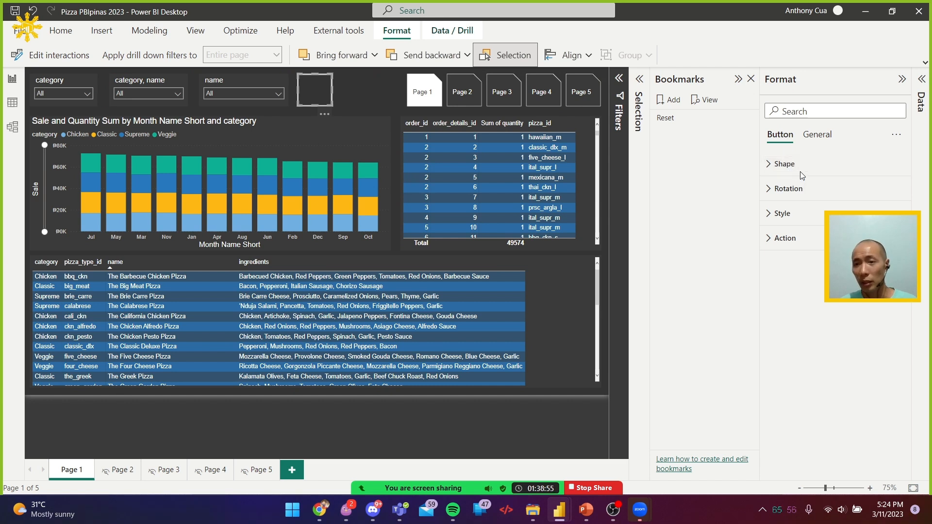
Turn on the blank button's fill in its Default state and use eraser.svg as the fill image
click(800, 222)
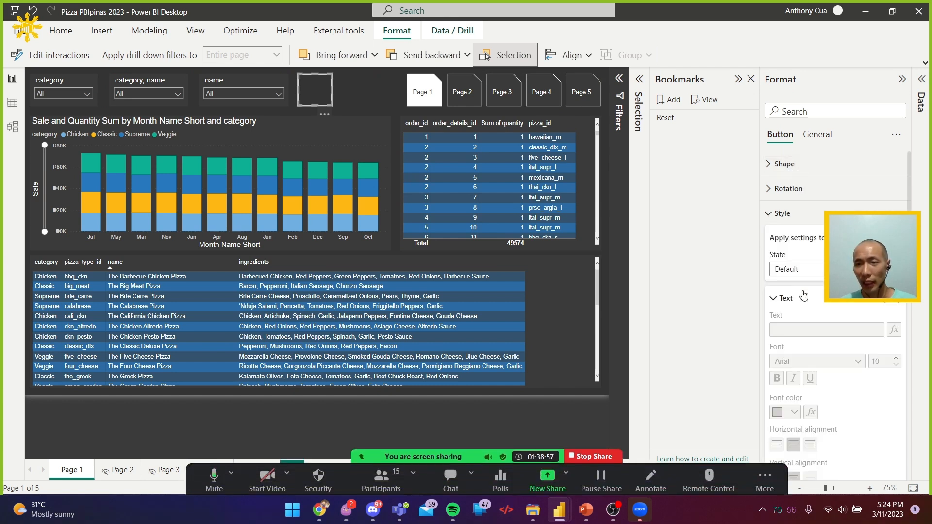
scroll(772, 285, down, 2)
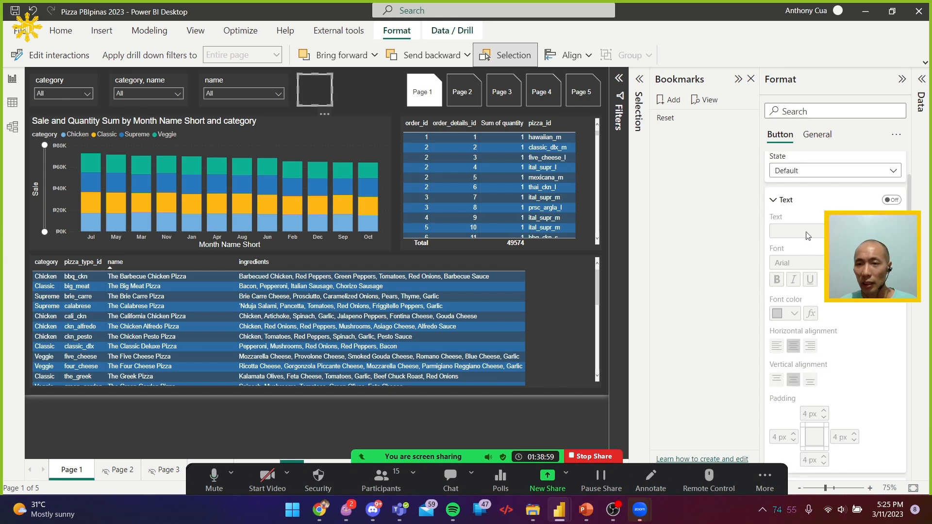
click(801, 200)
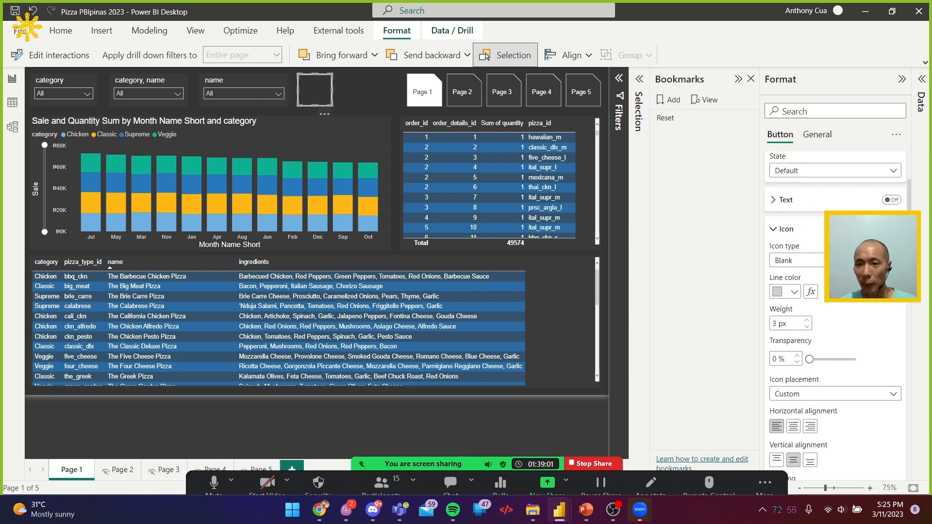
click(777, 230)
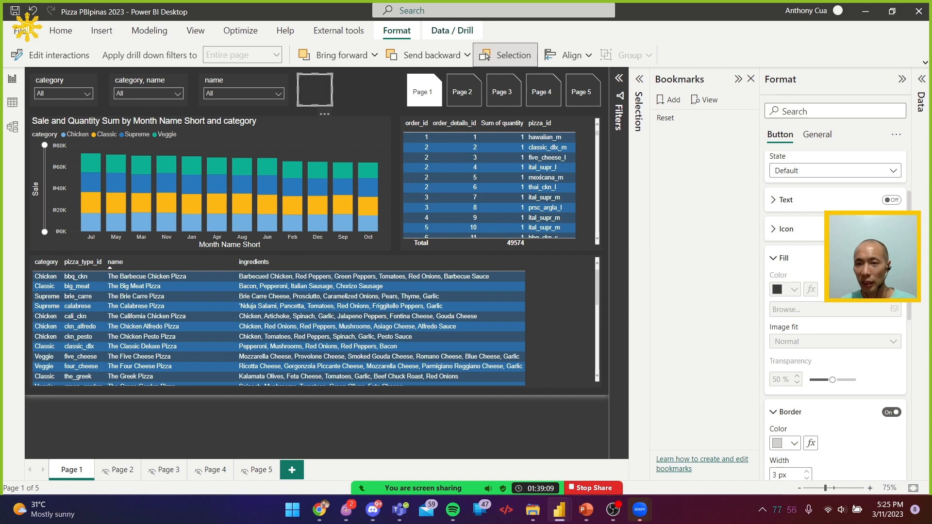
click(892, 259)
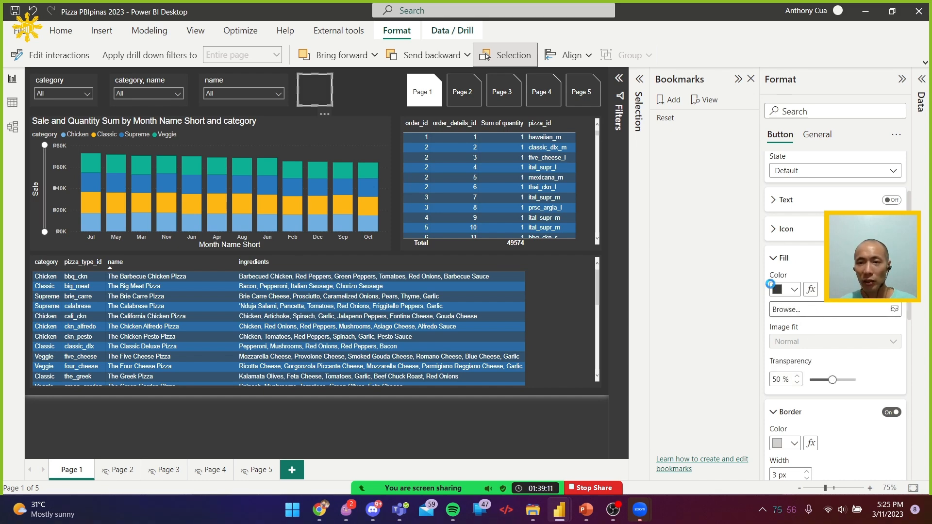
click(787, 310)
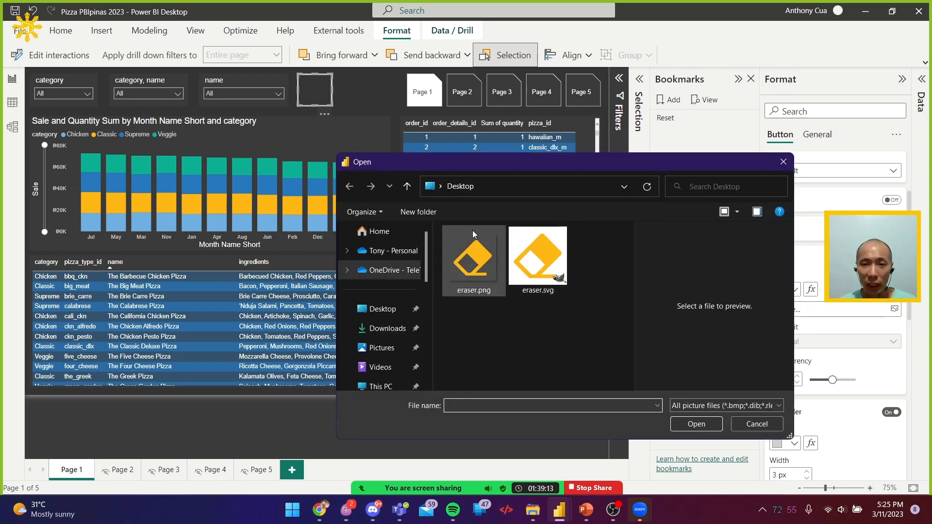
double_click(543, 264)
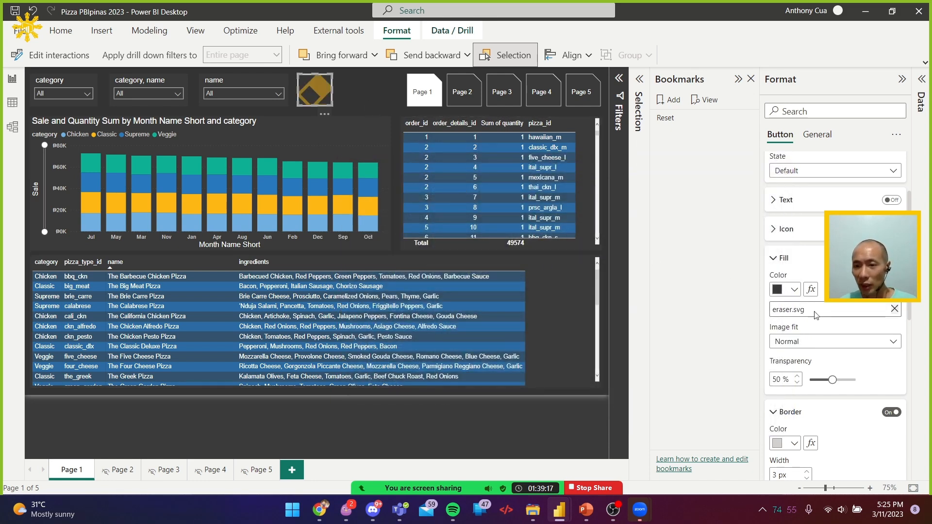
Set the button's fill transparency to 0% and its image fit to Fill
drag(834, 380, 808, 380)
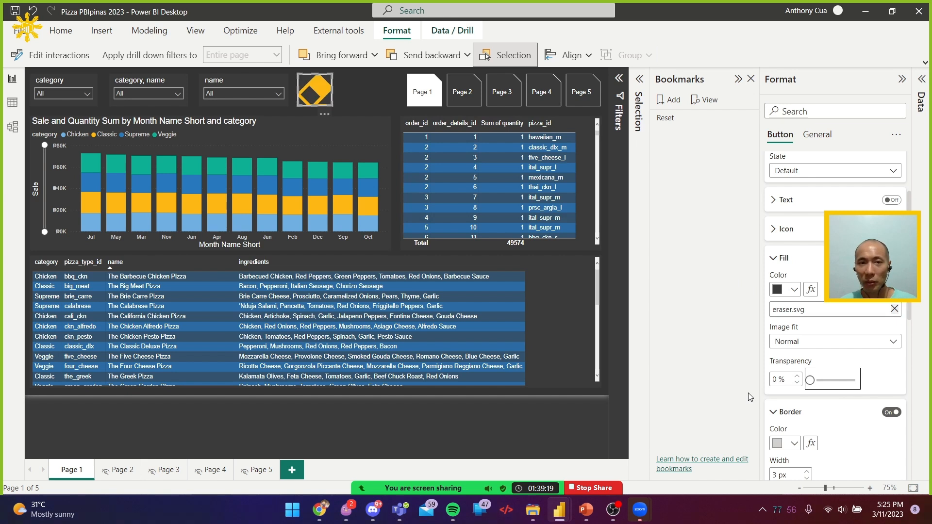
click(822, 343)
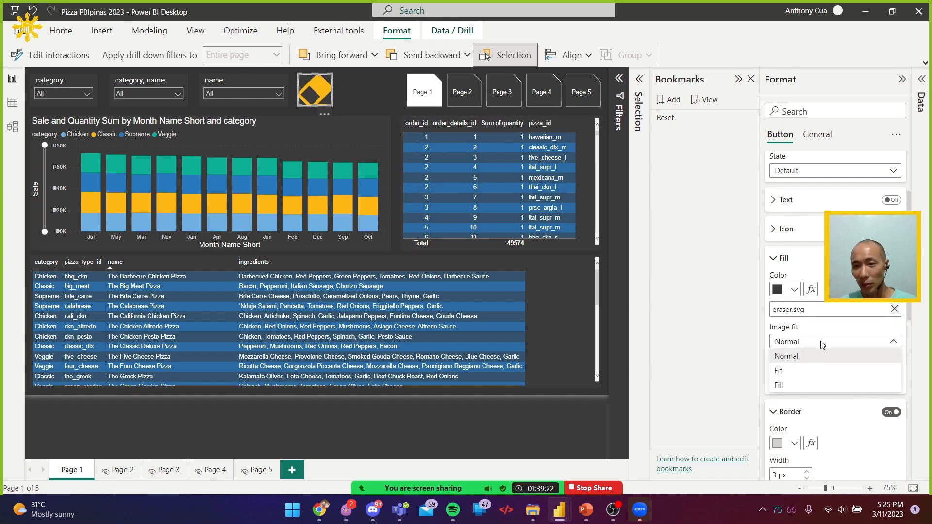
click(808, 372)
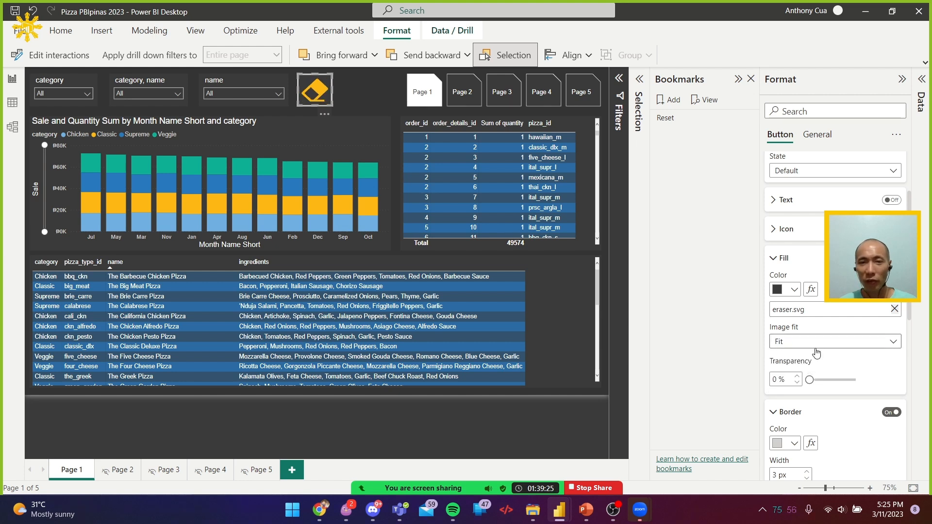
click(812, 344)
click(798, 386)
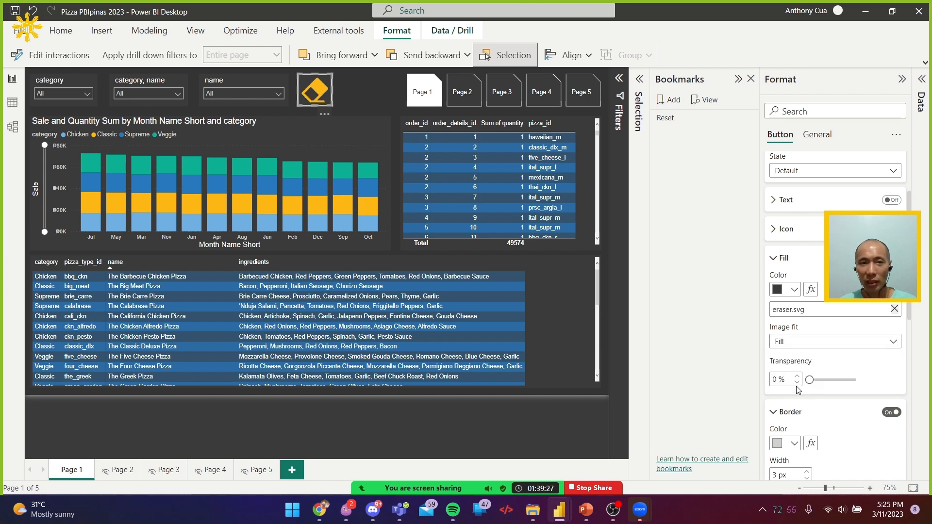
Turn off the eraser button's border and deselect the button
click(373, 86)
click(324, 85)
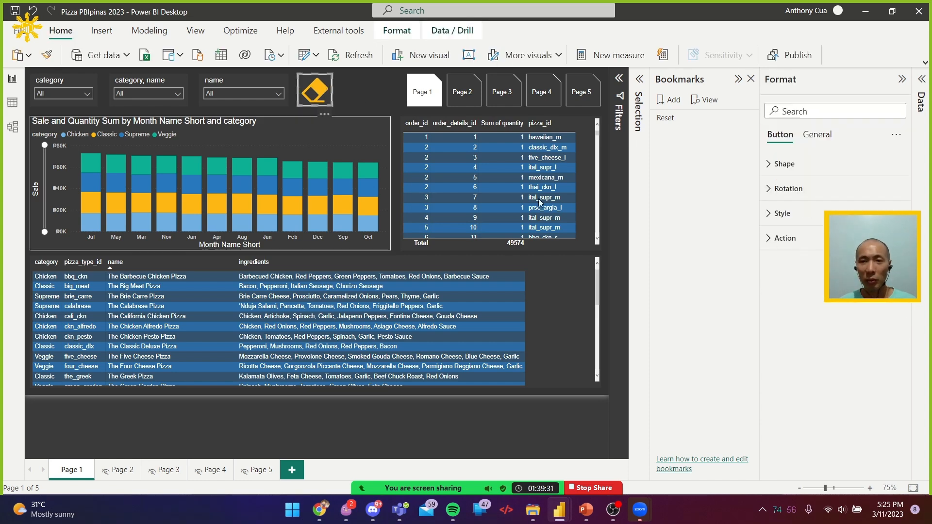
click(807, 223)
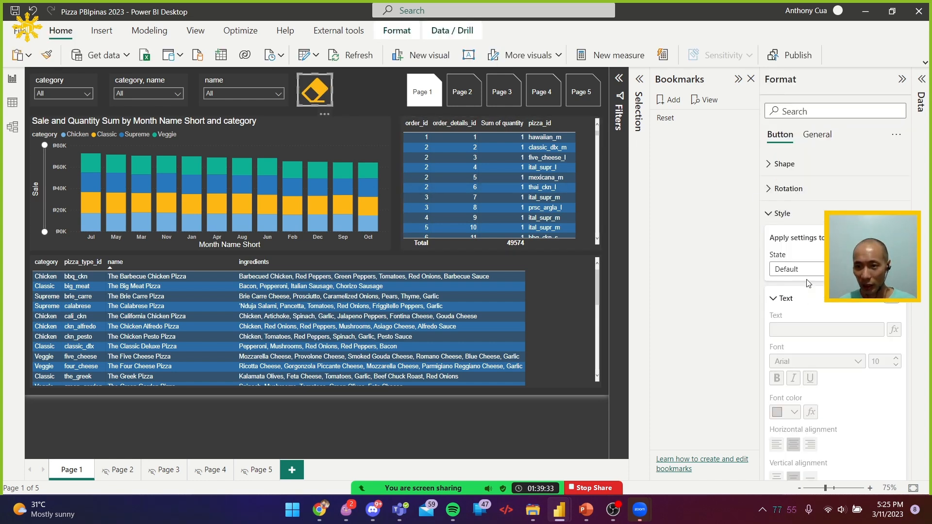
click(802, 328)
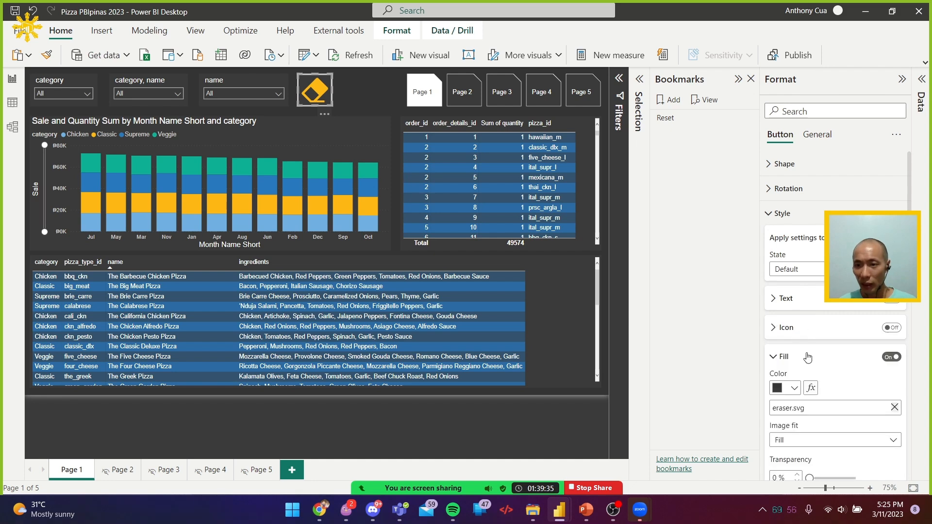
click(807, 361)
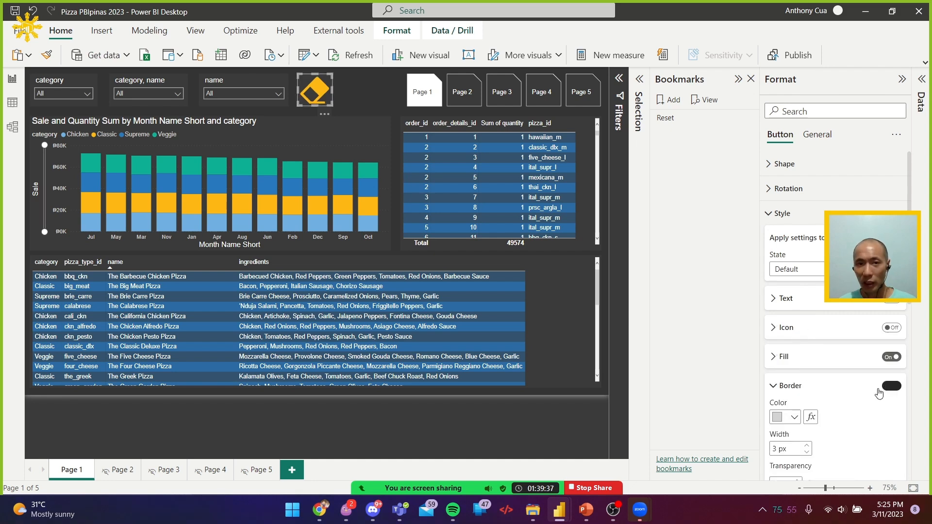
click(605, 192)
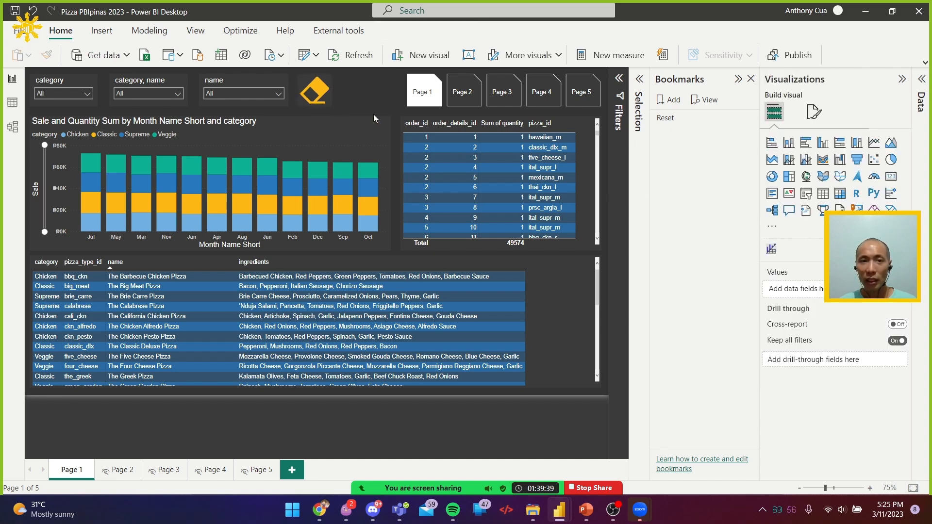
Review the eraser button's style sections and its general effects and properties settings
click(324, 97)
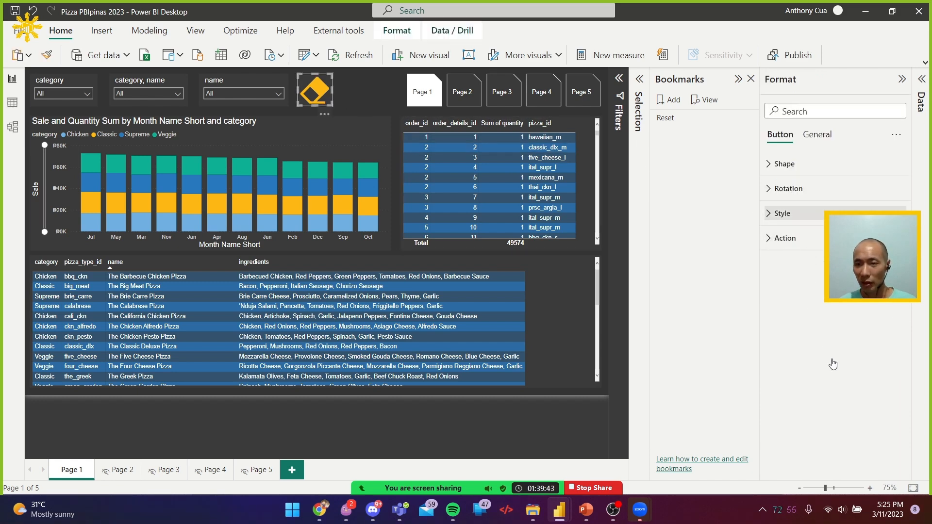
click(783, 213)
click(786, 297)
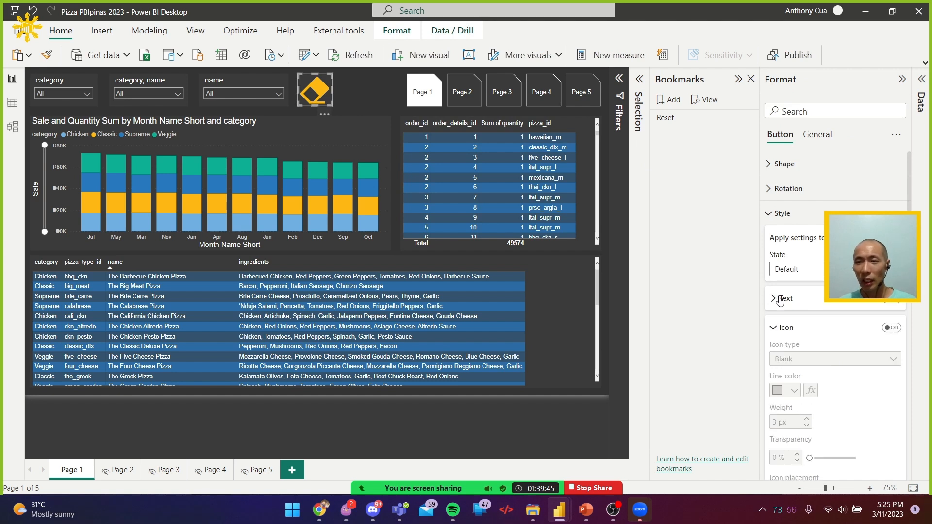
click(791, 357)
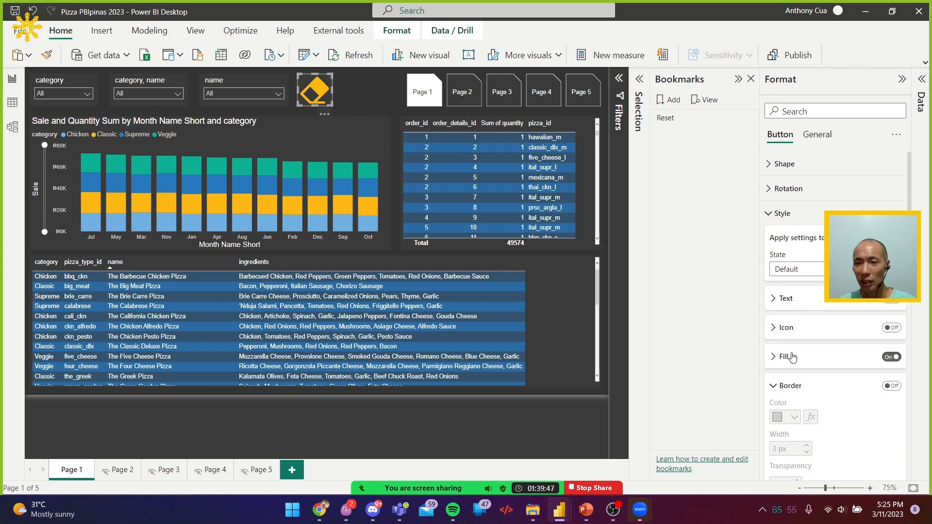
click(790, 386)
click(797, 421)
scroll(797, 422, down, 2)
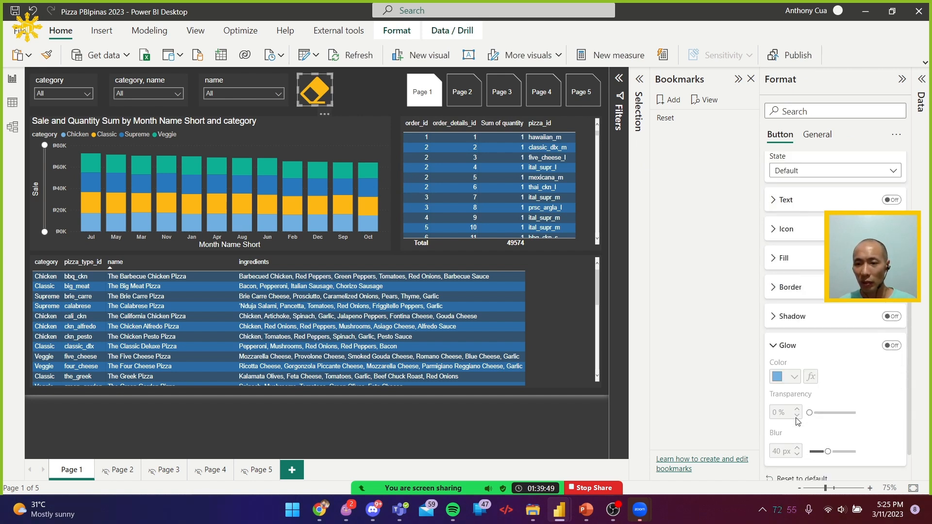
click(788, 346)
scroll(794, 348, up, 2)
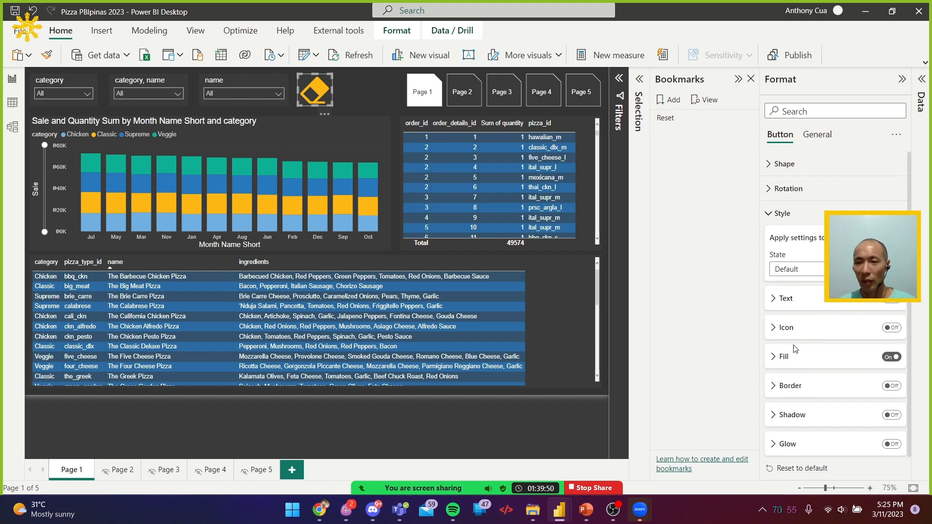
click(814, 138)
click(799, 214)
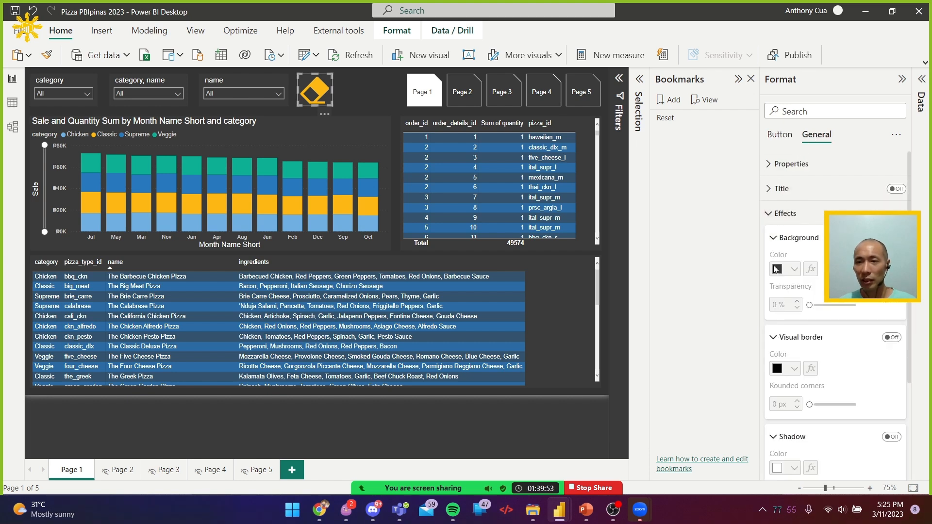
click(790, 218)
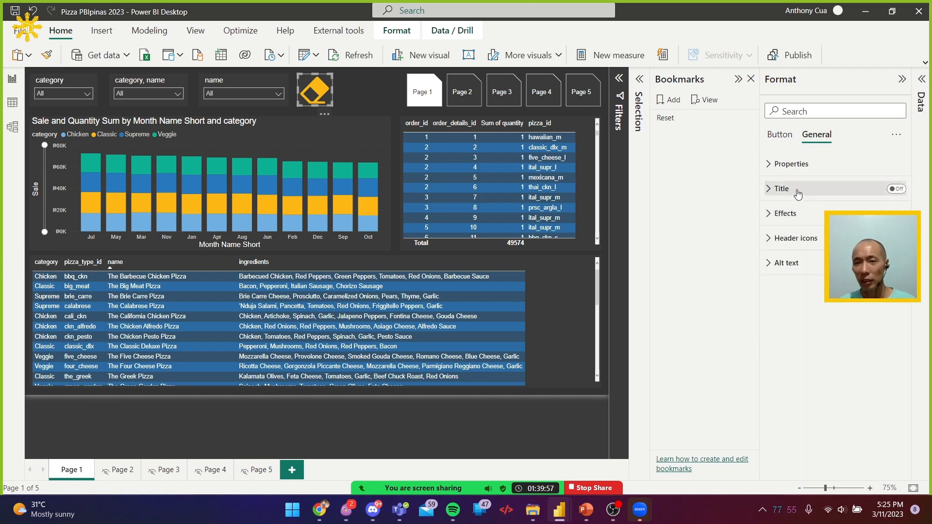
click(804, 167)
click(804, 167)
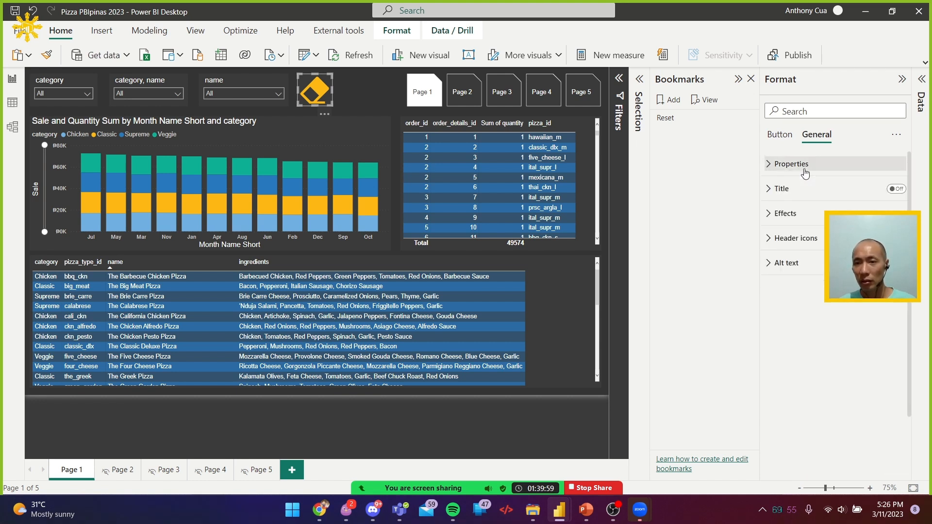
Set the eraser button's Default-state fill color to hex #333333 and deselect the button
click(780, 135)
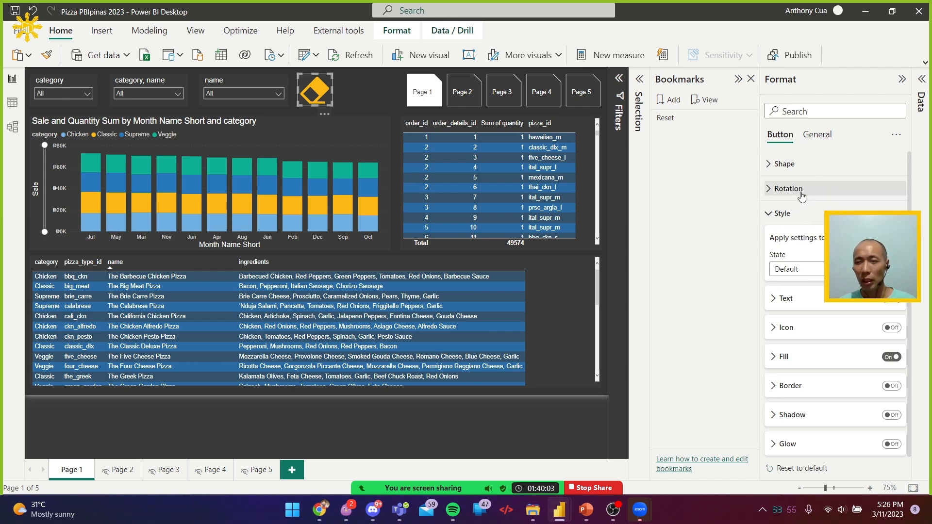
click(821, 358)
scroll(821, 350, down, 3)
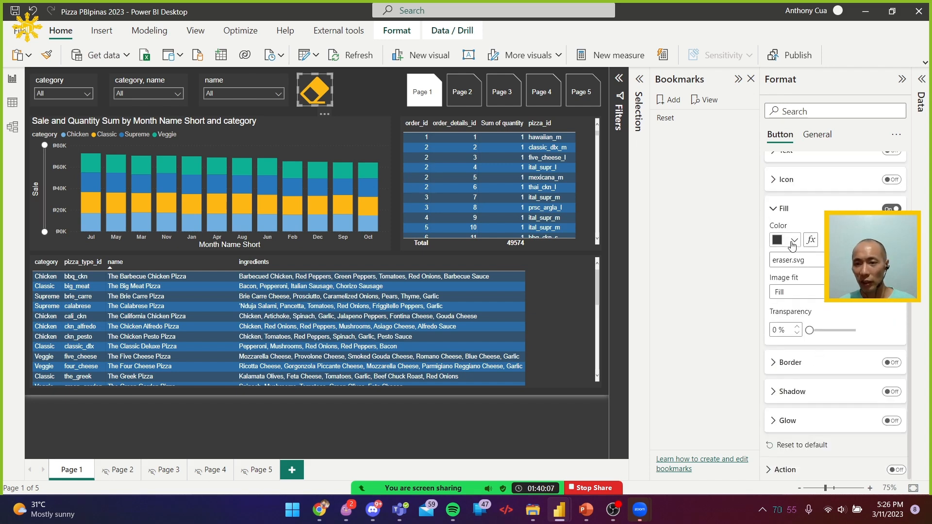
click(794, 240)
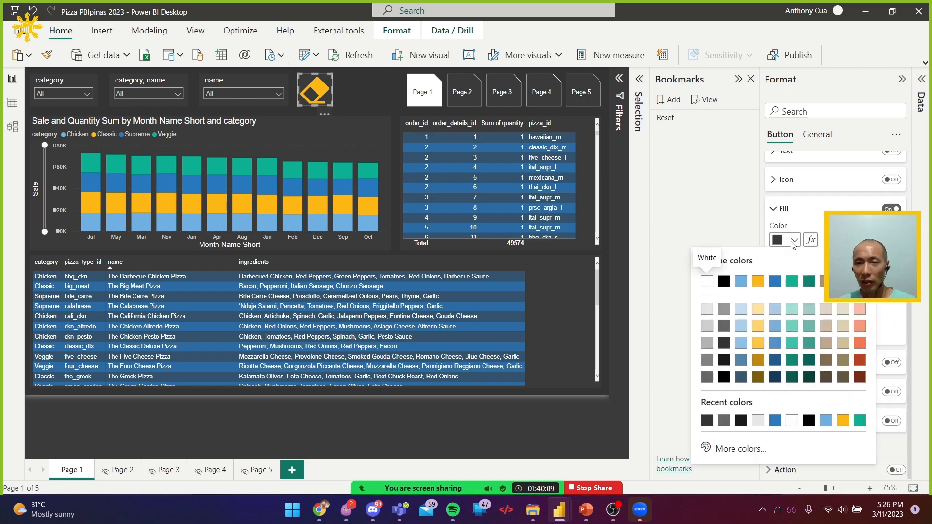
click(386, 97)
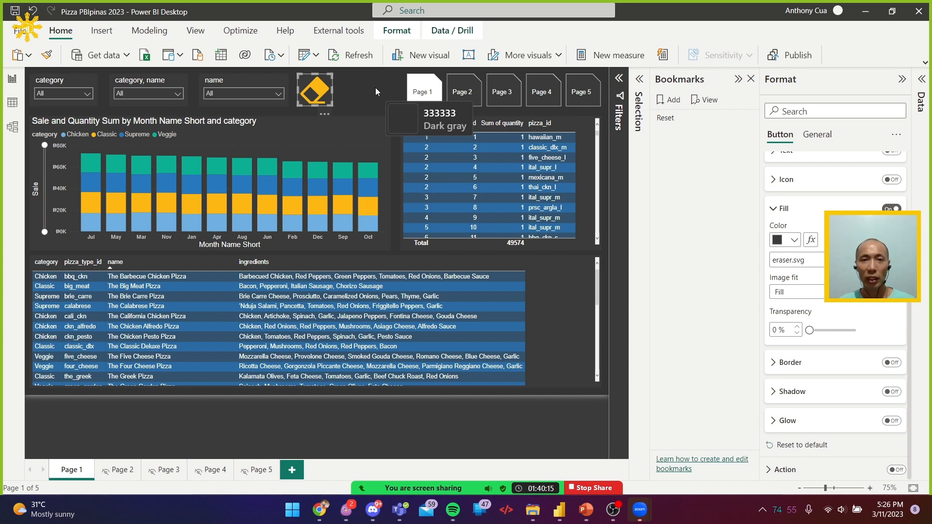
click(795, 240)
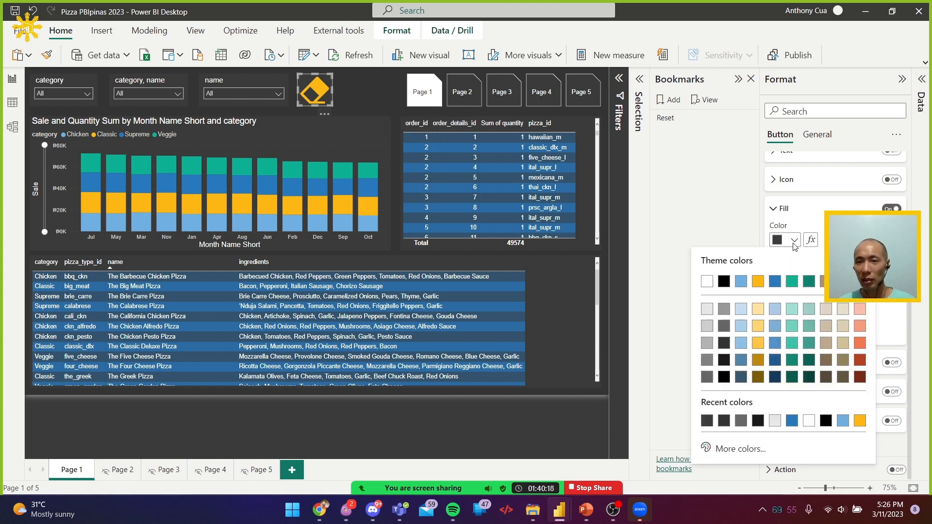
click(761, 450)
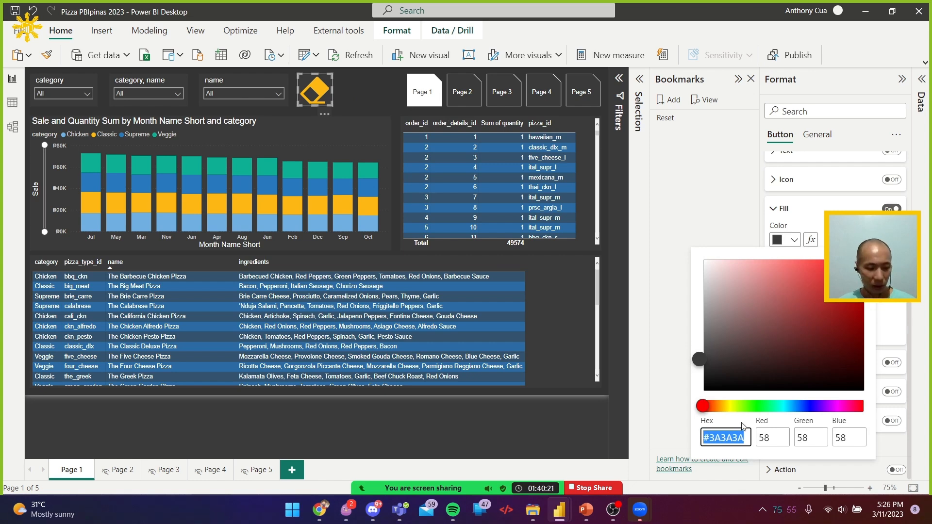
text(333333)
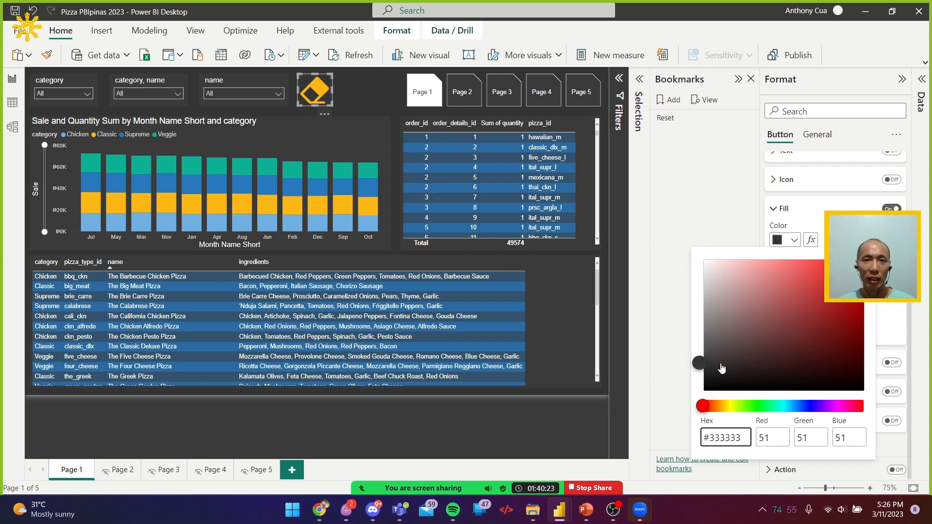
click(377, 95)
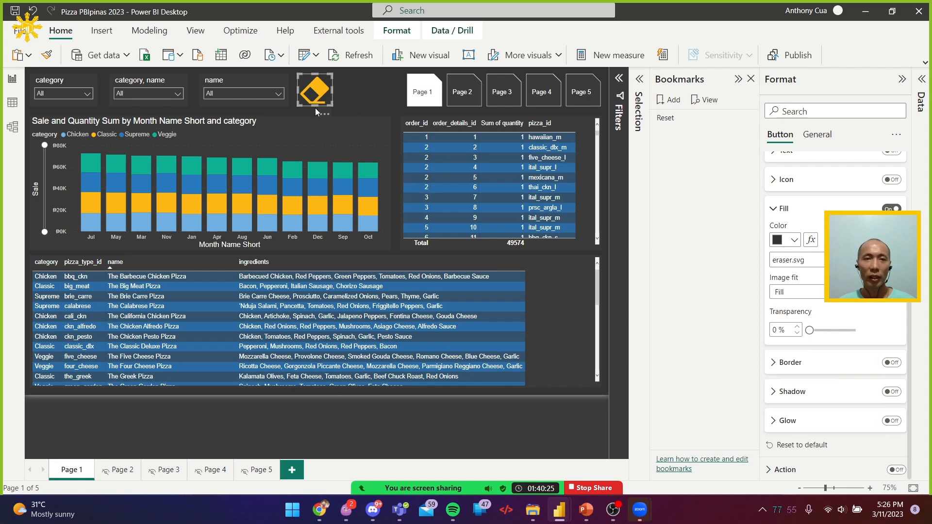
click(390, 96)
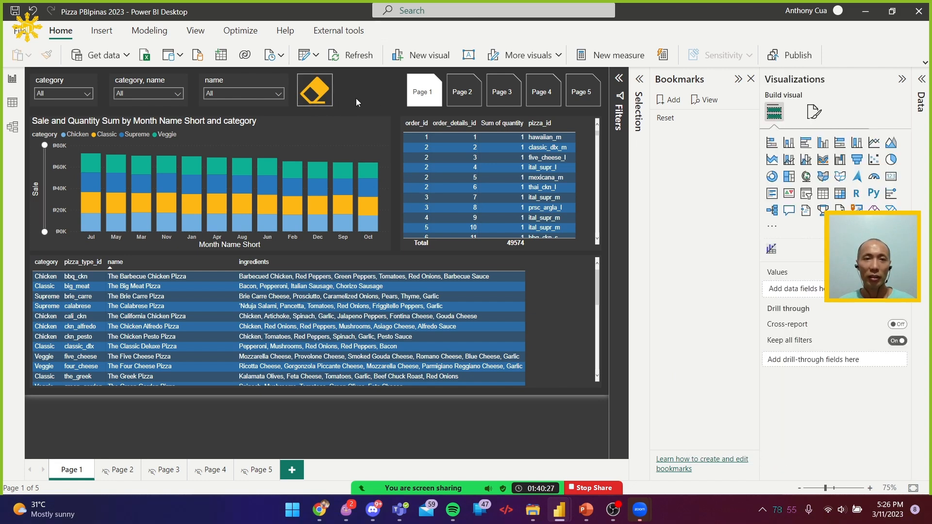
Set the eraser button's fill color for the On hover state to a medium gray and deselect the button
click(315, 93)
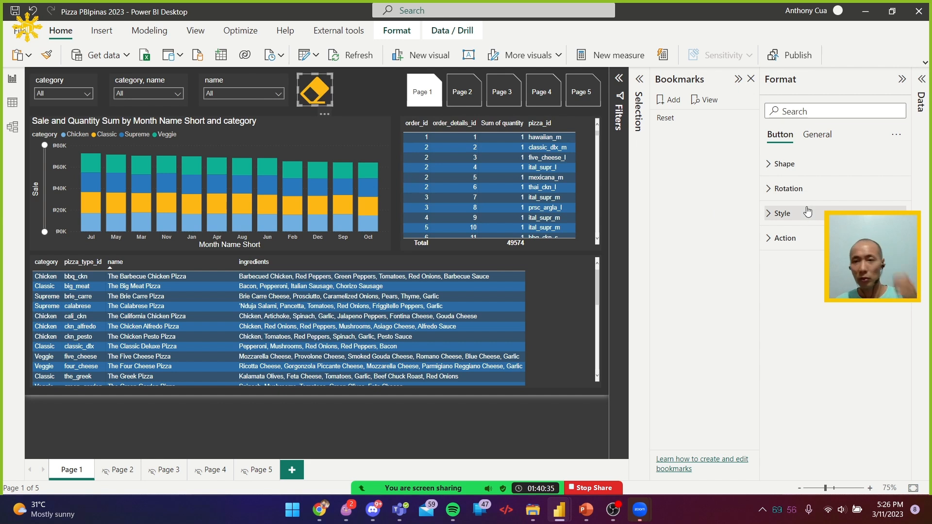
click(782, 213)
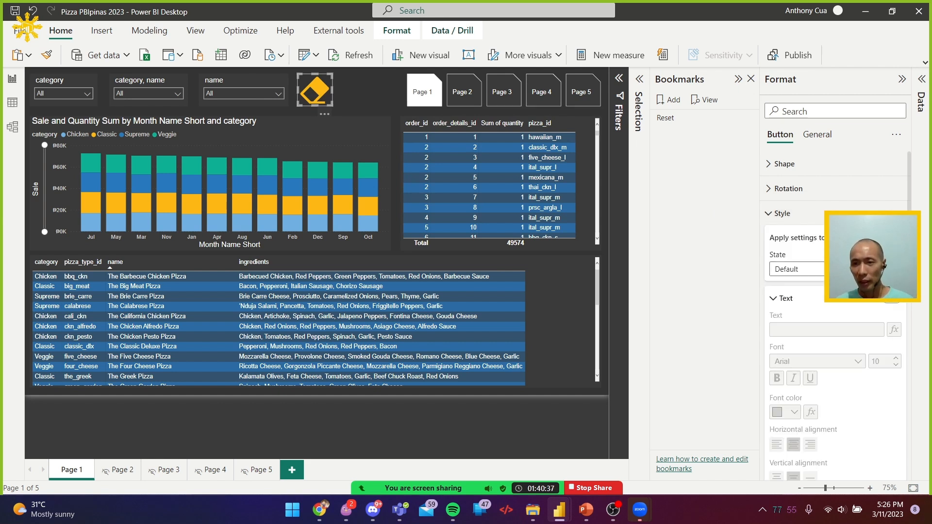
click(799, 269)
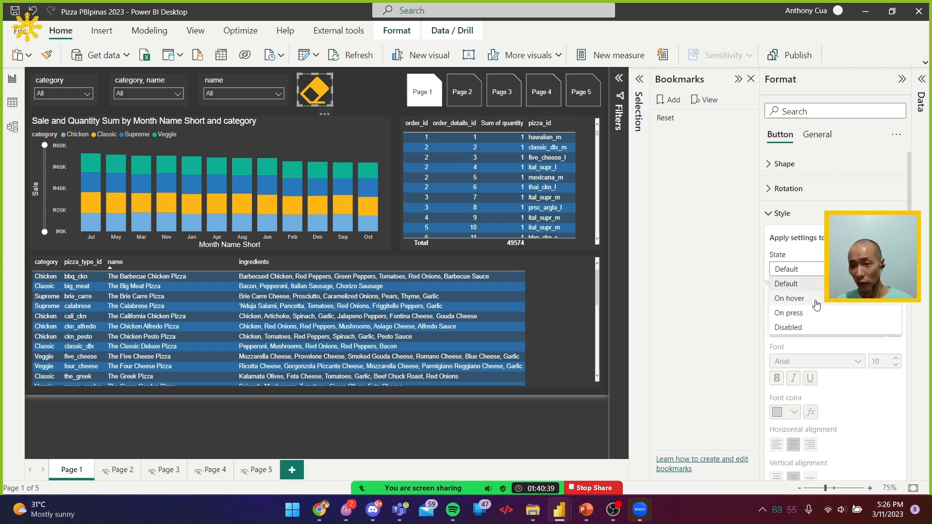
click(815, 300)
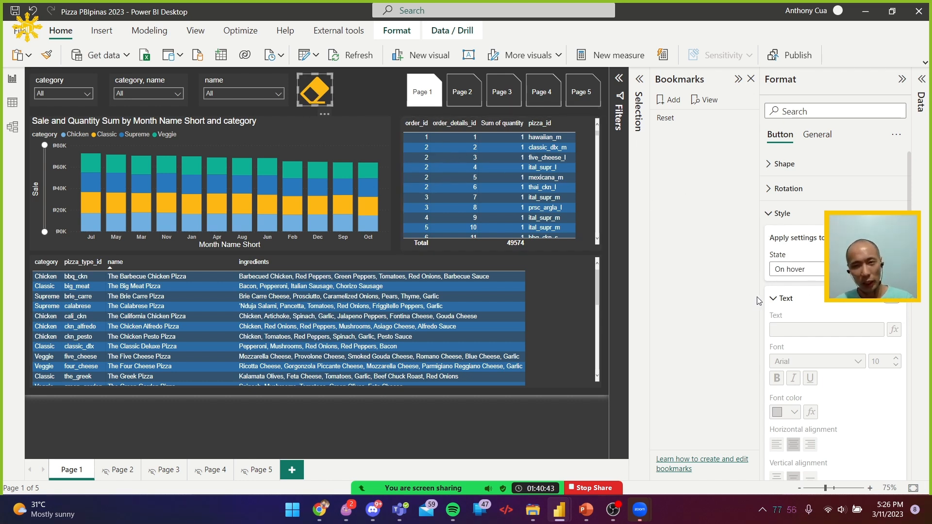
scroll(835, 296, down, 5)
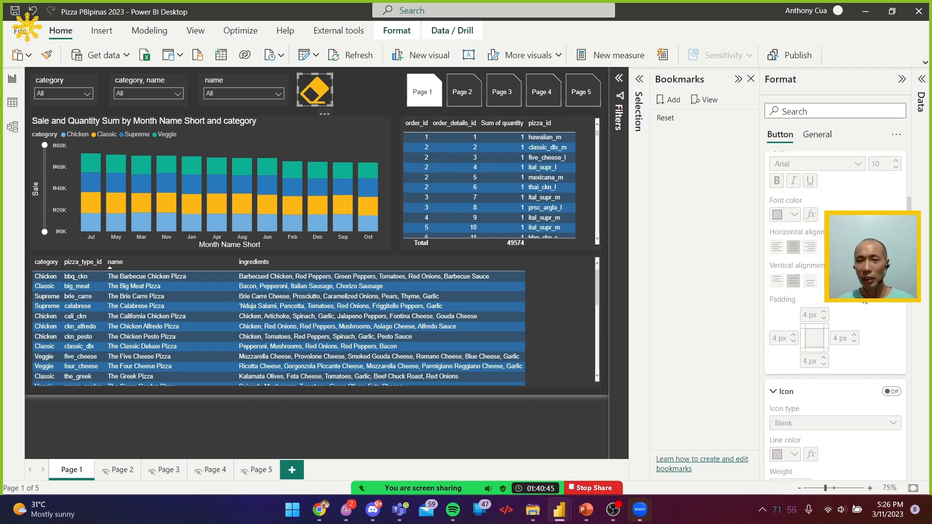
scroll(864, 302, down, 2)
scroll(863, 302, down, 1)
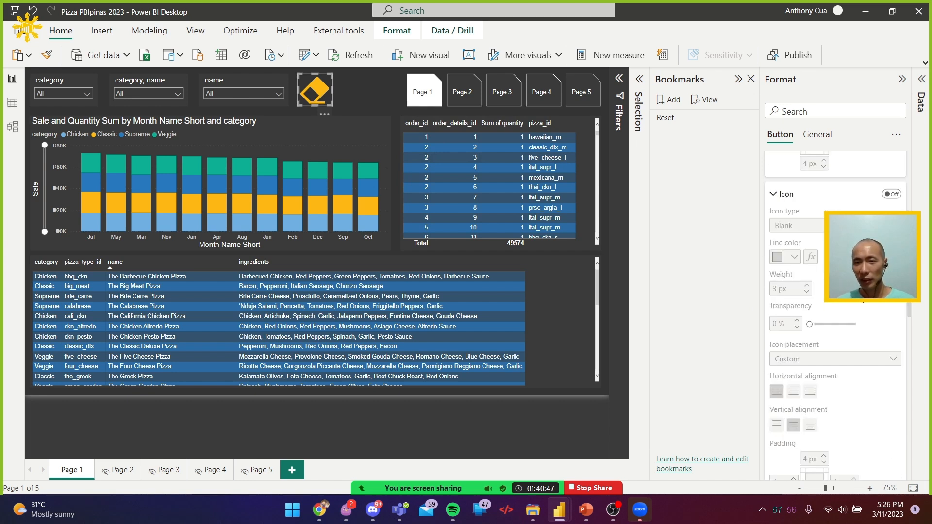
scroll(836, 301, down, 3)
scroll(835, 301, down, 4)
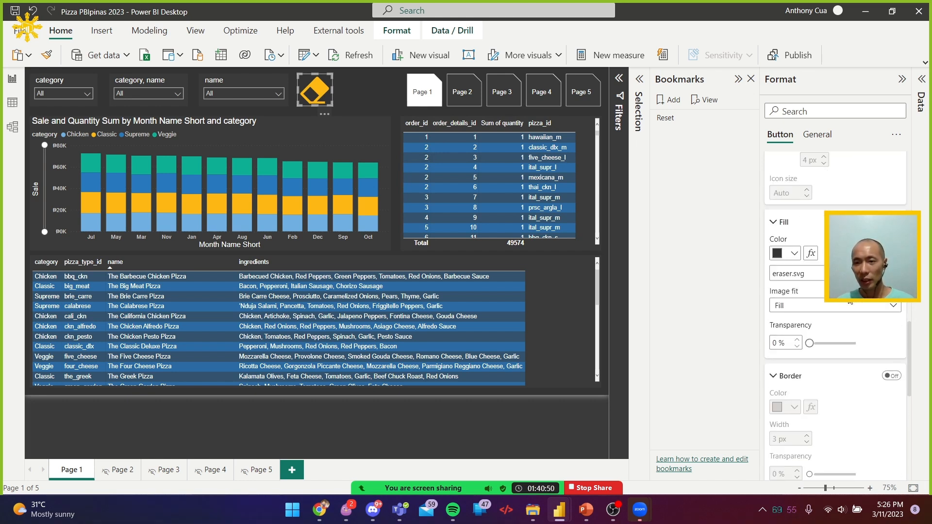
click(795, 253)
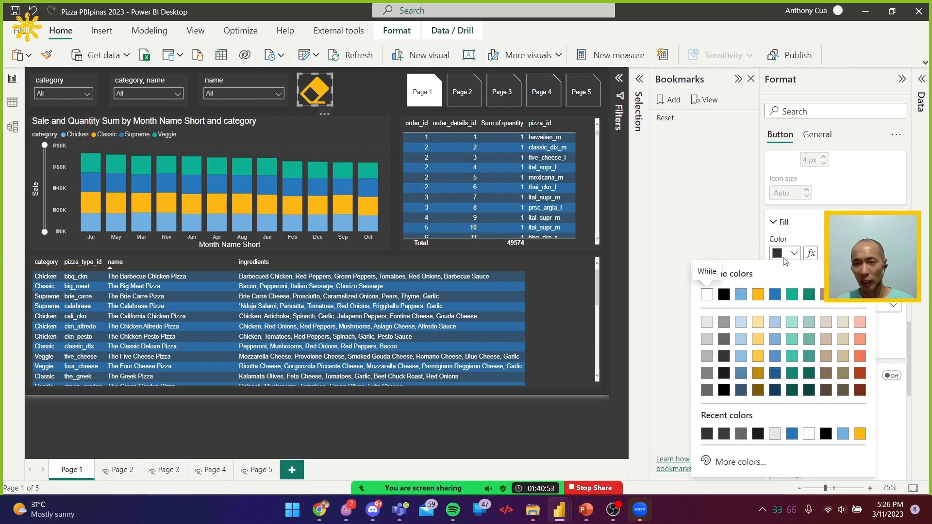
click(725, 322)
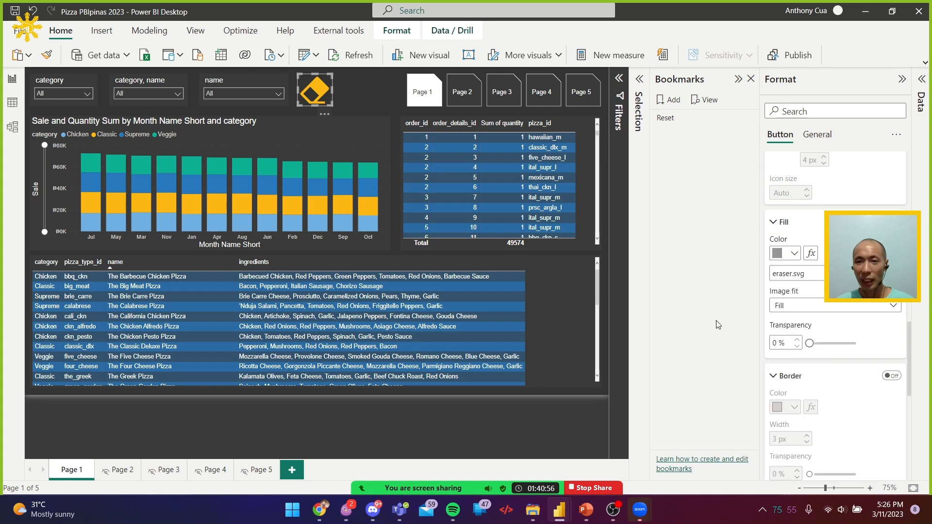
click(585, 392)
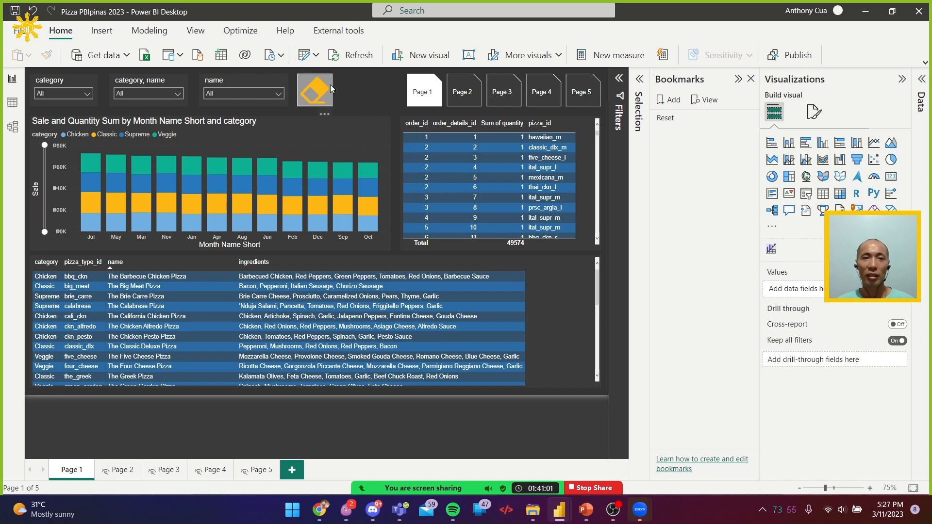
Clear the search text in the name slicer and filter the page to The Big Meat Pizza
click(249, 93)
double_click(220, 104)
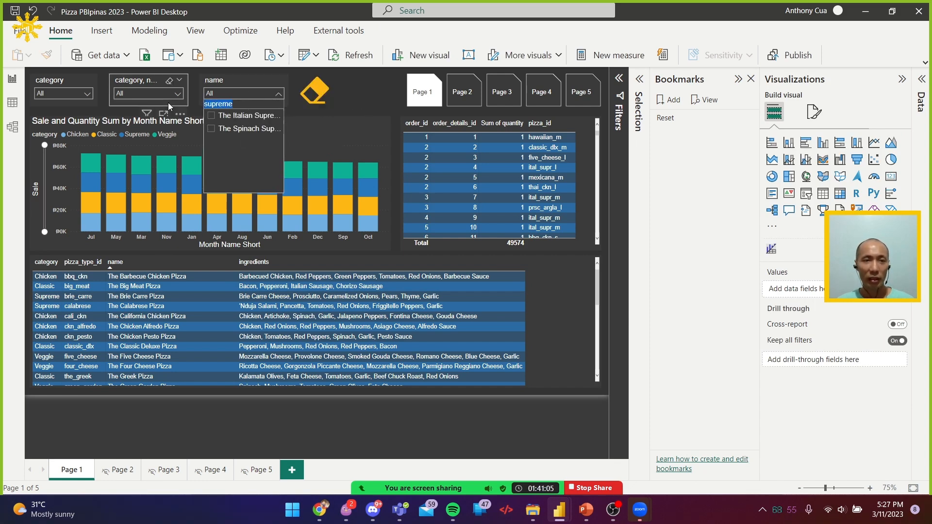
key(BackSpace)
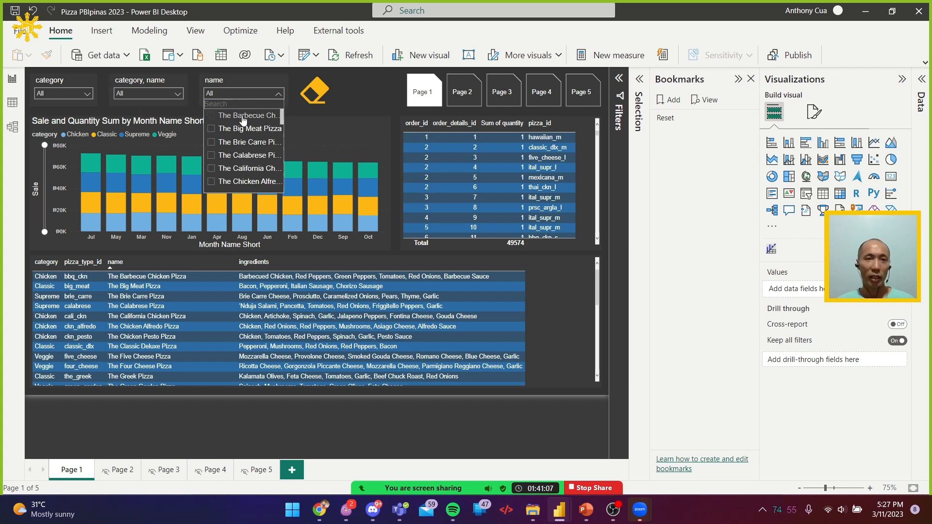
click(241, 128)
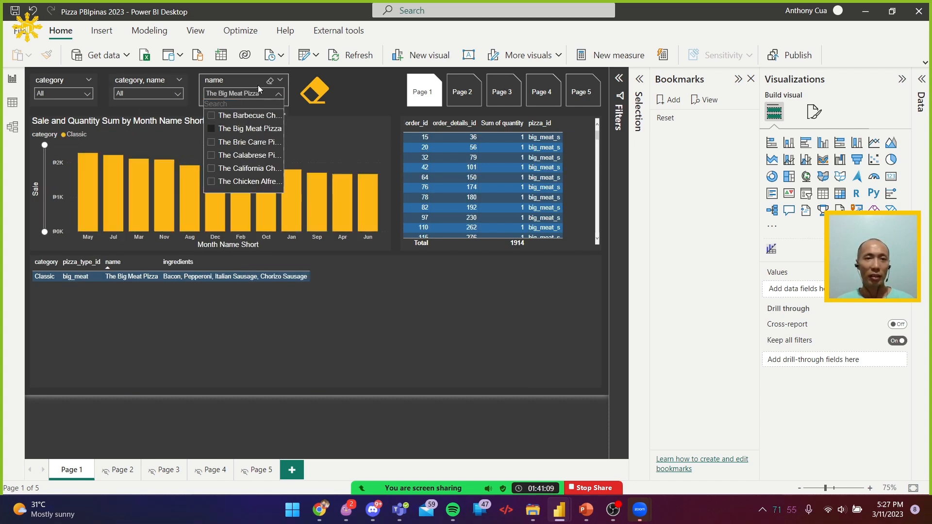
Set the eraser button's action type to Bookmark and assign the Reset bookmark
click(314, 98)
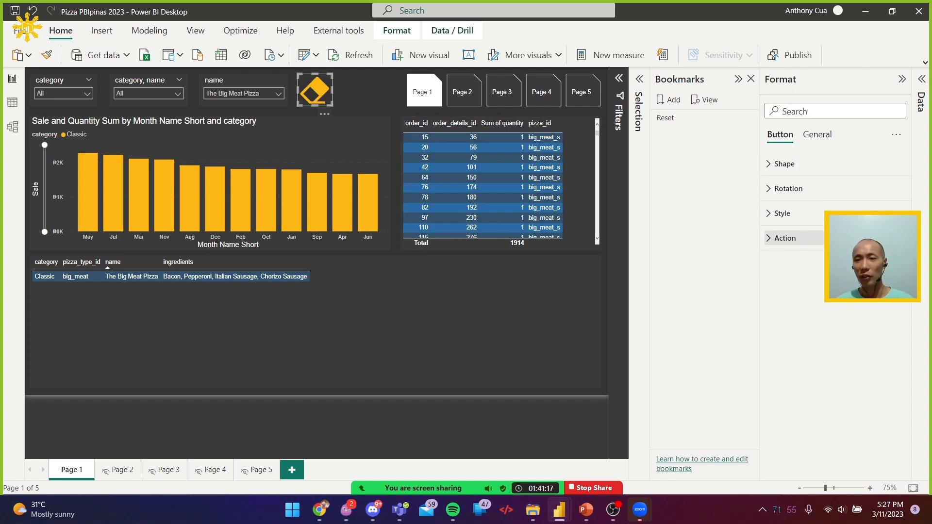
click(800, 246)
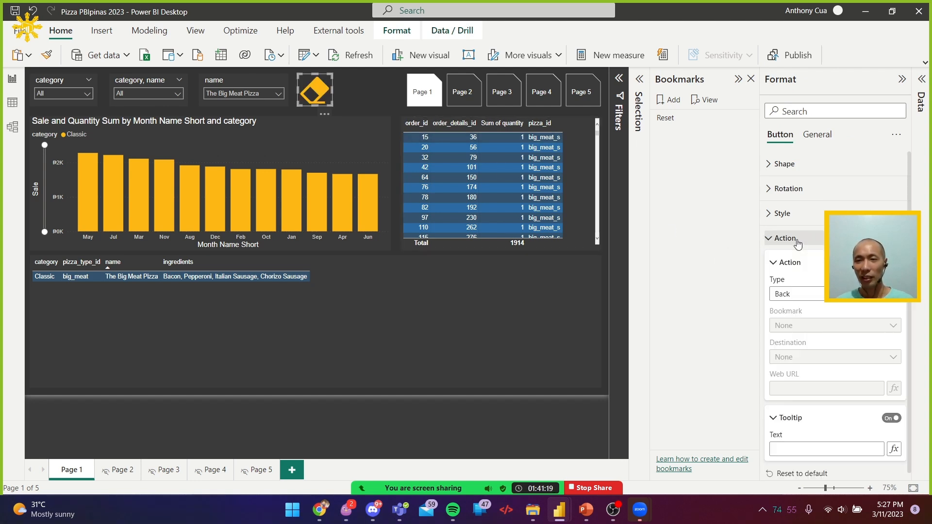
click(799, 295)
click(797, 323)
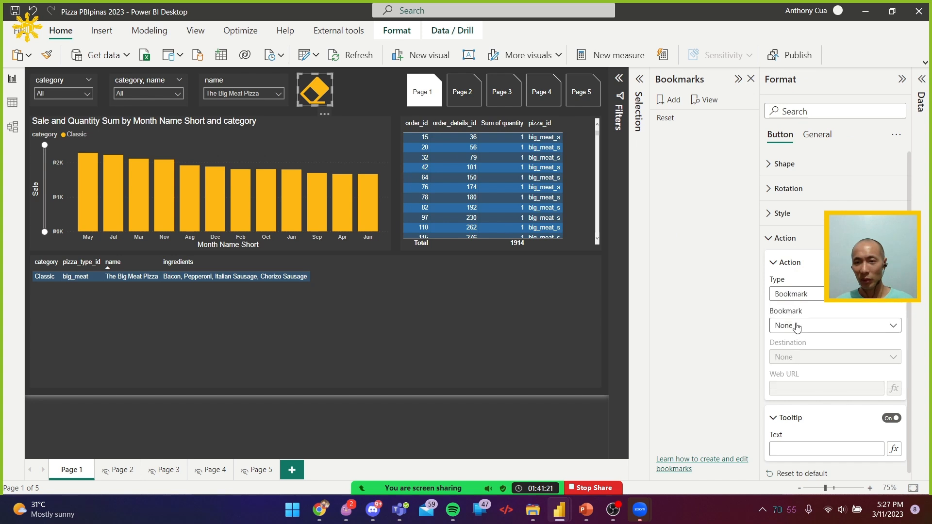
click(794, 329)
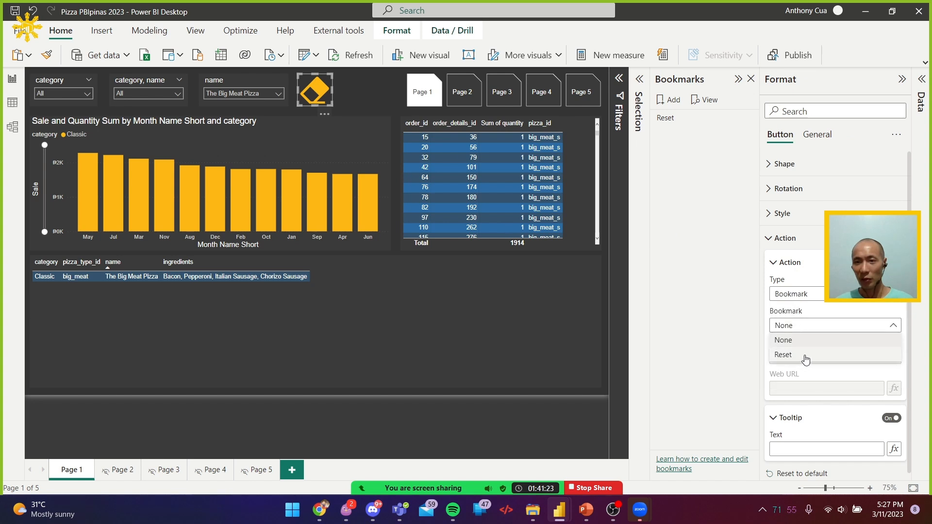
click(801, 358)
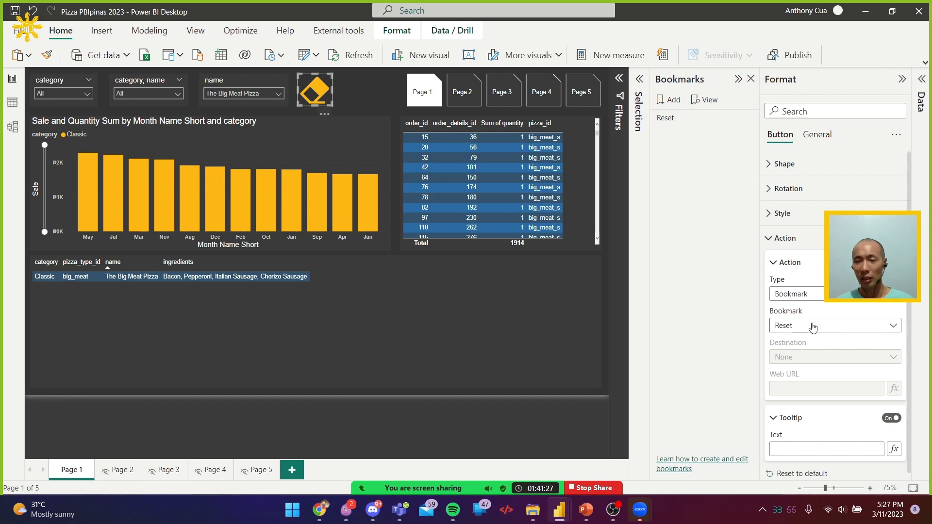
Set the eraser button's tooltip text to "Erase filters" and deselect the button
click(832, 454)
text(ERa)
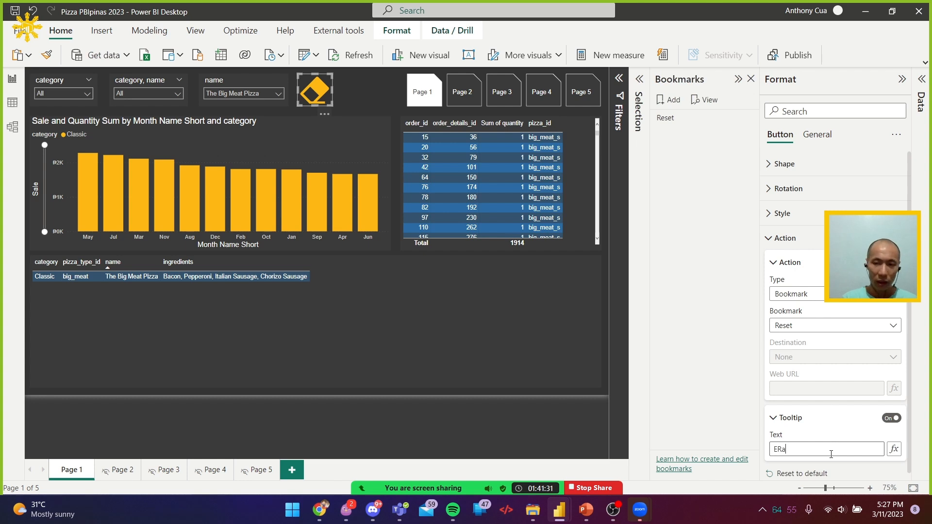
text(se filters)
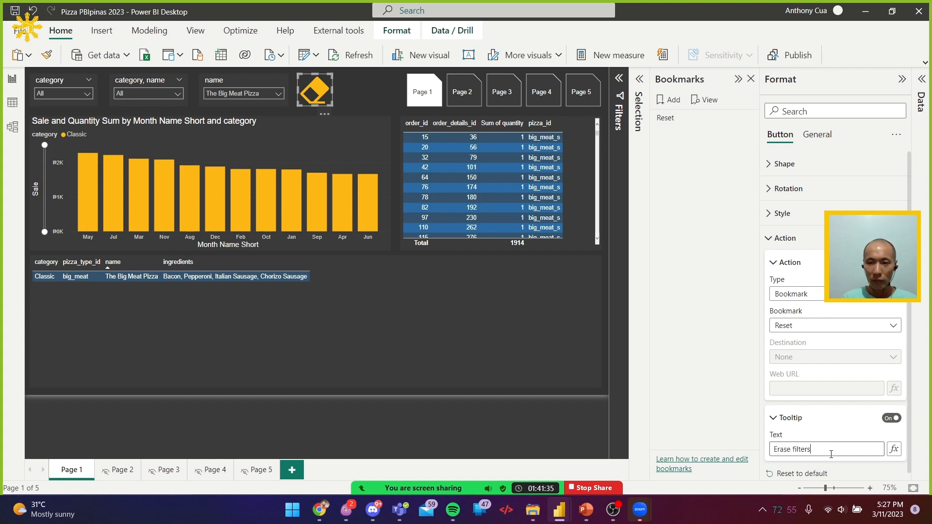
click(538, 395)
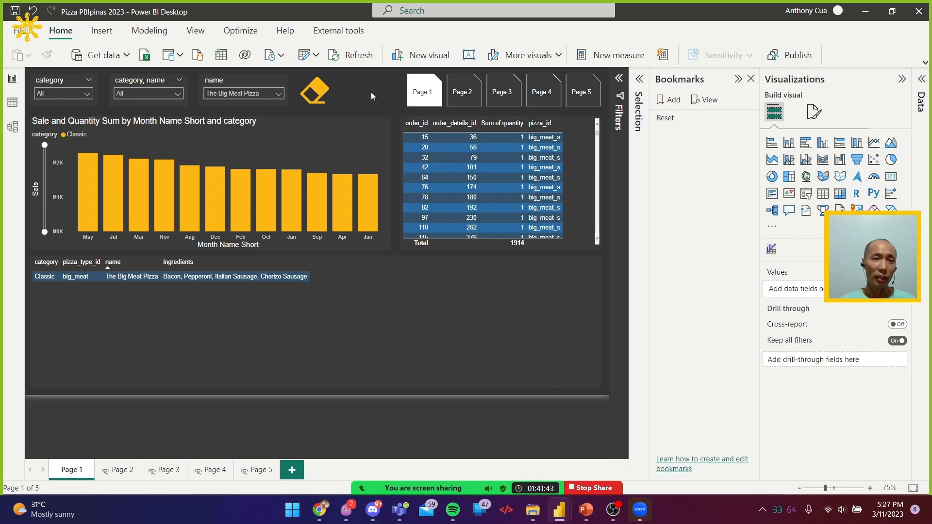
Shrink the eraser button and reposition it beside the name slicer, level with the slicer row
click(328, 77)
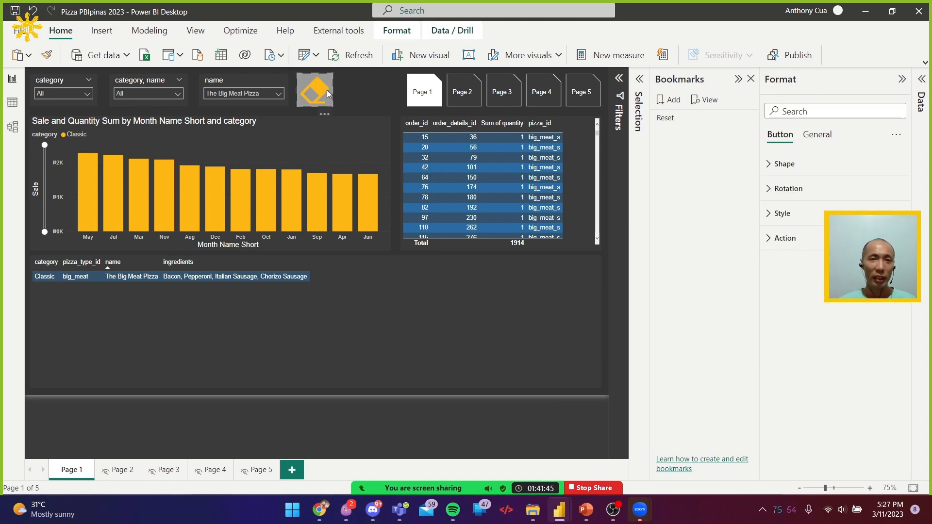
click(355, 88)
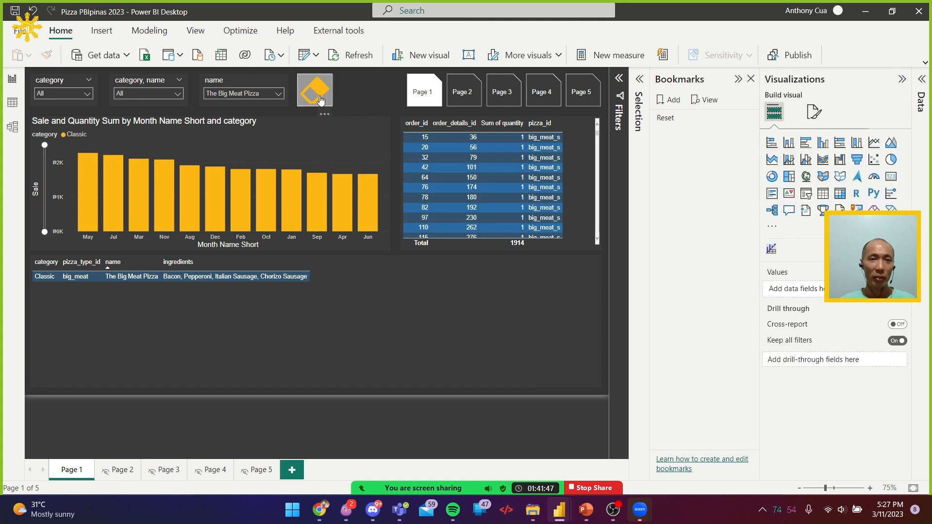
click(322, 101)
drag(324, 103, 317, 98)
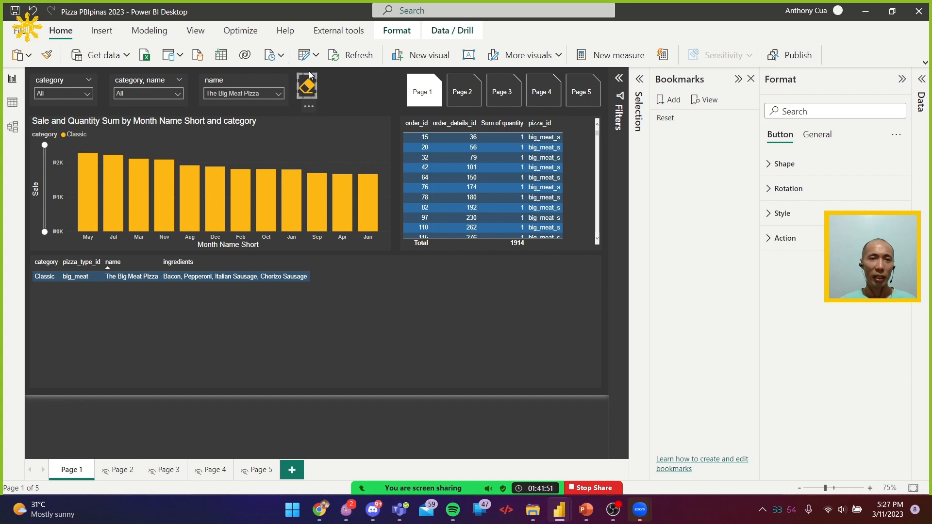
drag(308, 74, 307, 78)
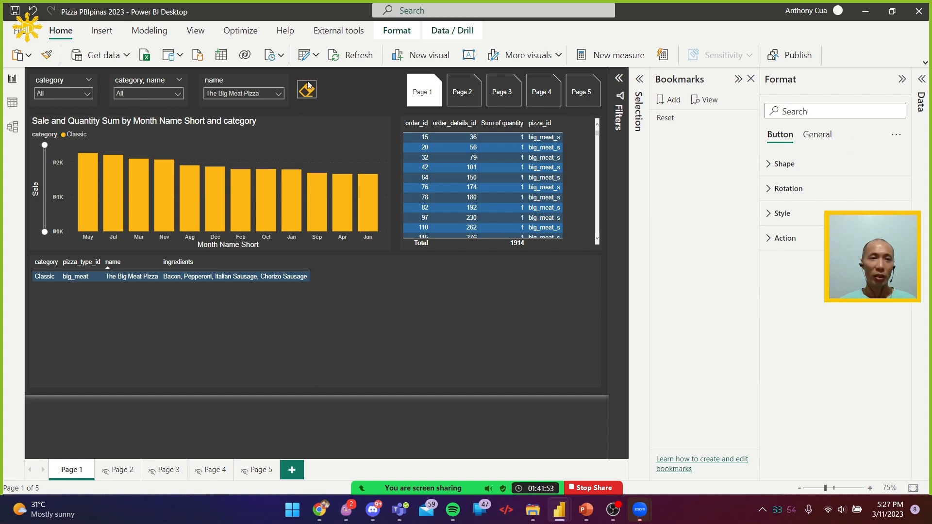
click(334, 86)
click(308, 87)
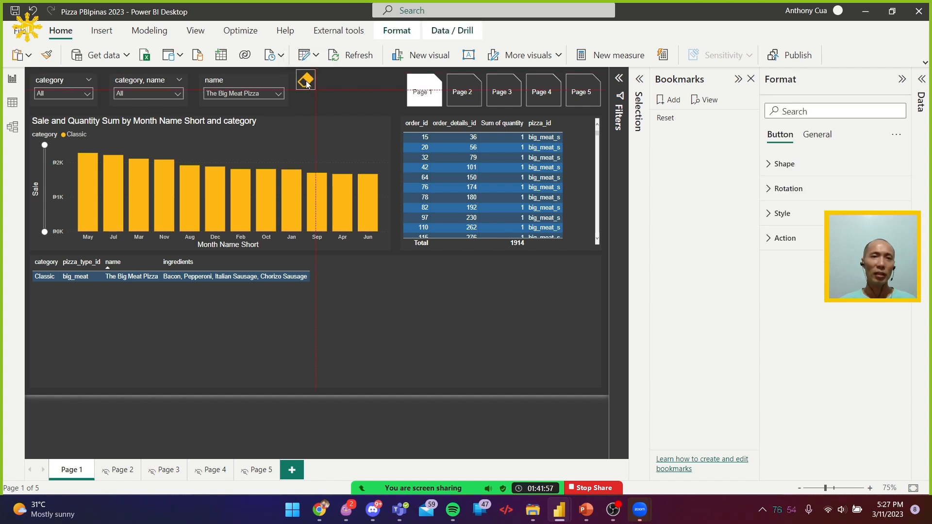
Deselect the eraser button and run its bookmark action to clear the slicer selections
click(374, 104)
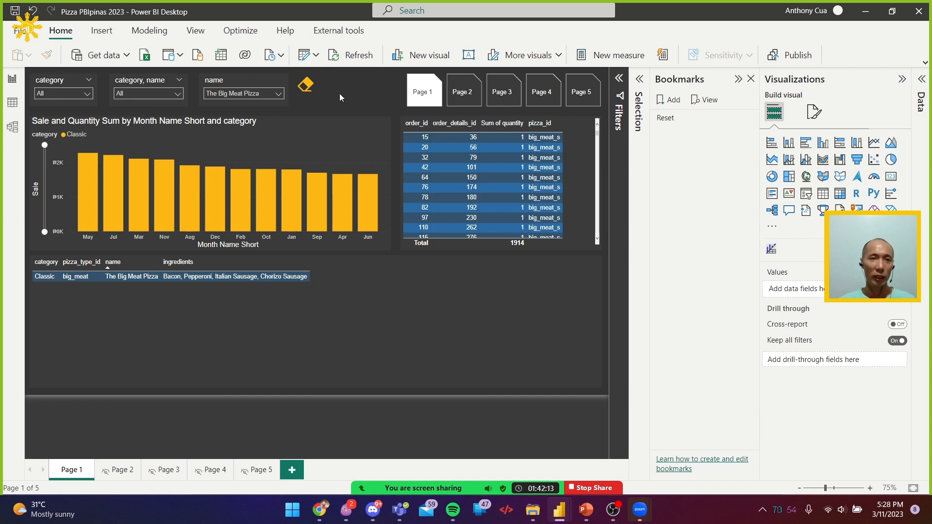
ctrl+click(305, 86)
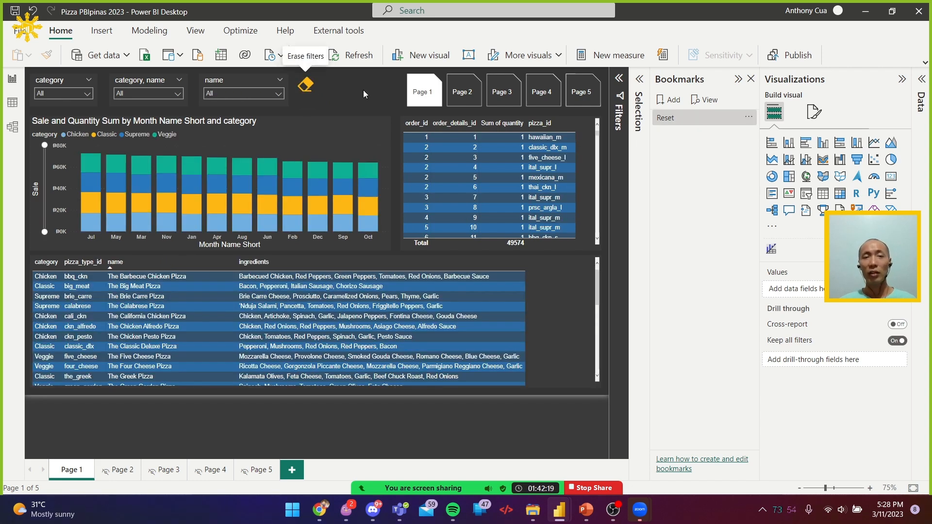
Switch to Chrome and bring up the Microsoft Learn unit "Add buttons, bookmarks, and selections"
key(alt+Tab)
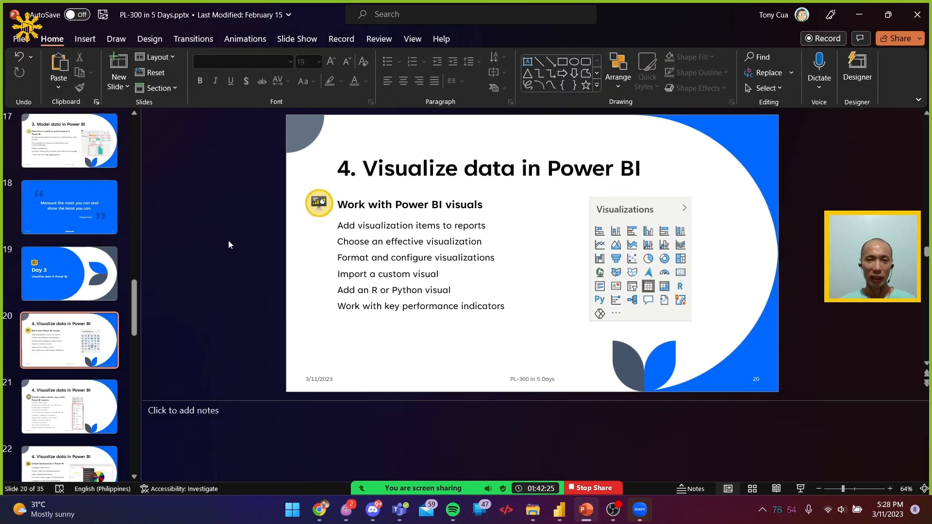
key(alt+Tab)
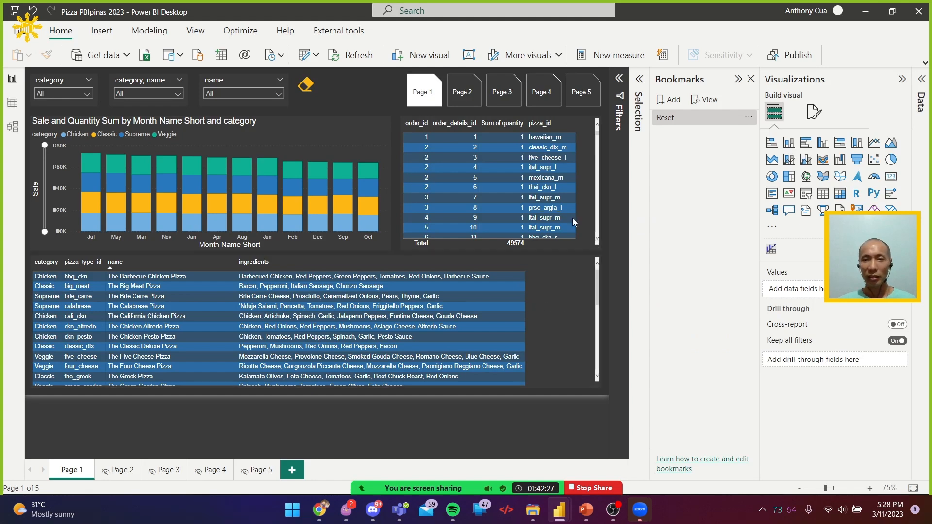
key(alt+Tab)
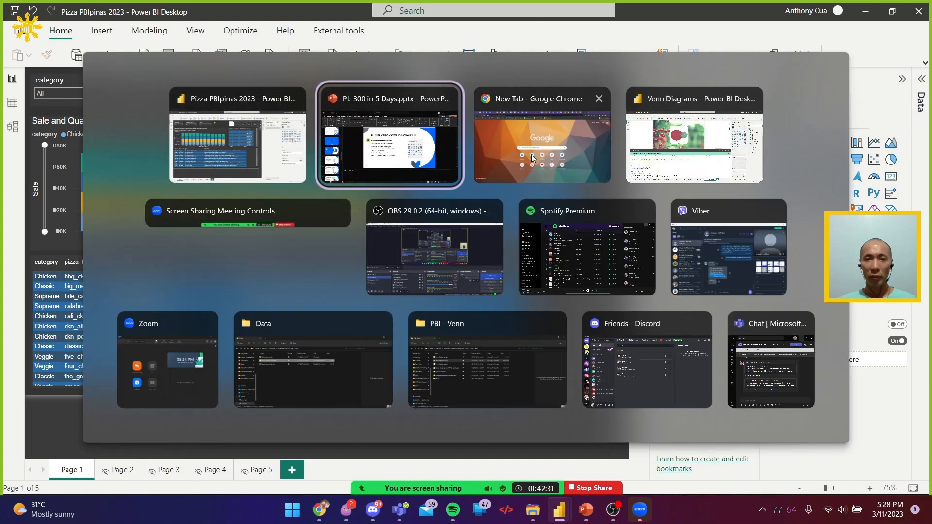
click(495, 145)
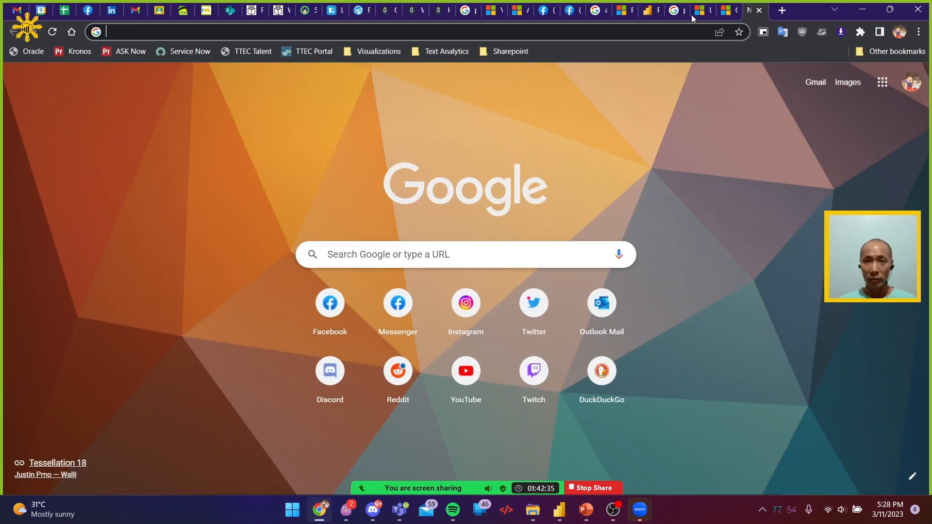
click(568, 11)
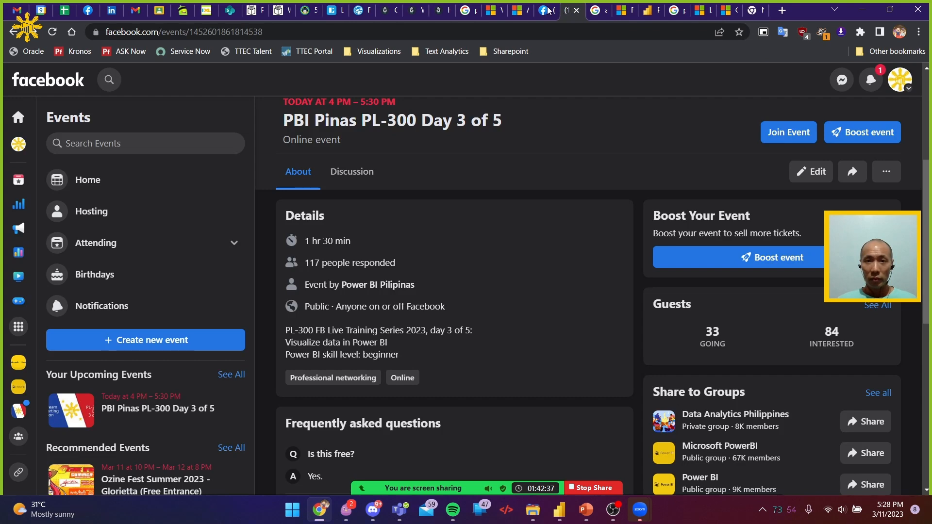
click(629, 11)
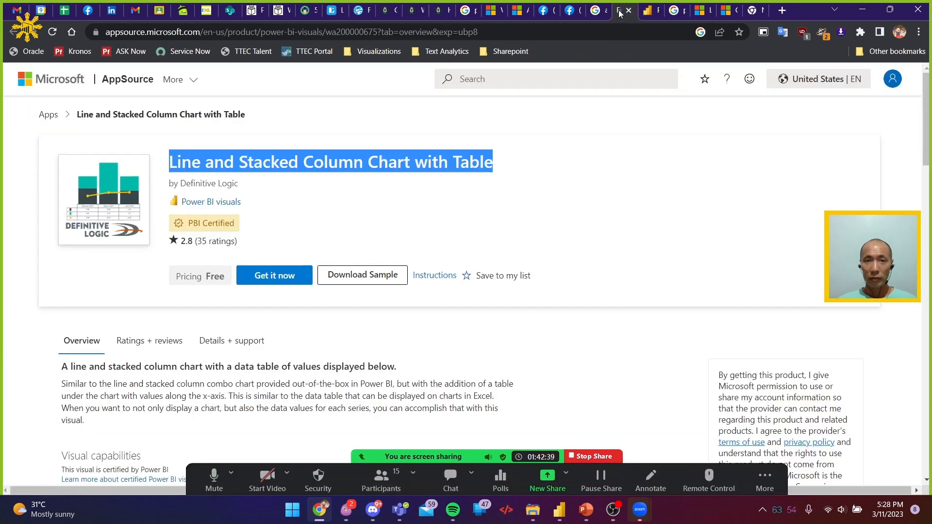
click(517, 11)
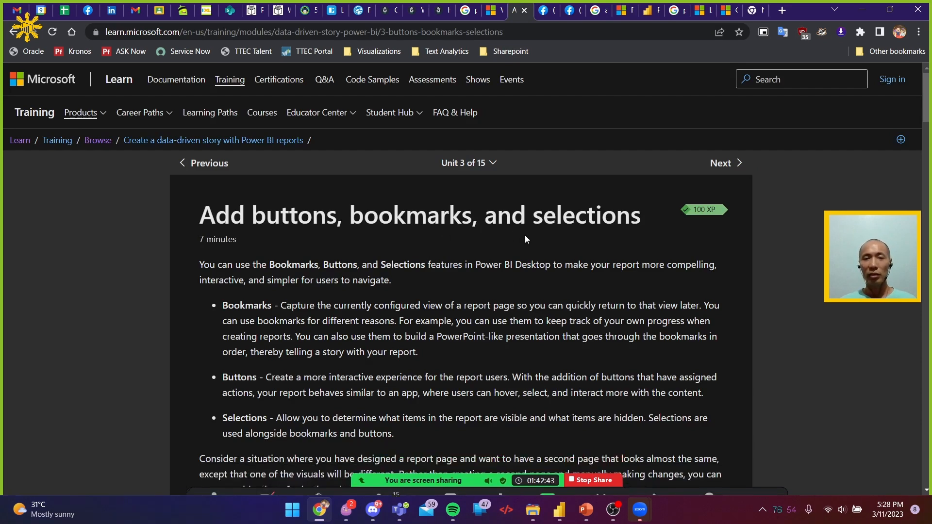
Switch to Power BI Desktop and expand the Selection pane to view Page 1's layer order
key(alt+Tab)
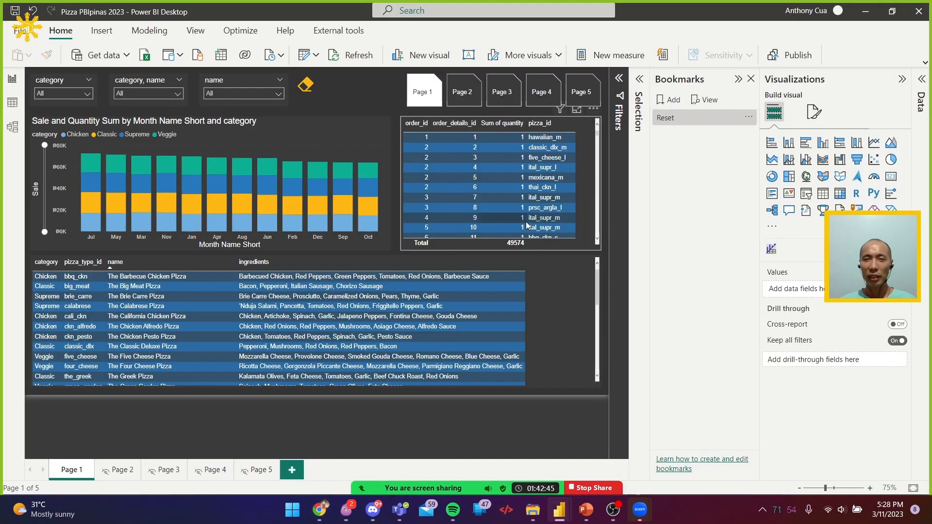
click(639, 79)
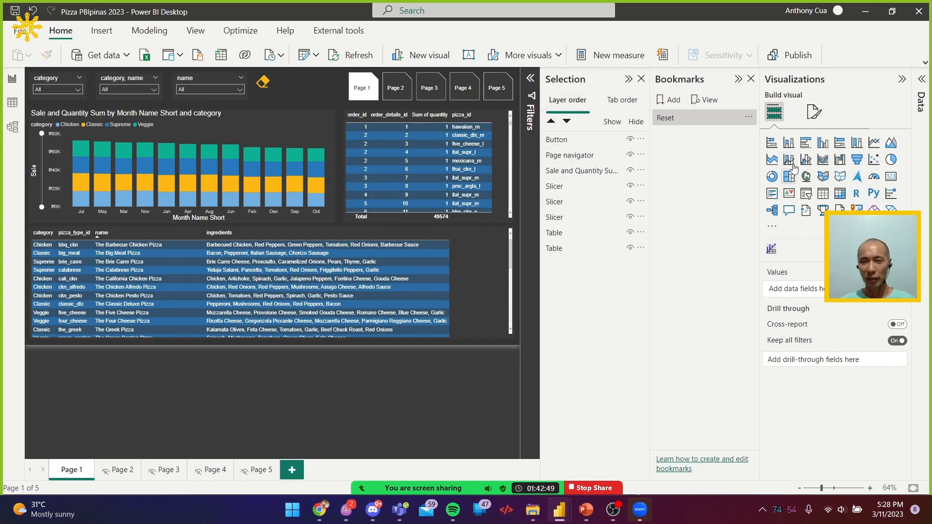
Switch to Chrome, look through the buttons and bookmarks unit, and continue to the "Design report navigation" unit
key(alt+Tab)
scroll(444, 311, down, 20)
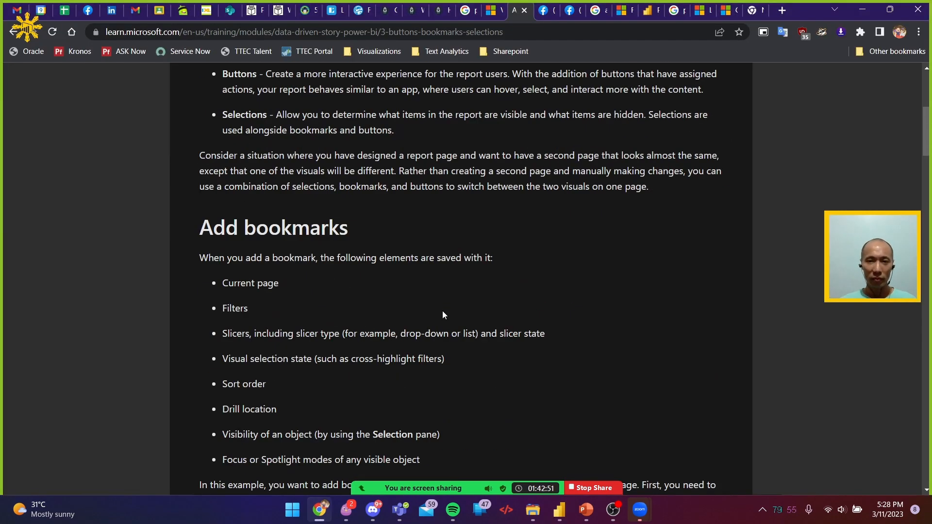
scroll(460, 311, down, 20)
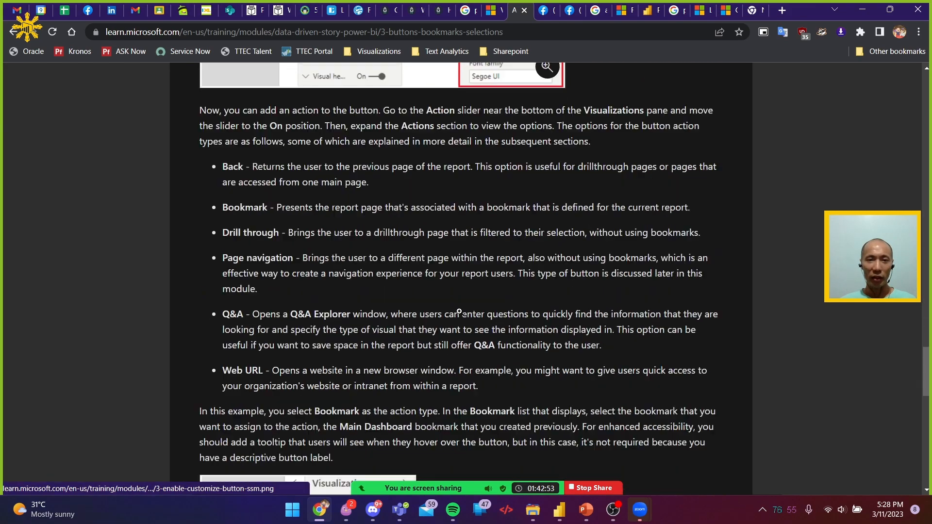
click(233, 343)
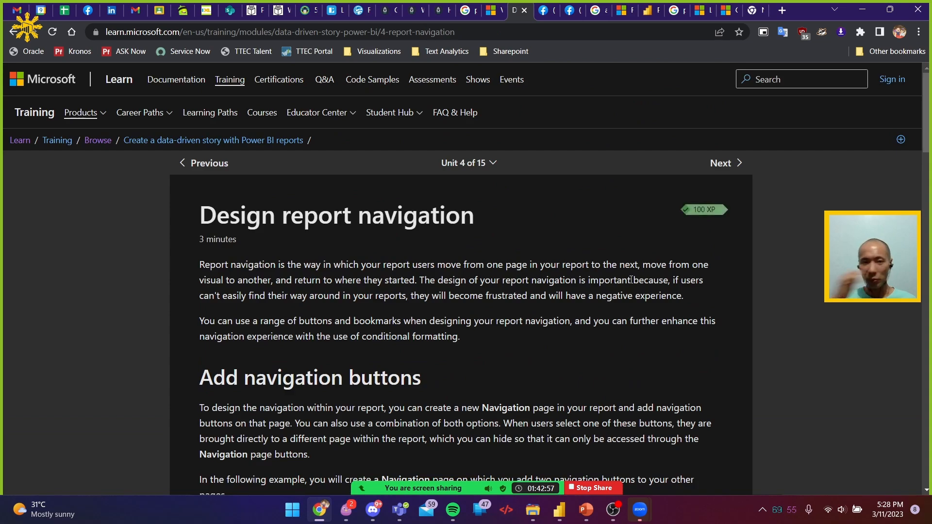
Read through the navigation buttons and navigation destination sections, and continue to the basic interactions unit
scroll(627, 277, down, 6)
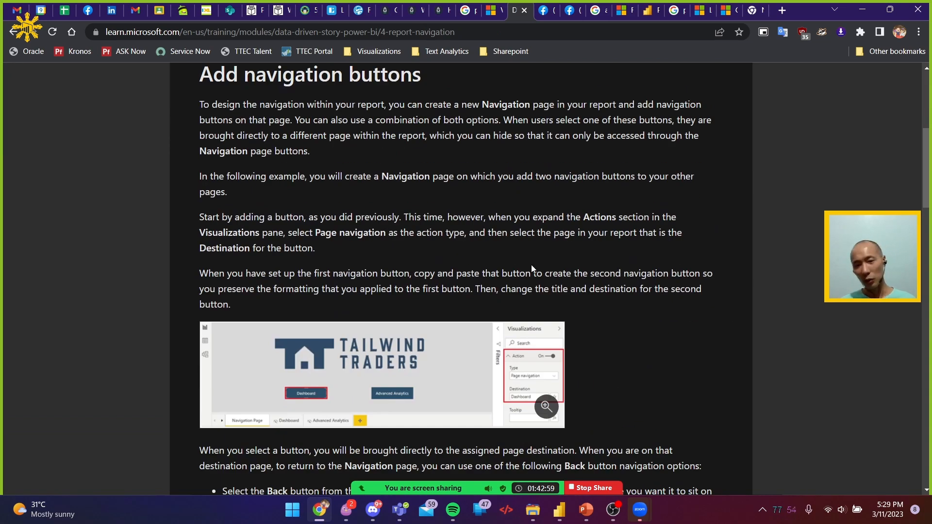
scroll(395, 195, down, 6)
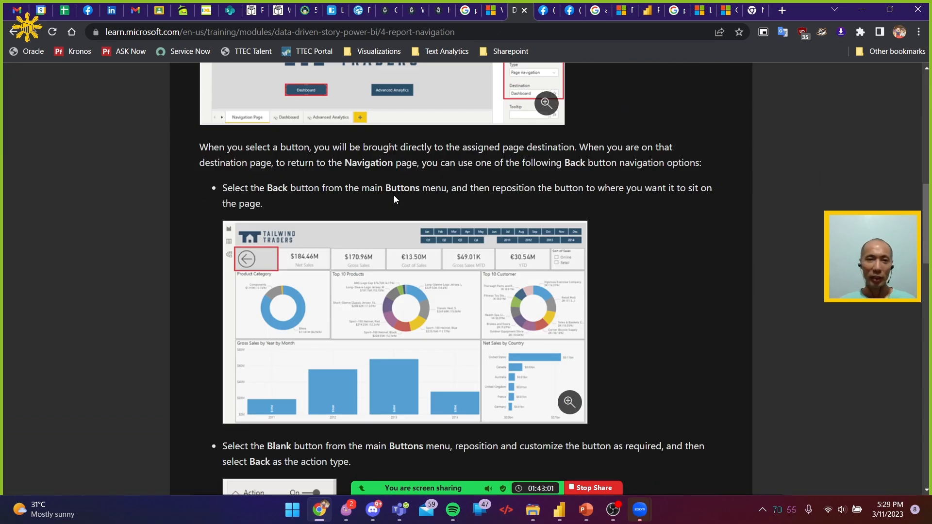
scroll(395, 195, down, 7)
scroll(399, 199, down, 7)
scroll(399, 199, up, 4)
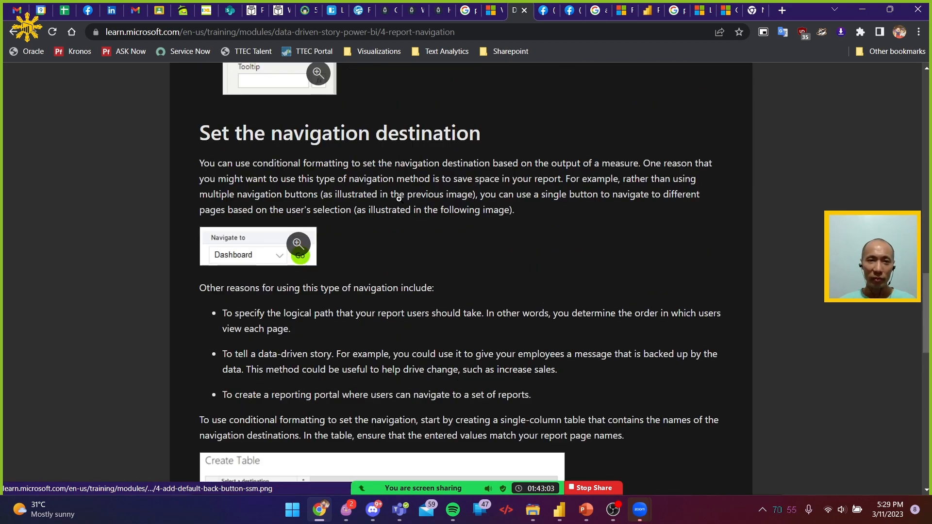
key(alt+Tab)
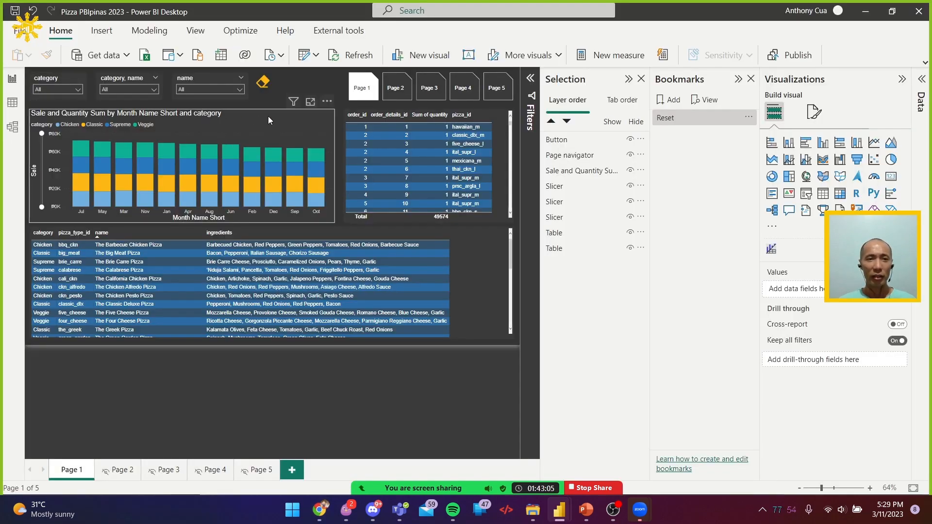
key(alt+Tab)
scroll(436, 229, down, 10)
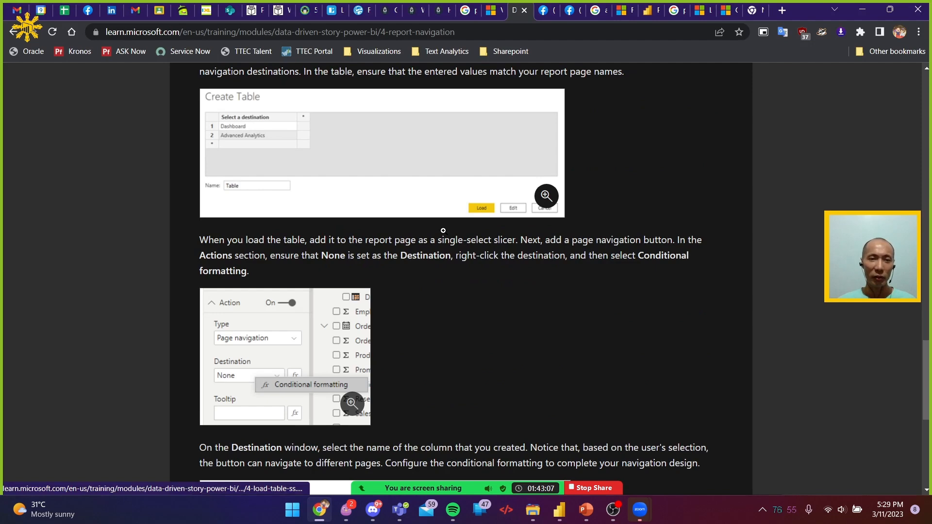
scroll(444, 235, down, 3)
click(209, 346)
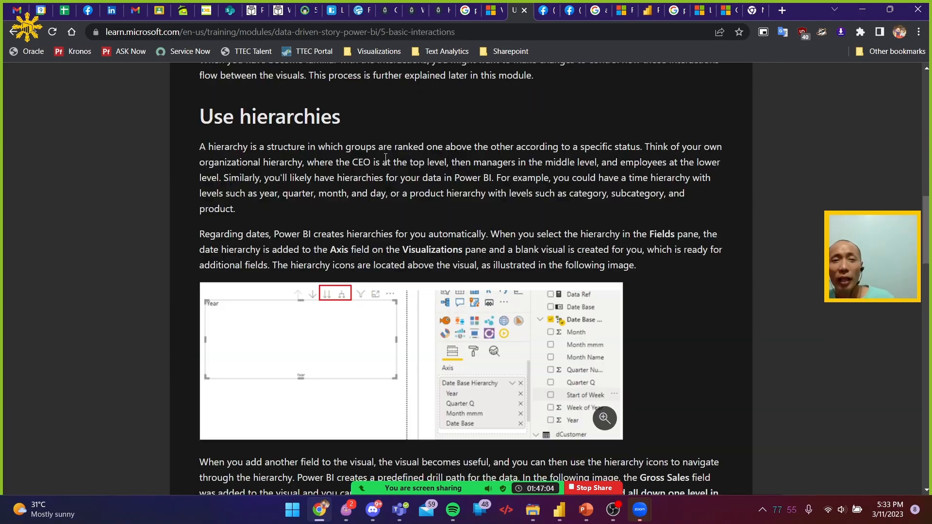
Switch to Power BI Desktop, select the category and name slicer, and expand the Pizza Cat hierarchy to examine its levels
key(alt+Tab)
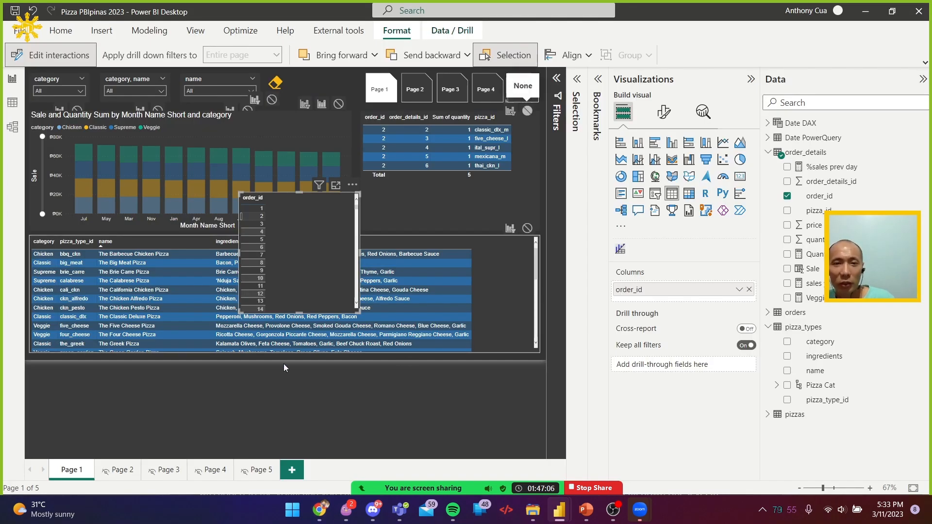
click(122, 83)
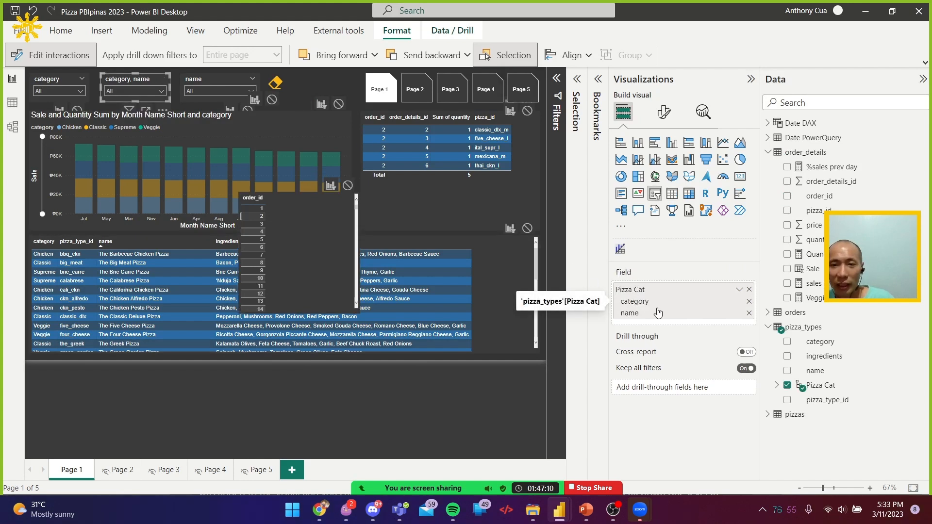
click(777, 385)
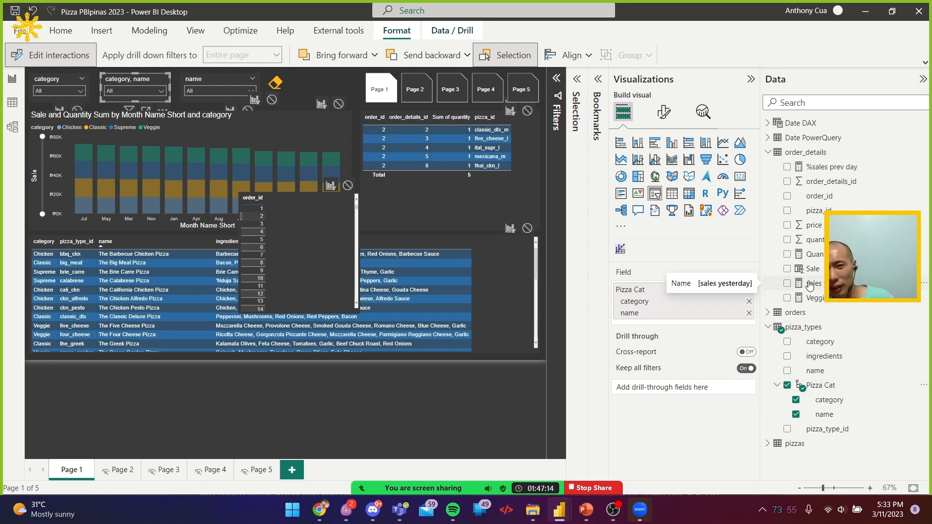
Glance at the hierarchies section in Chrome, return to Power BI Desktop, and sort the stacked column chart's axis by Month Name Short
key(alt+Tab)
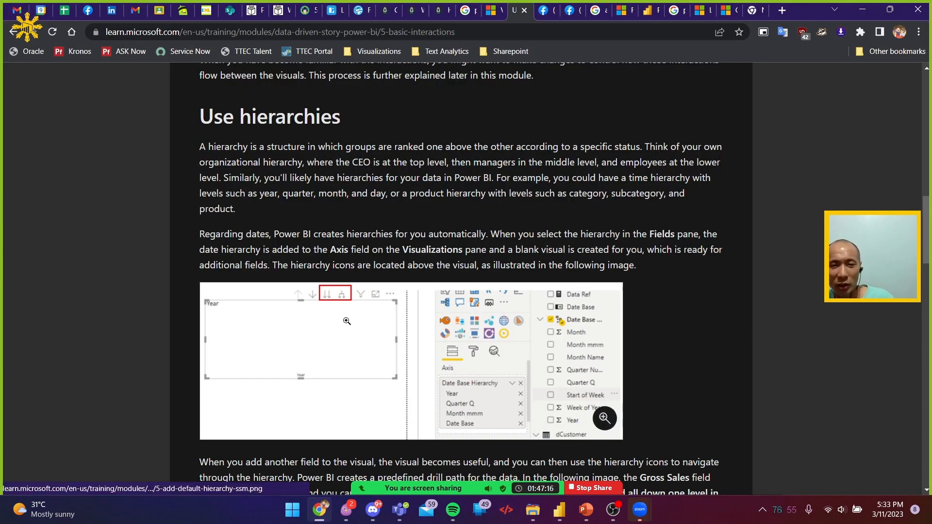
key(alt+Tab)
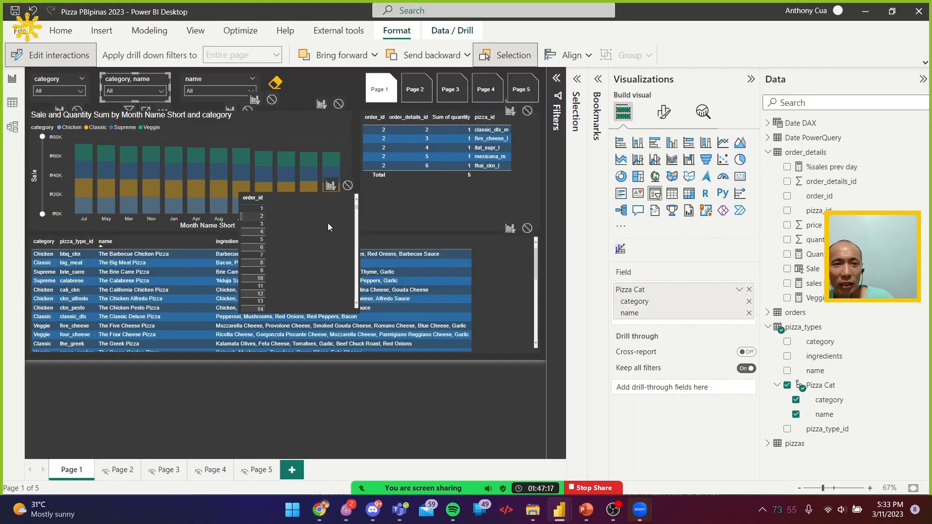
click(258, 123)
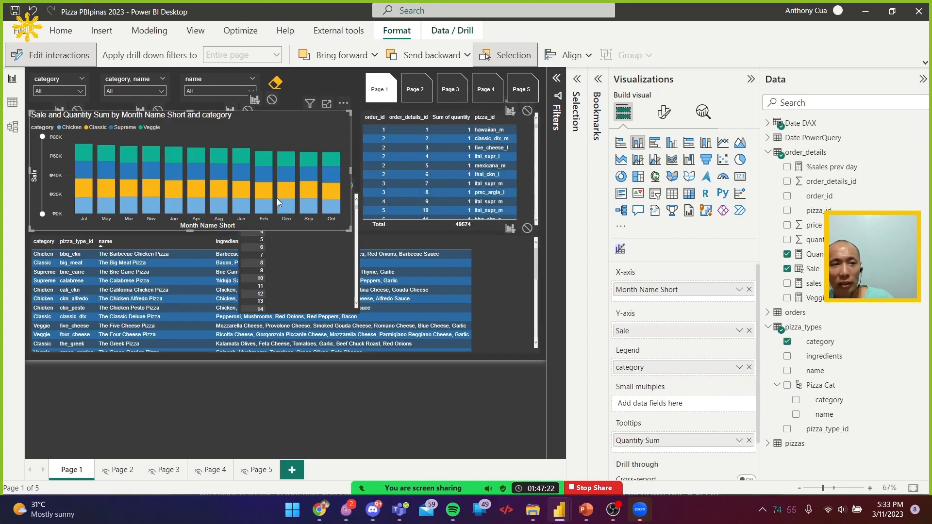
click(344, 103)
mouse_move(389, 176)
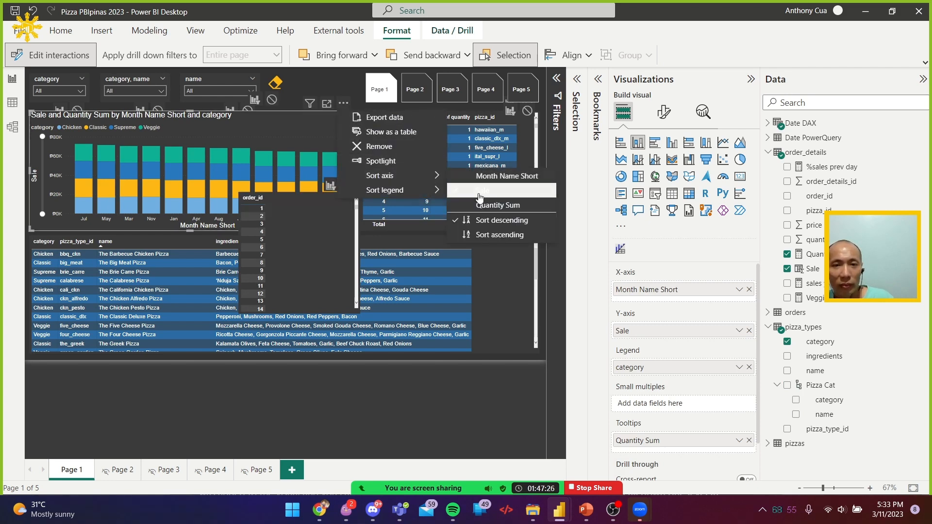
click(505, 176)
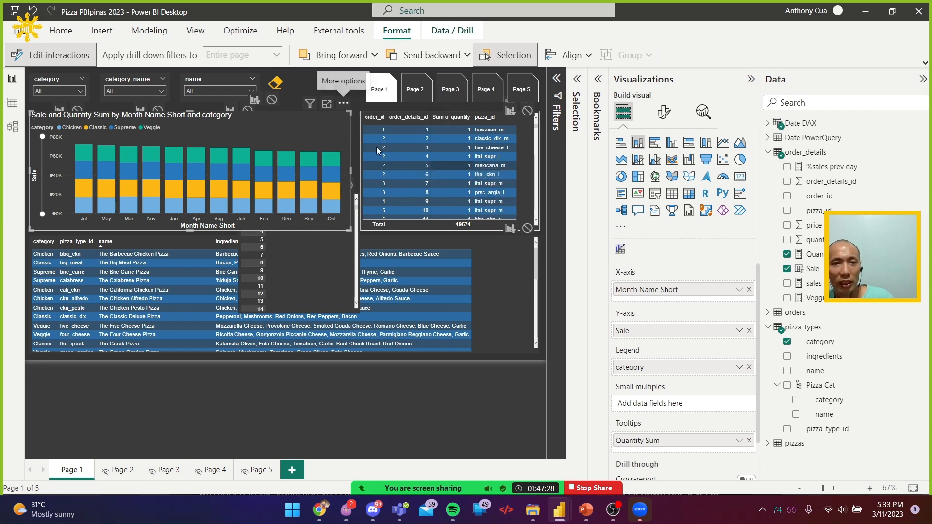
Check the stacked column chart's legend sorting and set its axis sort order to ascending
click(343, 103)
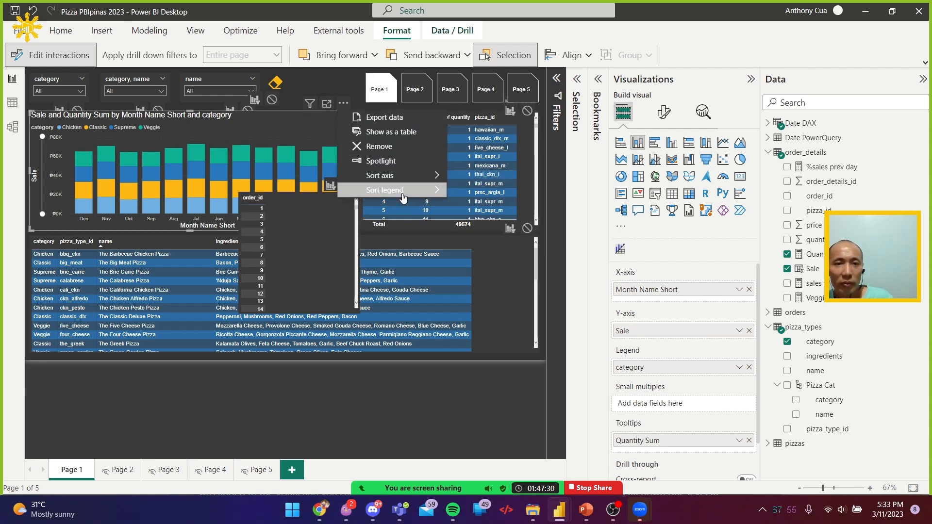
mouse_move(398, 190)
click(500, 224)
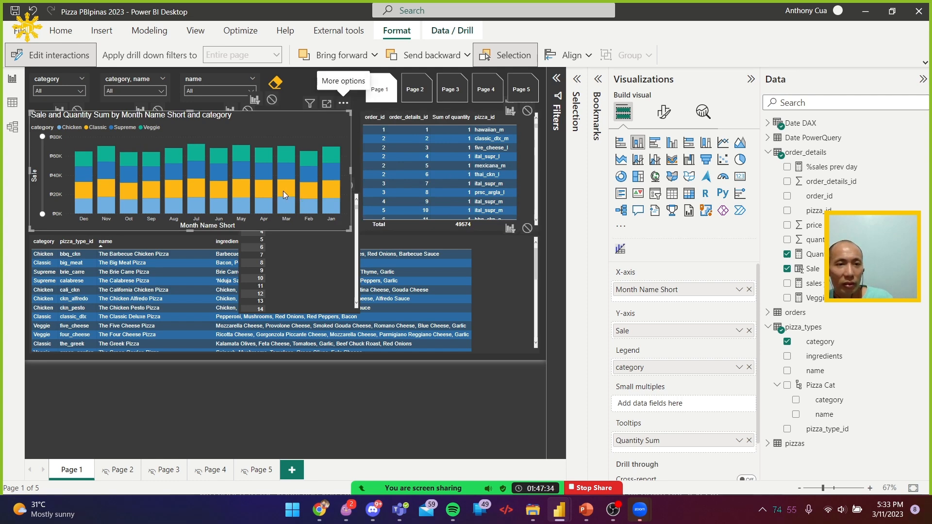
click(344, 104)
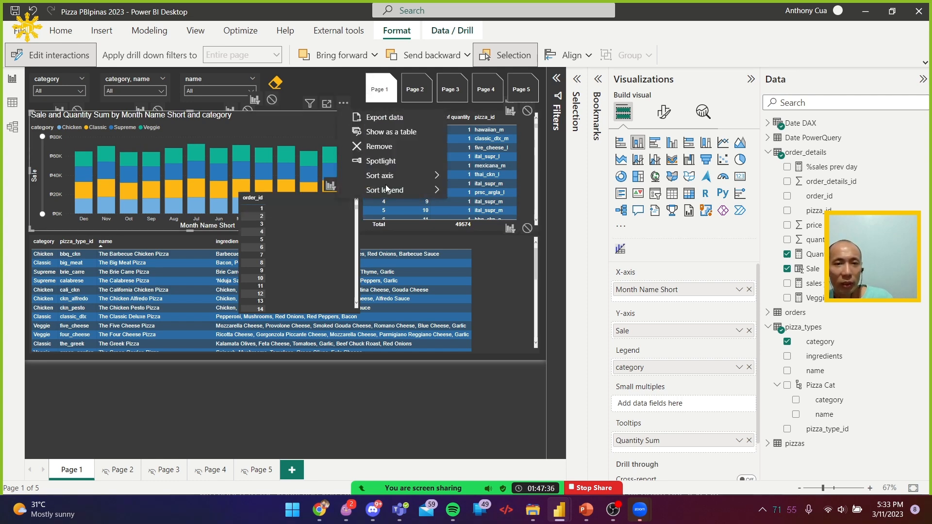
mouse_move(398, 176)
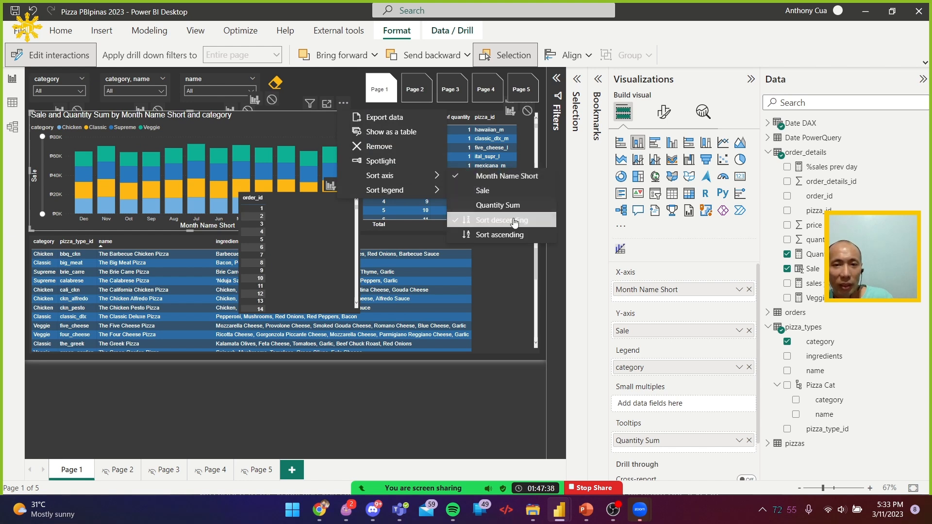
click(519, 233)
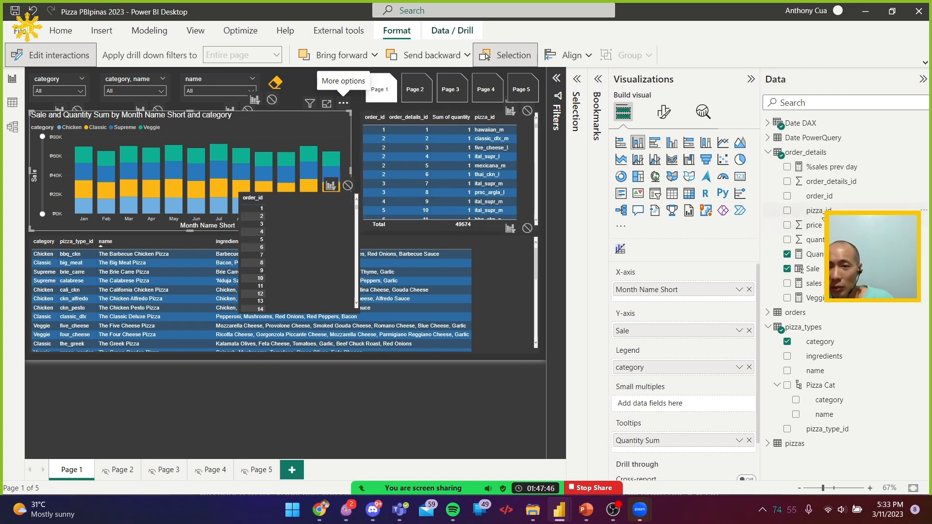
Add Date DAX fields to the chart's X-axis, placing Year and Quarter Name above Month Name Short and Date below it
click(768, 123)
scroll(845, 291, down, 5)
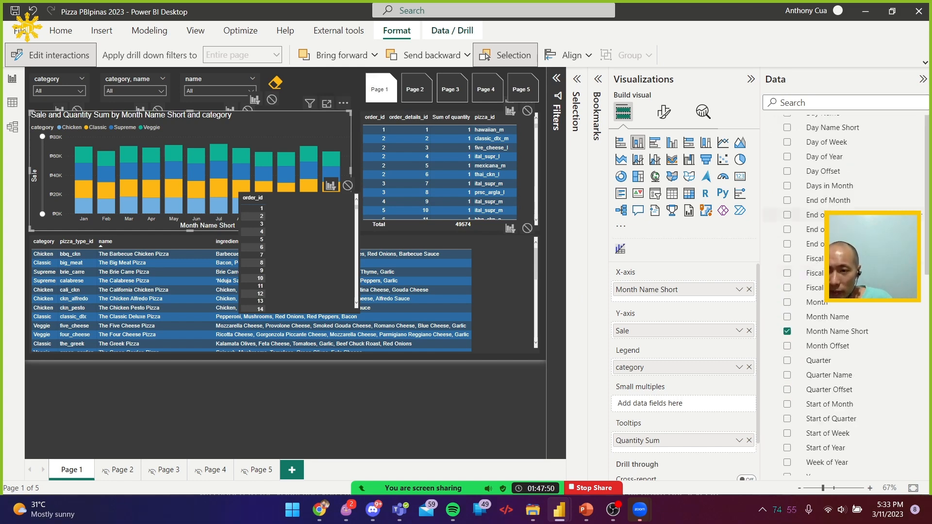
drag(733, 297, 698, 289)
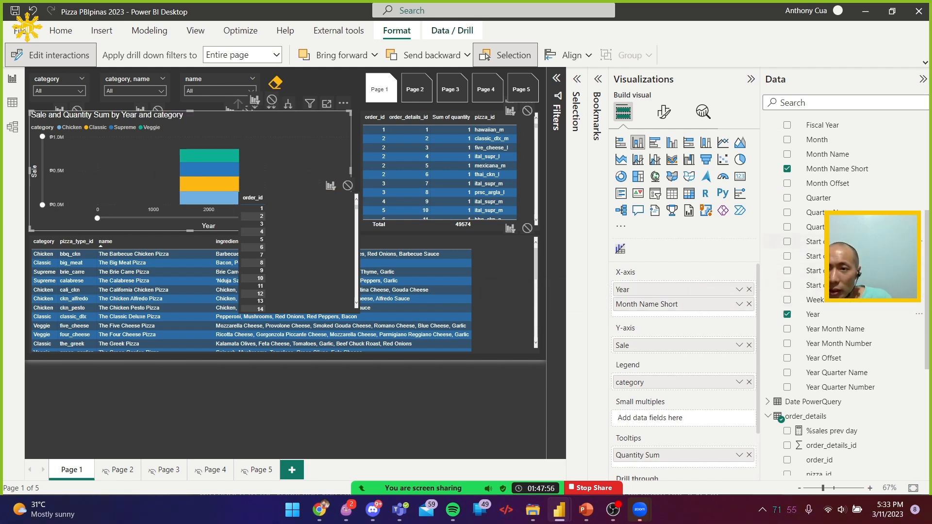
drag(845, 212, 699, 299)
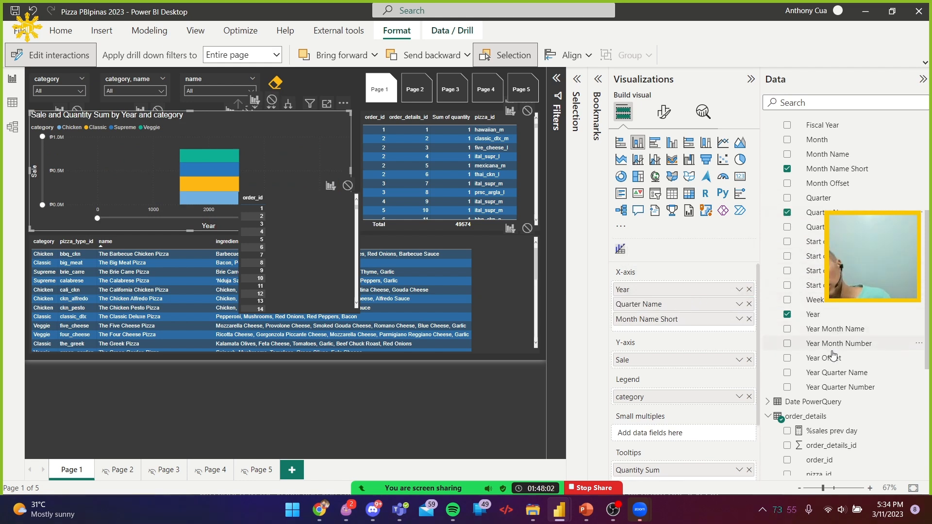
scroll(855, 272, up, 4)
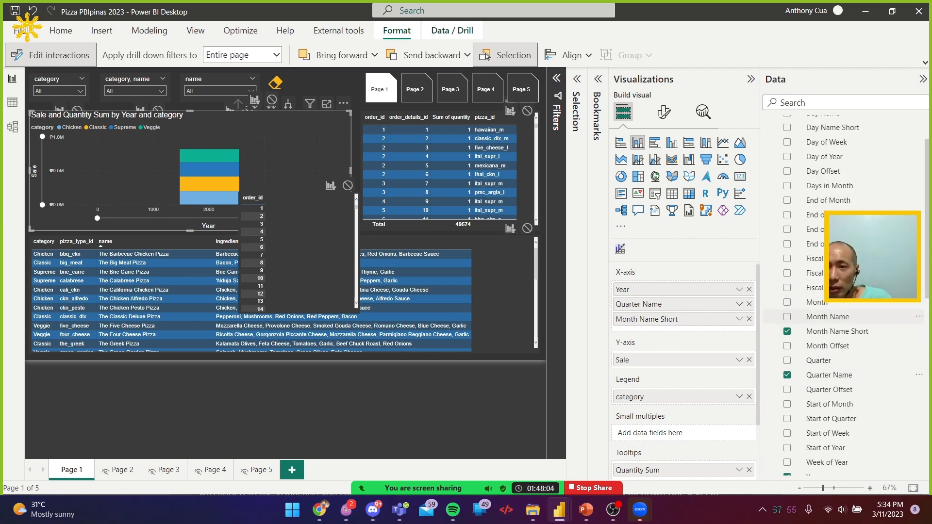
scroll(854, 272, up, 1)
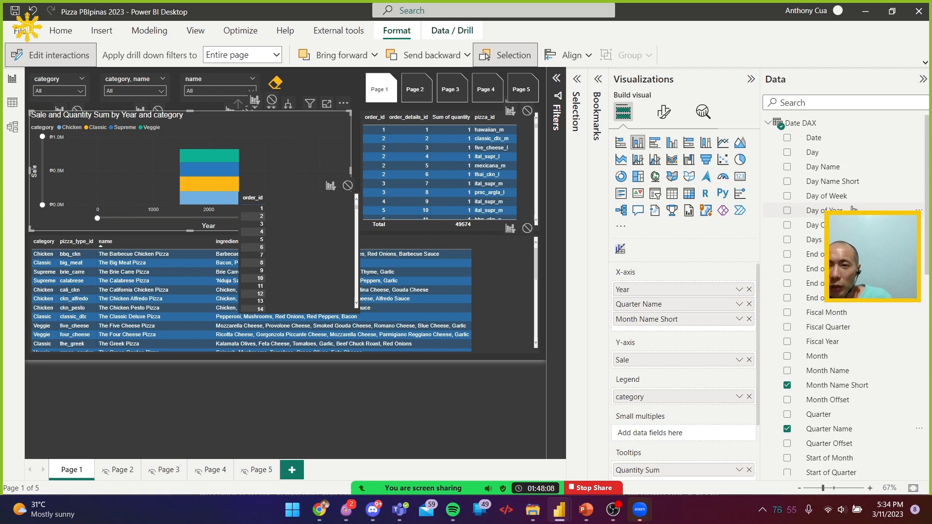
scroll(841, 161, down, 1)
scroll(842, 159, up, 1)
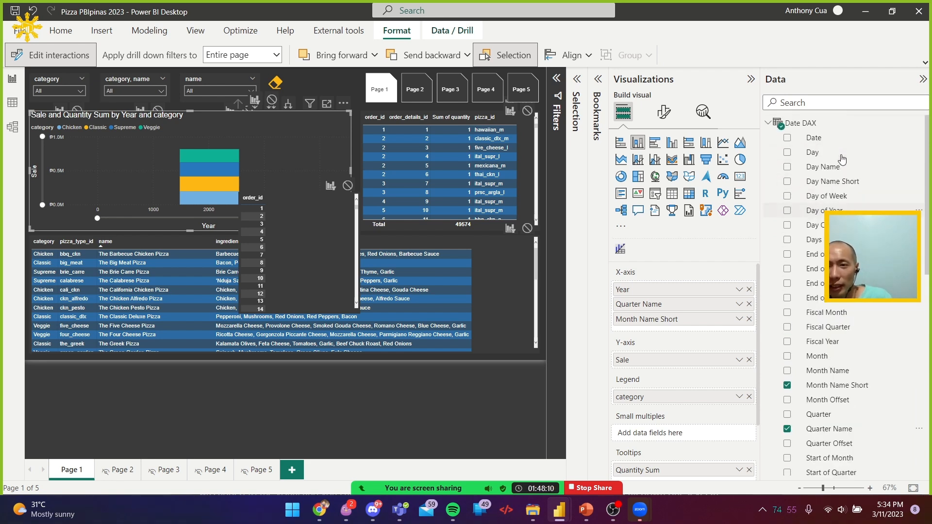
drag(820, 139, 703, 332)
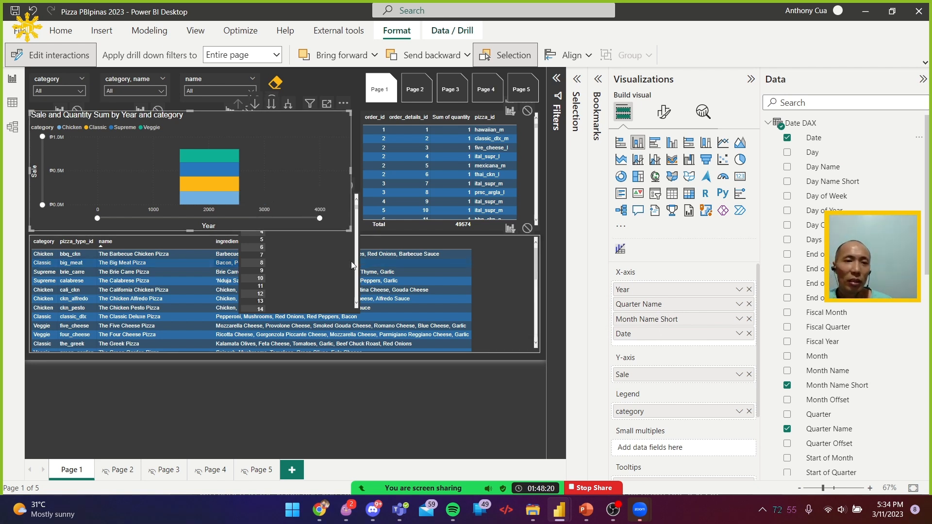
Show the chart in focus mode, move all columns down level by level to Date, and drill back up to Quarter Name
click(327, 104)
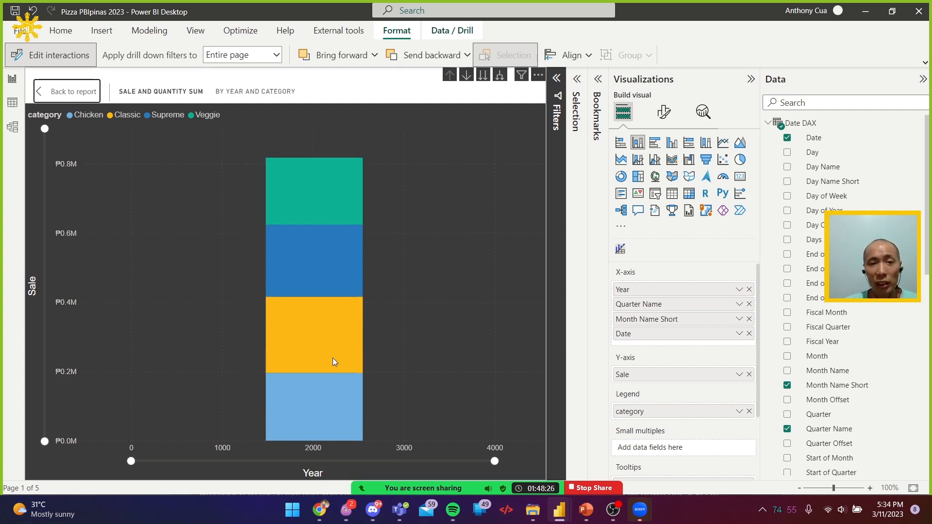
click(483, 75)
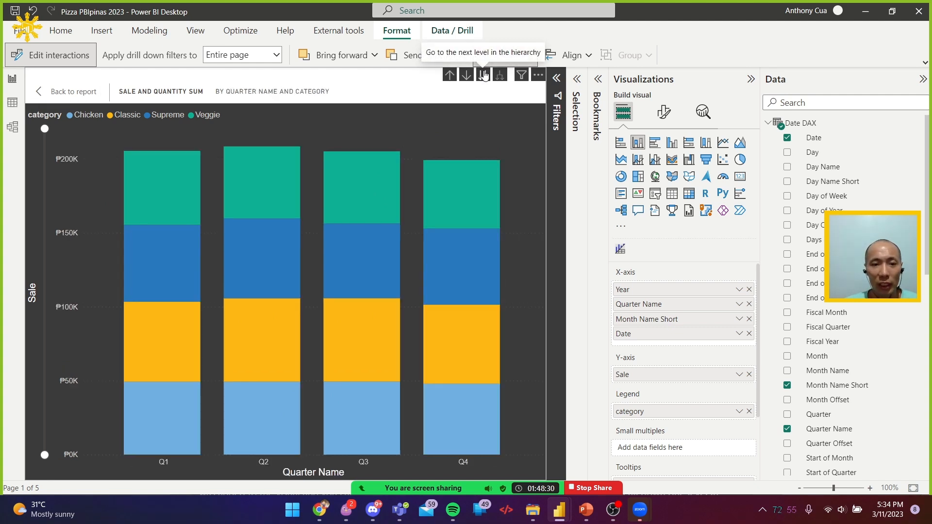
click(483, 75)
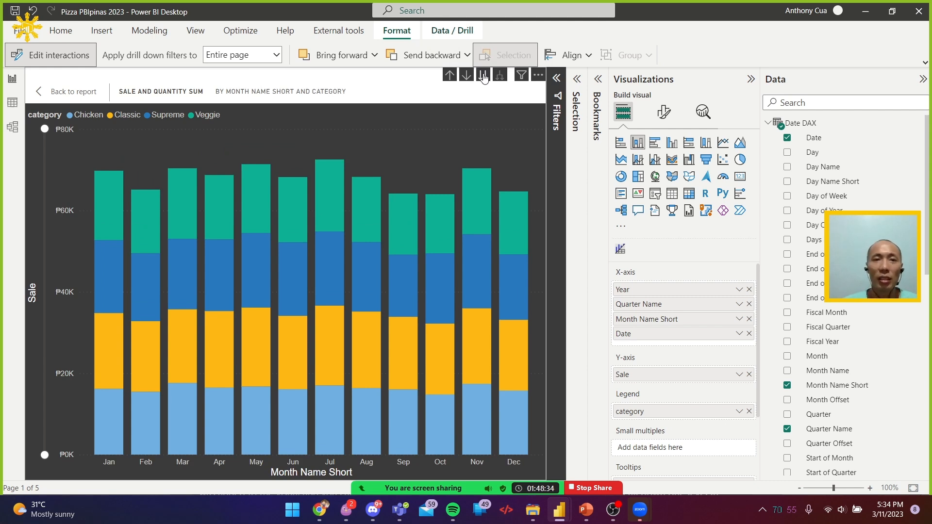
click(483, 75)
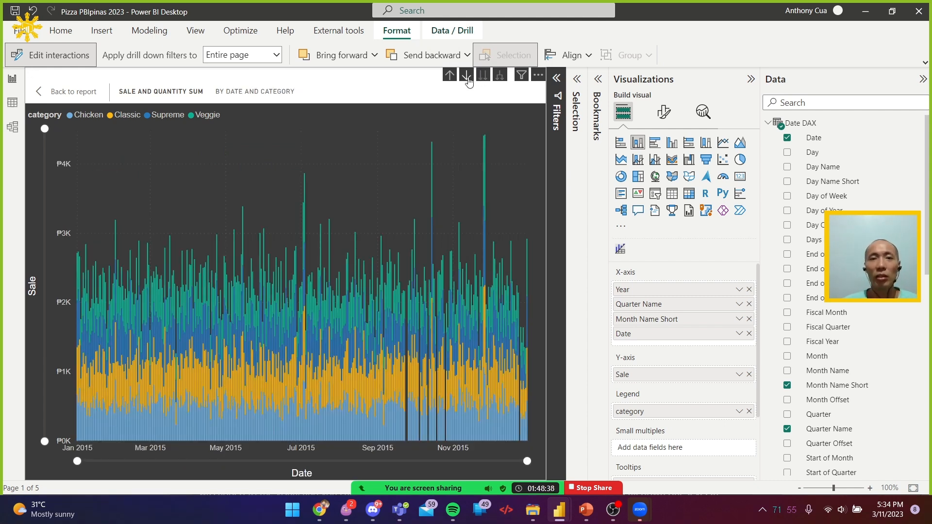
click(451, 76)
click(451, 77)
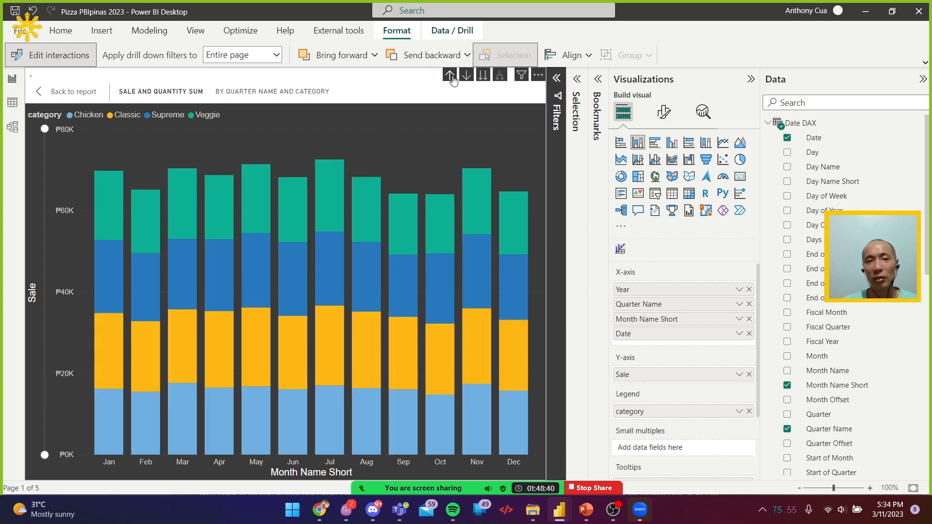
With drill mode turned on, drill into the months of Q3 and return to the Quarter Name level
click(466, 76)
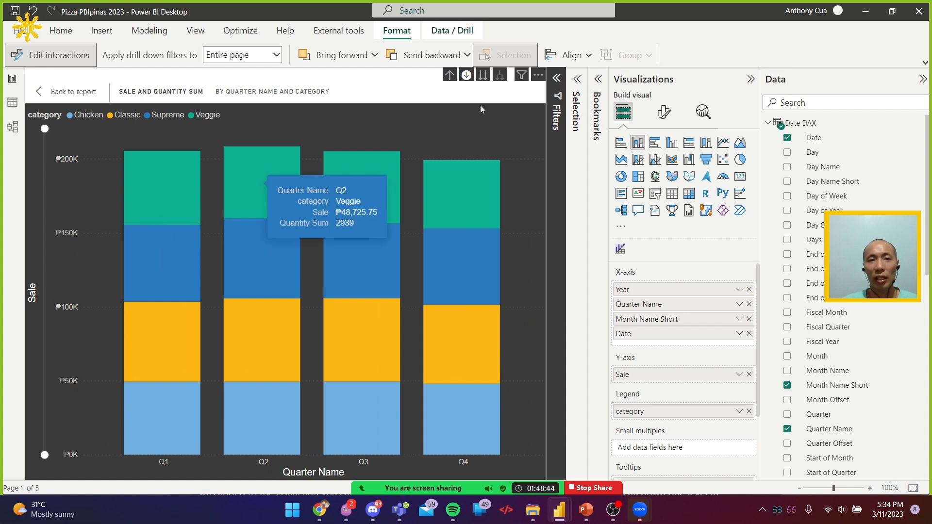
click(469, 76)
click(467, 78)
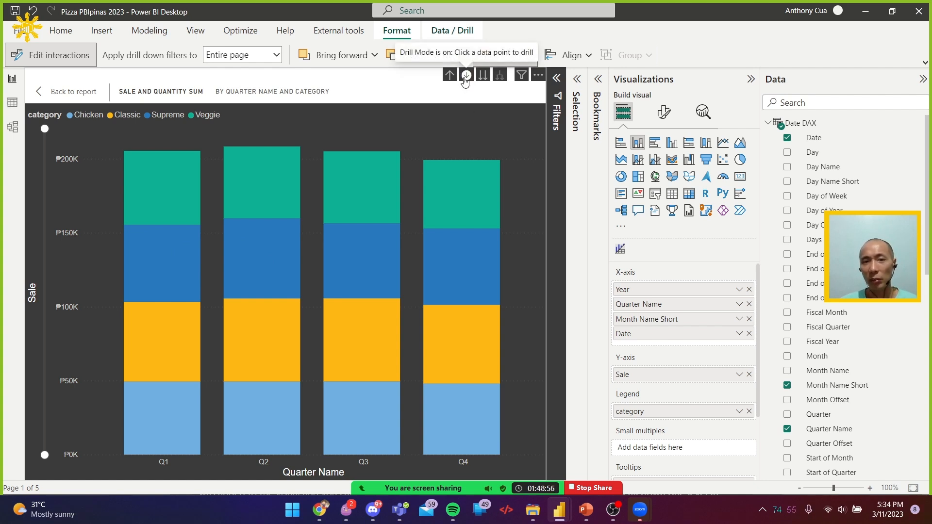
mouse_move(366, 267)
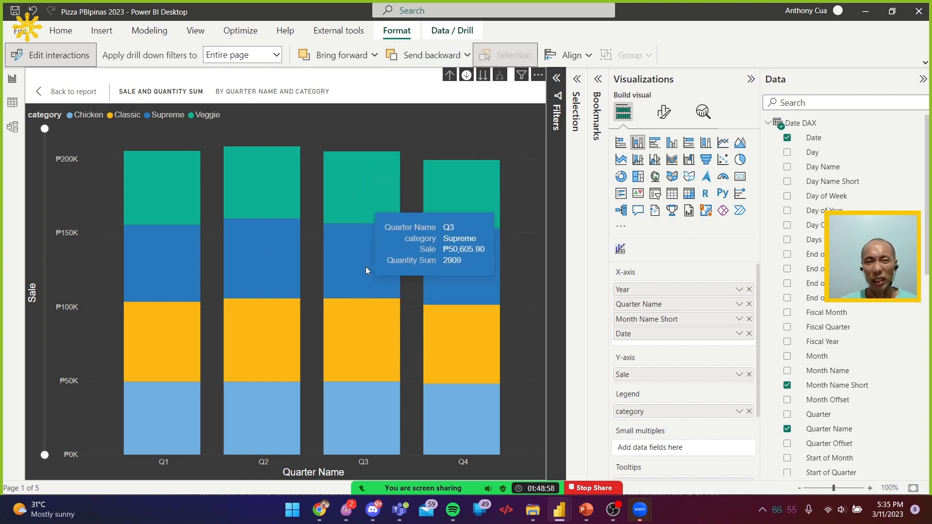
click(366, 271)
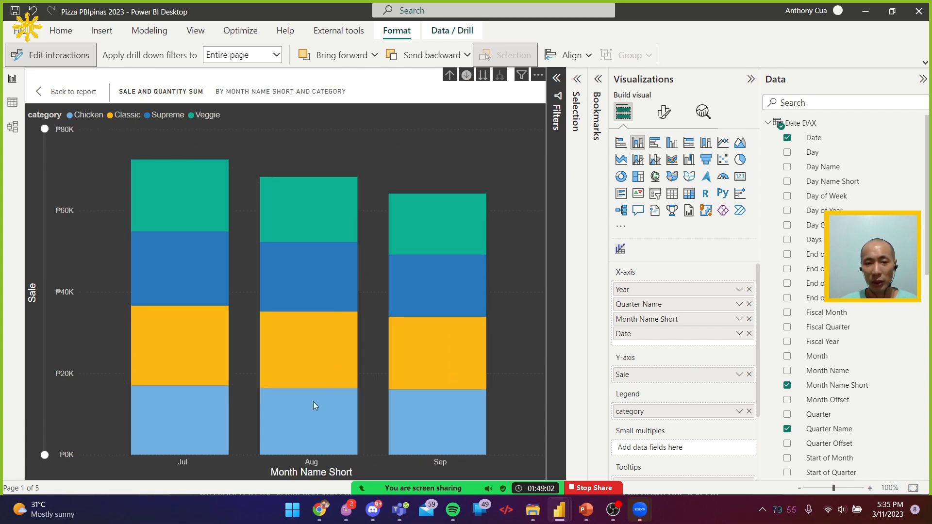
click(449, 74)
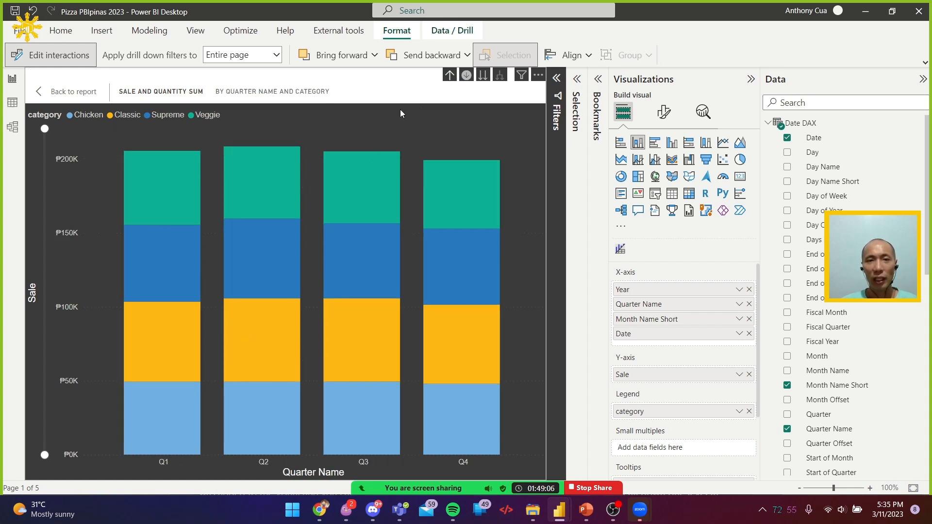
Drill into the months of Q1, then turn off drill mode and drill back up to the Year level
click(169, 287)
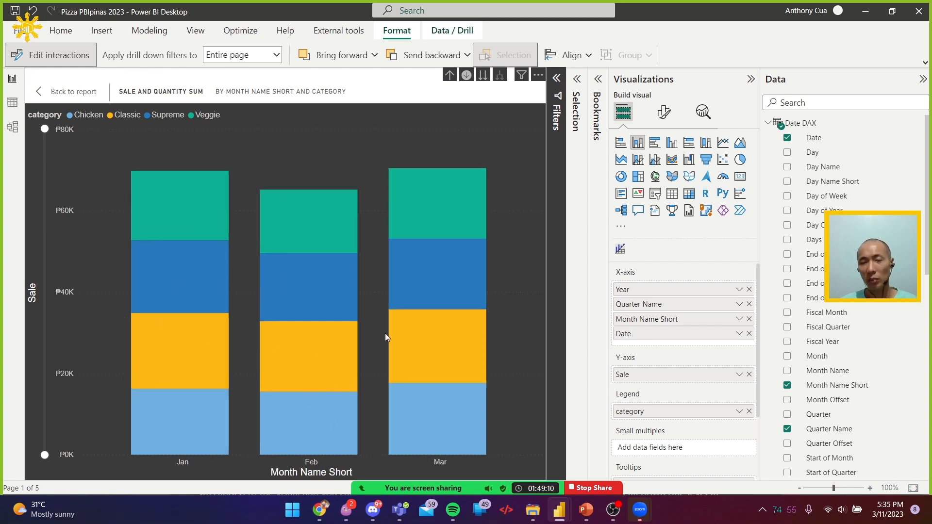
click(465, 76)
click(450, 75)
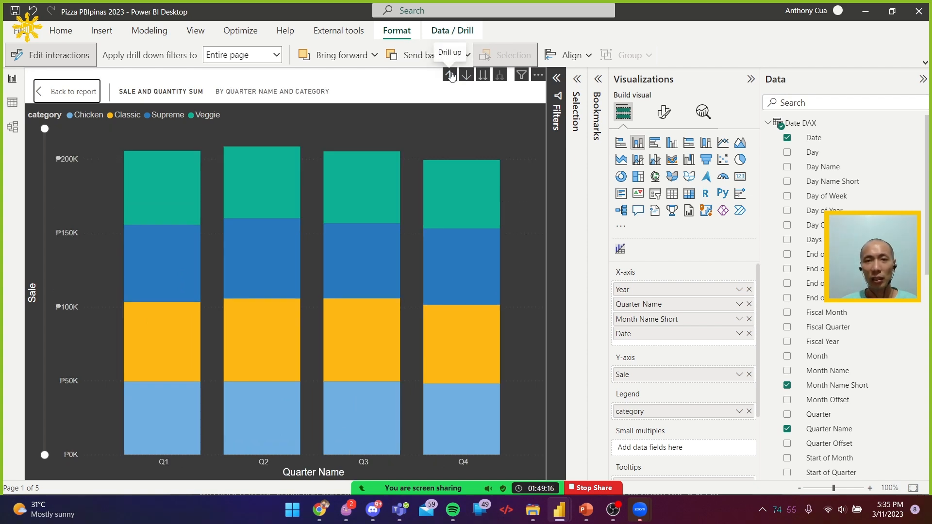
click(451, 77)
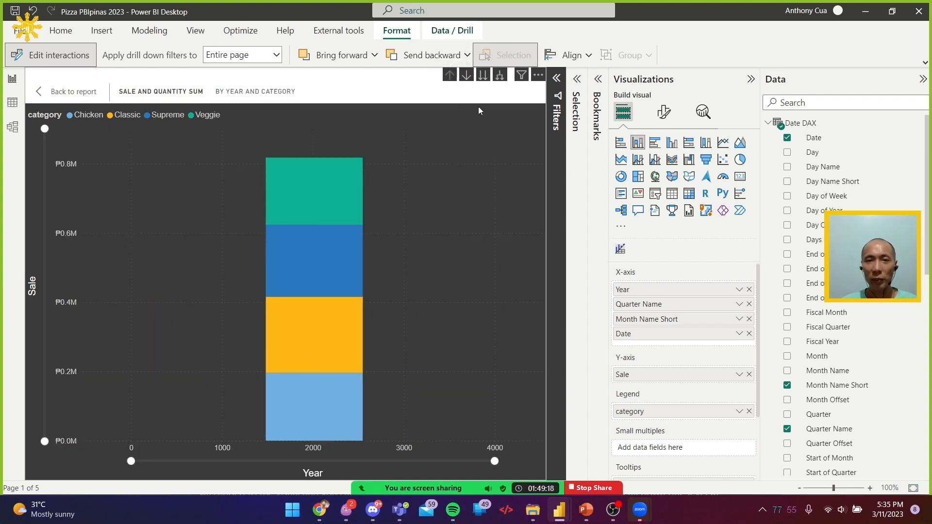
Expand all hierarchy levels from Year down to Date, look along the daily columns, and drill back up to Year
click(500, 76)
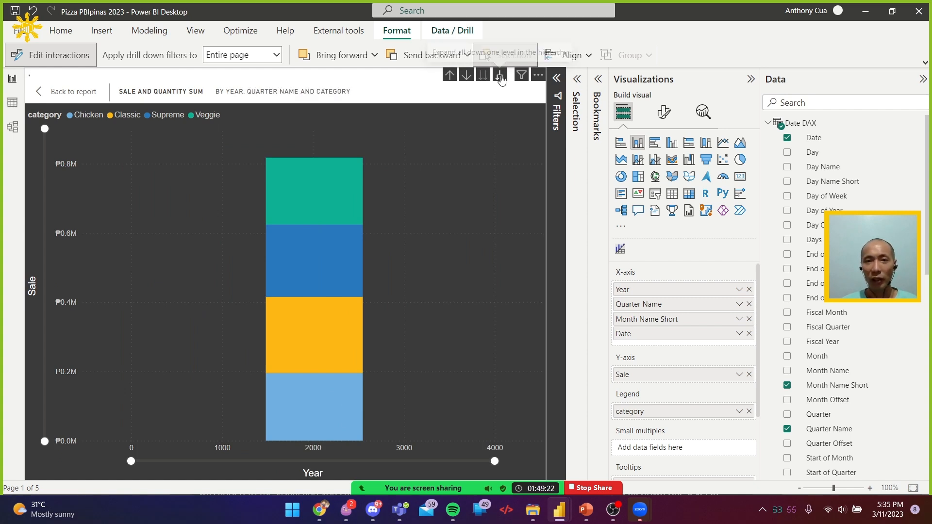
click(500, 78)
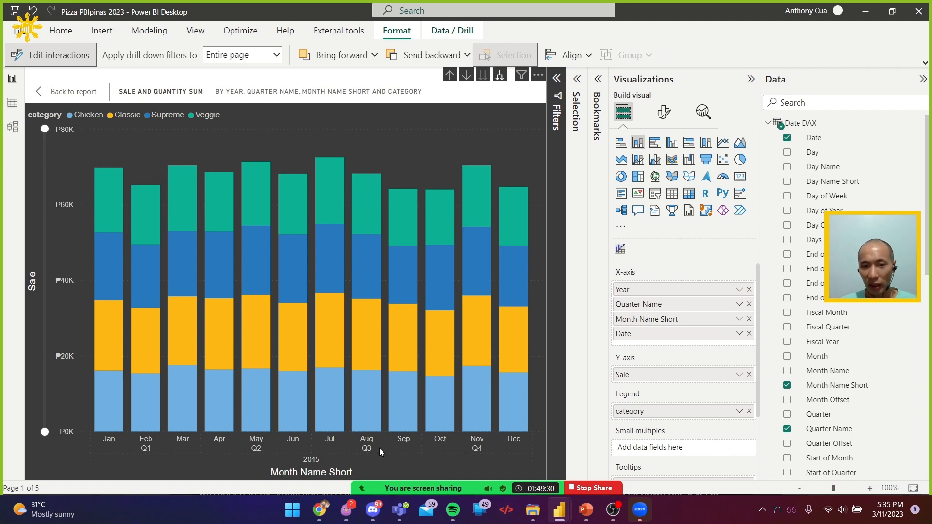
click(501, 77)
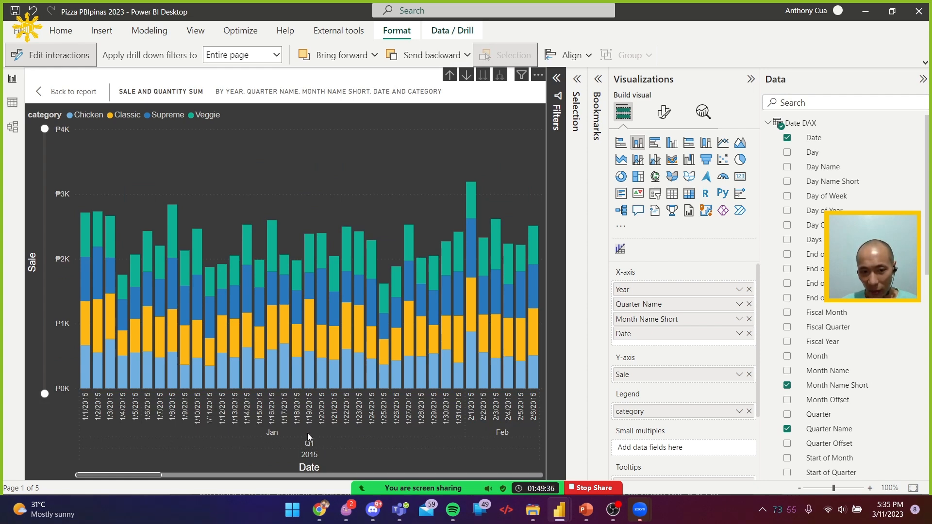
drag(158, 476, 527, 477)
drag(462, 476, 113, 479)
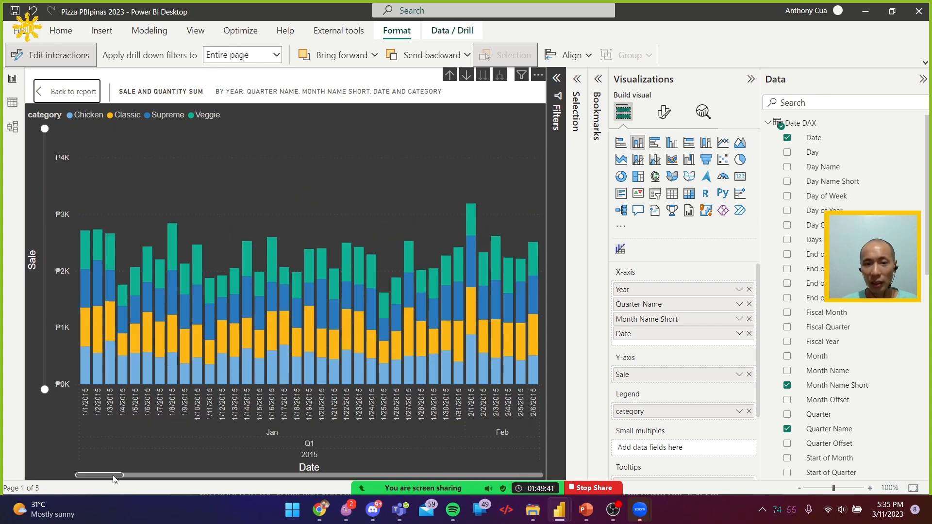
click(451, 75)
click(450, 75)
click(450, 76)
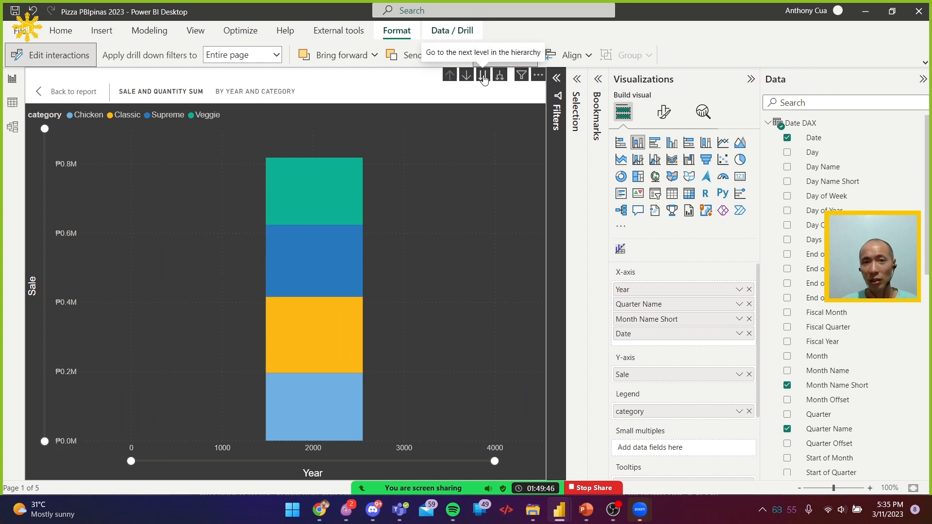
Move the chart down level by level from Year to Date, return to the report page and drill up to Month Name Short
click(483, 75)
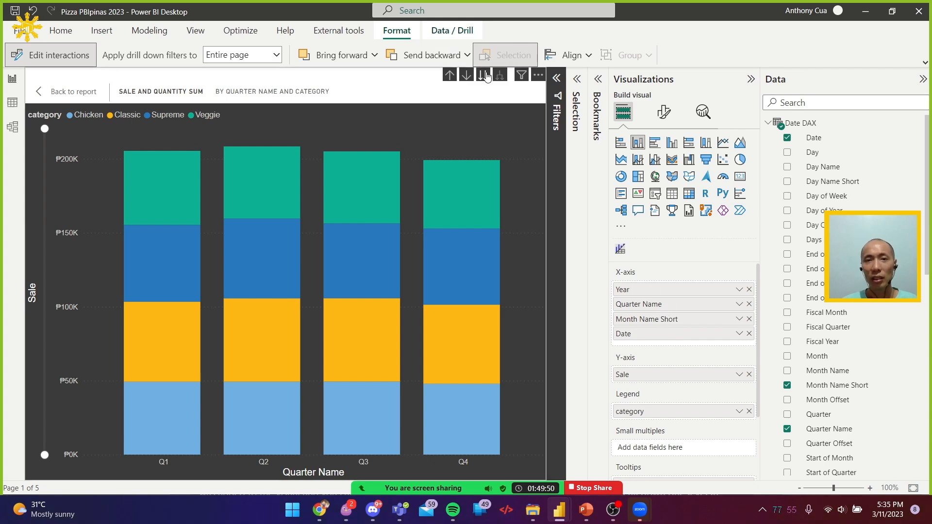
click(485, 75)
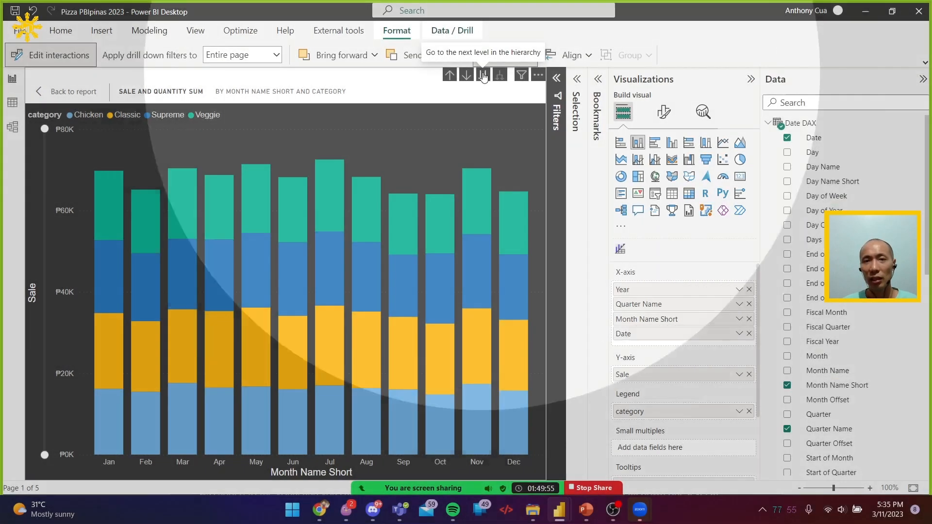
click(483, 75)
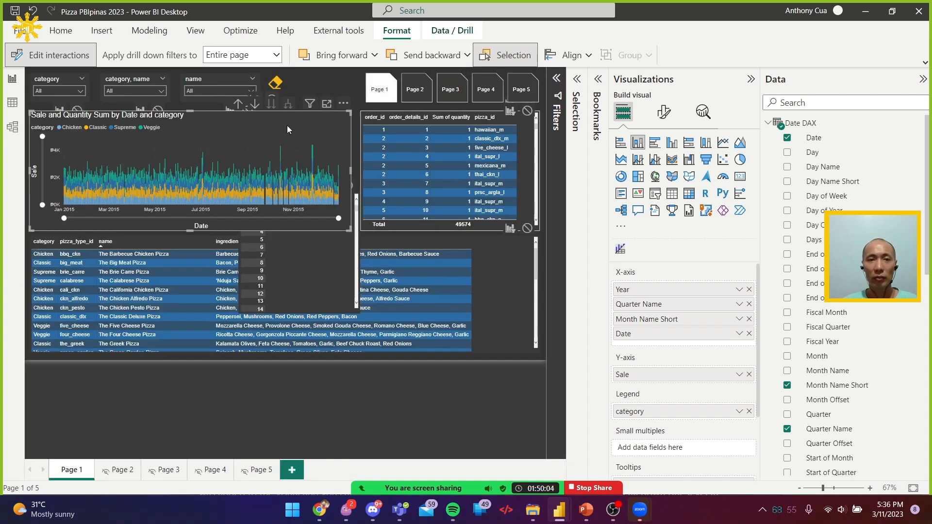
click(239, 105)
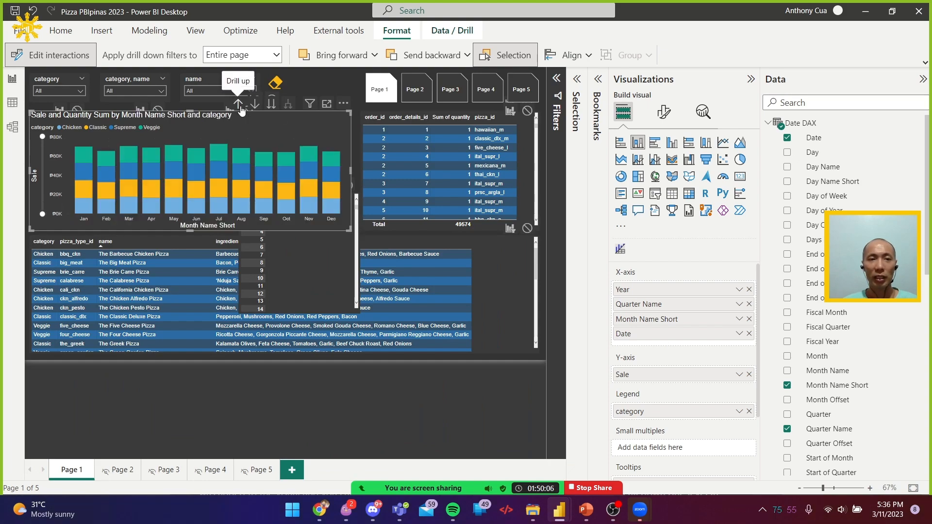
Switch to the Microsoft Learn page in Chrome and review the Drill through section and its Details Page example
click(494, 415)
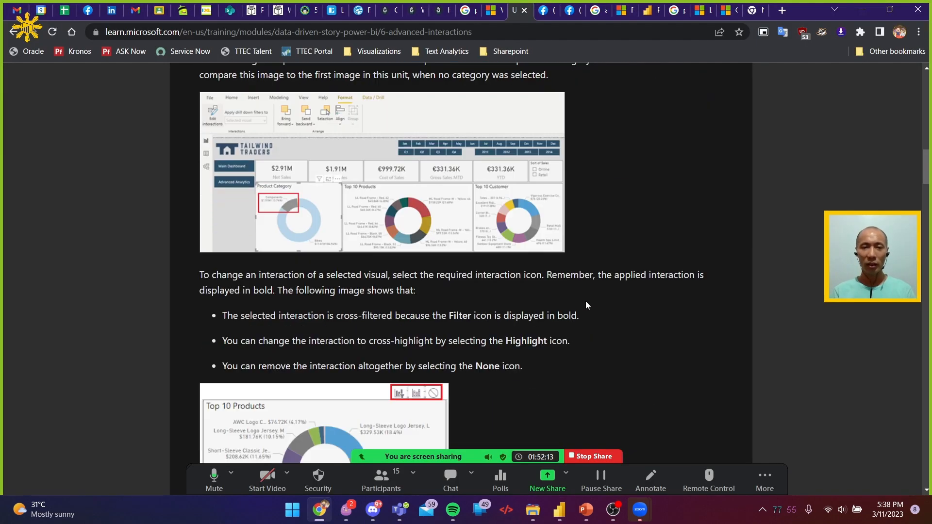
scroll(586, 305, down, 15)
scroll(587, 303, down, 8)
scroll(587, 302, up, 3)
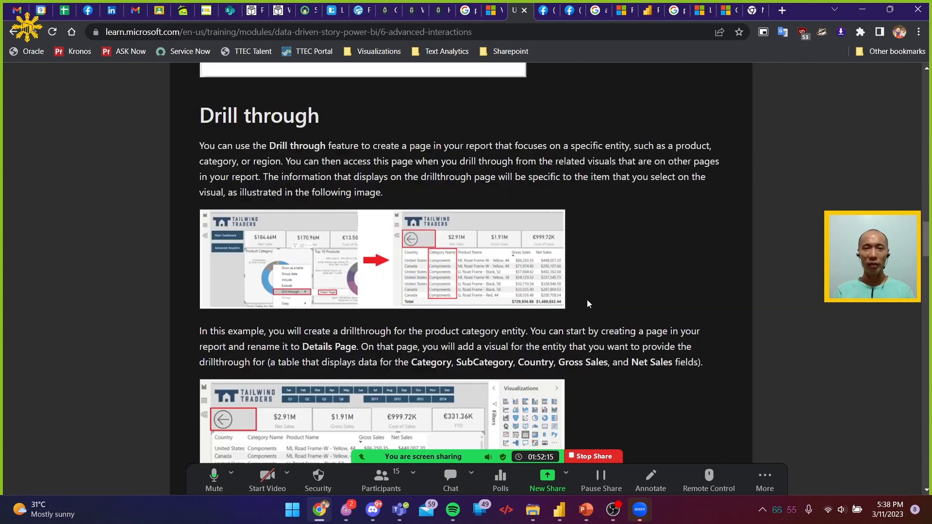
scroll(588, 302, down, 3)
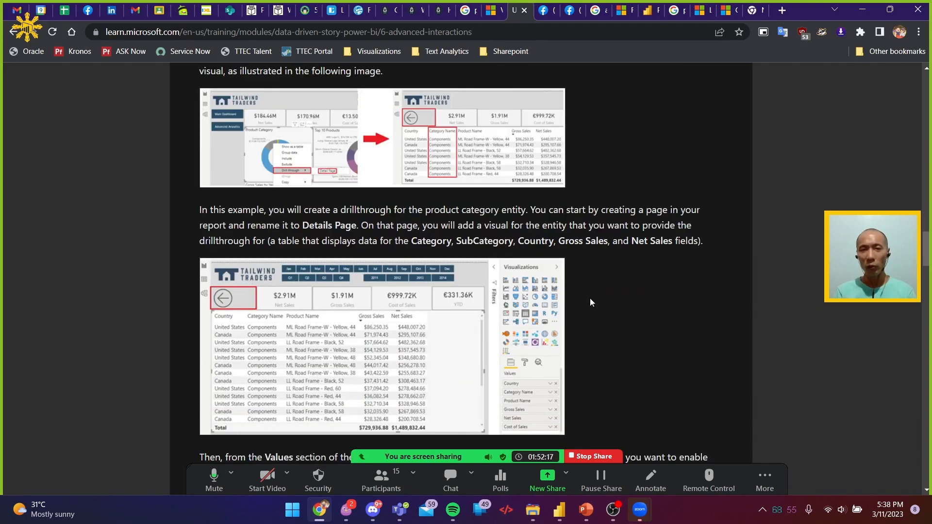
Switch back to Power BI Desktop and remove the single-column order_id table from Page 1
key(alt+Tab)
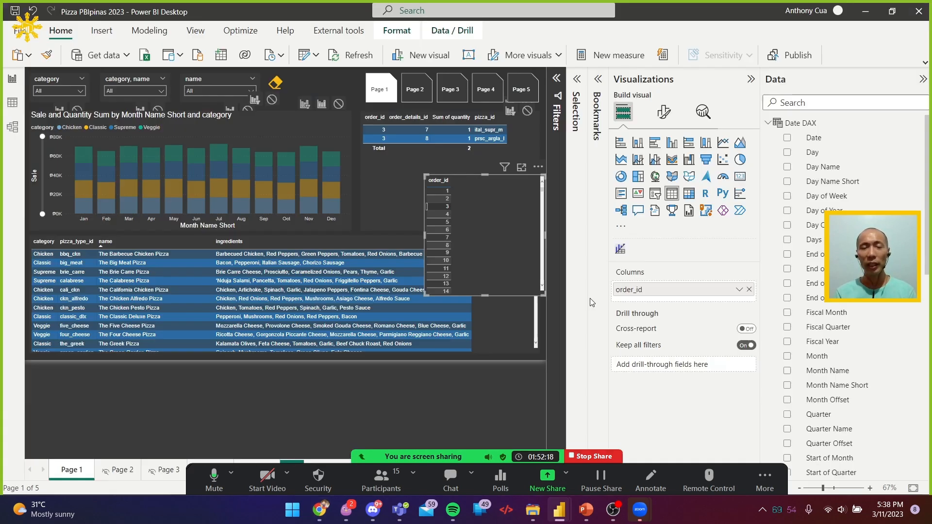
click(539, 167)
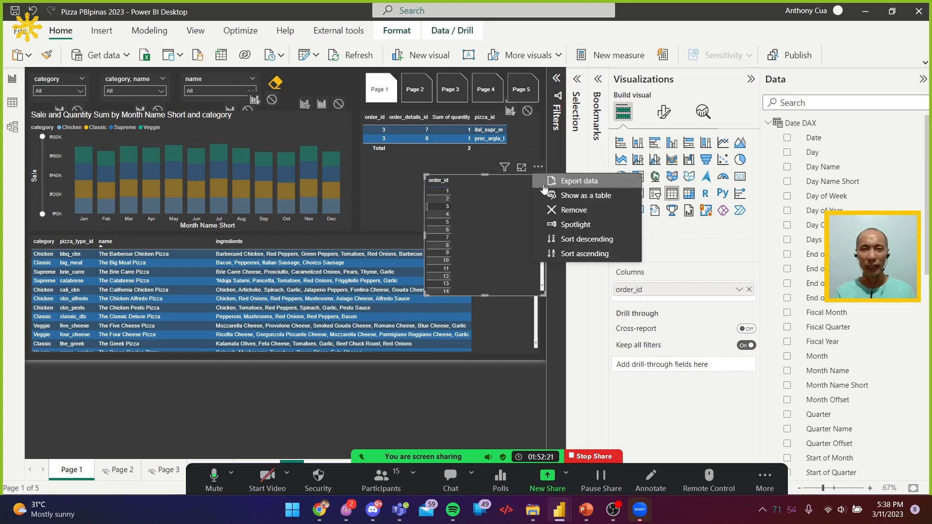
click(567, 207)
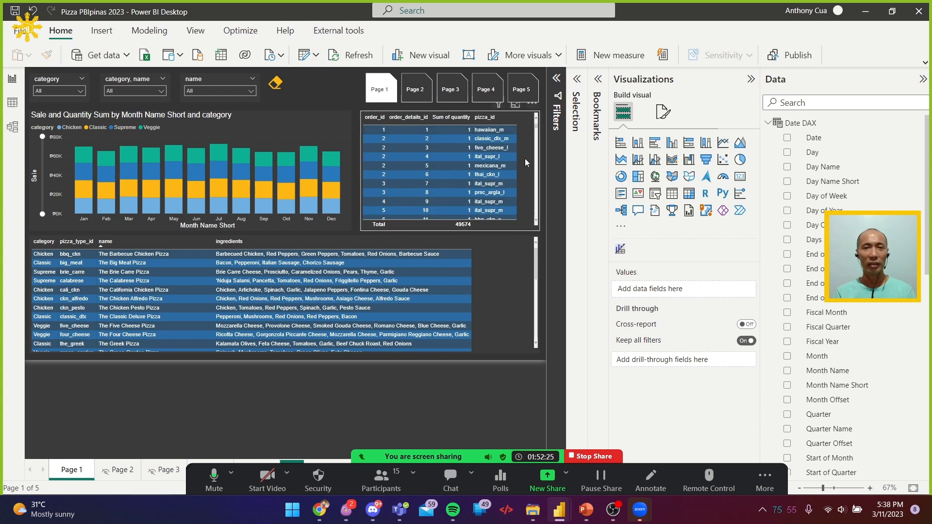
With the order details table selected, turn off editing of visual interactions on Page 1
click(419, 104)
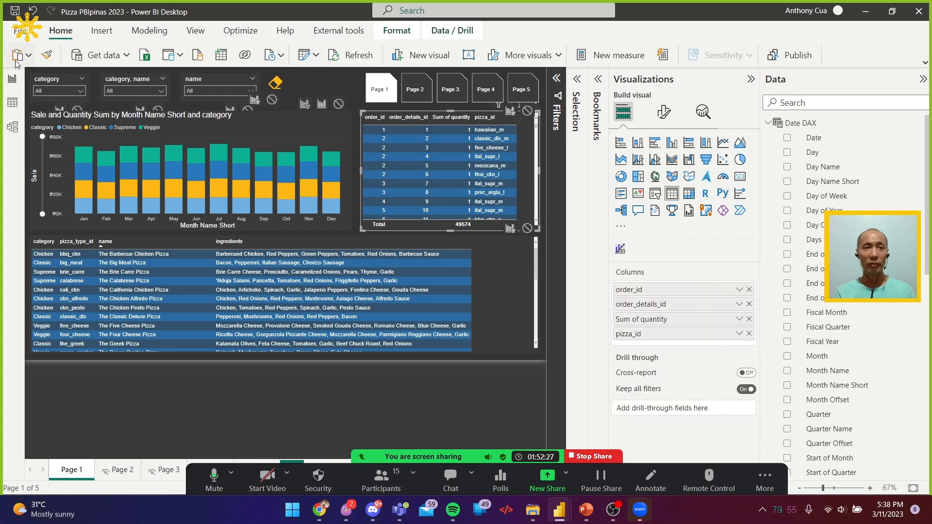
click(402, 32)
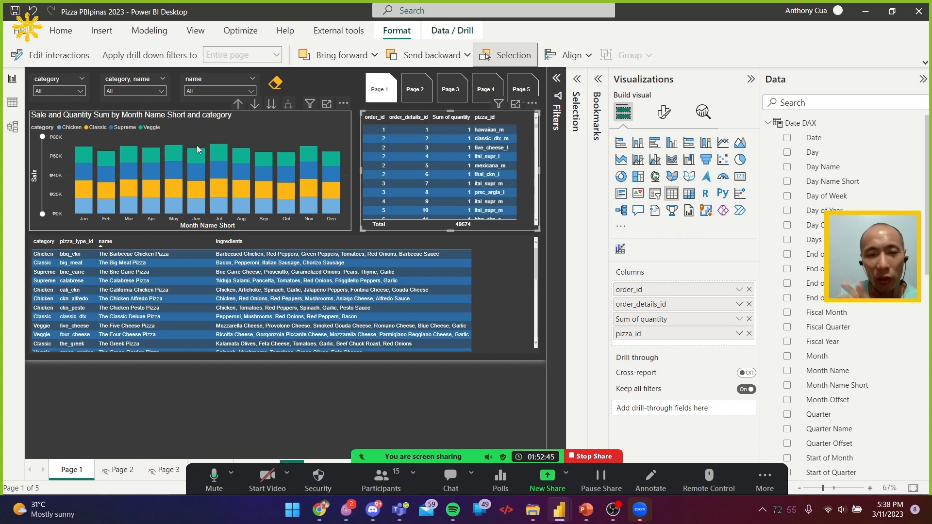
click(495, 270)
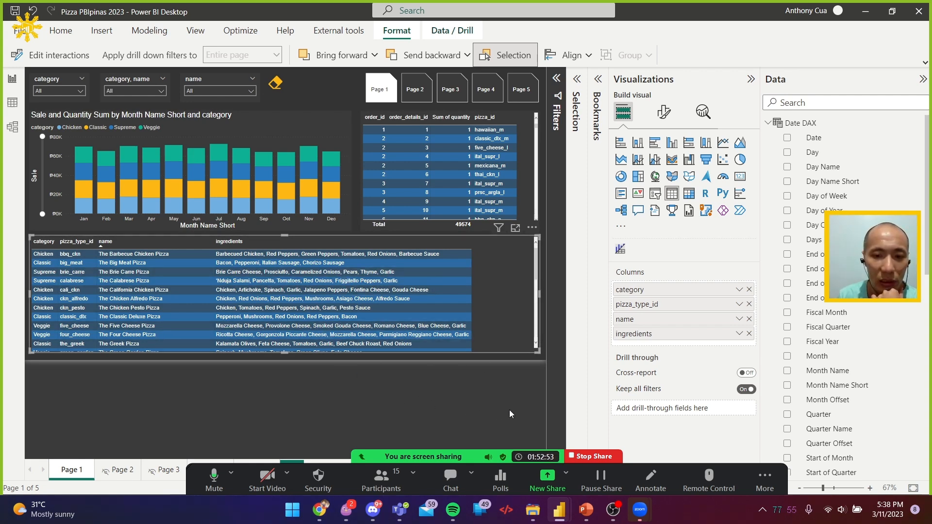
Add a new report page and name it drillthrough
drag(487, 457, 638, 377)
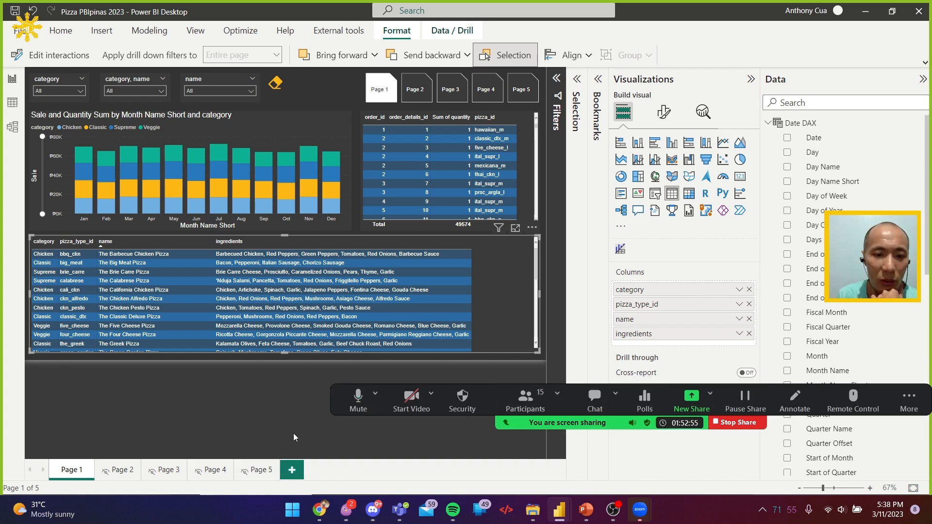
click(292, 471)
double_click(305, 471)
text(d)
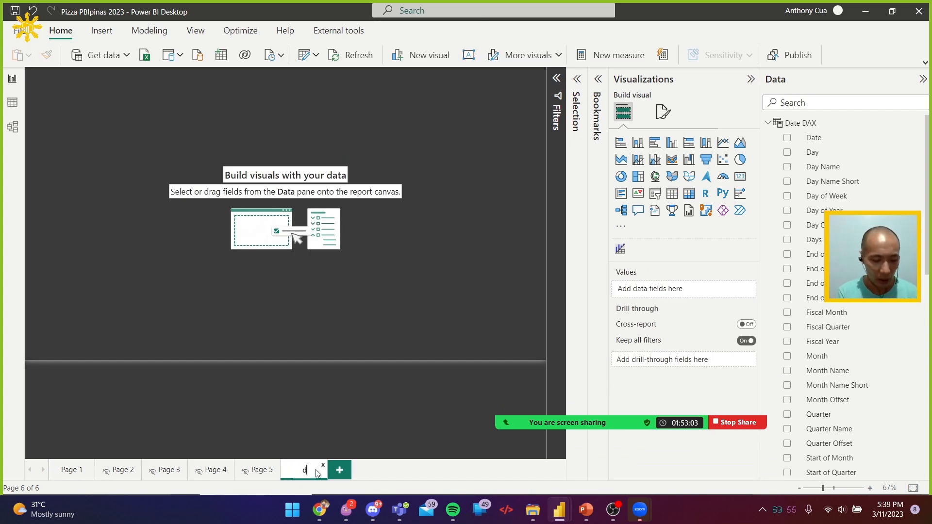
text(rtllthrough)
key(Return)
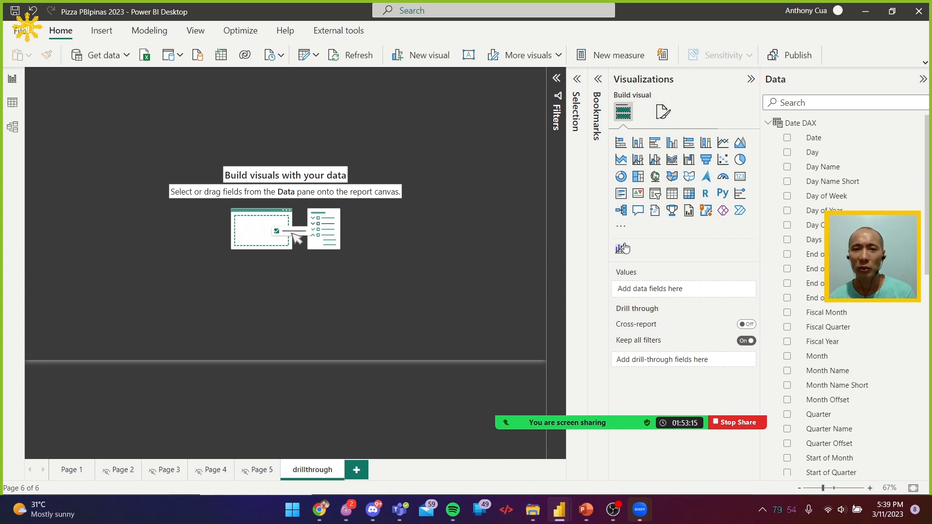
Search the Power BI visuals store for "word" and import Microsoft's Word Cloud visual into the report
click(621, 227)
key(Escape)
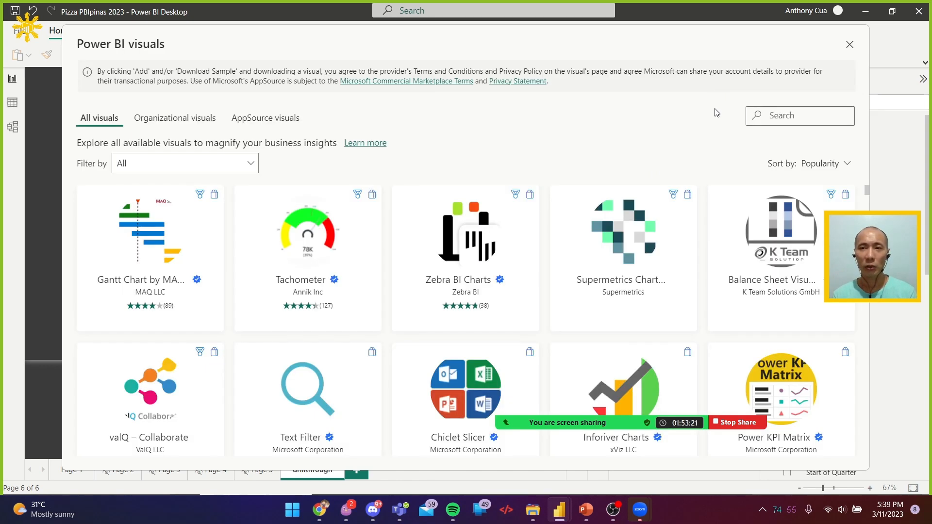
text(word)
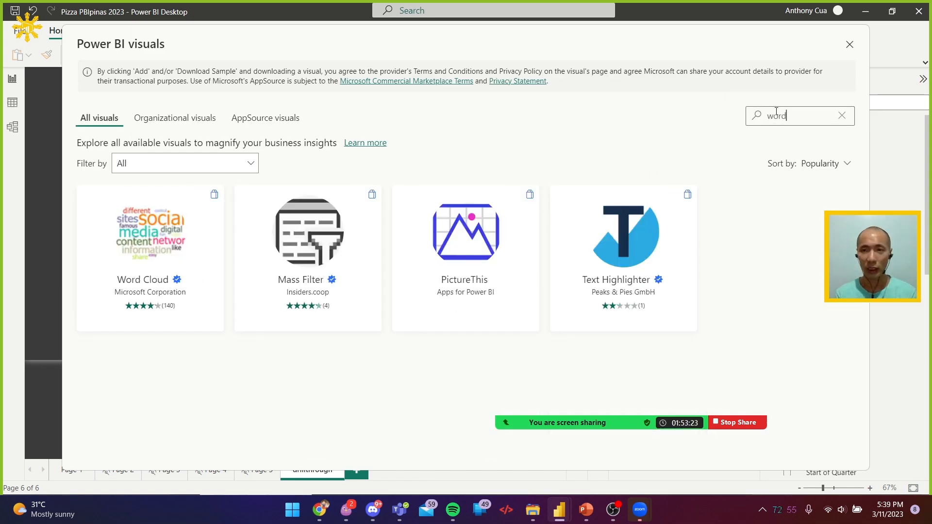
click(152, 235)
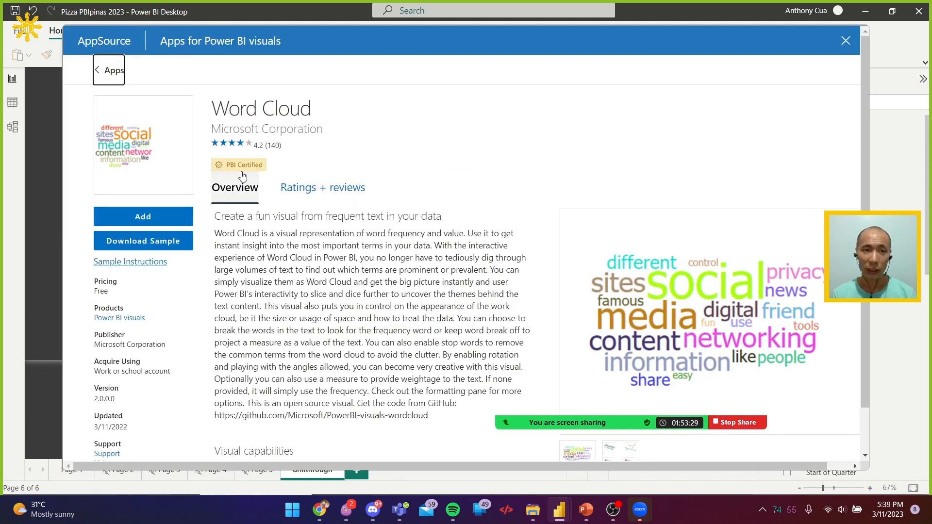
click(152, 223)
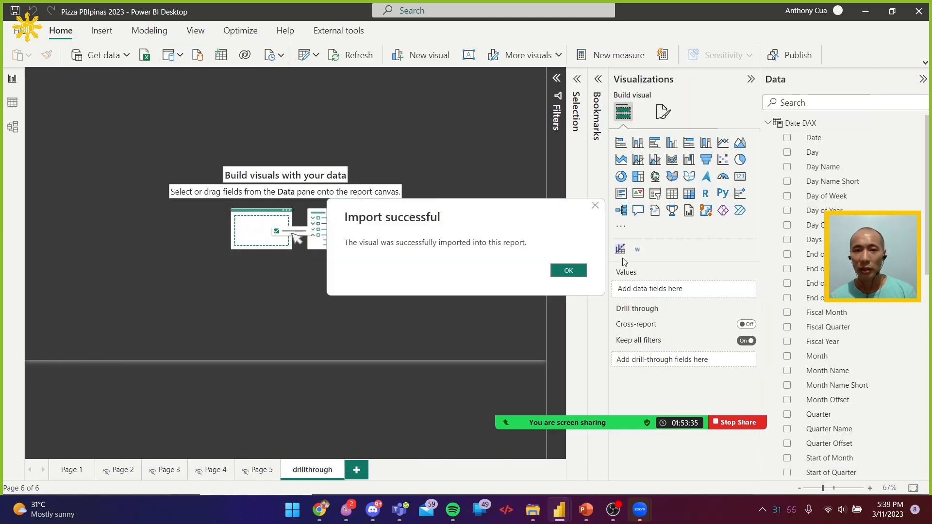
click(569, 271)
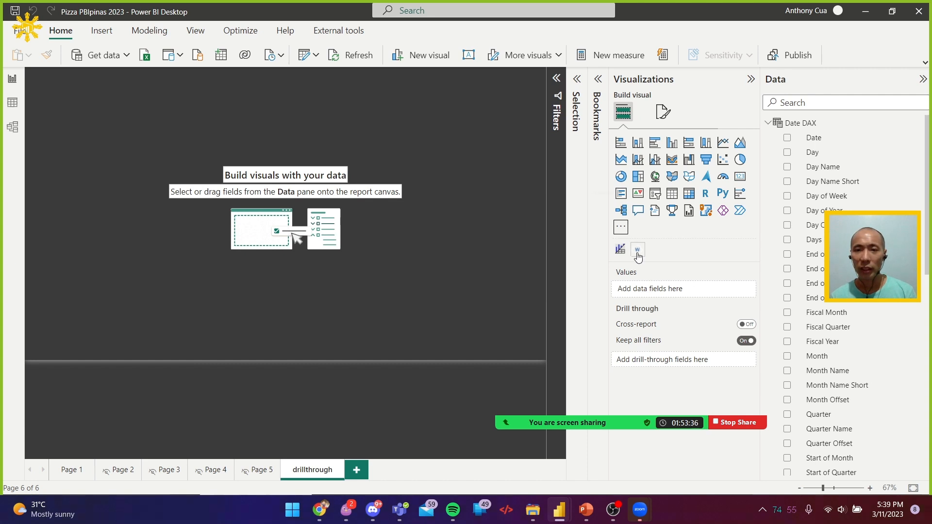
Add a word cloud of the pizza_types ingredients and size it to the page height, leaving room for a visual on its left
click(769, 123)
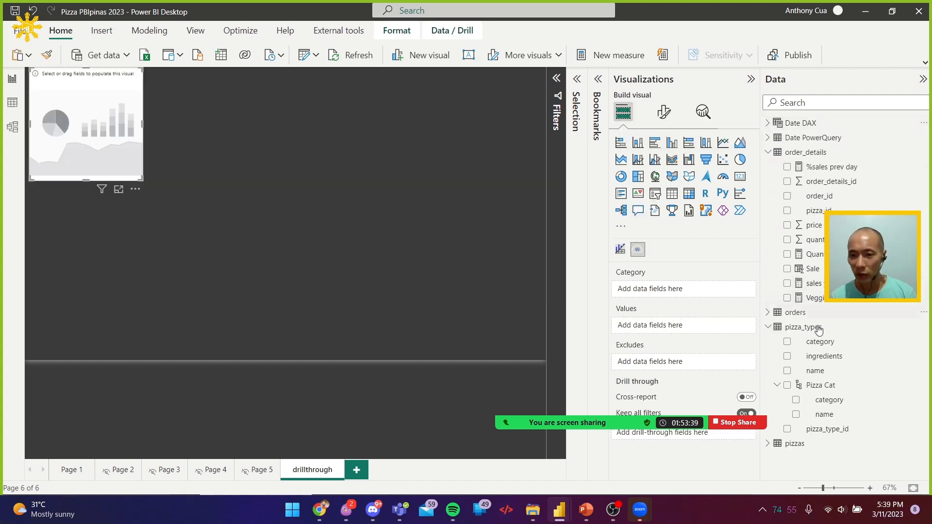
click(788, 358)
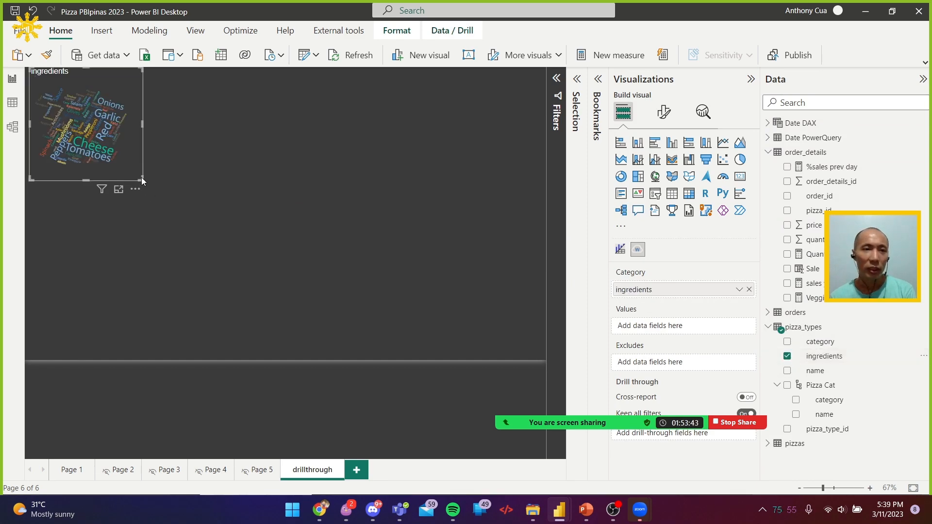
drag(142, 180, 510, 394)
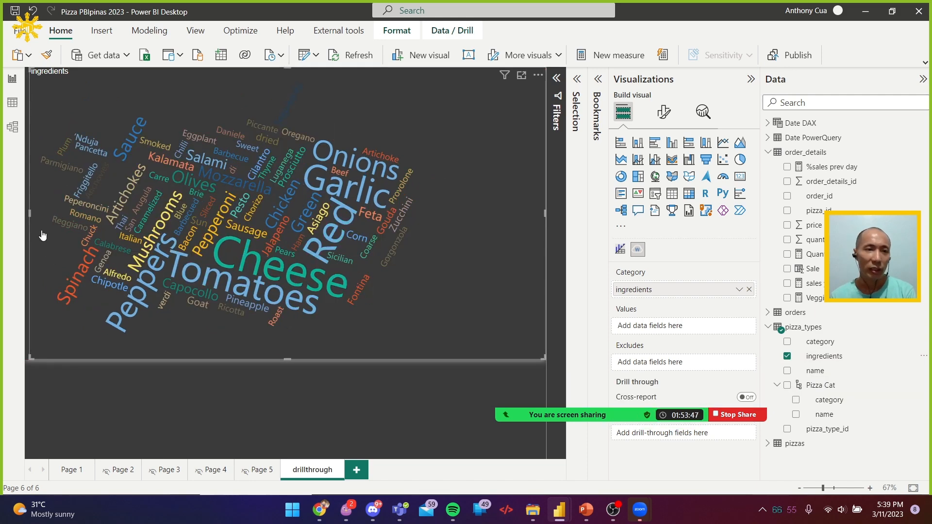
drag(33, 217, 155, 225)
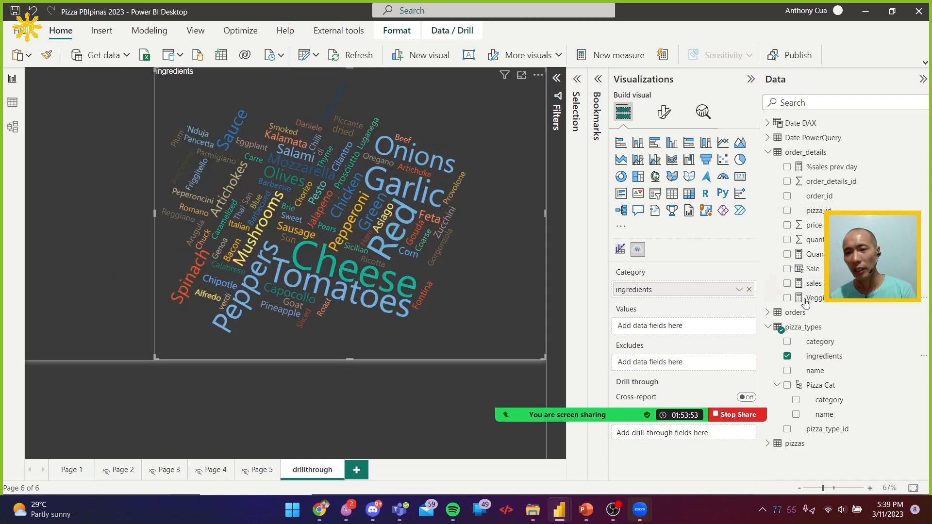
Add a table of pizza_types category and name, narrow it to its columns and fit the word cloud's left edge against it
click(107, 196)
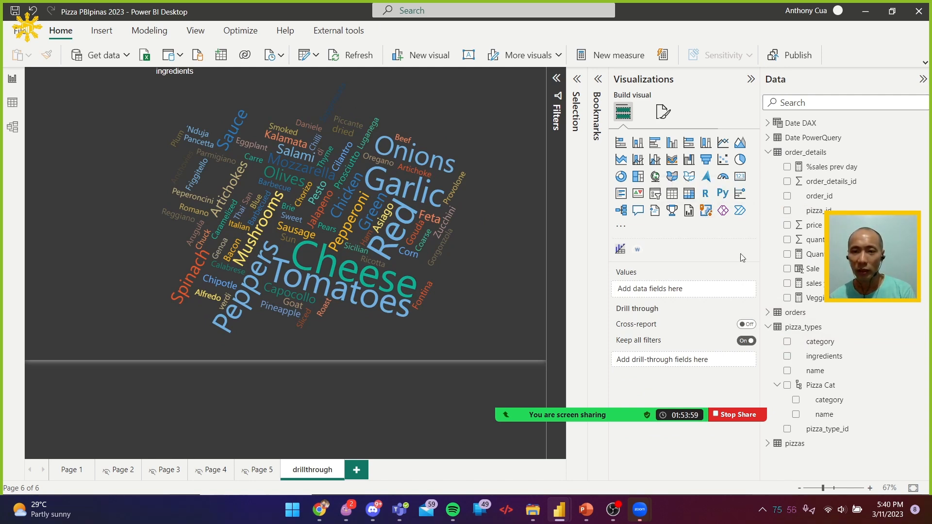
click(673, 194)
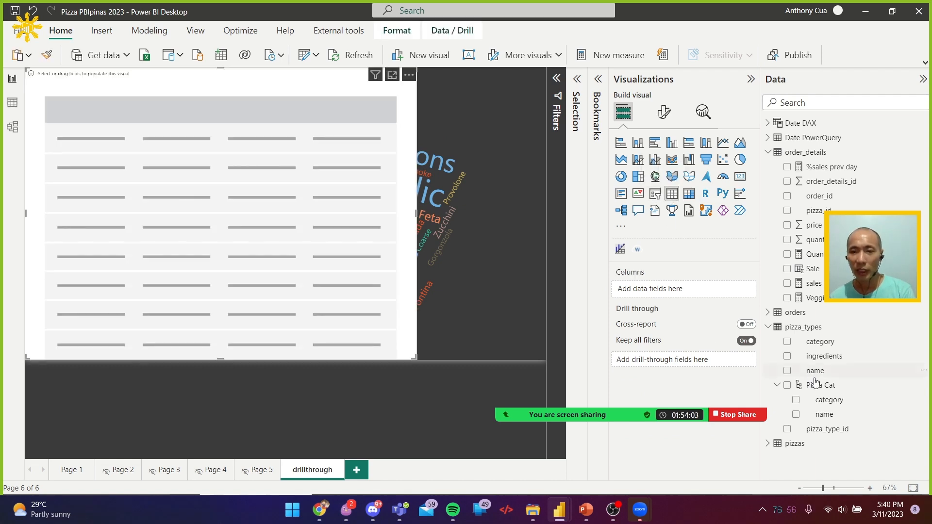
click(787, 342)
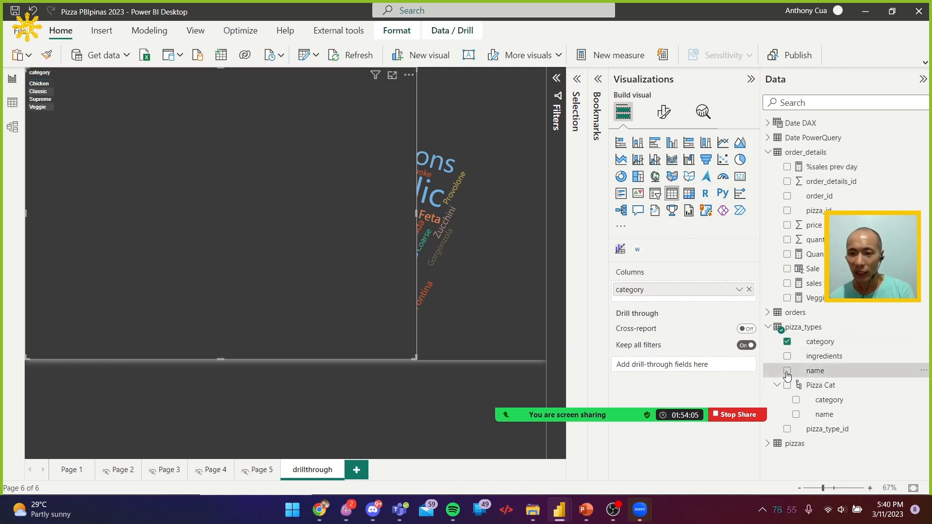
click(787, 372)
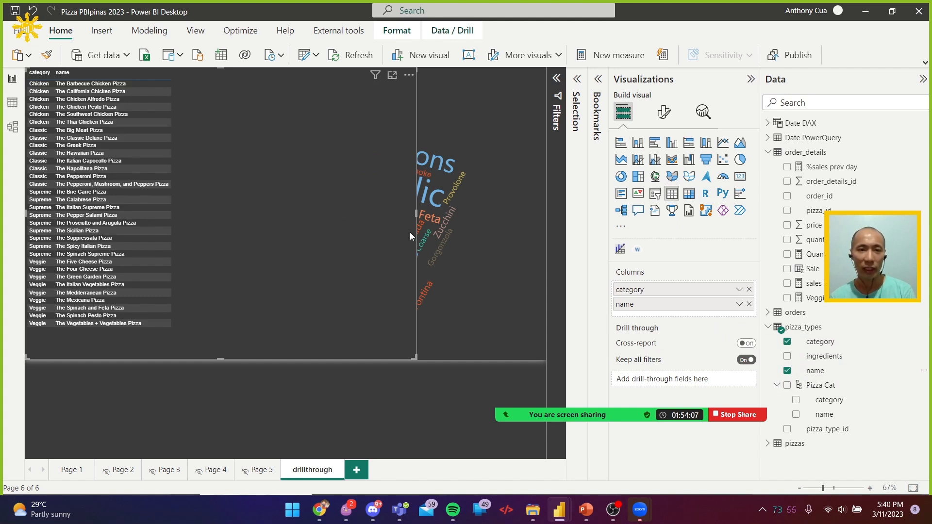
drag(415, 219, 180, 226)
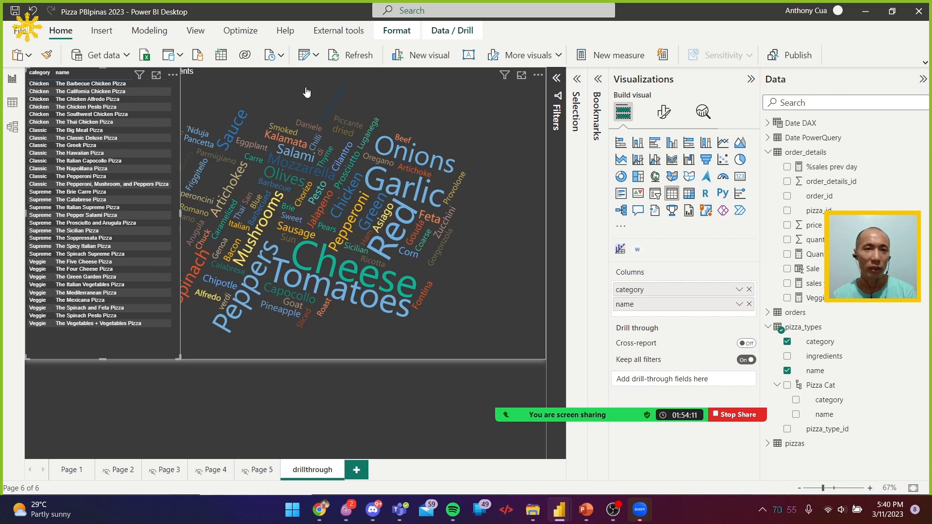
click(221, 237)
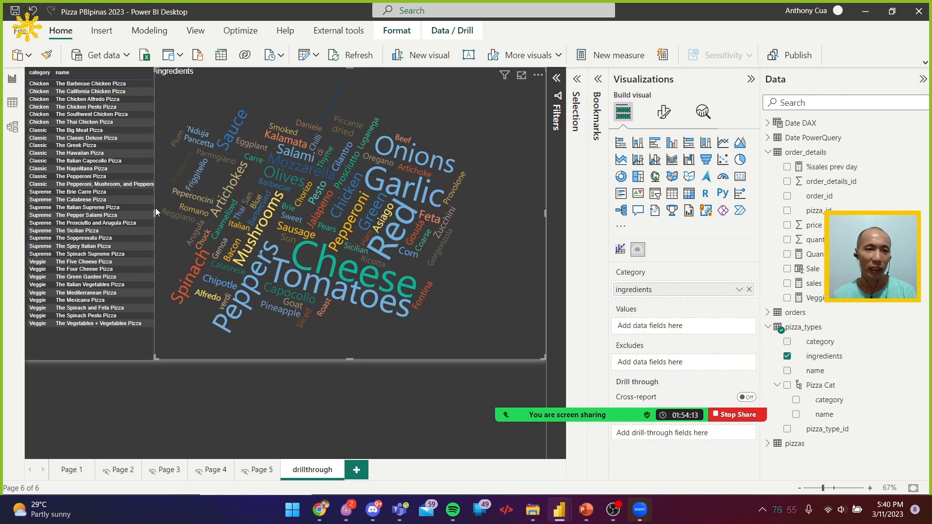
drag(155, 209, 179, 207)
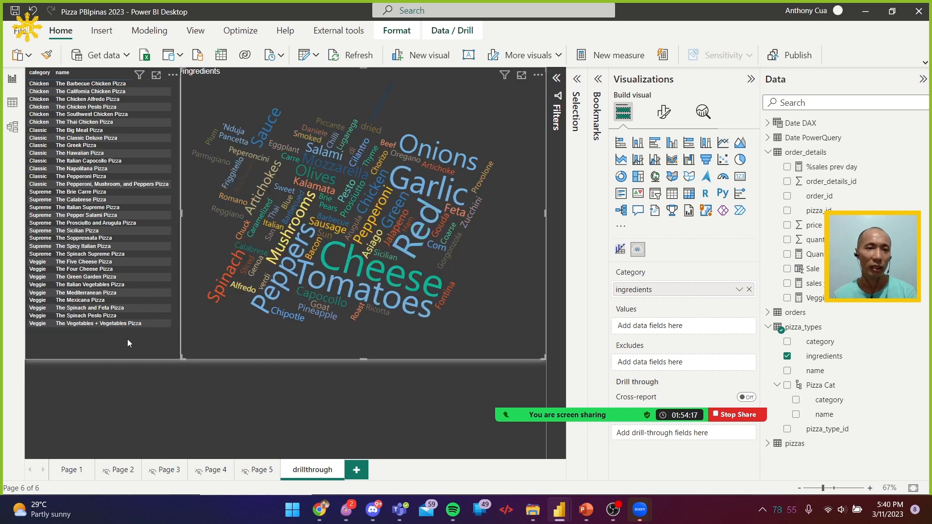
Lower the upper edges of the table and the word cloud to leave an empty strip across the head of the page
click(103, 69)
drag(103, 70, 107, 89)
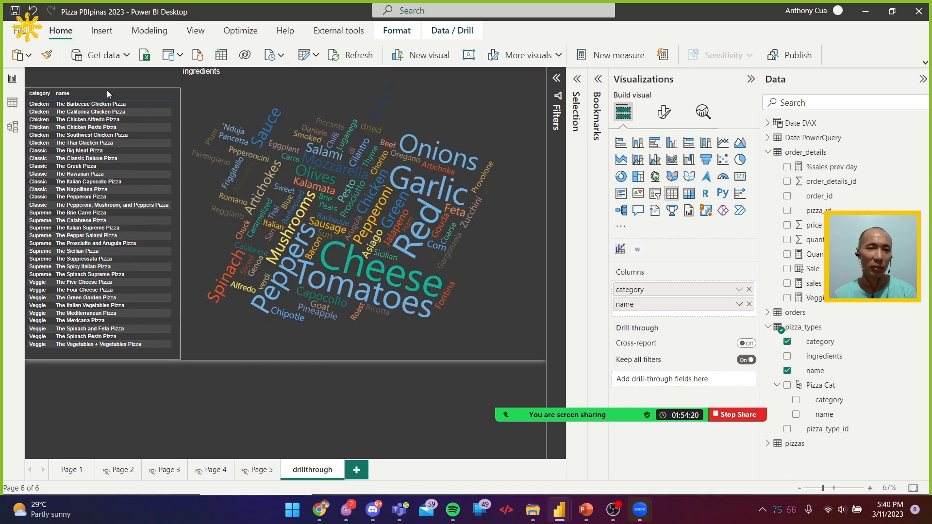
click(331, 74)
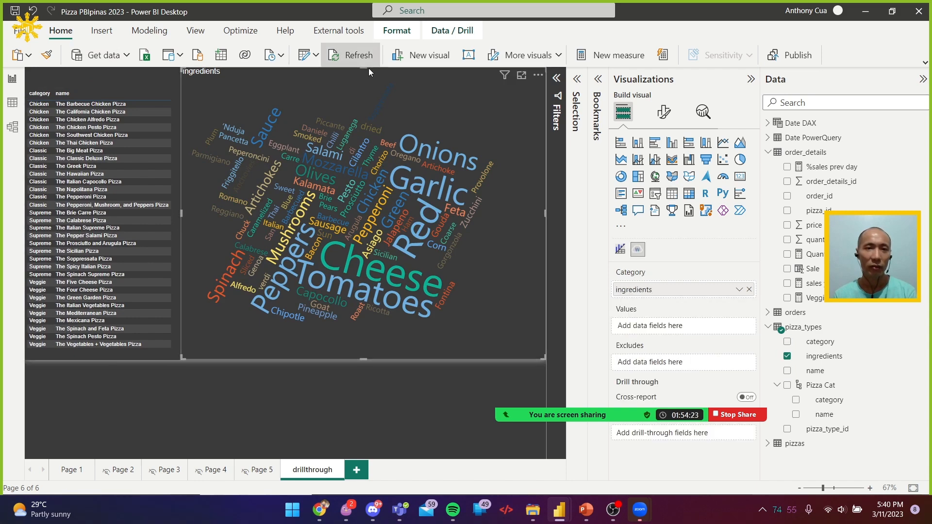
drag(363, 71, 363, 88)
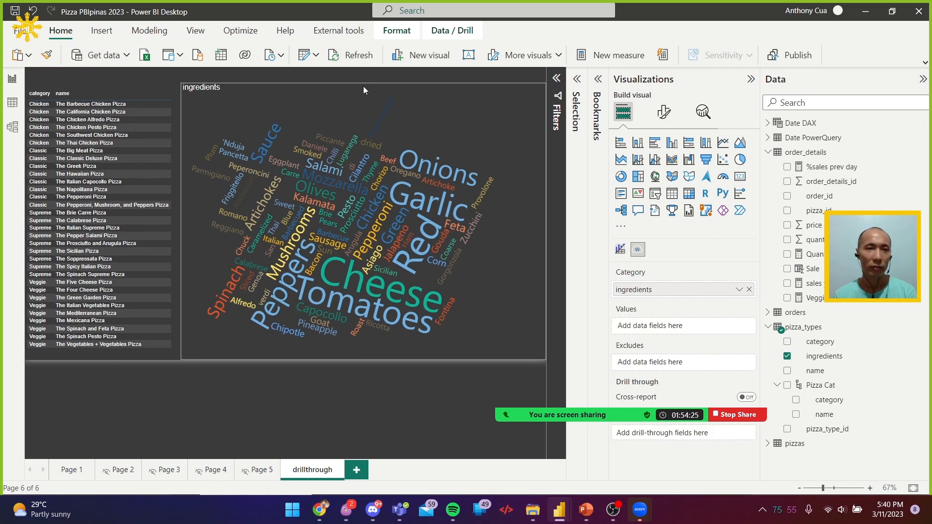
click(357, 77)
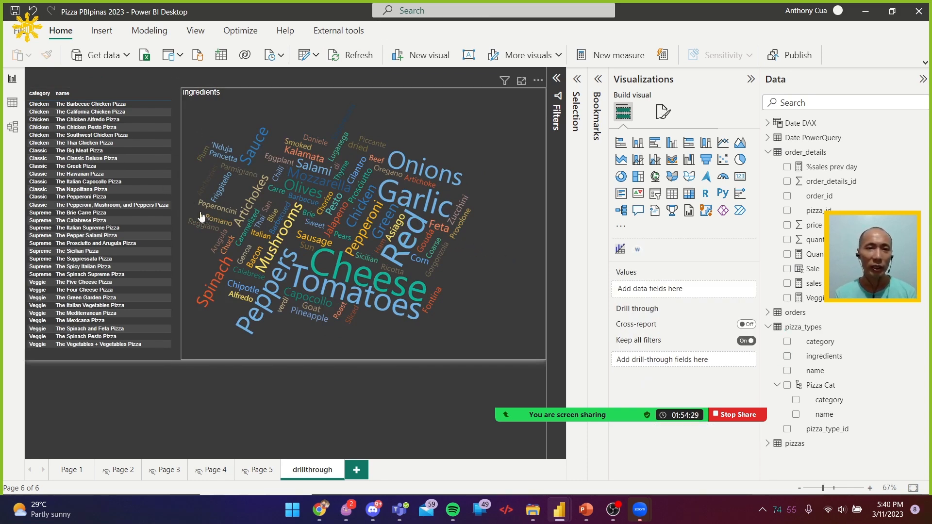
Bring both sides of the ingredients word cloud inward and shift the category and name table against it to leave page margins
click(190, 232)
drag(182, 224, 208, 221)
drag(544, 223, 523, 228)
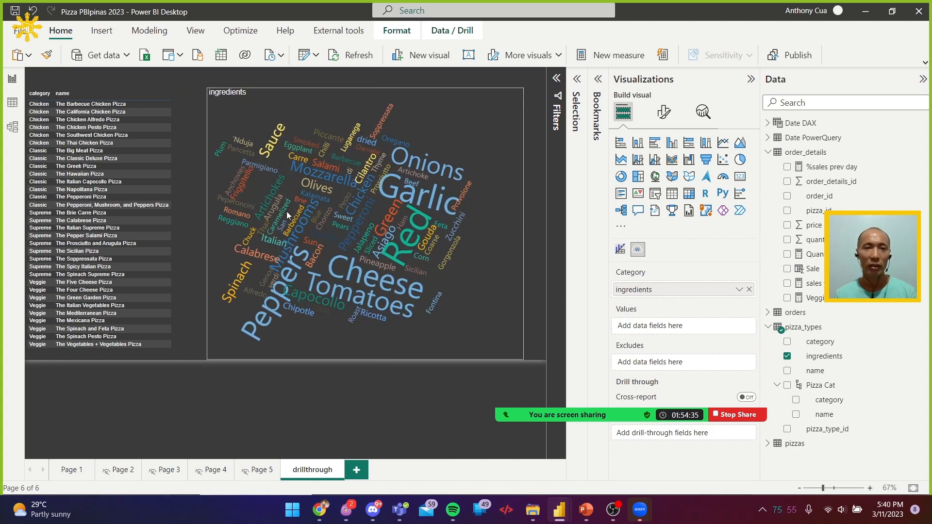
click(175, 116)
drag(179, 81, 203, 86)
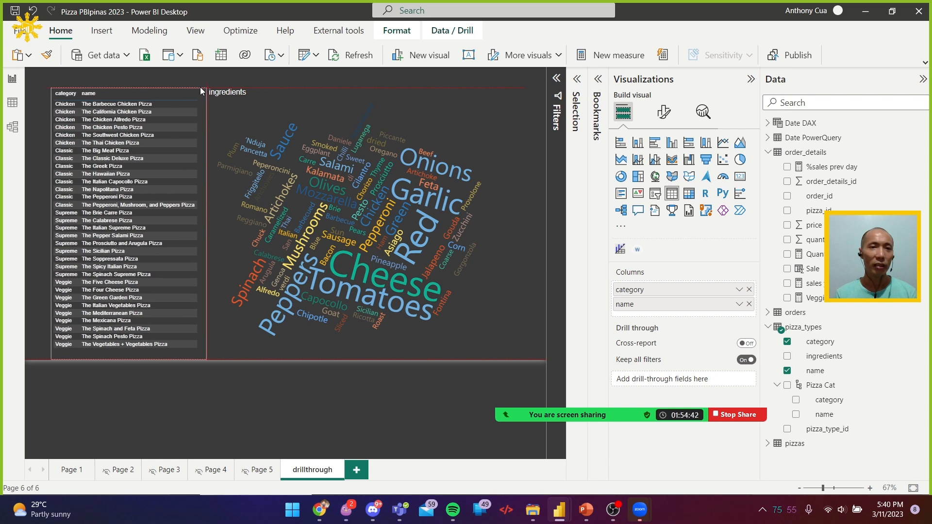
click(133, 80)
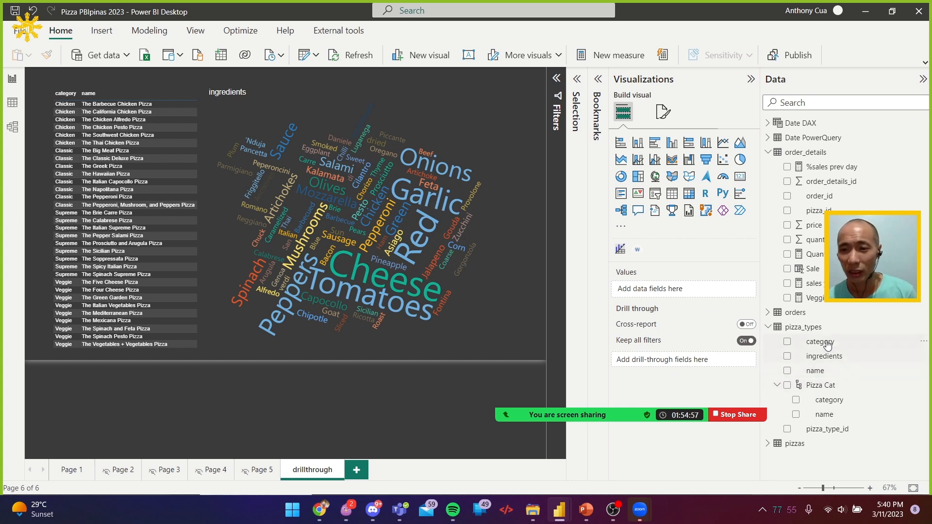
Set pizza_types category and name as the page's drill-through fields, keeping the category filter card collapsed
drag(828, 345, 653, 363)
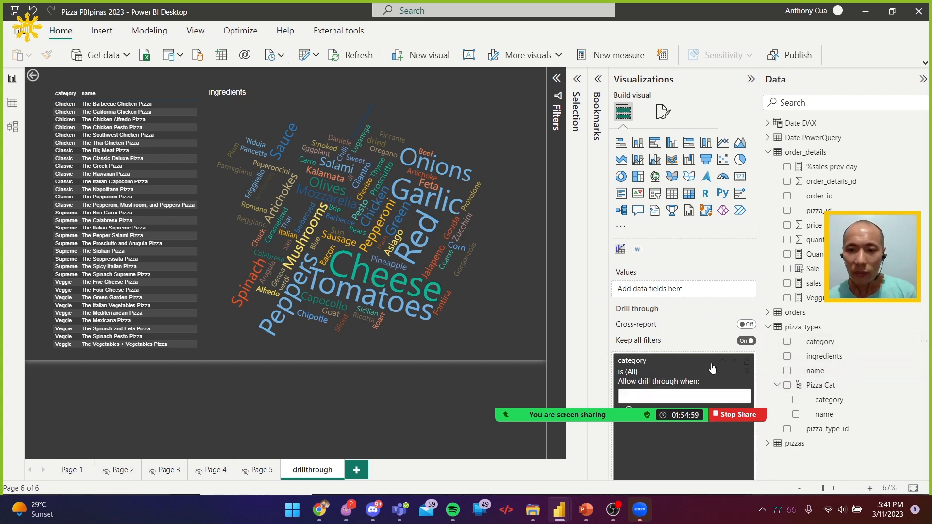
drag(568, 419, 201, 440)
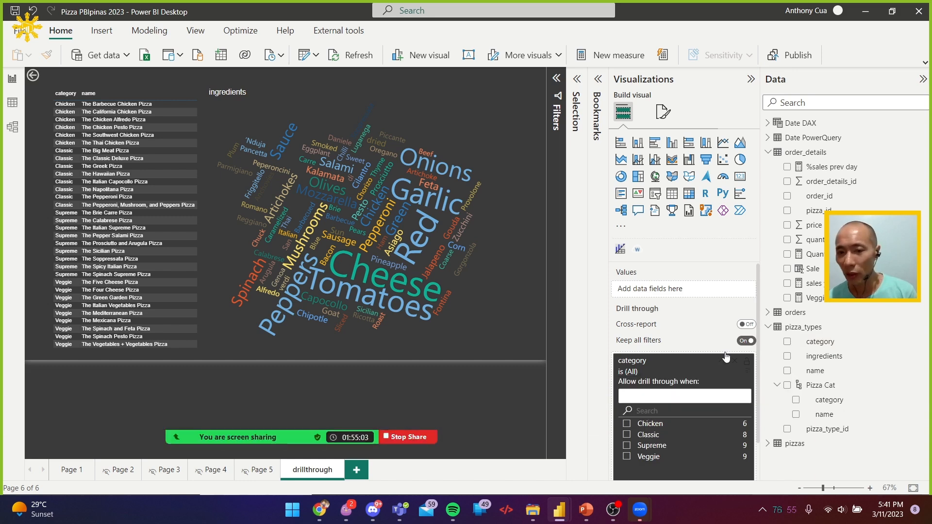
scroll(702, 345, down, 1)
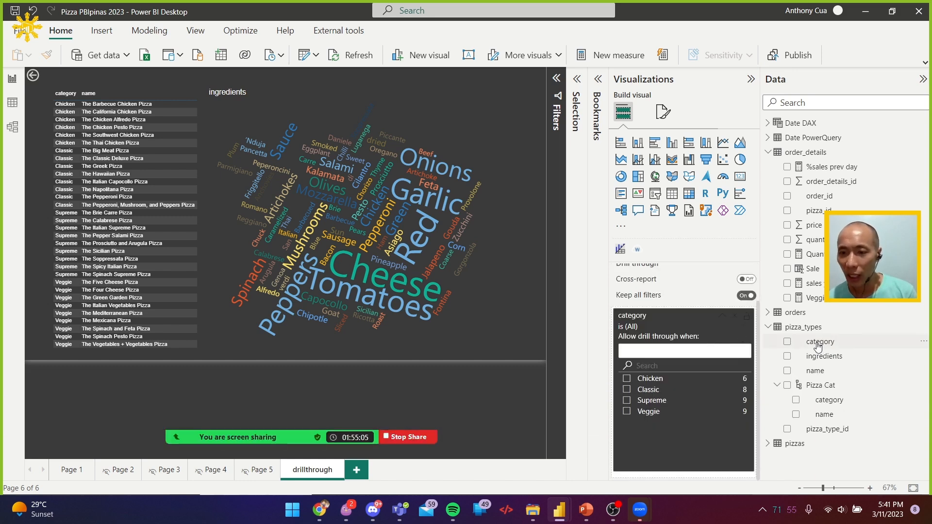
mouse_move(819, 372)
mouse_down()
mouse_move(726, 378)
mouse_move(819, 374)
mouse_up()
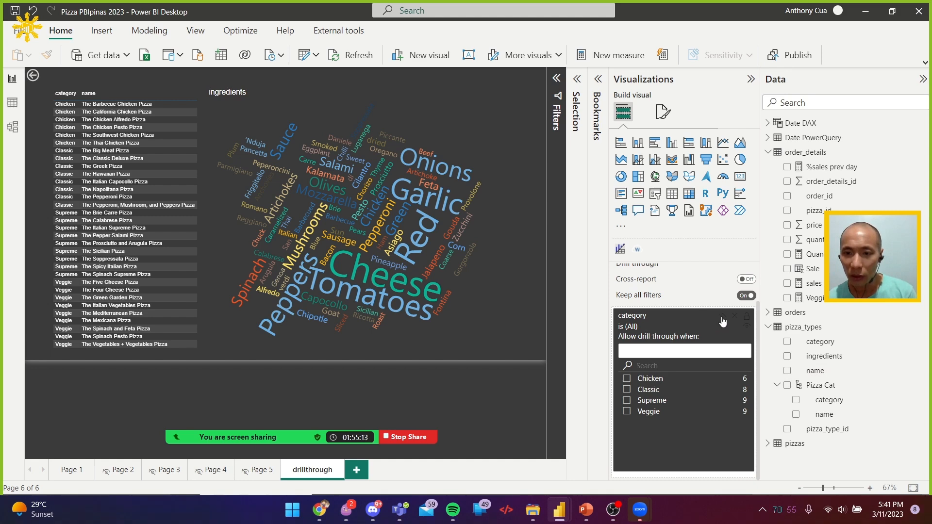
click(723, 319)
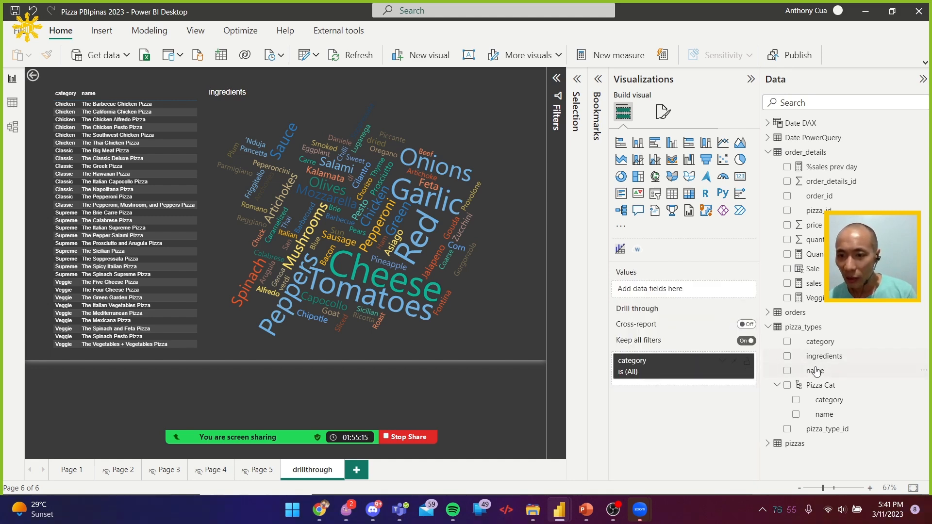
drag(815, 370, 665, 391)
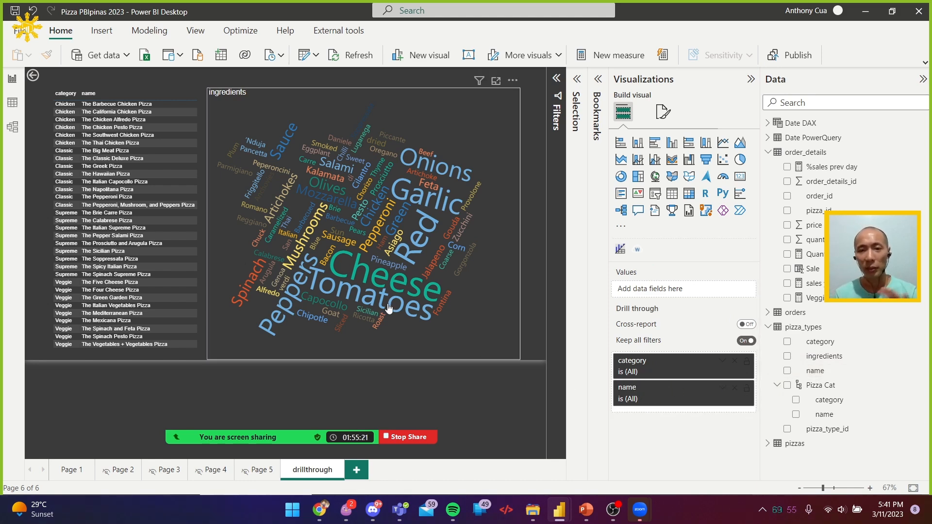
mouse_move(389, 308)
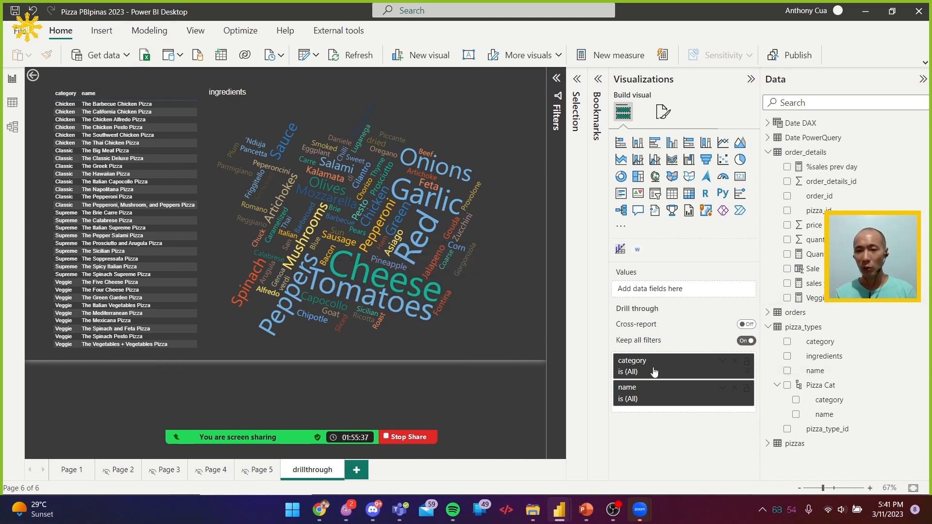
Adjust the back button's size and placement above the table, and narrow the formatting pane to give the canvas more room
click(43, 78)
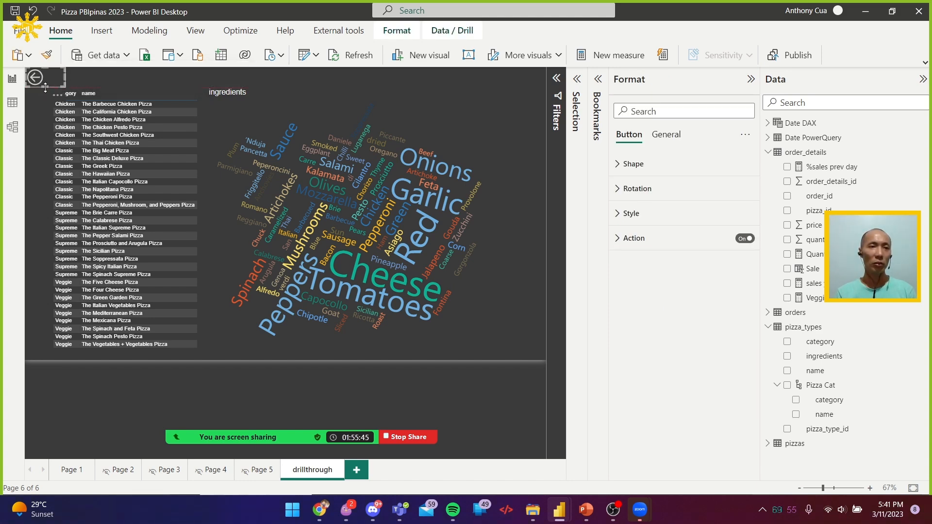
drag(24, 76, 31, 78)
click(37, 103)
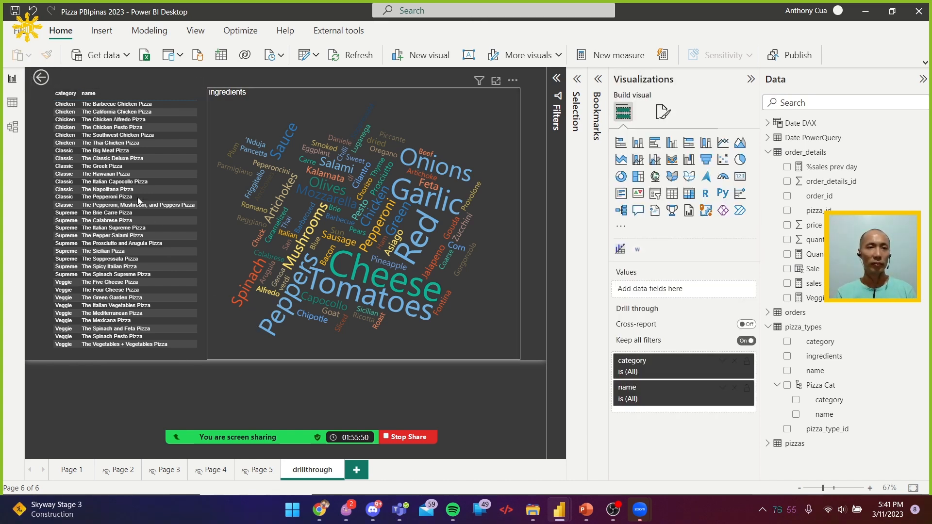
click(38, 78)
drag(31, 77, 25, 77)
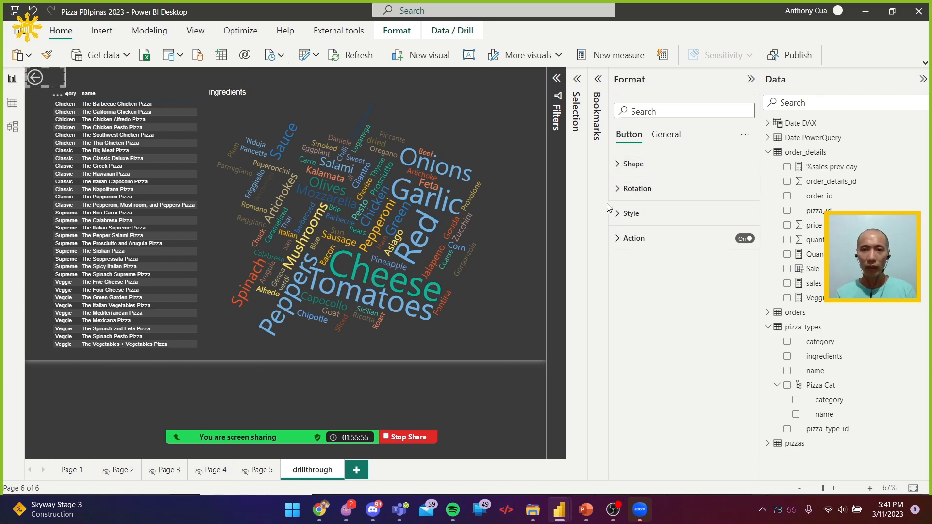
drag(610, 203, 651, 203)
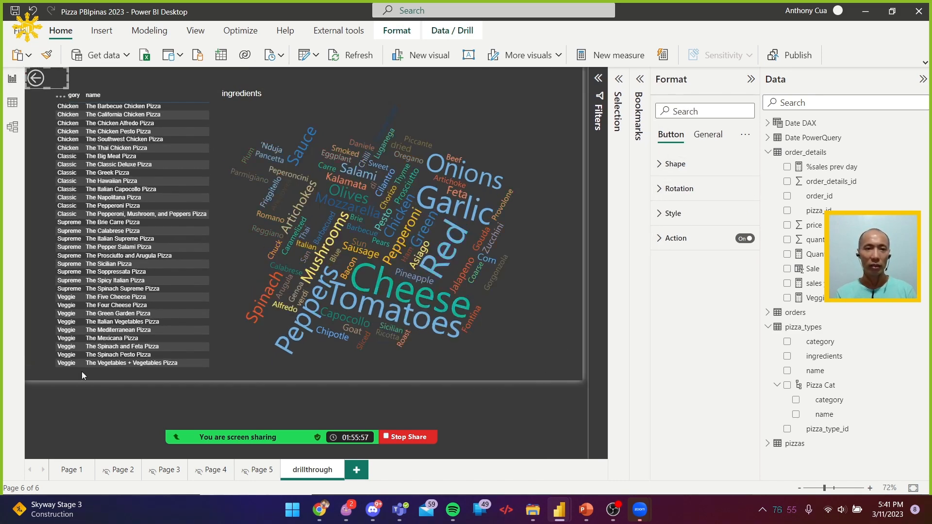
On Page 1, show the drill-through targets offered for The Barbecue Chicken Pizza row in the pizza details table
click(71, 470)
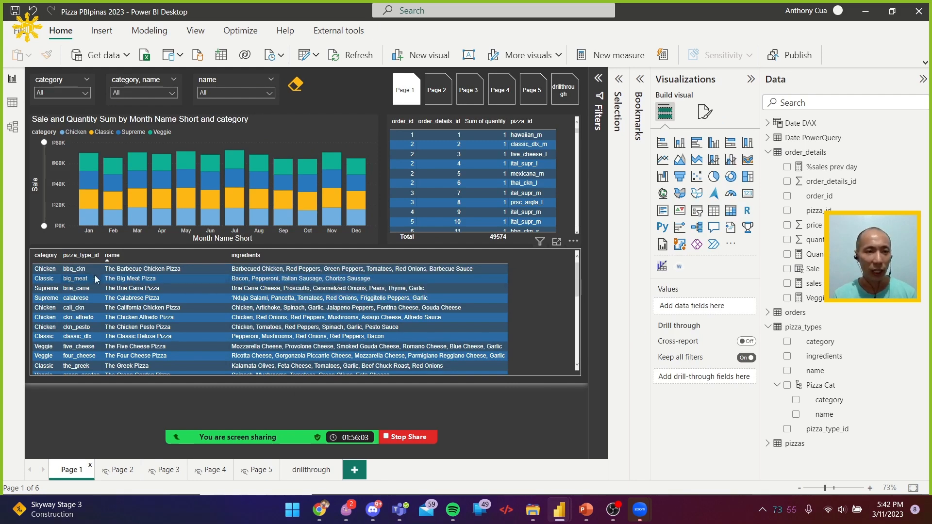
right_click(188, 267)
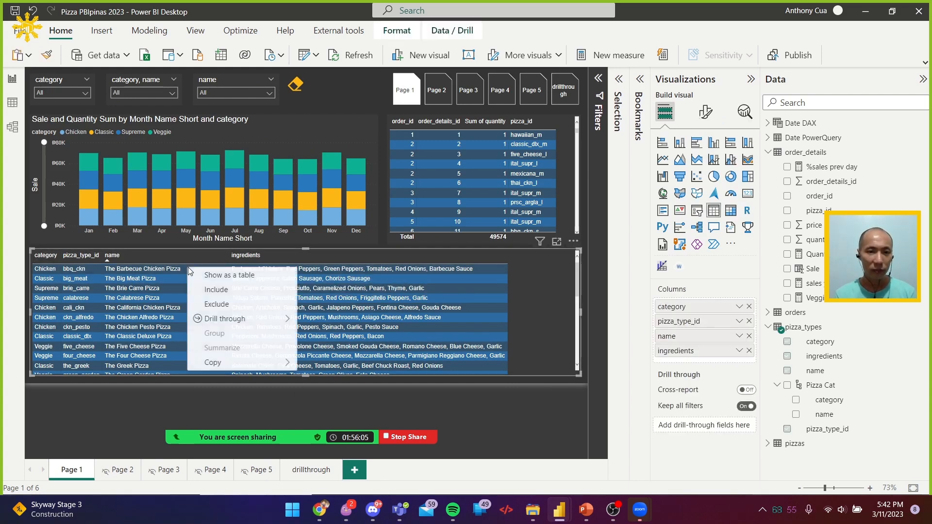
mouse_move(227, 325)
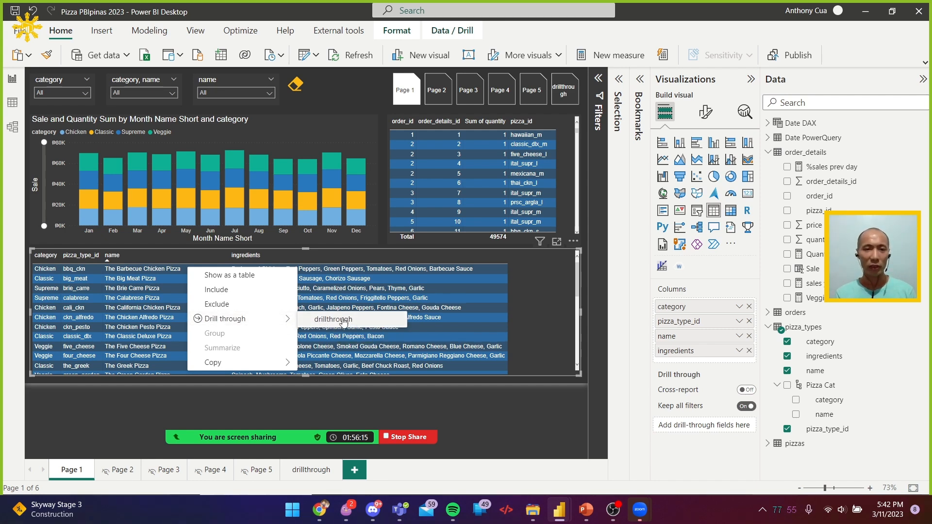
Rename the drillthrough page as Word Cloud
click(311, 474)
double_click(311, 473)
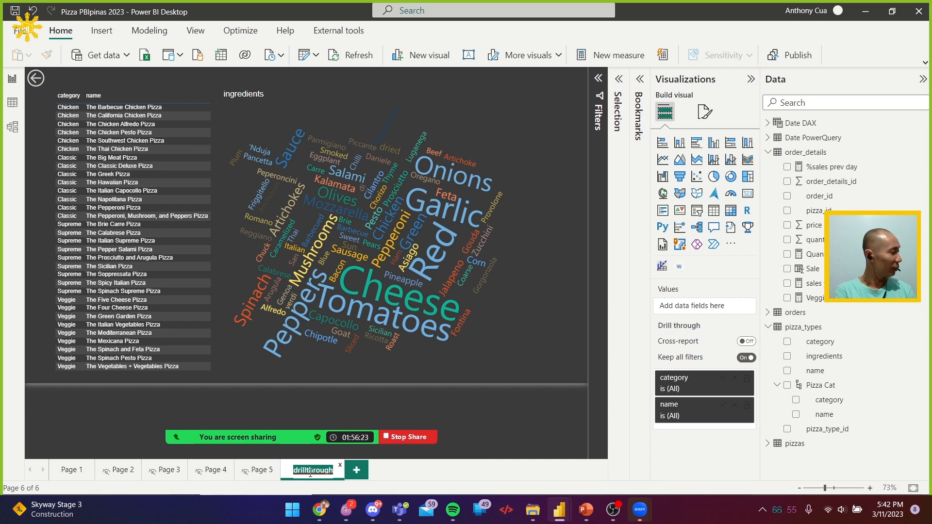
text(Word Cloud)
key(Return)
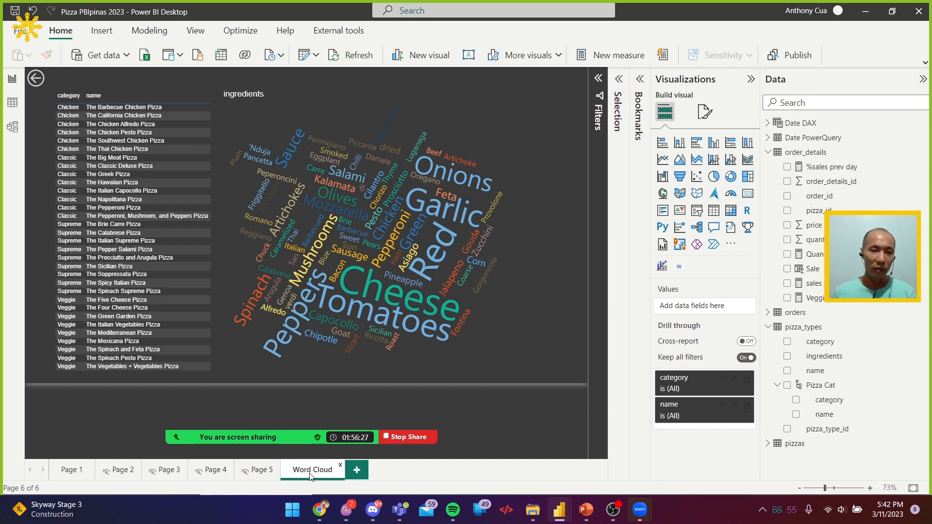
Check the drill-through targets of a pizza row in Page 1's details table again, without drilling through
click(72, 471)
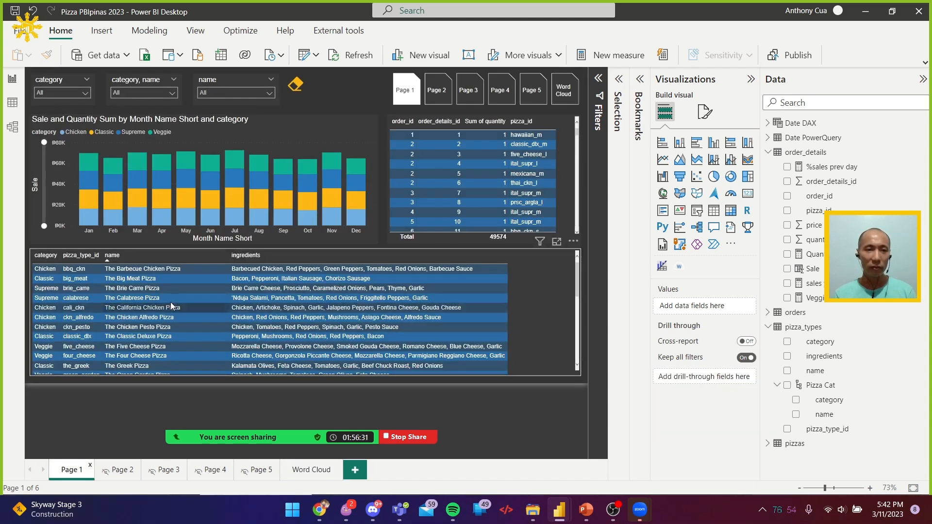
right_click(170, 273)
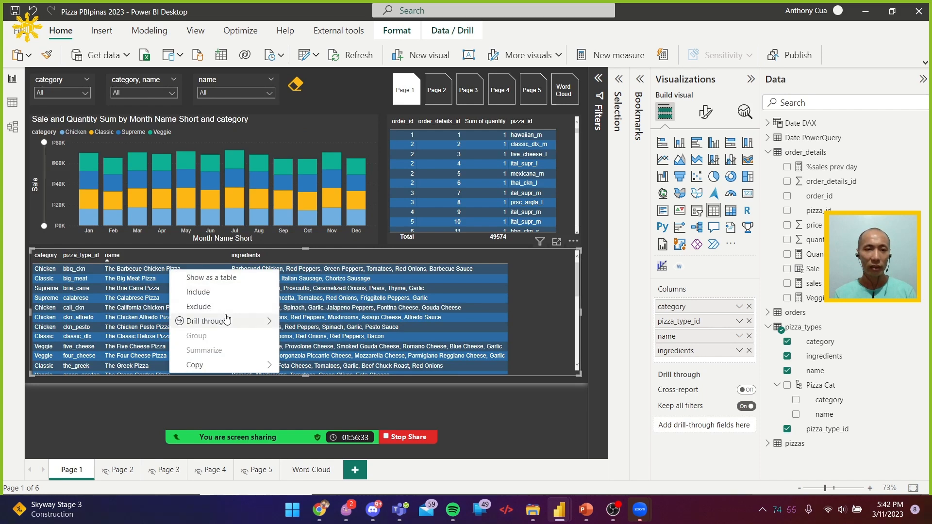
click(547, 415)
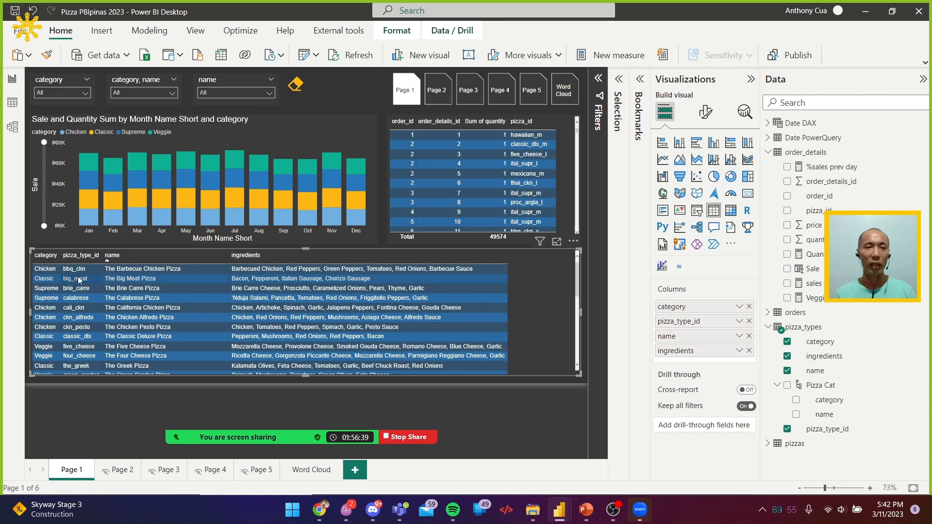
Drill through from the March Veggie segment of the sales column chart to the Word Cloud page and return to Page 1
mouse_move(87, 161)
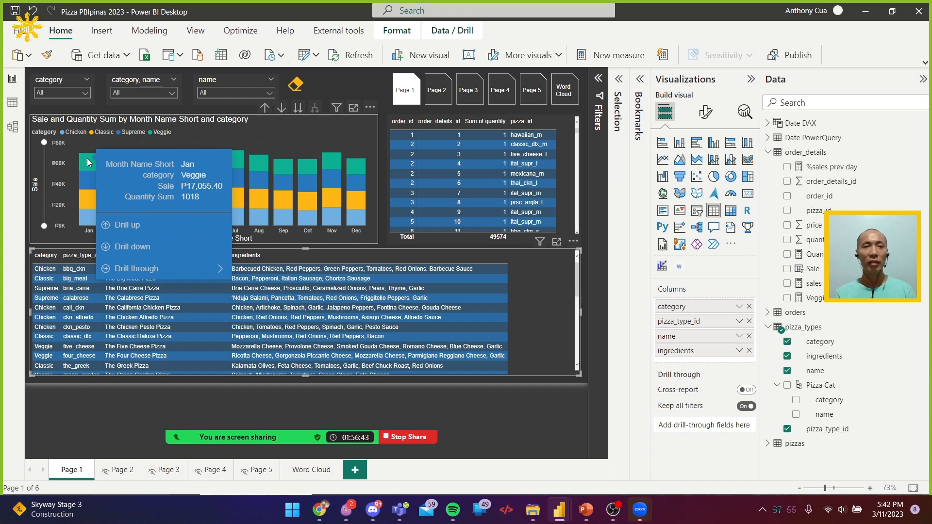
mouse_move(216, 272)
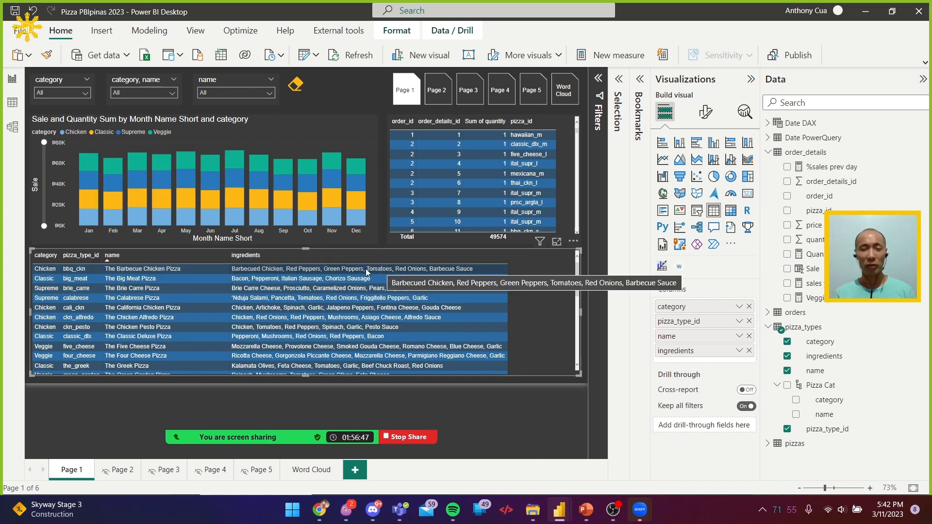
mouse_move(133, 161)
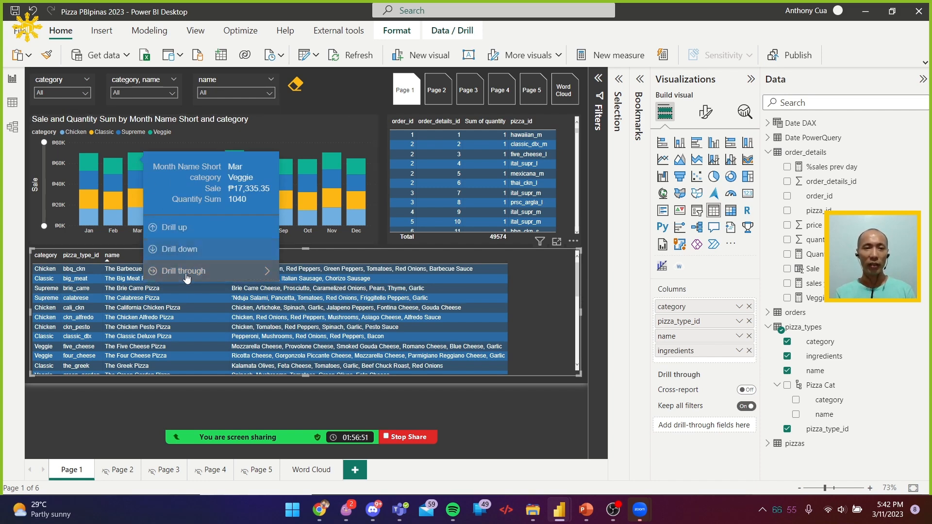
mouse_move(185, 277)
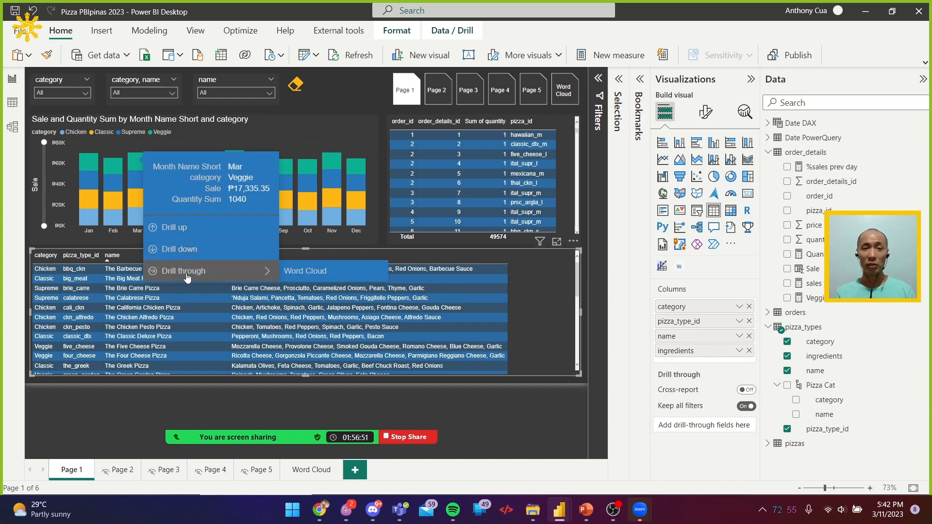
click(306, 271)
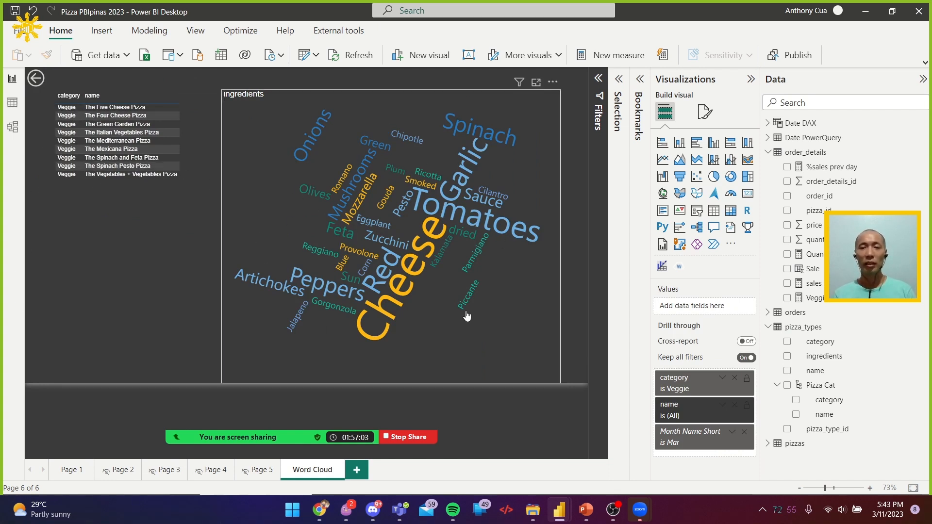
ctrl+click(38, 80)
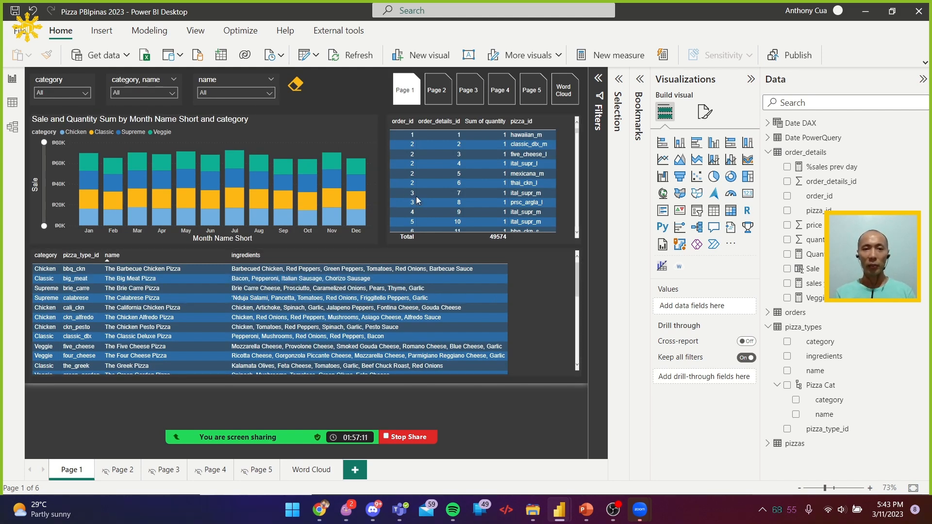
Drill through from the December Chicken segment of the sales column chart to the Word Cloud page
right_click(357, 221)
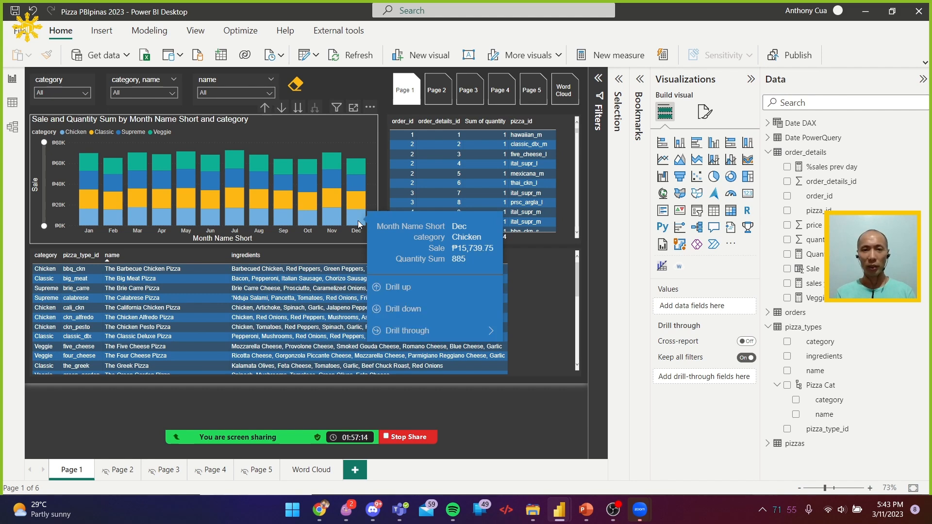
click(464, 343)
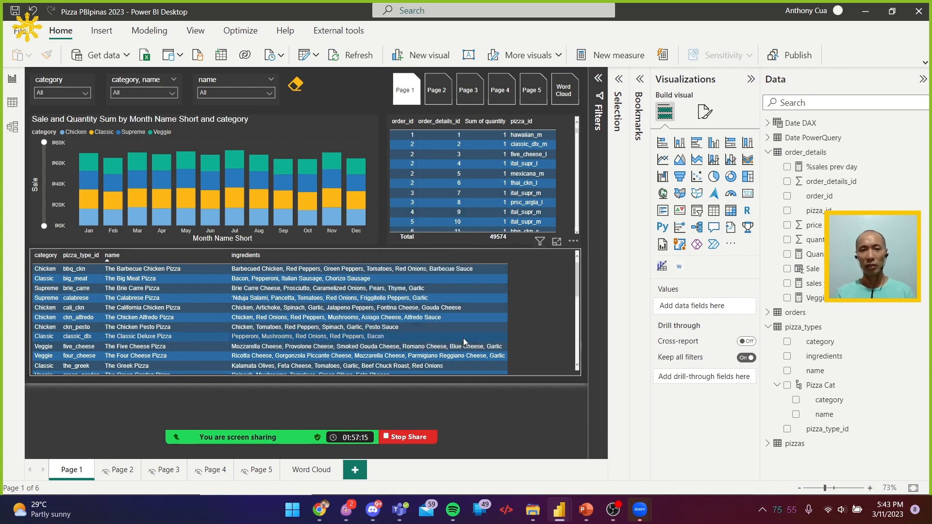
right_click(353, 218)
mouse_move(427, 324)
click(493, 325)
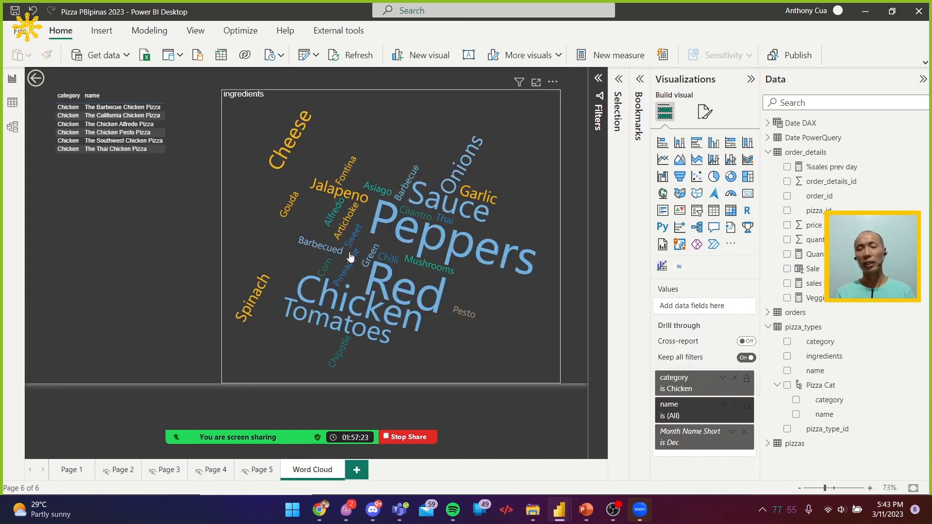
Hide the Word Cloud page, visit Page 1 and reopen the Word Cloud page
right_click(302, 471)
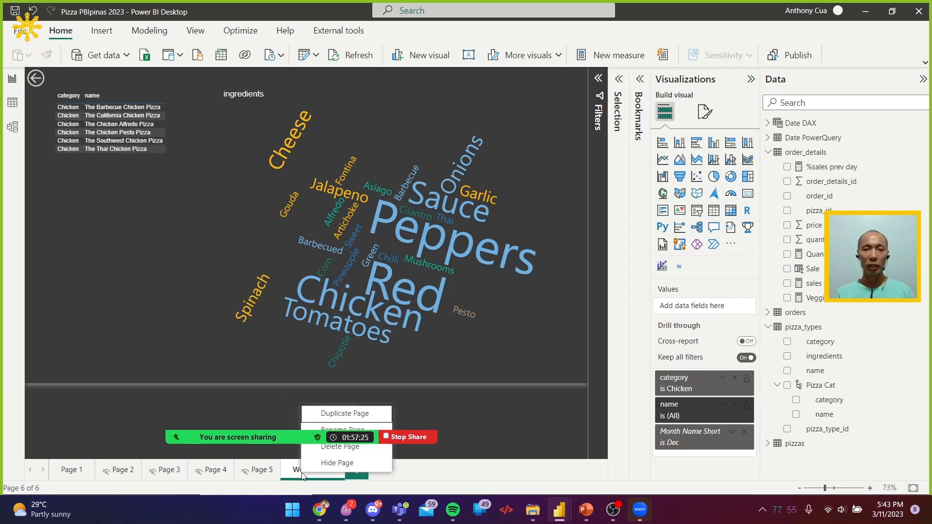
click(350, 463)
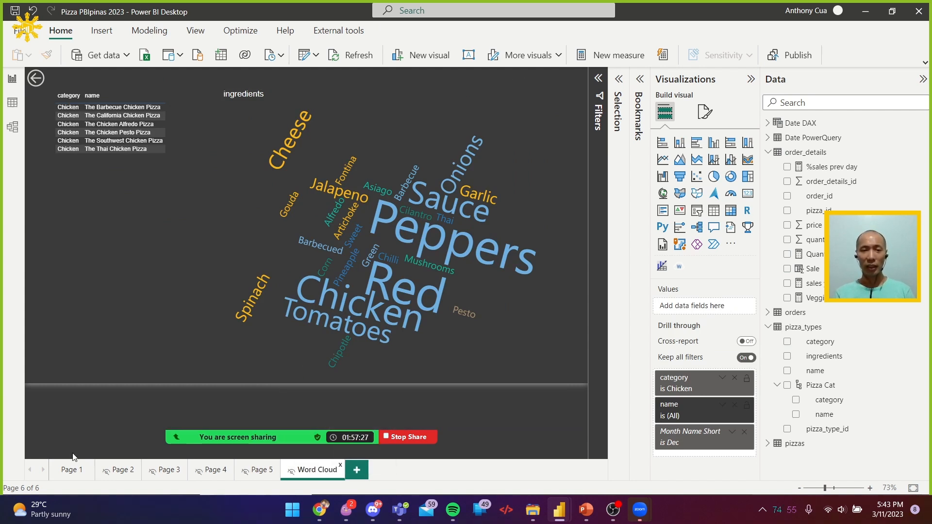
click(73, 470)
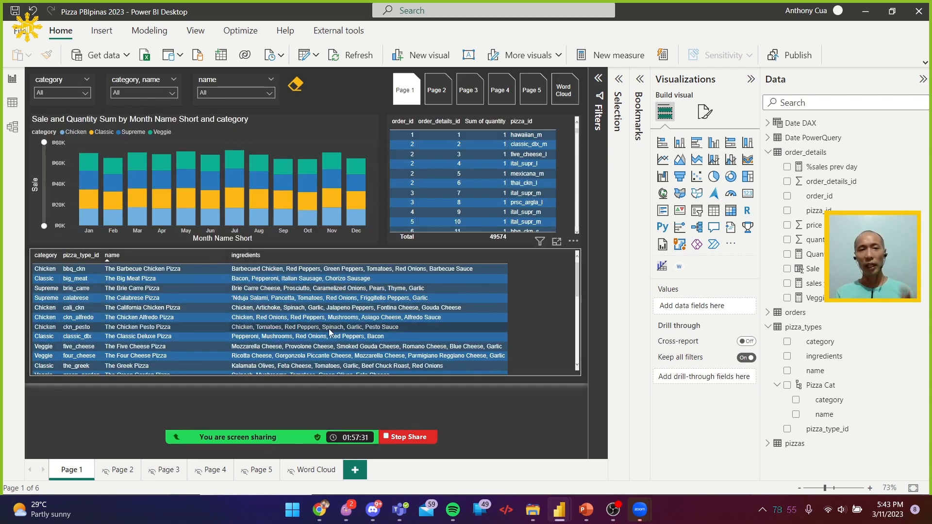
click(310, 470)
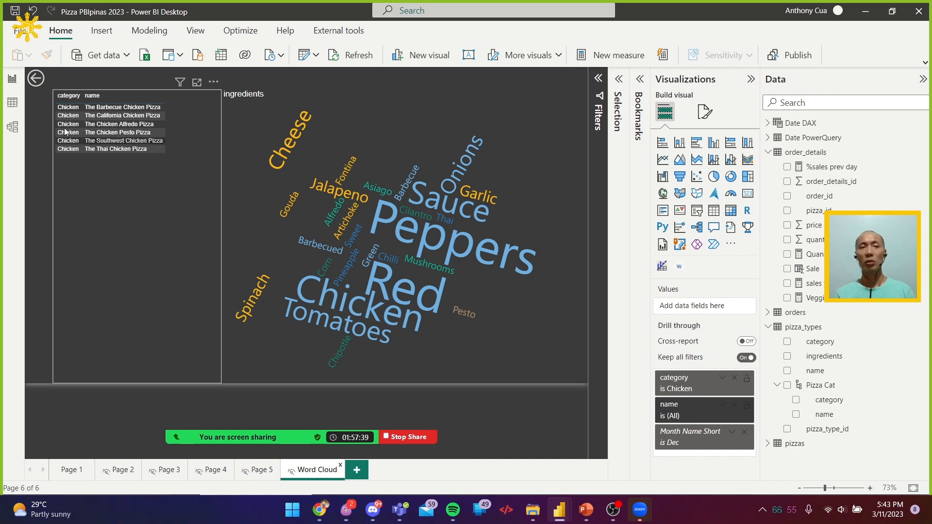
Reopen the Word Cloud page from Page 1, check its Hide Page setting, and return to Page 1
ctrl+click(32, 85)
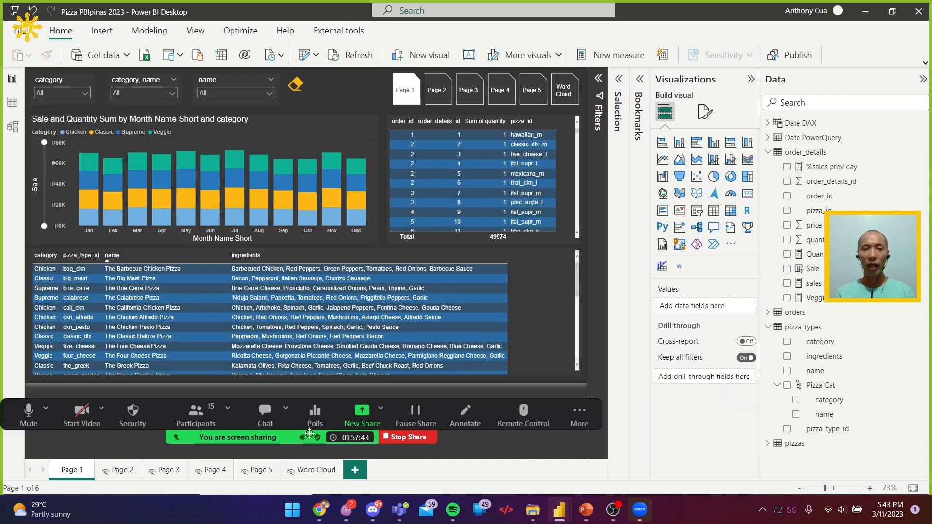
click(311, 473)
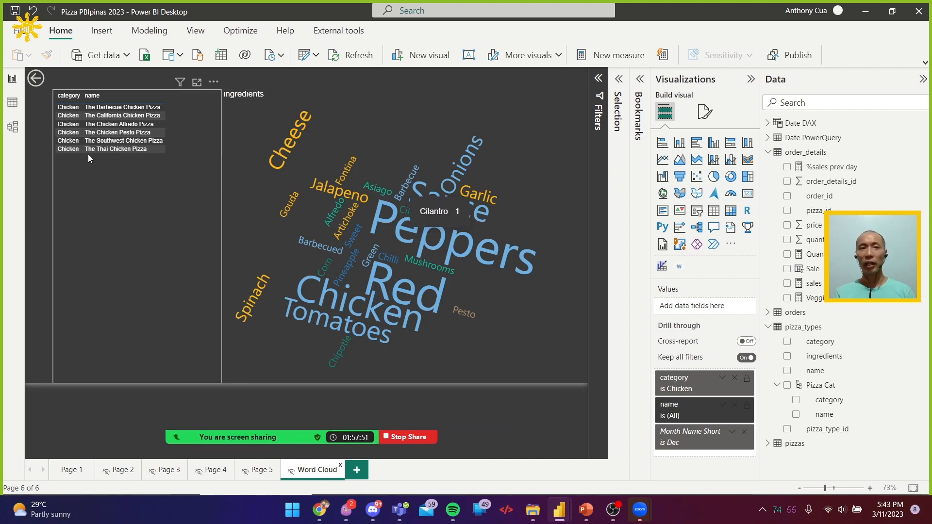
mouse_move(373, 438)
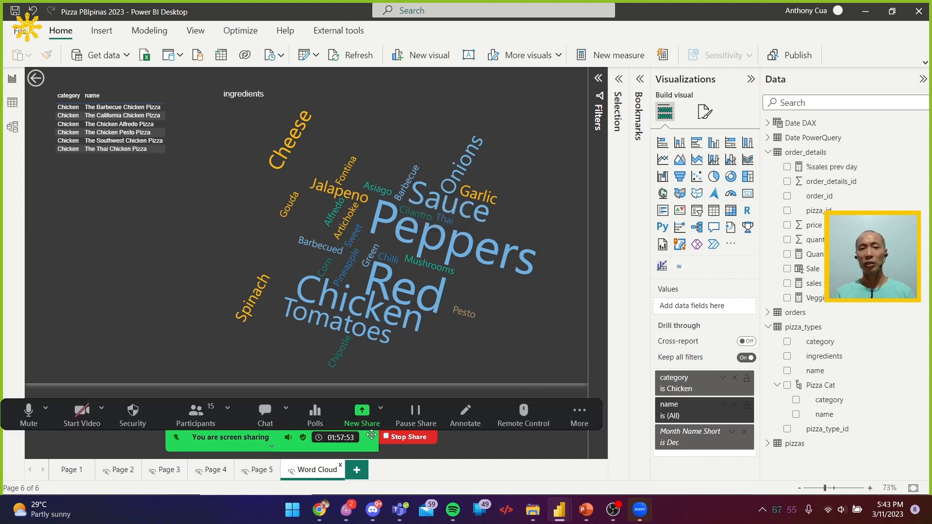
right_click(321, 469)
mouse_move(306, 434)
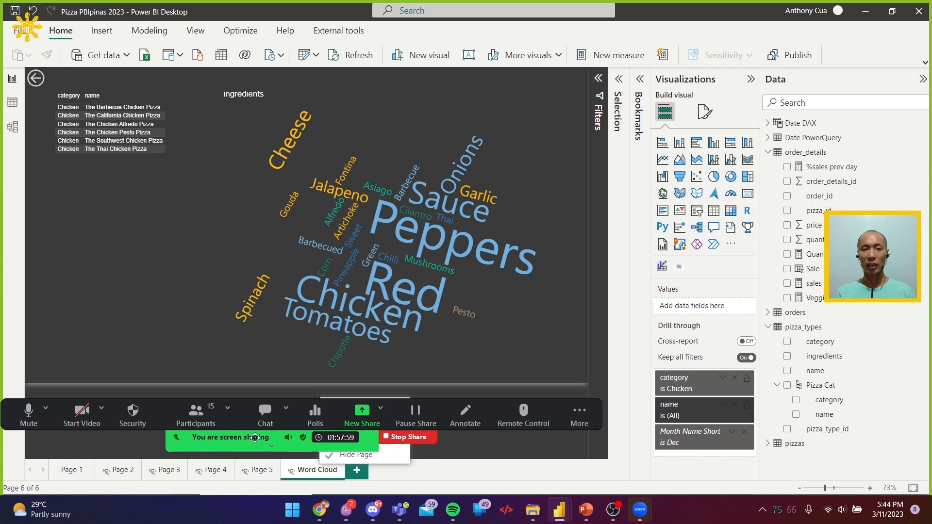
drag(261, 429, 504, 286)
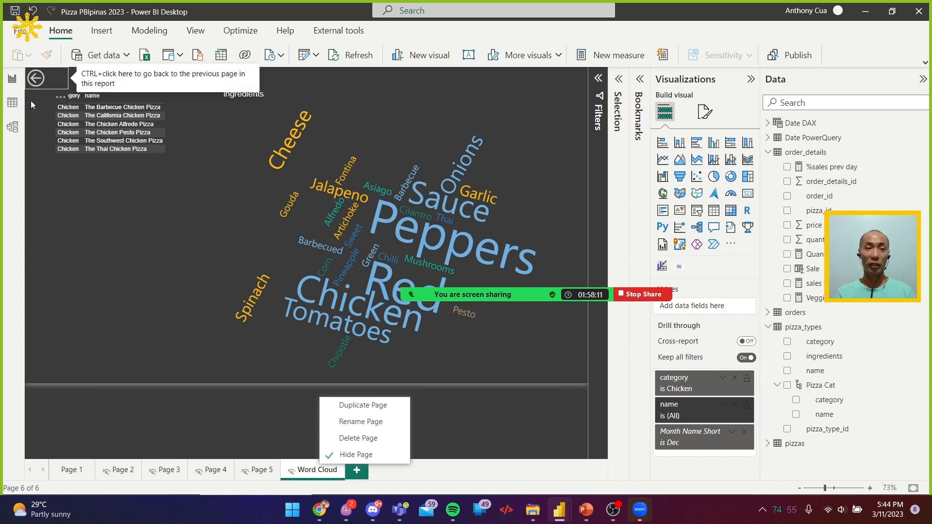
click(74, 468)
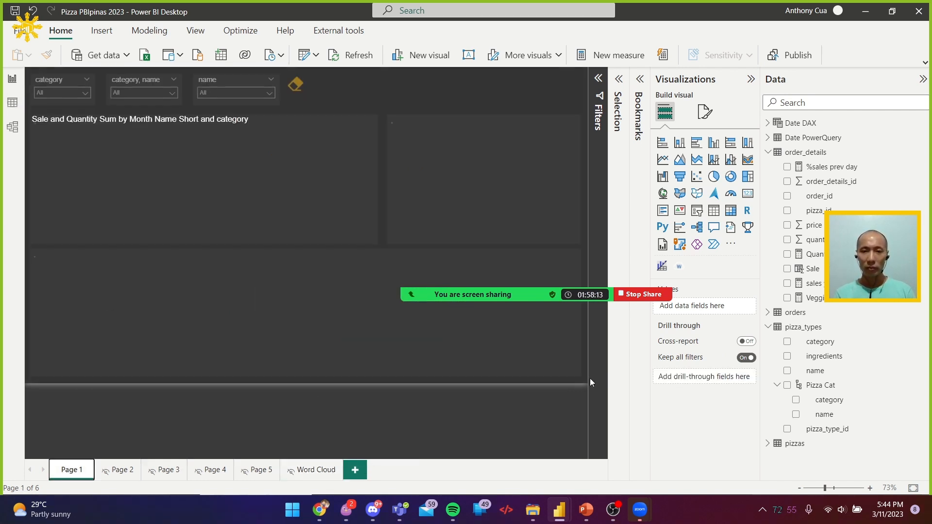
Switch to the Microsoft Learn module in Chrome and open its next unit, Configure conditional formatting
key(alt+Tab)
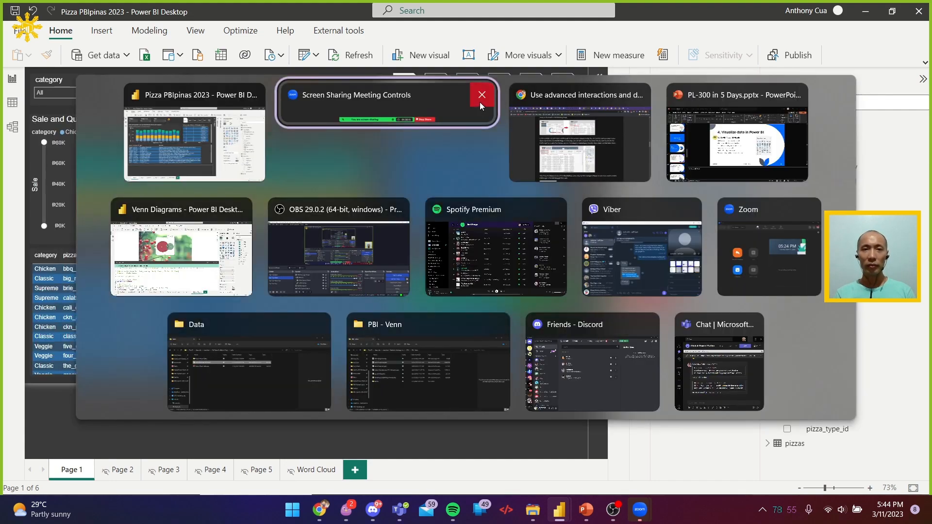
click(601, 133)
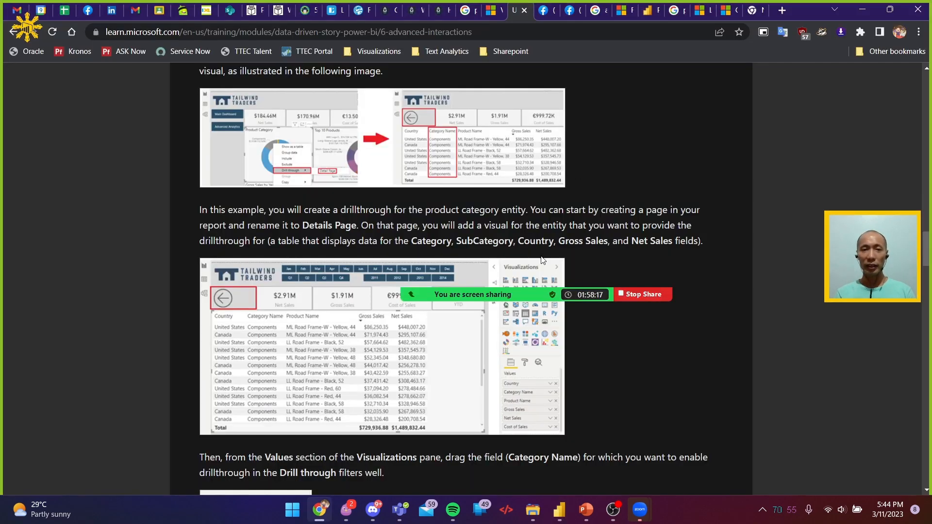
scroll(581, 401, down, 20)
scroll(497, 404, down, 15)
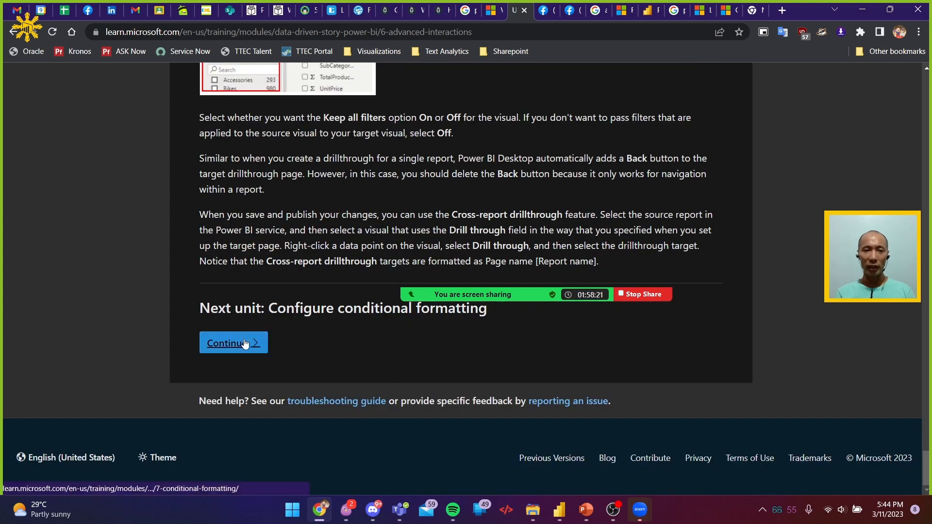
click(244, 346)
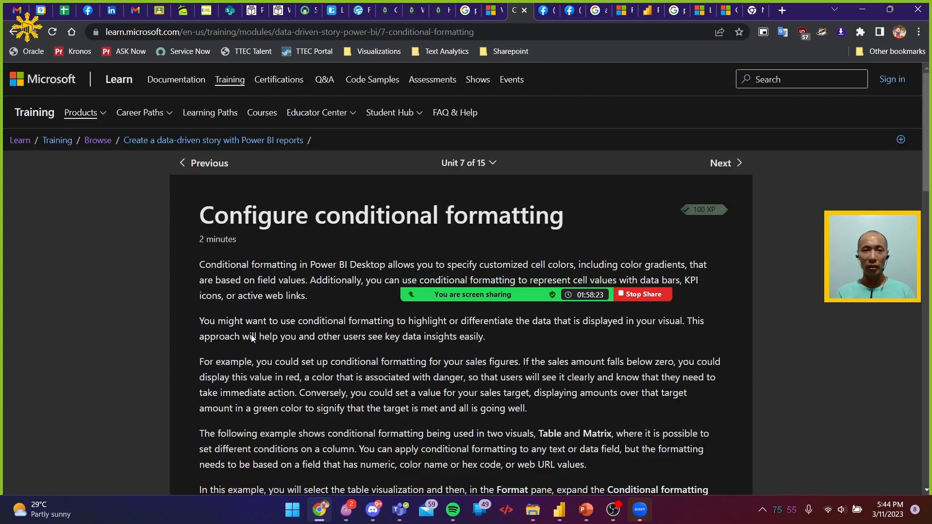
scroll(384, 236, down, 1)
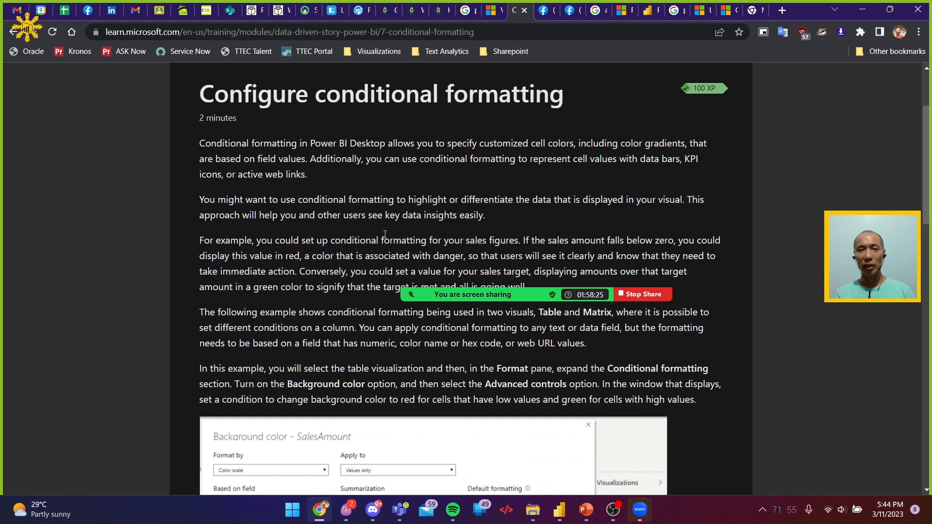
Switch back to Power BI Desktop and search Page 1's format options for "condit"
key(alt+Tab)
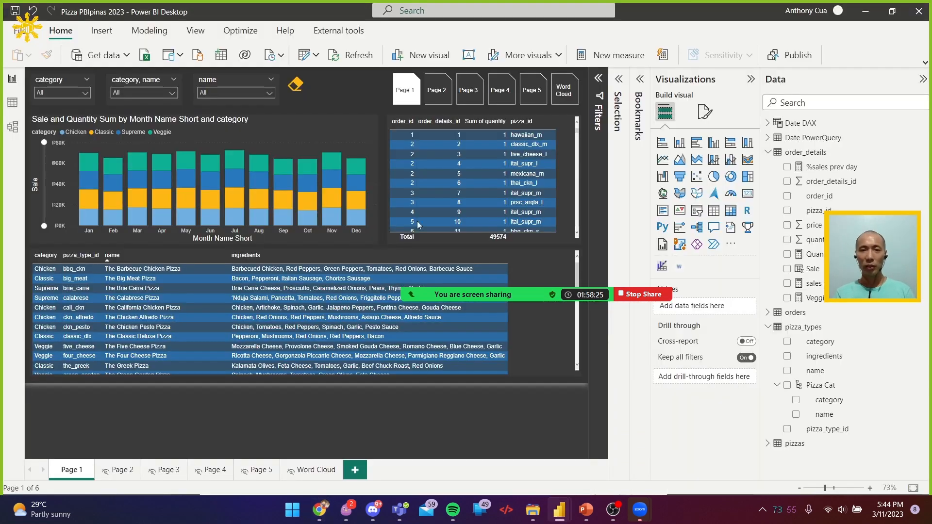
click(703, 111)
text(c)
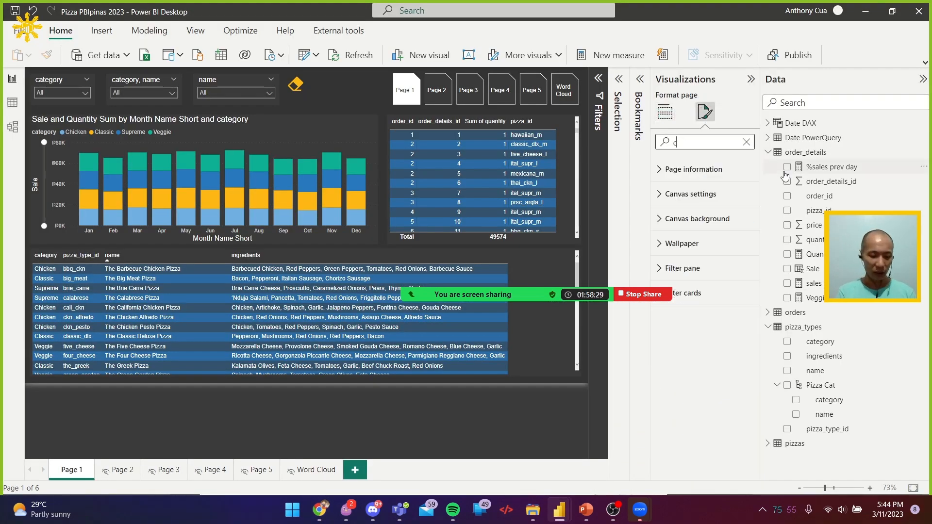
text(ondit)
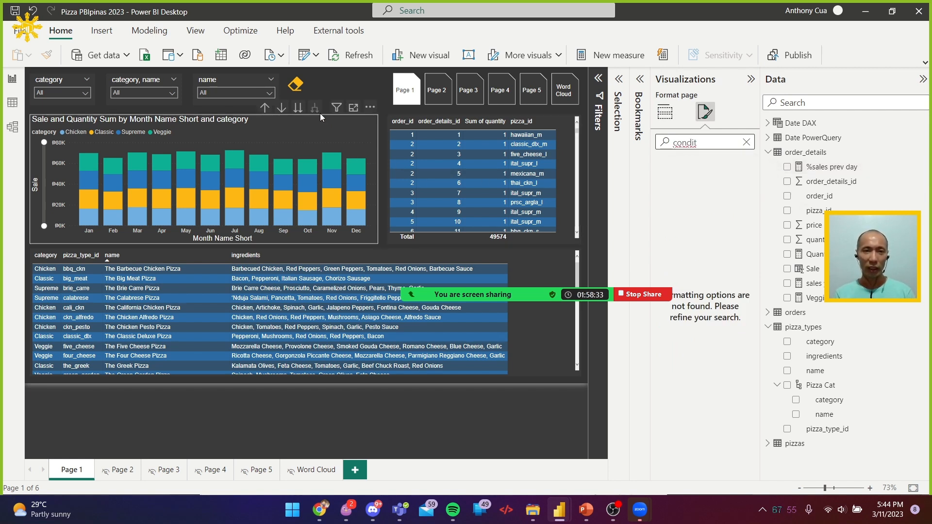
click(316, 119)
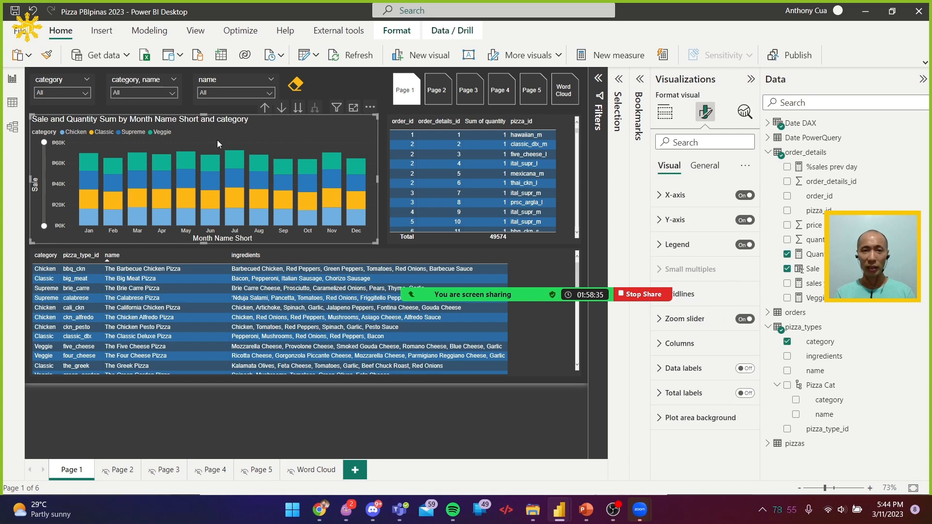
Search the pizza details table's format options for "condition" and open conditional formatting for its Effects background color
click(544, 258)
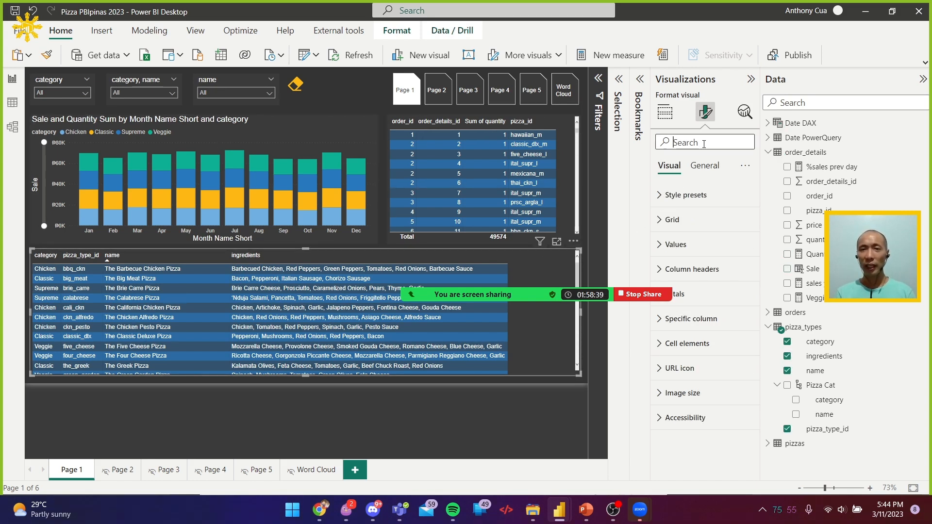
text(condition)
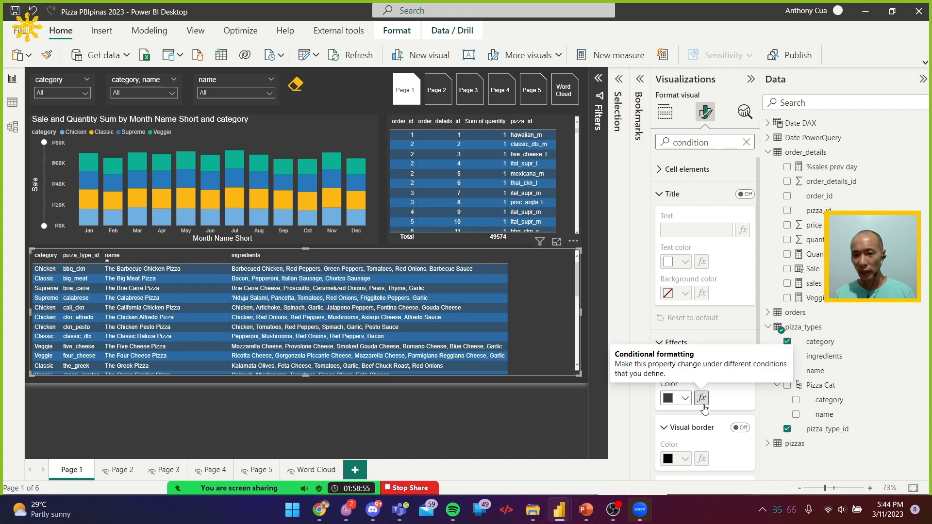
scroll(704, 408, down, 3)
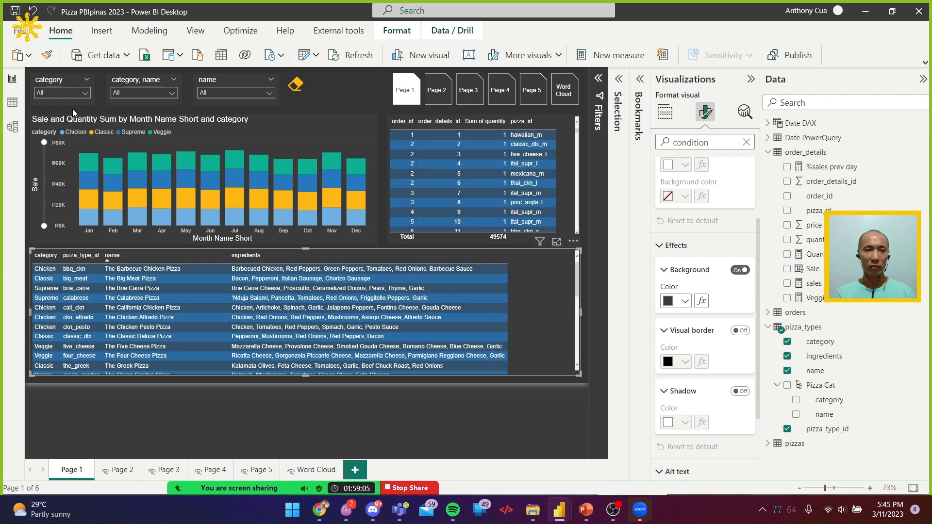
click(64, 93)
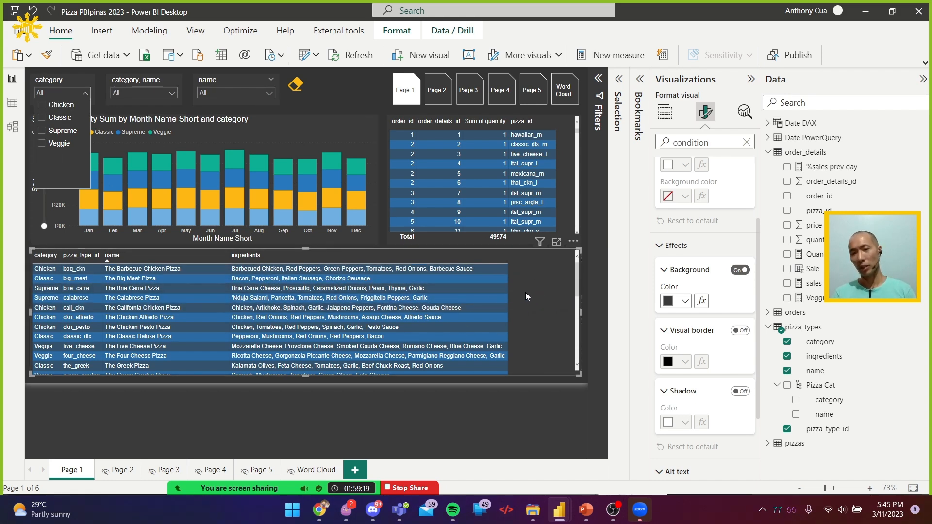
click(701, 301)
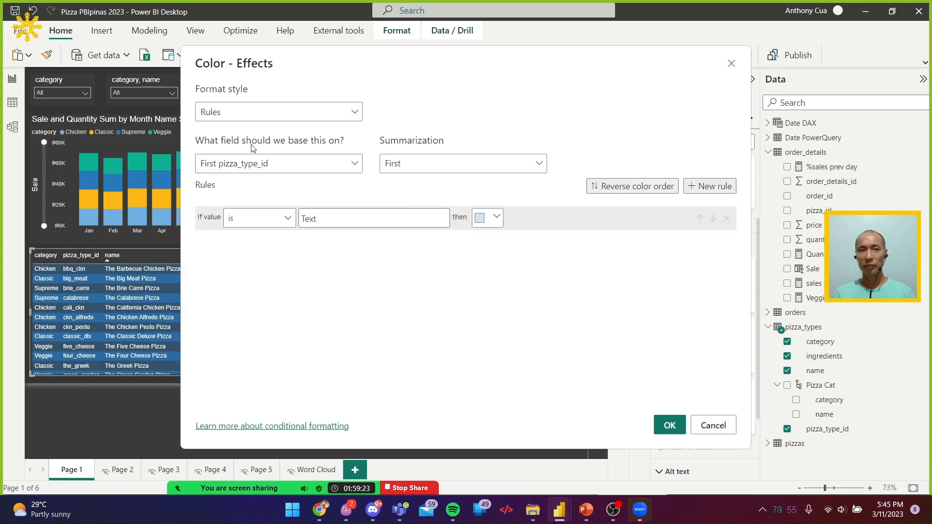
Base the background color rules on the category field of pizza_types, keeping the First summarization
click(313, 170)
click(314, 172)
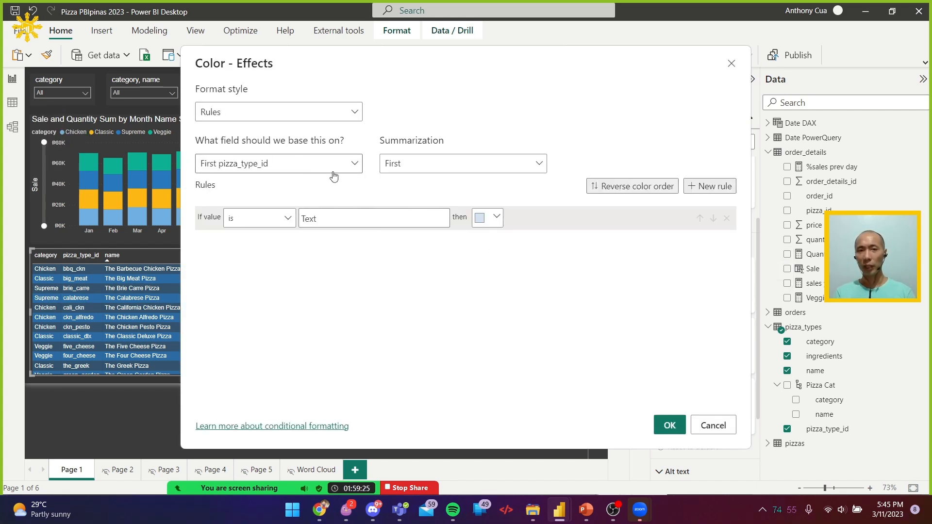
click(408, 170)
click(408, 165)
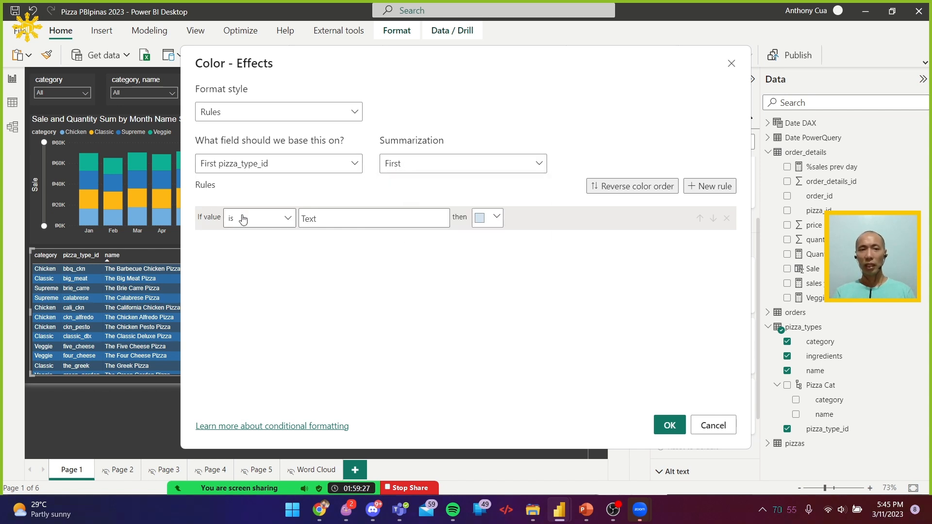
click(360, 215)
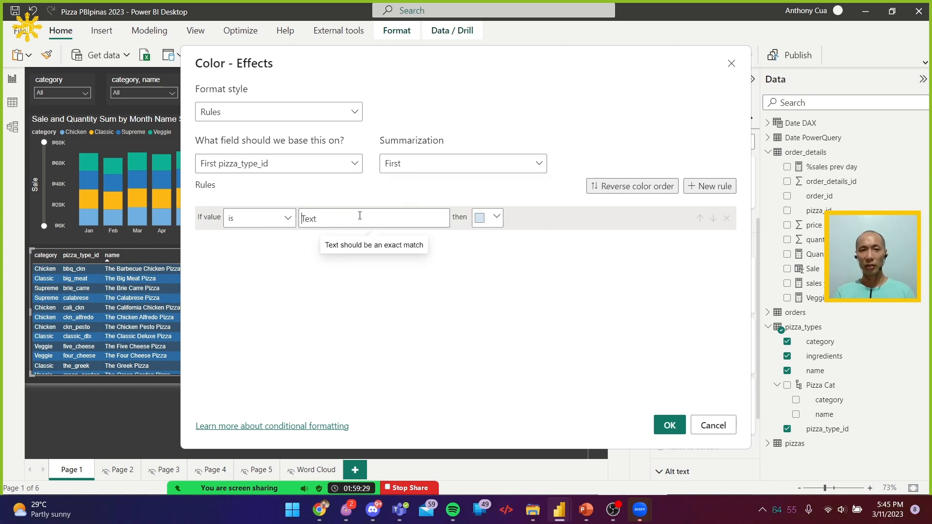
click(330, 167)
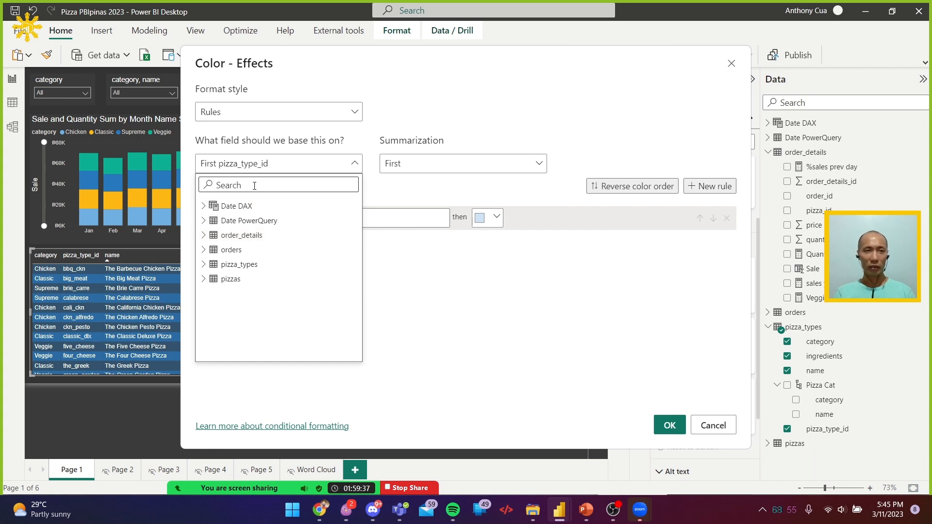
text(categ)
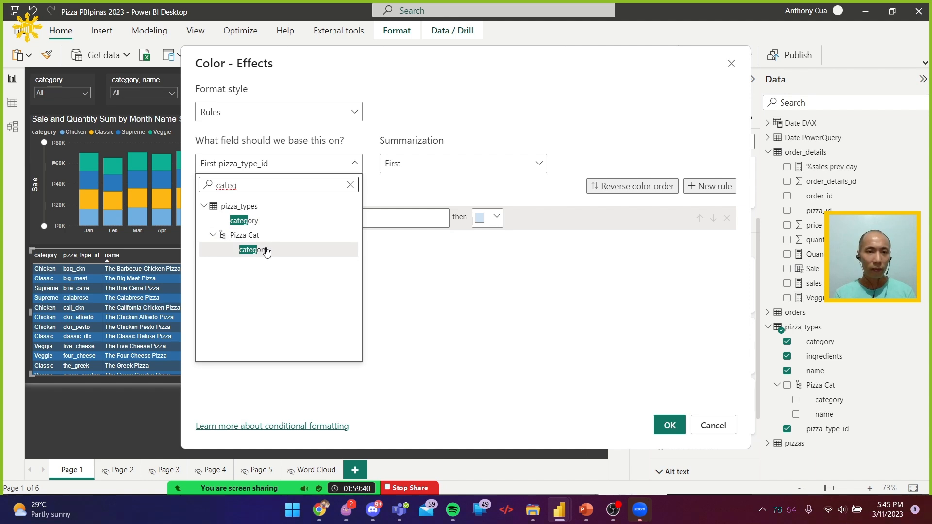
click(264, 220)
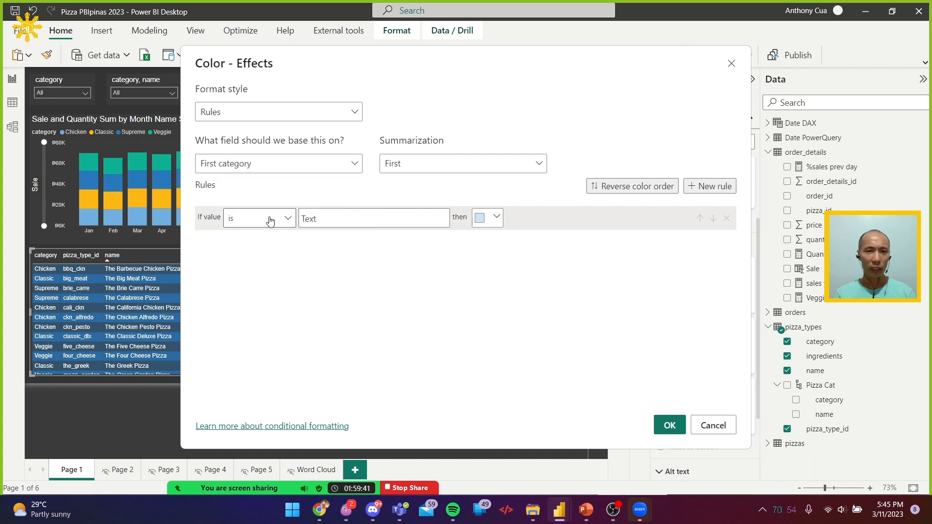
click(416, 167)
click(416, 168)
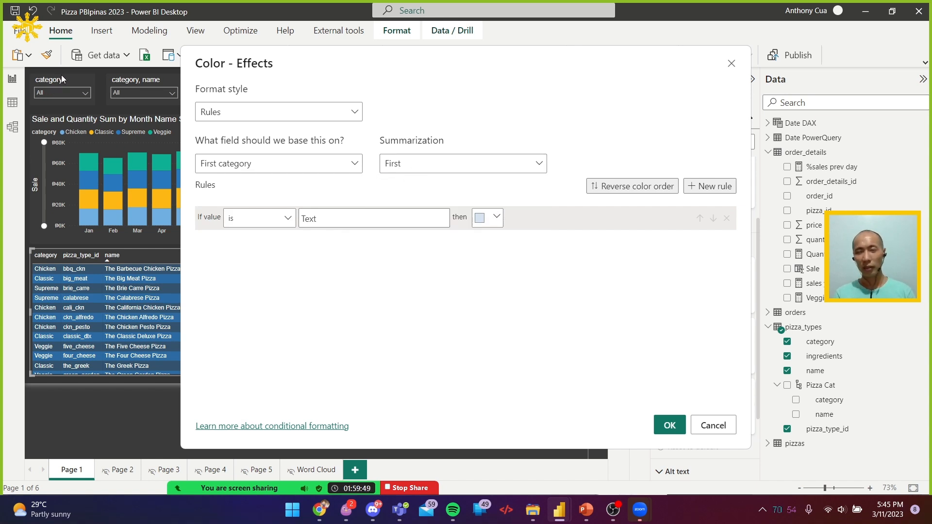
Define the rule so that a value that is "veggie" gives a green background, and apply it to the table
click(326, 217)
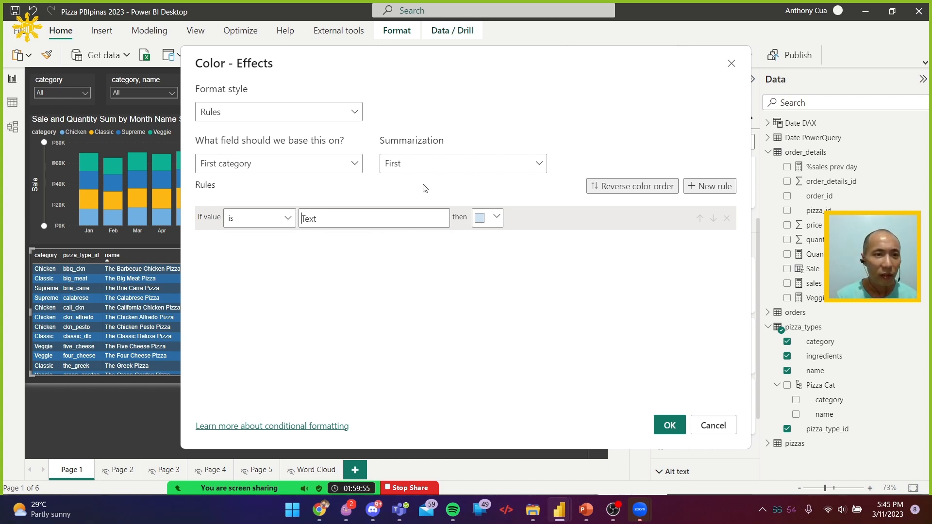
text(veggie)
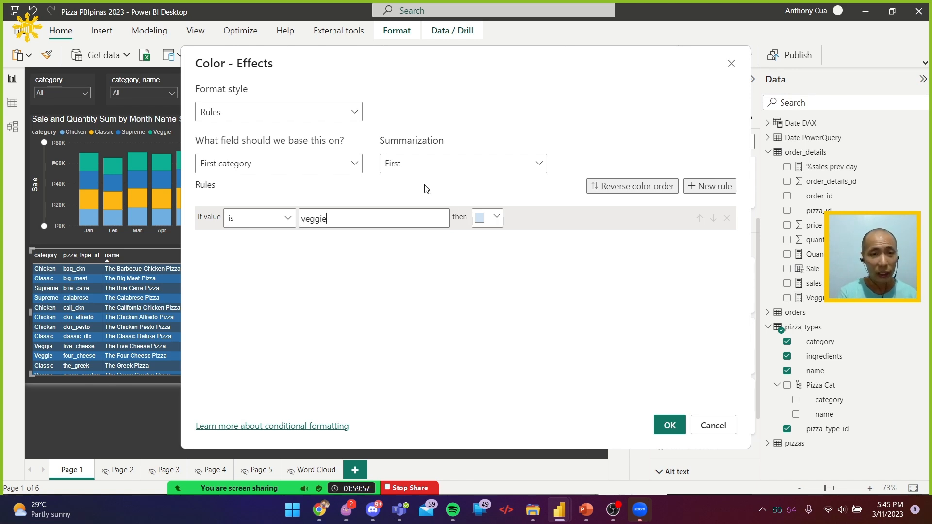
click(494, 221)
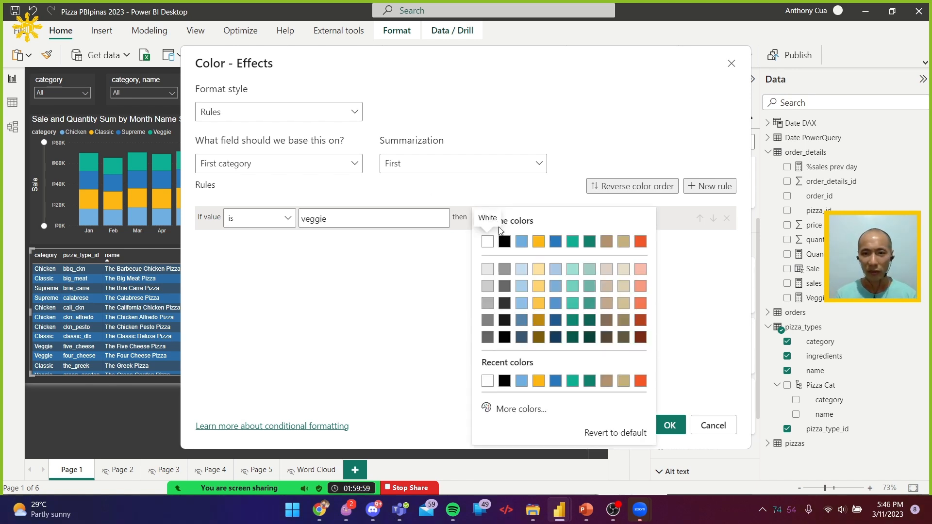
click(572, 241)
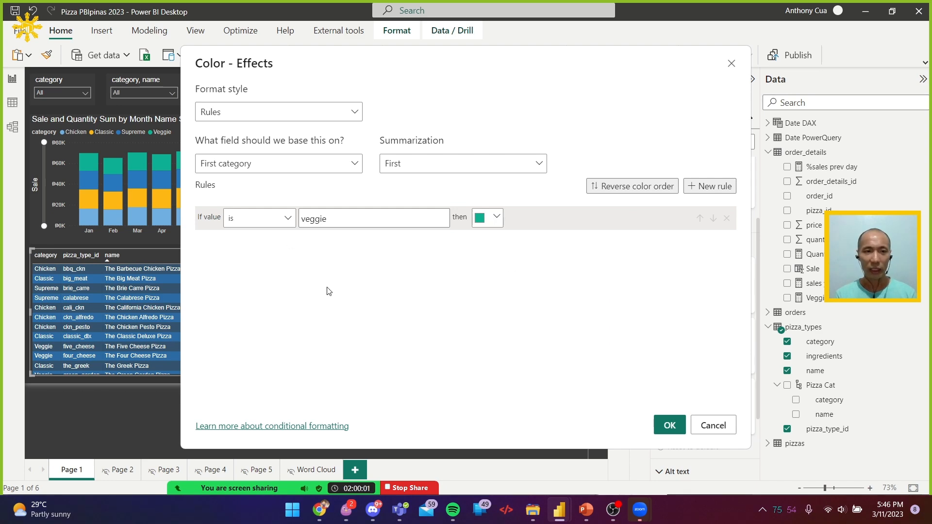
click(671, 426)
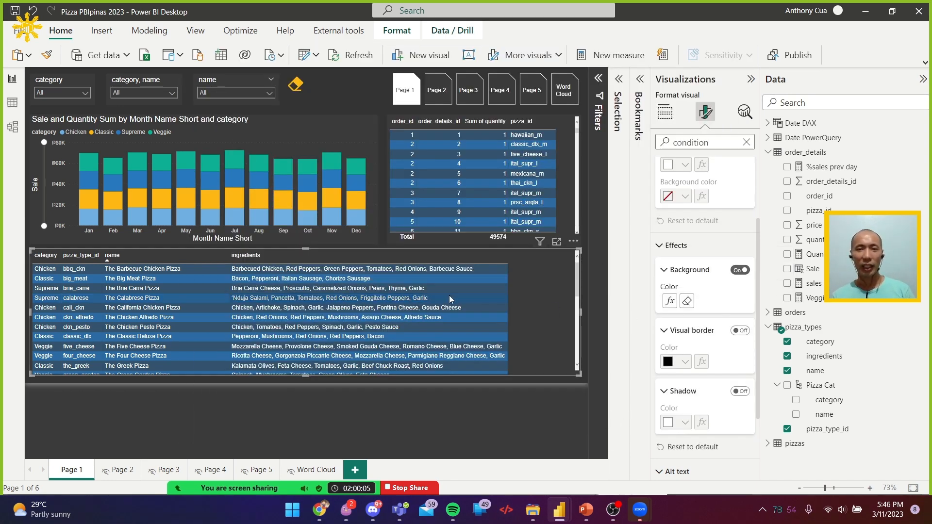
Filter Page 1 to the Veggie category with the category slicer to test the table's background rule
click(63, 94)
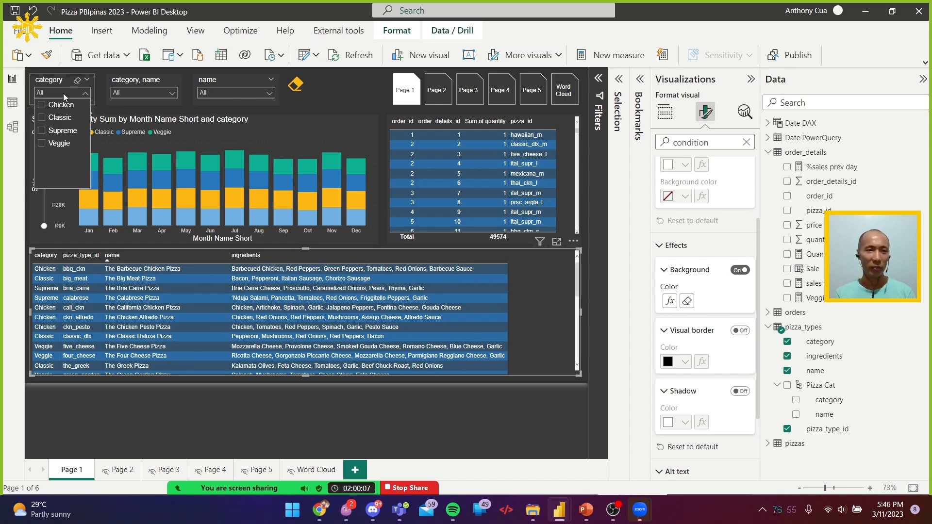
click(55, 144)
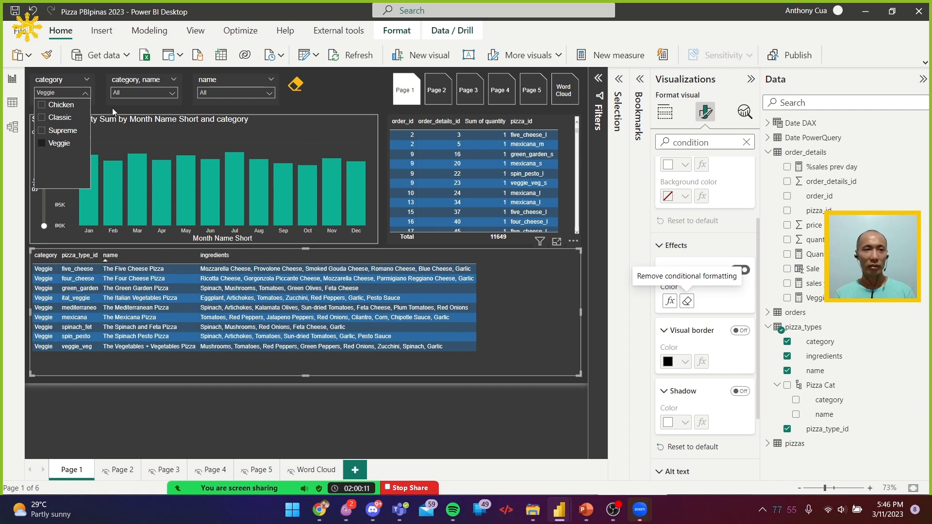
click(71, 92)
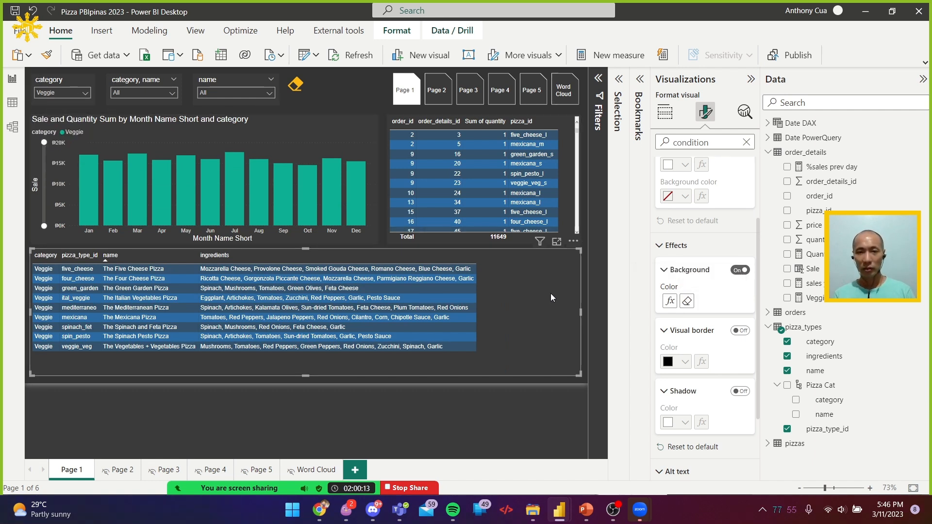
Review the summarization choices in the pizza details table's background color rule, leave the rule as it is, and check the category slicer
click(674, 302)
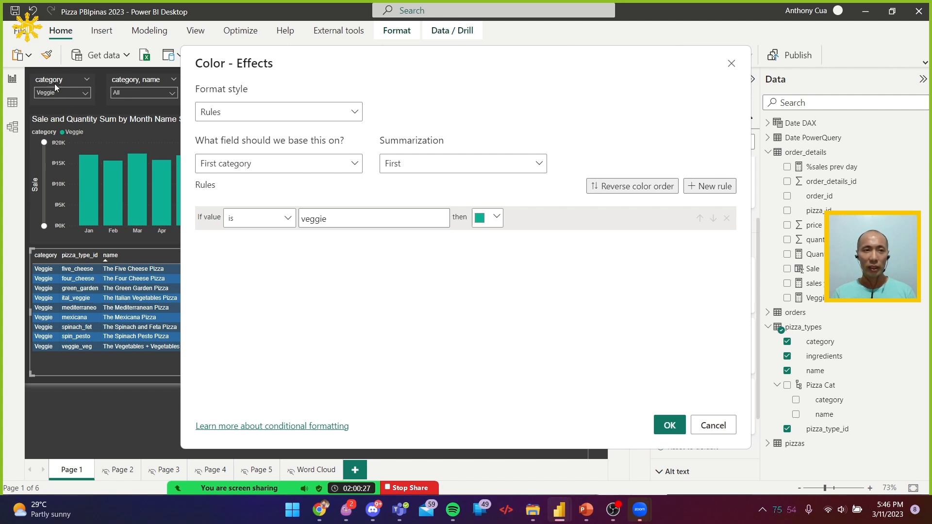
click(433, 166)
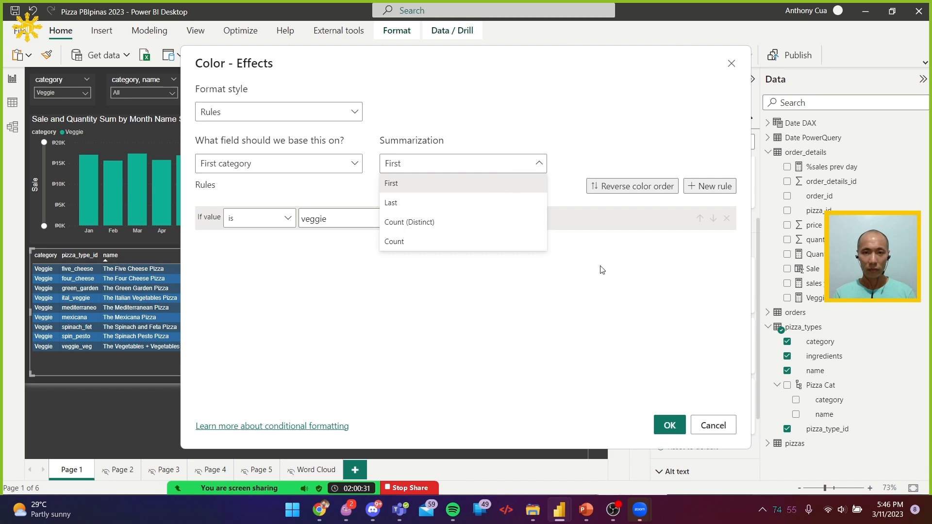
click(460, 264)
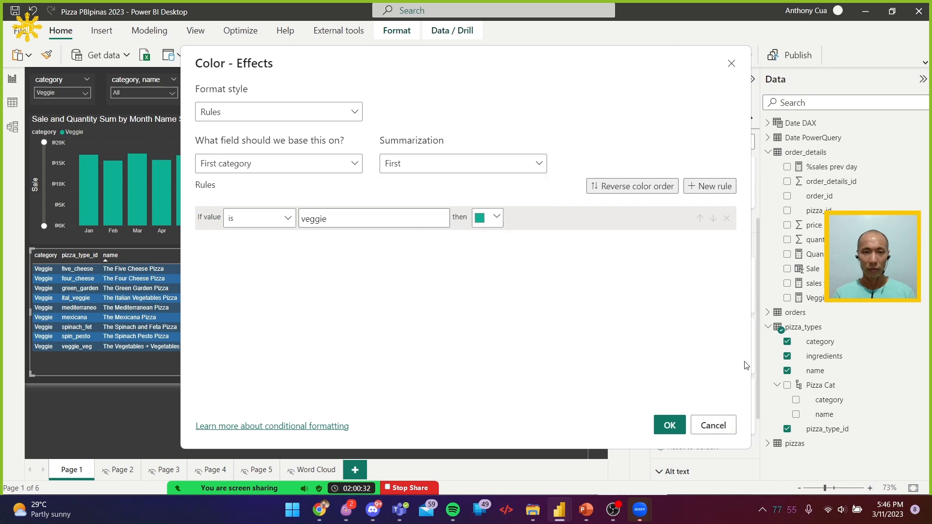
click(718, 427)
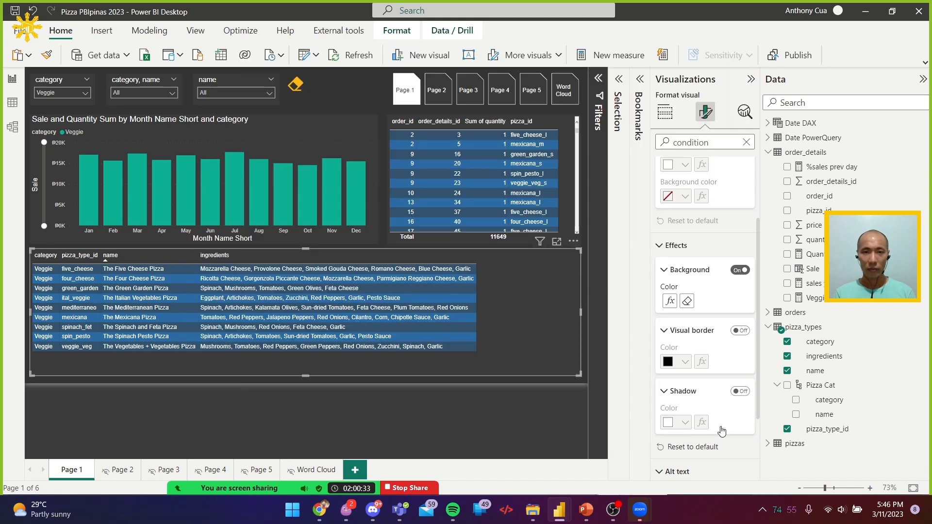
click(50, 83)
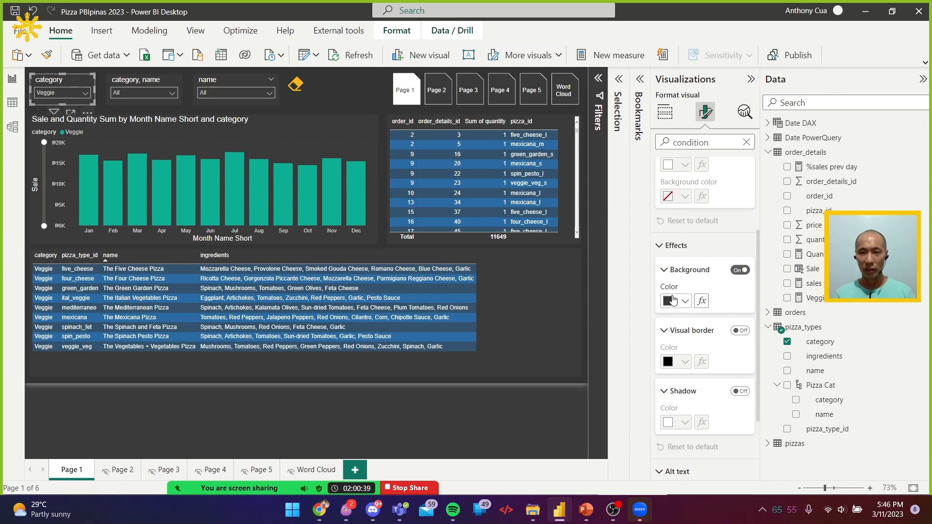
Reopen the Effects background color rules of the pizza details table and reselect the category field of pizza_types as their basis
click(535, 281)
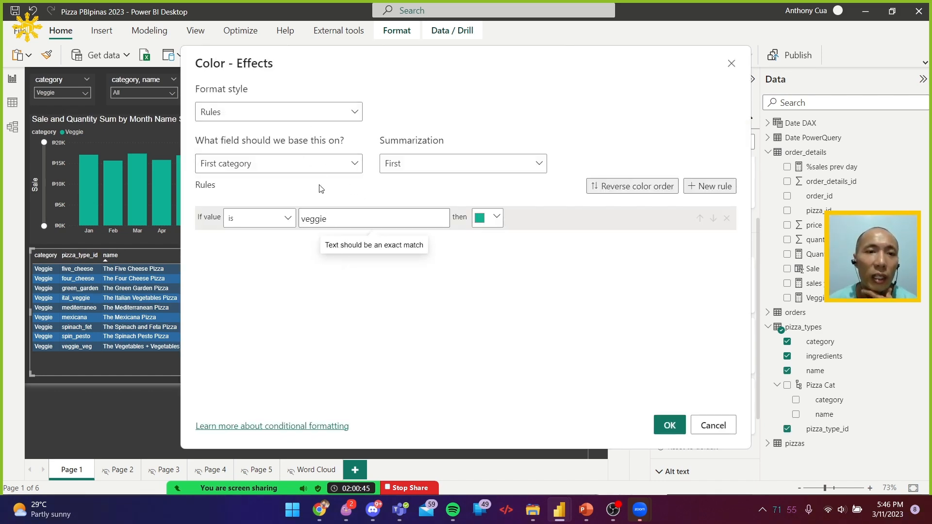
click(320, 168)
text(cate)
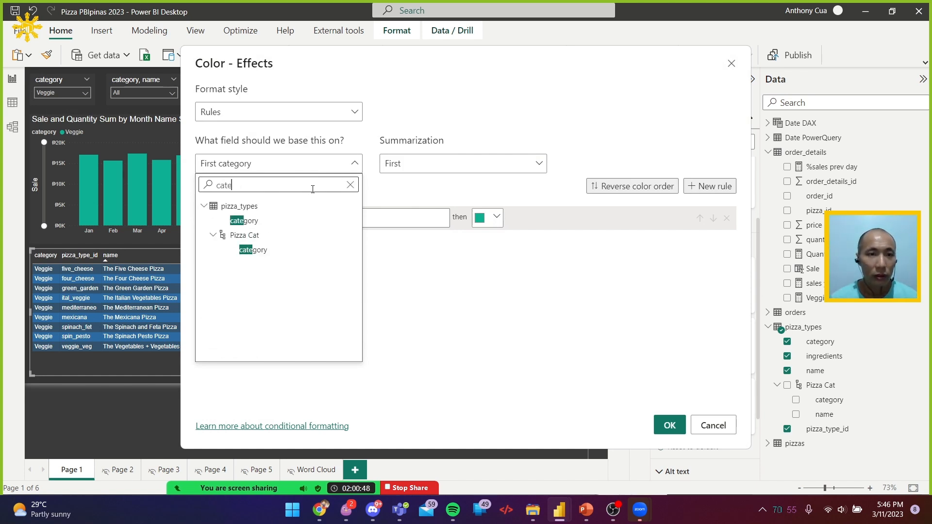
click(243, 221)
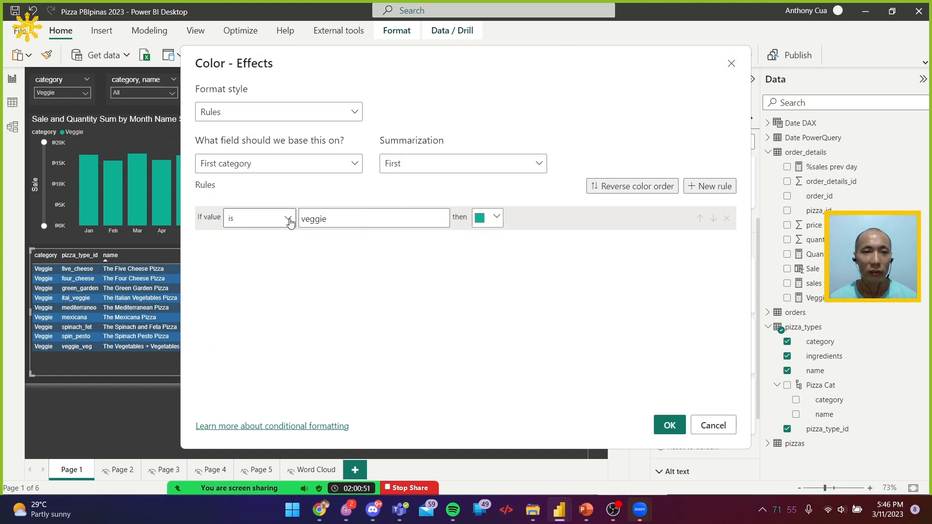
Correct the rule's match text to "Veggie" with a capital V and apply it to the table
click(352, 225)
key(Home)
key(Delete)
text(V)
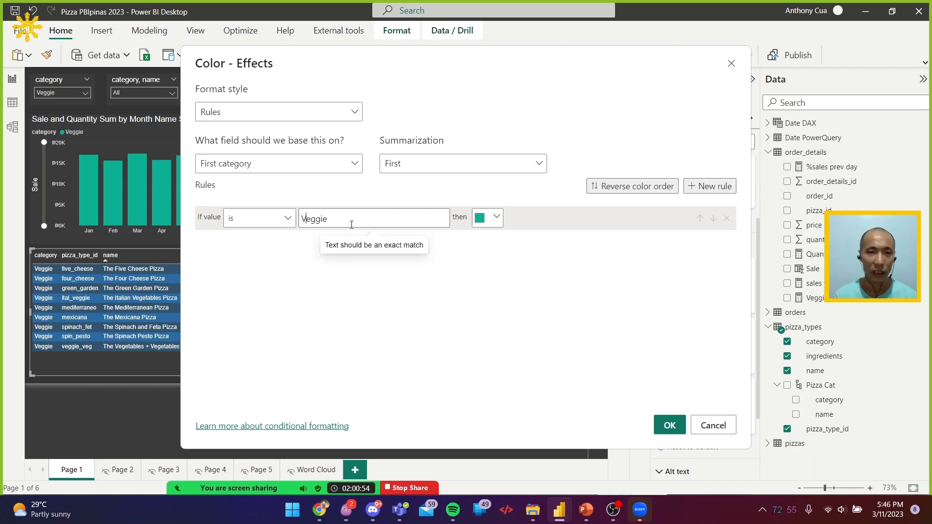
click(670, 426)
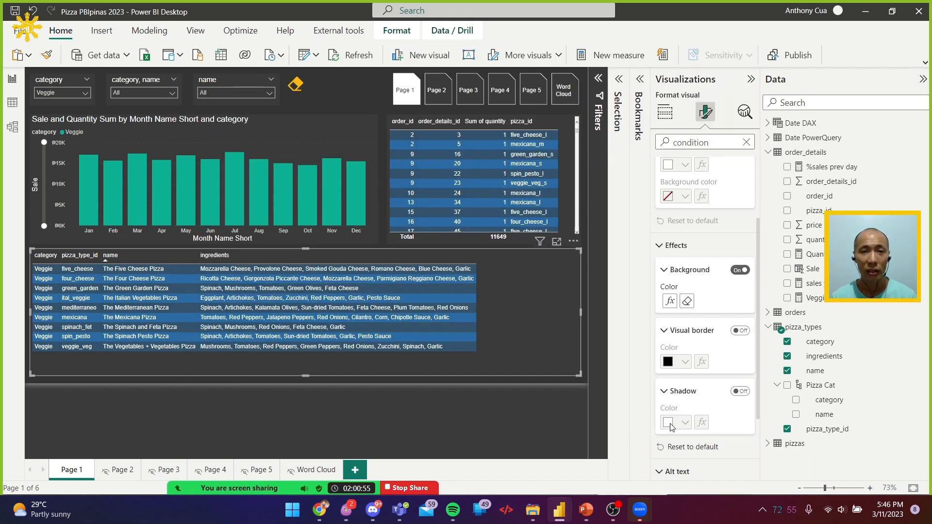
Search the pizza details table's format options for "format" and locate the Effects background color setting
click(488, 383)
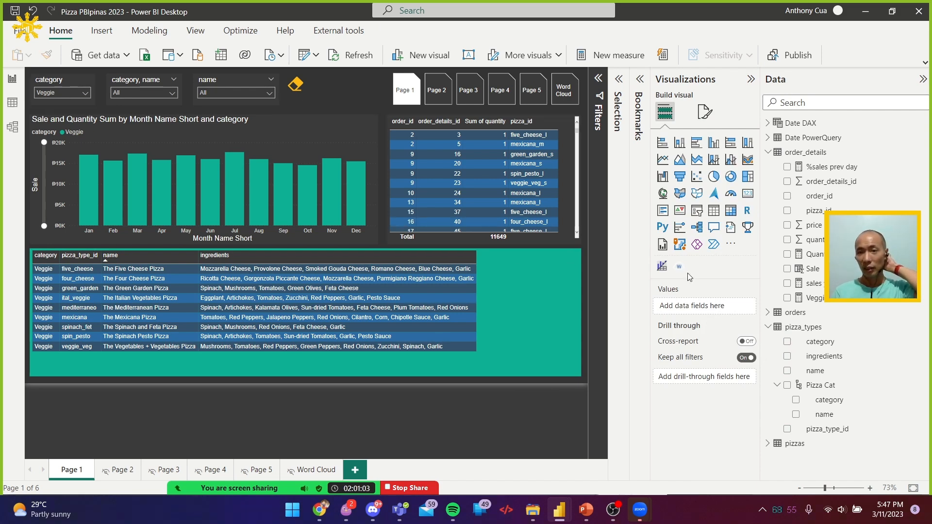
click(577, 265)
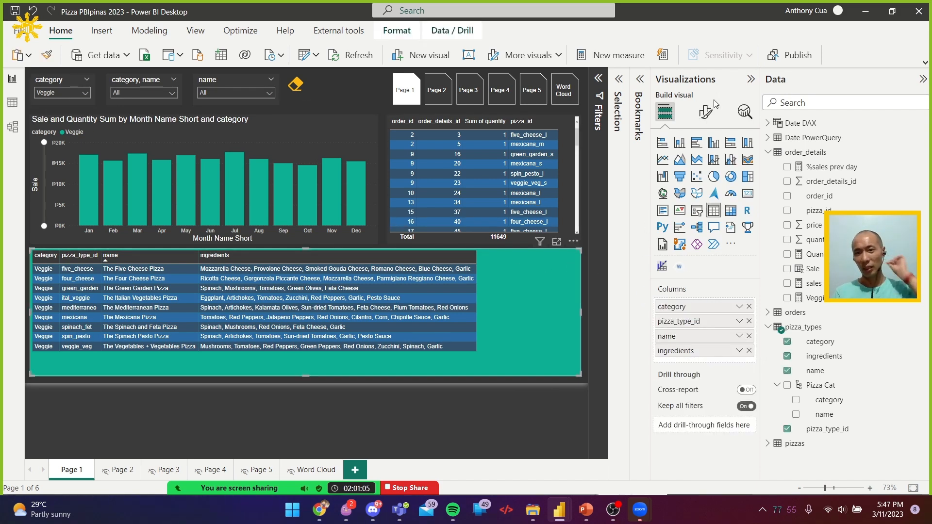
click(705, 112)
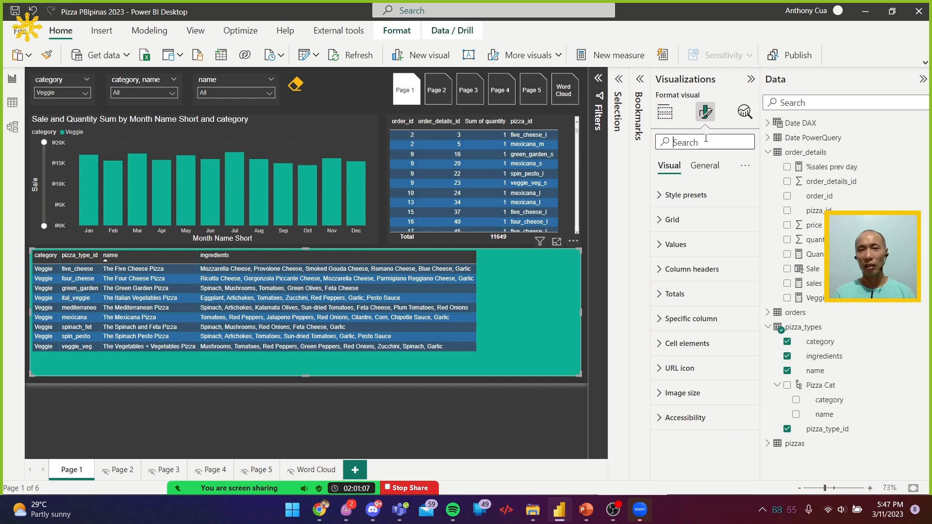
click(707, 141)
text(format)
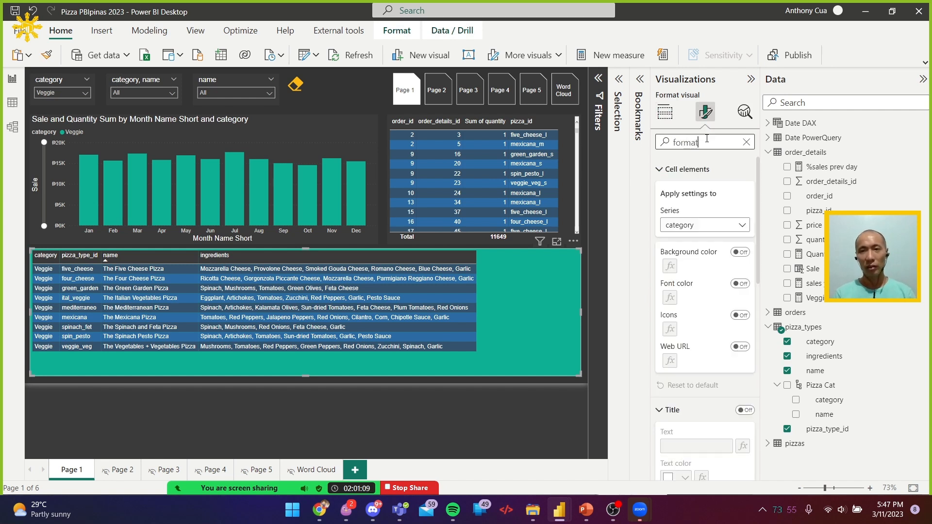
scroll(669, 320, down, 5)
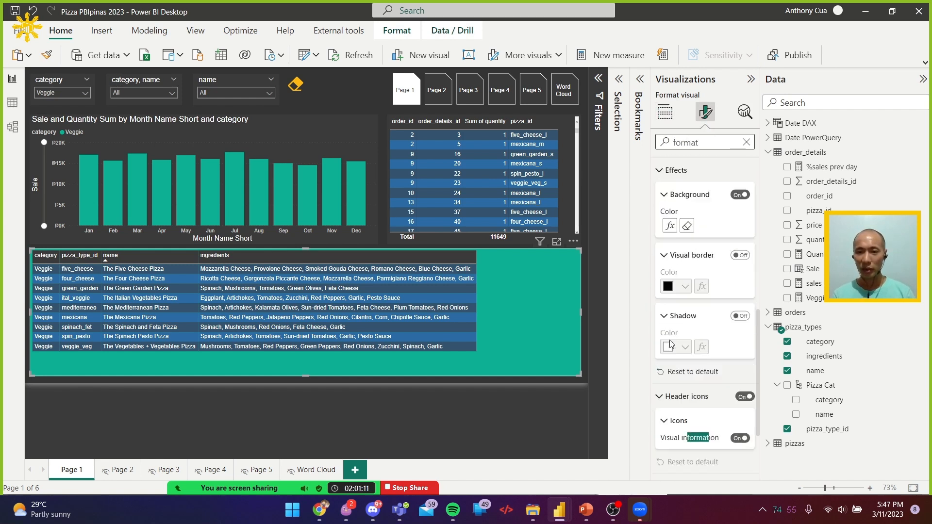
click(669, 226)
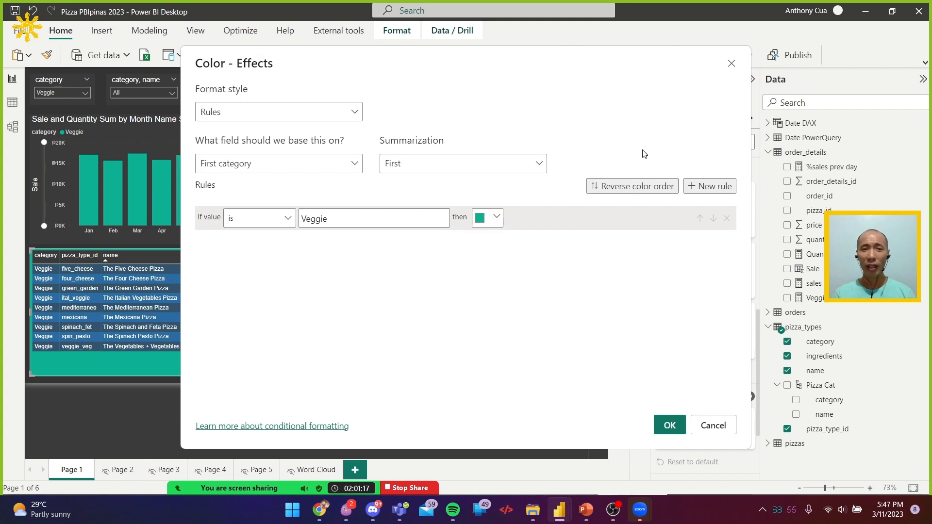
click(715, 186)
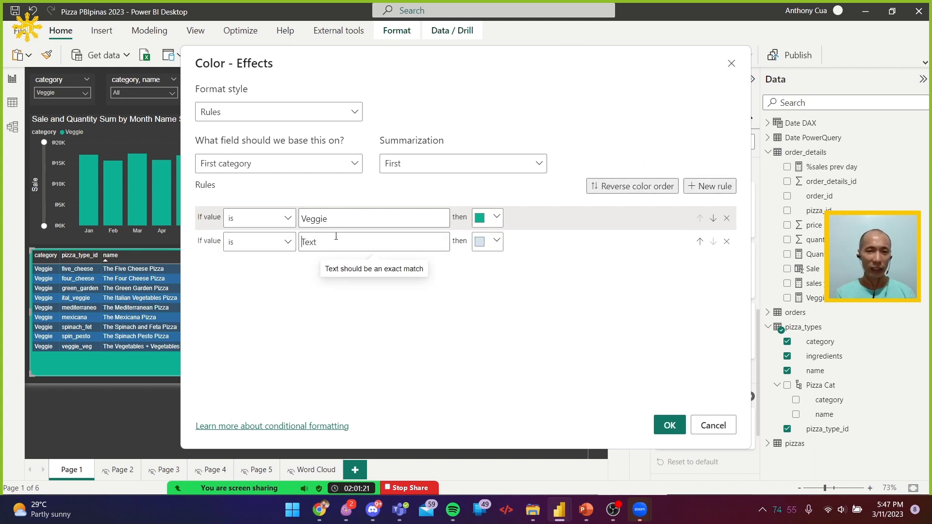
click(336, 237)
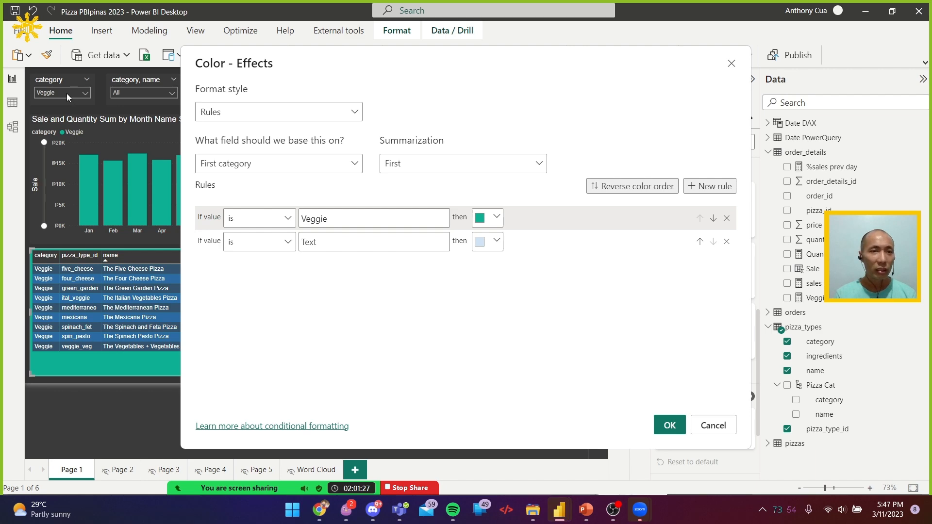
click(713, 426)
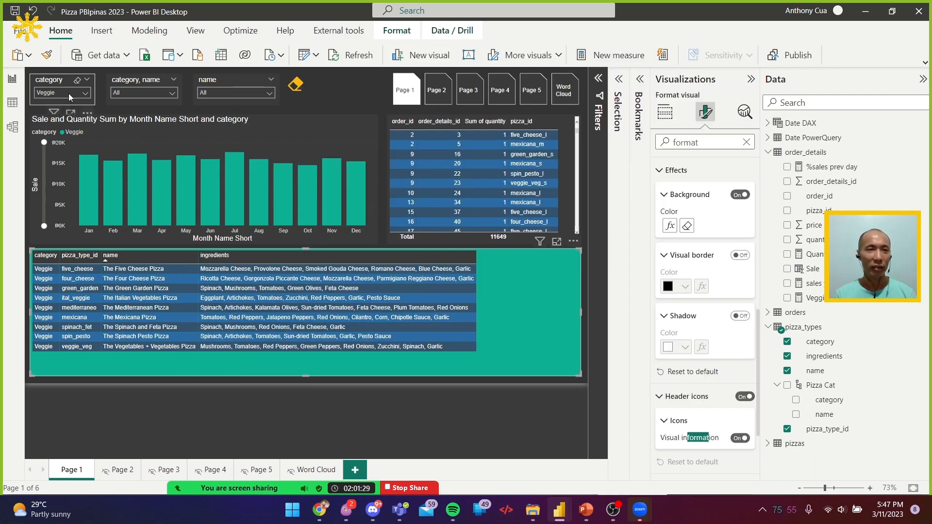
Check the category names and add a second background rule so that a value that is "Supreme" gives orange, applying it to the table
click(69, 94)
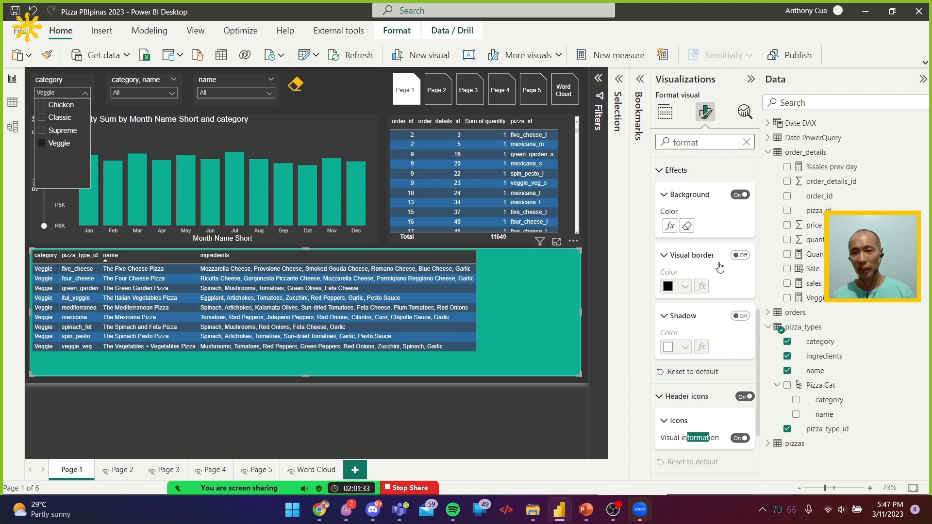
click(670, 225)
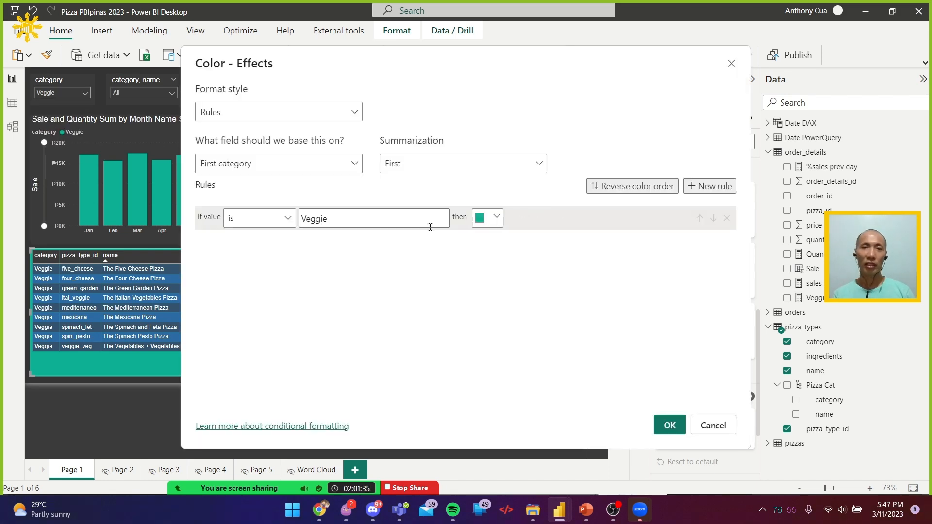
click(710, 187)
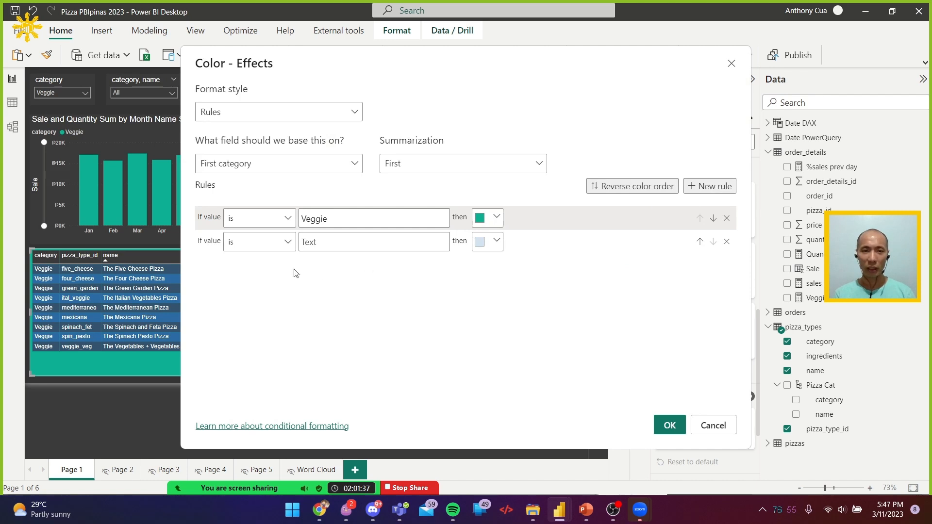
click(320, 242)
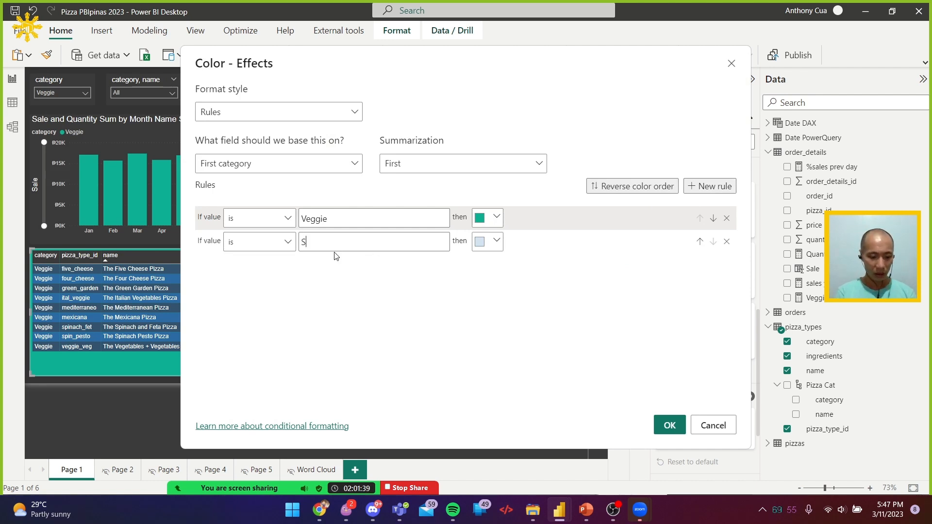
click(489, 243)
click(646, 242)
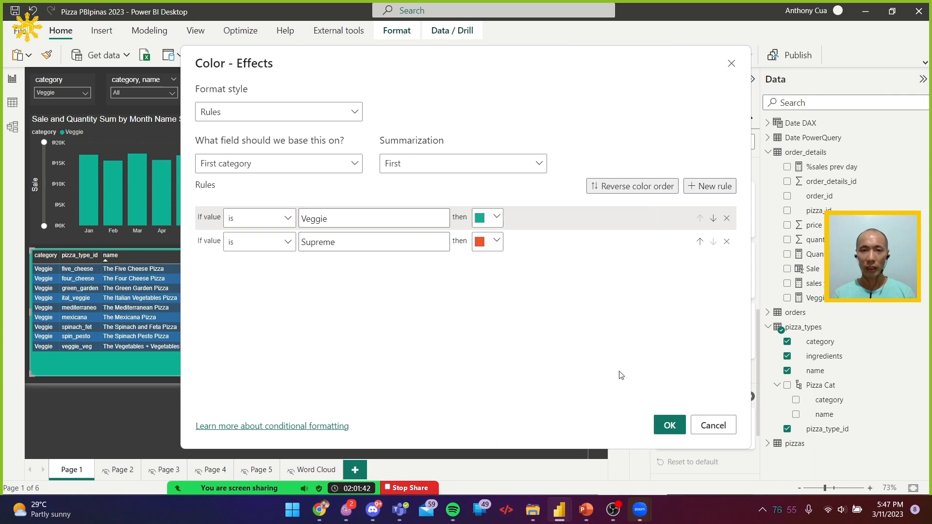
click(670, 426)
Test the table's background rules by filtering Page 1 to Supreme and afterward to Chicken with the category slicer
click(79, 94)
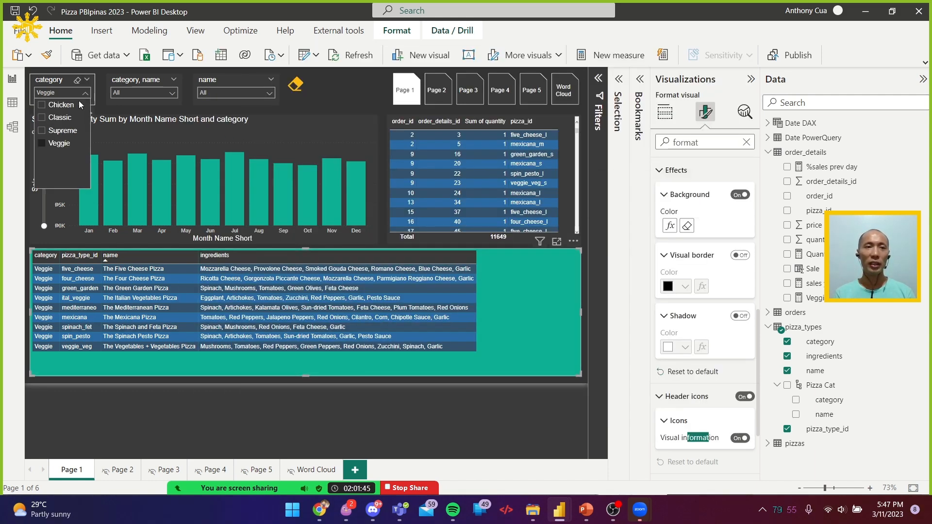
click(67, 134)
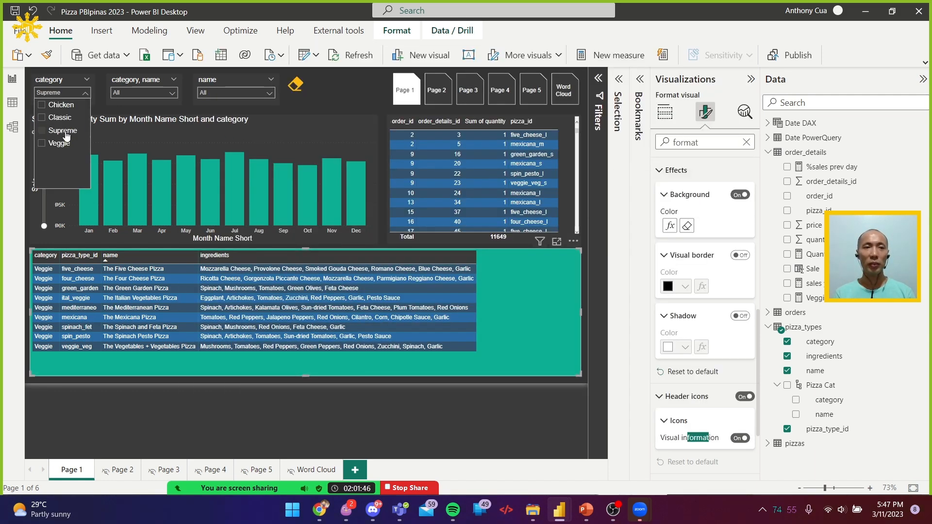
click(60, 106)
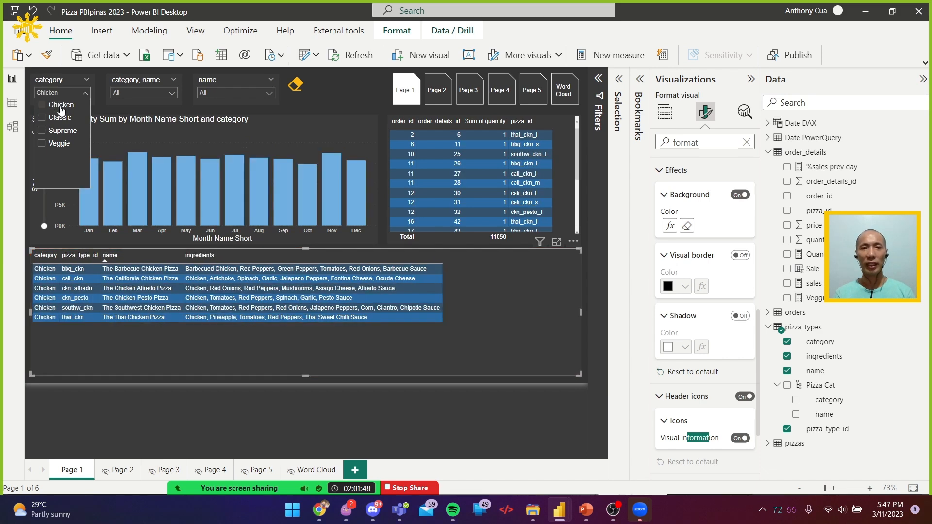
click(427, 412)
Switch to Chrome to read the Microsoft Learn page "Configure conditional formatting", and return to Power BI Desktop
key(alt+Tab)
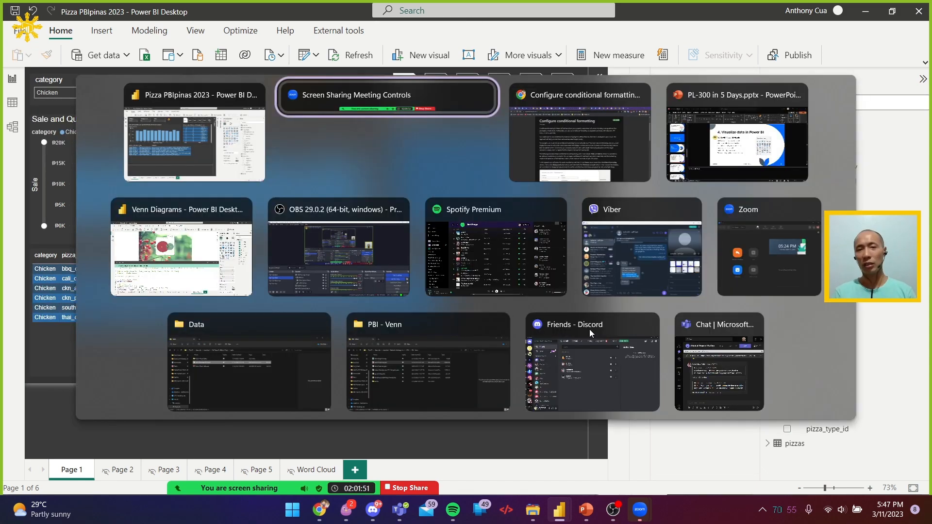
key(alt+Tab)
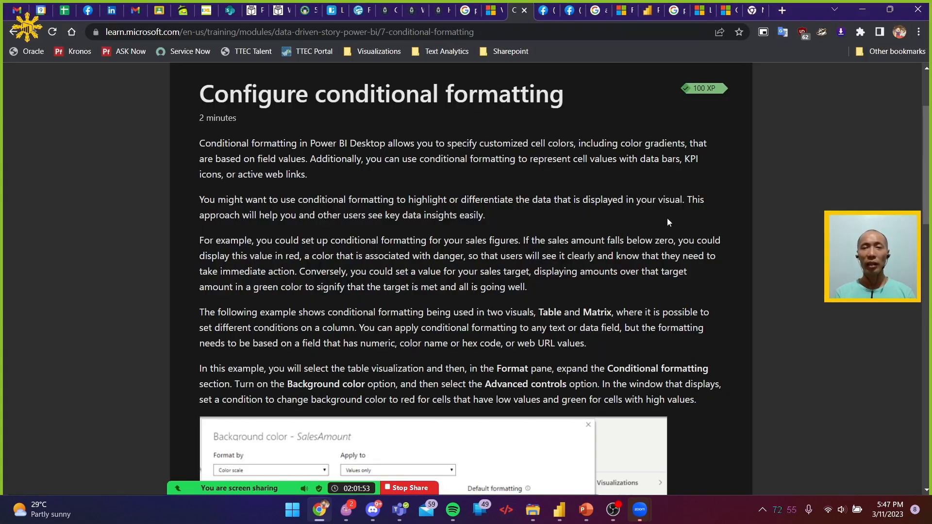
key(alt+Tab)
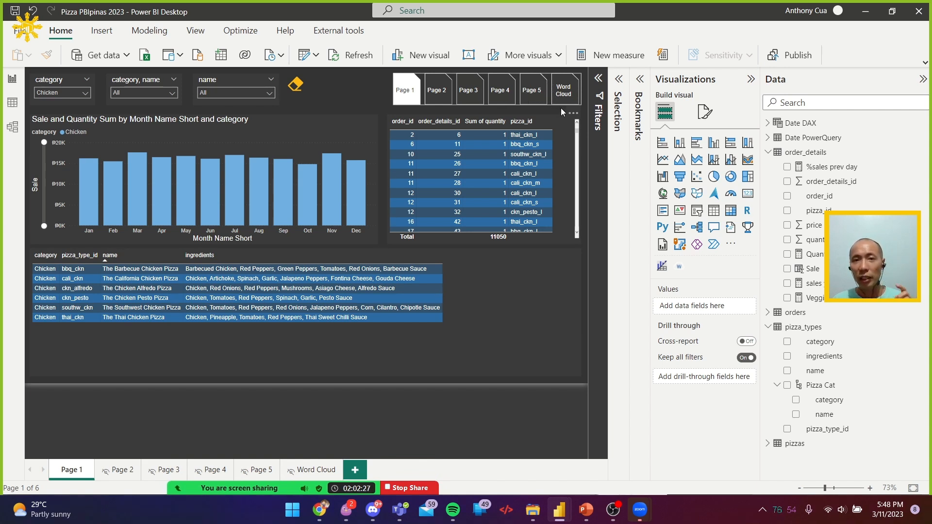
In the page navigator's Pages options, try turning hidden pages off, turn them back on, and exclude Word Cloud from the navigator
click(706, 114)
click(548, 80)
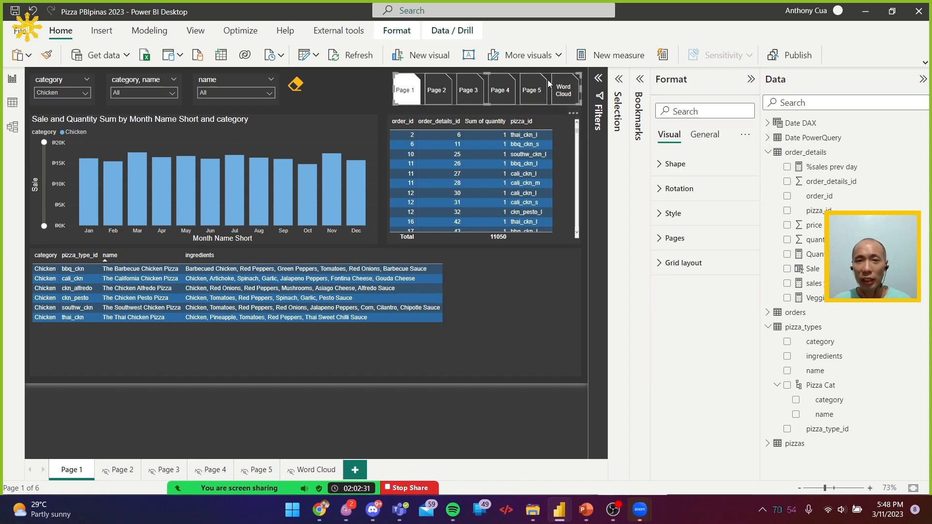
click(700, 240)
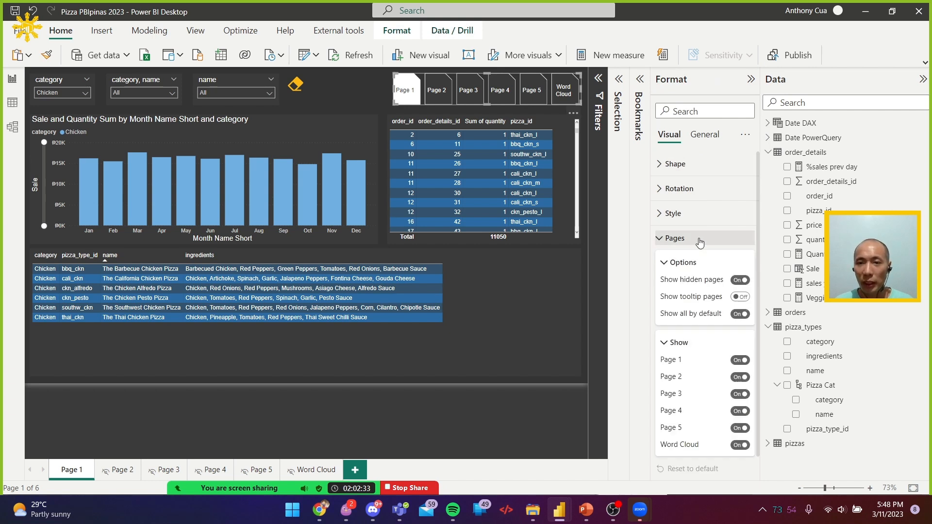
click(740, 280)
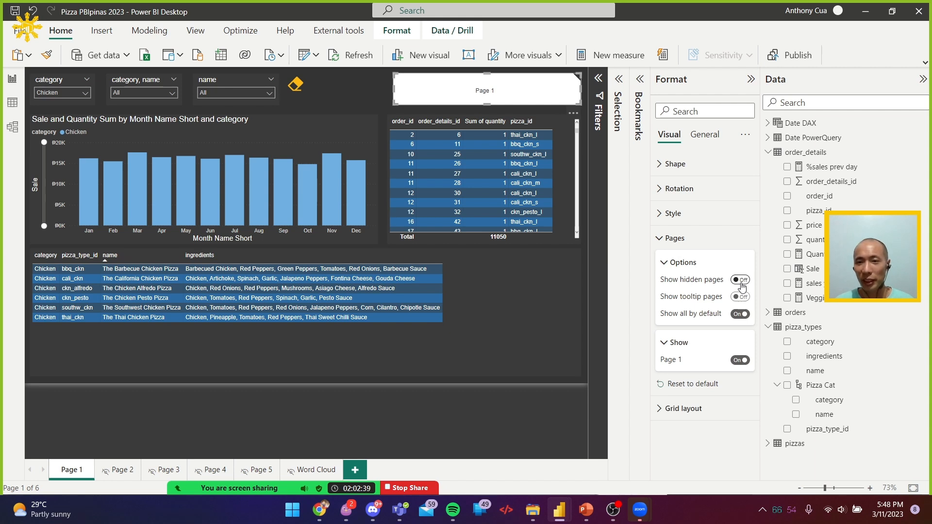
click(741, 281)
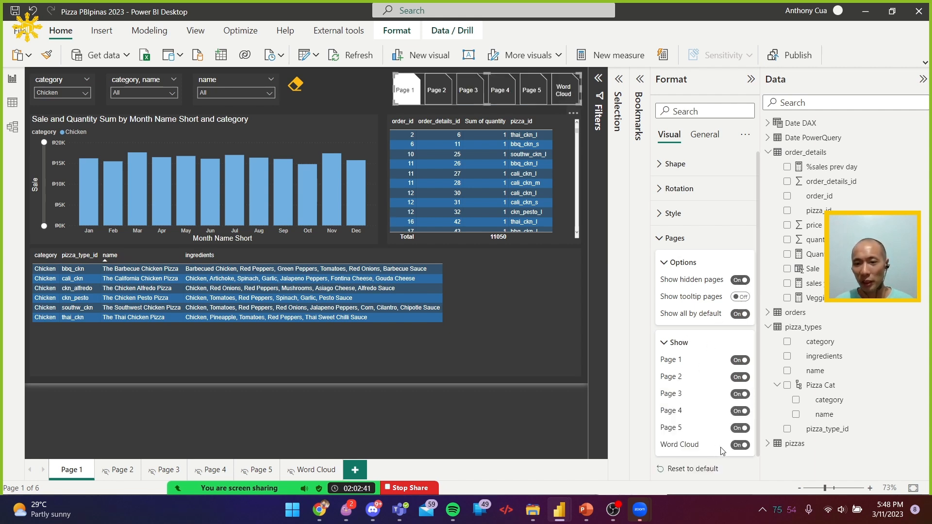
click(740, 445)
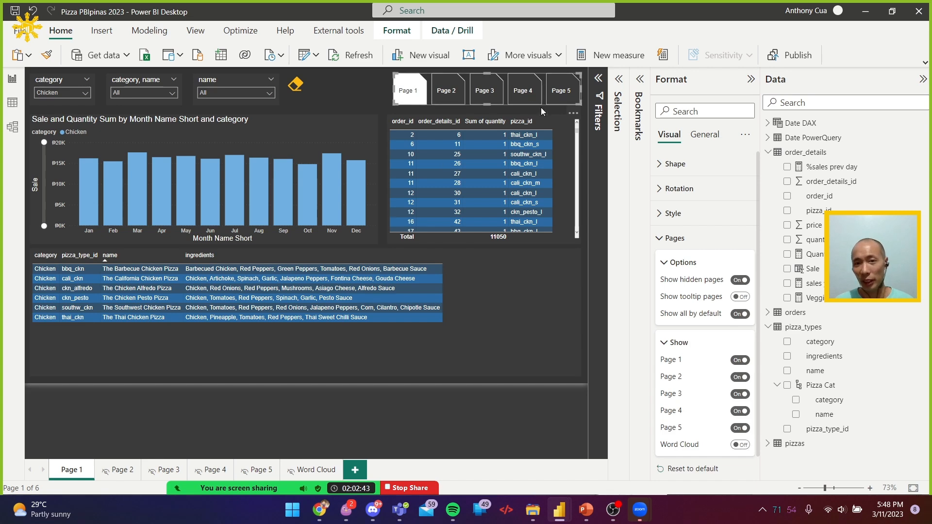
Deselect the page navigator, switch to Chrome and continue from the conditional formatting page to the unit "Apply slicing, filtering, and sorting"
click(535, 383)
click(537, 360)
click(340, 99)
key(alt+Tab)
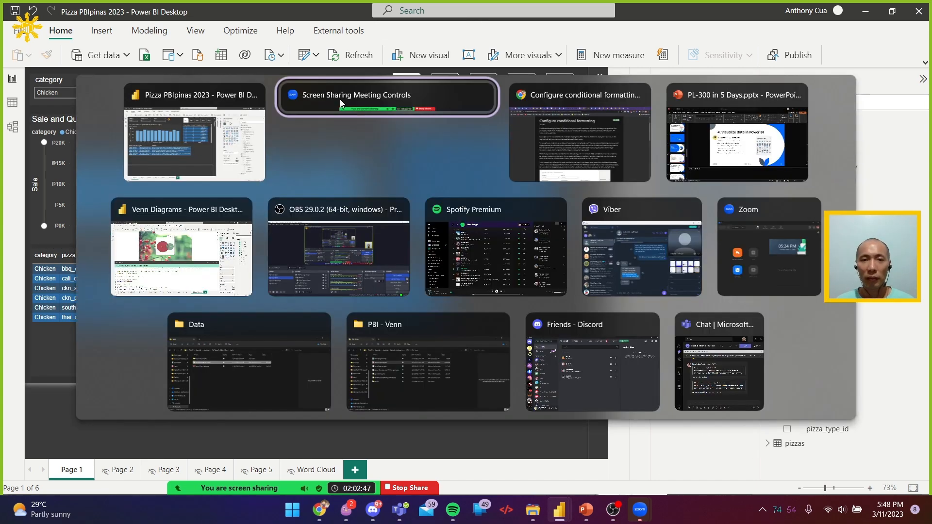
key(alt+Tab)
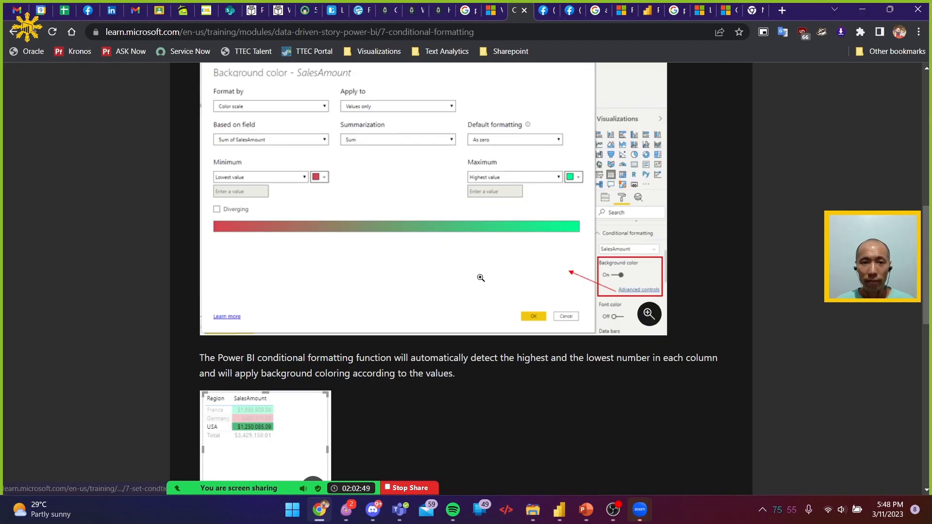
scroll(481, 278, down, 15)
click(238, 346)
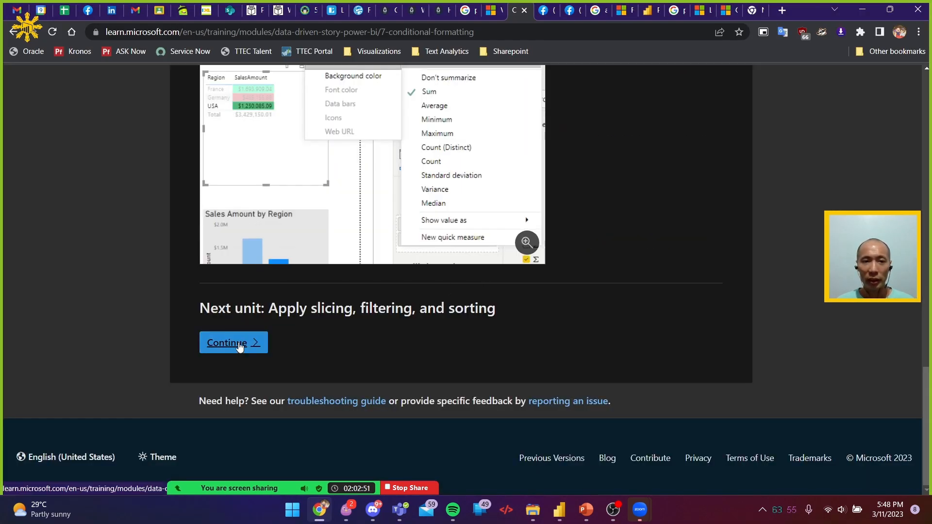
Read through the "Apply slicing, filtering, and sorting" unit, from adding a slicer to the sort options
scroll(485, 270, down, 2)
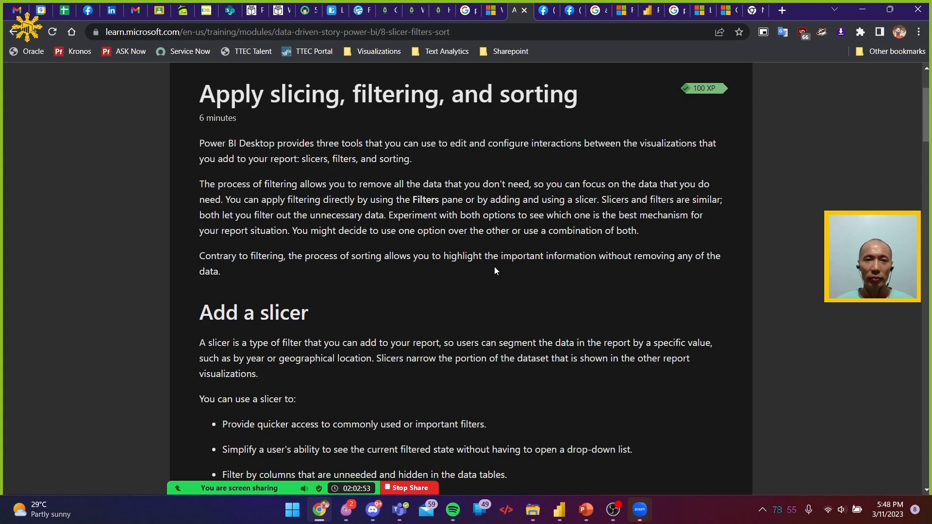
scroll(495, 270, down, 2)
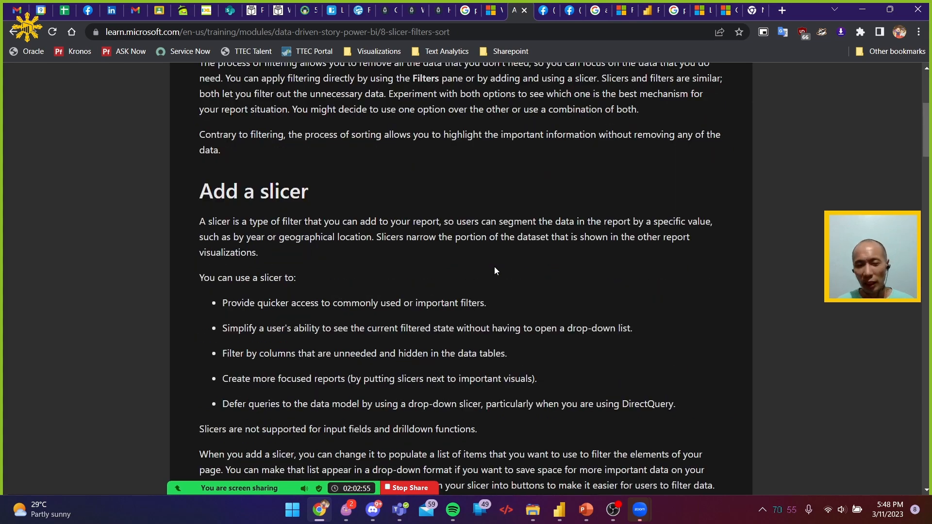
scroll(496, 270, down, 8)
scroll(505, 271, down, 10)
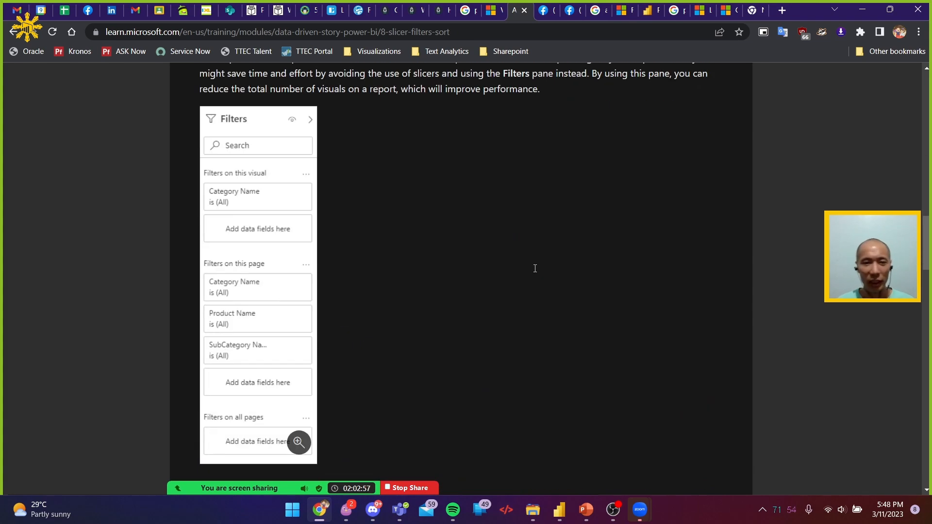
scroll(535, 272, down, 12)
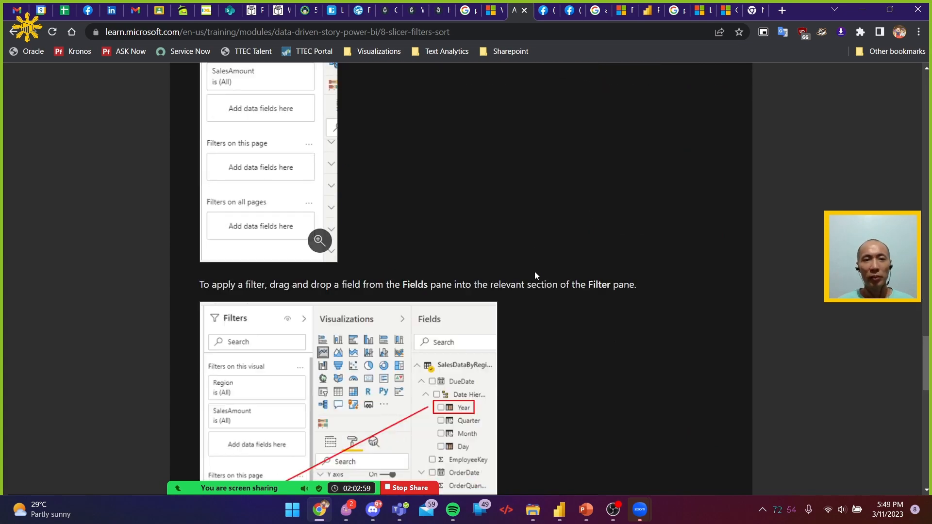
scroll(536, 276, down, 10)
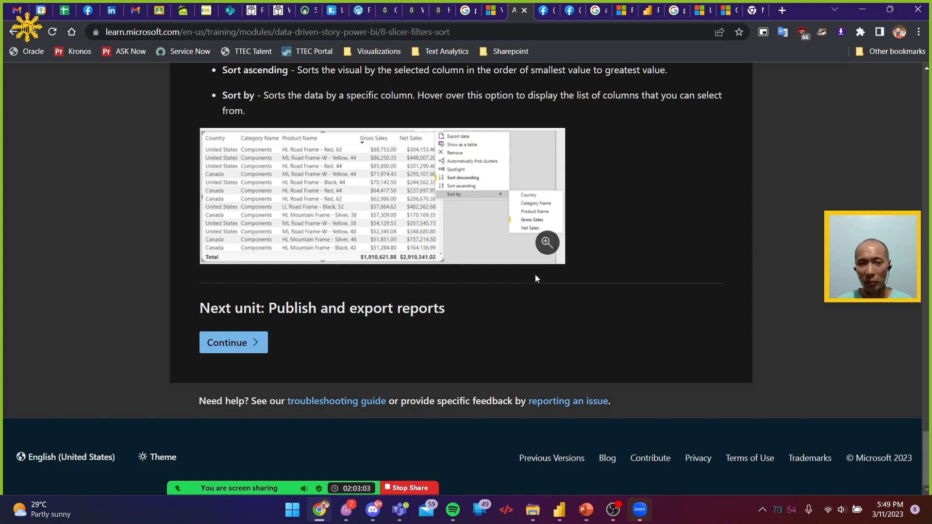
Continue to the "Publish and export reports" unit and read how reports are published to Power BI service
click(252, 344)
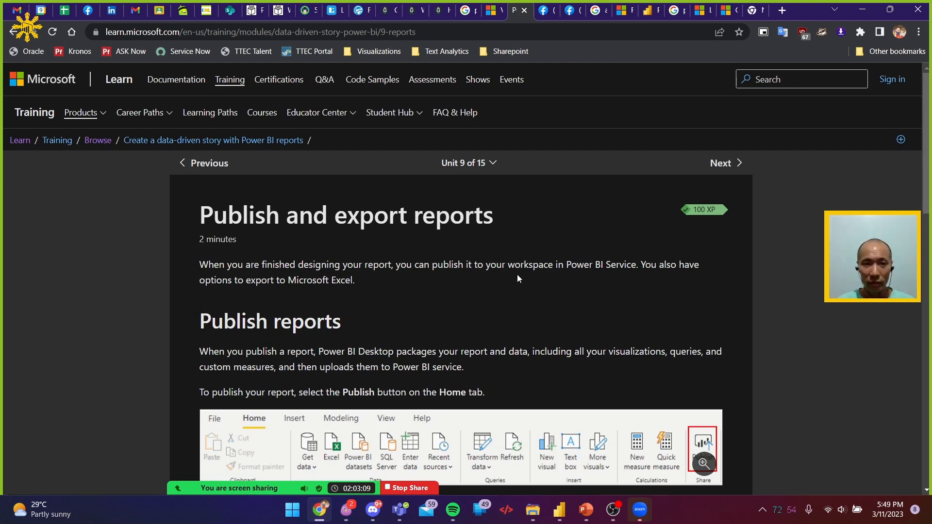
scroll(528, 268, down, 3)
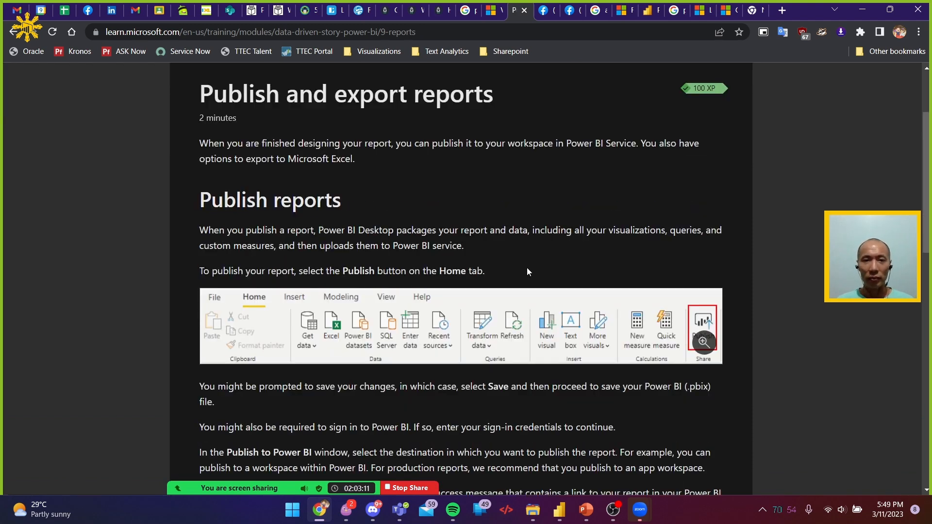
scroll(528, 269, down, 3)
scroll(530, 269, down, 2)
scroll(532, 269, down, 1)
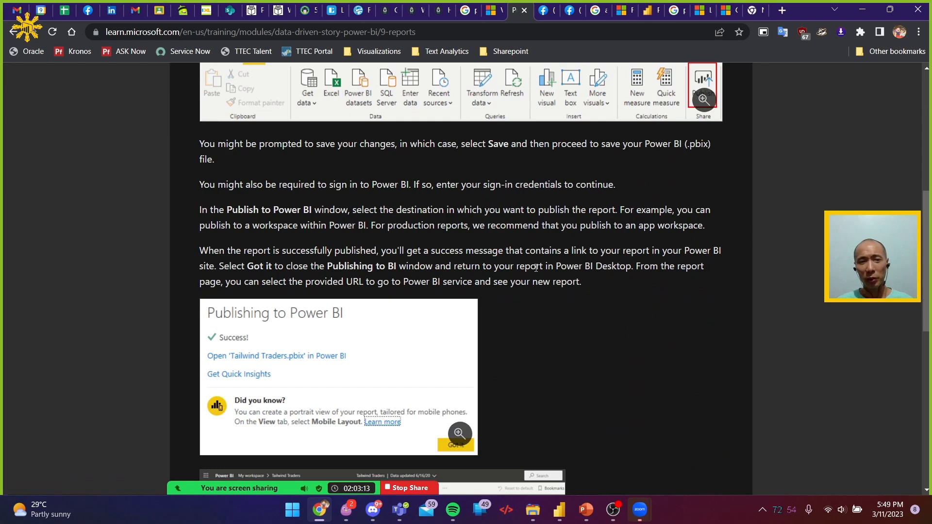
Return to Power BI Desktop and publish the pizza report to My workspace, saving the changes first
key(alt+Tab)
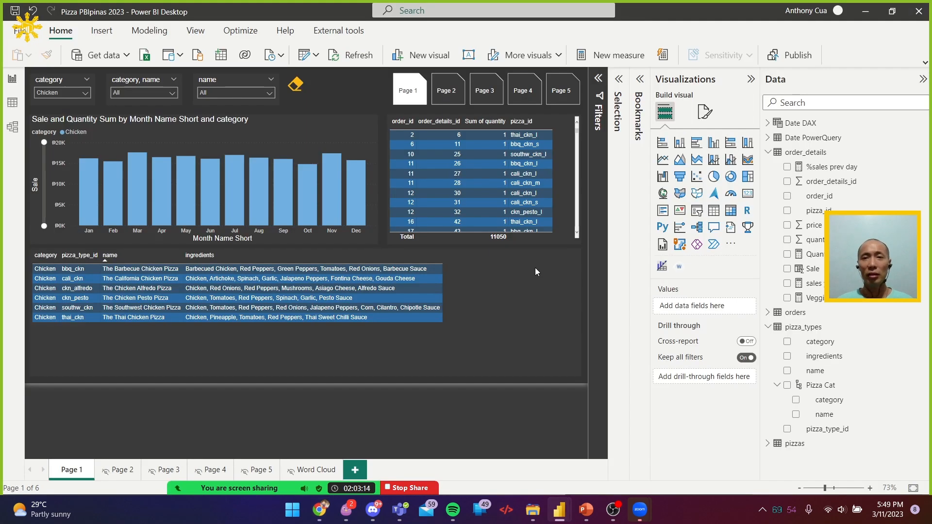
click(801, 57)
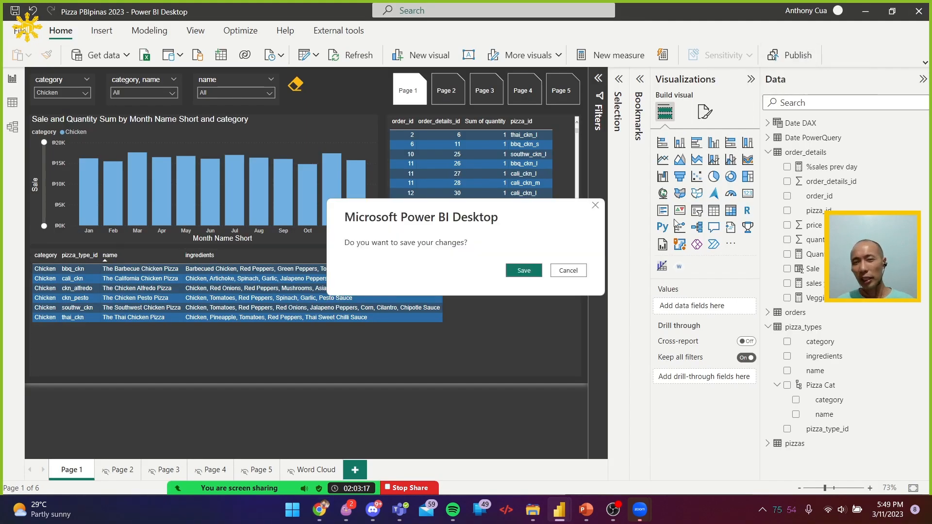
click(523, 272)
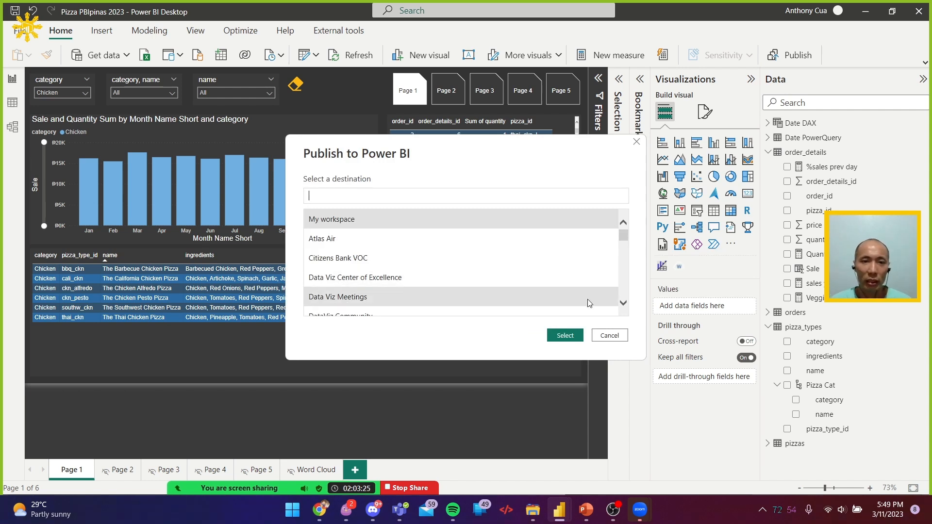
click(610, 336)
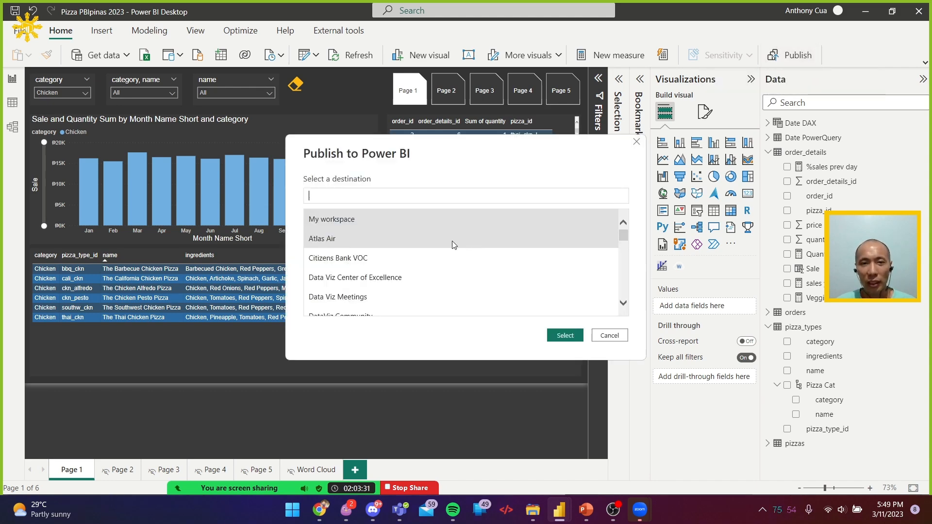
click(564, 336)
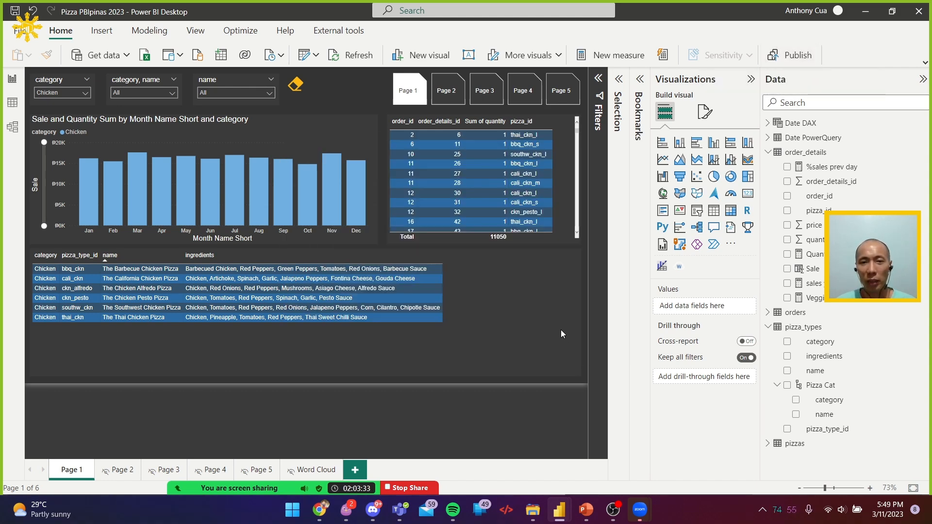
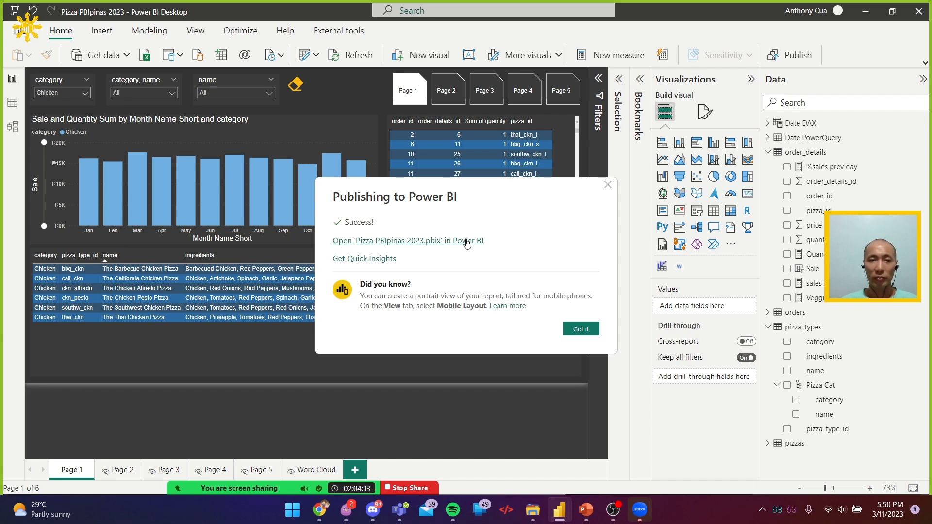
Open the published 'Pizza PBIpinas 2023' report in the Power BI service and show its export options
click(467, 241)
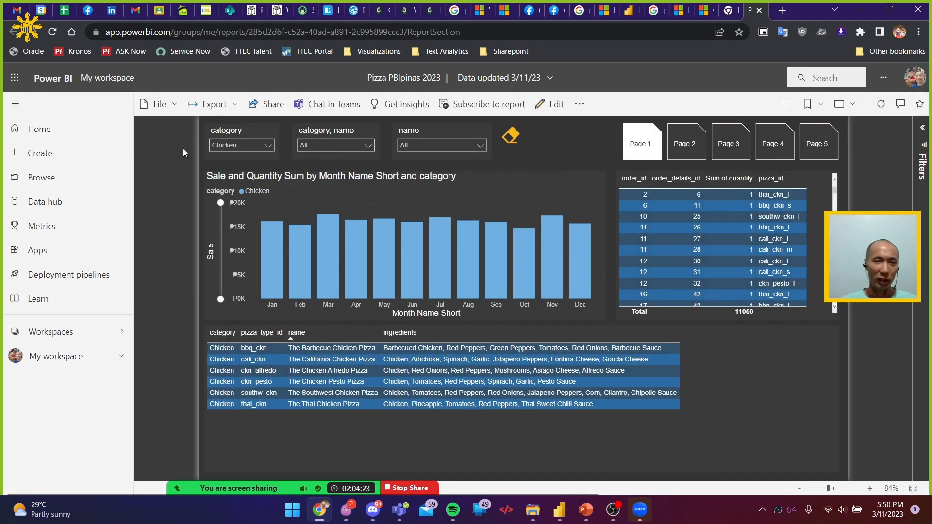
click(209, 104)
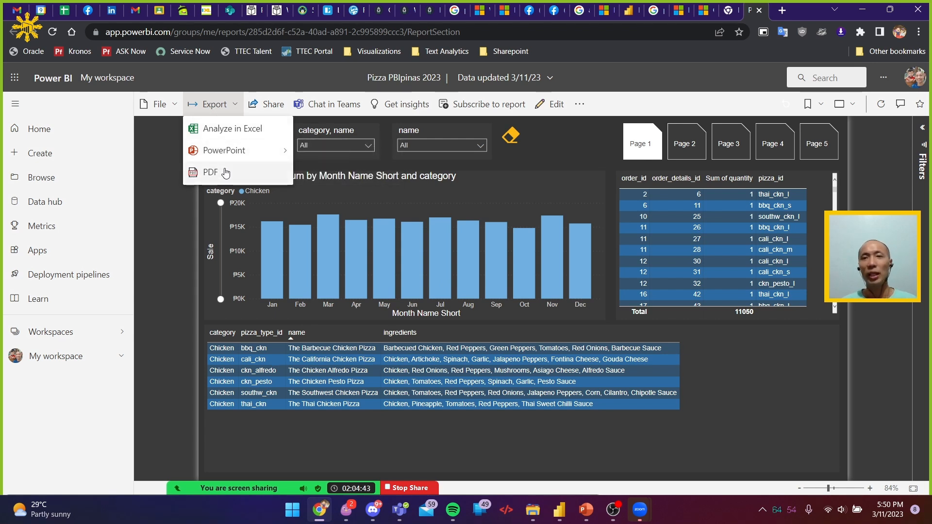
Switch back to Power BI Desktop and dismiss the publishing success dialog
key(alt+Tab)
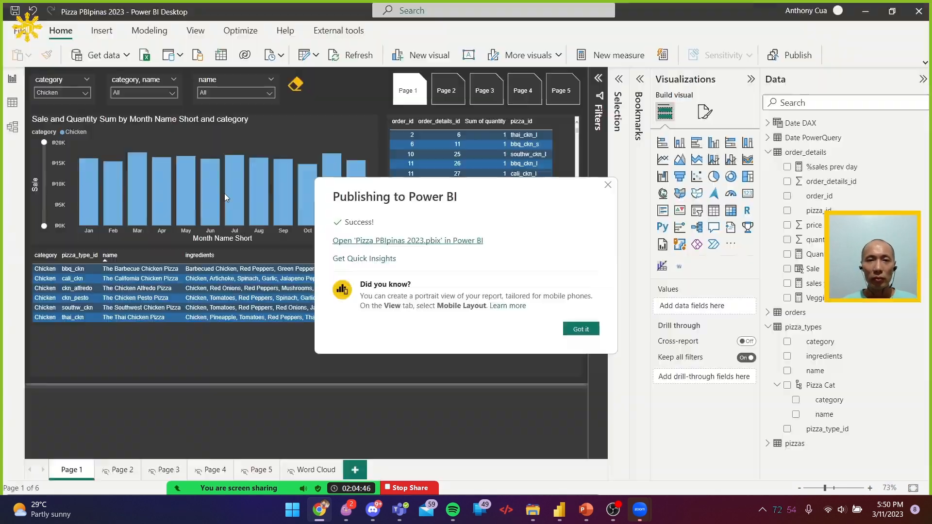
click(579, 329)
key(alt+Tab)
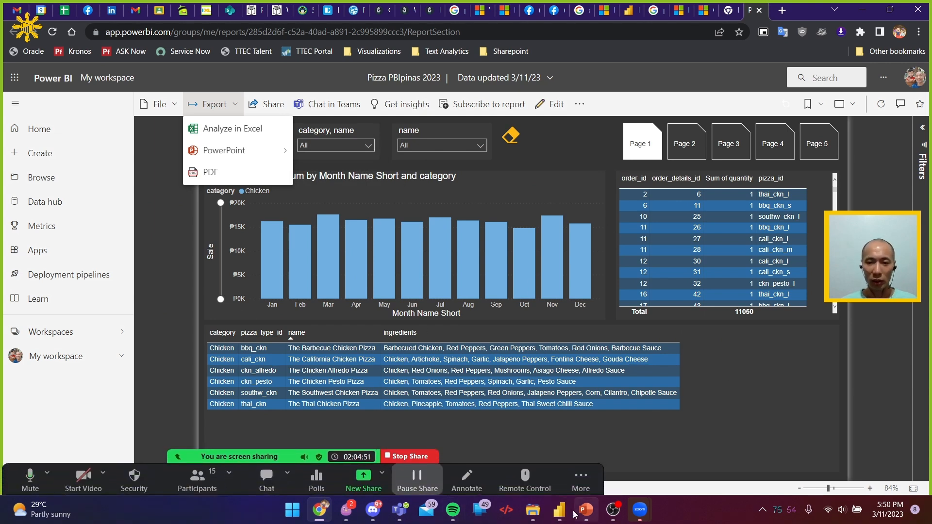
mouse_move(606, 519)
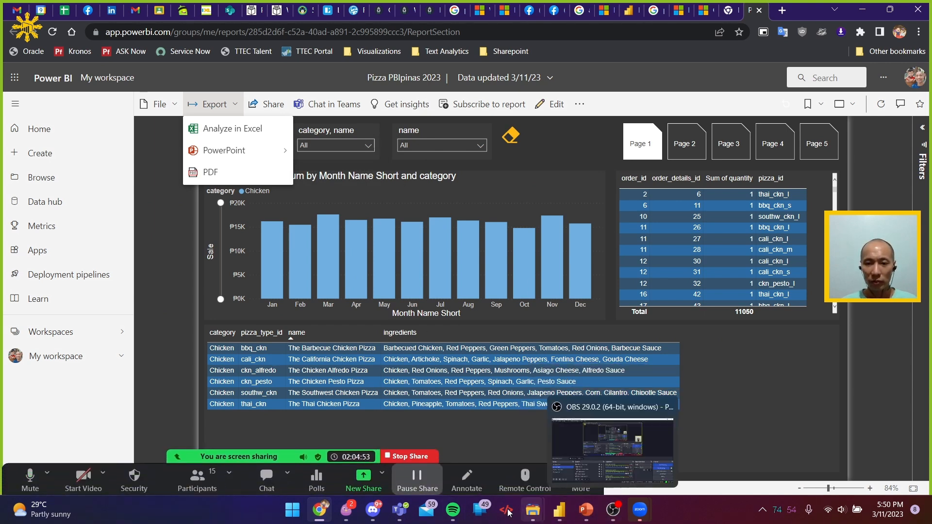
click(323, 513)
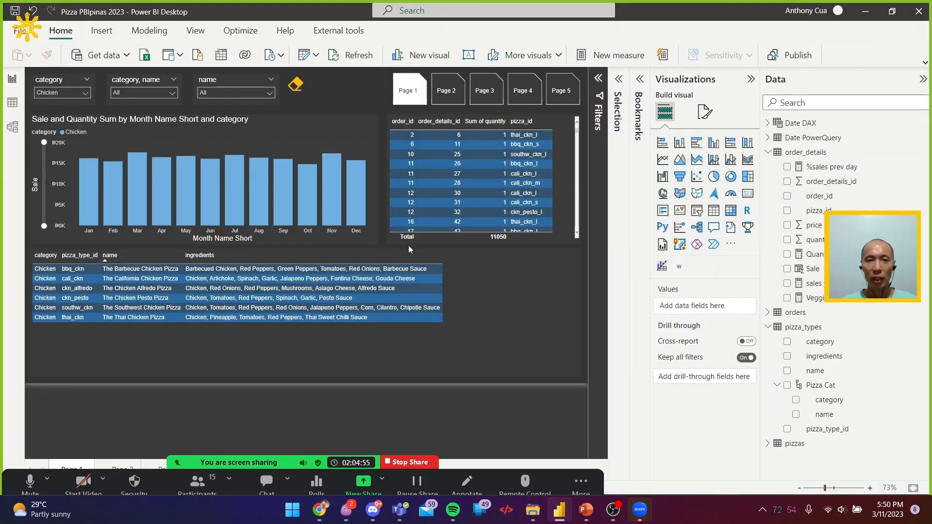
Switch to the Microsoft Learn module in Chrome, advance it to the 'Comment on reports' unit and read how comments are posted
key(alt+Tab)
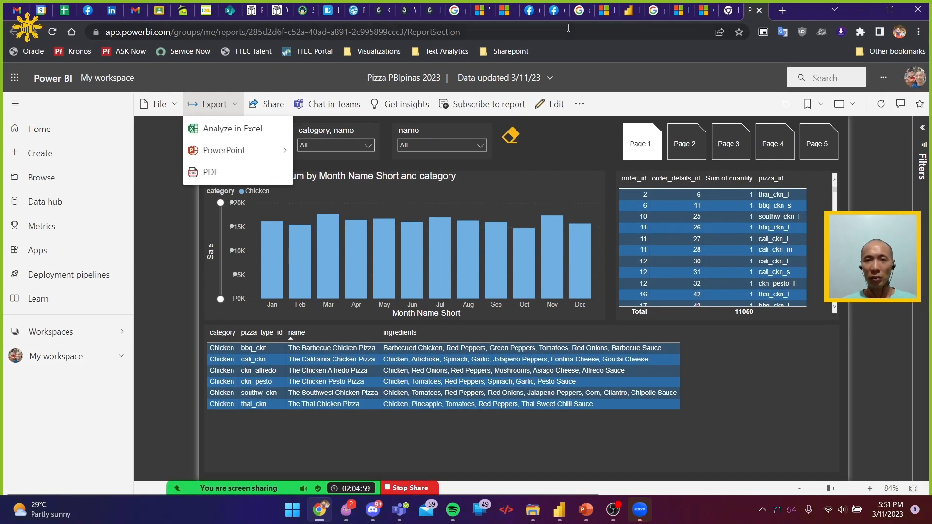
click(503, 14)
scroll(590, 324, down, 10)
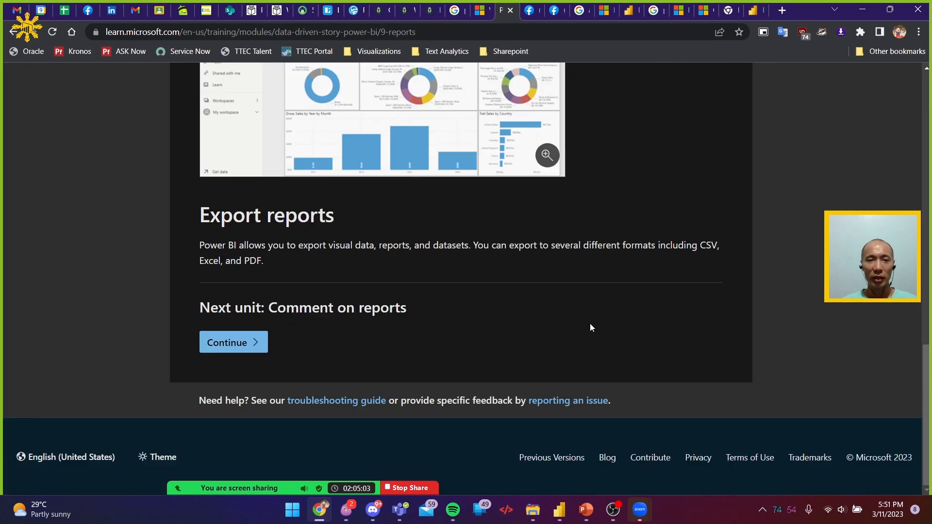
click(234, 343)
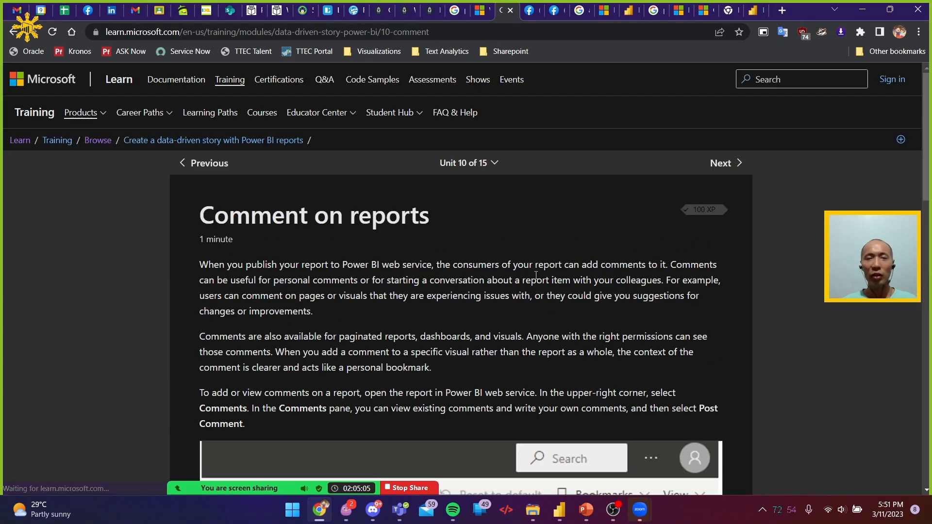
scroll(560, 268, down, 6)
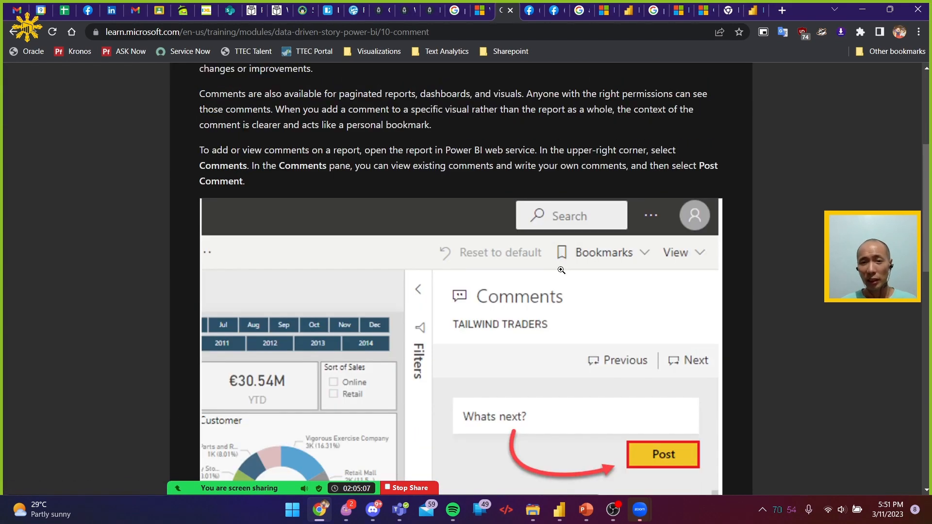
scroll(561, 269, down, 1)
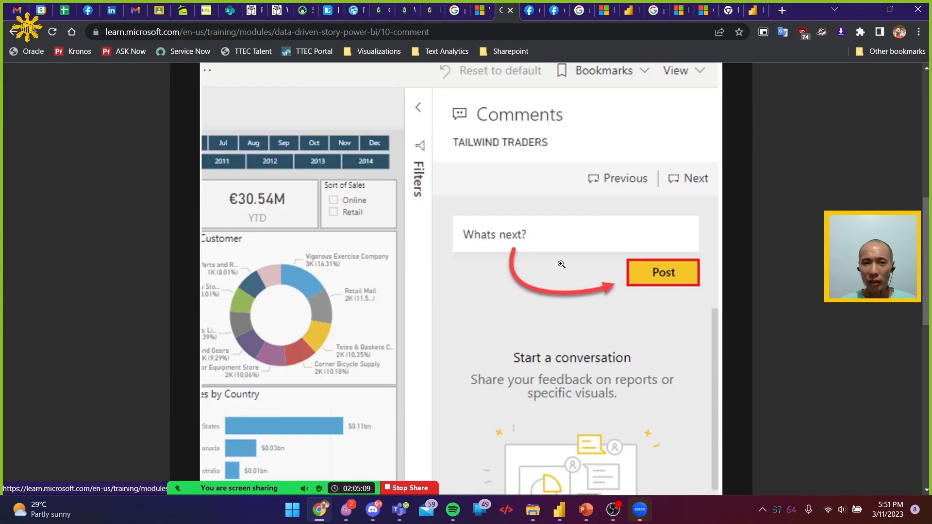
Return to the published pizza report in the Power BI service, close the export options and open the report's comments
key(alt+Tab)
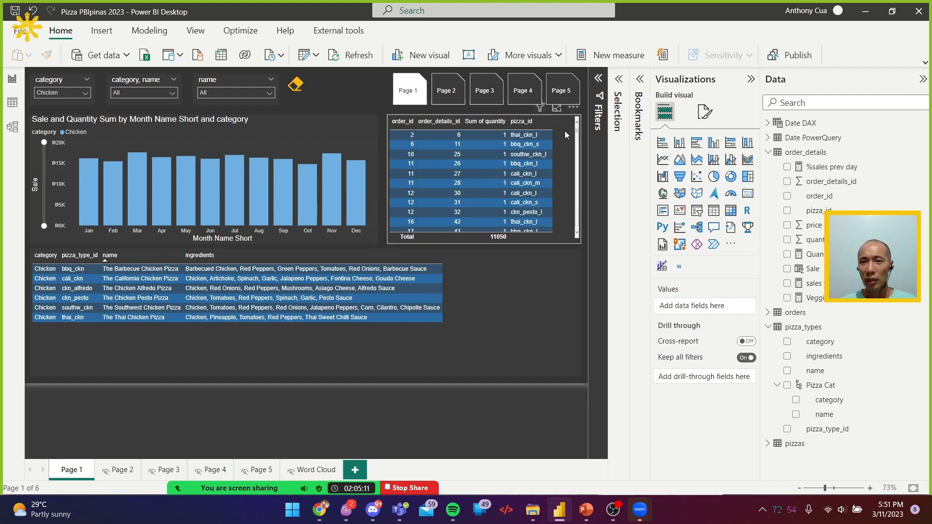
key(alt+Tab)
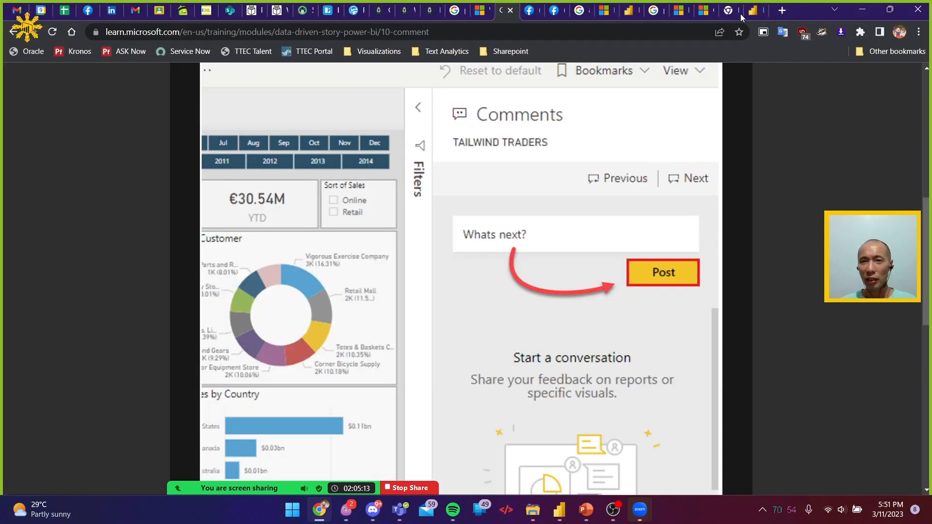
click(756, 10)
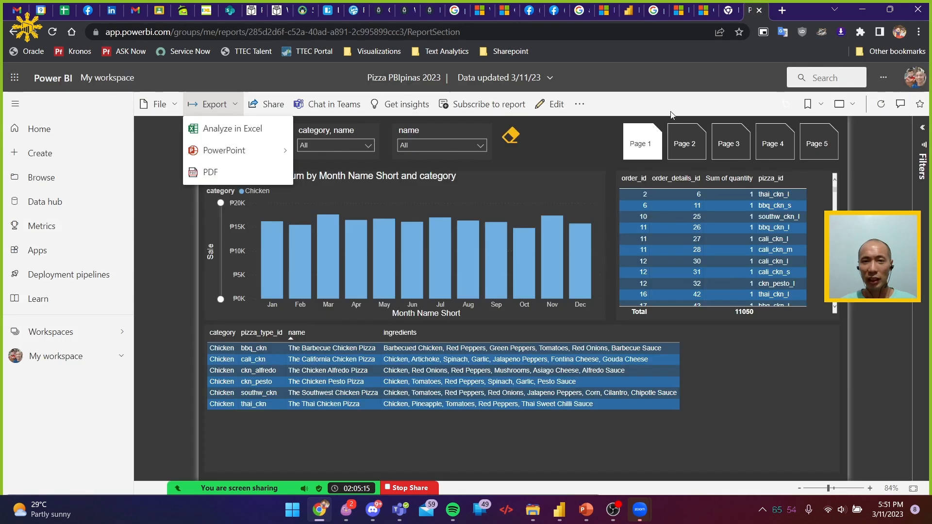
click(538, 179)
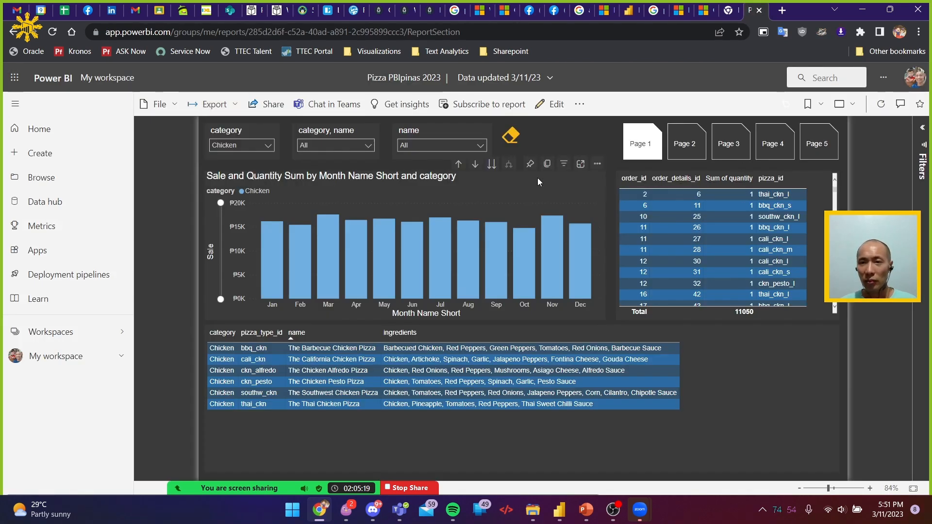
click(902, 104)
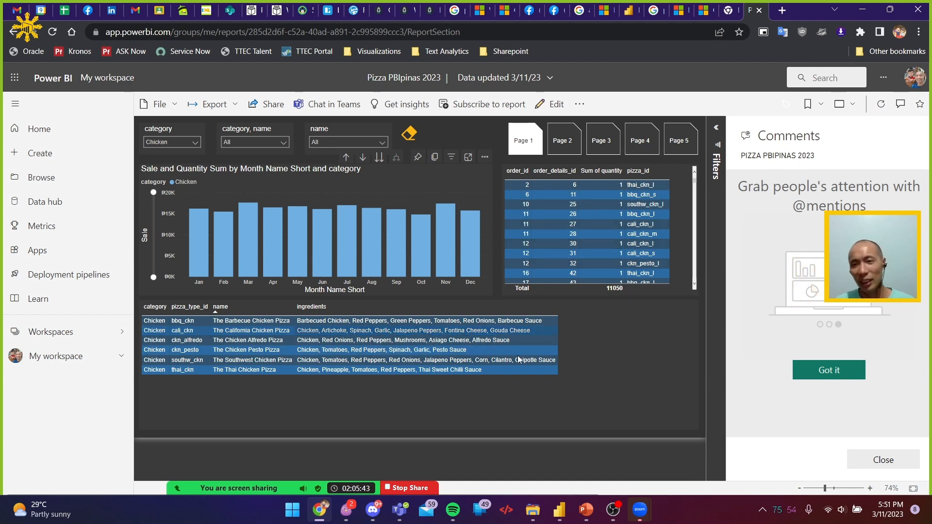
key(alt+Tab)
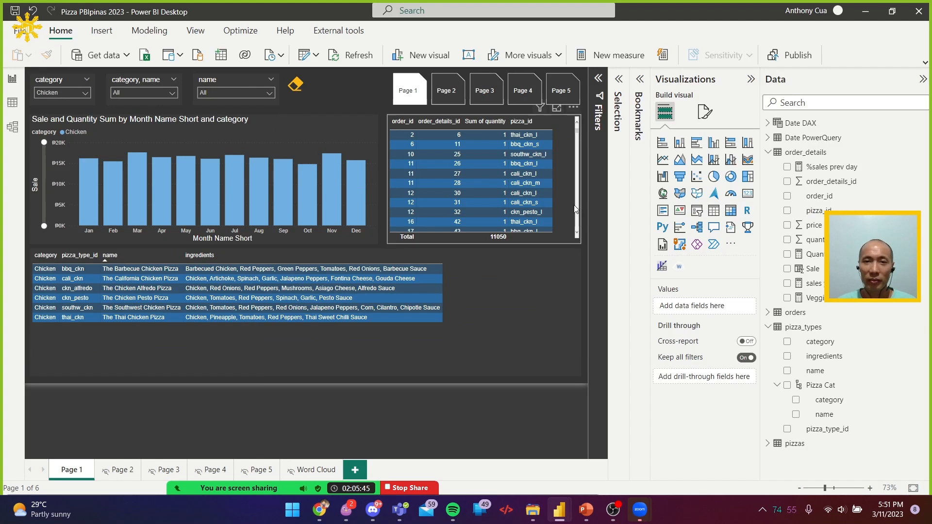
key(alt+Tab)
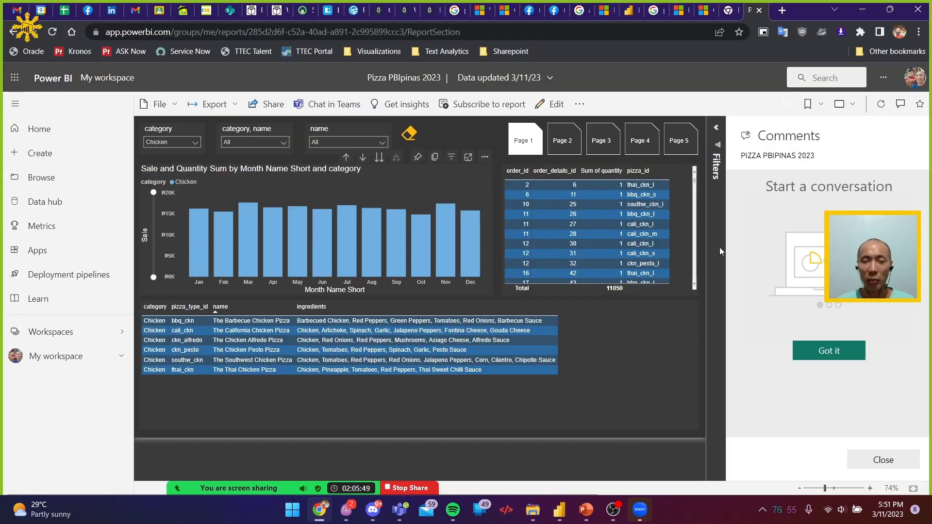
key(alt+Tab)
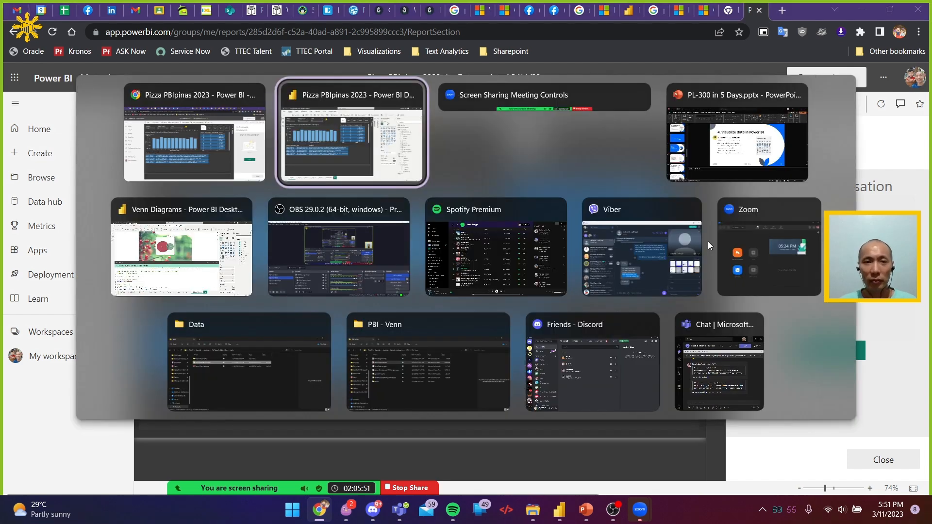
key(alt+Tab)
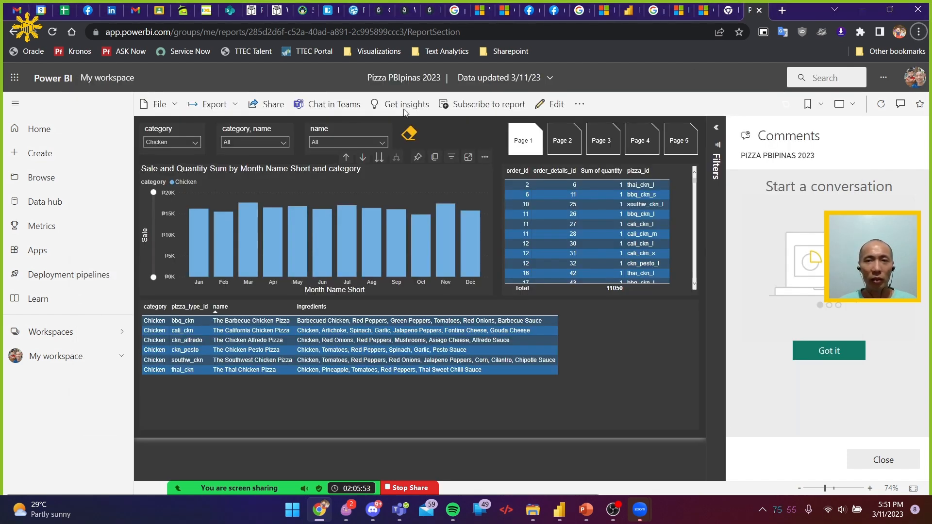
Return to the Microsoft Learn module and advance it to the 'Tune report performance' unit
click(508, 10)
scroll(218, 349, down, 10)
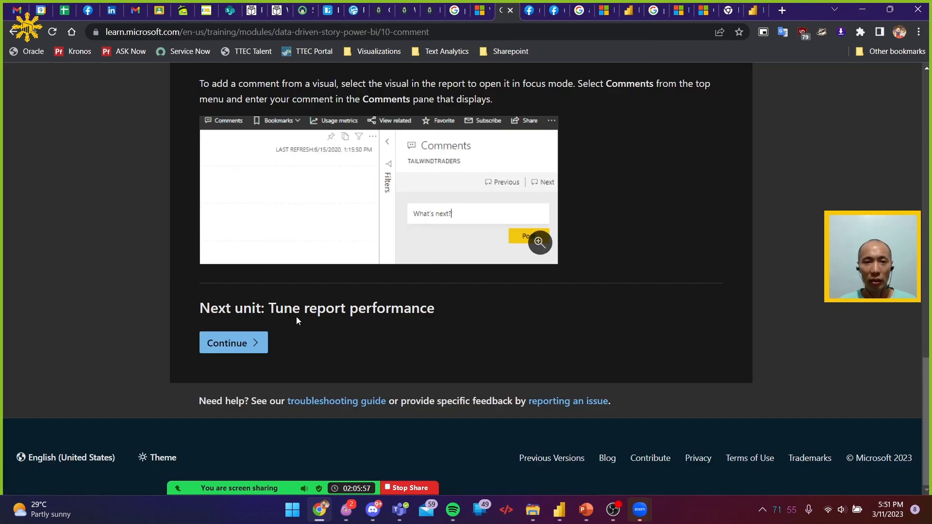
click(218, 349)
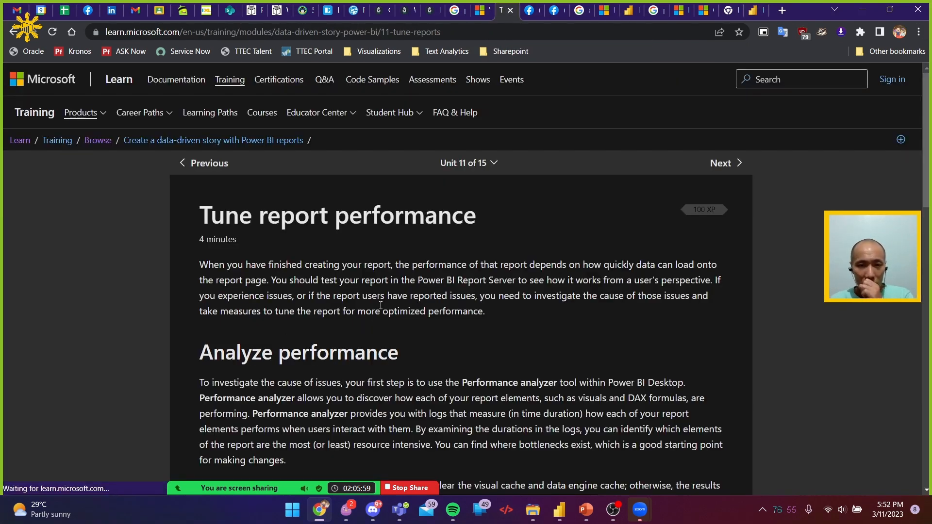
Read the 'Tune report performance' unit, covering Performance analyzer and the measures for reducing visuals and fields
scroll(464, 244, down, 1)
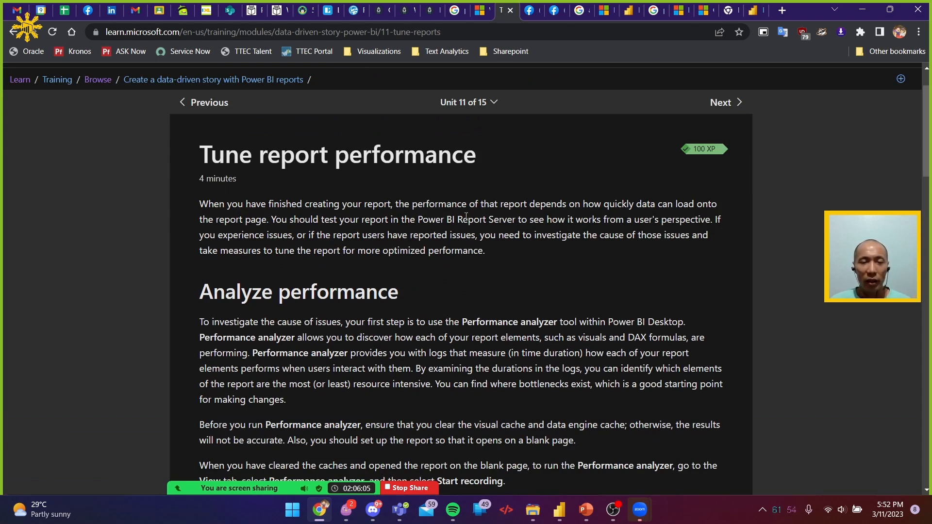
scroll(466, 217, down, 5)
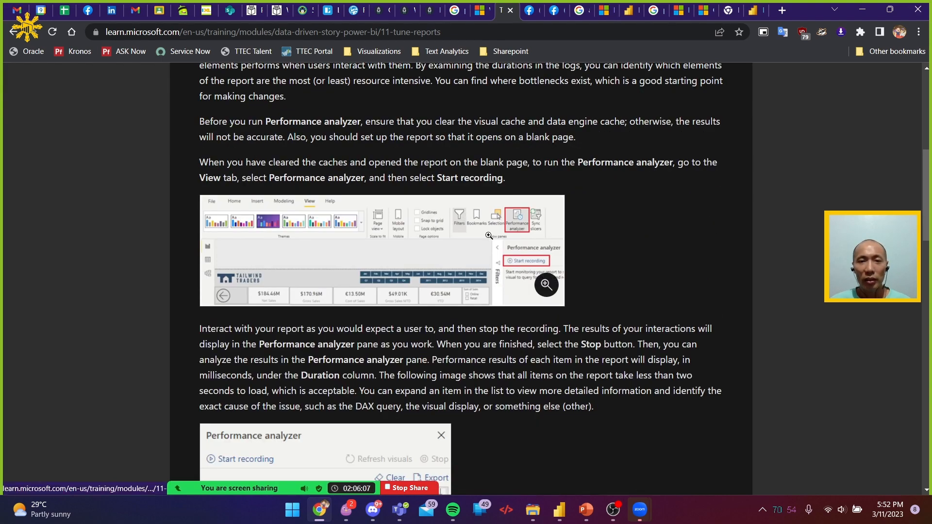
scroll(518, 221, down, 6)
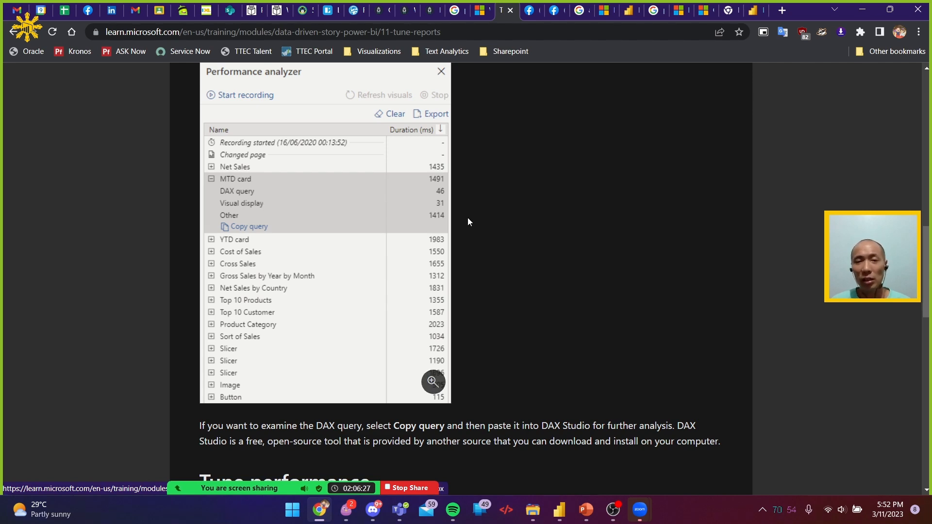
scroll(483, 228, down, 7)
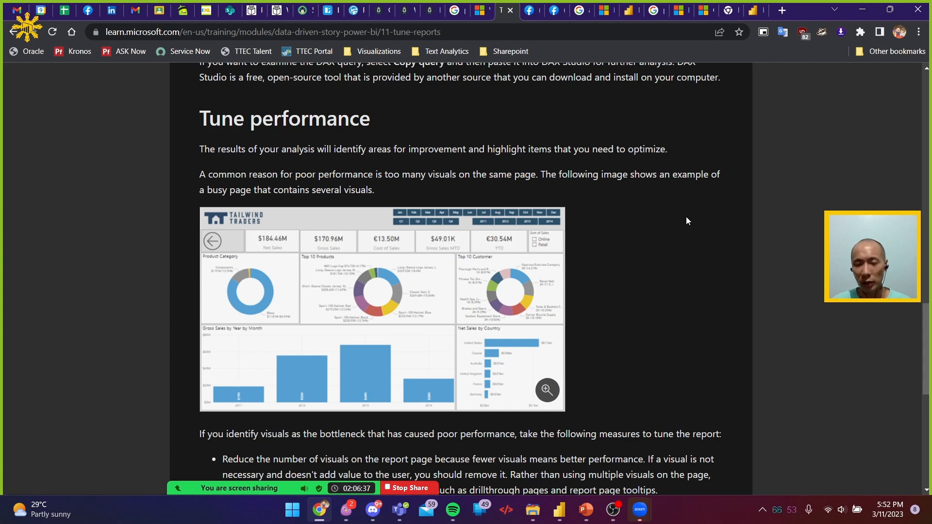
scroll(690, 221, down, 5)
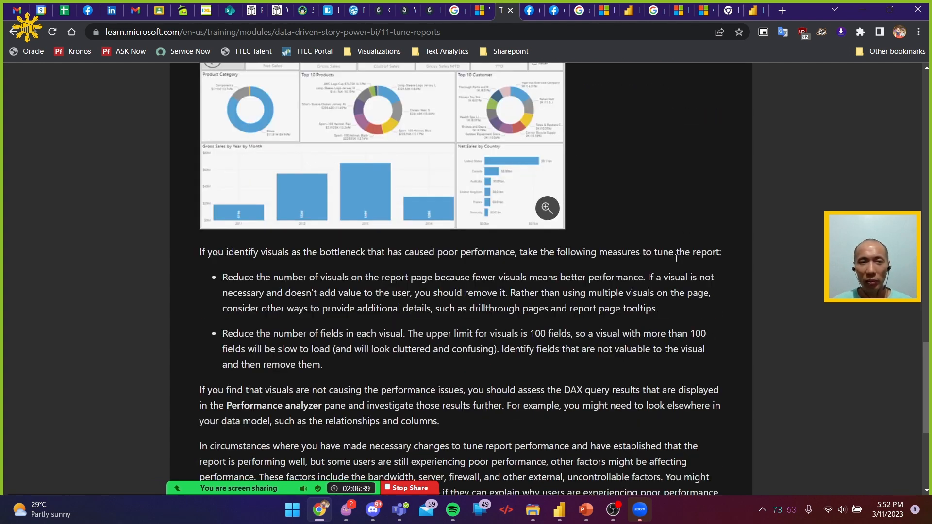
scroll(679, 264, up, 2)
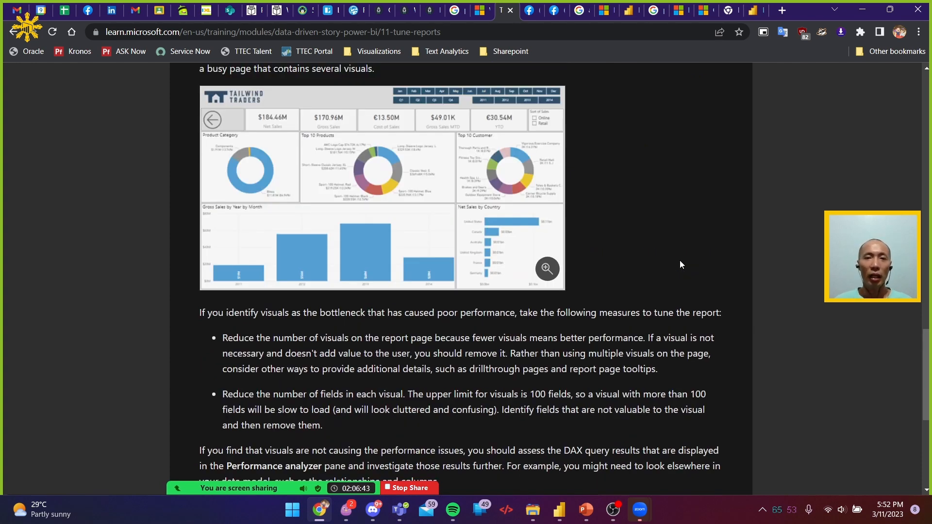
scroll(680, 265, down, 2)
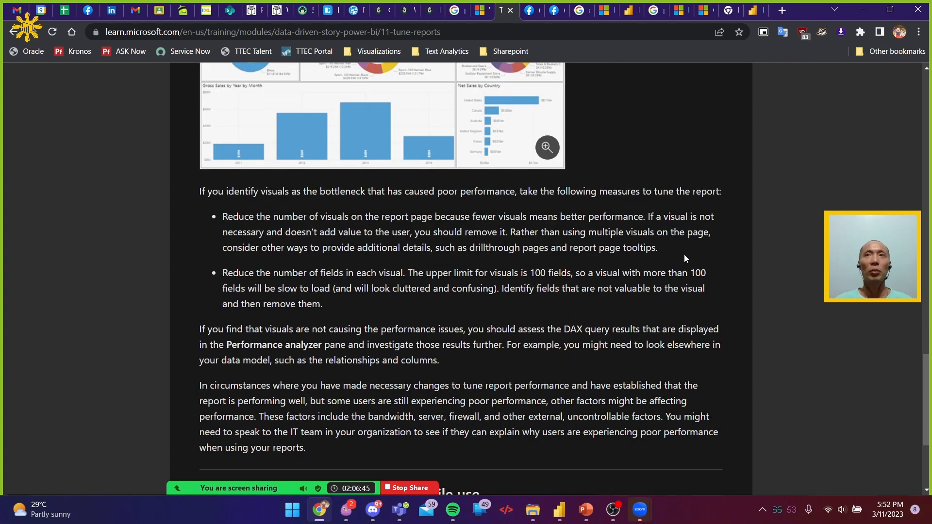
scroll(690, 254, up, 2)
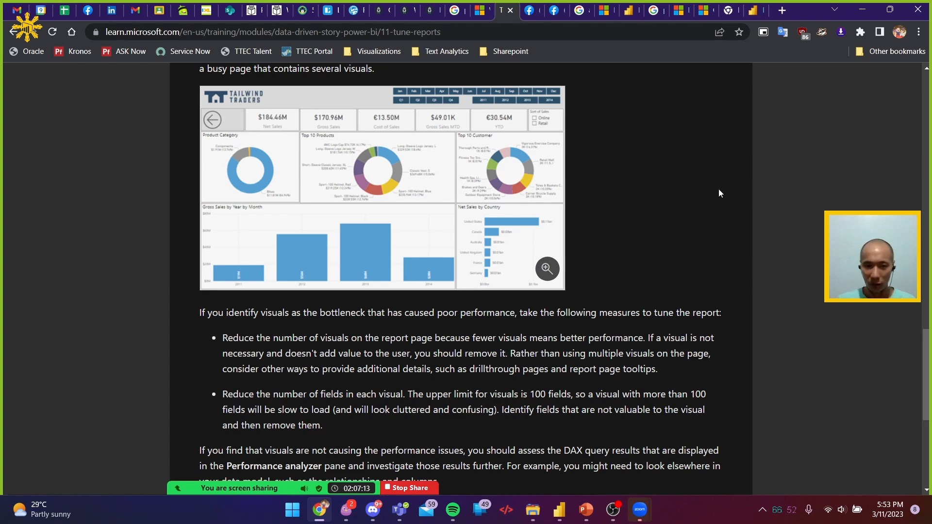
scroll(703, 293, down, 1)
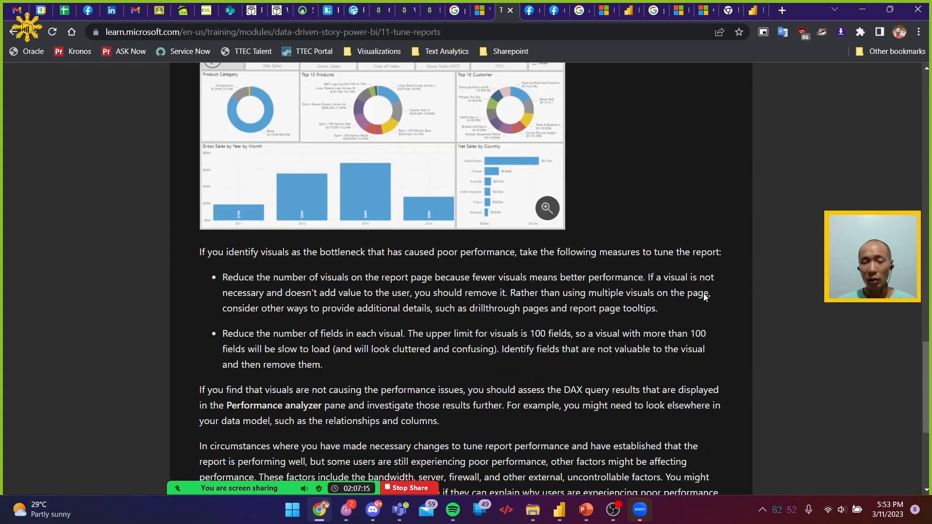
scroll(704, 293, up, 5)
scroll(706, 297, down, 10)
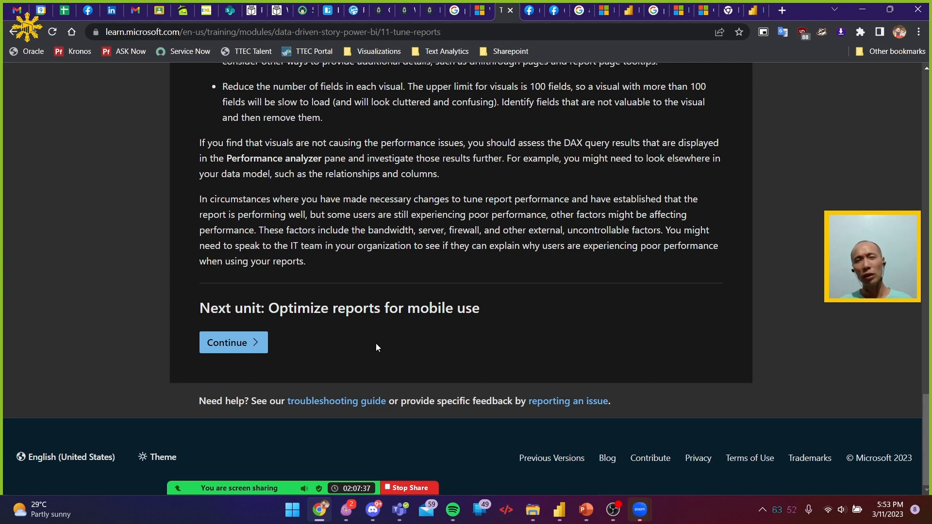
Switch to the 'Pizza PBIpinas 2023' report in Power BI Desktop
key(alt+Tab)
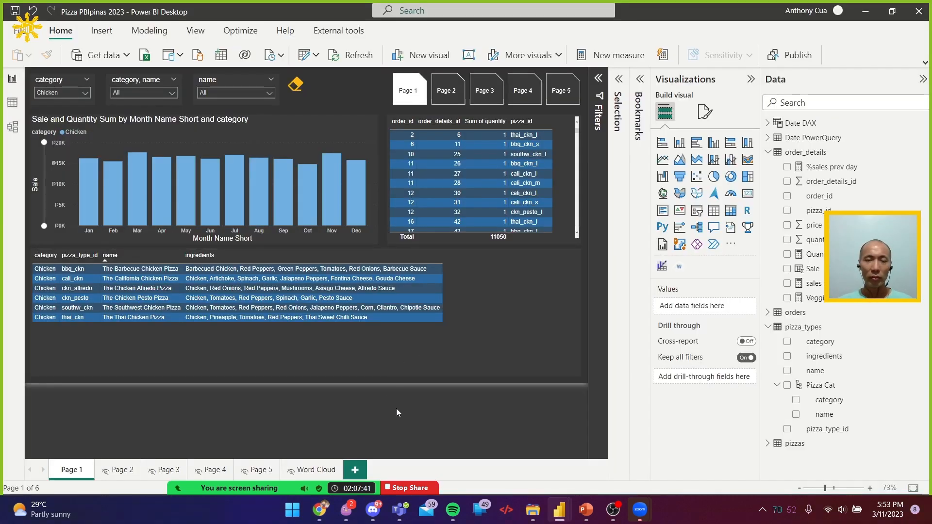
key(alt+Tab)
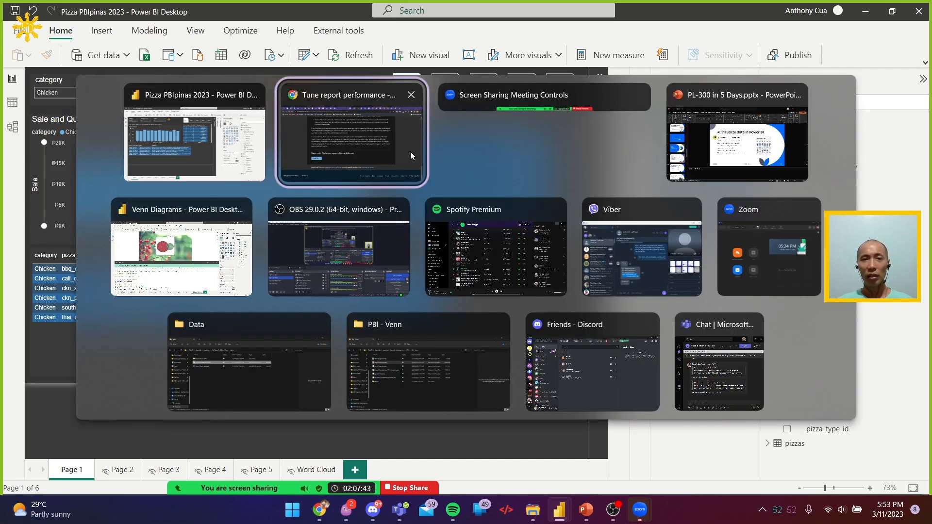
click(223, 131)
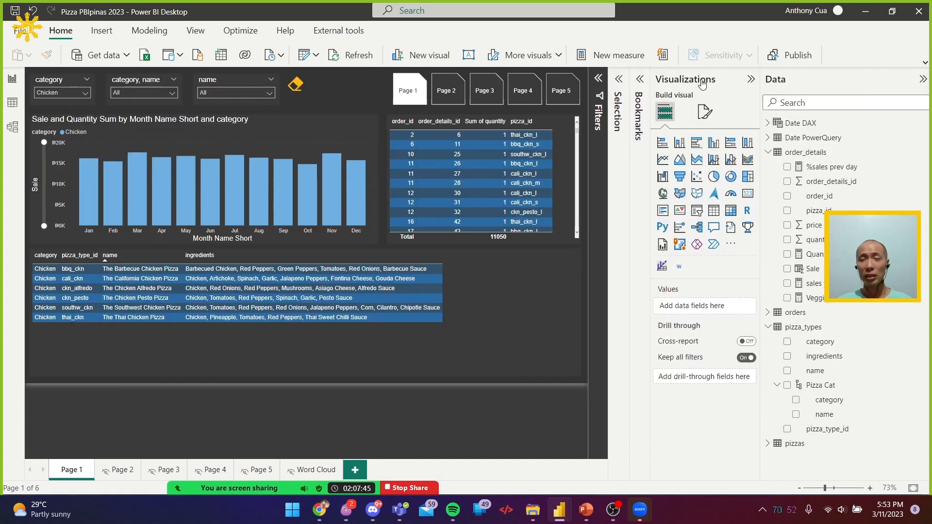
Switch to the browser, reload the published 'Platos Pizza 2015' report and view The Barbecue Chicken Pizza's tooltip in the top 3 table
key(alt+Tab)
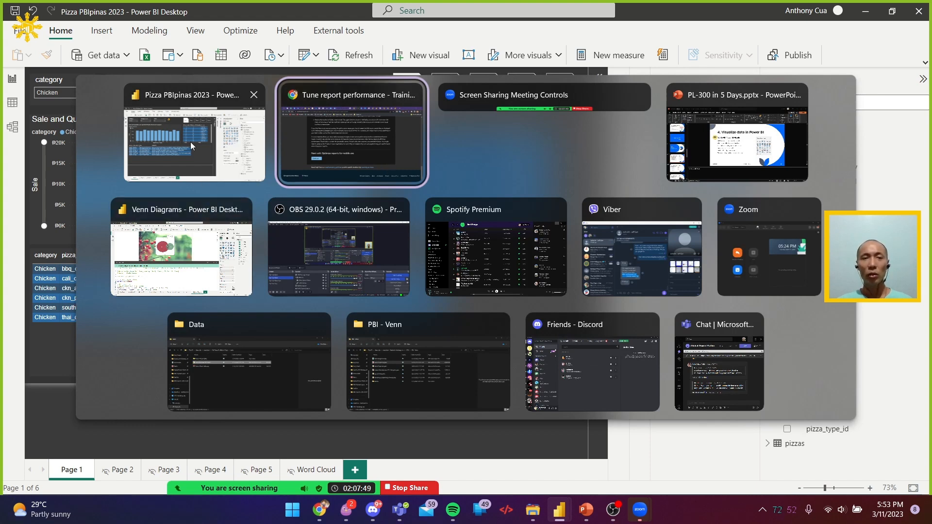
click(319, 132)
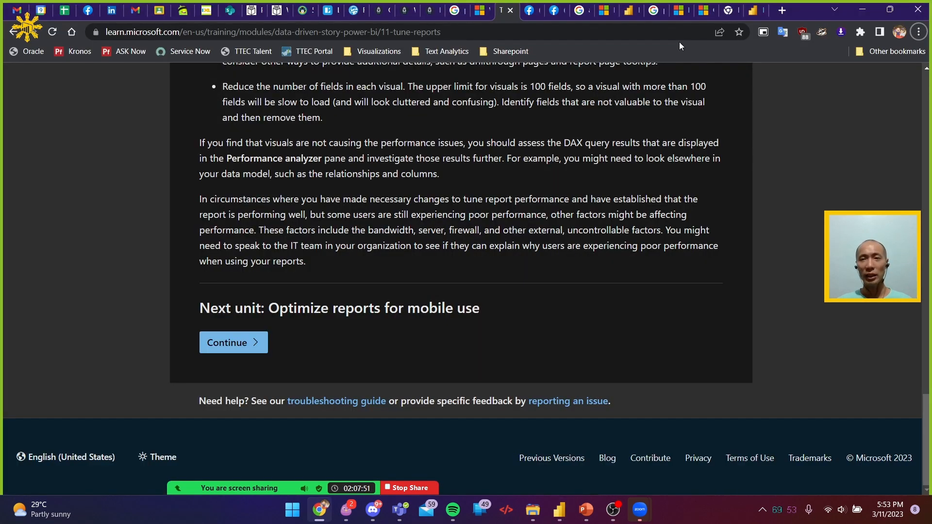
click(707, 12)
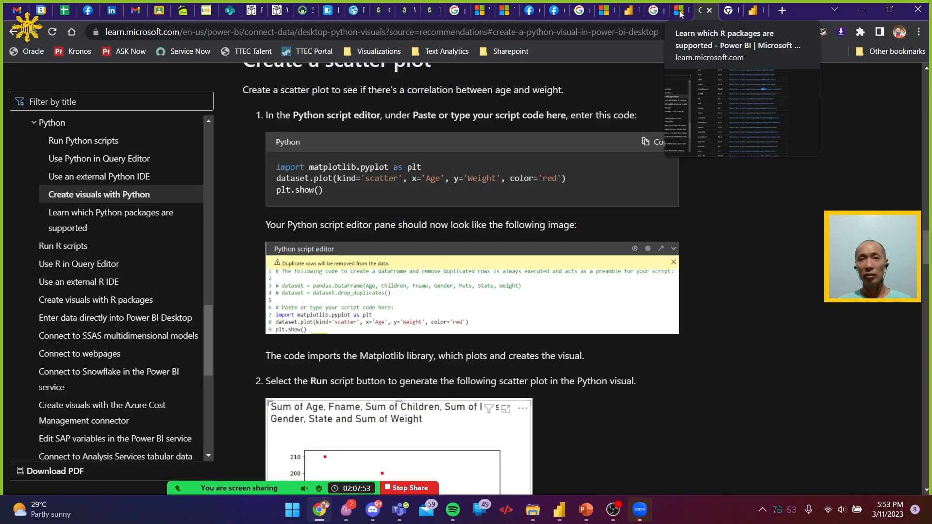
click(680, 11)
click(626, 15)
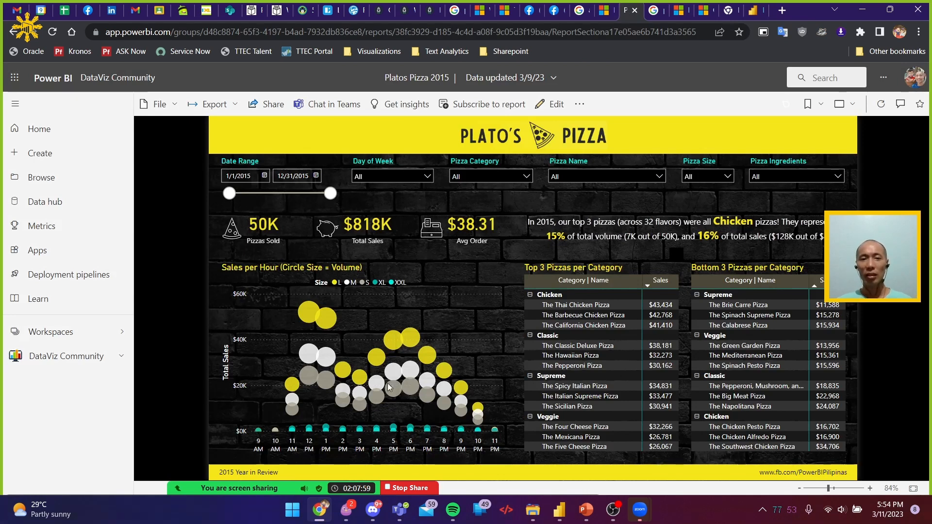
click(53, 32)
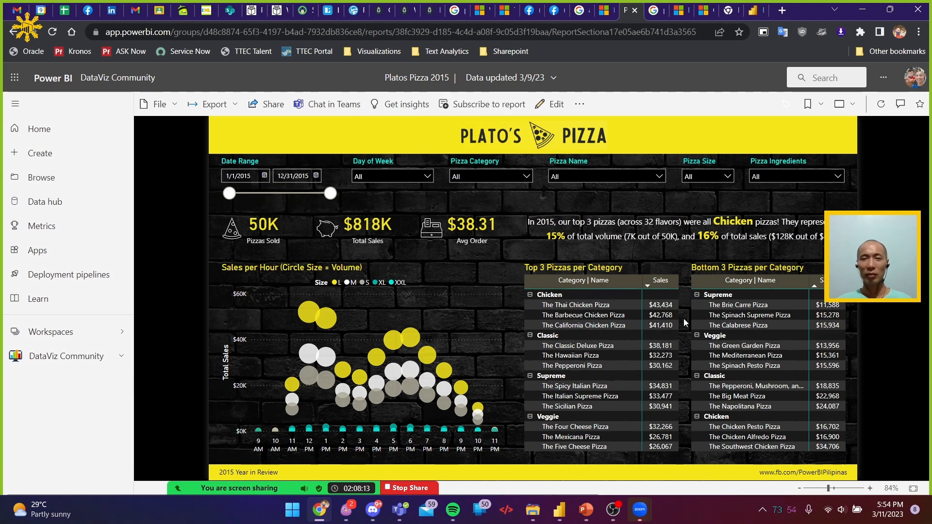
mouse_move(659, 315)
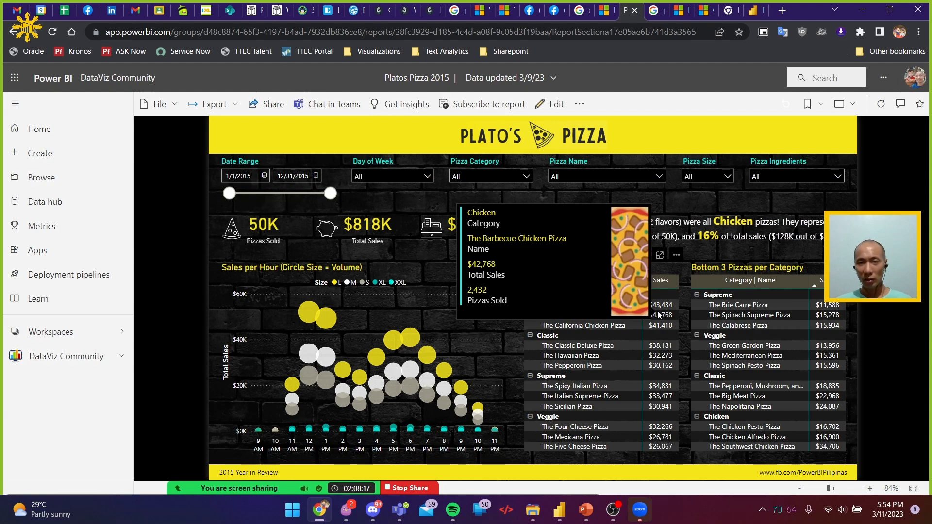
Return to the Microsoft Learn module, advance it to the 'Optimize reports for mobile use' unit and skim the unit
key(alt+Tab)
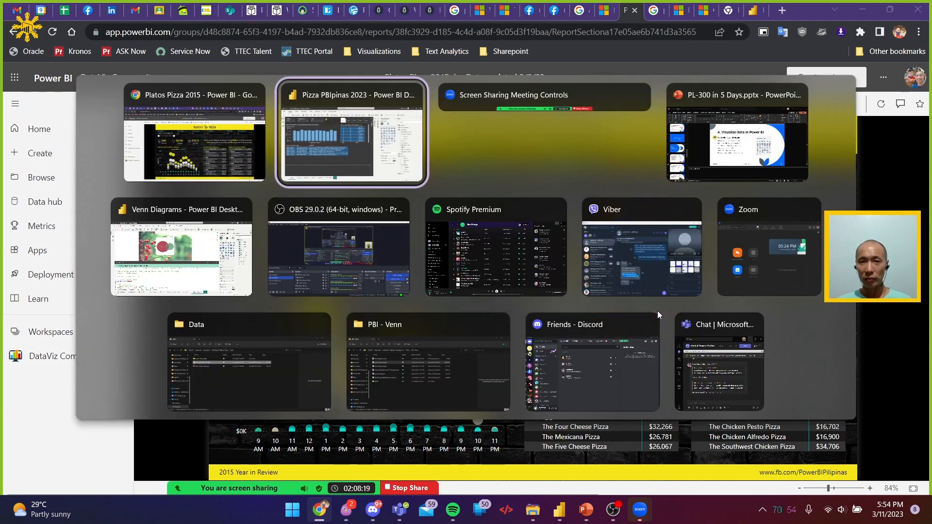
key(alt+Tab)
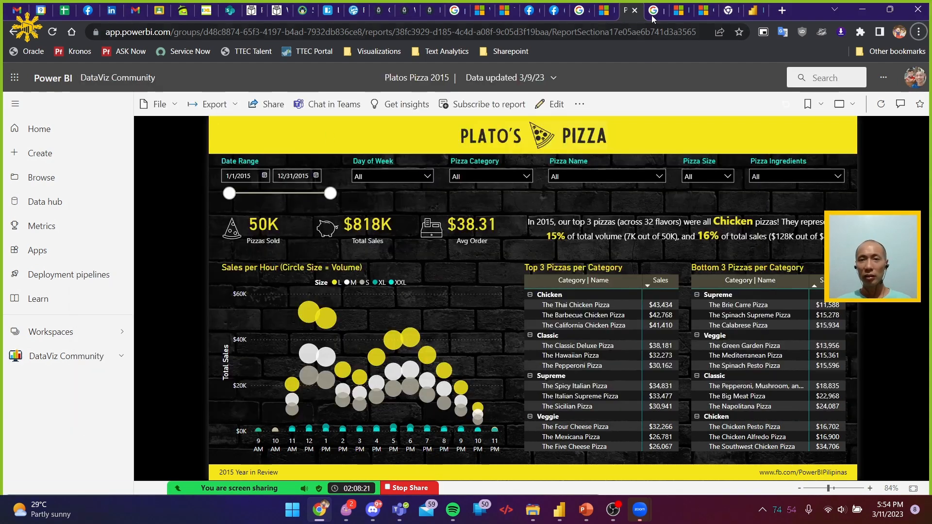
click(655, 14)
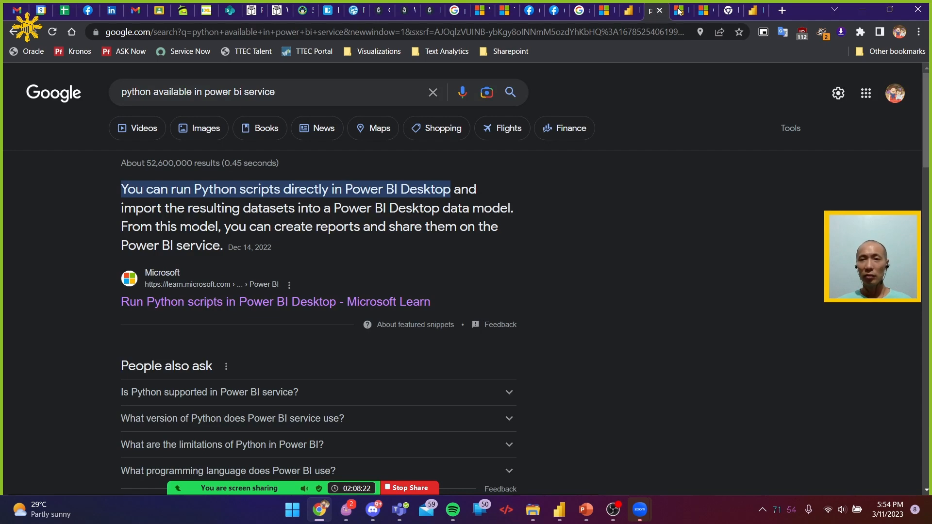
click(605, 11)
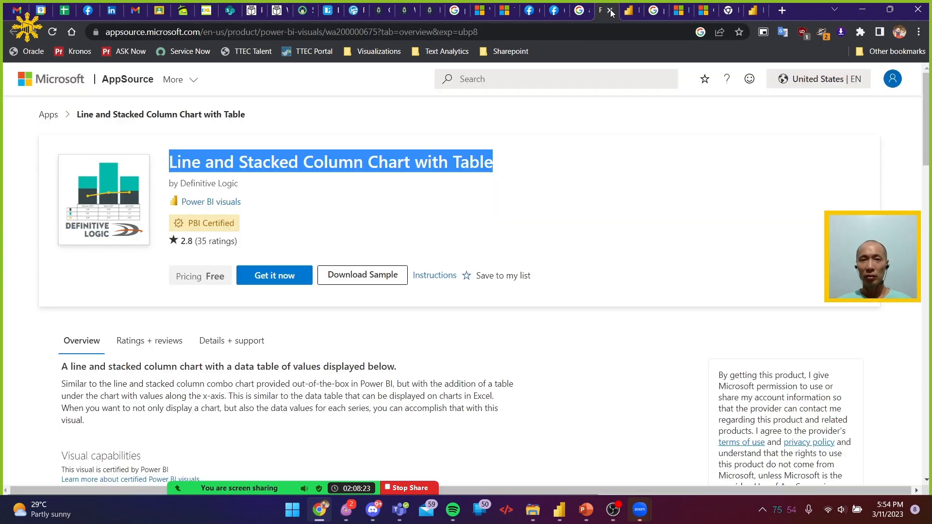
click(501, 12)
click(257, 345)
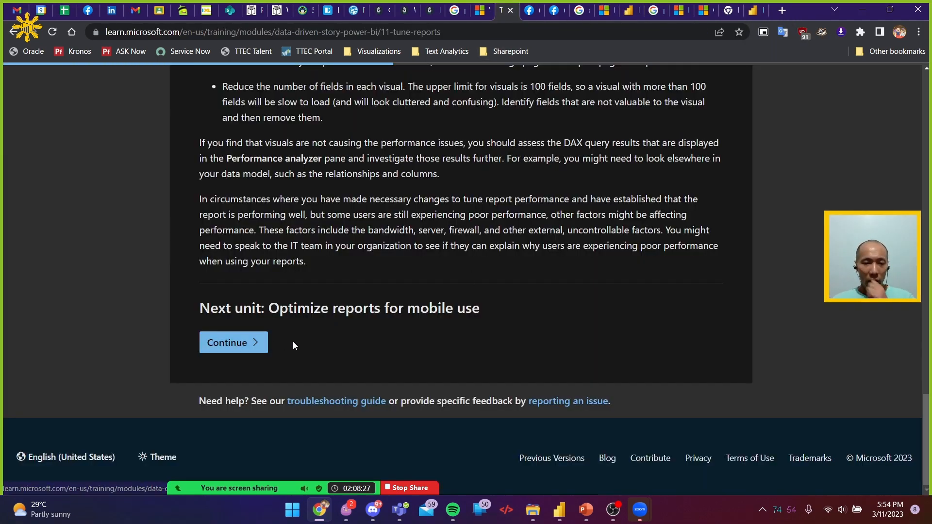
scroll(431, 299, down, 6)
scroll(430, 305, down, 10)
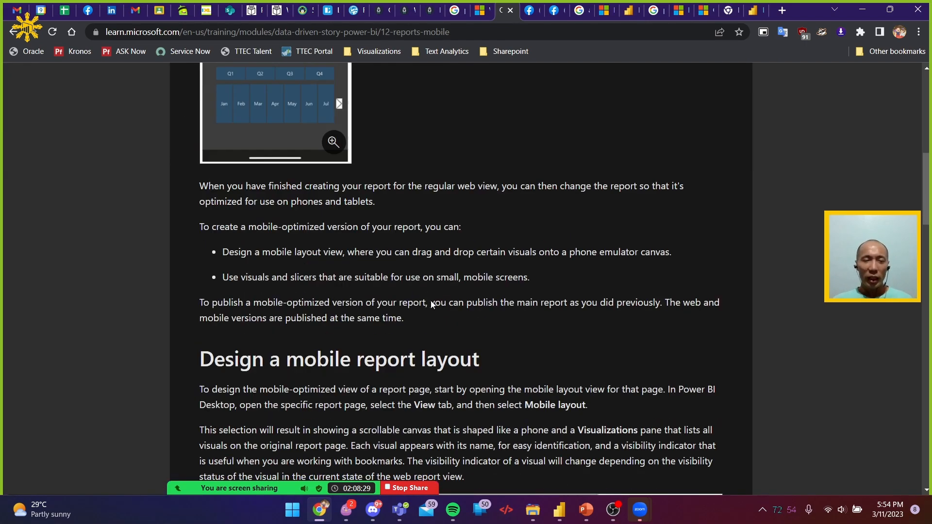
scroll(431, 305, down, 15)
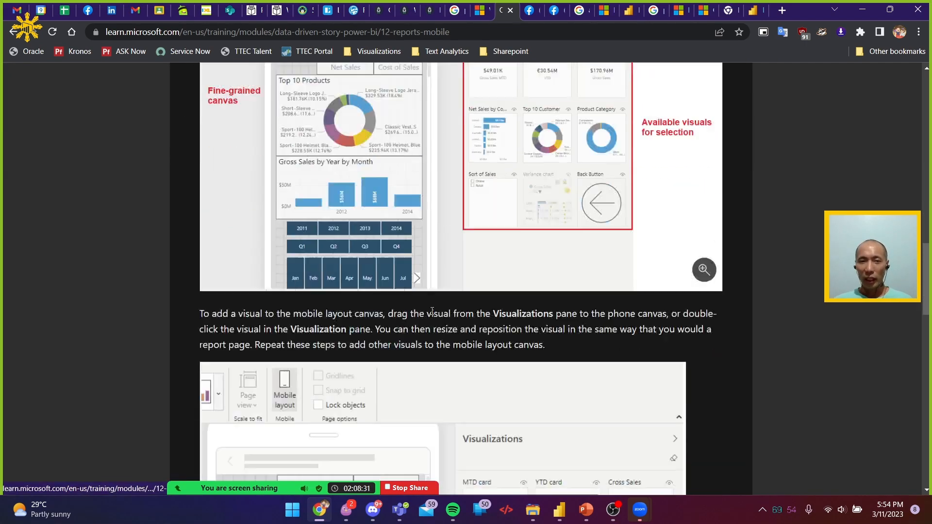
scroll(431, 314, down, 3)
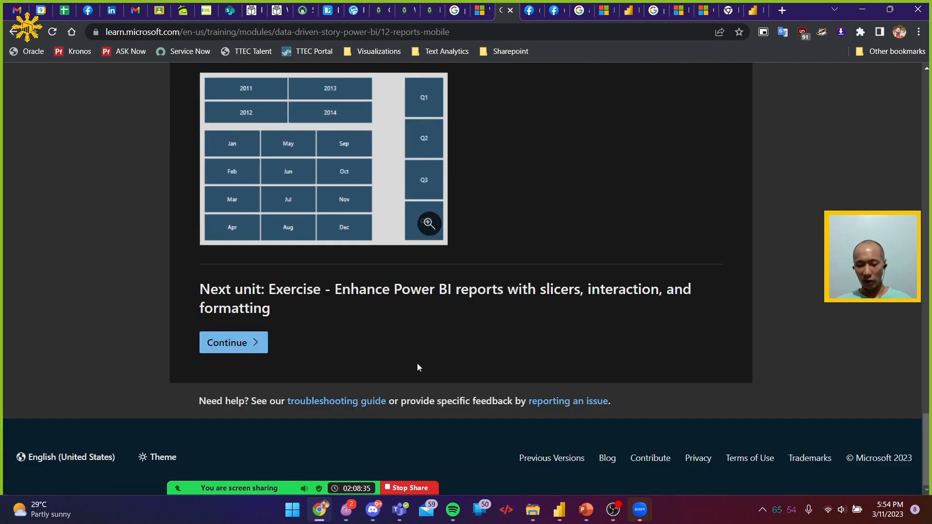
key(Home)
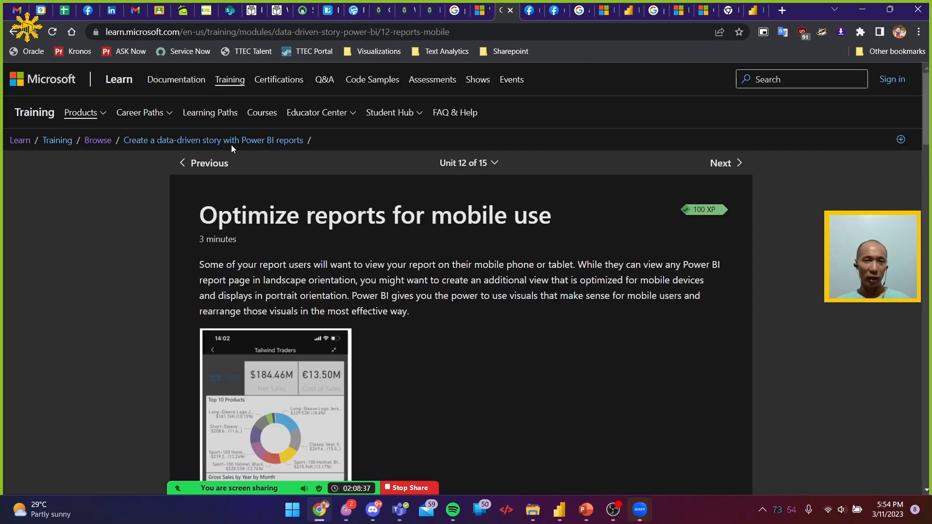
Go to the 'Visualize data in Power BI' learning path and expand the unit overview of the 'Create dashboards in Power BI' module
click(528, 13)
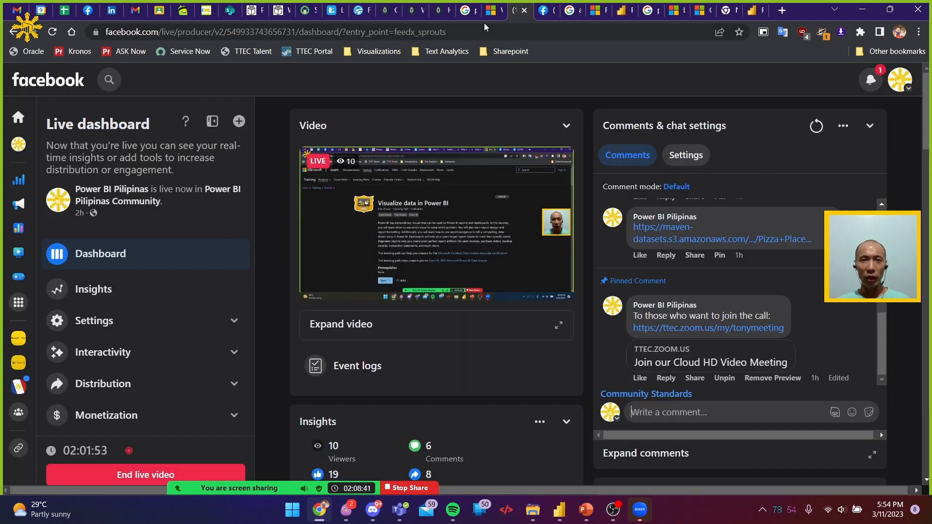
click(492, 11)
scroll(432, 324, down, 4)
scroll(433, 325, up, 4)
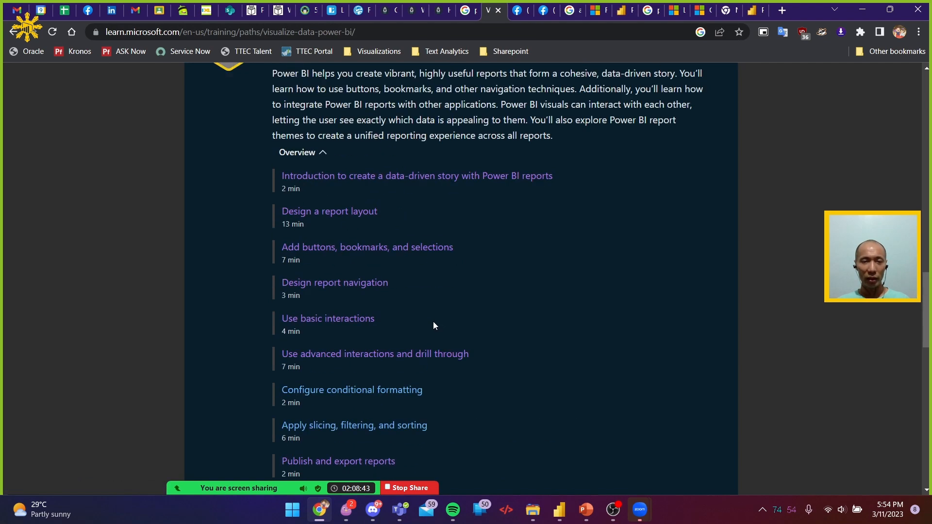
scroll(437, 311, up, 2)
scroll(442, 301, down, 1)
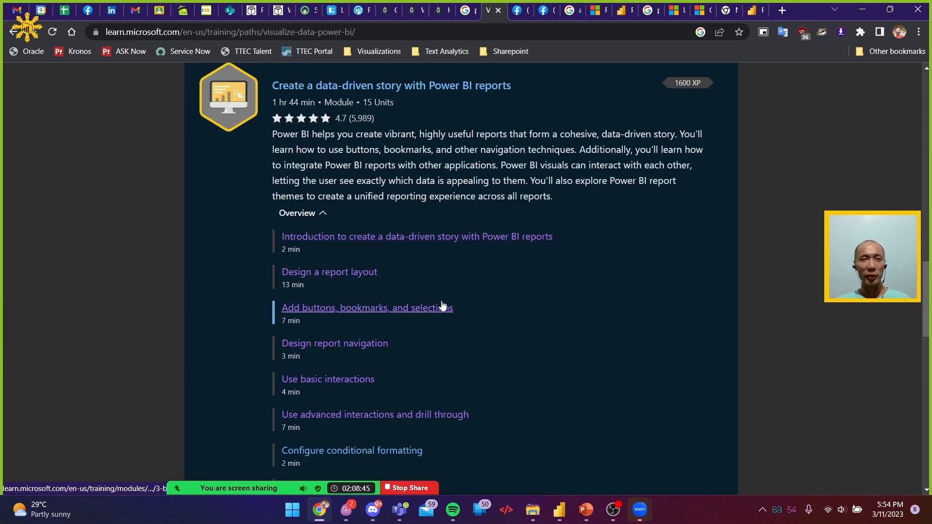
scroll(443, 305, down, 5)
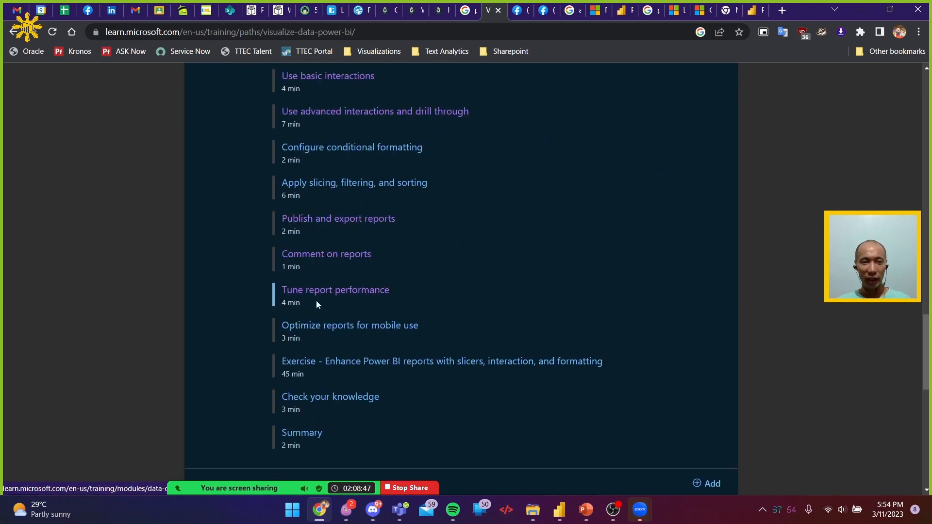
scroll(334, 397, down, 6)
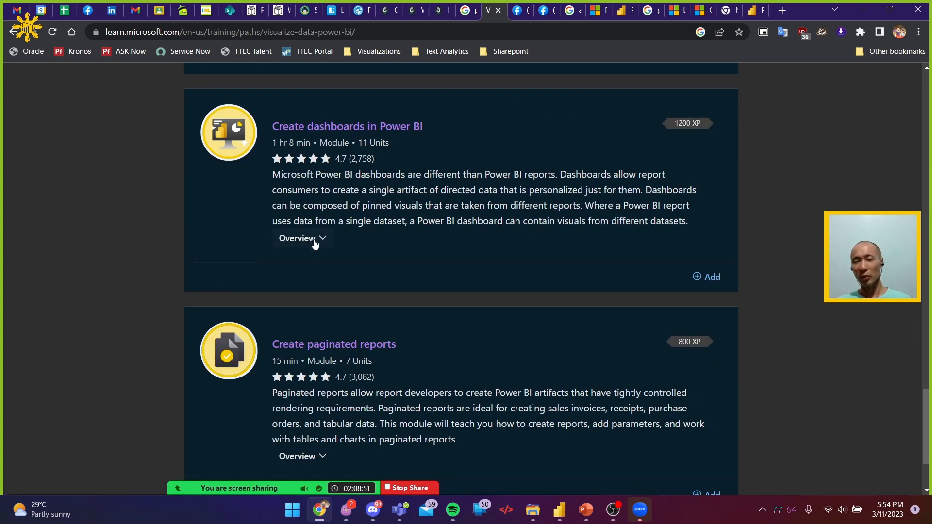
scroll(317, 272, down, 3)
scroll(319, 300, up, 3)
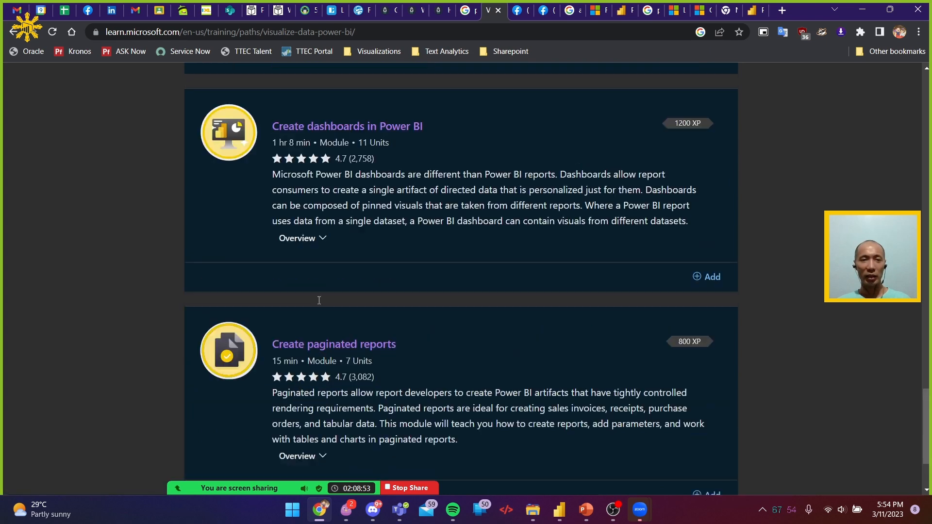
click(318, 238)
scroll(419, 285, down, 2)
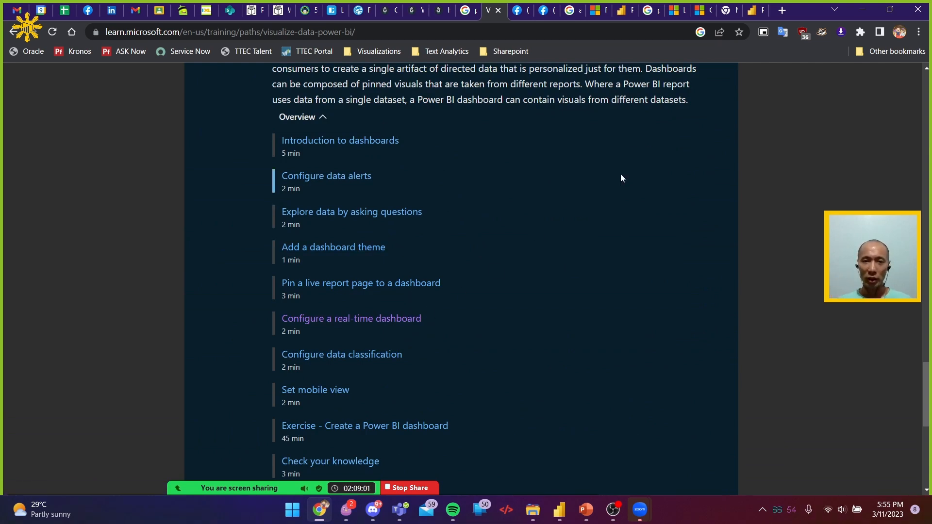
Pin the published pizza report's monthly sales chart to a new dashboard named 'PBI Pinas', keeping the current theme, and open that dashboard
click(754, 12)
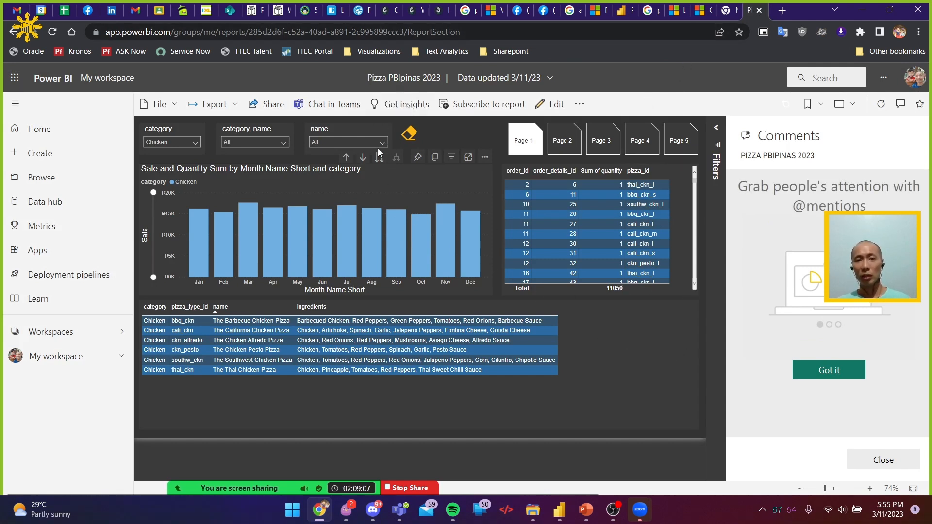
click(418, 159)
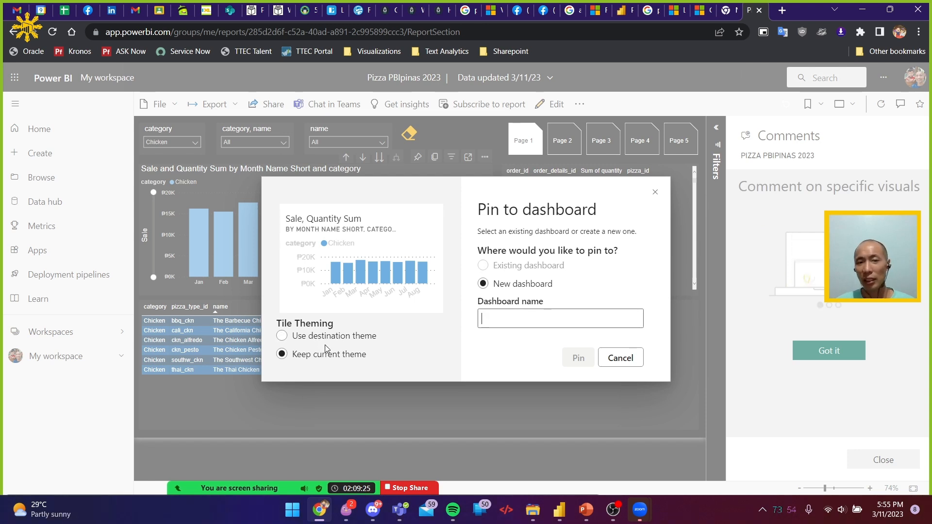
click(527, 319)
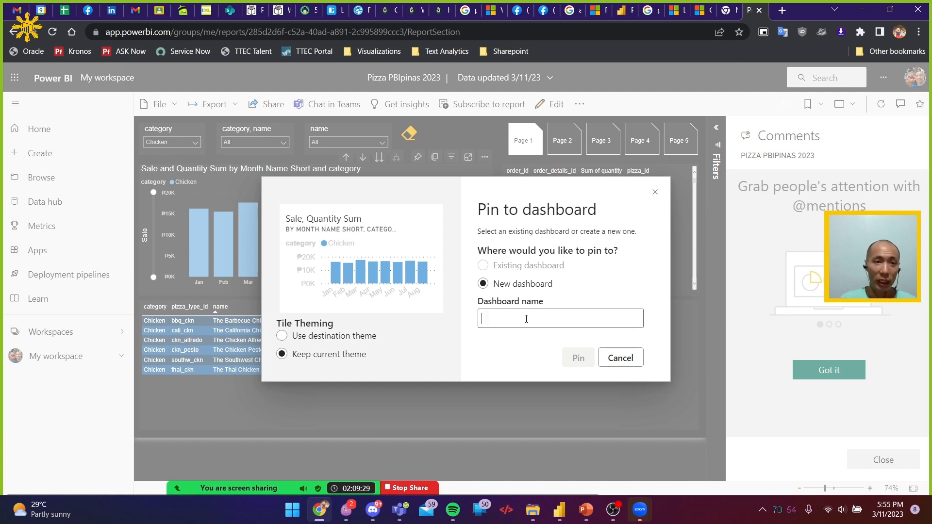
text(PBI Pinas)
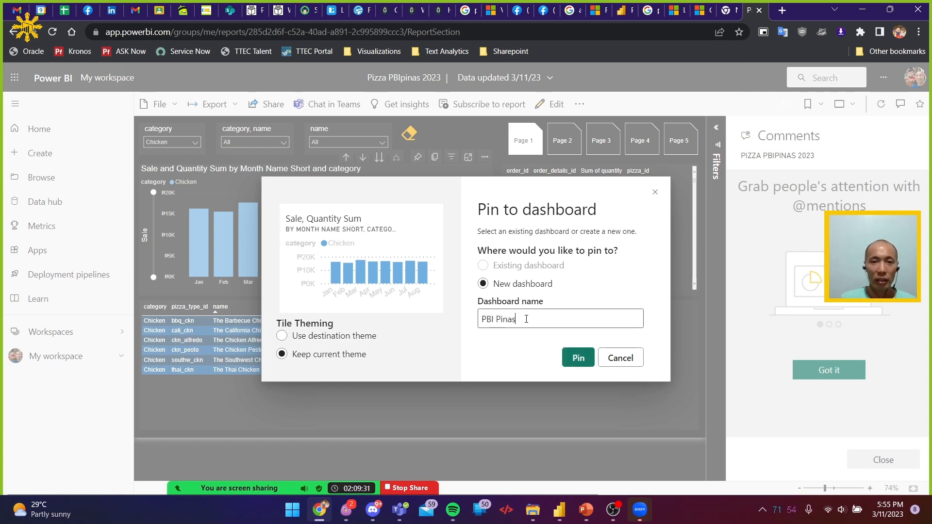
click(580, 358)
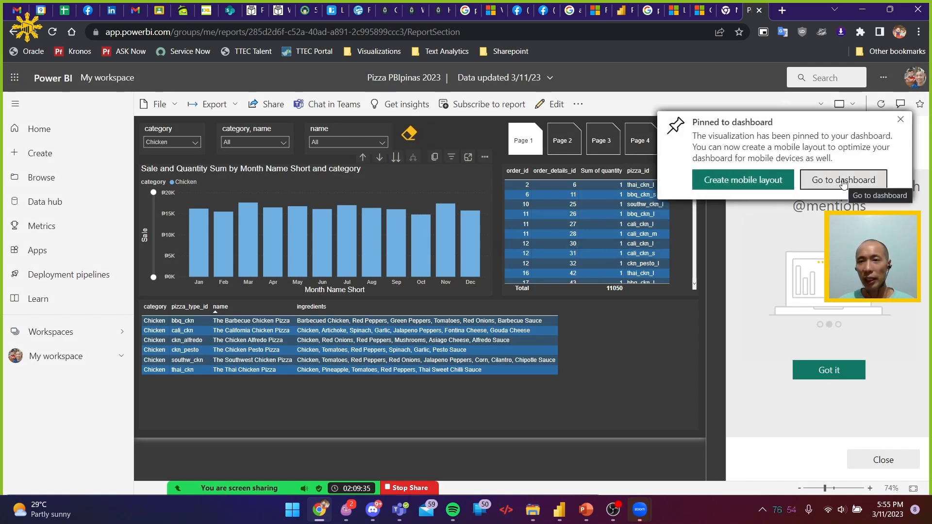
click(843, 183)
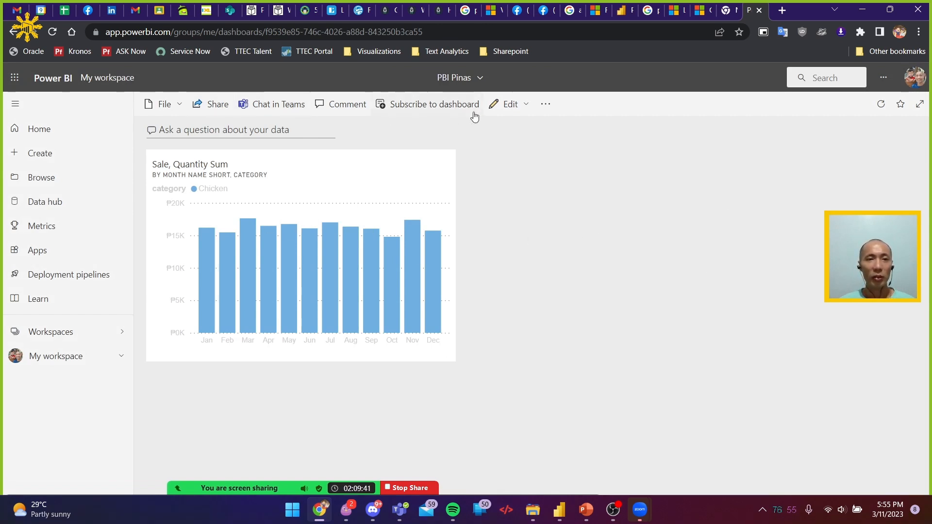
Set the theme of the PBI Pinas dashboard to Dark and save it
click(546, 109)
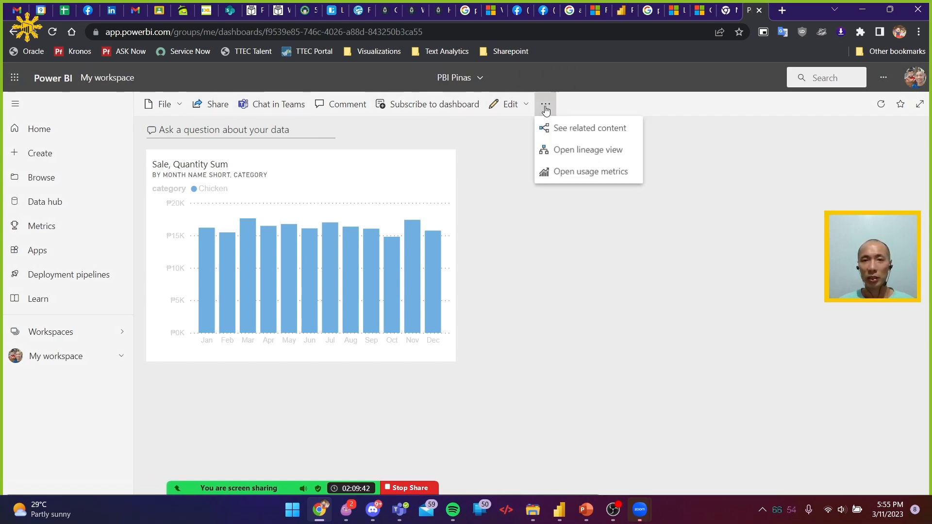
click(516, 103)
click(527, 149)
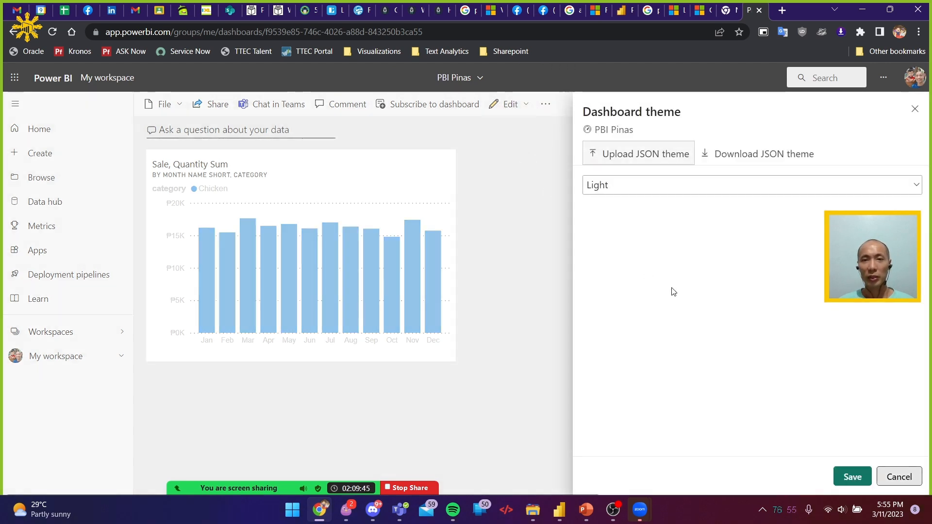
click(670, 189)
click(612, 228)
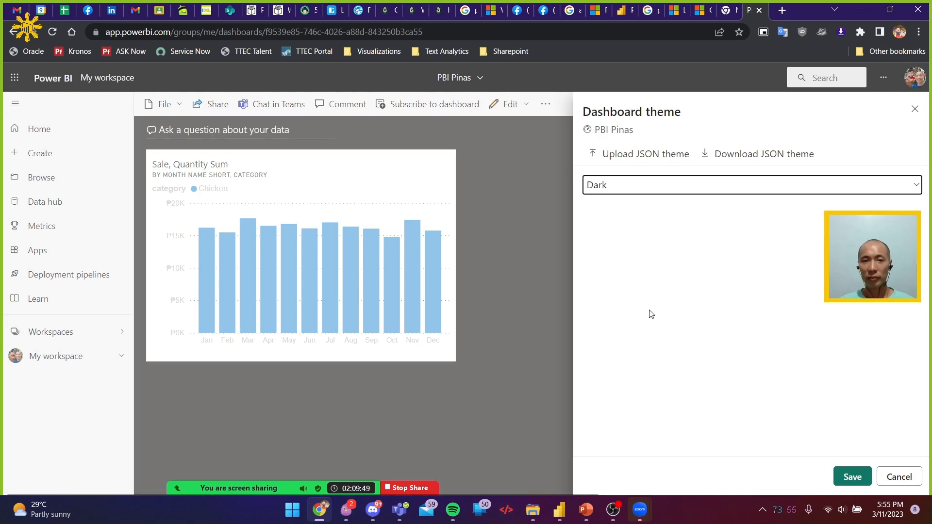
click(853, 477)
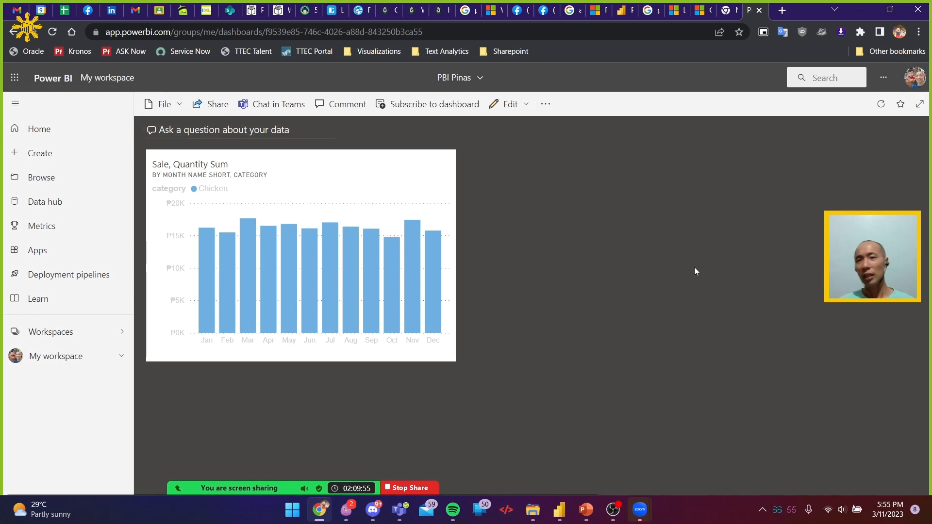
Open My workspace and locate the PBI Pinas dashboard in its content list
click(72, 334)
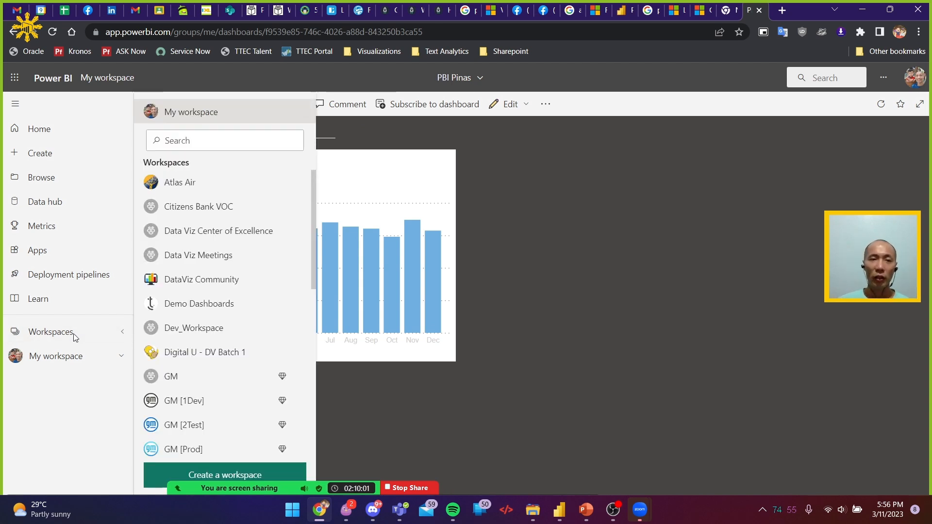
click(73, 338)
click(65, 354)
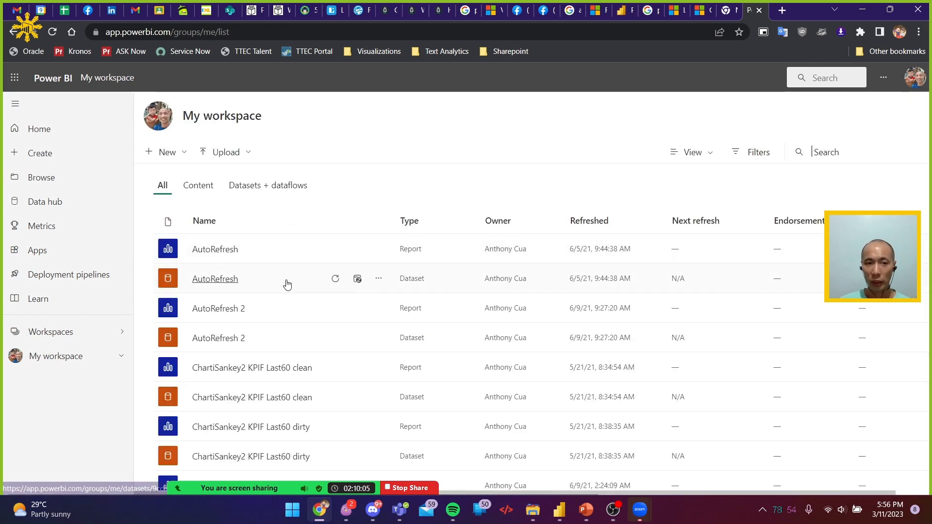
scroll(286, 301, down, 2)
scroll(287, 302, down, 2)
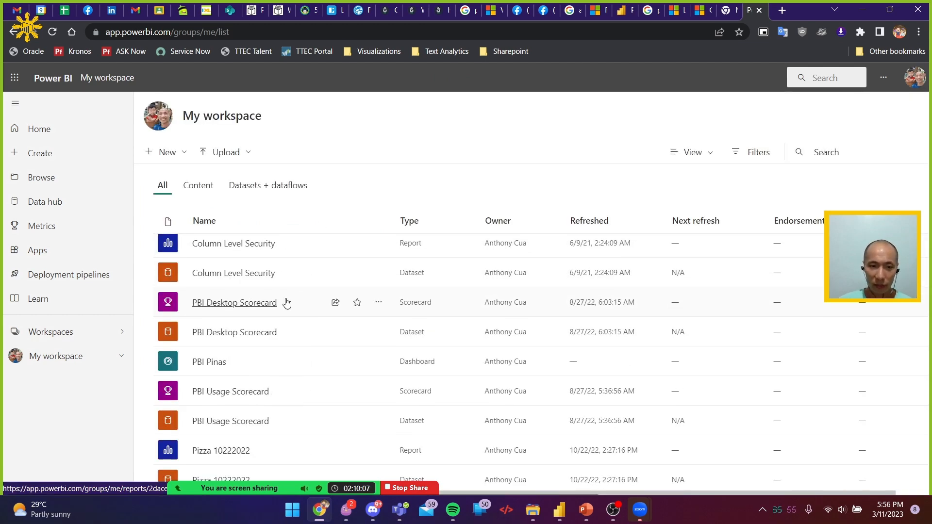
Look through the reports, datasets, scorecards and dashboards in the My workspace content list
scroll(286, 303, down, 1)
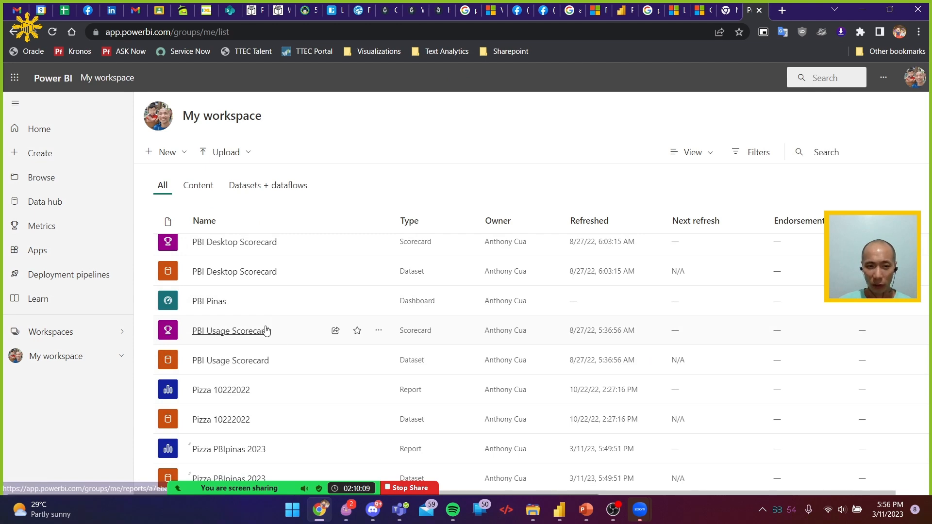
scroll(267, 330, down, 2)
scroll(264, 338, down, 2)
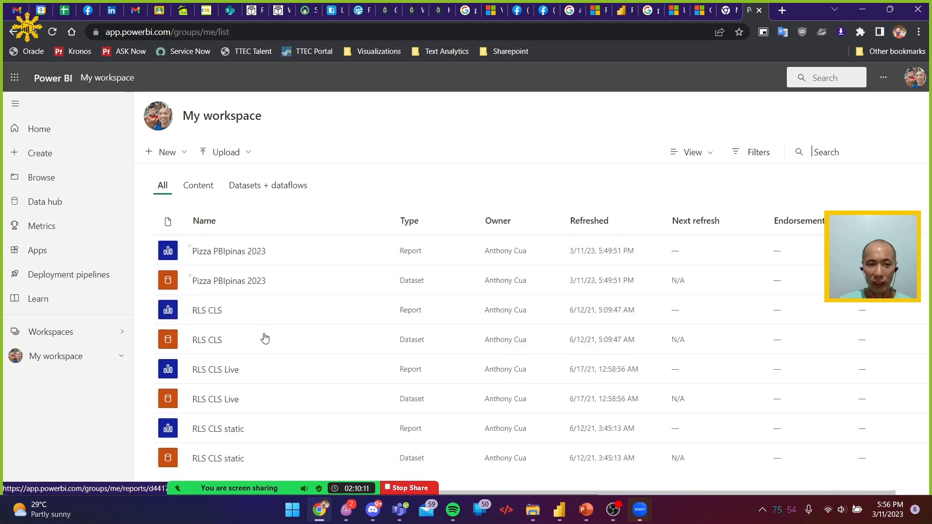
scroll(265, 337, up, 7)
scroll(267, 332, down, 5)
scroll(267, 331, up, 4)
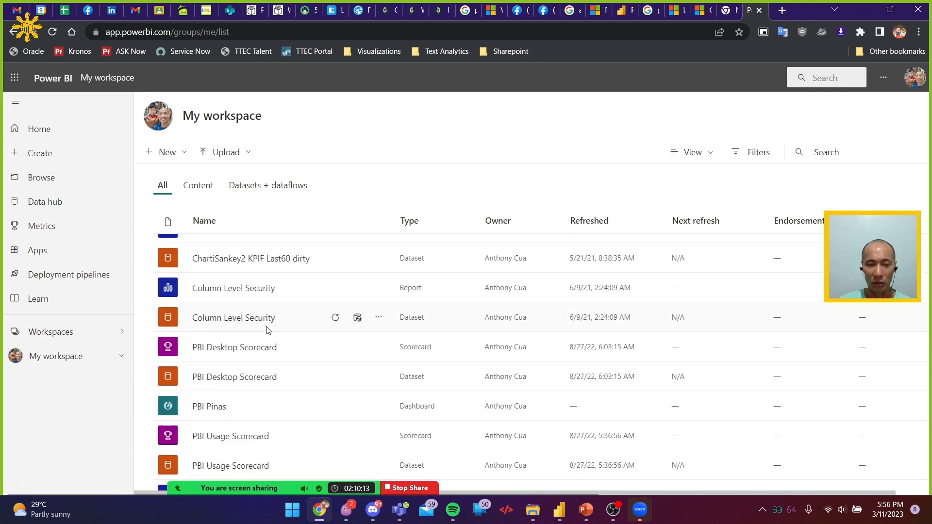
scroll(267, 331, up, 1)
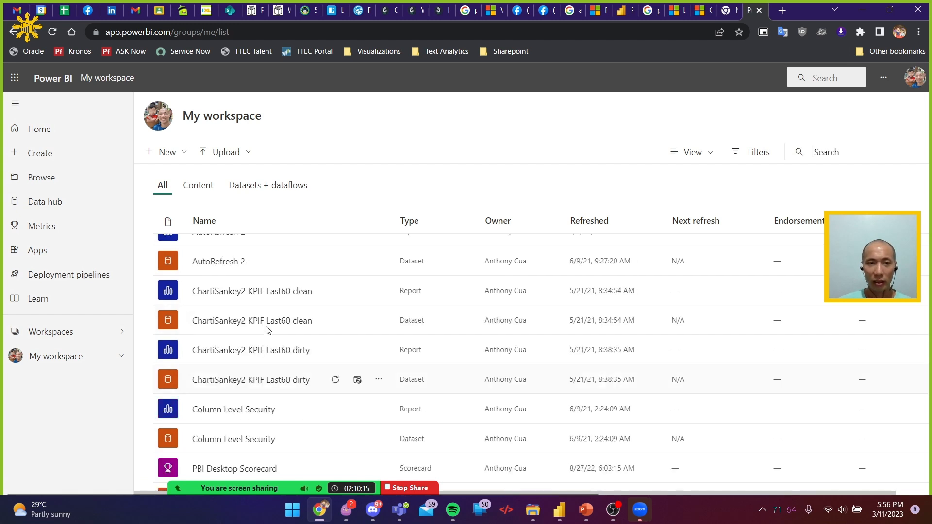
scroll(267, 330, up, 2)
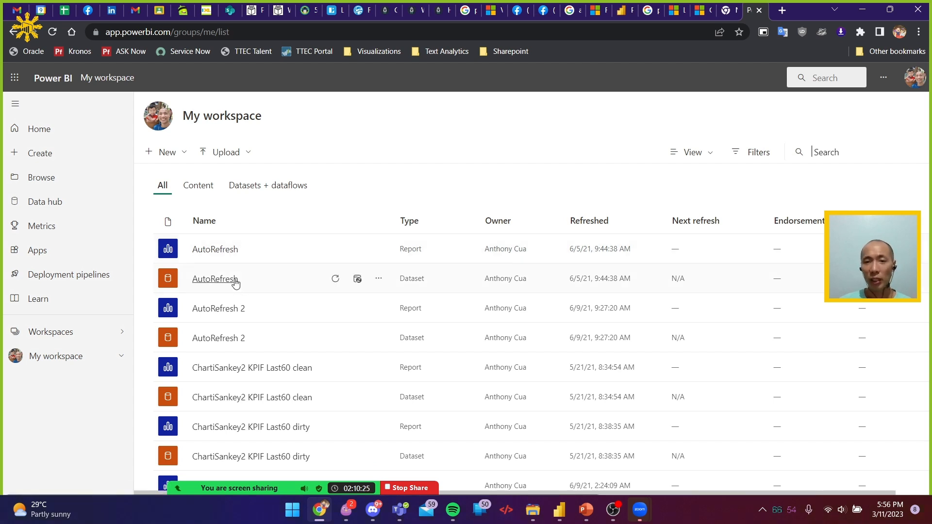
Pin the Sum of sales card from the Pizza 10222022 report to the existing PBI Pinas dashboard and open that dashboard
scroll(237, 320, down, 5)
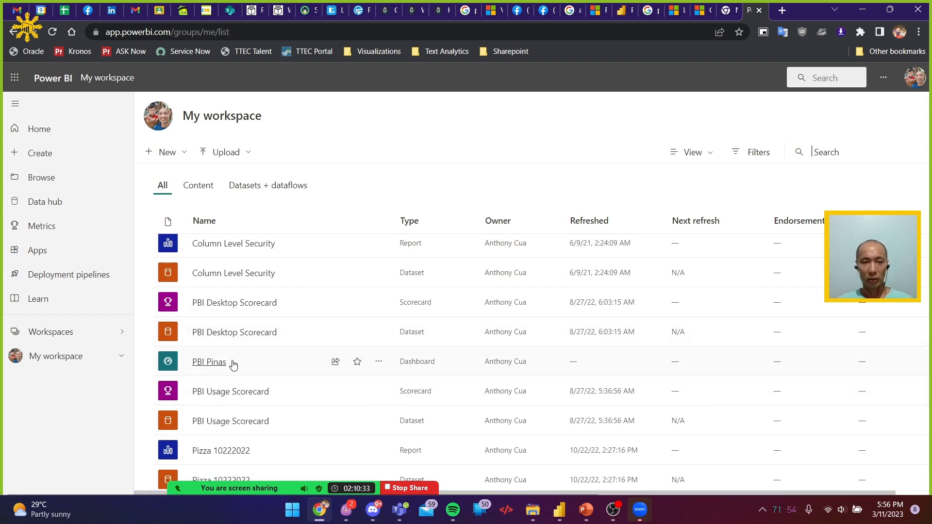
scroll(234, 365, down, 2)
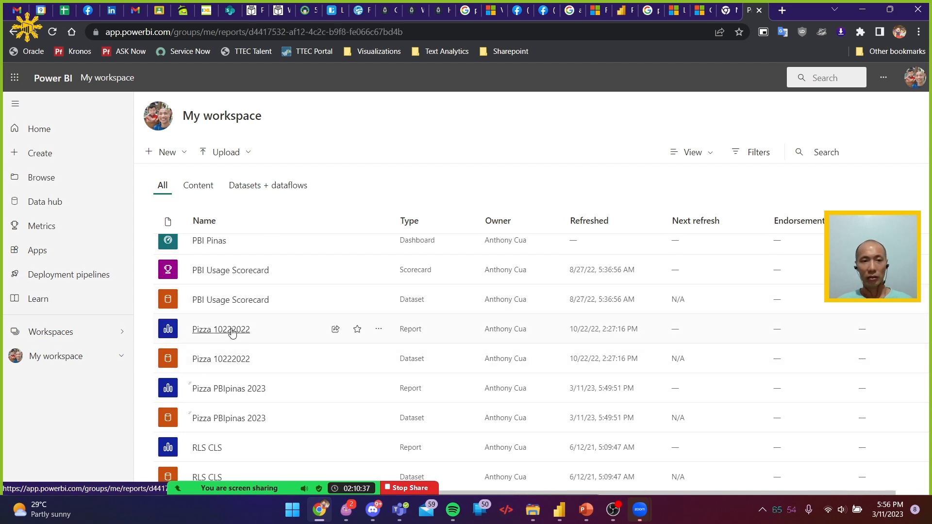
click(232, 330)
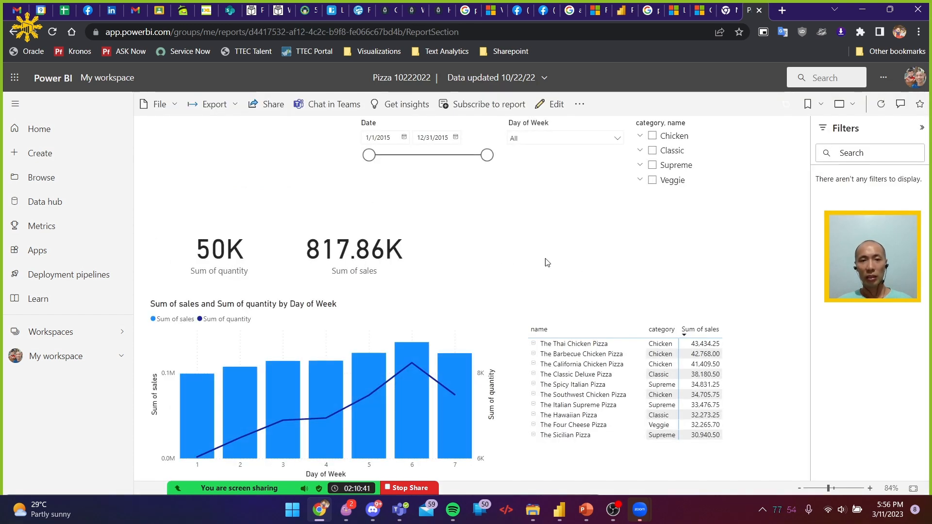
click(373, 248)
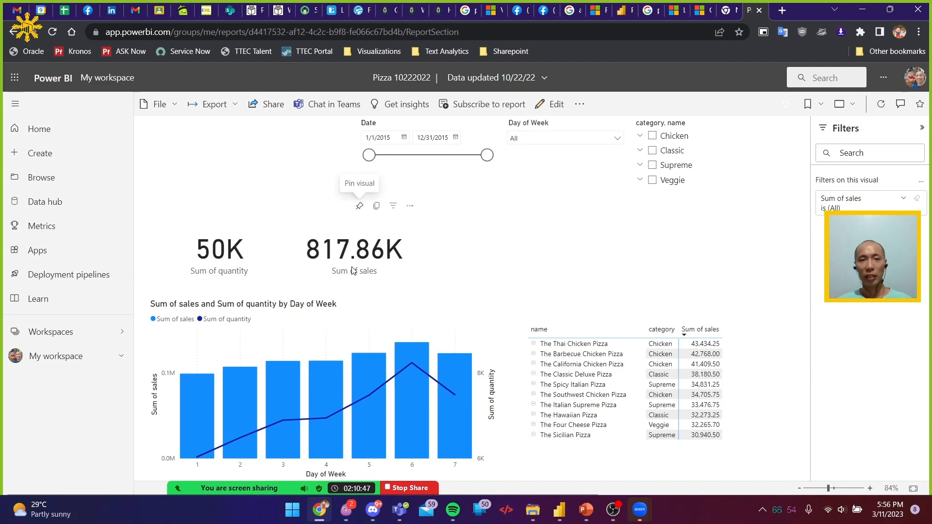
click(359, 207)
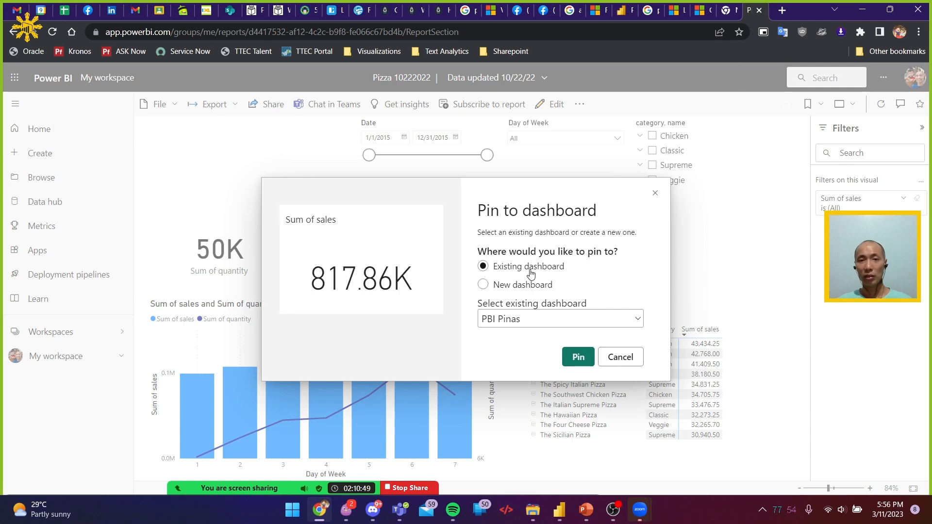
click(581, 358)
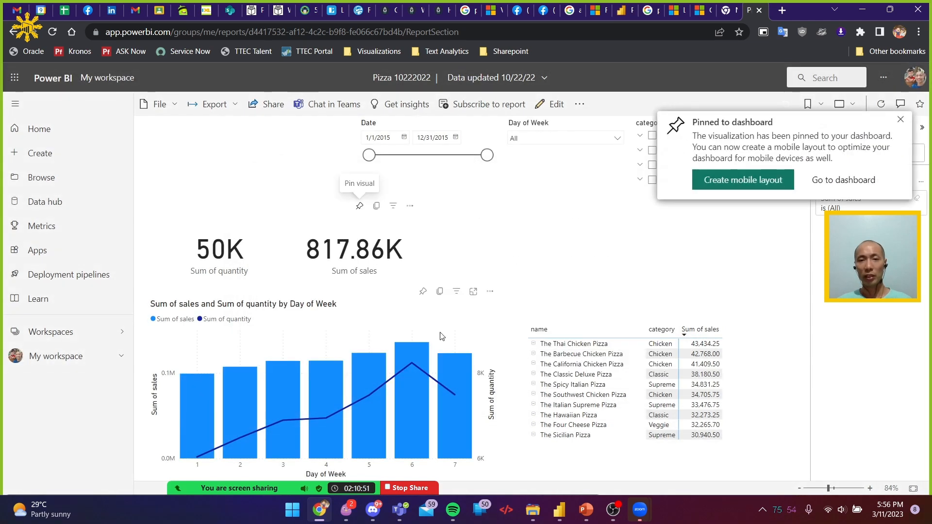
click(850, 183)
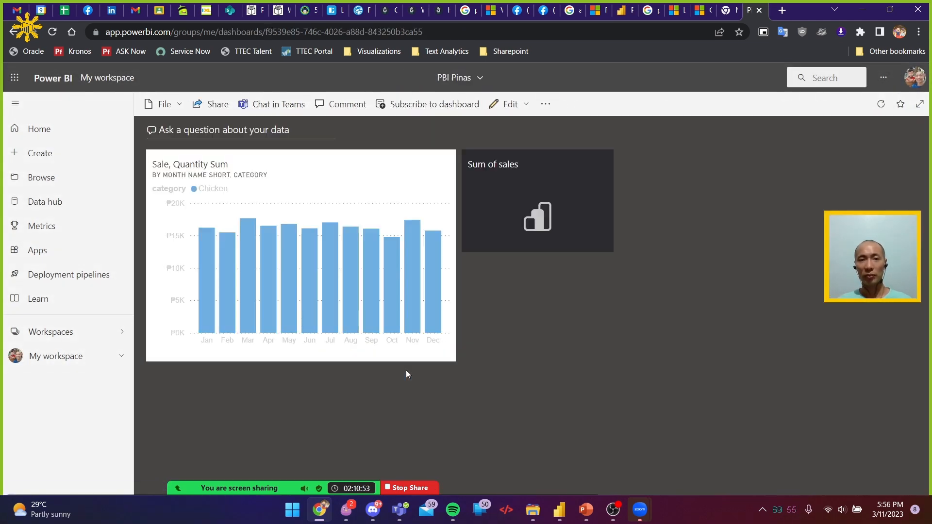
Open the monthly sales tile's source report, pin its chart to PBI Pinas again using the destination theme, and go to the dashboard
click(381, 162)
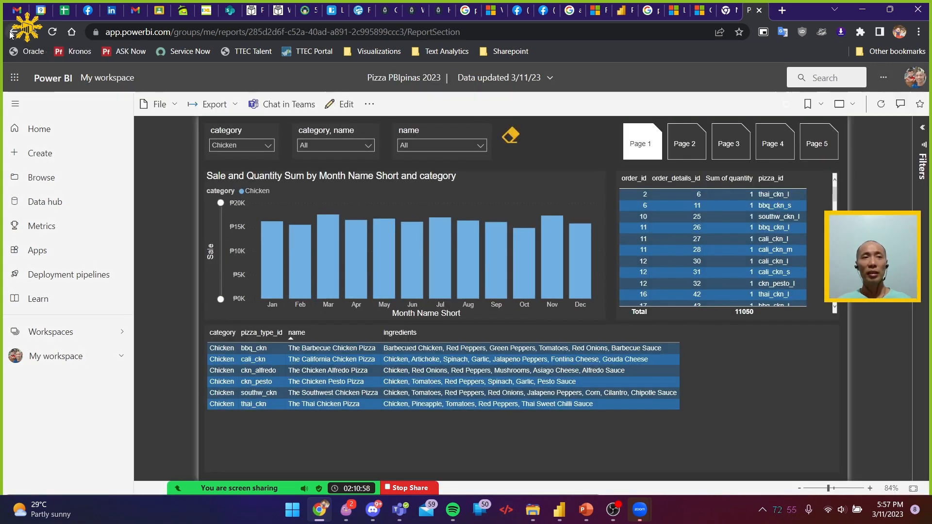
click(13, 32)
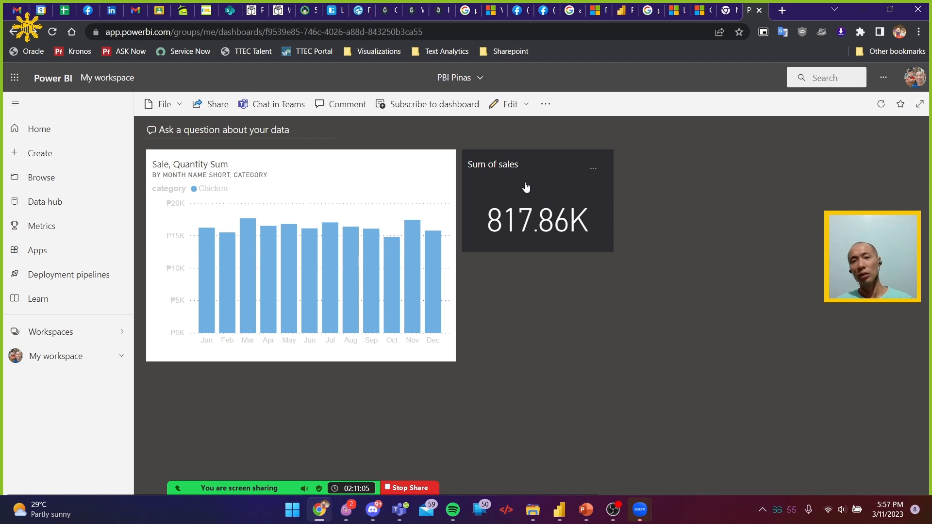
click(298, 262)
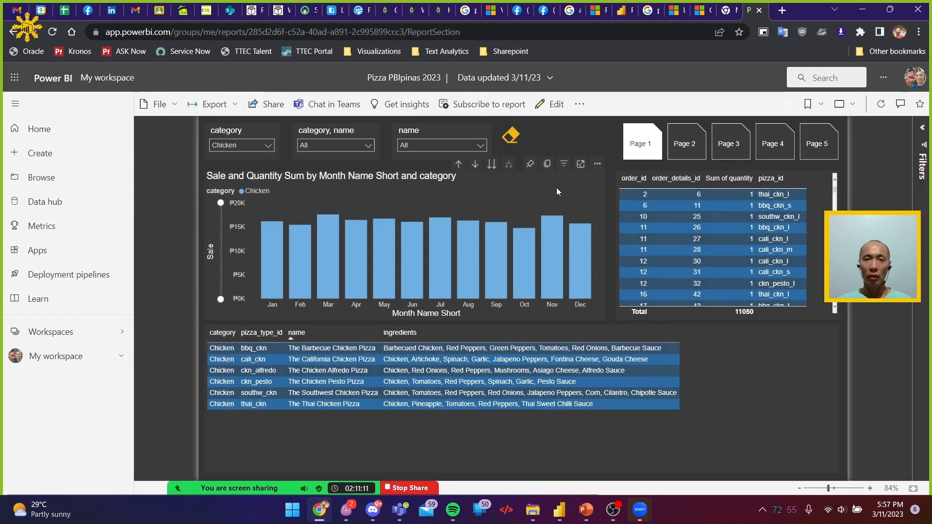
click(530, 164)
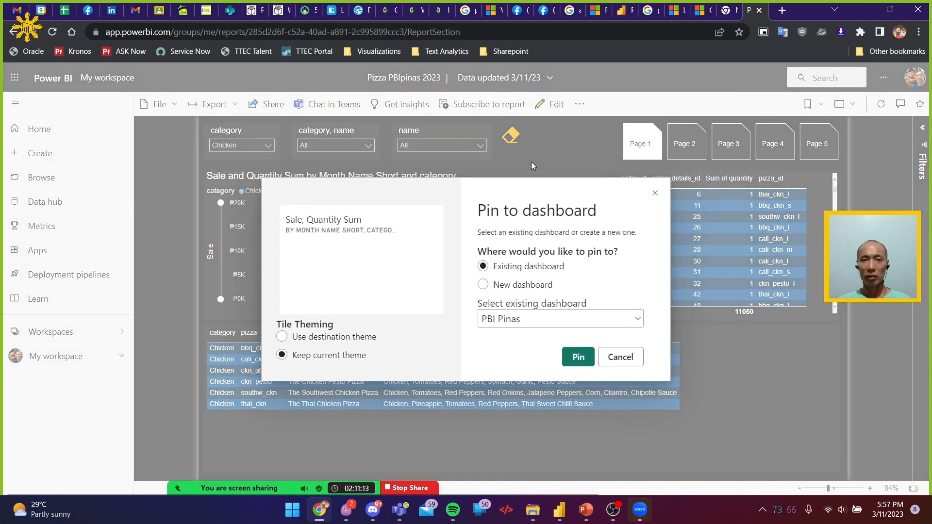
click(337, 339)
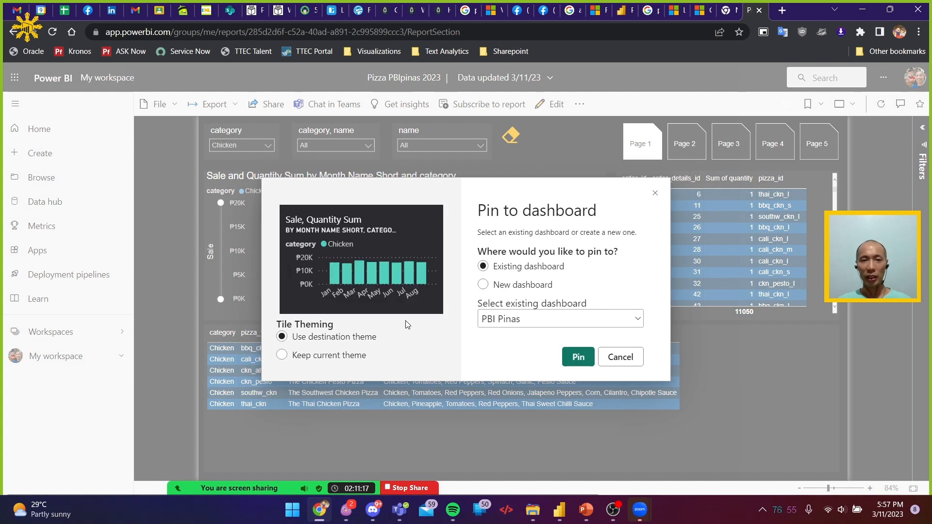
click(579, 357)
click(825, 180)
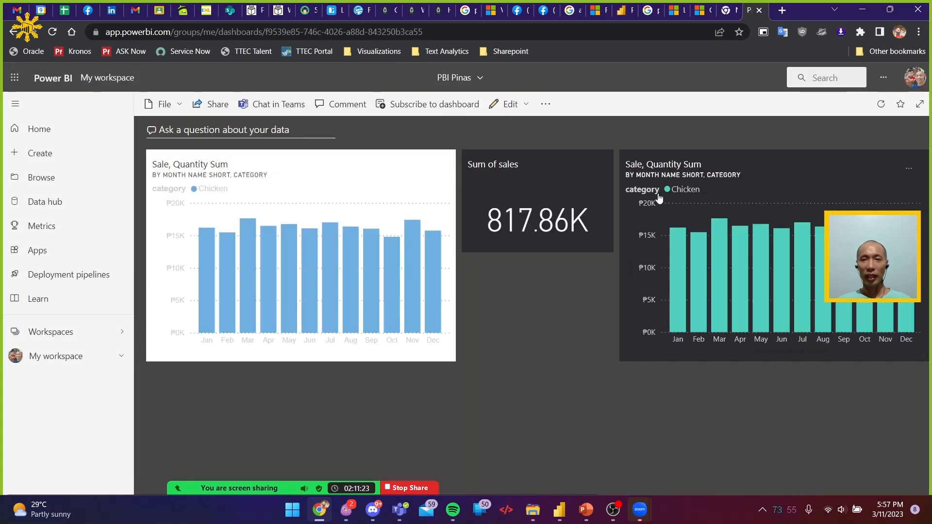
Delete the light-themed monthly sales tile and move the dark-themed one into its place before the Sum of sales card
click(431, 168)
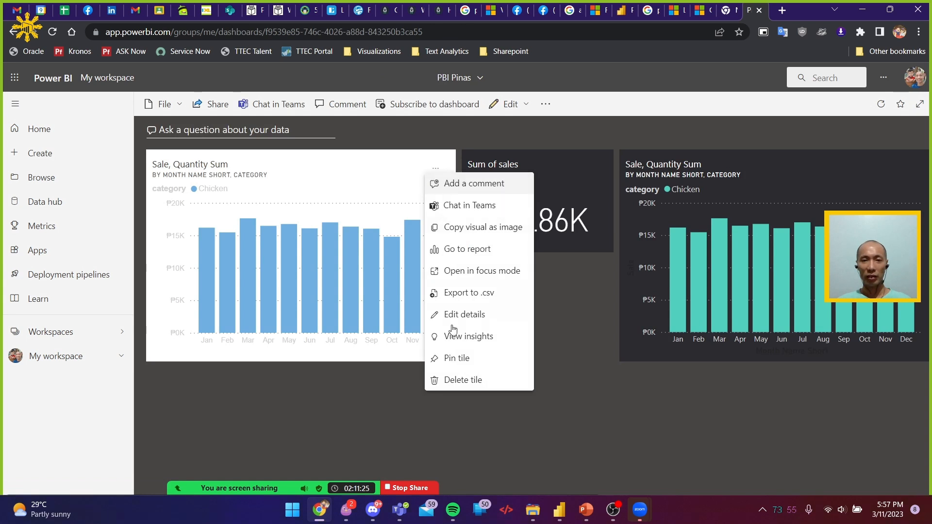
click(460, 380)
drag(717, 166, 248, 174)
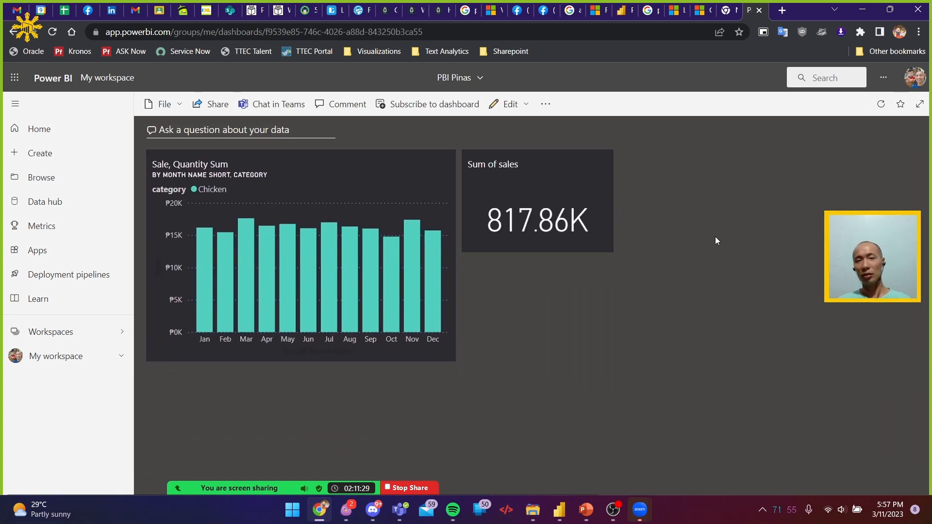
Return to the 'Visualize data in Power BI' learning path and expand the unit overview of the 'Create paginated reports' module
key(alt+Tab)
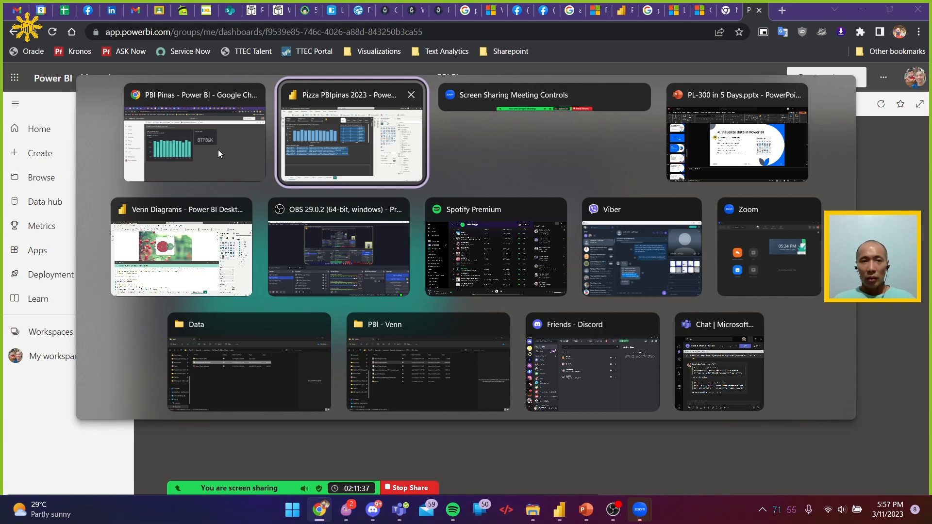
click(147, 150)
click(516, 10)
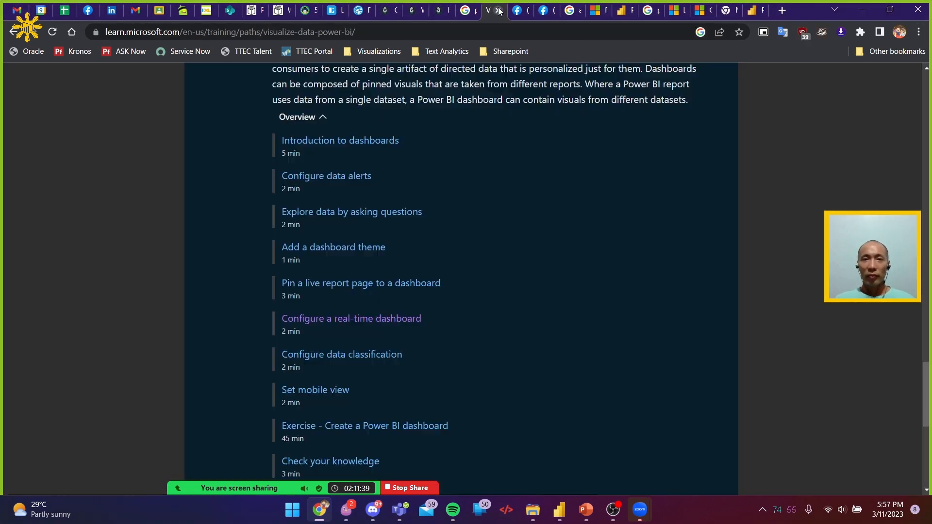
scroll(425, 237, down, 1)
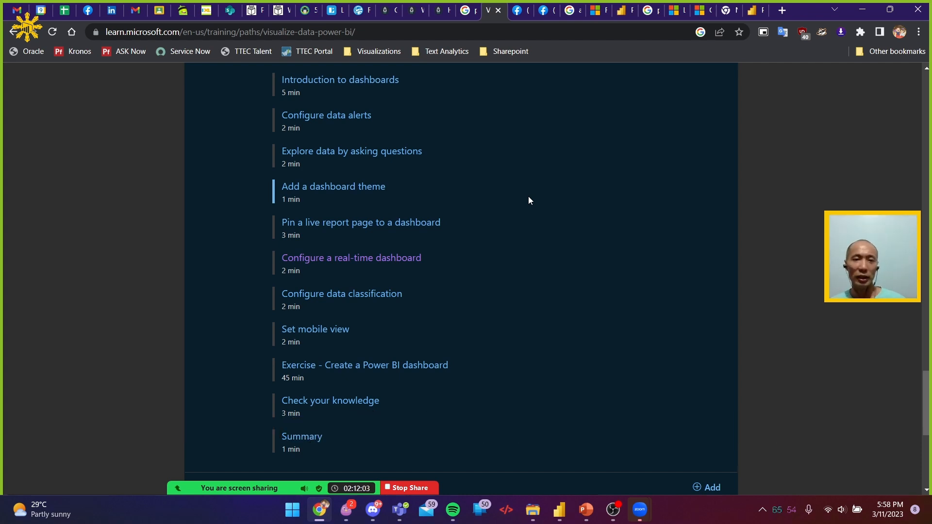
scroll(529, 196, down, 7)
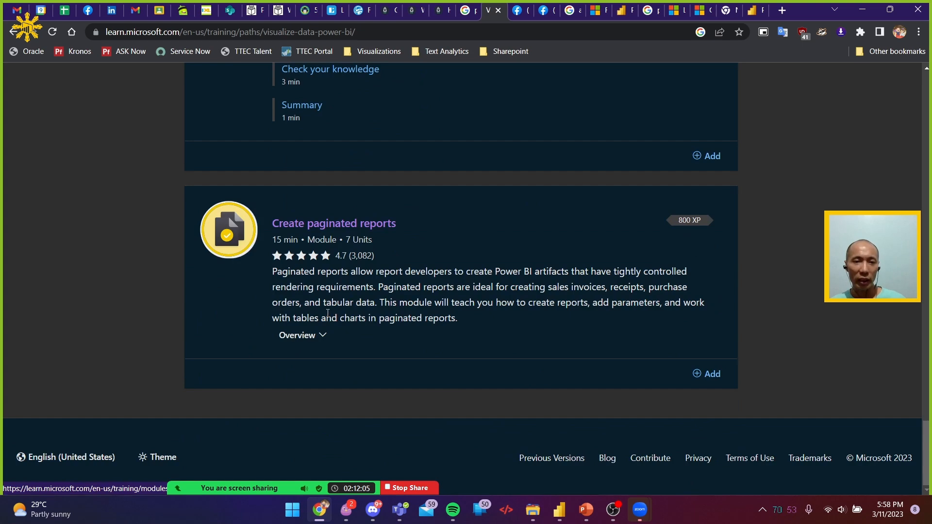
click(316, 340)
scroll(502, 279, down, 5)
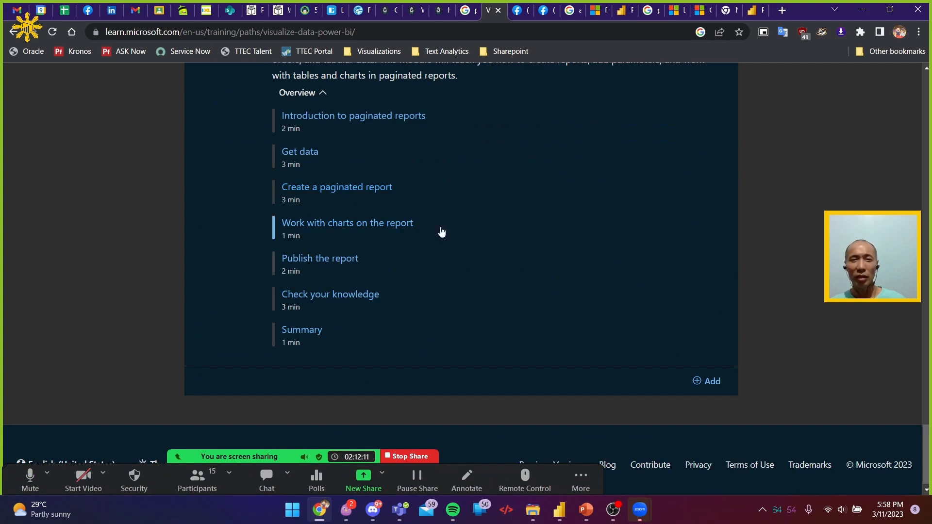
Open the 'Create a paginated report' unit and read its introduction on adding visuals and inserting a table
click(322, 189)
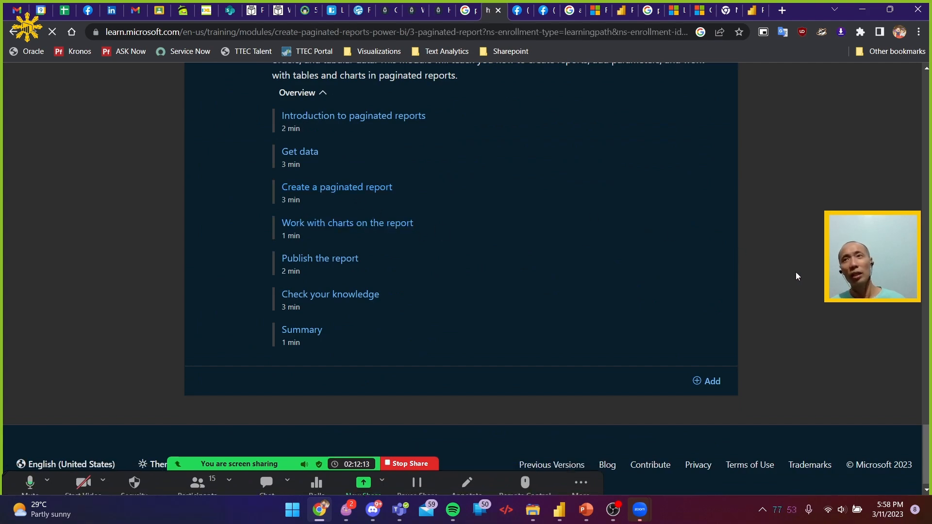
scroll(790, 277, down, 6)
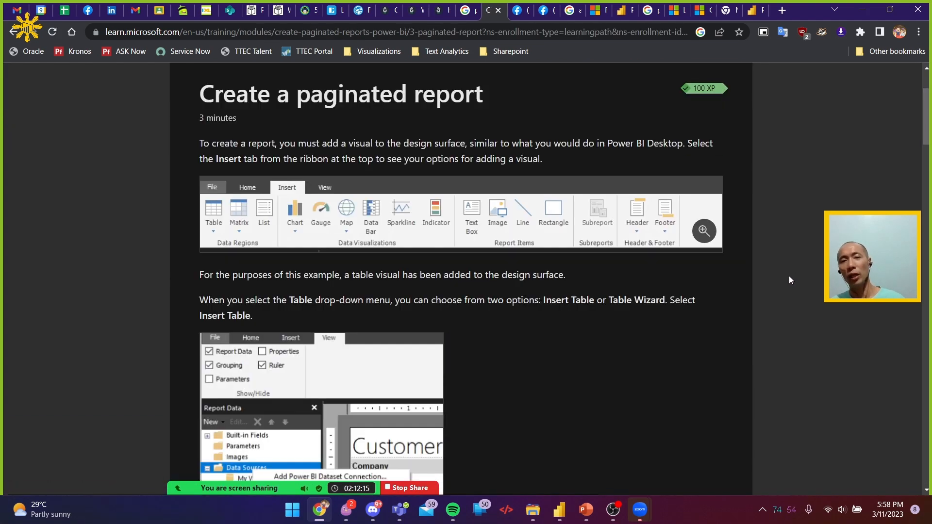
scroll(790, 277, up, 4)
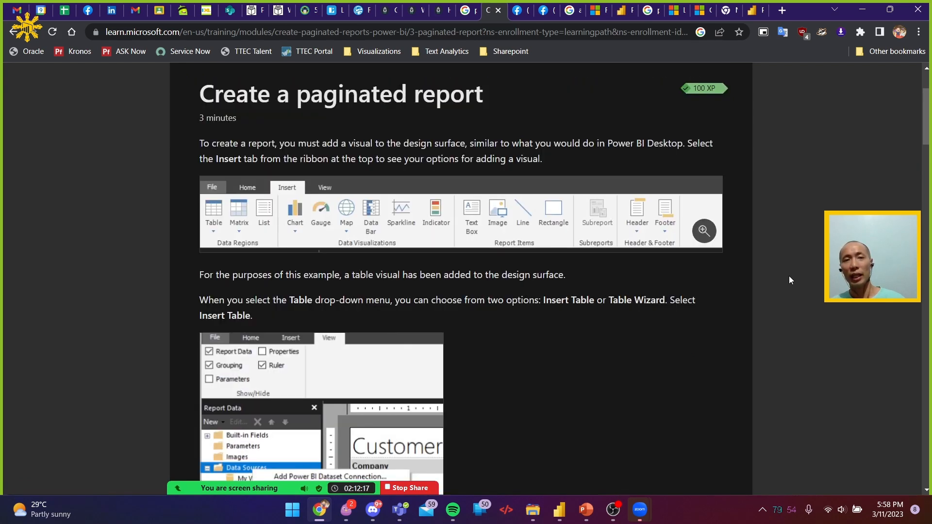
scroll(792, 281, down, 2)
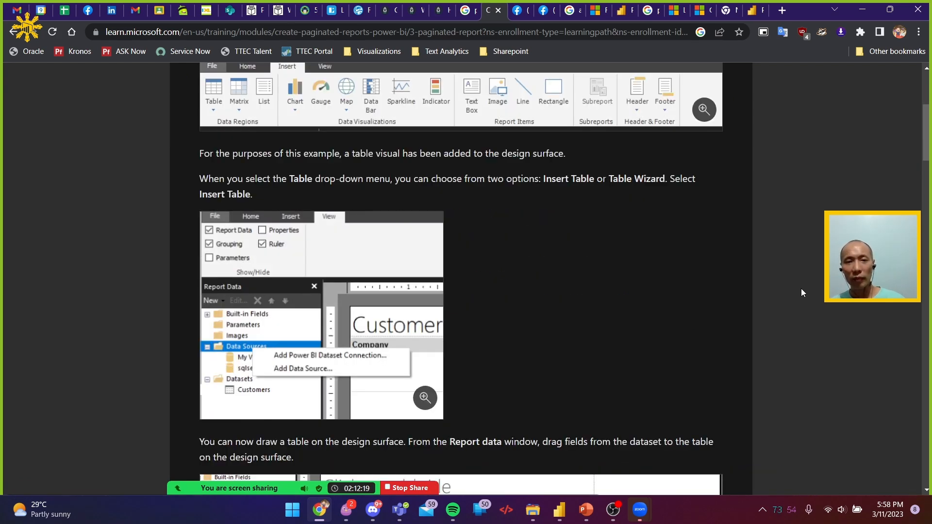
Go back to the PBI Pinas dashboard, open the monthly sales tile's source report and examine its scrollable order details table
click(753, 13)
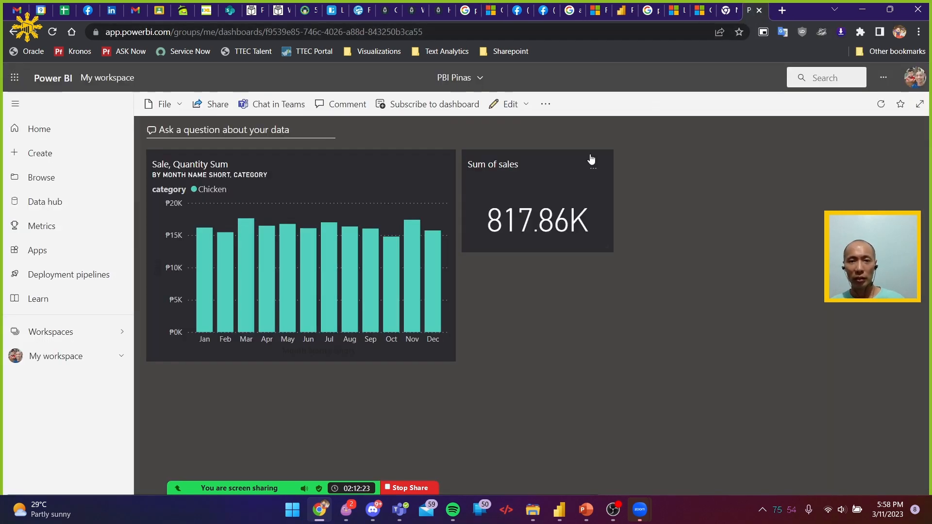
click(365, 255)
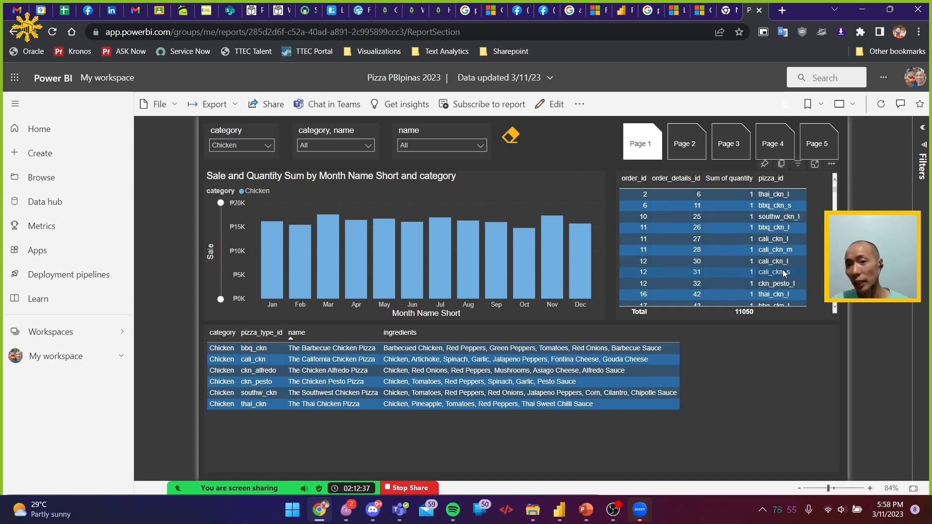
drag(836, 190, 851, 176)
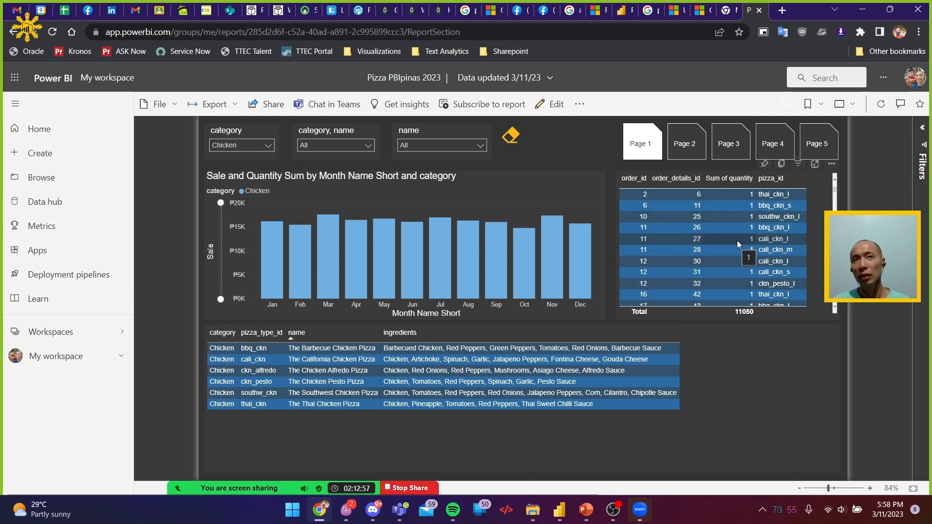
Return to the 'Create a paginated report' unit and review the Insert options and the table instructions
key(alt+Tab)
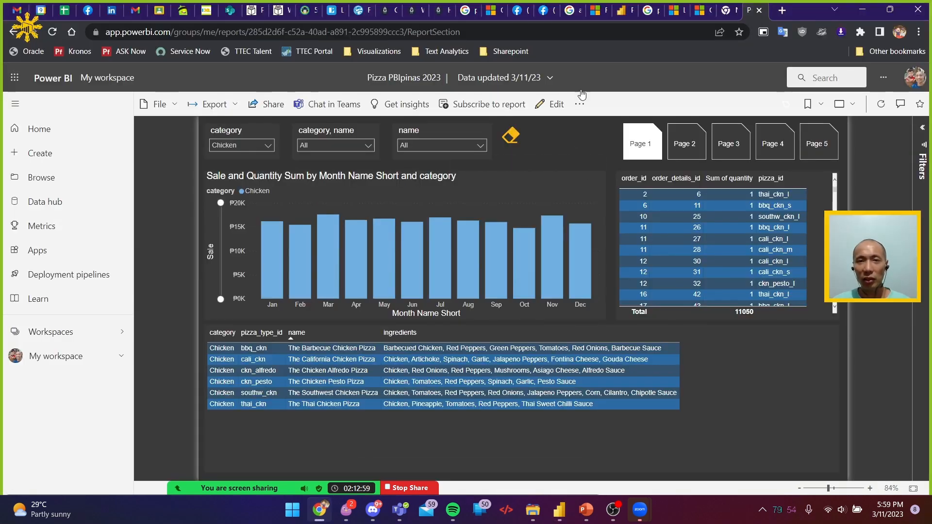
key(alt+Tab)
click(504, 9)
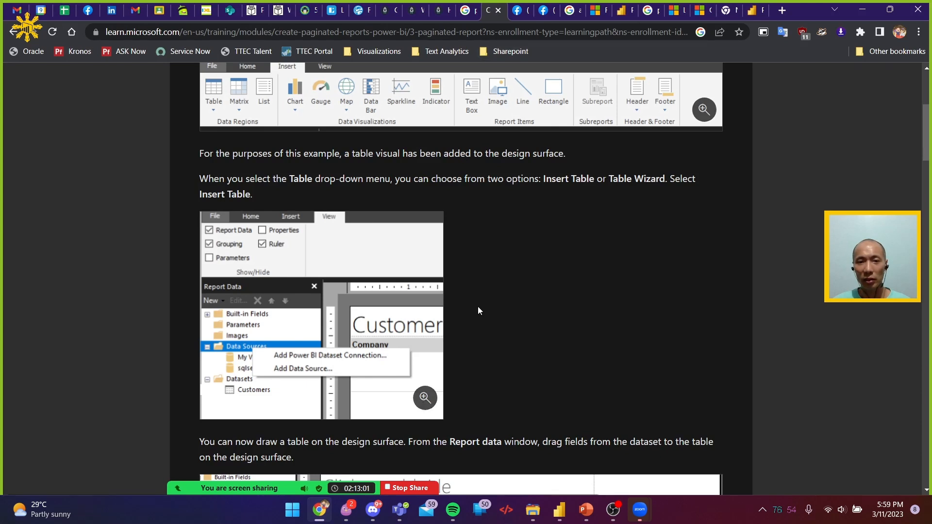
scroll(478, 307, up, 4)
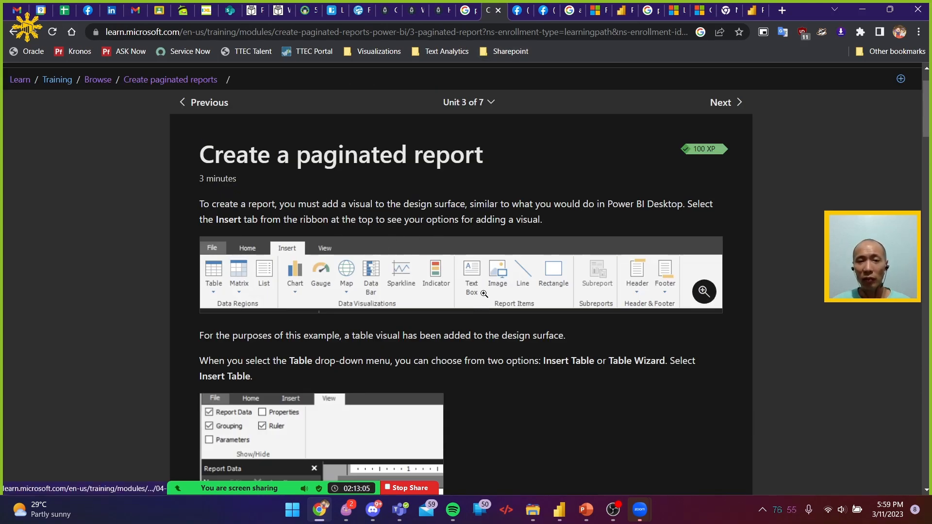
scroll(484, 294, down, 1)
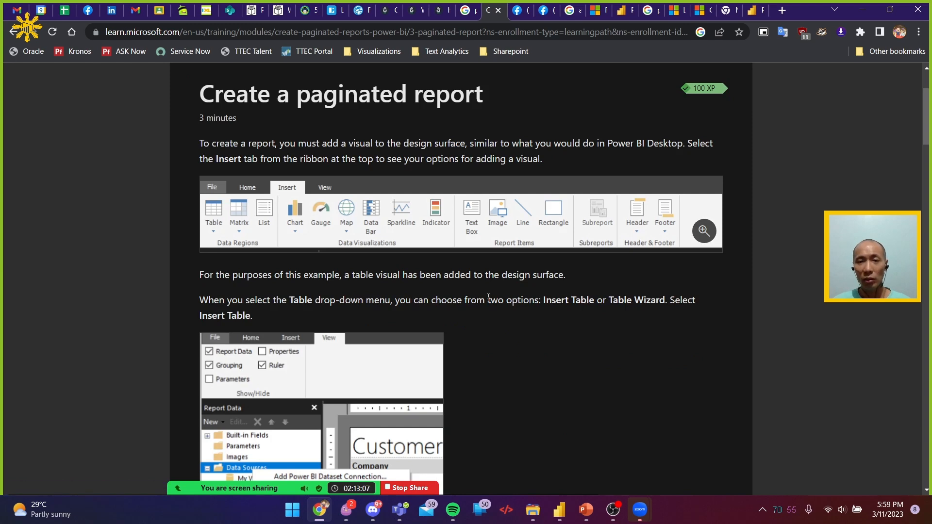
Review the start of the 'Create a paginated report' unit, highlighting the text about adding a visual and choosing Insert Table or Table Wizard
scroll(488, 297, down, 1)
scroll(492, 301, down, 4)
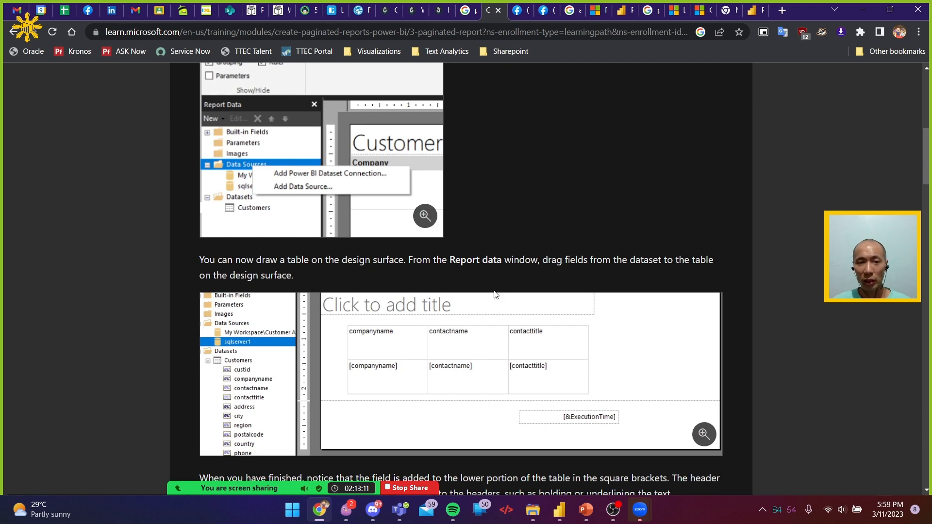
scroll(494, 295, down, 1)
scroll(494, 295, up, 7)
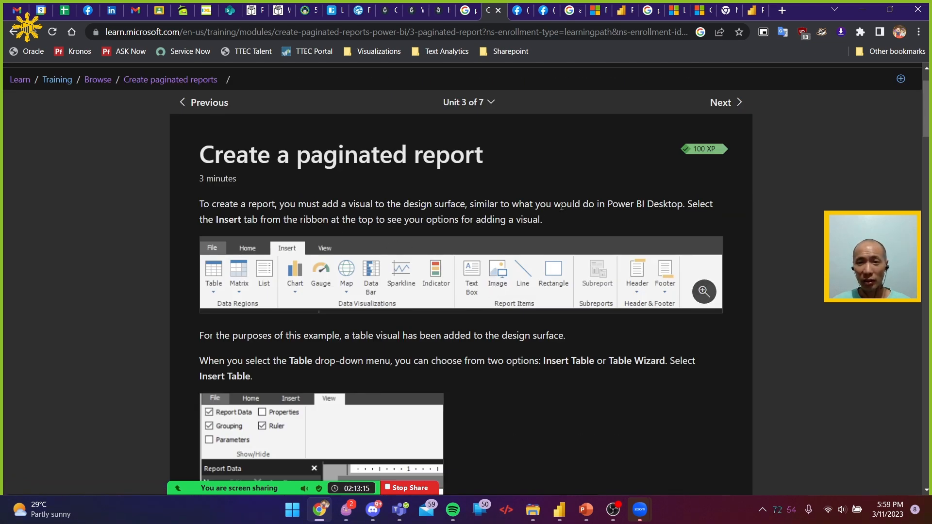
drag(563, 204, 660, 204)
drag(313, 219, 501, 220)
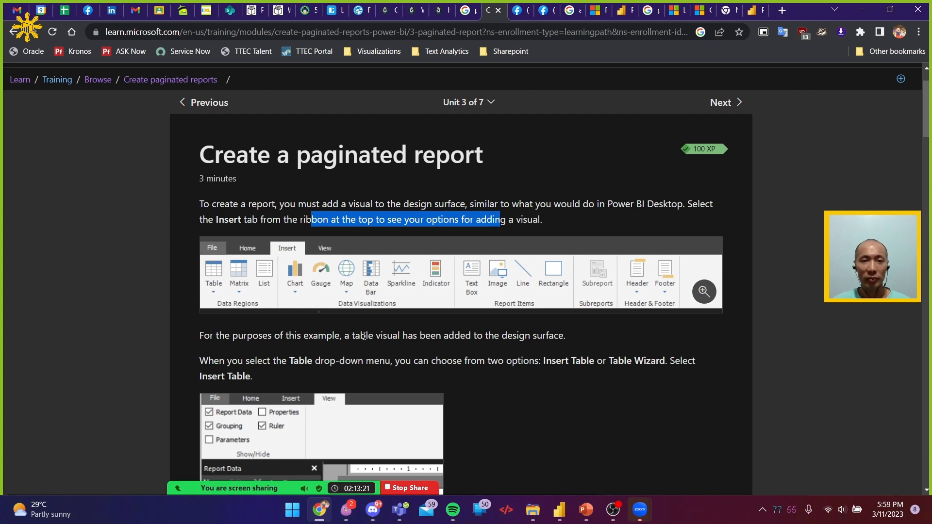
drag(385, 361, 567, 371)
scroll(573, 370, down, 3)
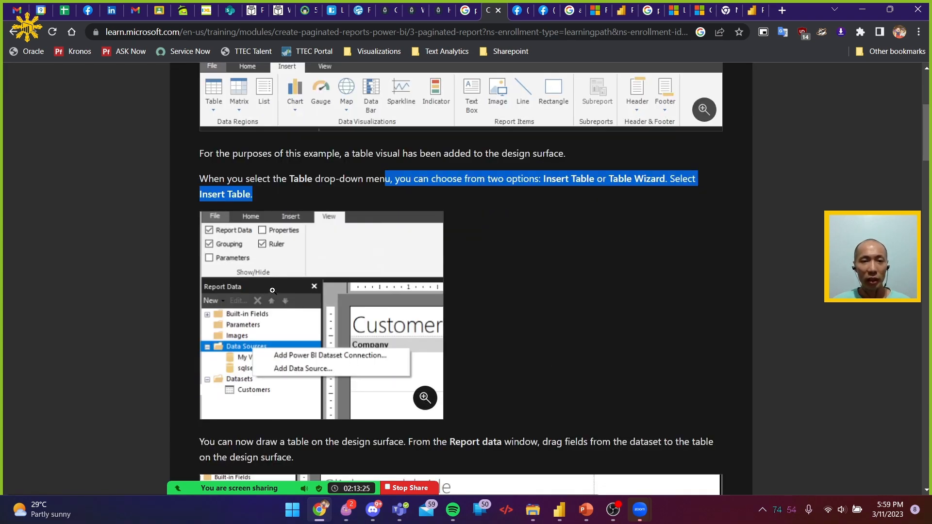
scroll(387, 318, up, 3)
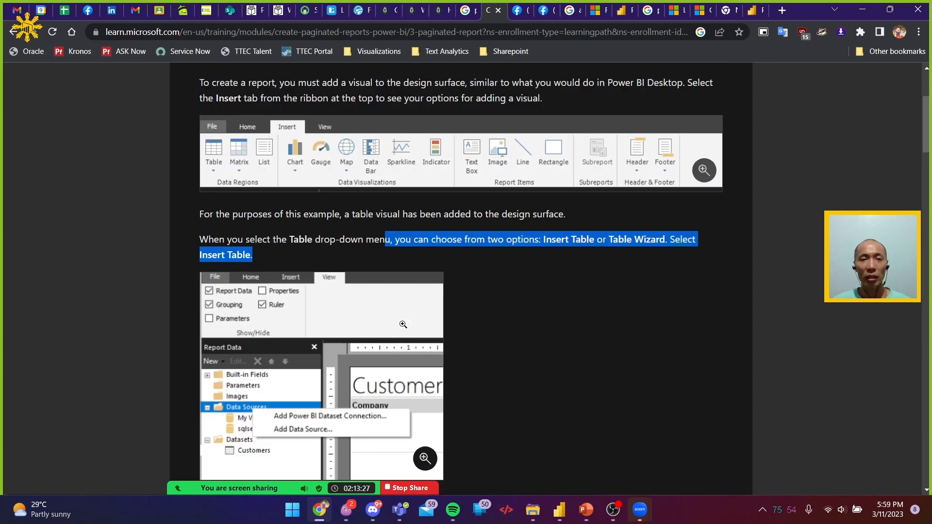
scroll(403, 328, down, 1)
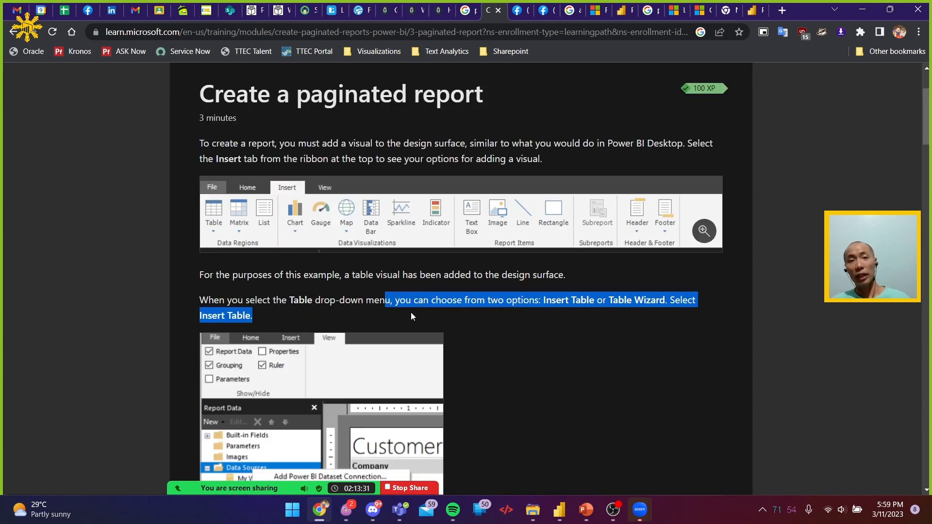
Read how to draw a table, add dataset fields and run the report, and examine the Customer List example
scroll(411, 314, down, 4)
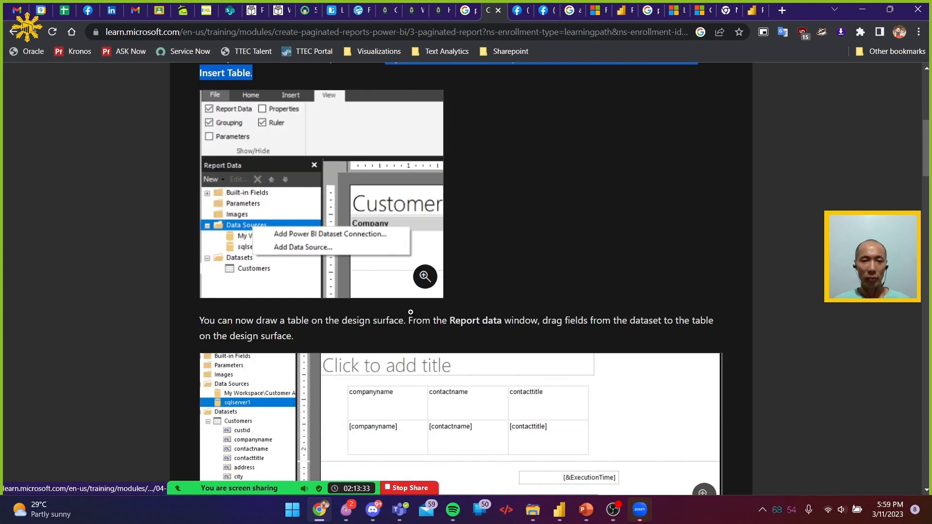
scroll(410, 312, down, 2)
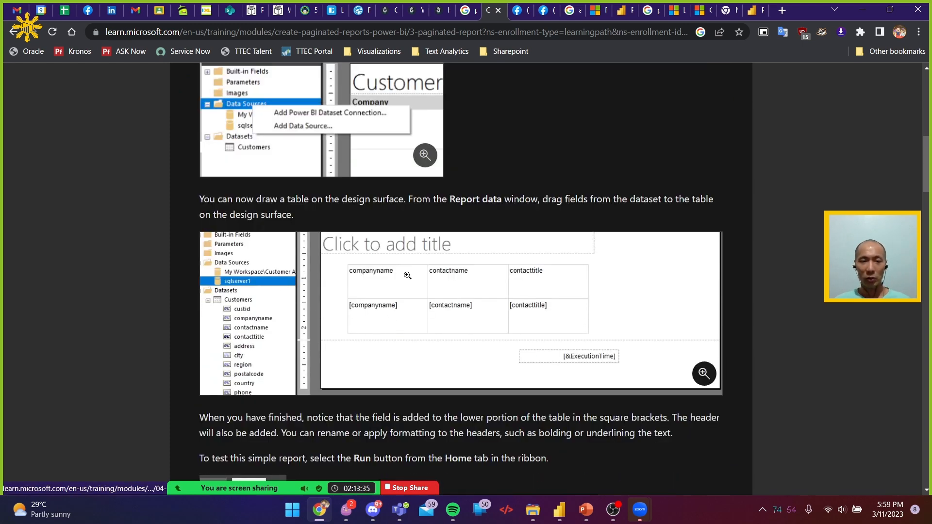
scroll(629, 280, down, 7)
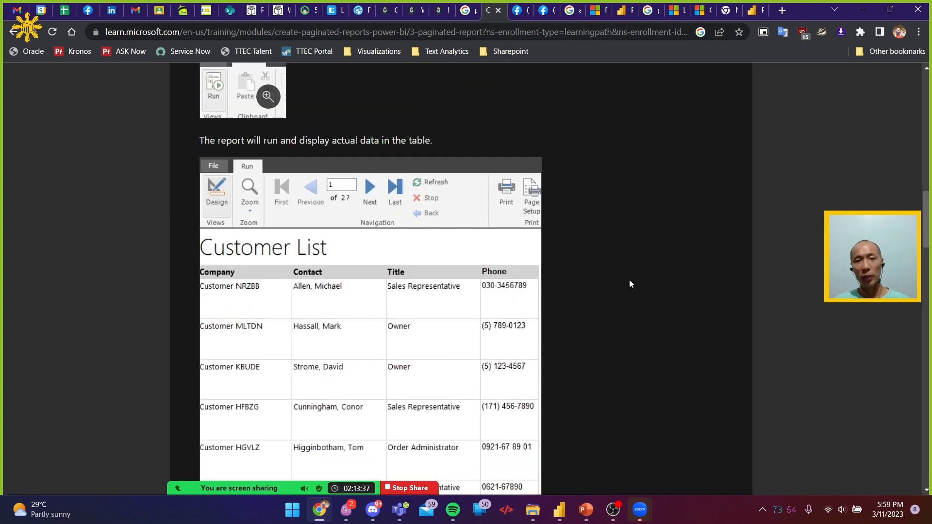
scroll(630, 284, down, 2)
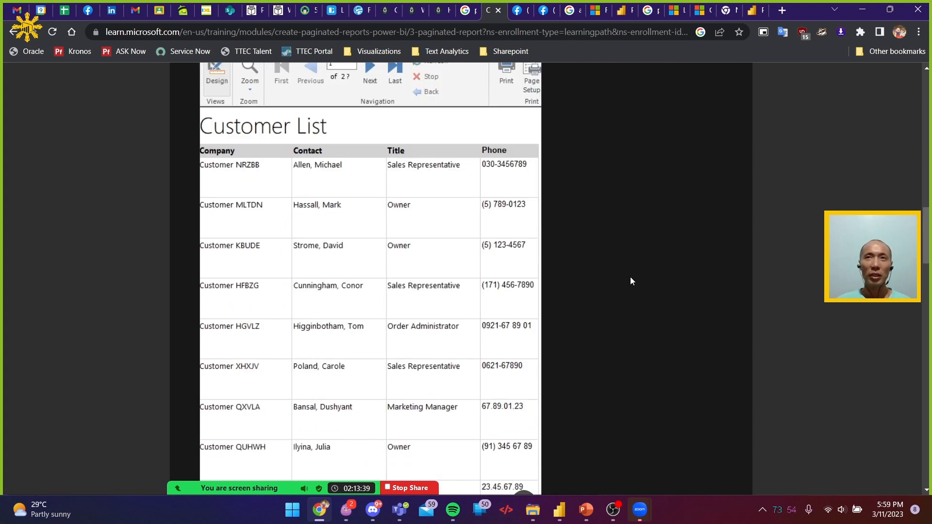
scroll(630, 281, down, 3)
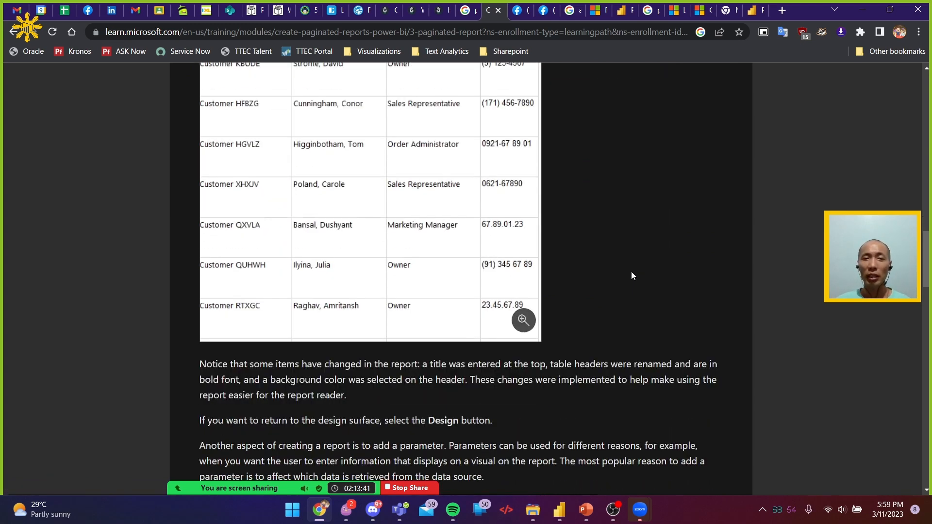
Read the 'Add parameters' section through to connecting a parameter with the dataset query at the end of the unit
scroll(631, 281, down, 3)
scroll(631, 270, down, 3)
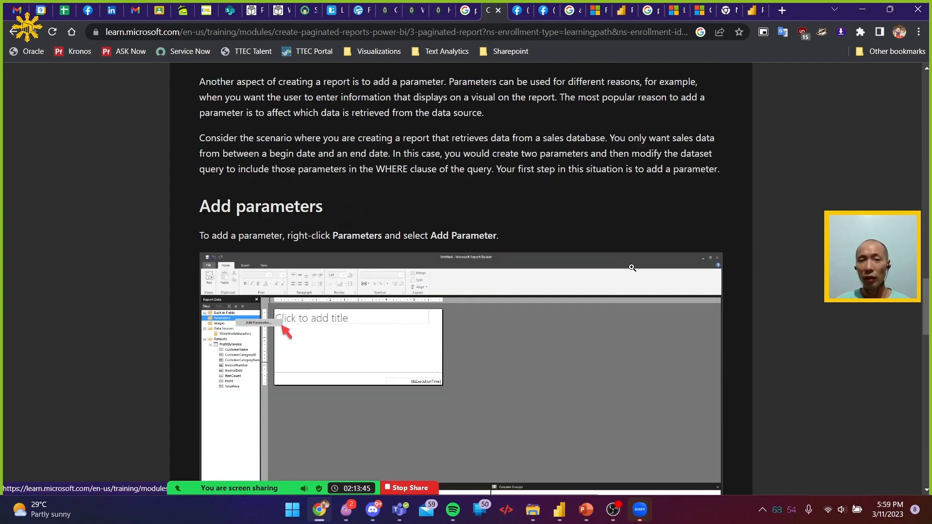
scroll(632, 268, down, 3)
scroll(633, 267, up, 3)
scroll(634, 267, down, 10)
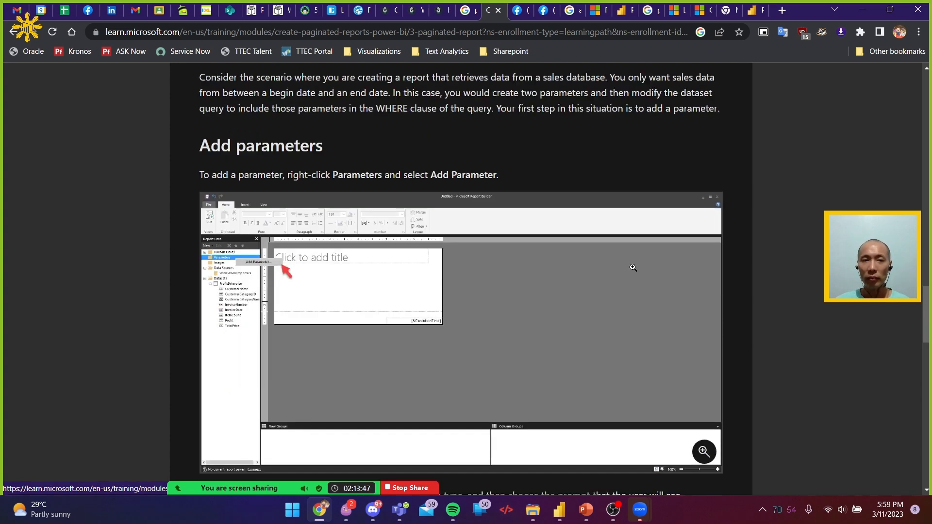
scroll(634, 265, down, 7)
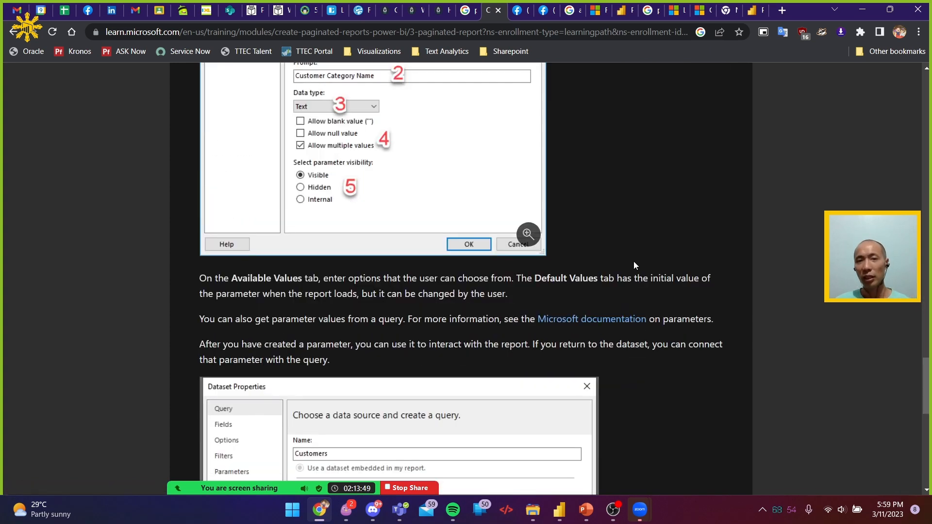
scroll(637, 247, down, 10)
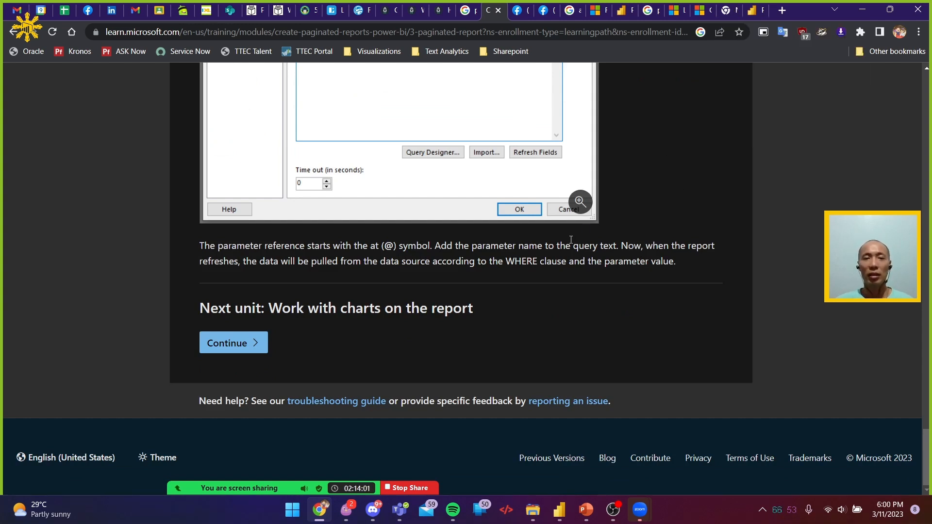
Continue to the 'Work with charts on the report' unit and skim how to insert a chart and set its data
click(227, 344)
scroll(765, 240, down, 9)
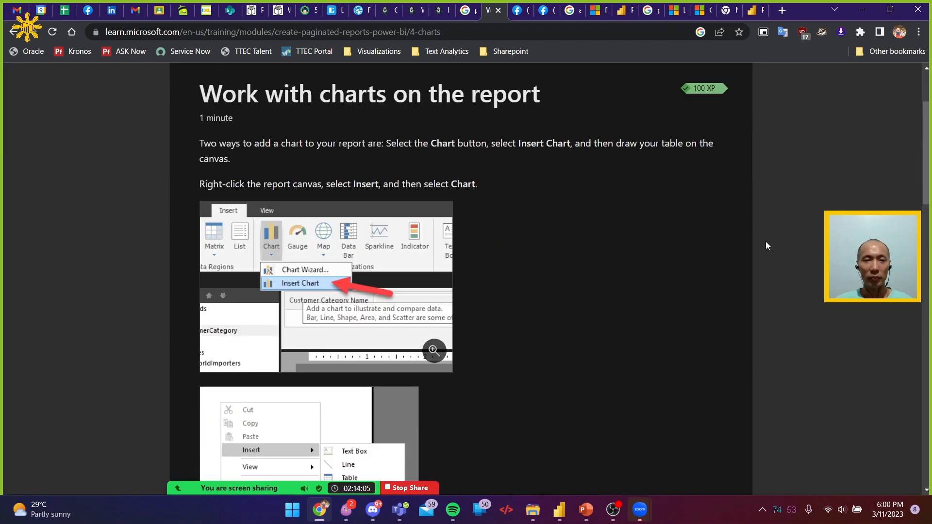
scroll(767, 241, down, 15)
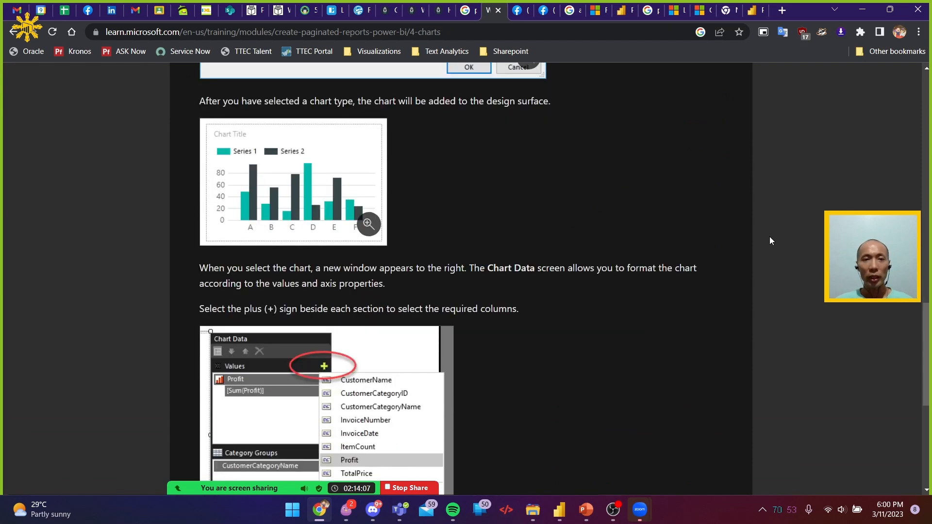
scroll(771, 241, down, 4)
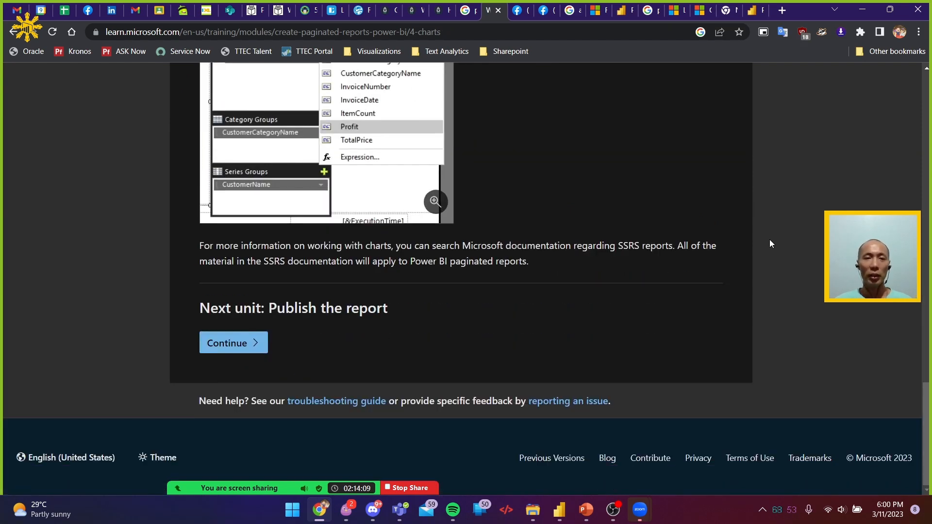
Continue to the 'Publish the report' unit and skim the publishing instructions and best practices
click(229, 346)
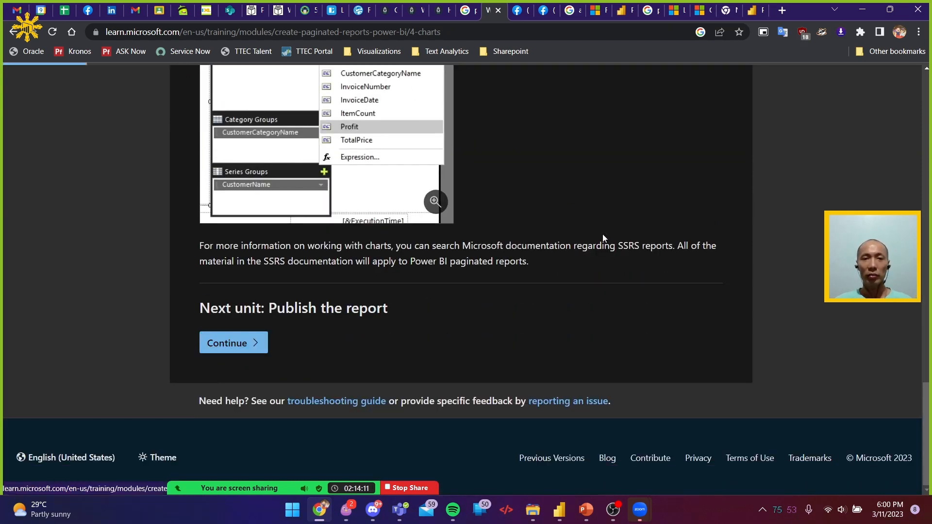
scroll(613, 228, down, 4)
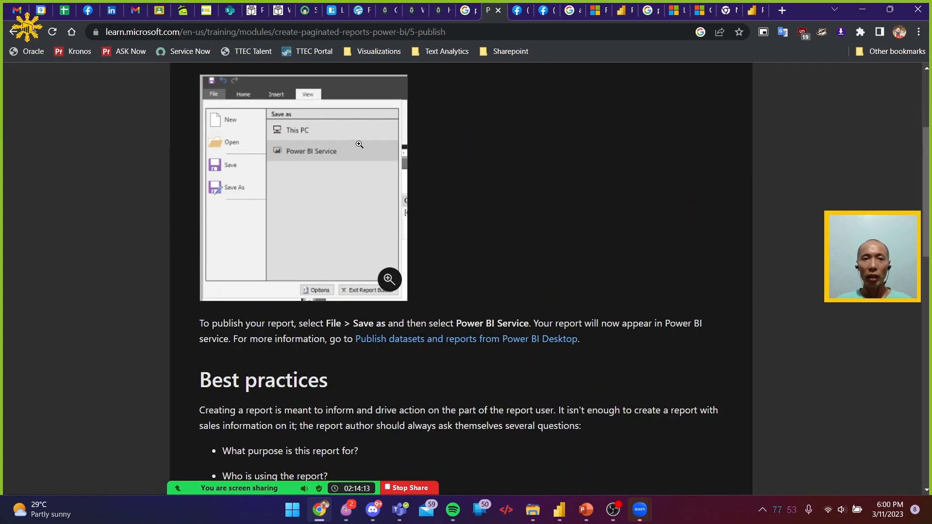
scroll(392, 294, down, 15)
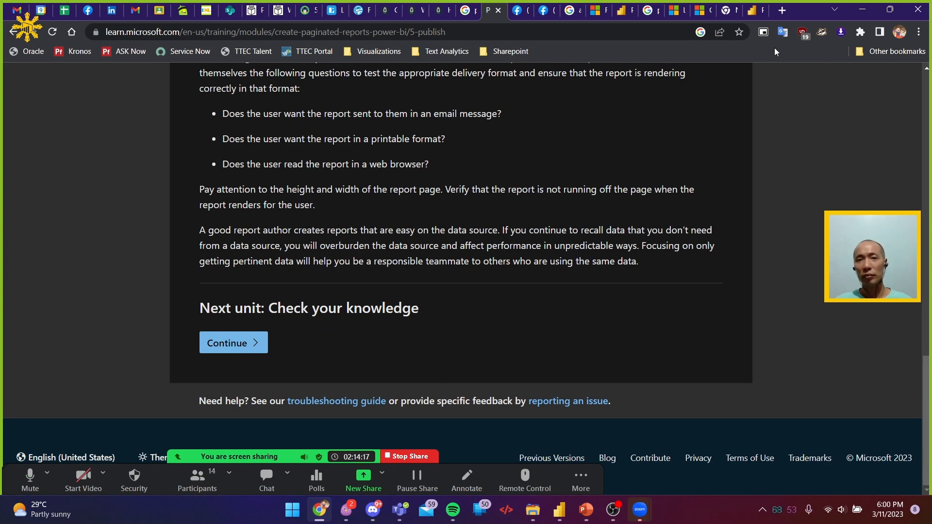
Switch to the 'PL-300 in 5 Days' presentation in PowerPoint and start the slide show from the simplicity quote on slide 24
key(alt+Tab)
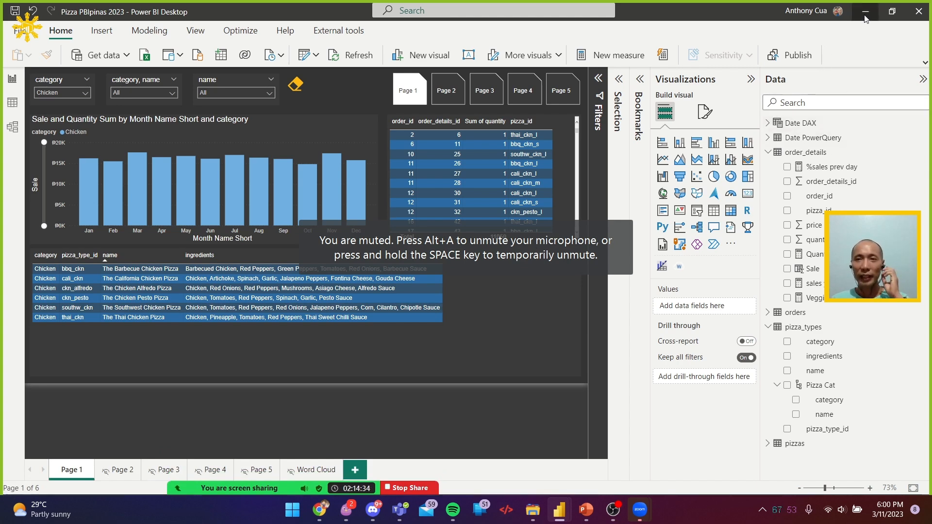
key(alt+Tab)
click(585, 509)
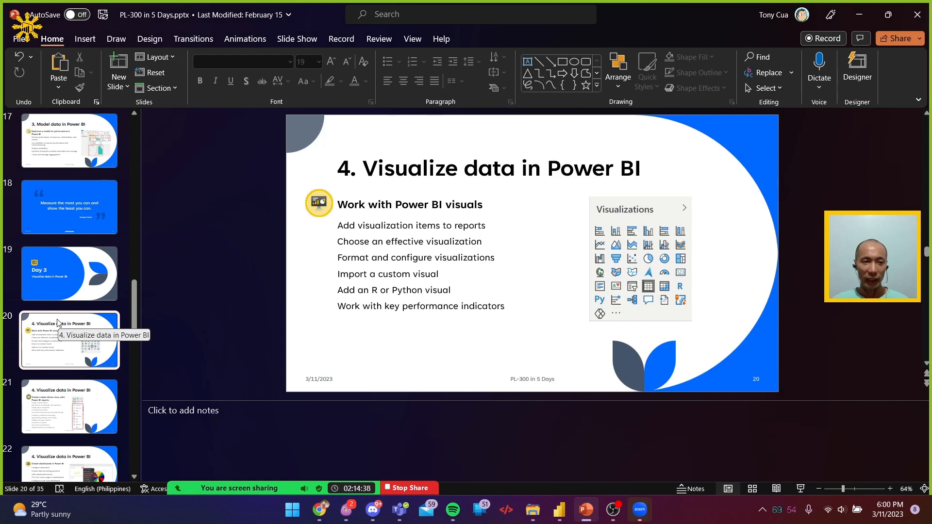
scroll(58, 323, down, 4)
click(69, 427)
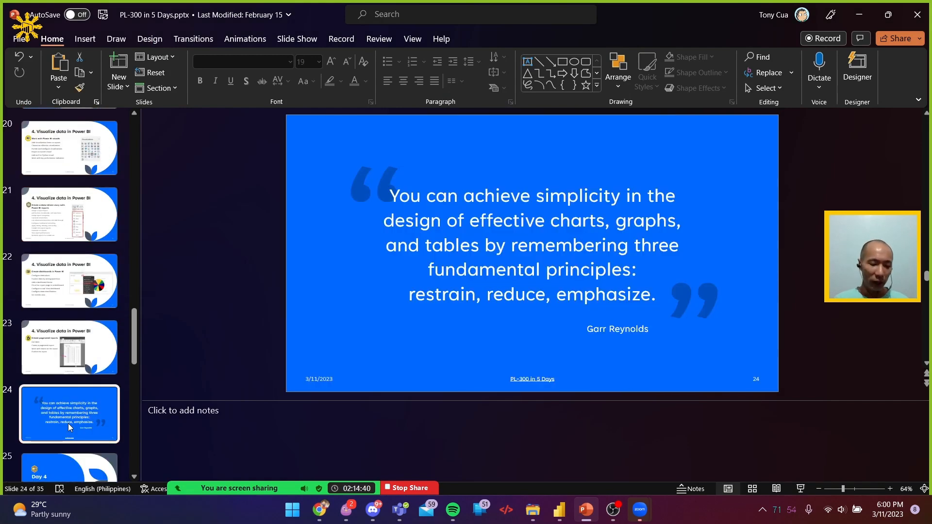
key(shift+F5)
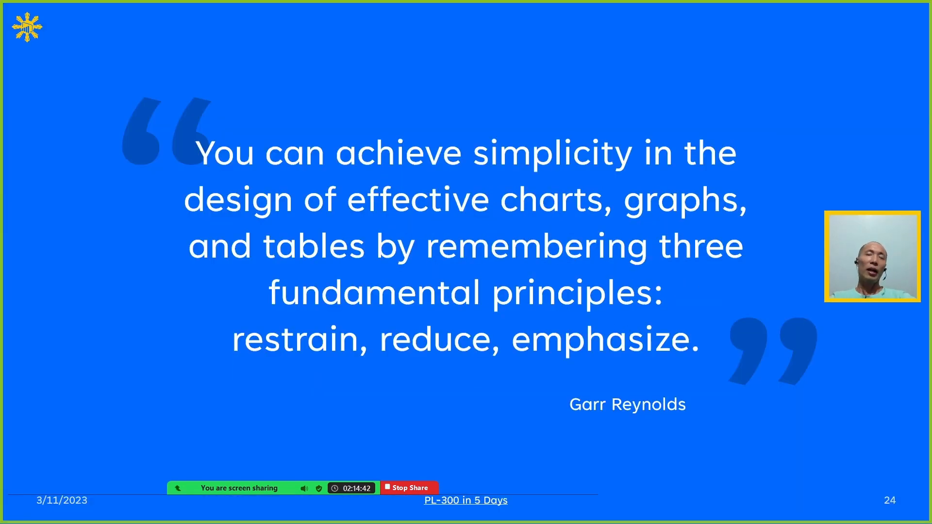